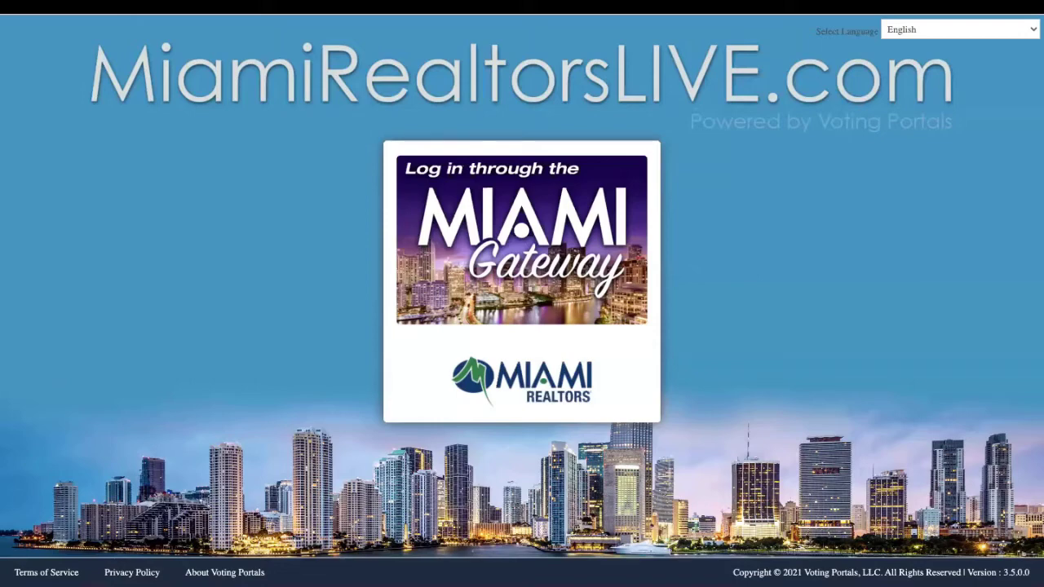
Switch to the browser tab holding the RPR sign-in page
{"action": "mouse_move", "coordinate": [522, 2]}
{"action": "left_click", "coordinate": [462, 5]}
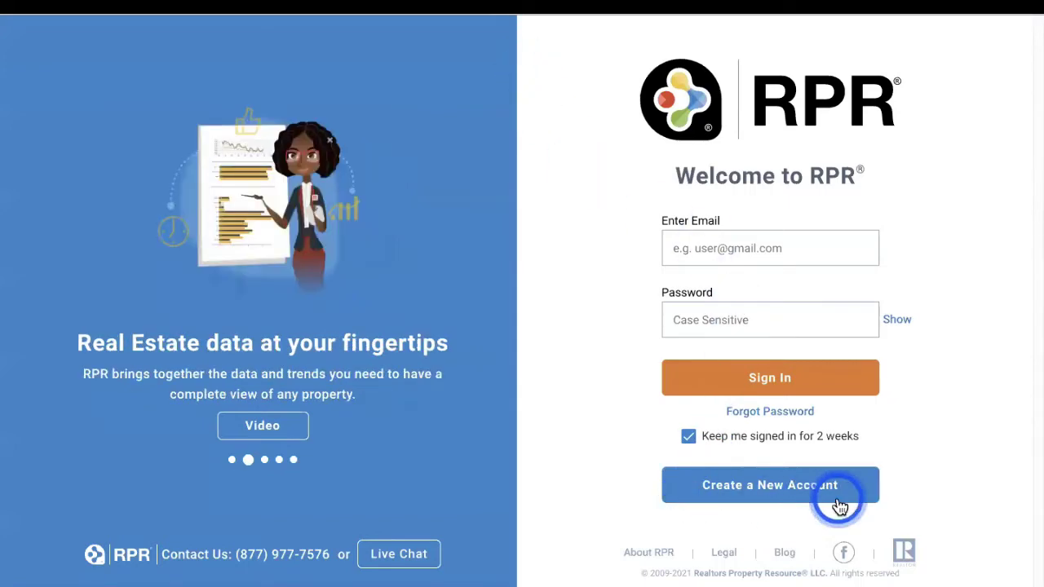
Preview the Create a New Account form, copy the sign-in page's address, then open the Miami Realtors homepage
{"action": "left_click", "coordinate": [720, 489]}
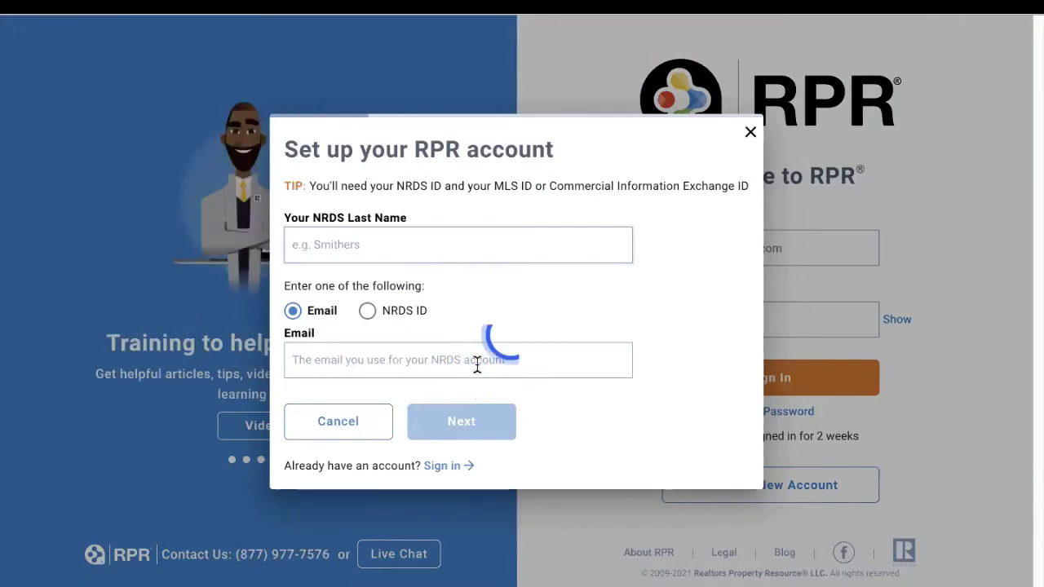
{"action": "left_click", "coordinate": [749, 132]}
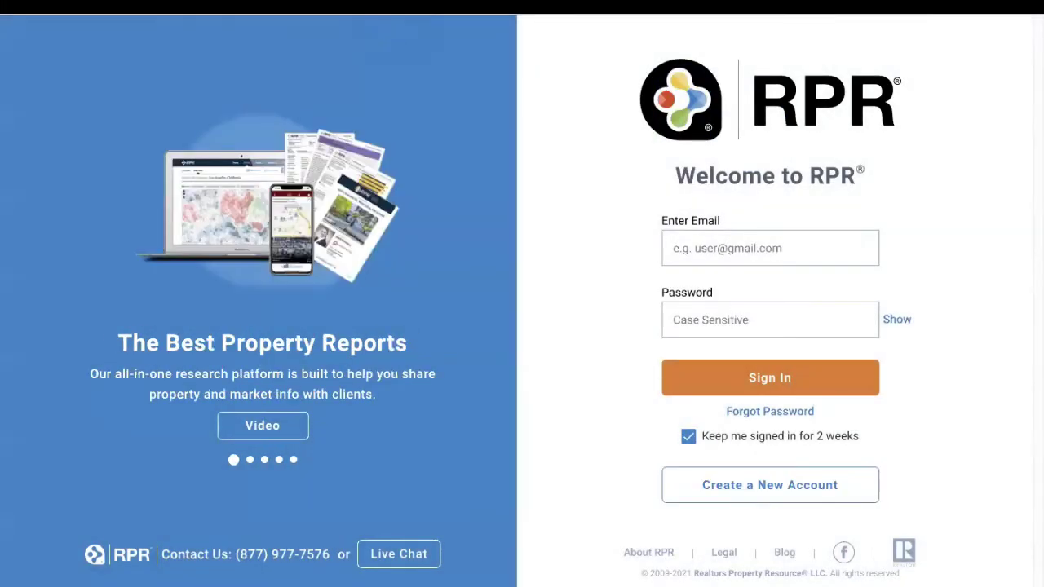
{"action": "right_click", "coordinate": [379, 6]}
{"action": "left_click", "coordinate": [379, 7]}
{"action": "right_click", "coordinate": [357, 15]}
{"action": "left_click", "coordinate": [383, 101]}
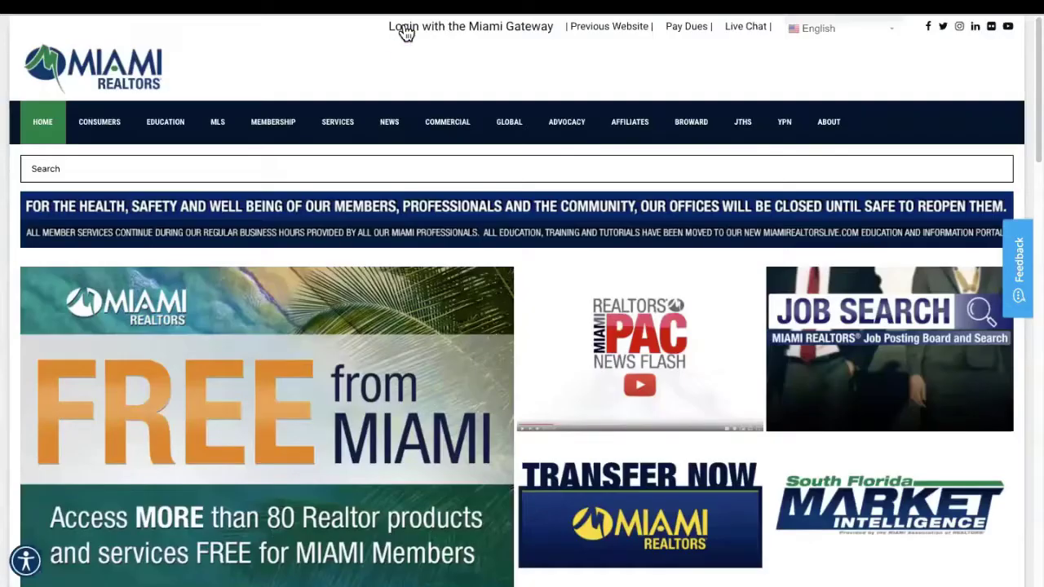
{"action": "left_click", "coordinate": [407, 30]}
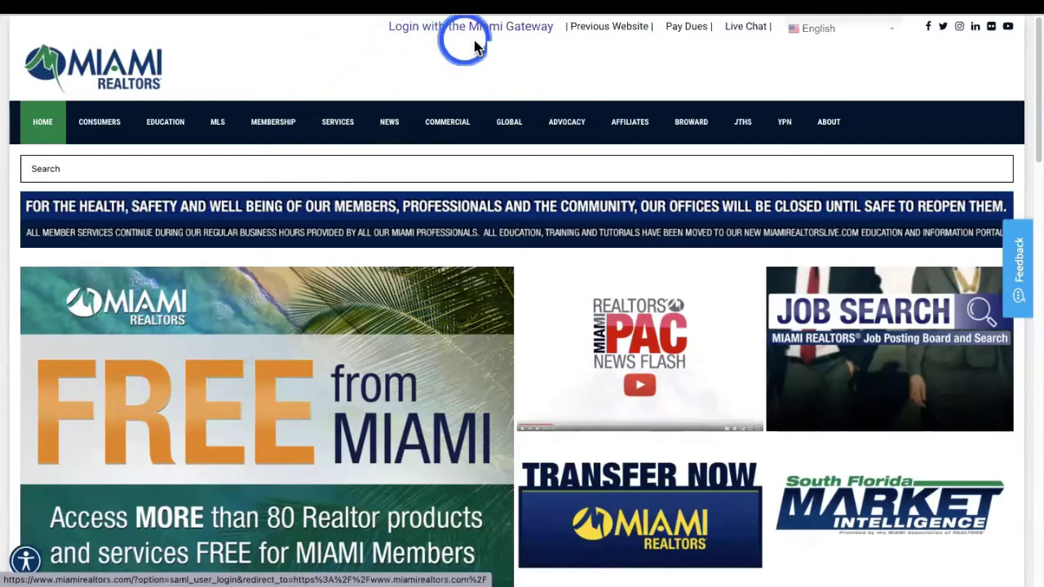
Open the 'Access MORE than 80 Realtor products' page and launch RPR from its grid
{"action": "scroll", "coordinate": [371, 105], "scroll_direction": "down", "scroll_amount": 4}
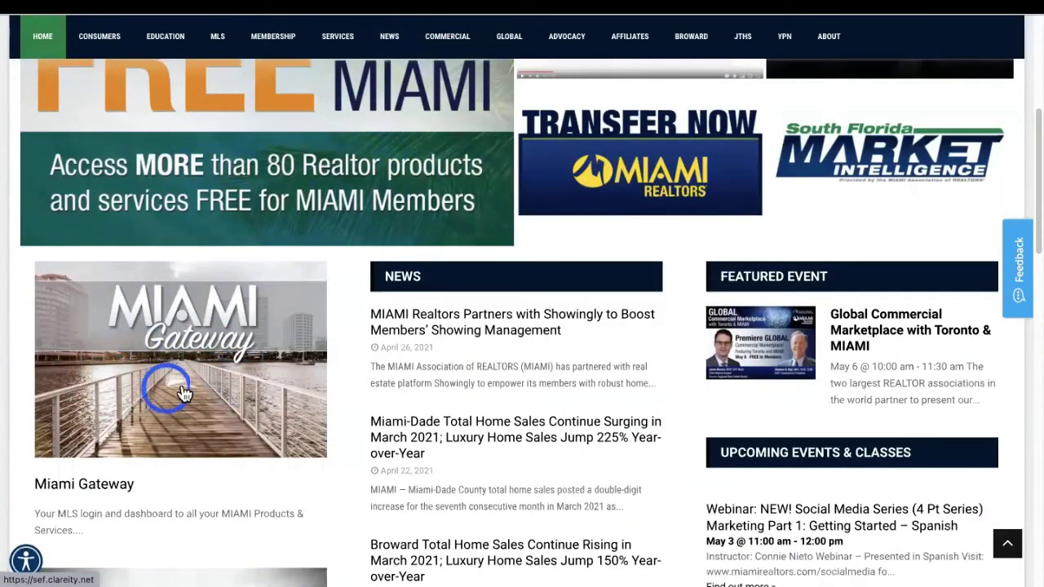
{"action": "left_click", "coordinate": [302, 154]}
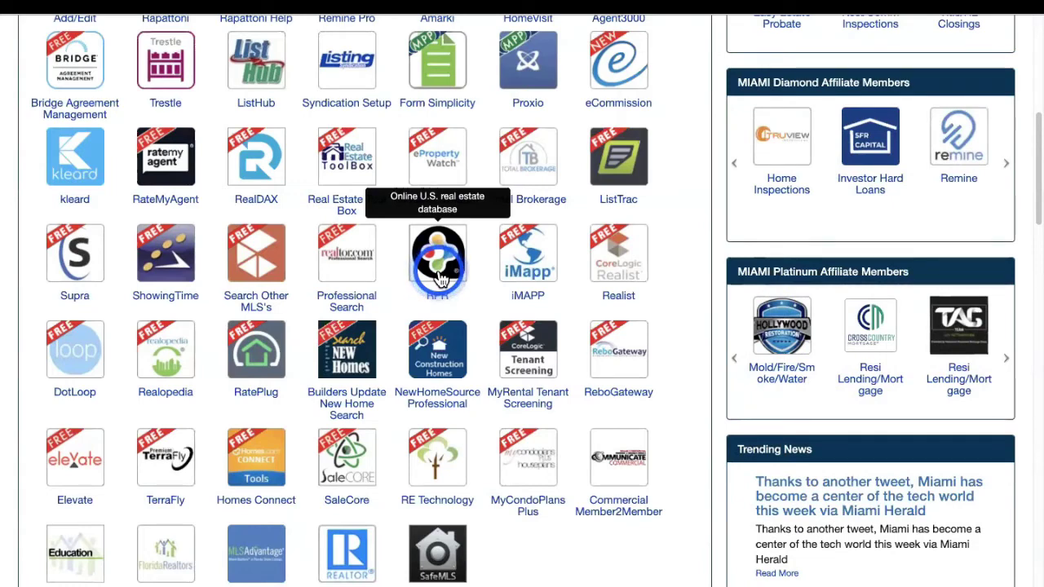
{"action": "left_click", "coordinate": [440, 277]}
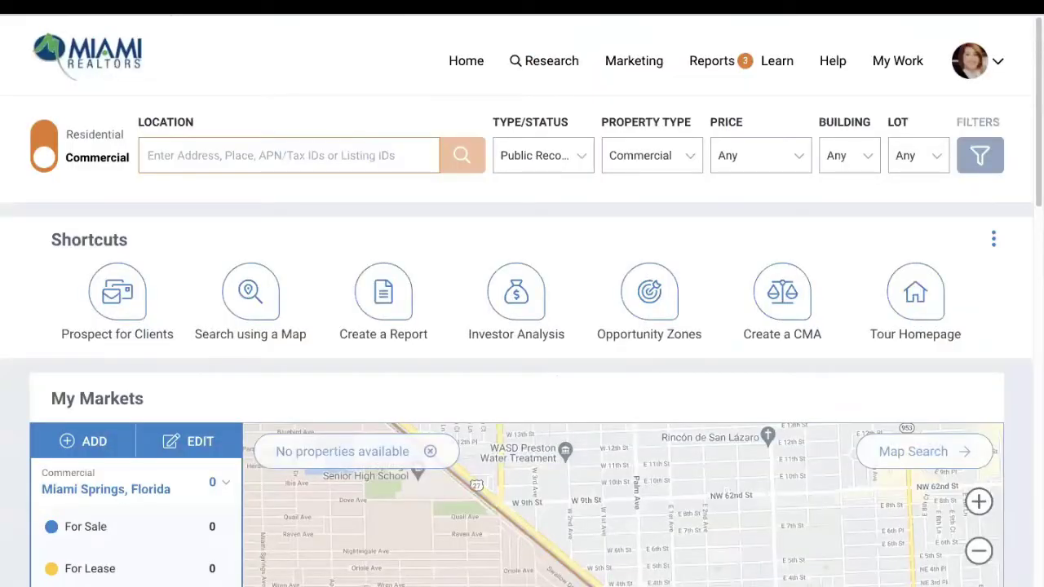
Set the search to Residential, return to the RPR home page, and show the Research menu
{"action": "left_click", "coordinate": [43, 134]}
{"action": "left_click", "coordinate": [256, 139]}
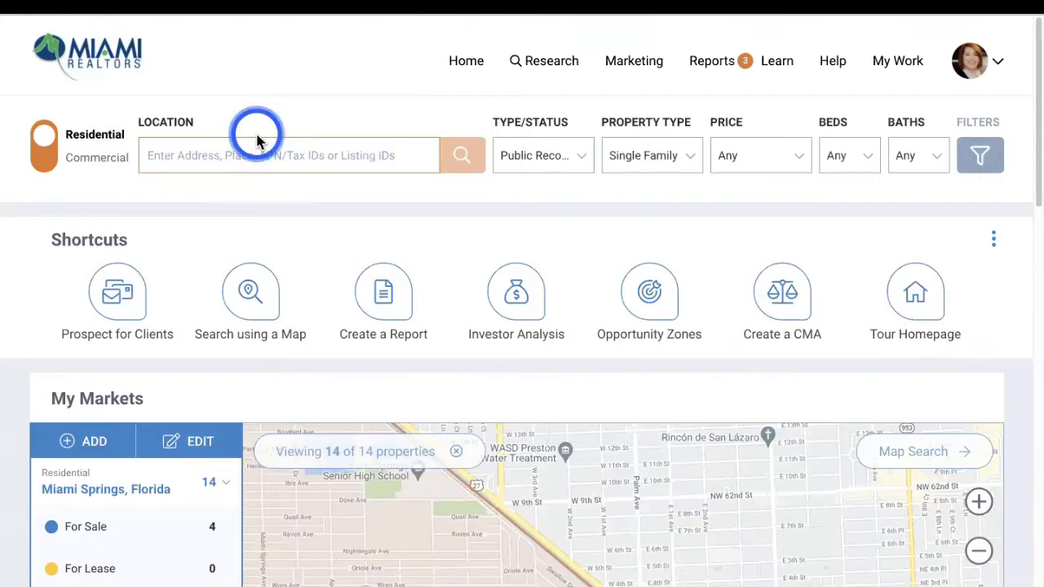
{"action": "left_click", "coordinate": [106, 69]}
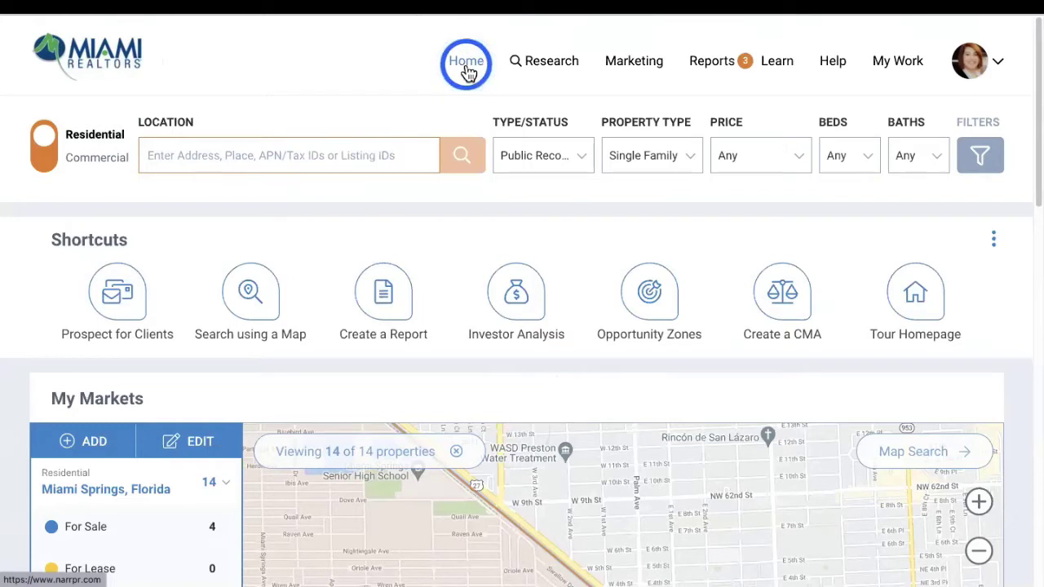
{"action": "left_click", "coordinate": [547, 74]}
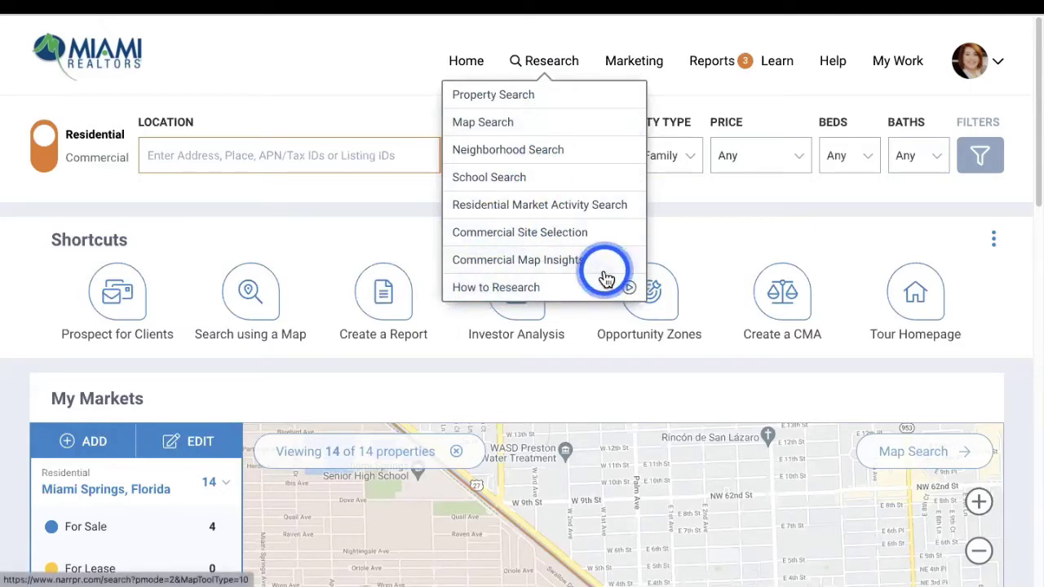
Look over the Marketing dropdown, then show the residential and commercial report types under Reports
{"action": "mouse_move", "coordinate": [624, 65]}
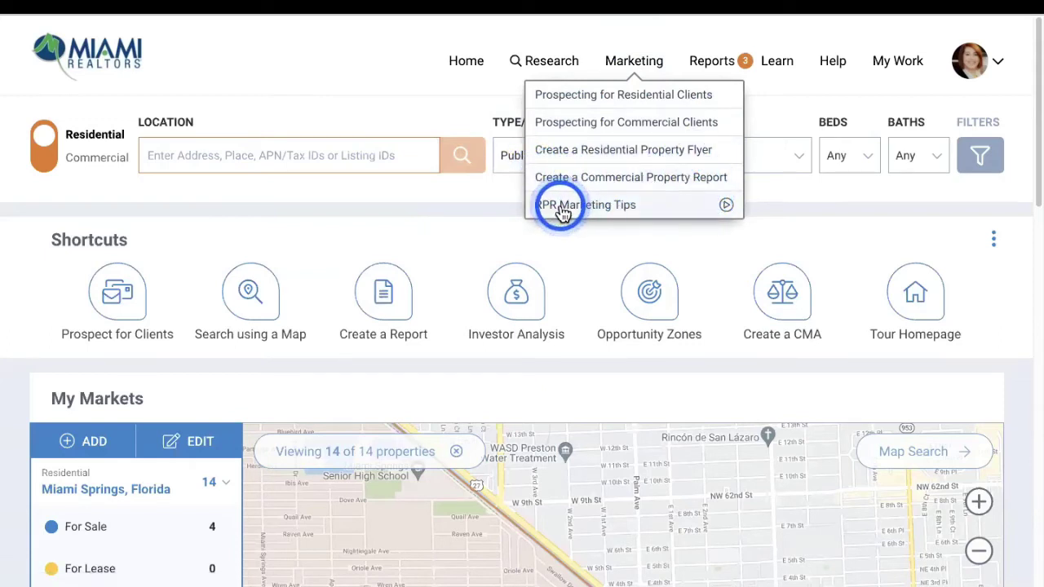
{"action": "left_click", "coordinate": [710, 72]}
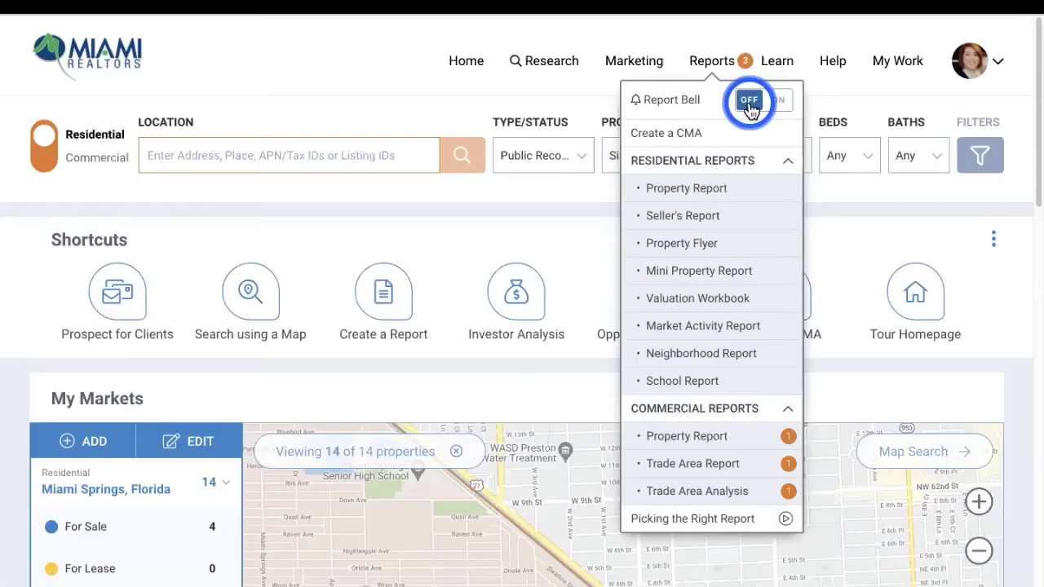
Browse the Learn videos, the Help resources and the My Work shortcuts in the top bar
{"action": "left_click", "coordinate": [770, 65]}
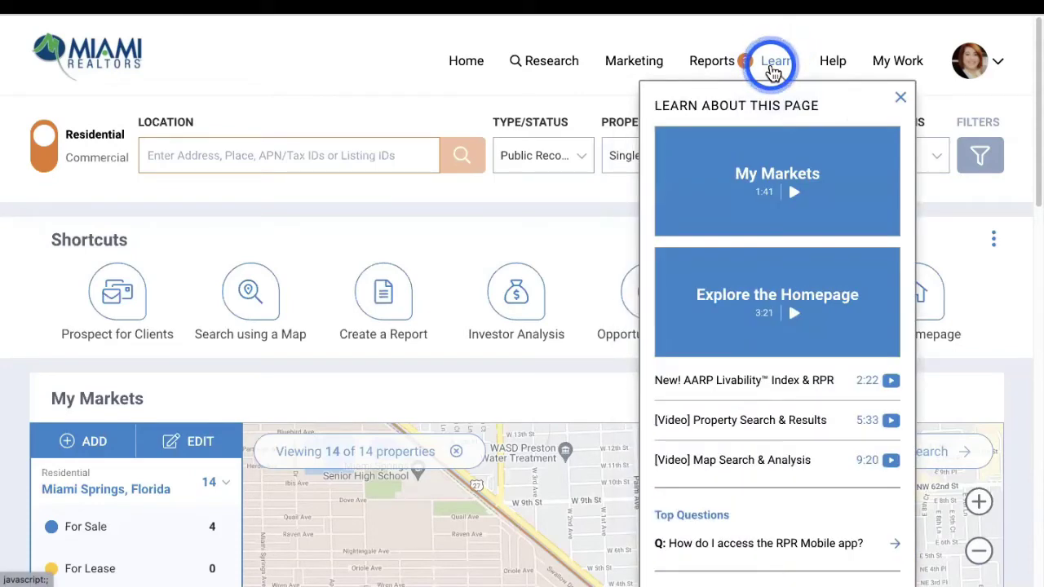
{"action": "left_click", "coordinate": [838, 70]}
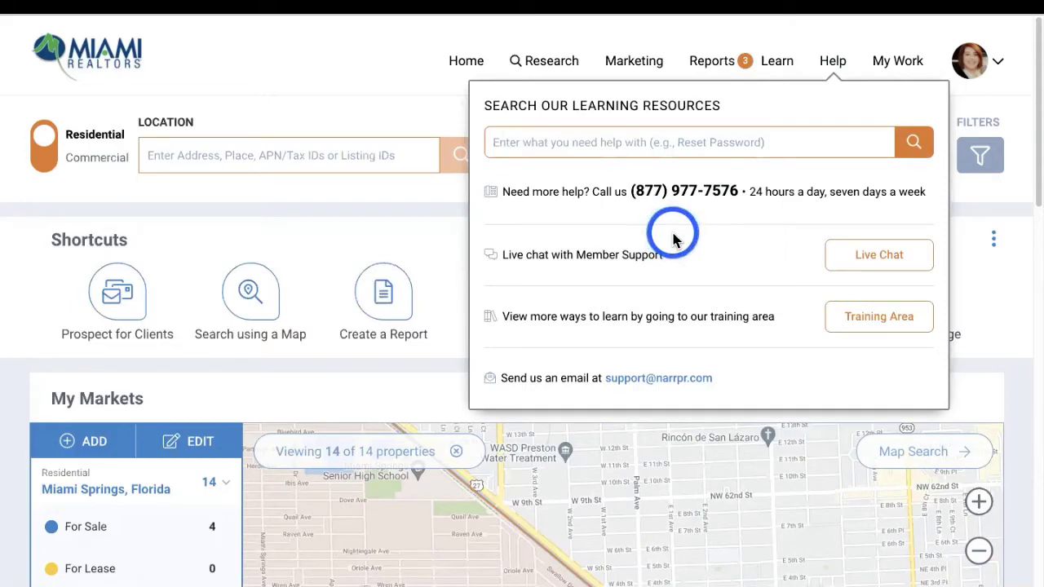
{"action": "left_click", "coordinate": [901, 69]}
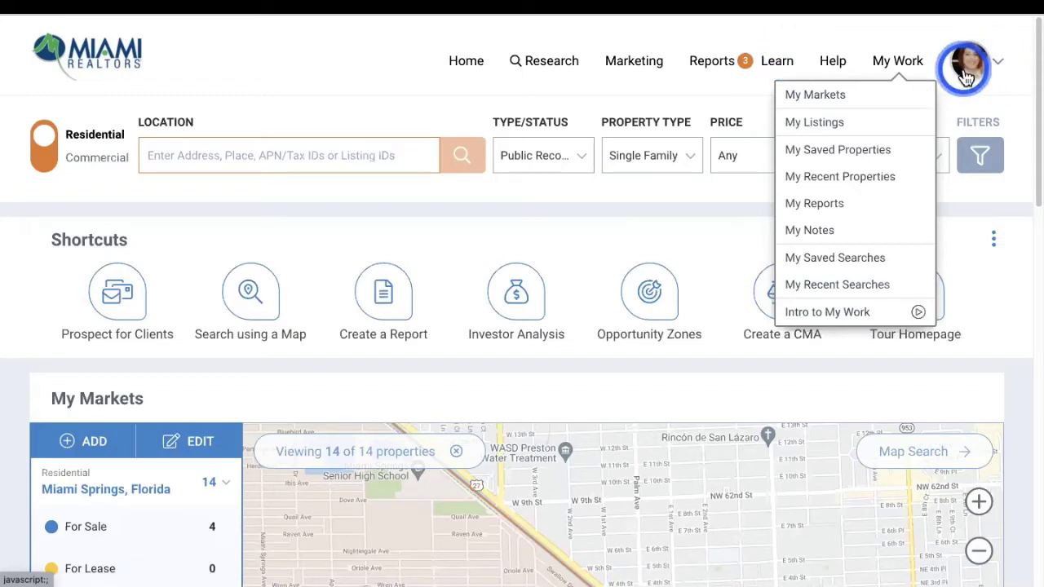
Open the account profile menu to review its options, then close it
{"action": "left_click", "coordinate": [998, 65]}
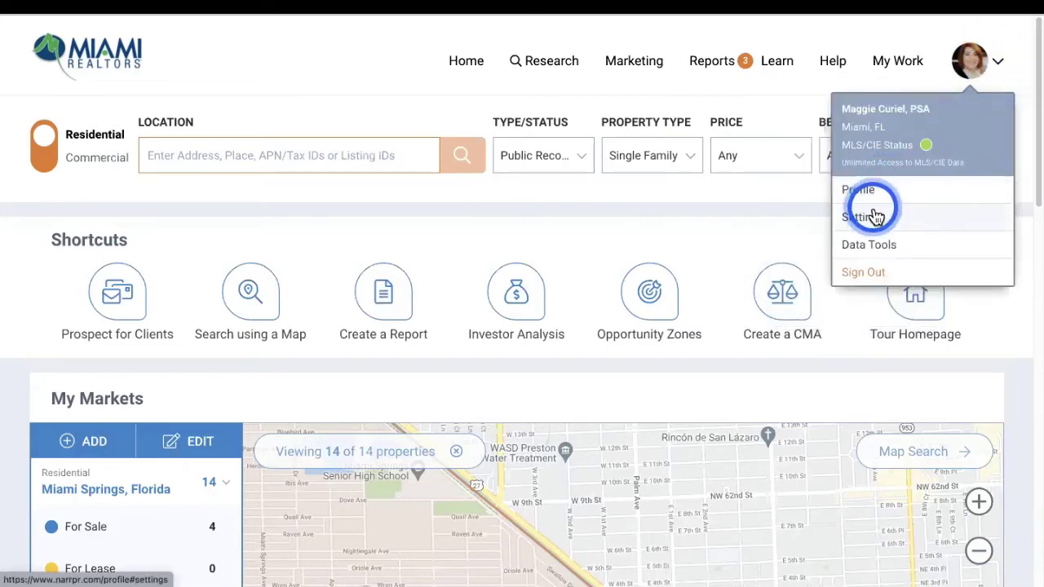
{"action": "left_click", "coordinate": [1001, 65]}
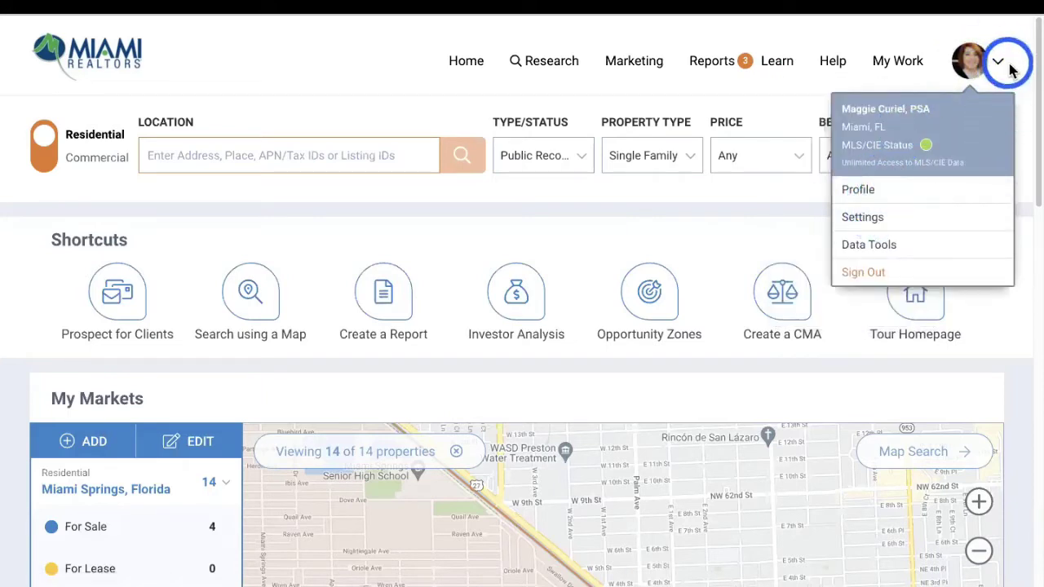
{"action": "left_click", "coordinate": [41, 167]}
{"action": "left_click", "coordinate": [4, 121]}
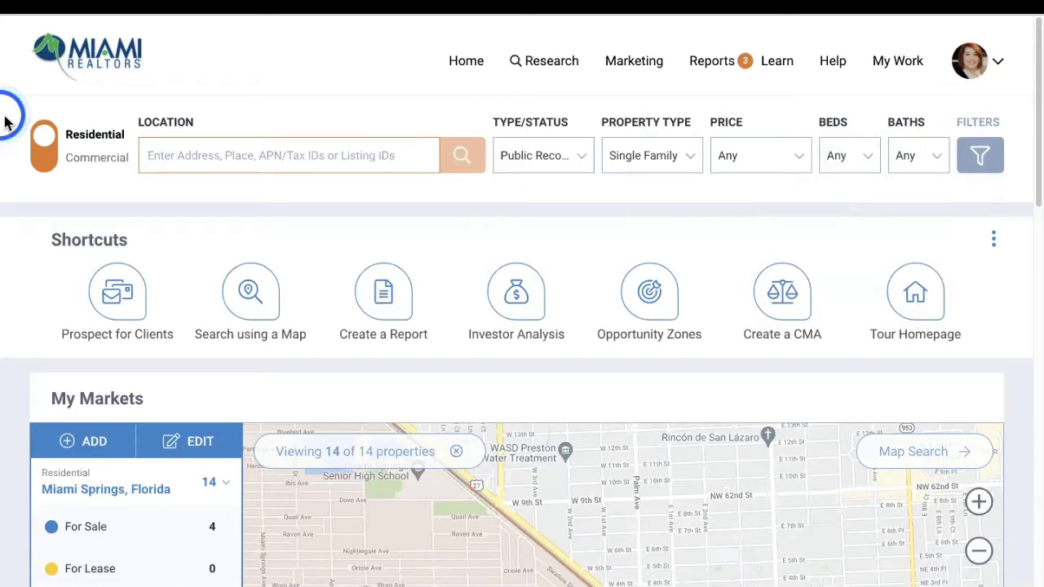
Toggle the search between Commercial and Residential, leaving it on Residential
{"action": "left_click", "coordinate": [46, 154]}
{"action": "left_click", "coordinate": [53, 157]}
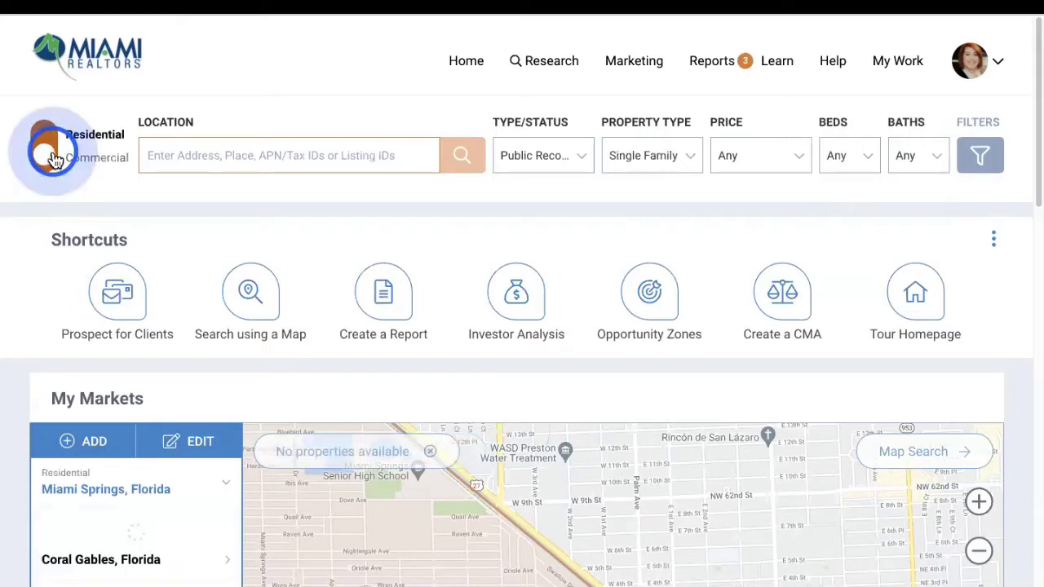
{"action": "left_click", "coordinate": [52, 157]}
{"action": "left_click", "coordinate": [52, 158]}
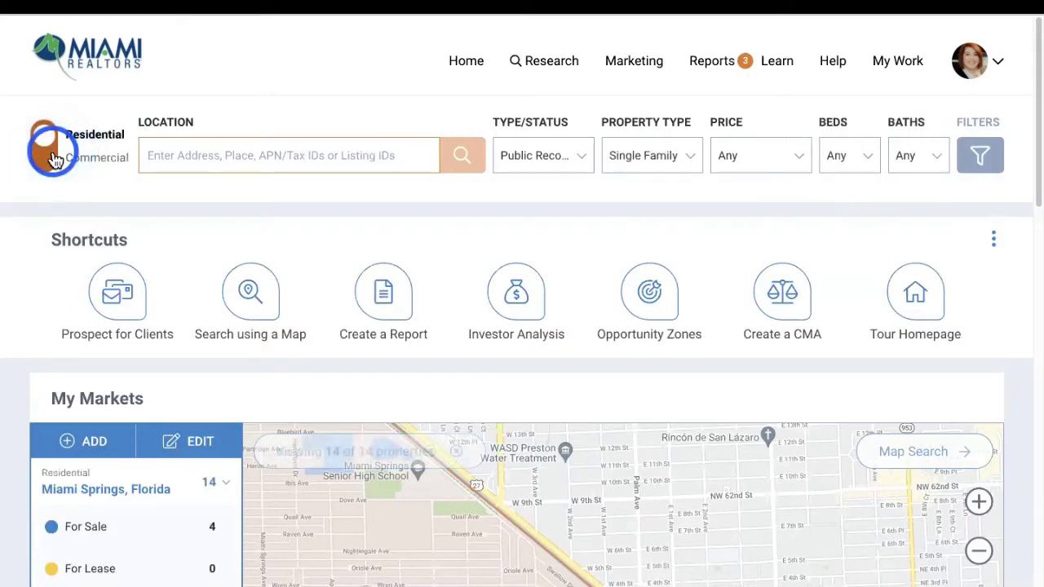
{"action": "left_click", "coordinate": [49, 142]}
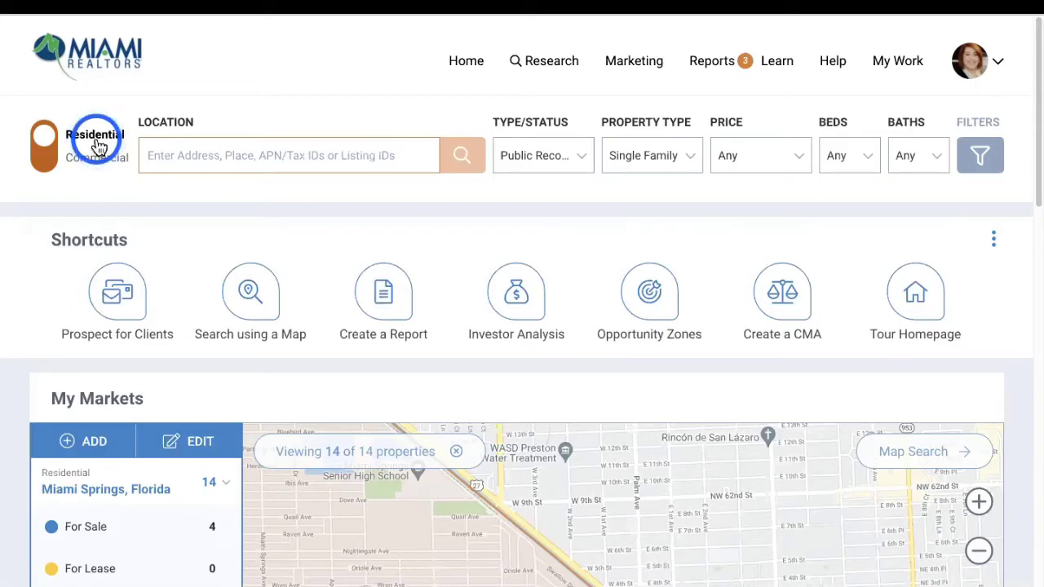
{"action": "left_click", "coordinate": [587, 160]}
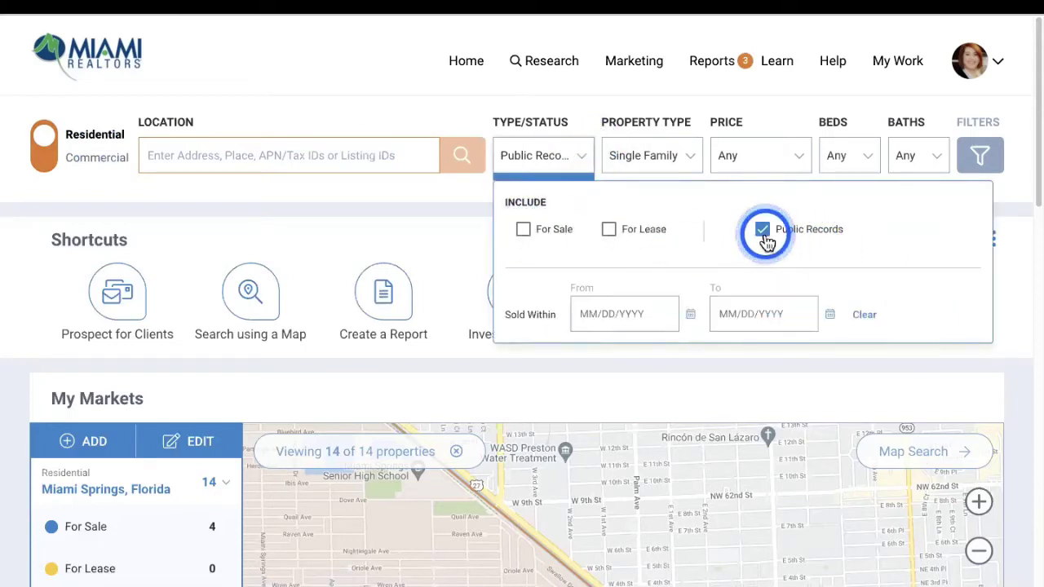
{"action": "left_click", "coordinate": [683, 160]}
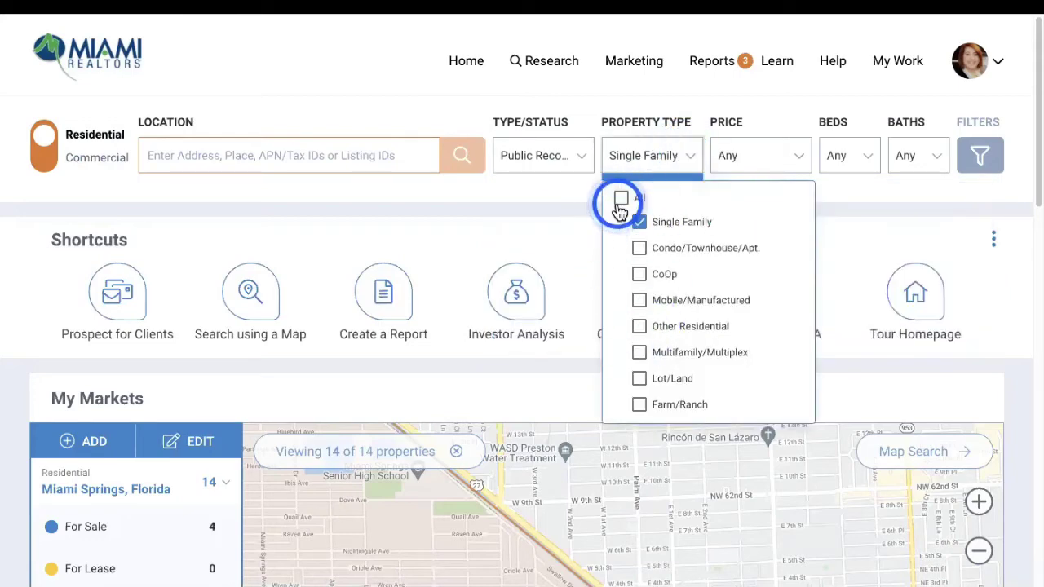
{"action": "left_click", "coordinate": [768, 155]}
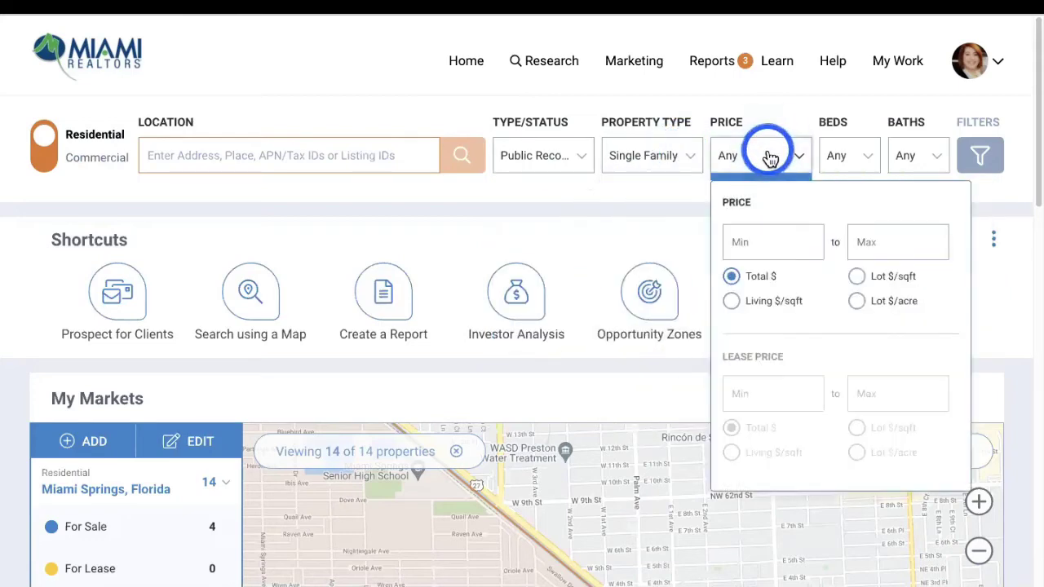
{"action": "left_click", "coordinate": [853, 157]}
{"action": "left_click", "coordinate": [921, 157]}
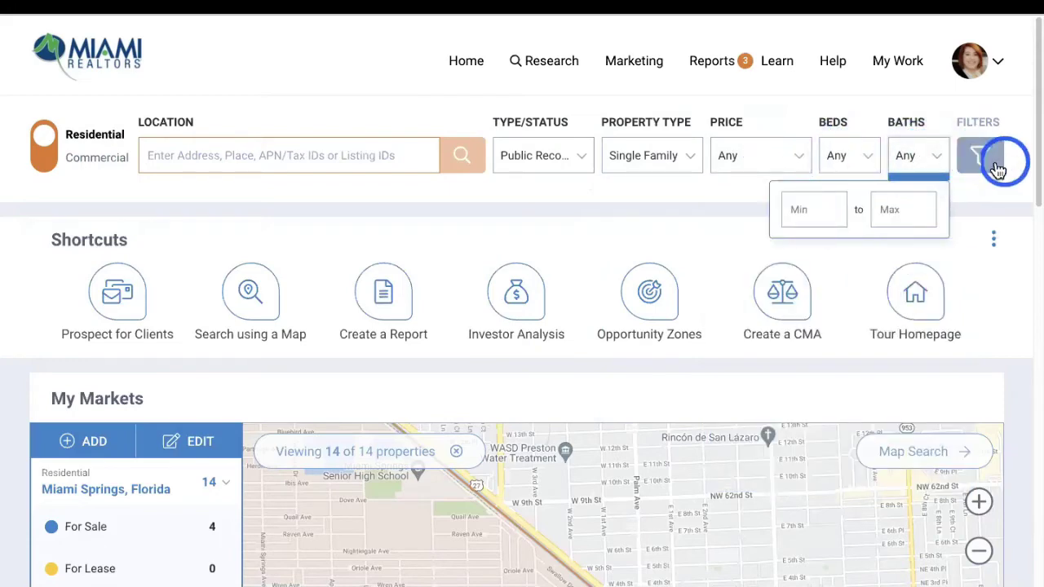
{"action": "left_click", "coordinate": [992, 167]}
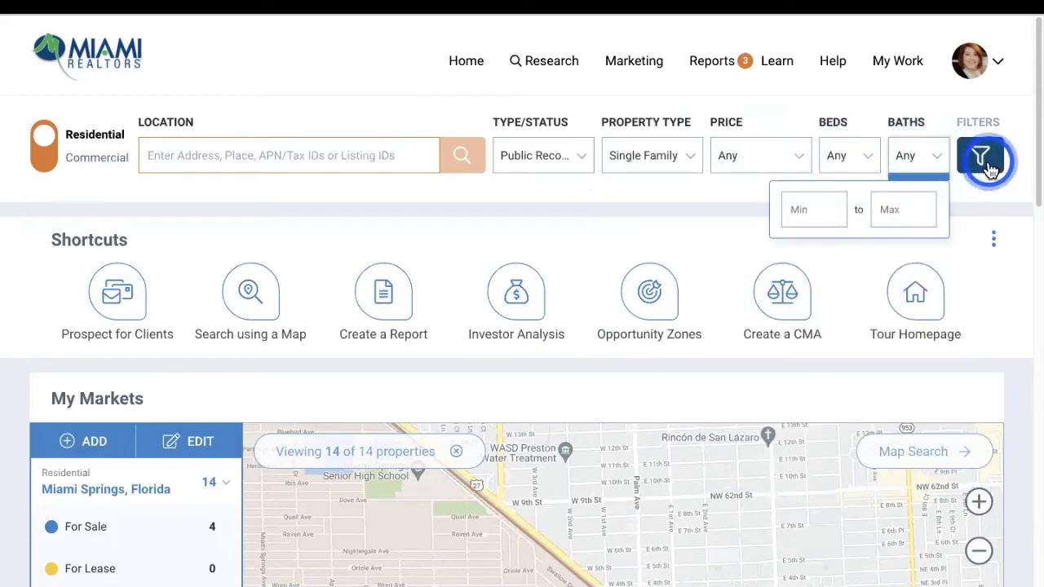
Scroll through every Filters panel section, then collapse the panel back to the home page
{"action": "scroll", "coordinate": [399, 243], "scroll_direction": "down", "scroll_amount": 2}
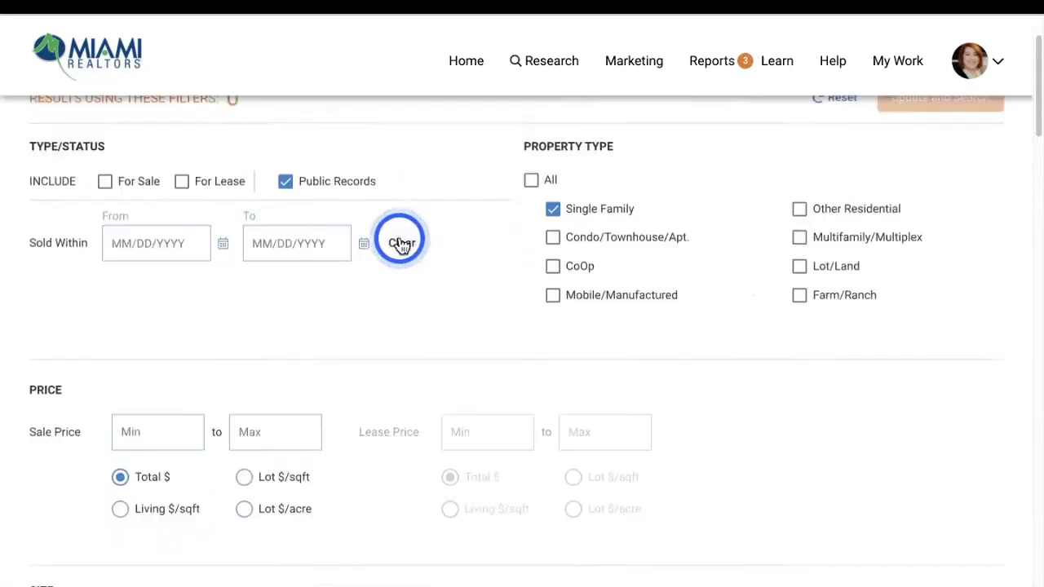
{"action": "scroll", "coordinate": [398, 238], "scroll_direction": "down", "scroll_amount": 6}
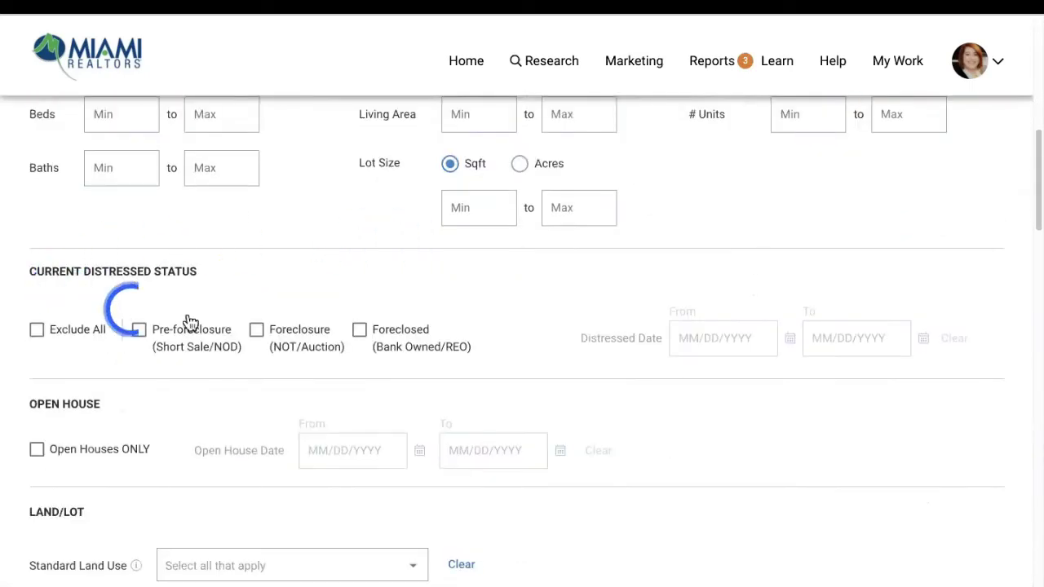
{"action": "scroll", "coordinate": [373, 245], "scroll_direction": "down", "scroll_amount": 3}
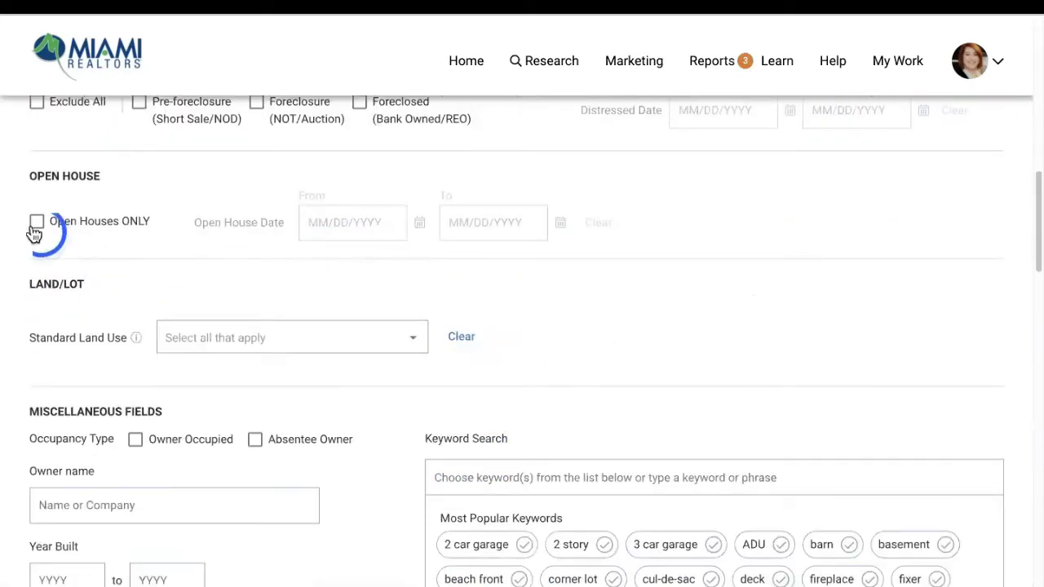
{"action": "scroll", "coordinate": [196, 303], "scroll_direction": "down", "scroll_amount": 1}
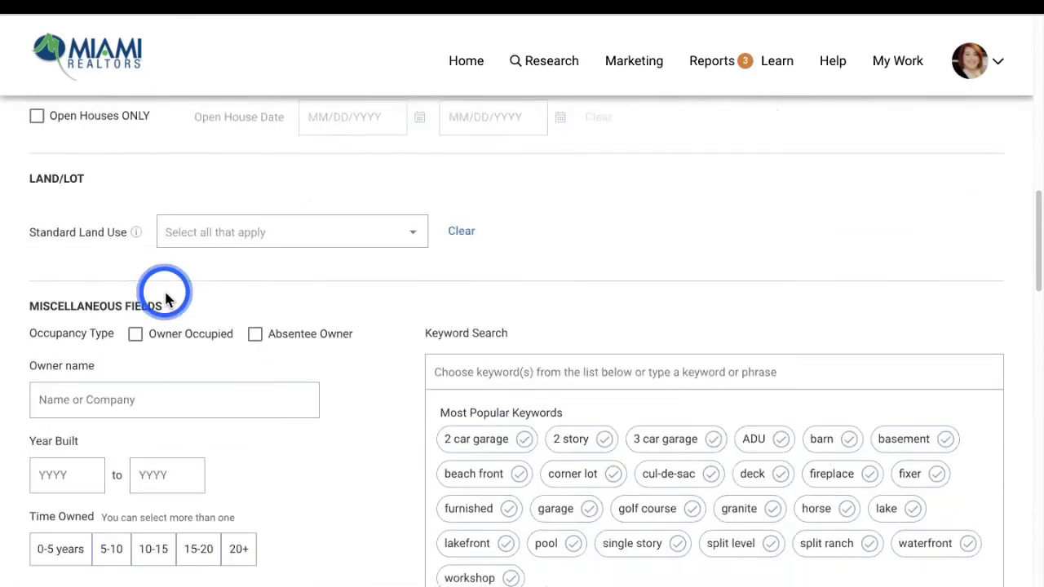
{"action": "scroll", "coordinate": [165, 299], "scroll_direction": "down", "scroll_amount": 1}
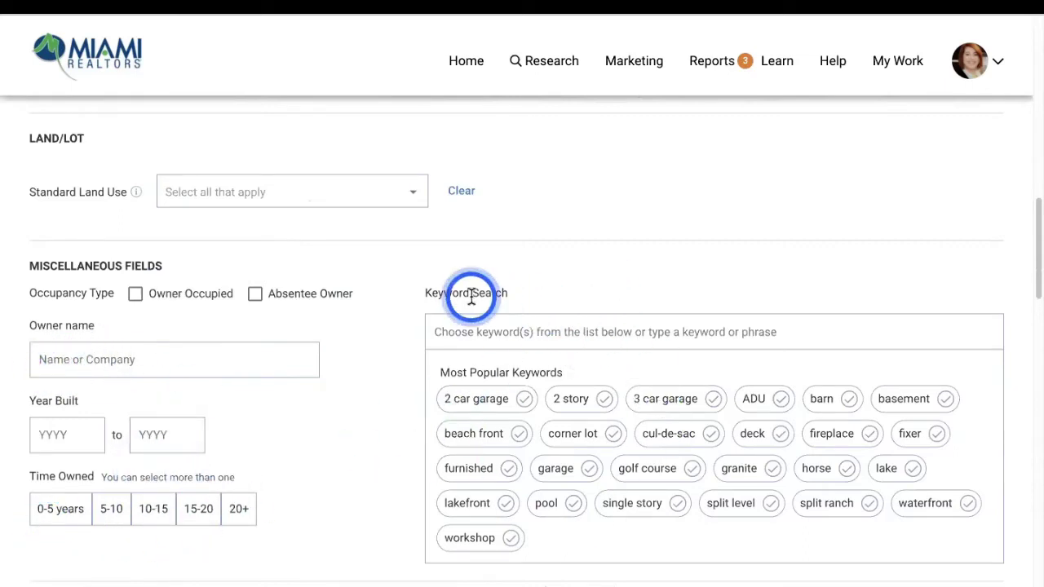
{"action": "scroll", "coordinate": [544, 461], "scroll_direction": "down", "scroll_amount": 2}
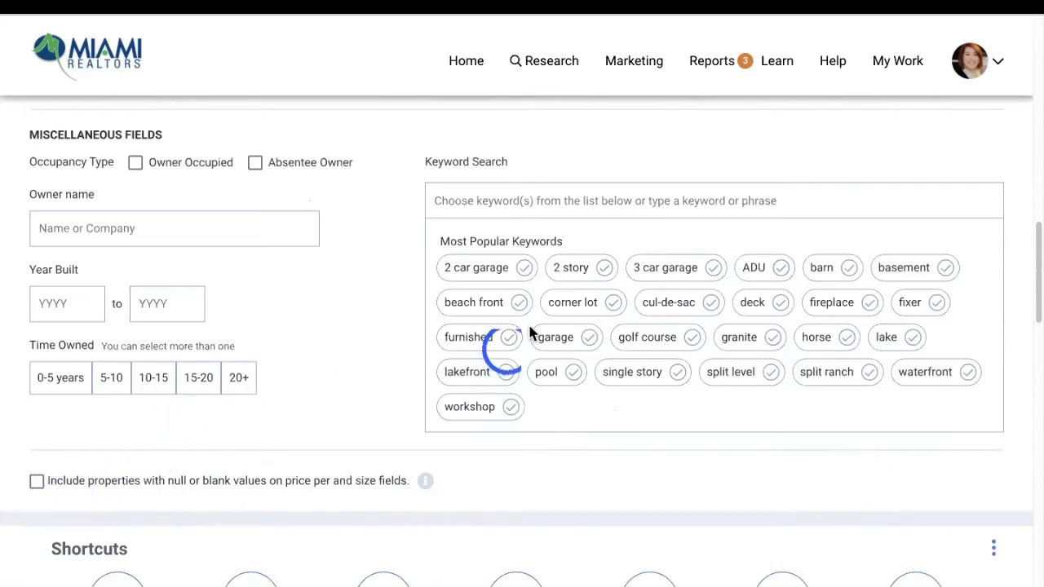
{"action": "scroll", "coordinate": [500, 349], "scroll_direction": "down", "scroll_amount": 4}
{"action": "scroll", "coordinate": [449, 345], "scroll_direction": "up", "scroll_amount": 8}
{"action": "scroll", "coordinate": [821, 226], "scroll_direction": "up", "scroll_amount": 8}
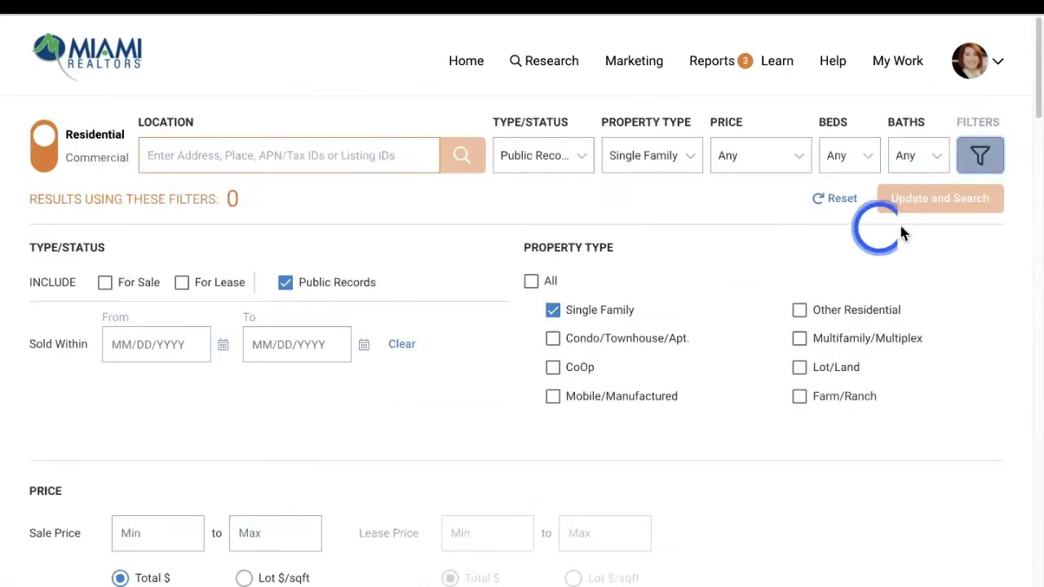
{"action": "left_click", "coordinate": [970, 163]}
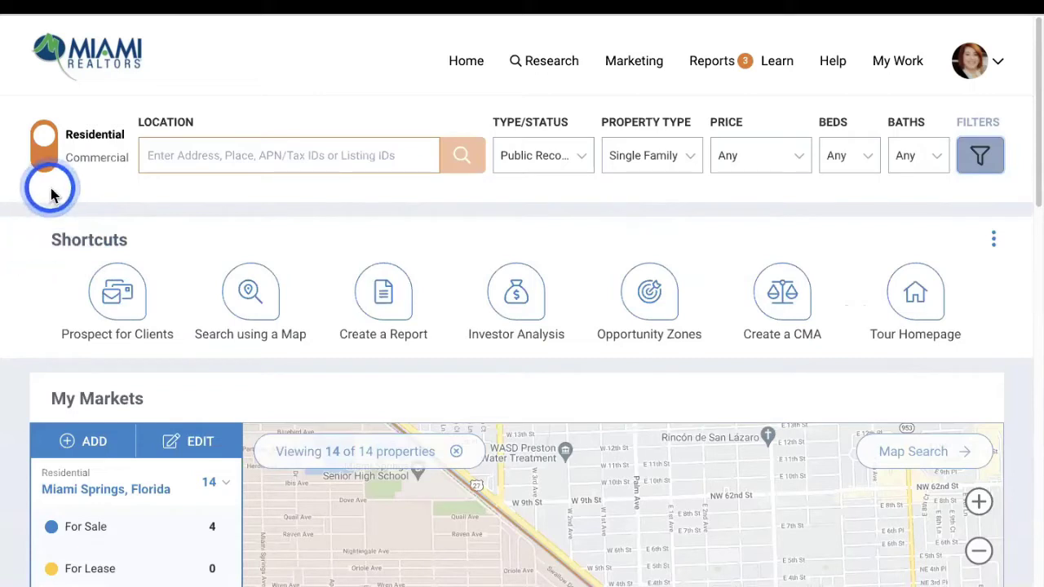
{"action": "left_click", "coordinate": [120, 298]}
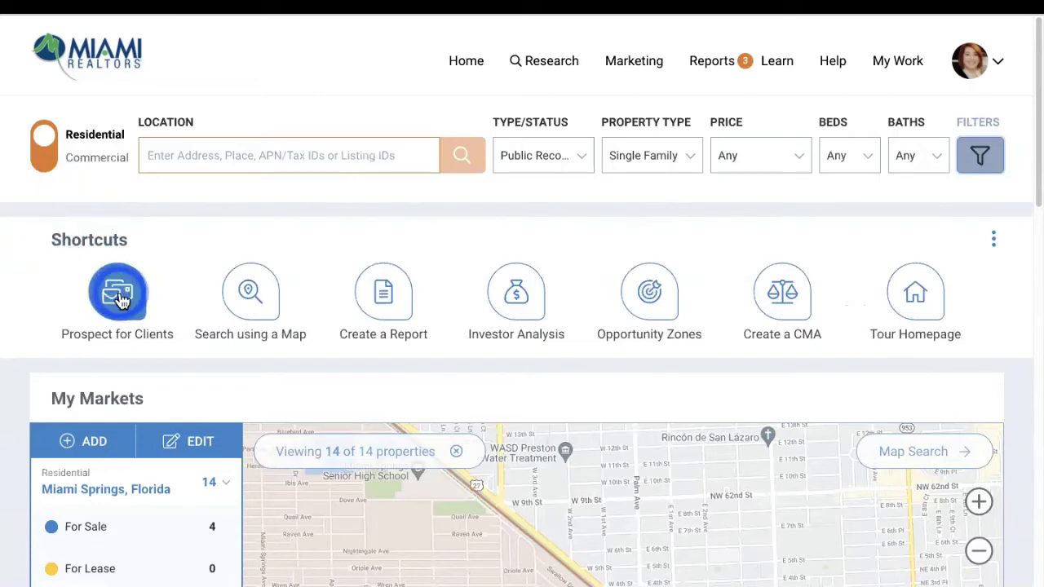
{"action": "left_click", "coordinate": [254, 315]}
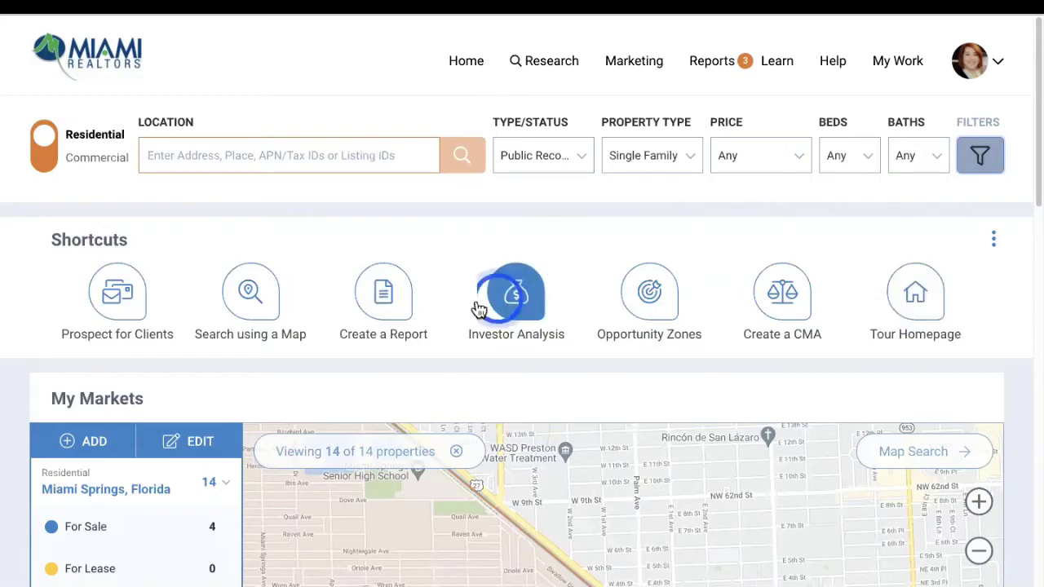
Scroll down to My Listings and switch it to Previous listings
{"action": "scroll", "coordinate": [400, 309], "scroll_direction": "down", "scroll_amount": 3}
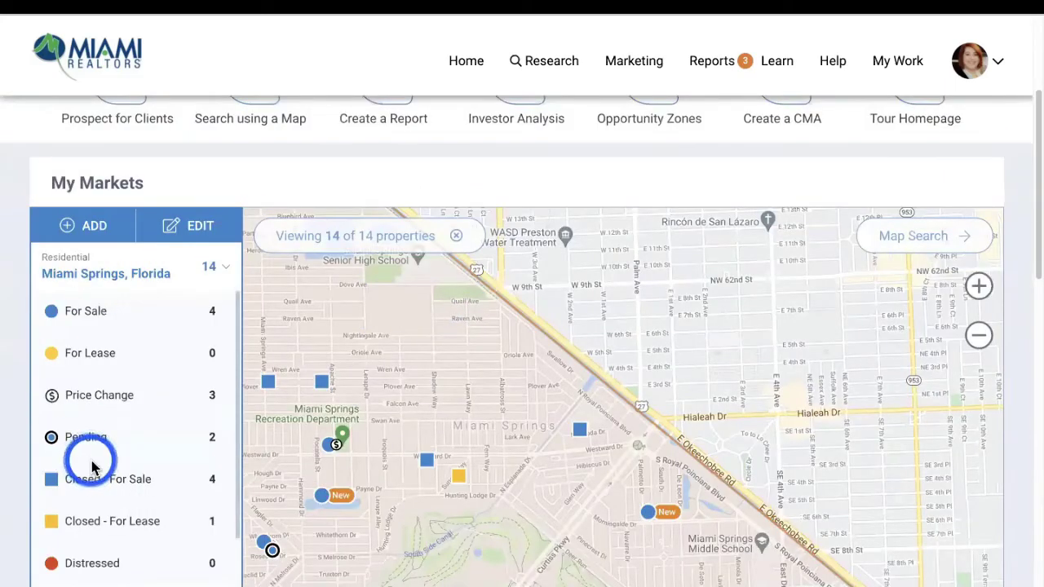
{"action": "scroll", "coordinate": [86, 433], "scroll_direction": "down", "scroll_amount": 1}
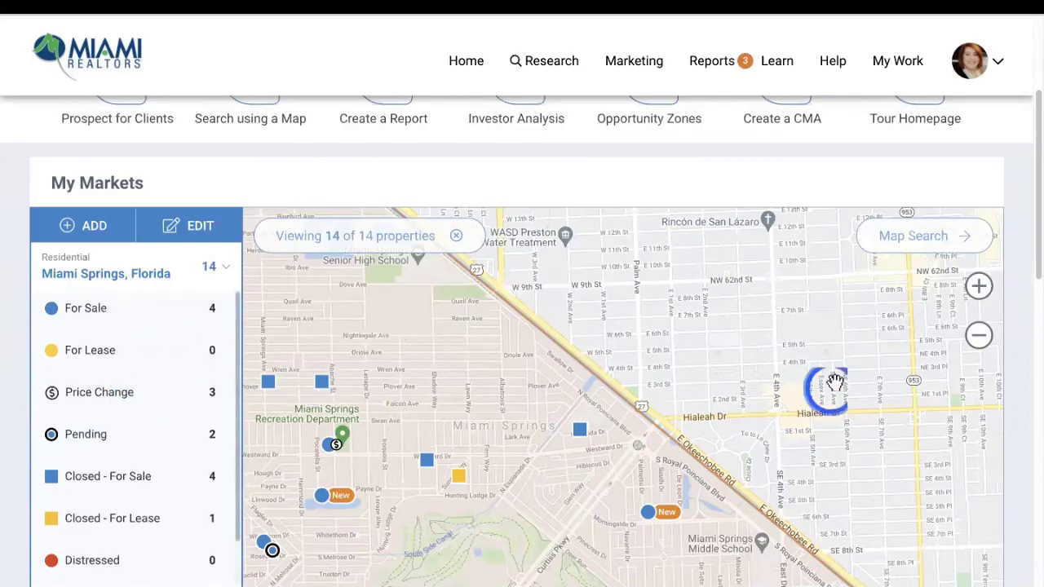
{"action": "scroll", "coordinate": [829, 381], "scroll_direction": "down", "scroll_amount": 3}
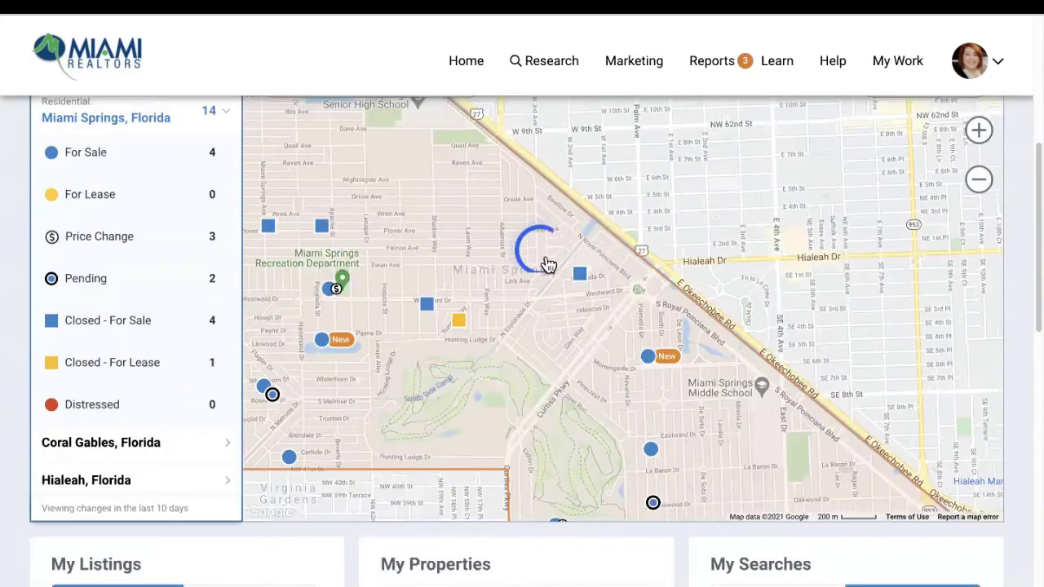
{"action": "scroll", "coordinate": [403, 432], "scroll_direction": "down", "scroll_amount": 5}
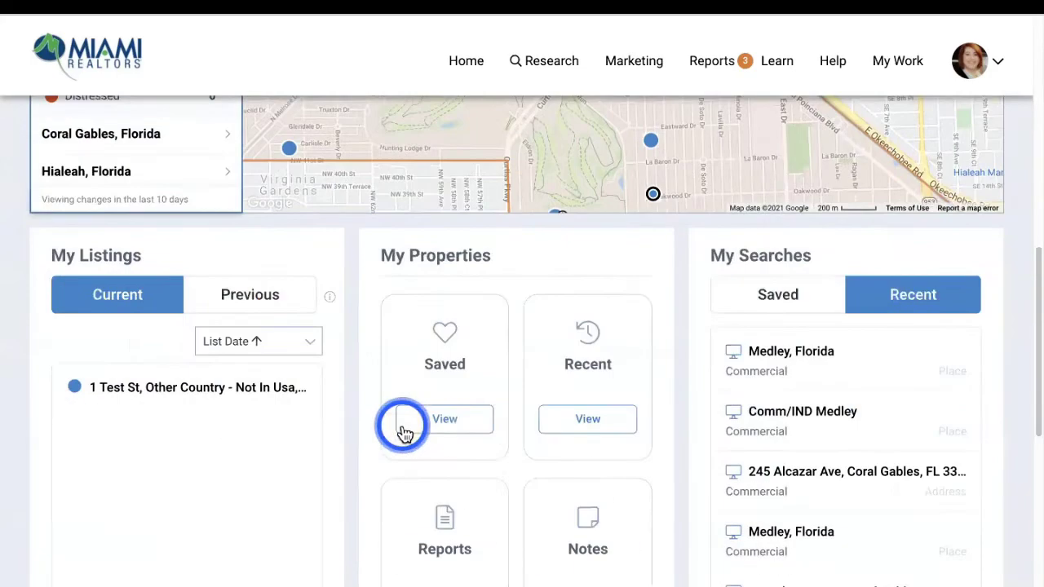
{"action": "scroll", "coordinate": [104, 236], "scroll_direction": "down", "scroll_amount": 1}
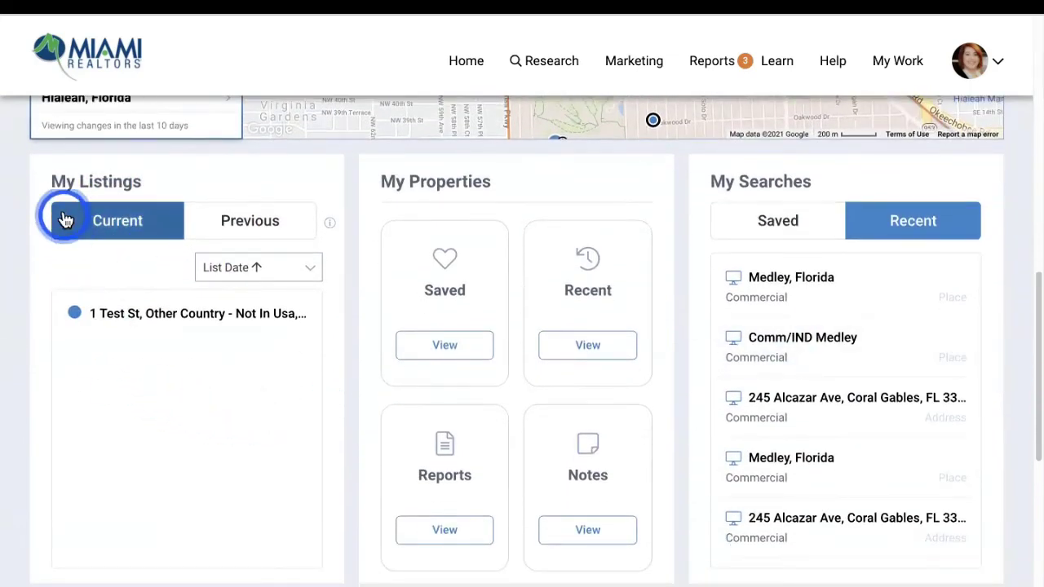
{"action": "left_click", "coordinate": [230, 236]}
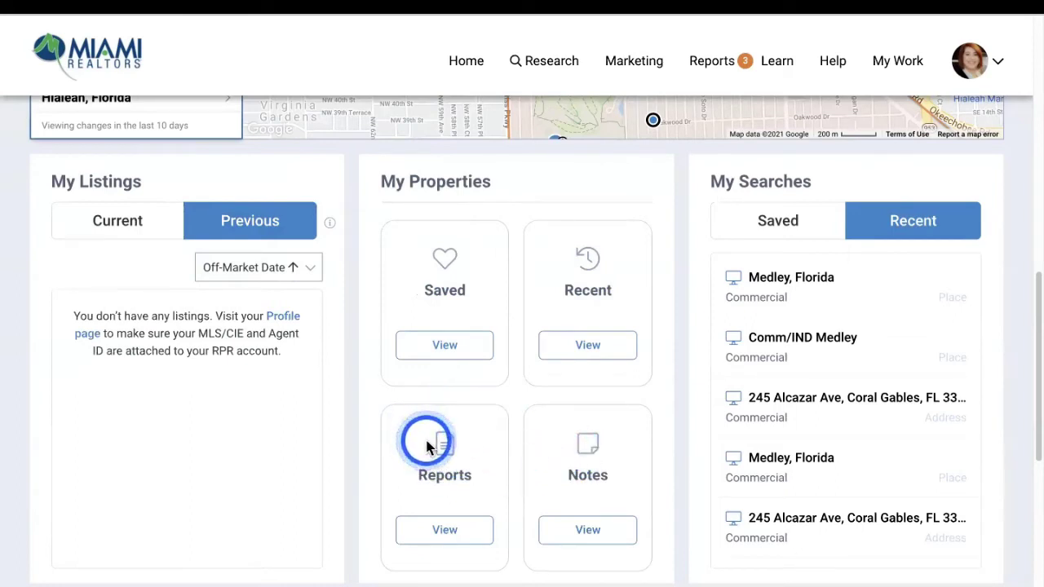
Toggle My Searches between Saved and Recent, then scroll to the footer and back
{"action": "left_click", "coordinate": [775, 234]}
{"action": "left_click", "coordinate": [915, 238]}
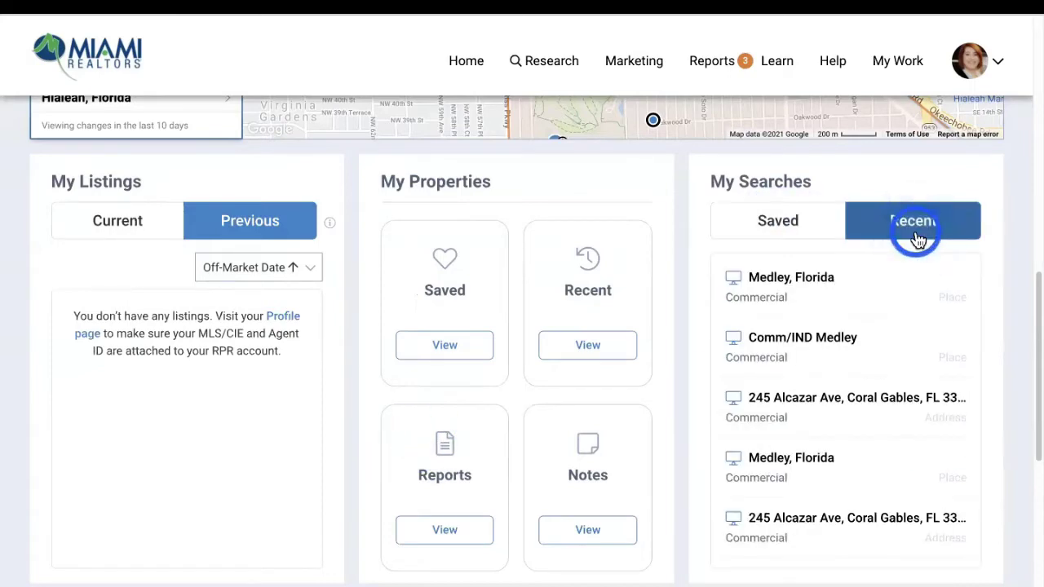
{"action": "scroll", "coordinate": [980, 337], "scroll_direction": "down", "scroll_amount": 5}
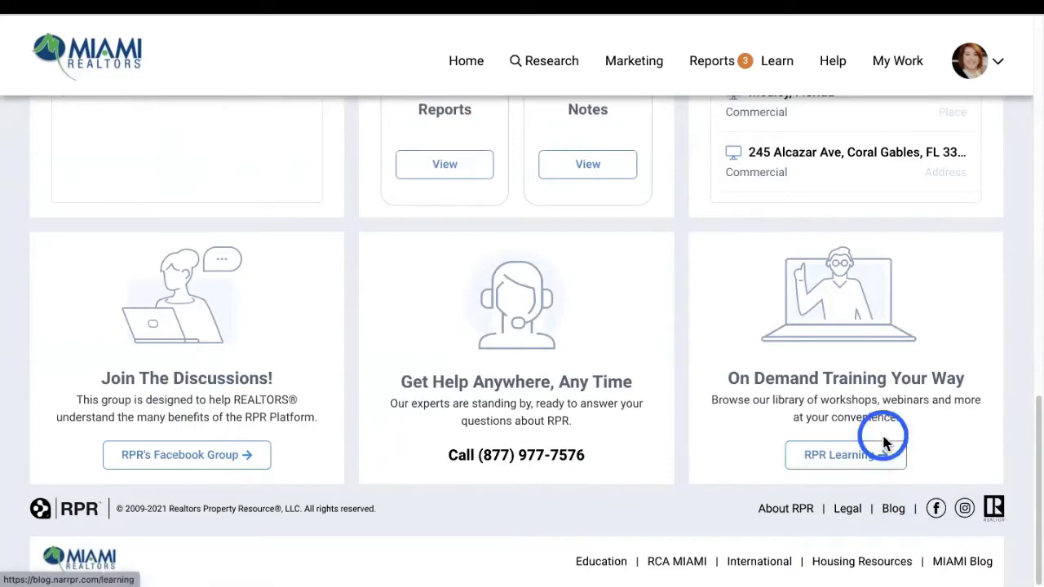
{"action": "scroll", "coordinate": [887, 424], "scroll_direction": "up", "scroll_amount": 10}
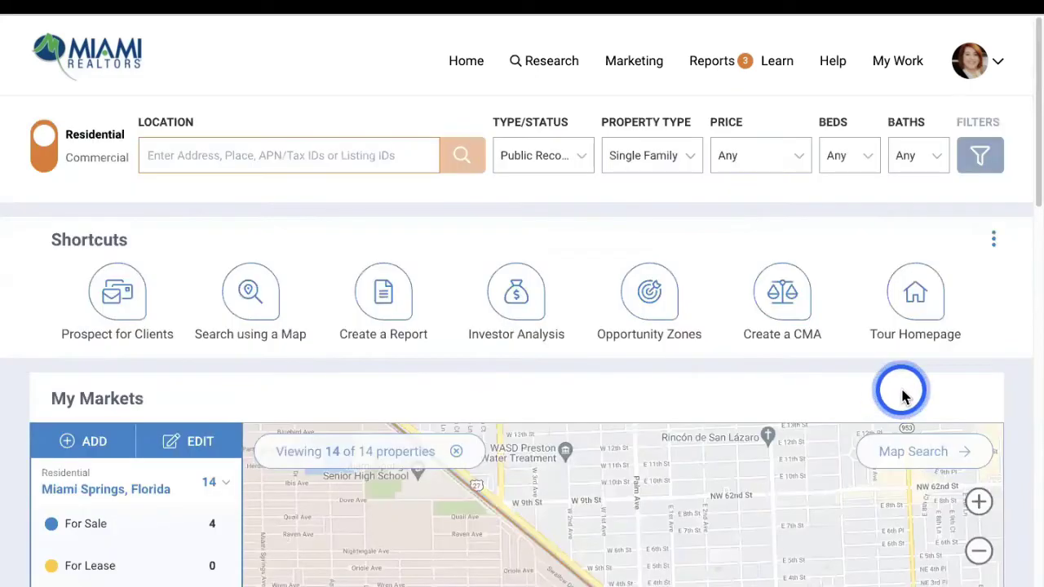
Open Profile from the avatar menu and scroll through Contact Info down to MLS or CIE Info
{"action": "left_click", "coordinate": [997, 68]}
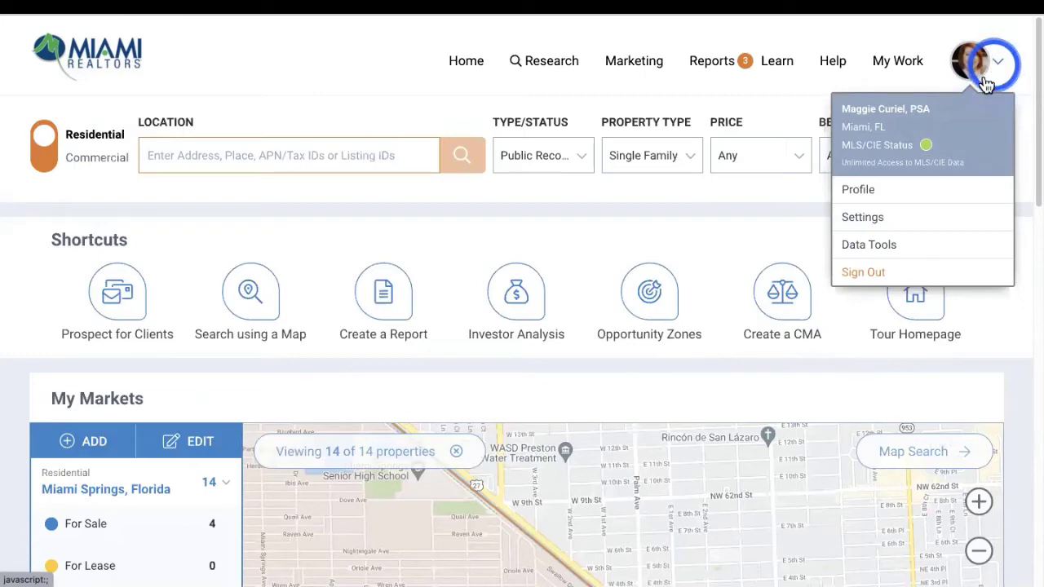
{"action": "left_click", "coordinate": [868, 194]}
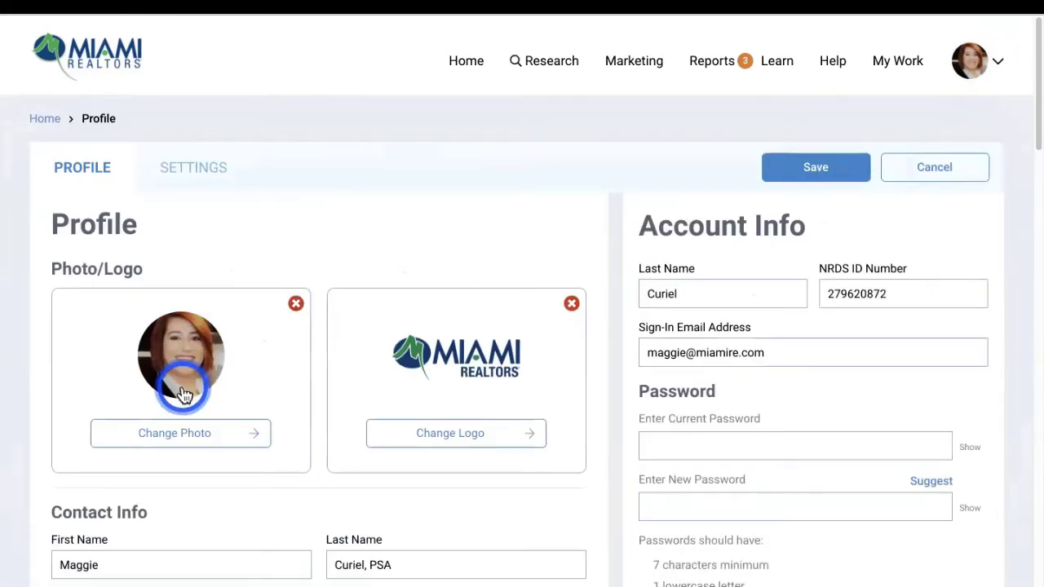
{"action": "scroll", "coordinate": [472, 385], "scroll_direction": "down", "scroll_amount": 3}
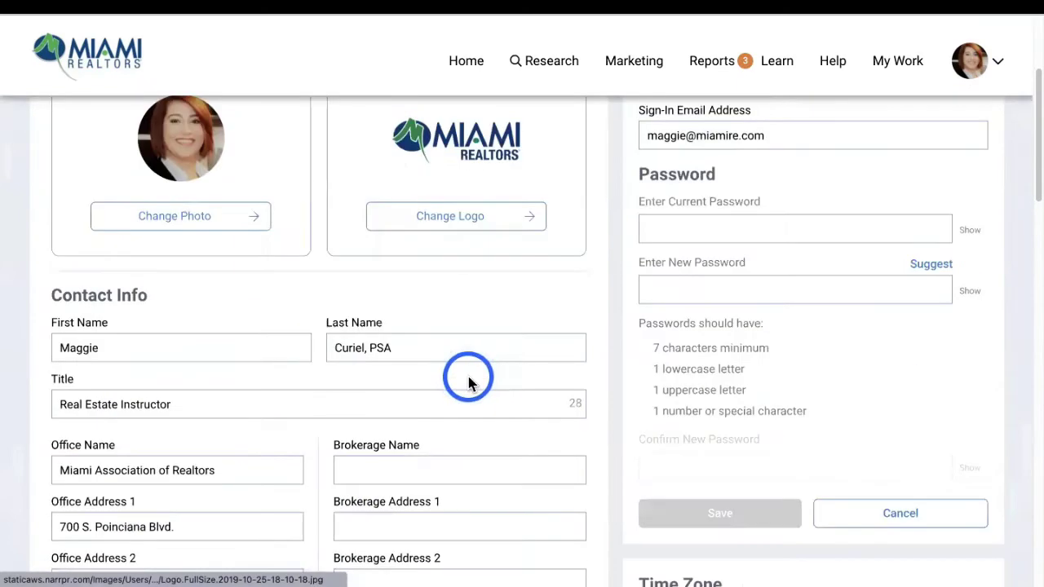
{"action": "scroll", "coordinate": [342, 319], "scroll_direction": "down", "scroll_amount": 1}
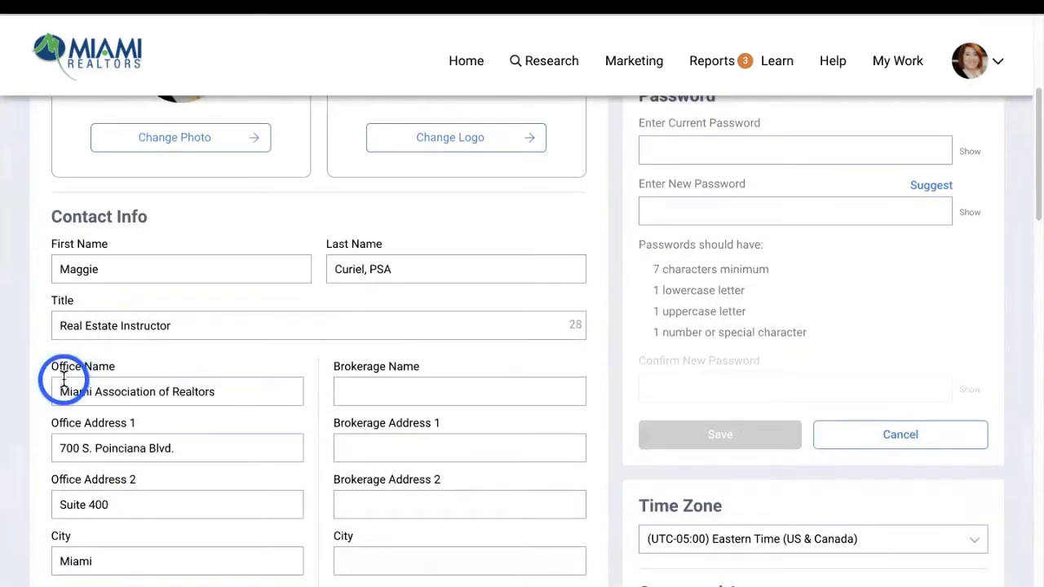
{"action": "scroll", "coordinate": [63, 377], "scroll_direction": "down", "scroll_amount": 1}
{"action": "scroll", "coordinate": [53, 375], "scroll_direction": "down", "scroll_amount": 3}
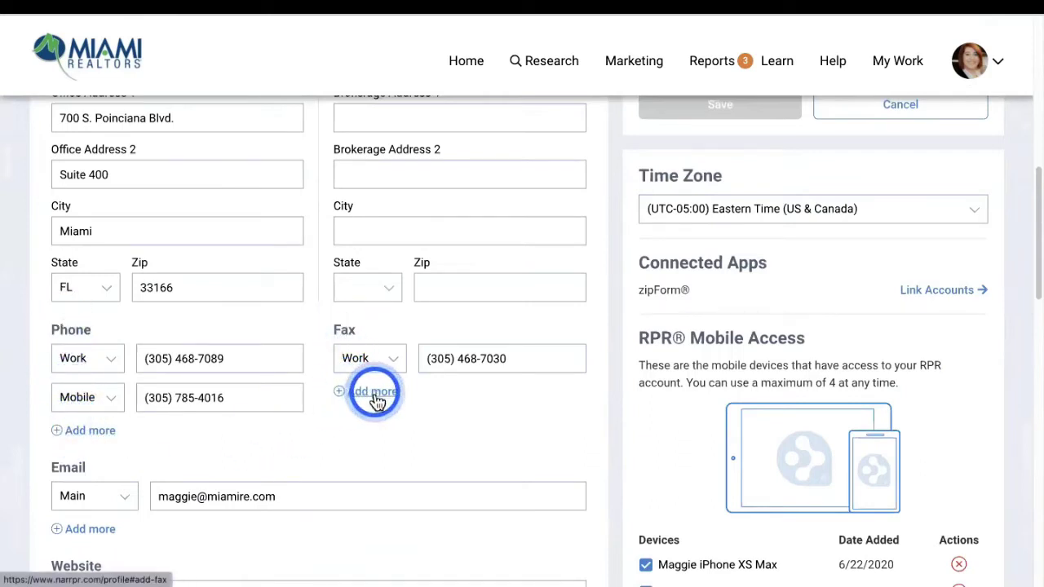
{"action": "scroll", "coordinate": [306, 378], "scroll_direction": "down", "scroll_amount": 2}
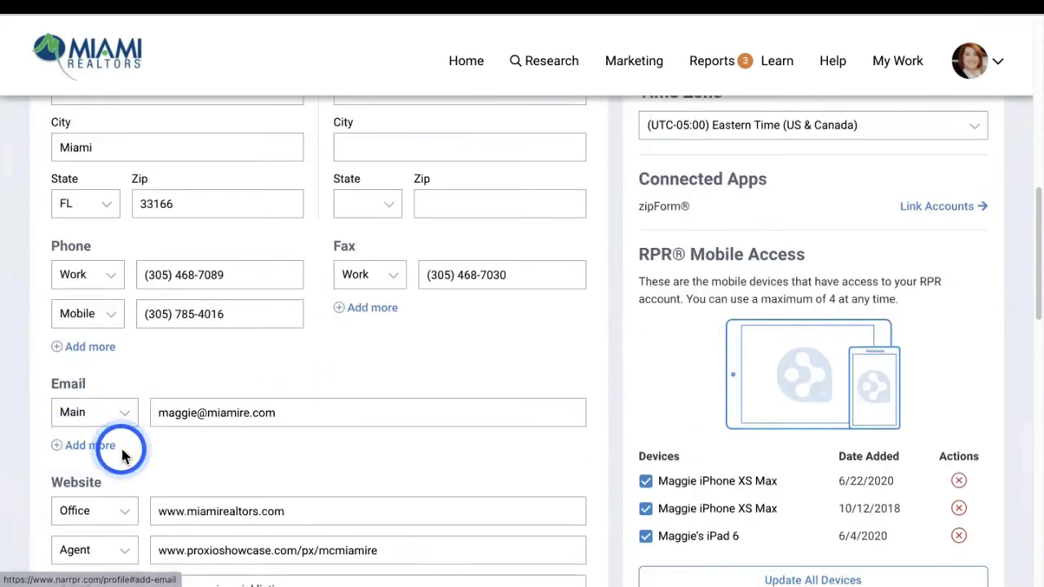
{"action": "scroll", "coordinate": [193, 455], "scroll_direction": "down", "scroll_amount": 5}
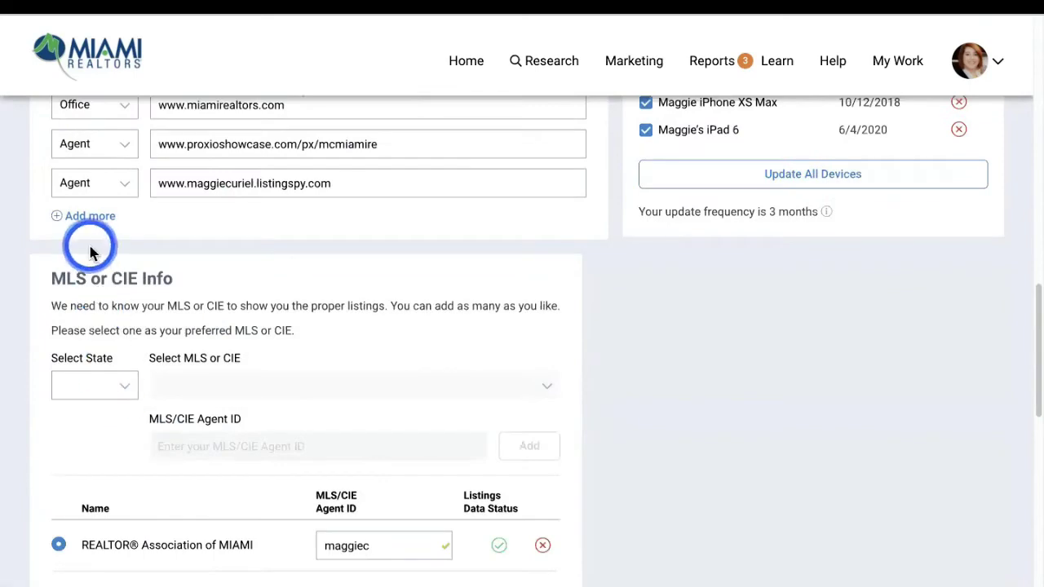
{"action": "scroll", "coordinate": [88, 245], "scroll_direction": "up", "scroll_amount": 3}
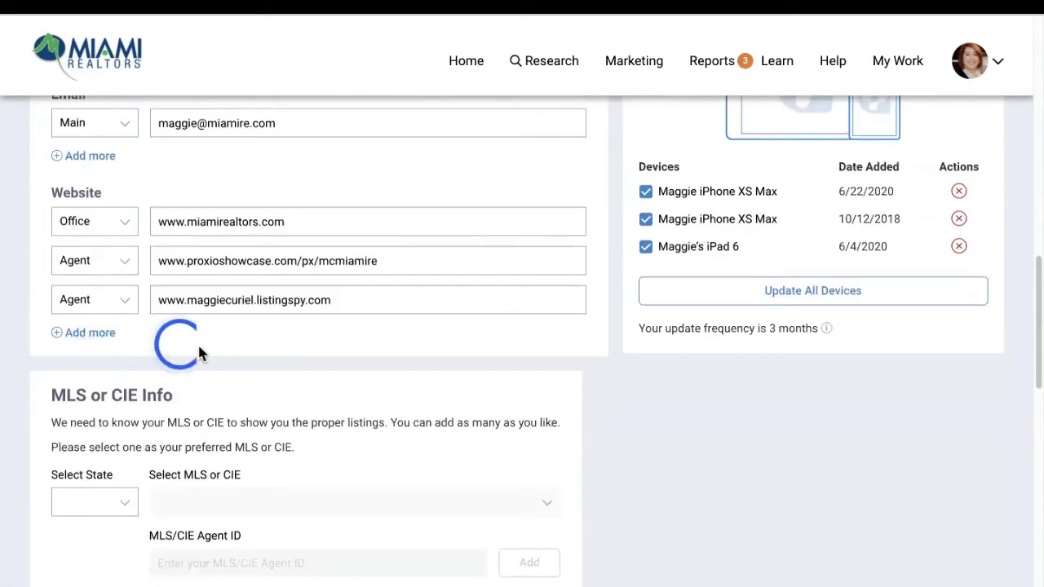
{"action": "scroll", "coordinate": [201, 350], "scroll_direction": "down", "scroll_amount": 3}
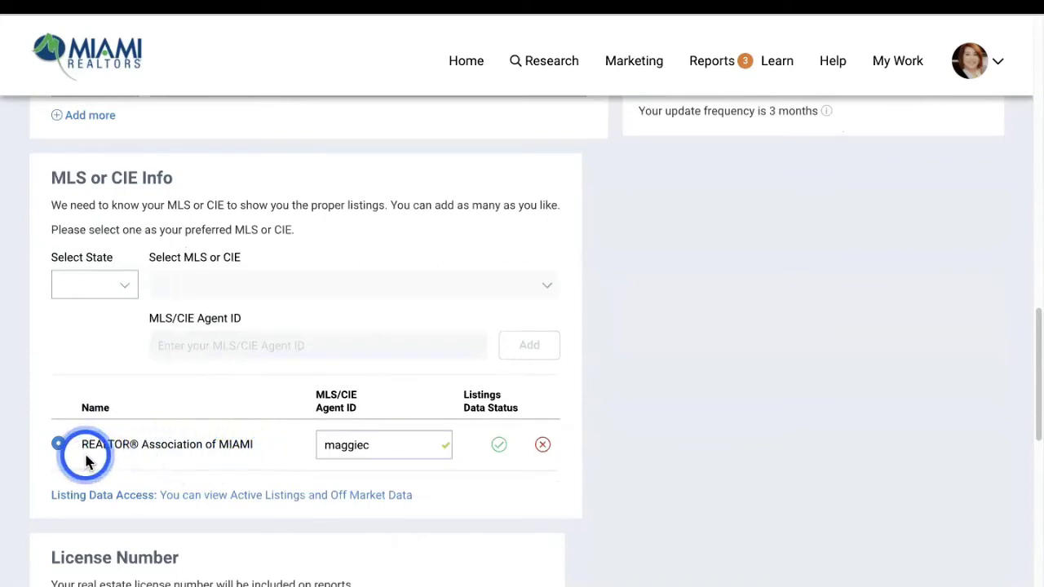
{"action": "left_click", "coordinate": [119, 289]}
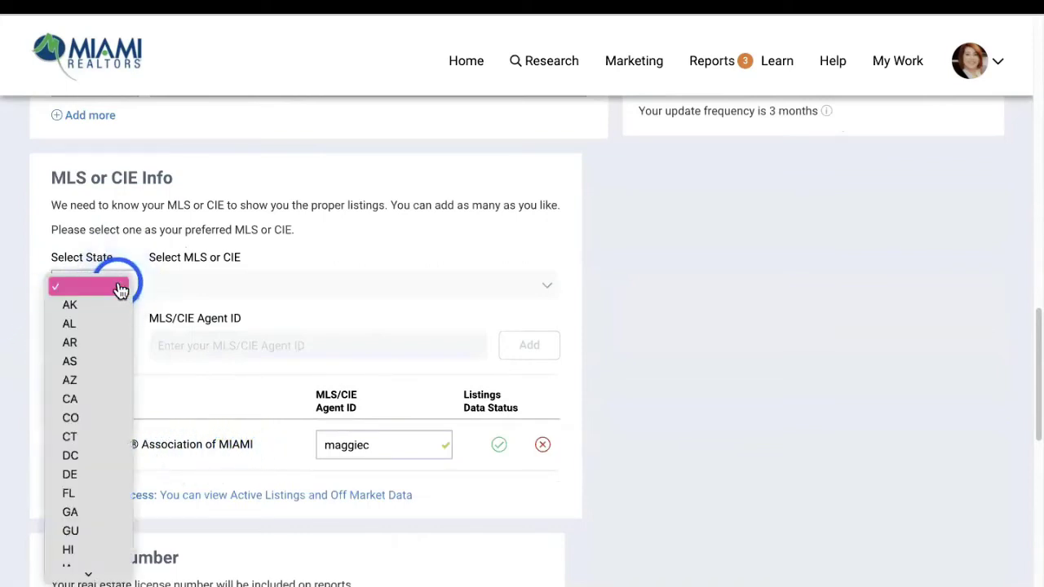
{"action": "left_click", "coordinate": [197, 291]}
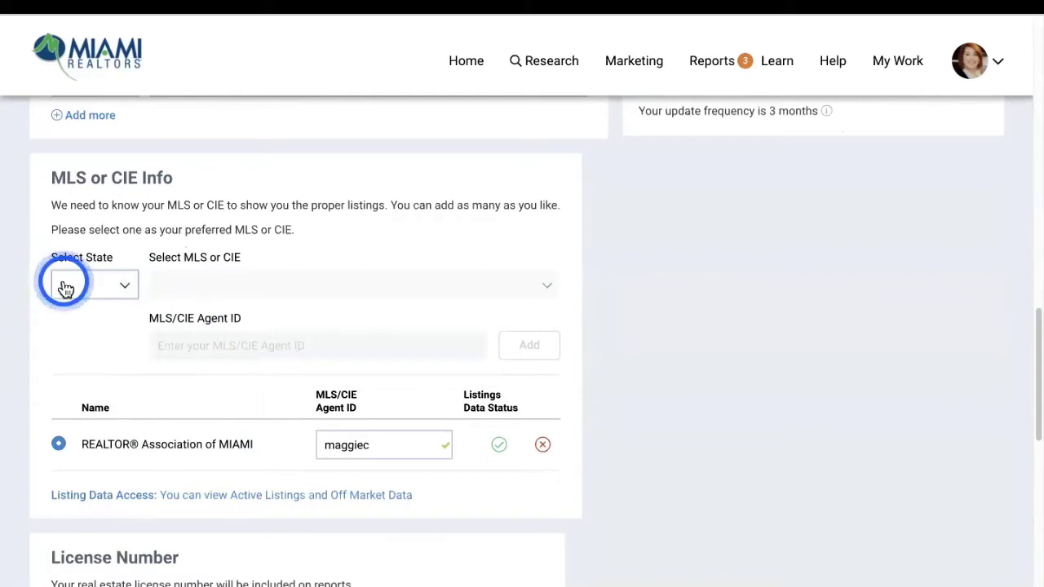
{"action": "scroll", "coordinate": [65, 287], "scroll_direction": "down", "scroll_amount": 2}
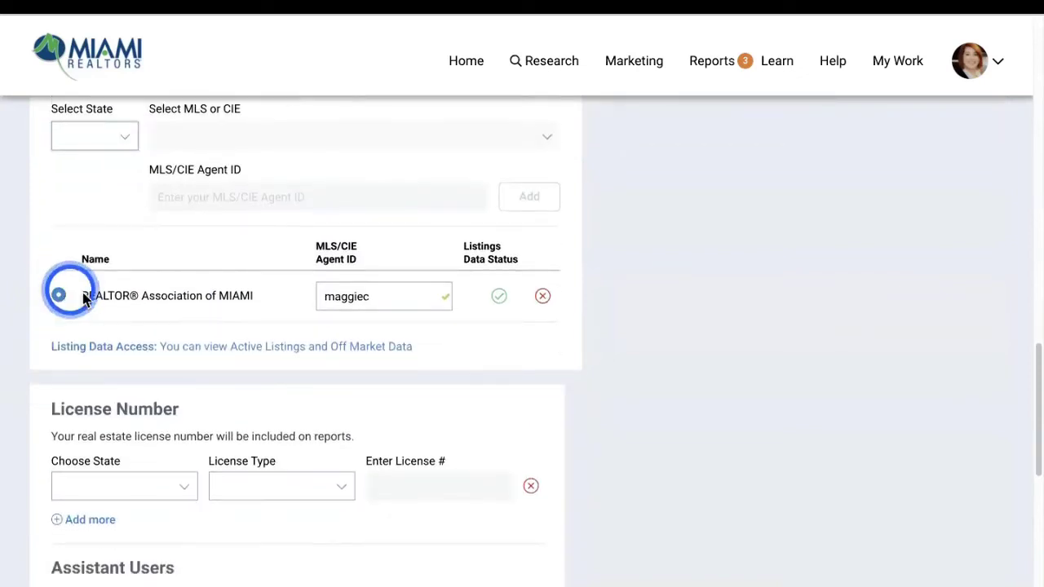
{"action": "scroll", "coordinate": [93, 343], "scroll_direction": "down", "scroll_amount": 3}
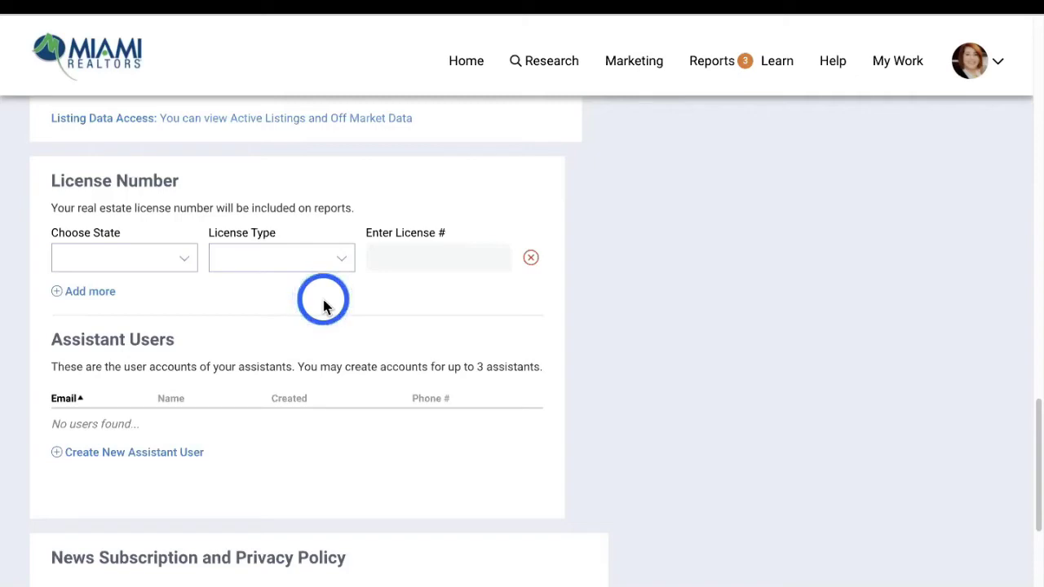
{"action": "scroll", "coordinate": [324, 305], "scroll_direction": "down", "scroll_amount": 3}
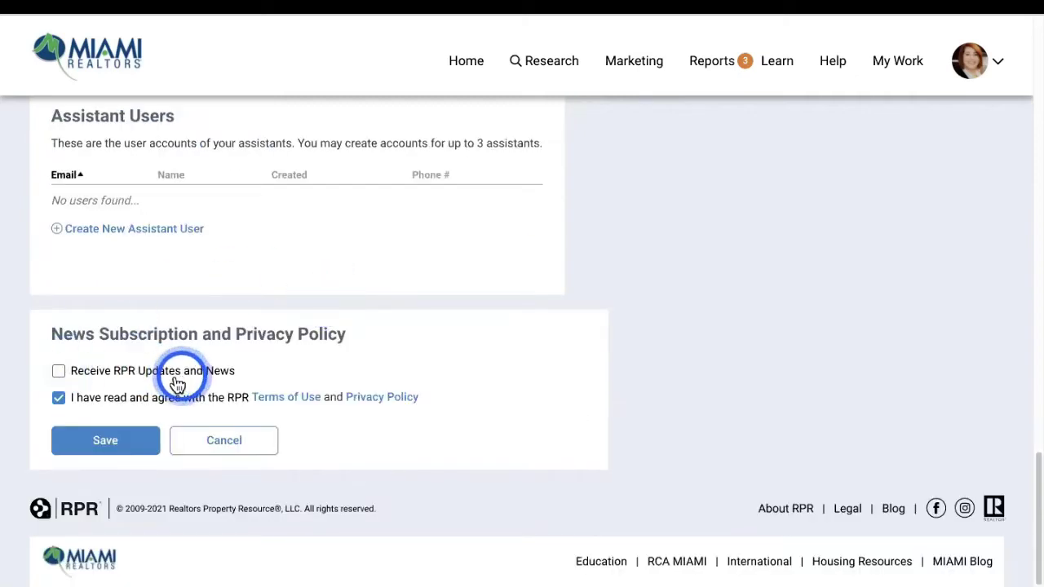
{"action": "left_click", "coordinate": [58, 372]}
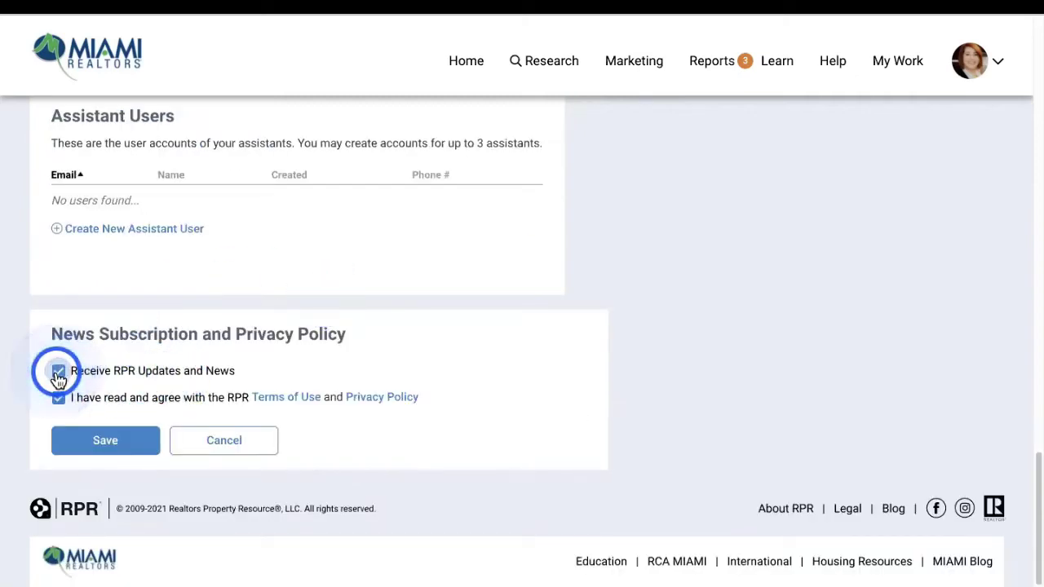
{"action": "left_click", "coordinate": [58, 372]}
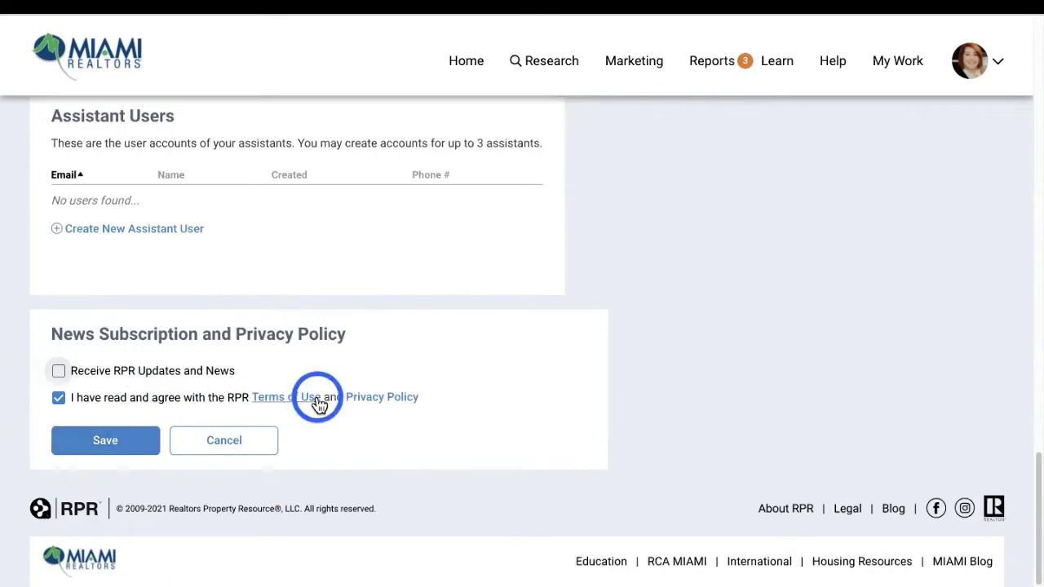
{"action": "scroll", "coordinate": [318, 406], "scroll_direction": "up", "scroll_amount": 15}
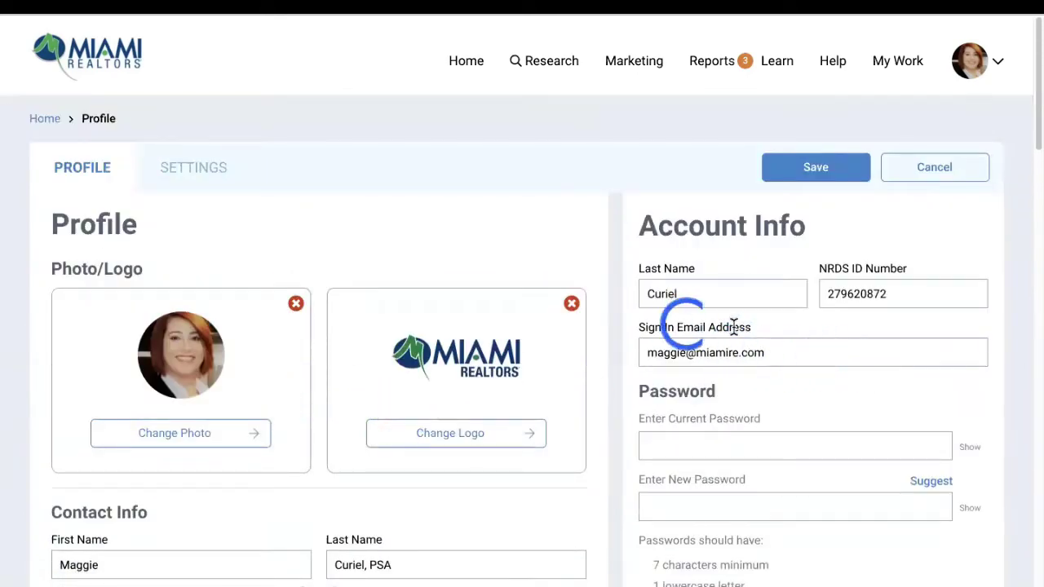
Scroll the RPR Profile page, then go Home to the Miami Realtors services dashboard
{"action": "scroll", "coordinate": [778, 314], "scroll_direction": "down", "scroll_amount": 1}
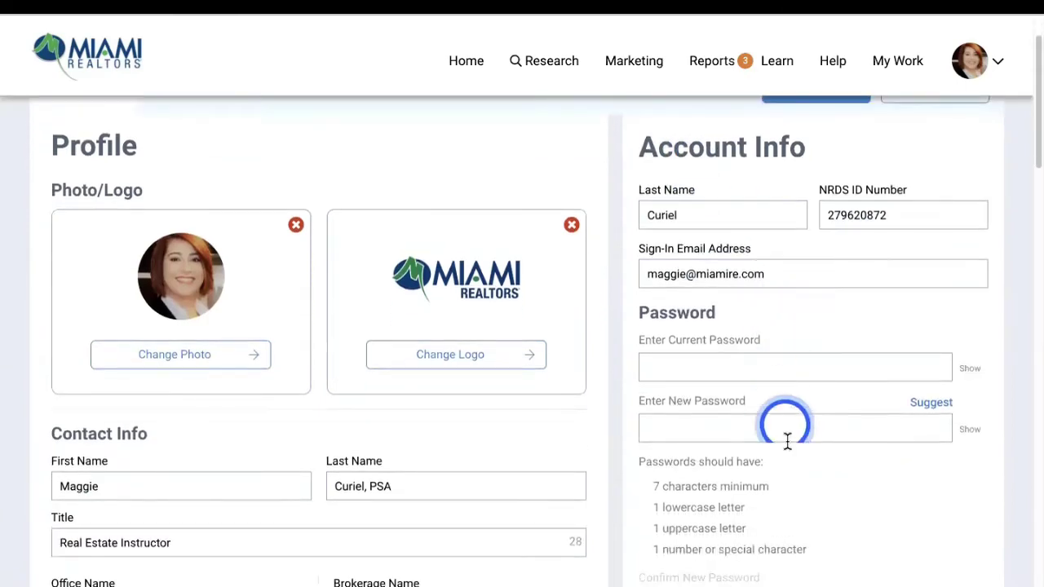
{"action": "scroll", "coordinate": [746, 359], "scroll_direction": "down", "scroll_amount": 2}
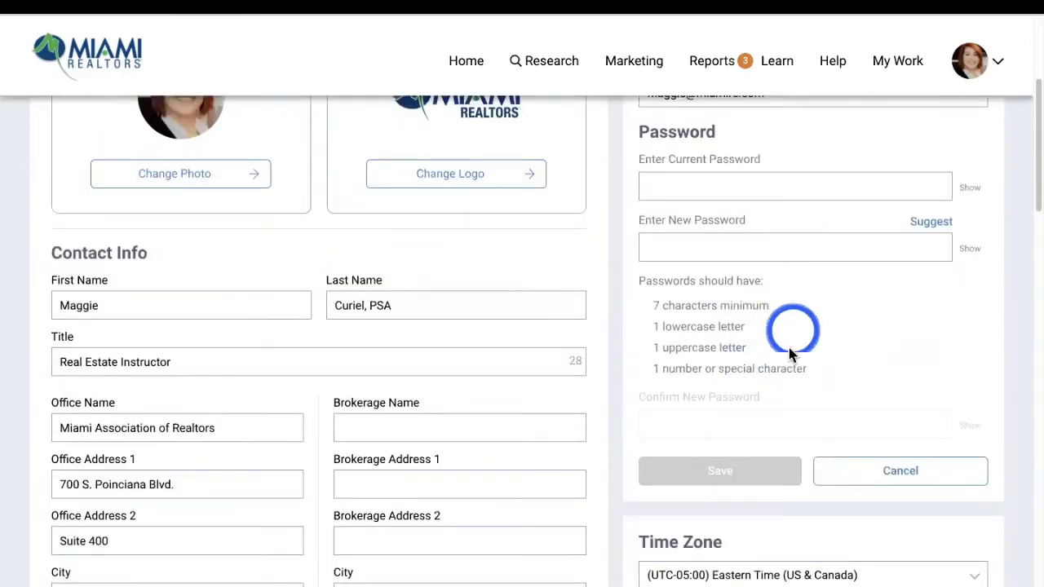
{"action": "scroll", "coordinate": [787, 343], "scroll_direction": "down", "scroll_amount": 6}
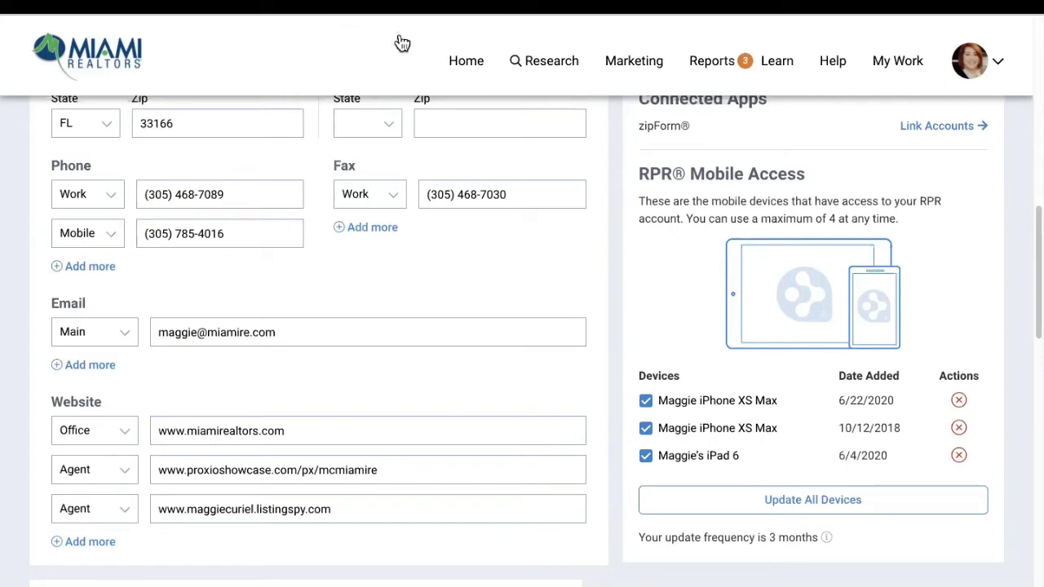
{"action": "left_click", "coordinate": [477, 75]}
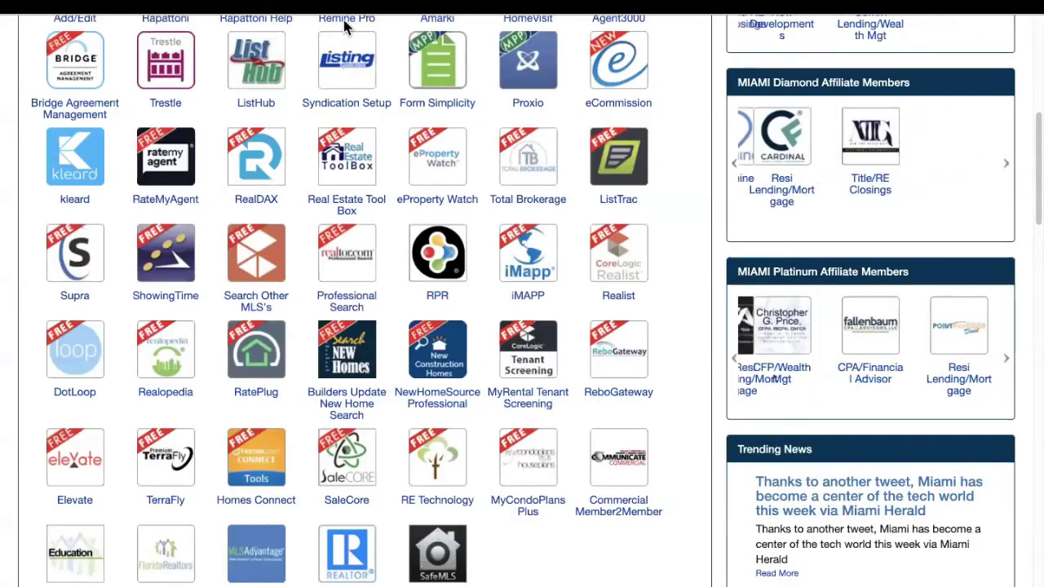
{"action": "scroll", "coordinate": [509, 162], "scroll_direction": "down", "scroll_amount": 5}
{"action": "scroll", "coordinate": [510, 162], "scroll_direction": "up", "scroll_amount": 10}
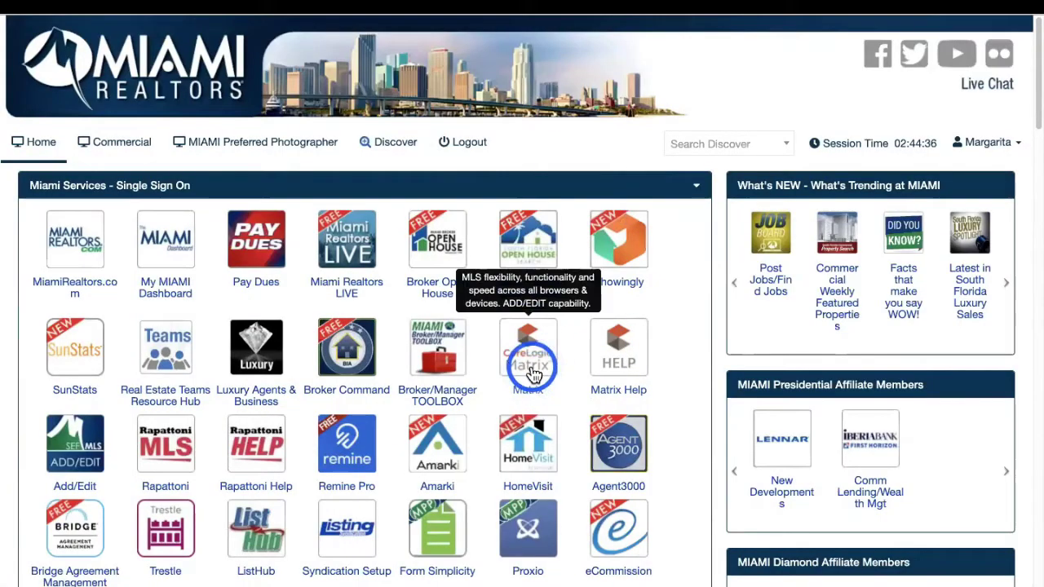
In Matrix MLS, run the Weston SF $800-$1000 recent search
{"action": "left_click", "coordinate": [535, 371]}
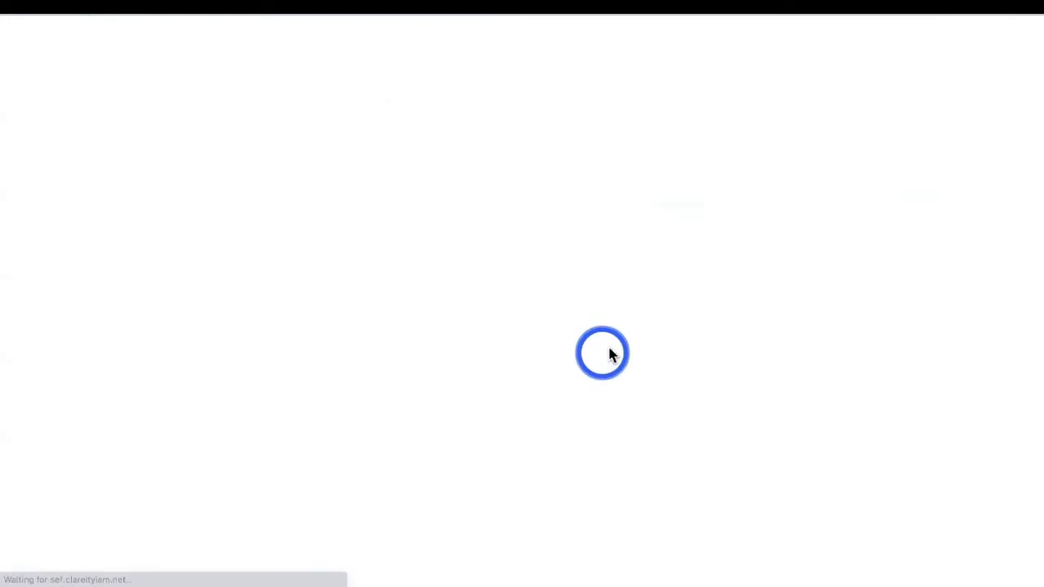
{"action": "left_click", "coordinate": [960, 95]}
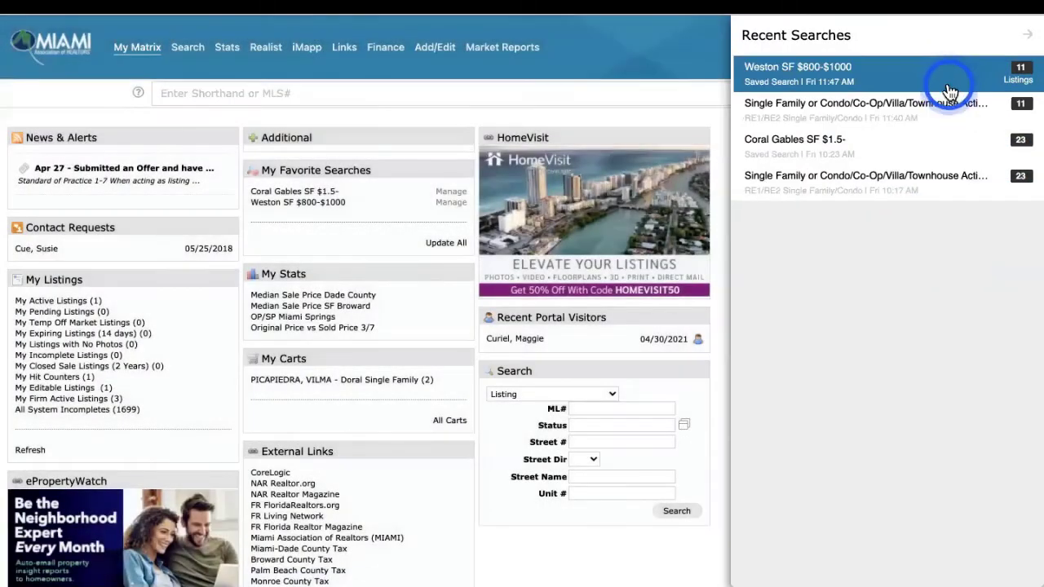
{"action": "left_click", "coordinate": [912, 82]}
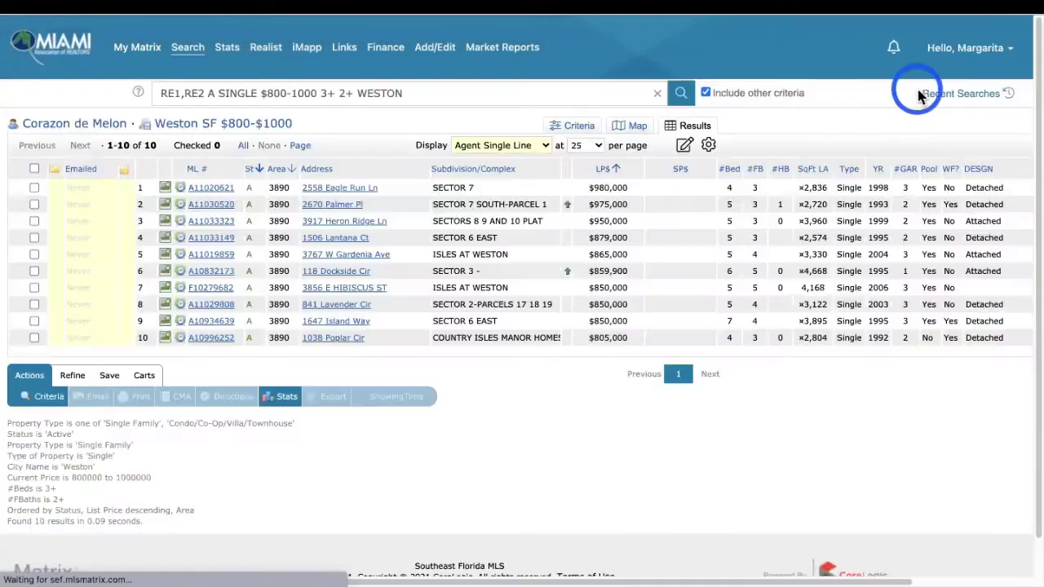
{"action": "scroll", "coordinate": [505, 408], "scroll_direction": "right", "scroll_amount": 4}
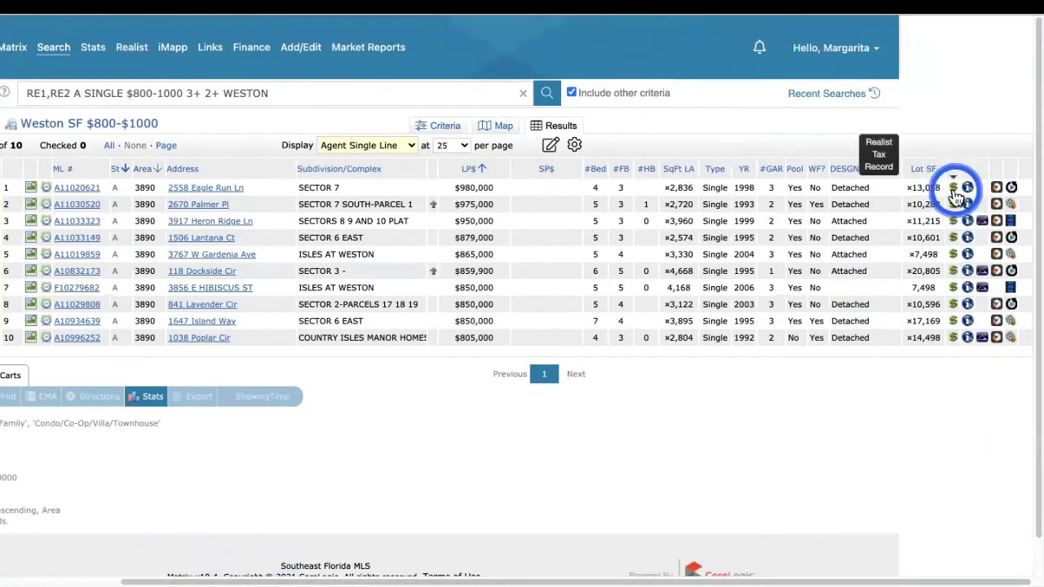
{"action": "left_click", "coordinate": [65, 187]}
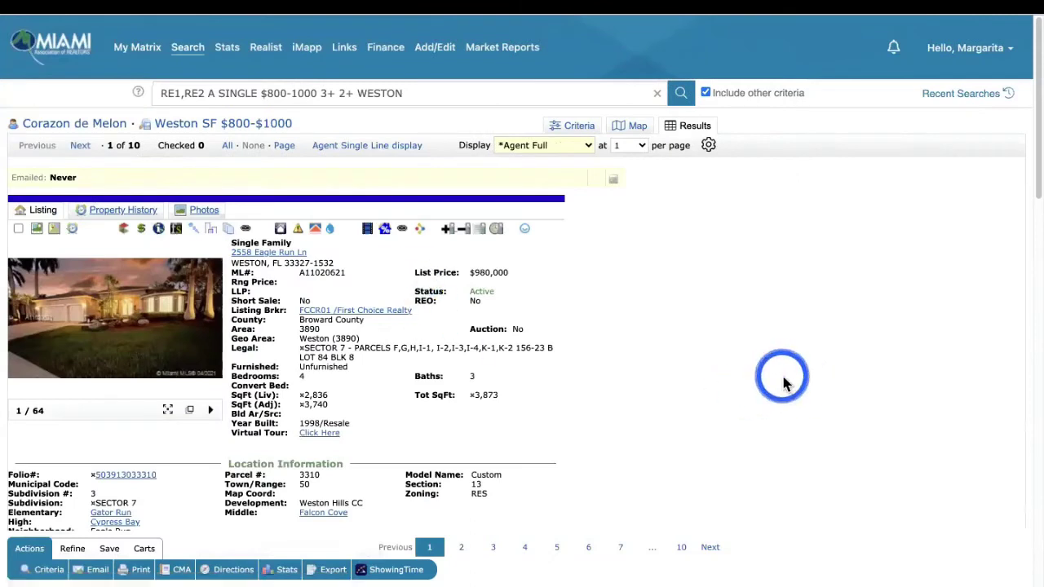
{"action": "left_click", "coordinate": [421, 236]}
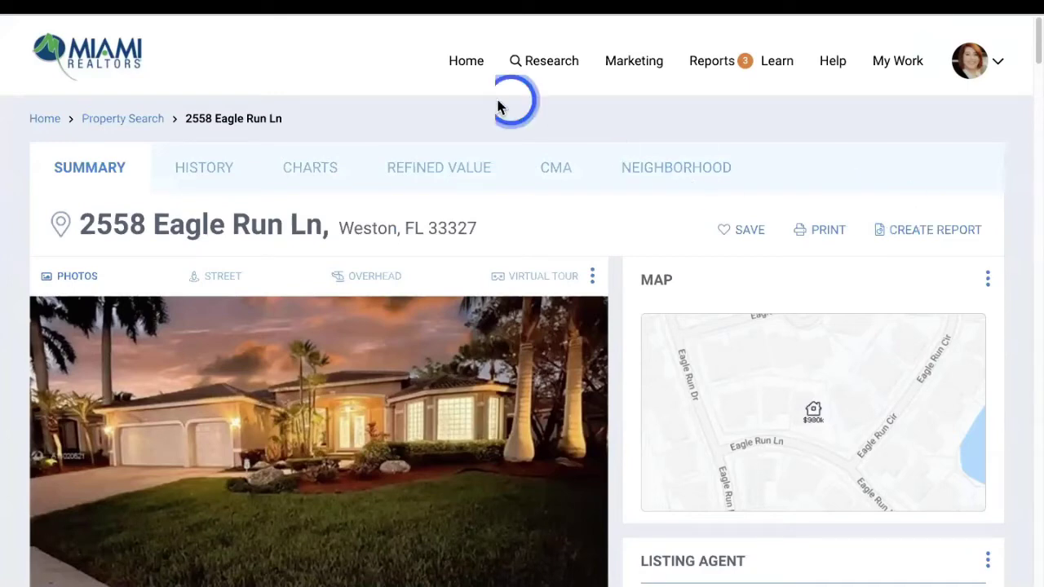
{"action": "left_click", "coordinate": [368, 8]}
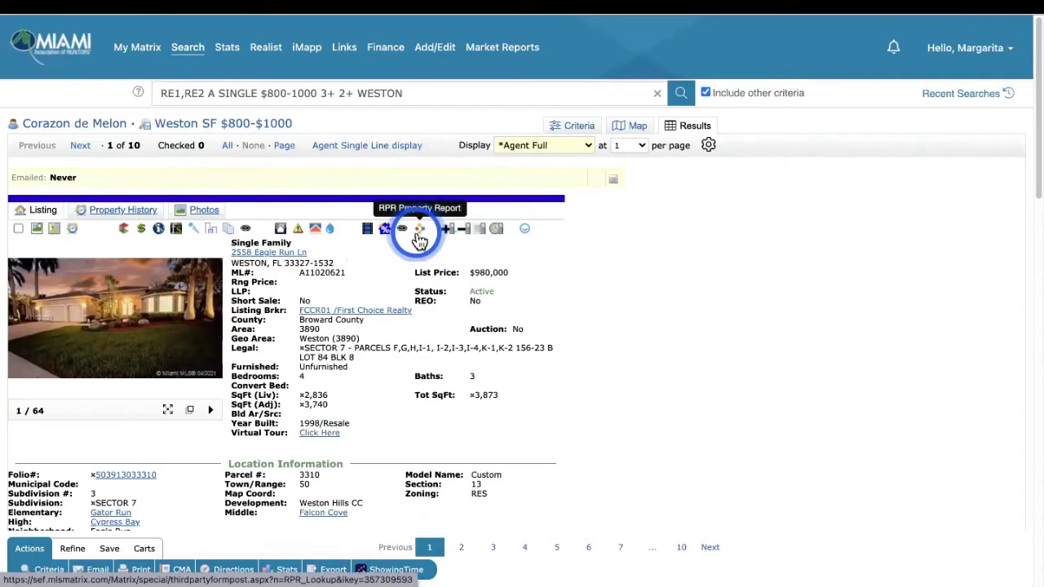
{"action": "mouse_move", "coordinate": [385, 41]}
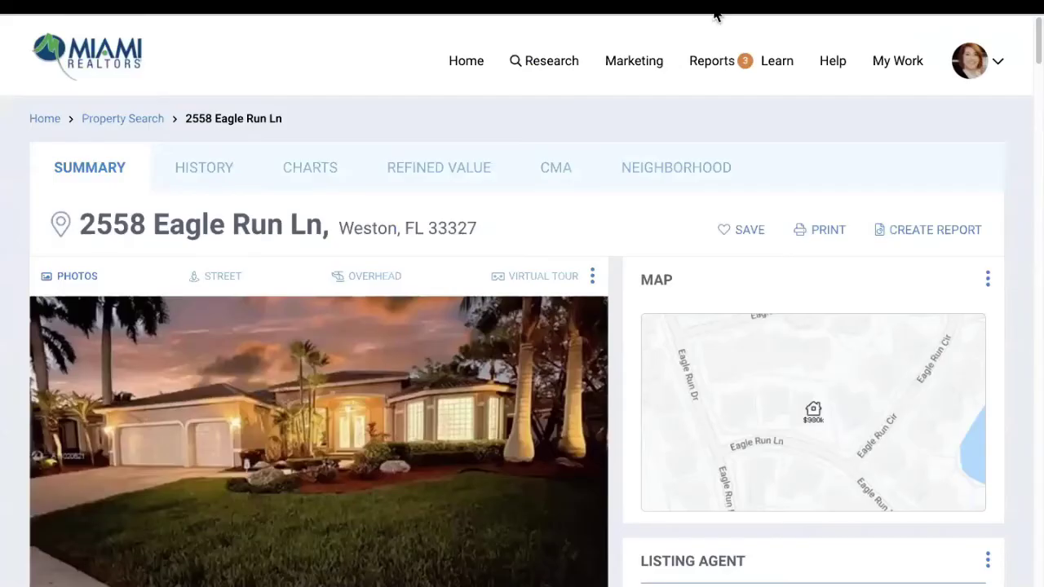
{"action": "left_click", "coordinate": [632, 211]}
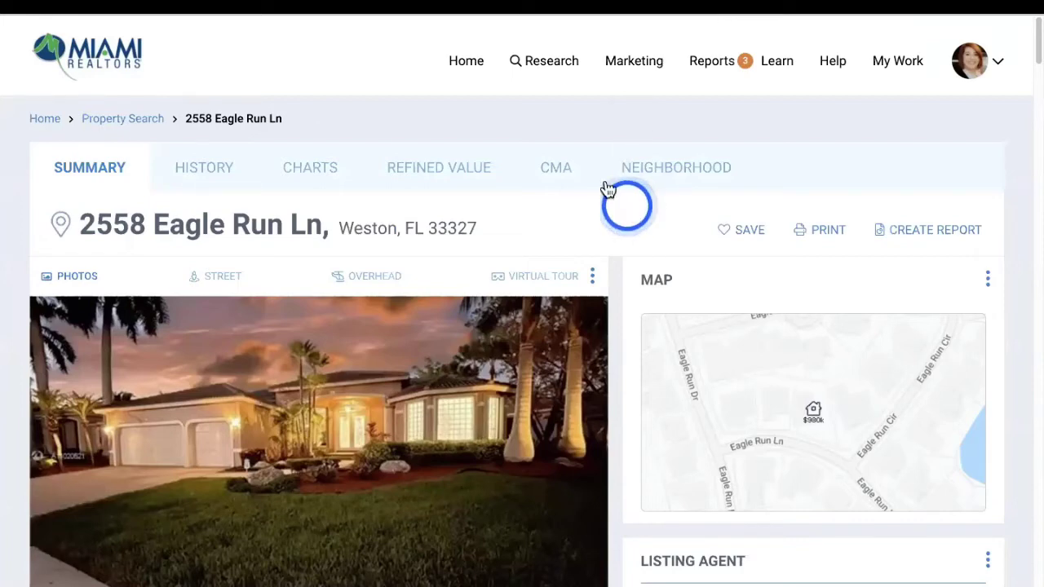
{"action": "left_click", "coordinate": [350, 16]}
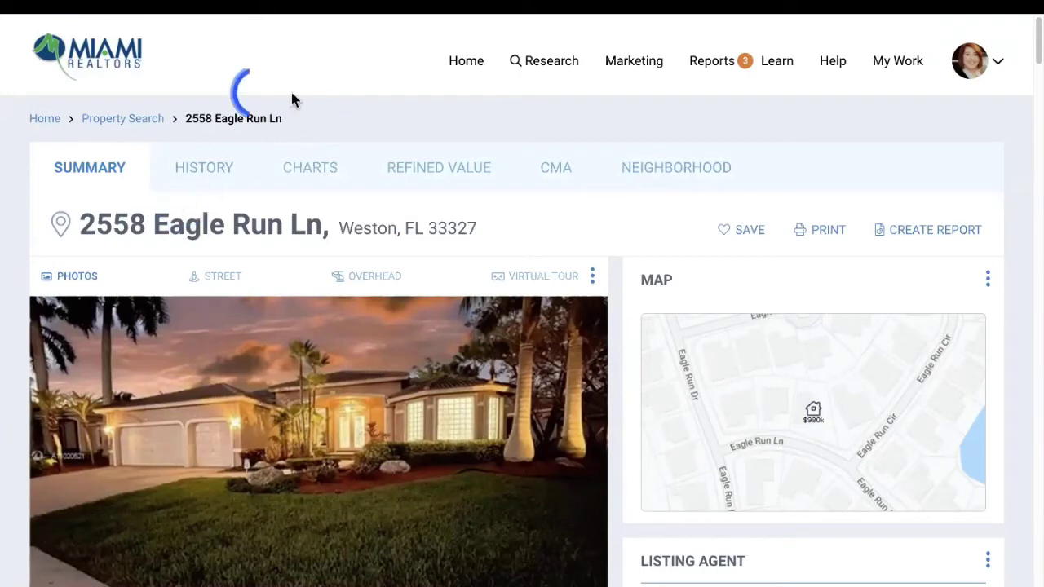
{"action": "left_click", "coordinate": [742, 211]}
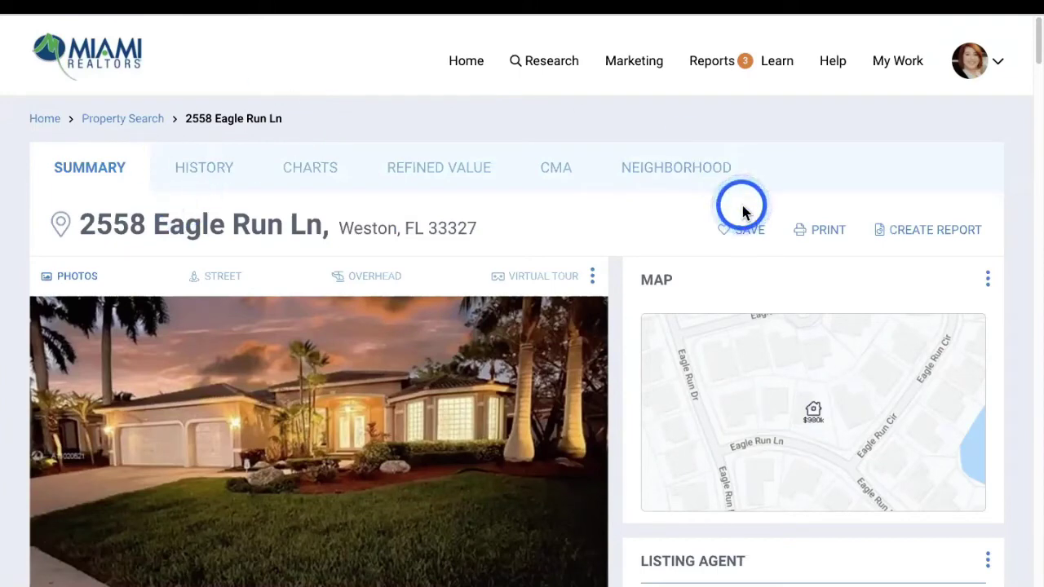
{"action": "left_click", "coordinate": [226, 285]}
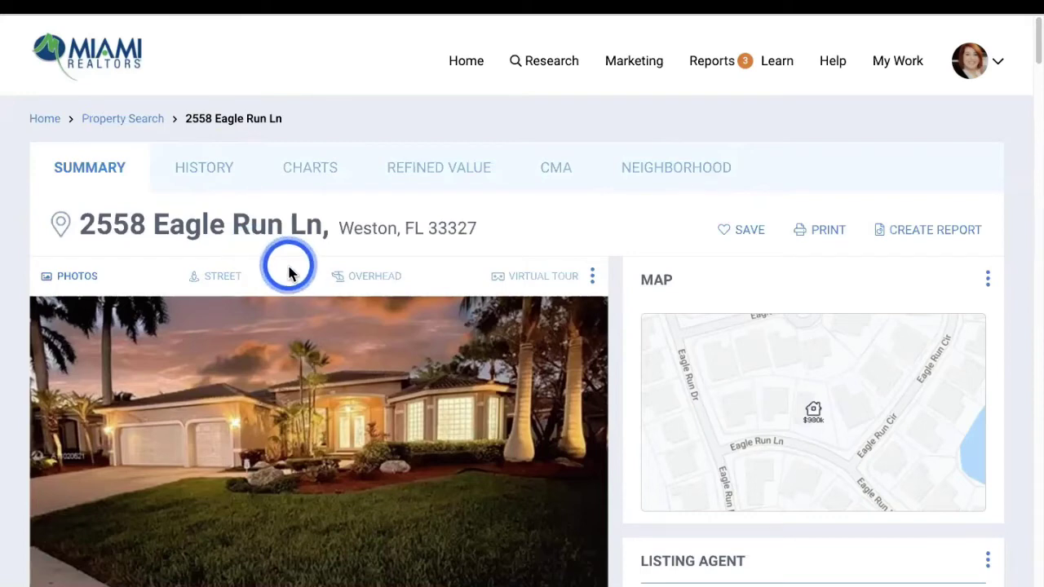
Scroll through Property Facts and Historical Records, then return to the Research home page
{"action": "scroll", "coordinate": [287, 273], "scroll_direction": "down", "scroll_amount": 1}
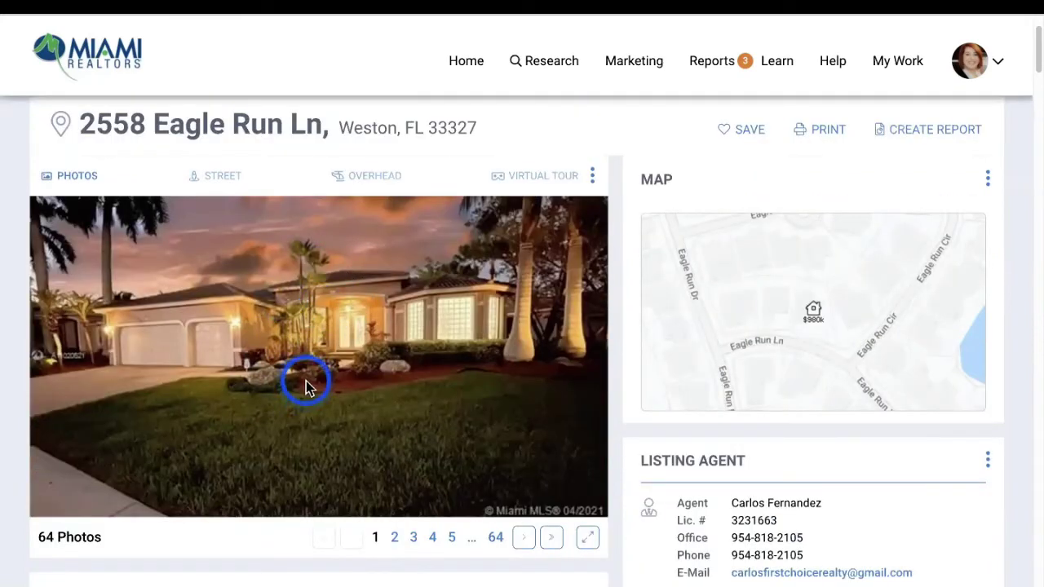
{"action": "scroll", "coordinate": [571, 383], "scroll_direction": "down", "scroll_amount": 1}
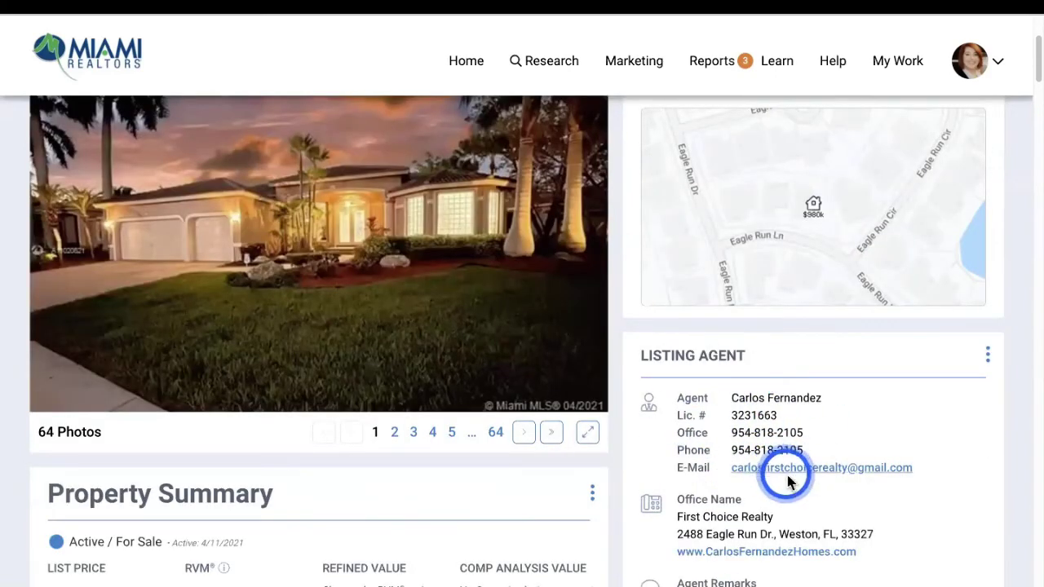
{"action": "scroll", "coordinate": [848, 483], "scroll_direction": "down", "scroll_amount": 2}
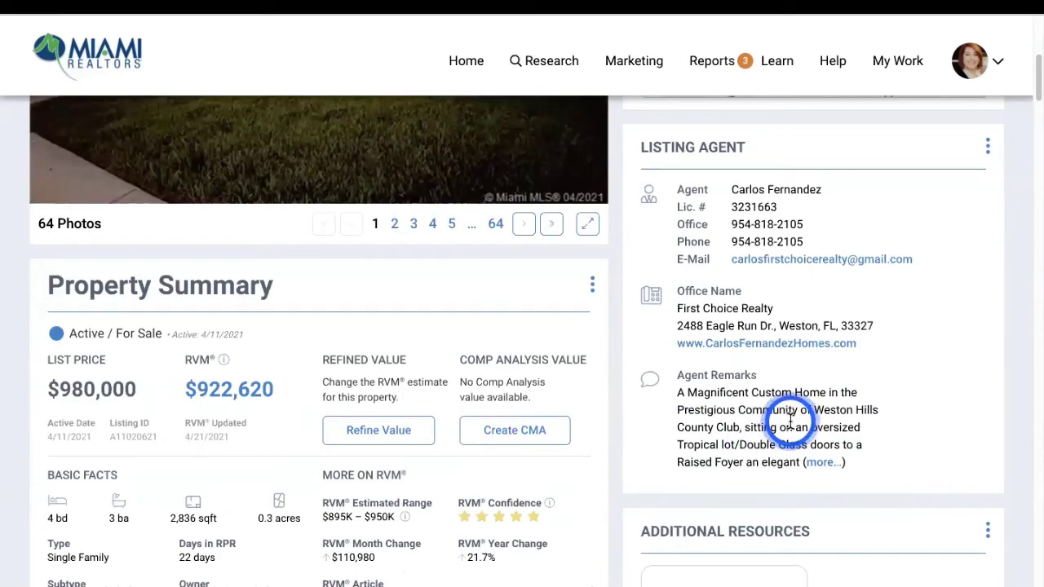
{"action": "scroll", "coordinate": [807, 420], "scroll_direction": "down", "scroll_amount": 1}
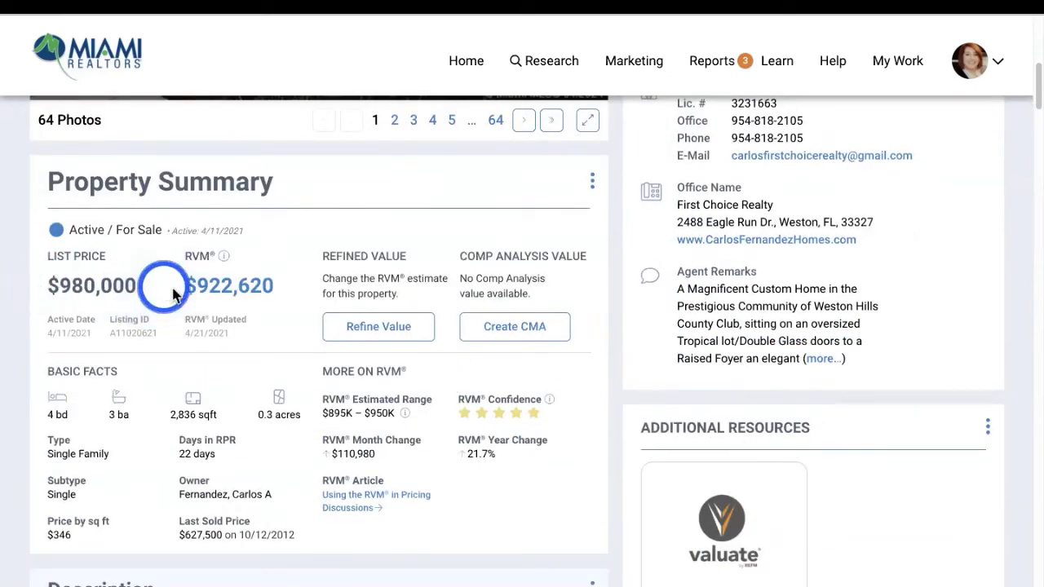
{"action": "scroll", "coordinate": [560, 437], "scroll_direction": "down", "scroll_amount": 1}
{"action": "scroll", "coordinate": [558, 436], "scroll_direction": "down", "scroll_amount": 7}
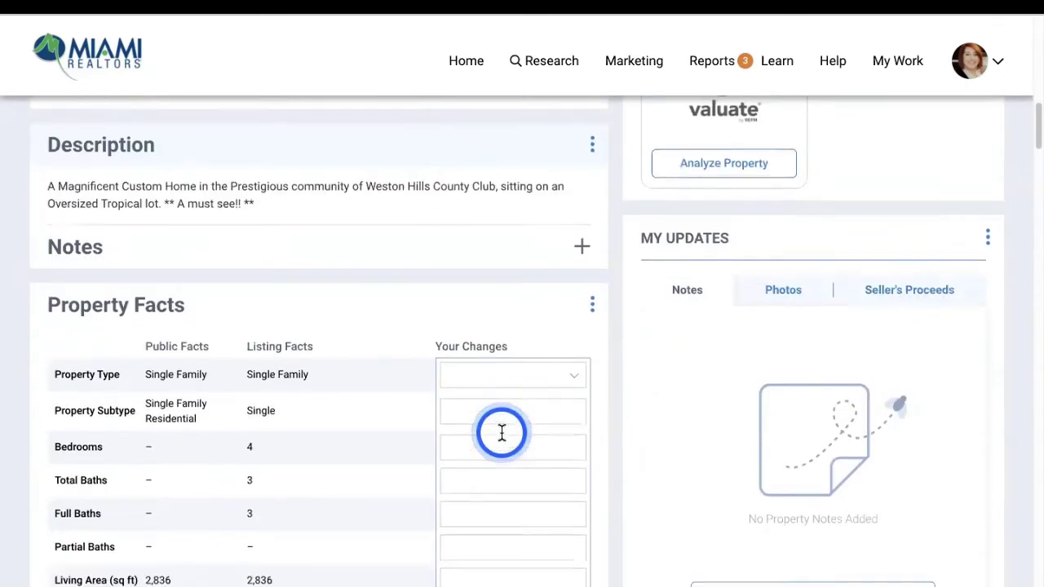
{"action": "scroll", "coordinate": [511, 432], "scroll_direction": "down", "scroll_amount": 4}
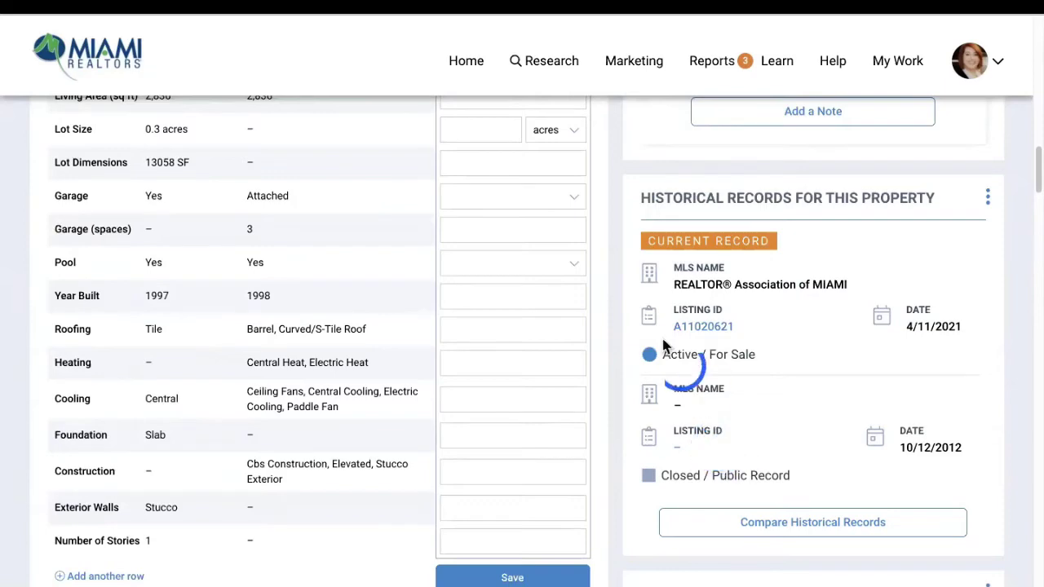
{"action": "scroll", "coordinate": [668, 351], "scroll_direction": "down", "scroll_amount": 10}
{"action": "scroll", "coordinate": [660, 349], "scroll_direction": "up", "scroll_amount": 20}
{"action": "scroll", "coordinate": [660, 349], "scroll_direction": "up", "scroll_amount": 5}
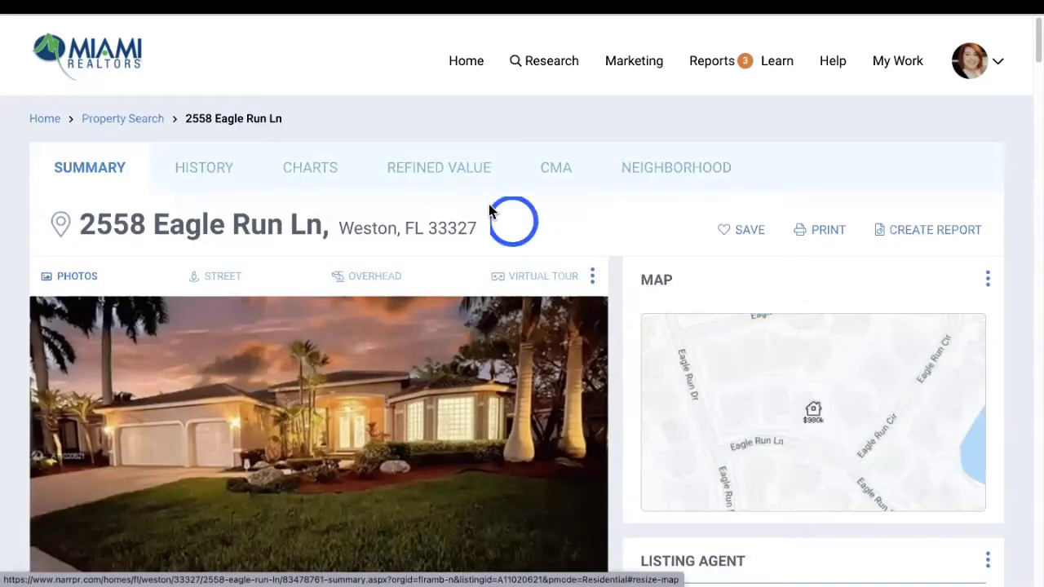
{"action": "left_click", "coordinate": [710, 60]}
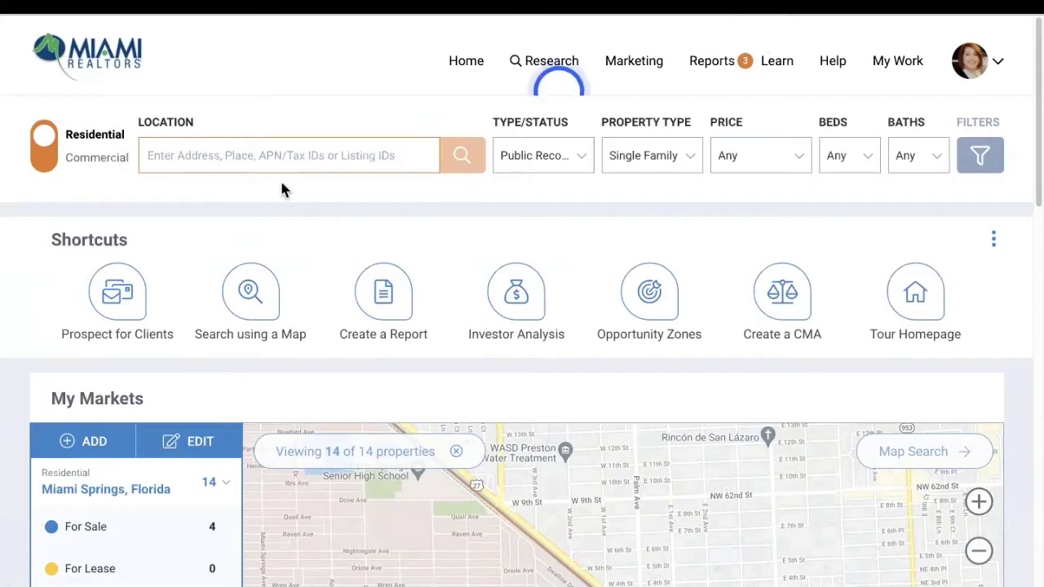
{"action": "left_click", "coordinate": [195, 157]}
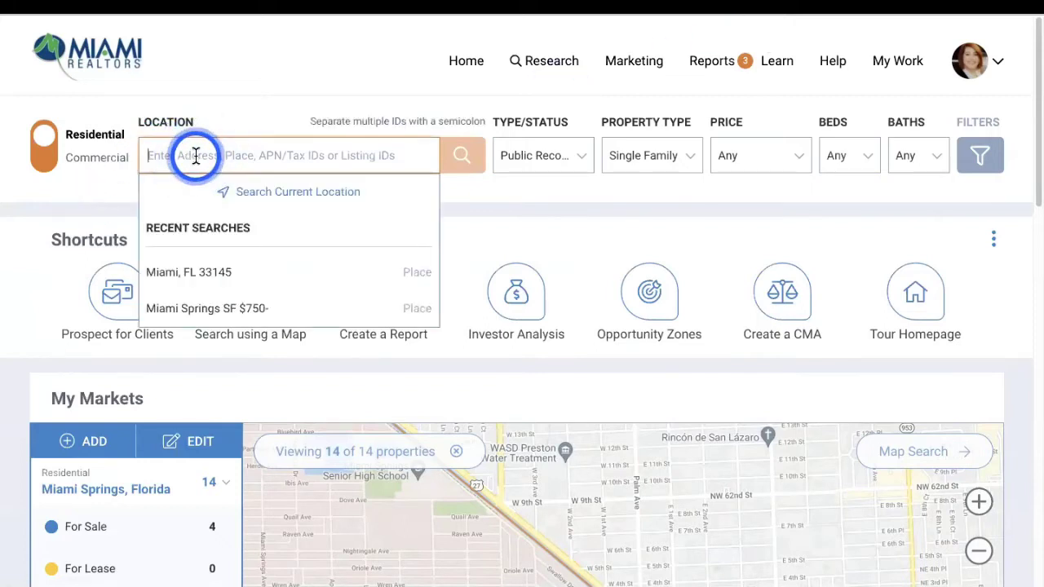
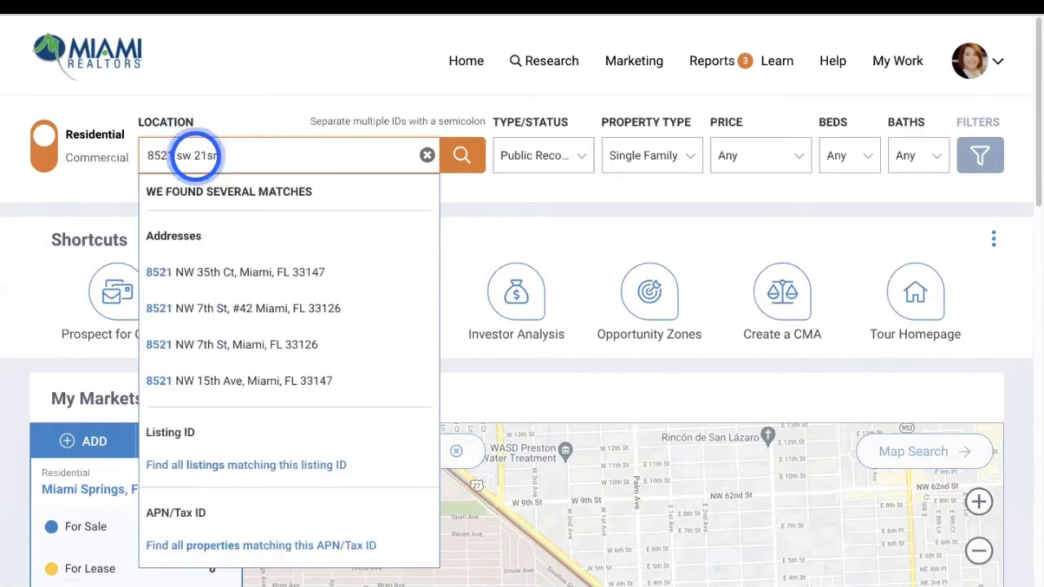
{"action": "key", "text": "Return"}
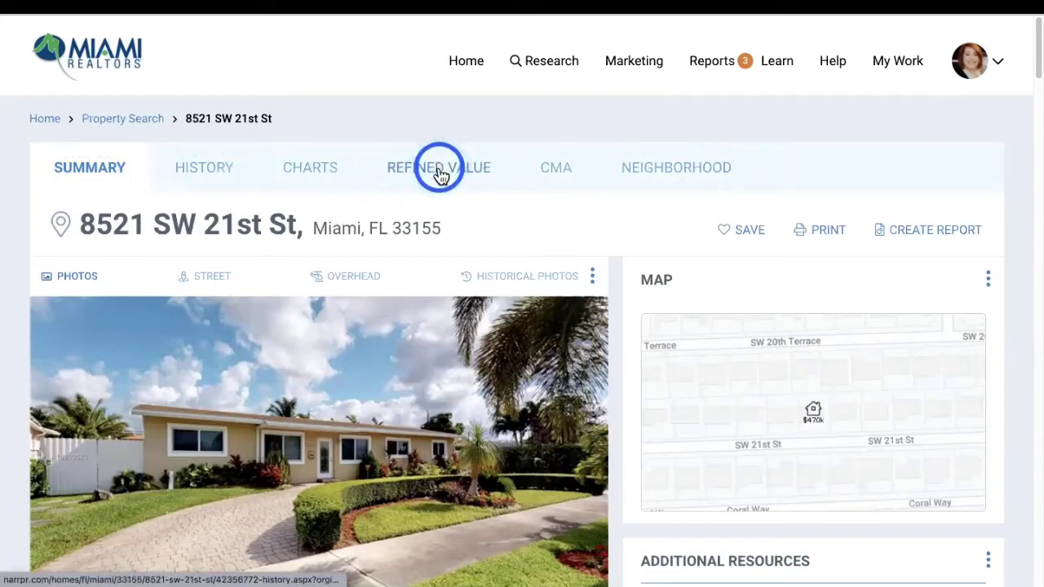
{"action": "left_click", "coordinate": [699, 171]}
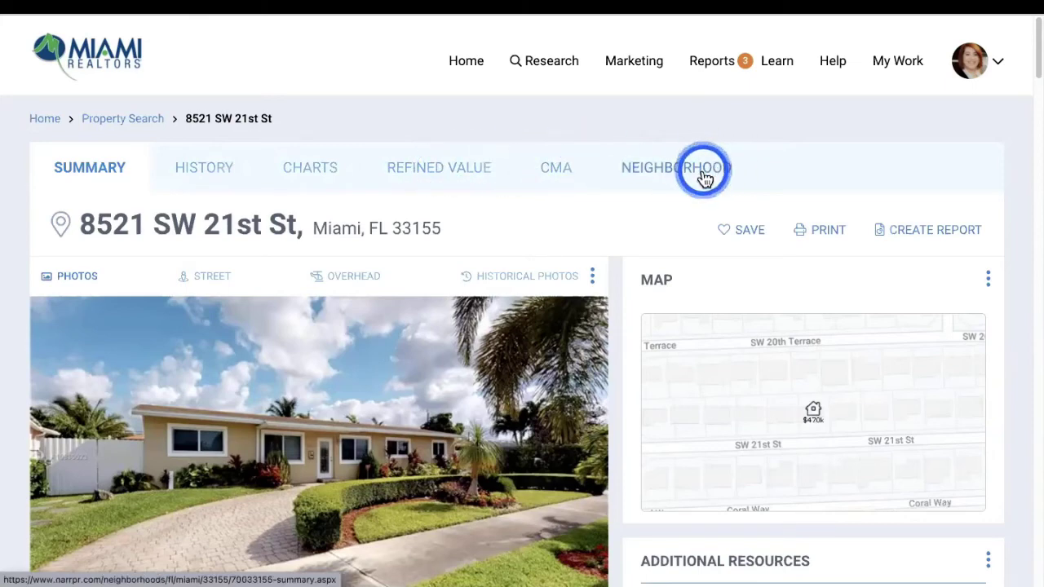
{"action": "scroll", "coordinate": [42, 205], "scroll_direction": "down", "scroll_amount": 1}
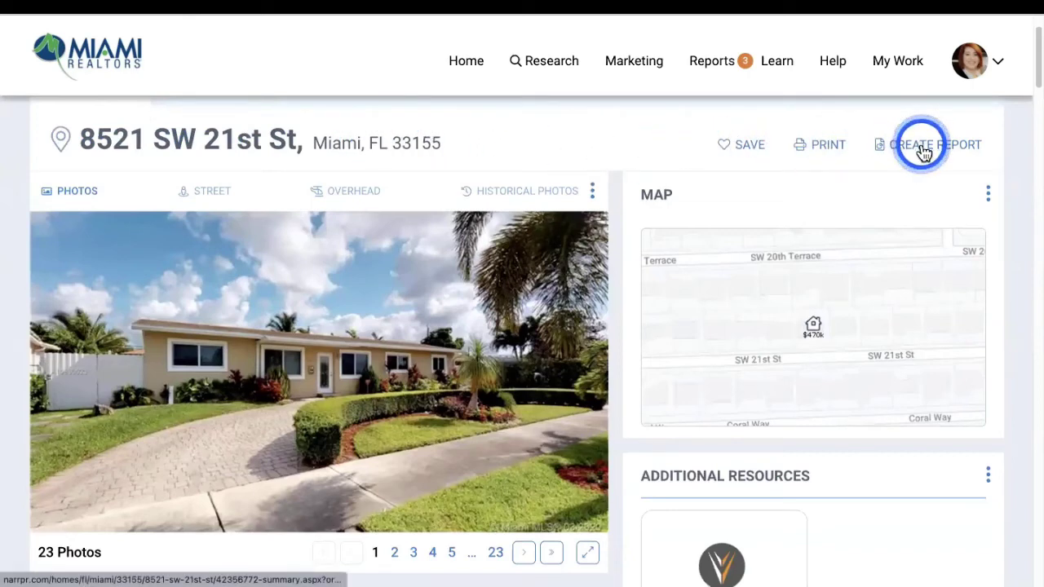
{"action": "left_click", "coordinate": [742, 147]}
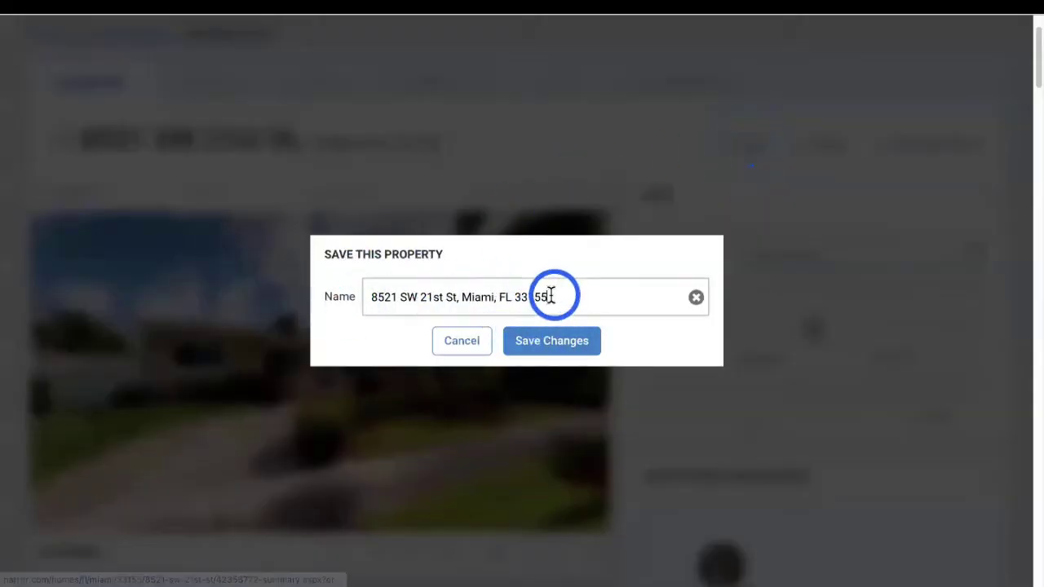
{"action": "left_click_drag", "start_coordinate": [546, 295], "coordinate": [340, 295]}
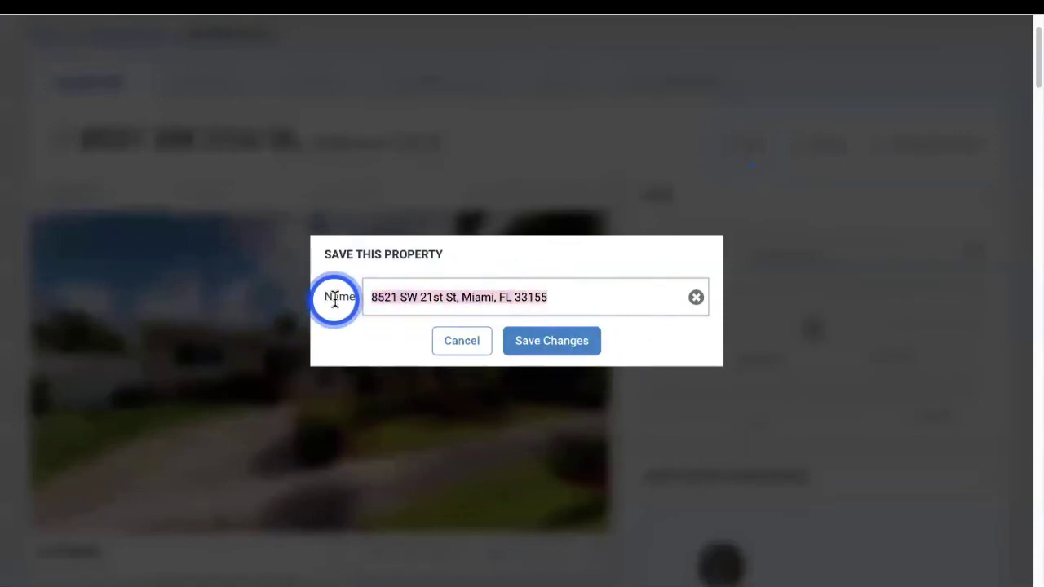
{"action": "left_click", "coordinate": [369, 298]}
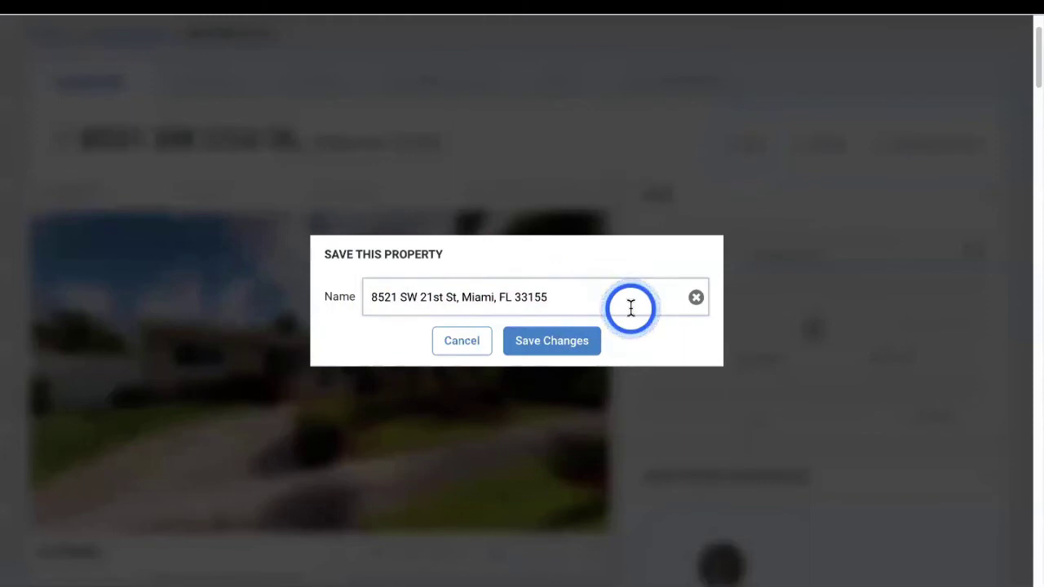
{"action": "type", "text": "Betty Book"}
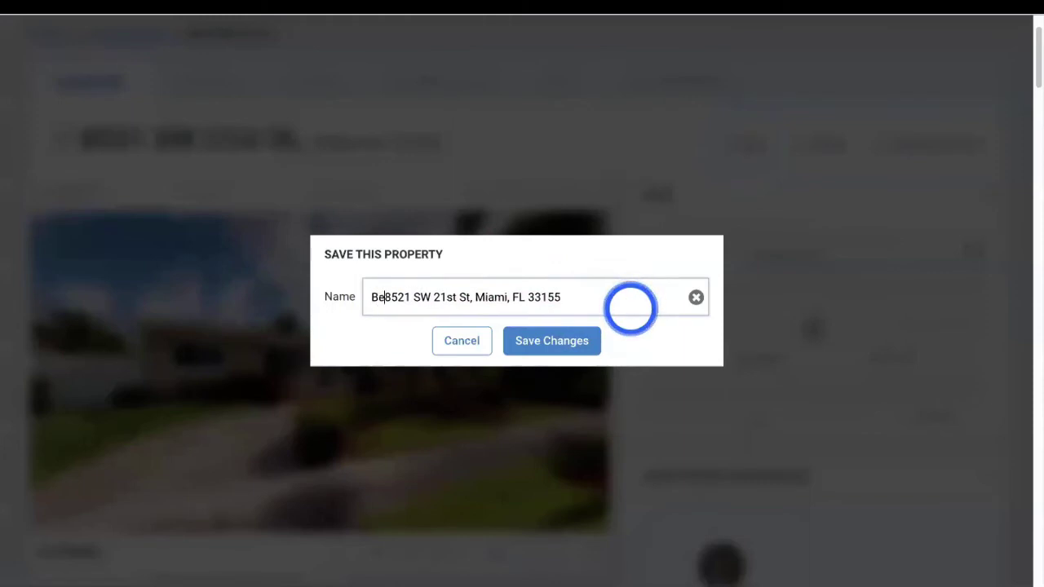
{"action": "key", "text": "BackSpace"}
{"action": "type", "text": "p -"}
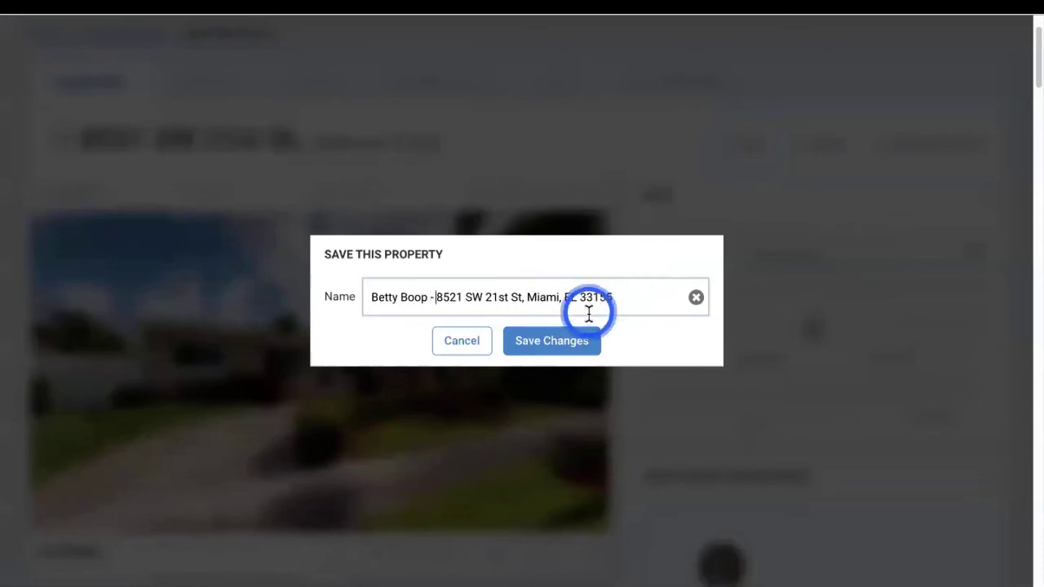
{"action": "left_click", "coordinate": [563, 343]}
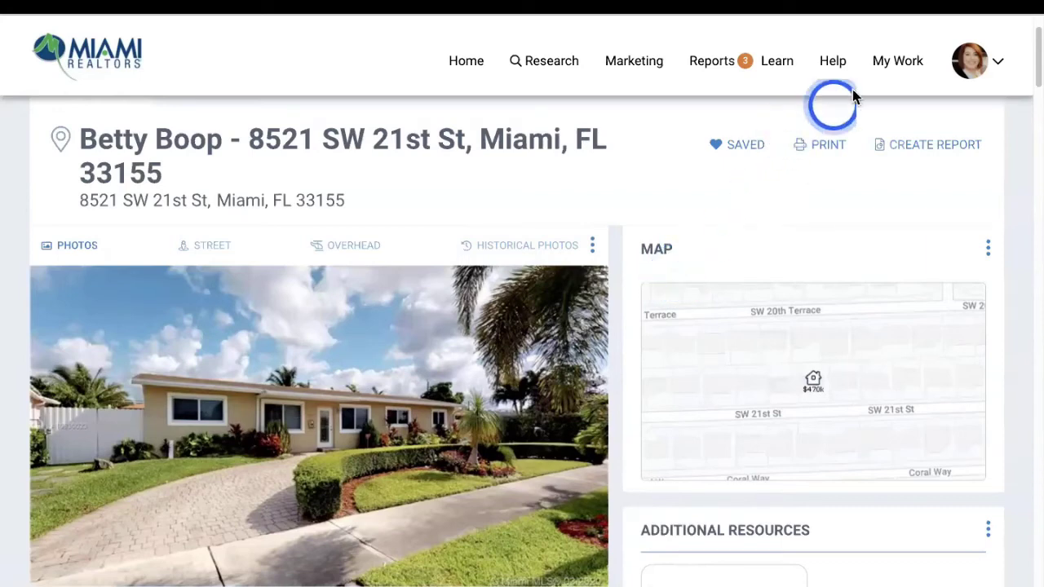
{"action": "left_click", "coordinate": [896, 73]}
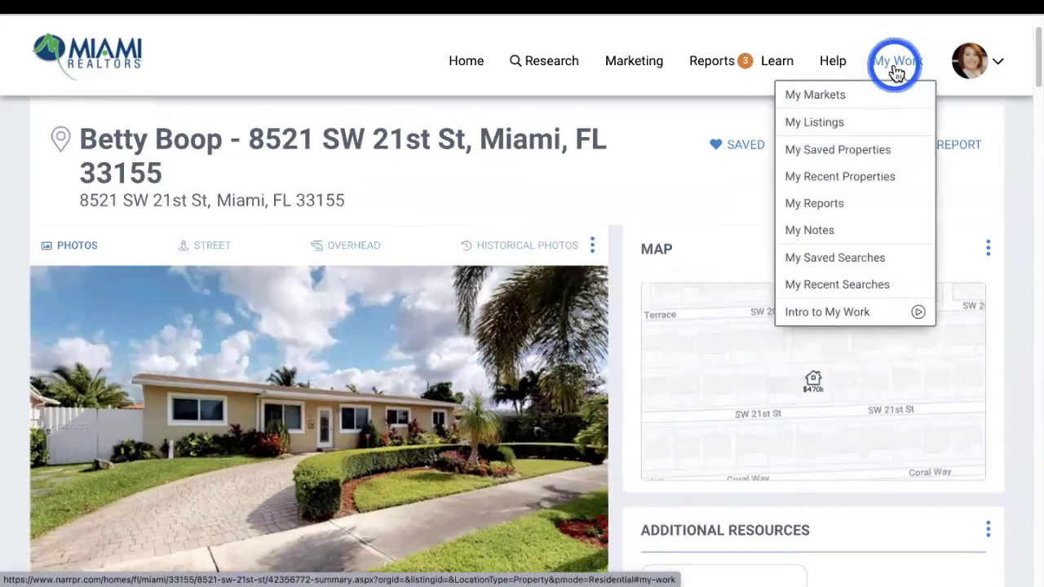
{"action": "left_click", "coordinate": [823, 155]}
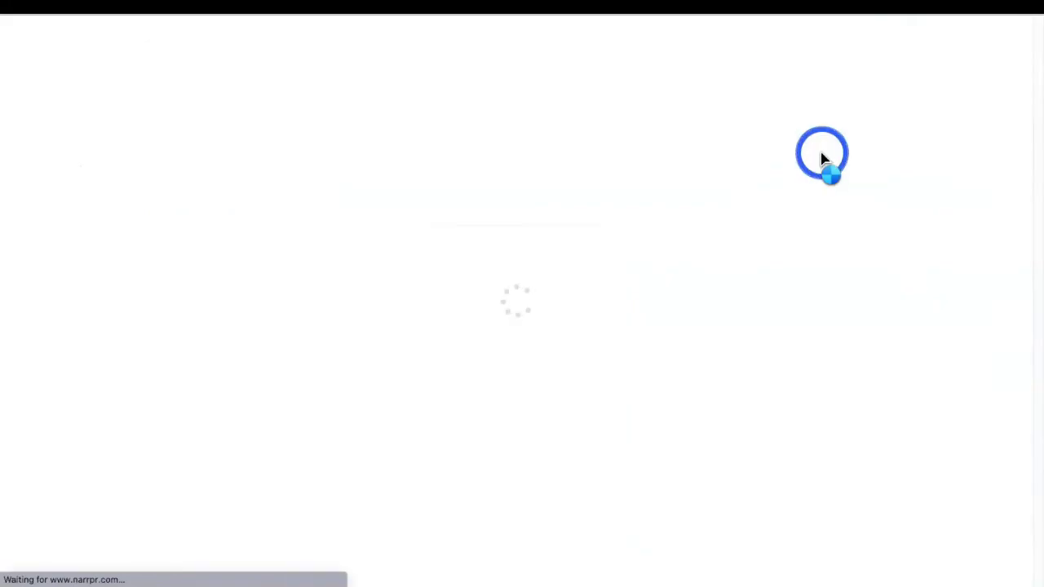
{"action": "scroll", "coordinate": [776, 346], "scroll_direction": "down", "scroll_amount": 6}
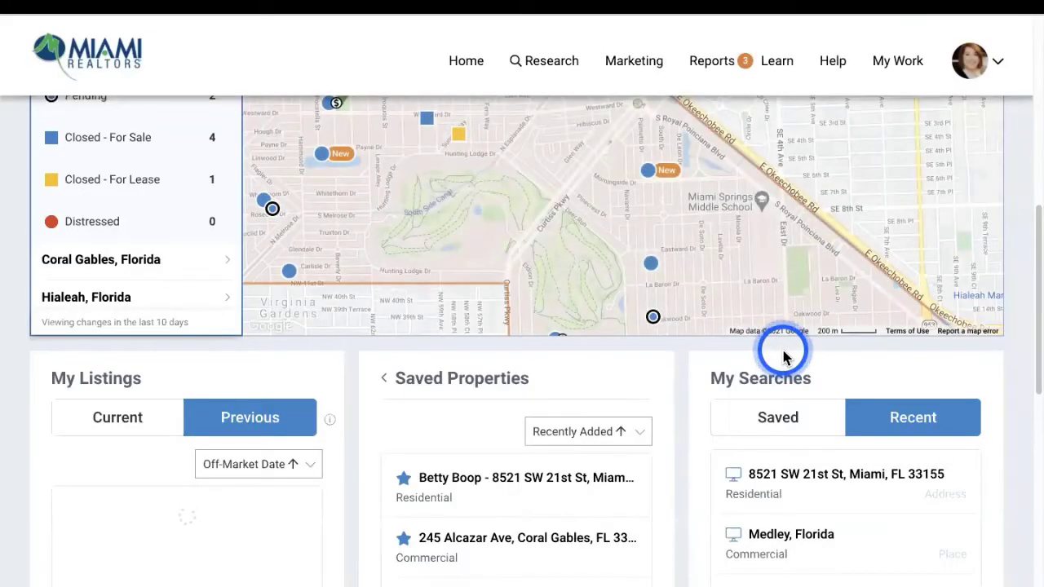
{"action": "scroll", "coordinate": [652, 354], "scroll_direction": "down", "scroll_amount": 2}
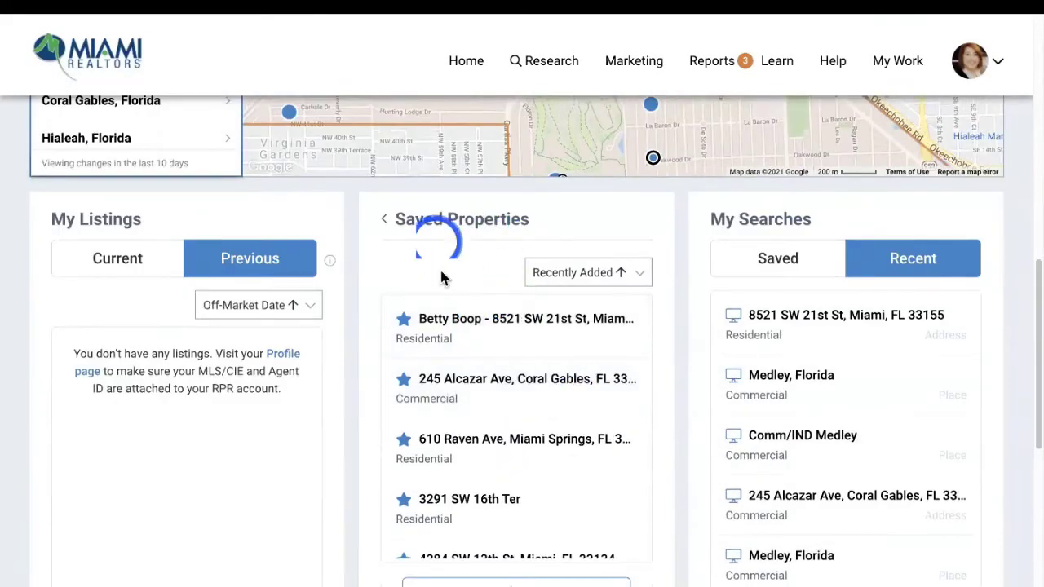
{"action": "left_click", "coordinate": [409, 226]}
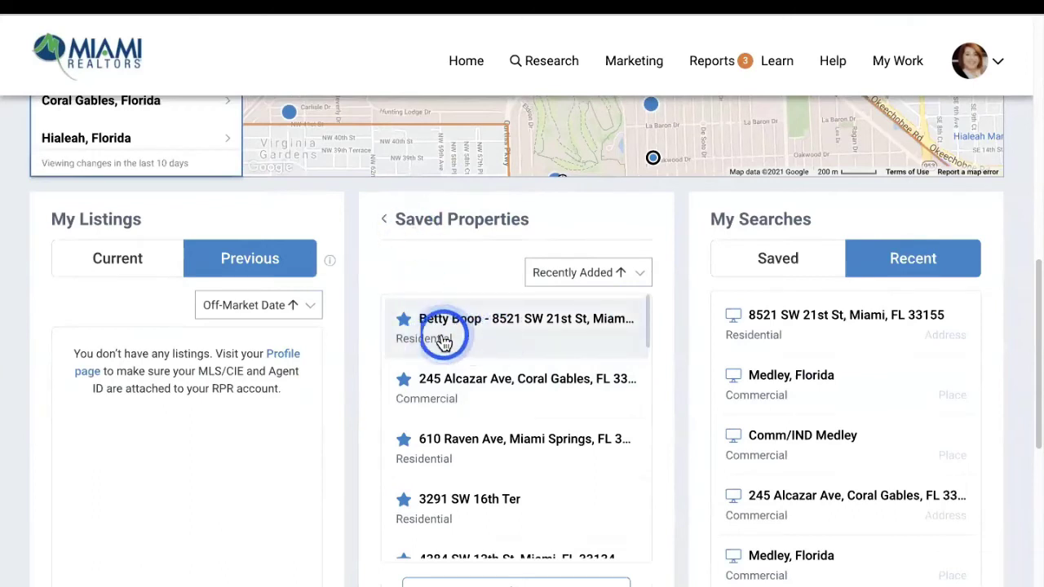
{"action": "left_click", "coordinate": [475, 345]}
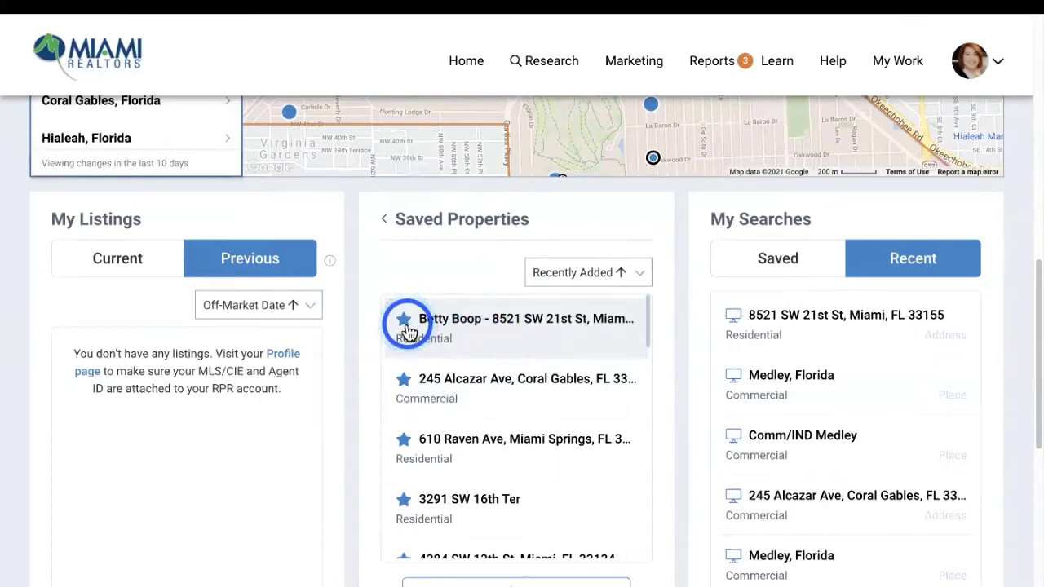
{"action": "left_click", "coordinate": [873, 303]}
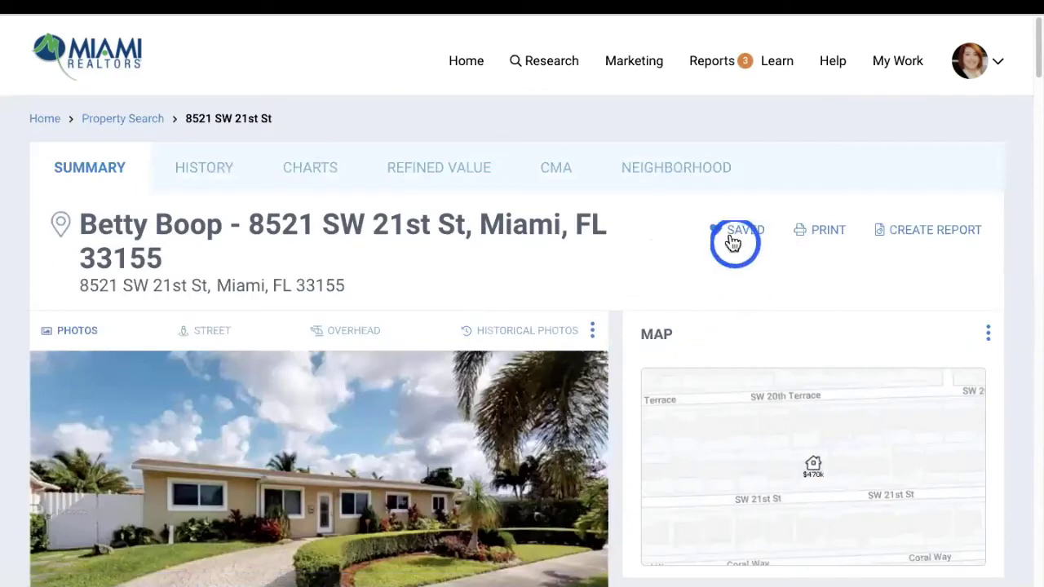
{"action": "left_click", "coordinate": [734, 241]}
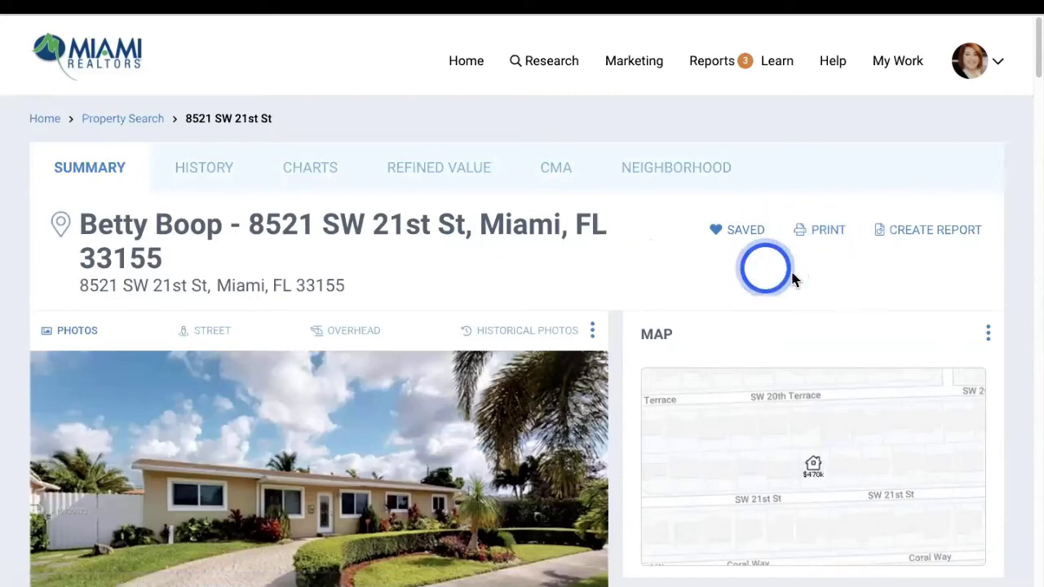
{"action": "left_click", "coordinate": [812, 235]}
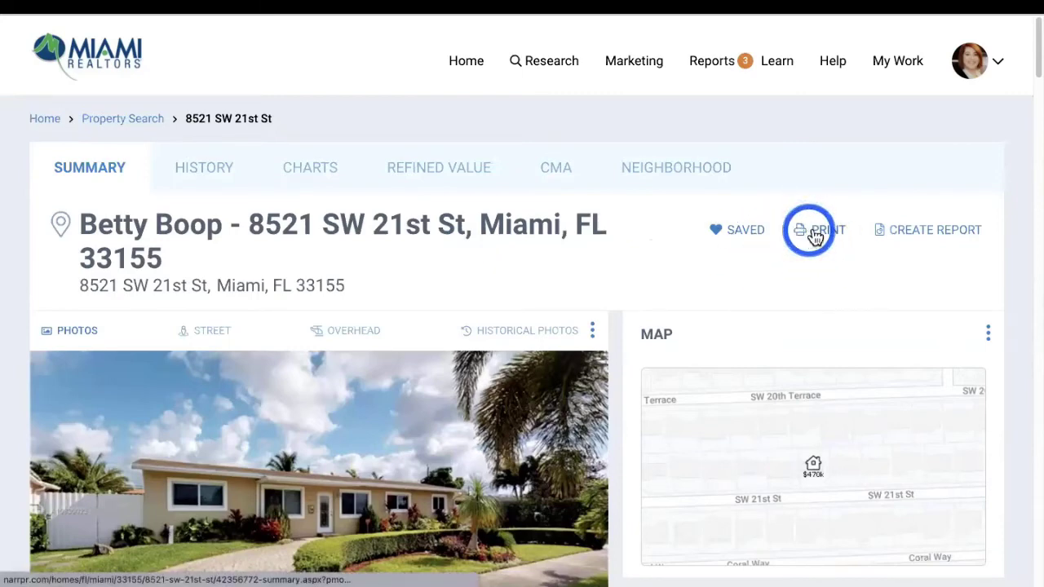
{"action": "left_click", "coordinate": [923, 239]}
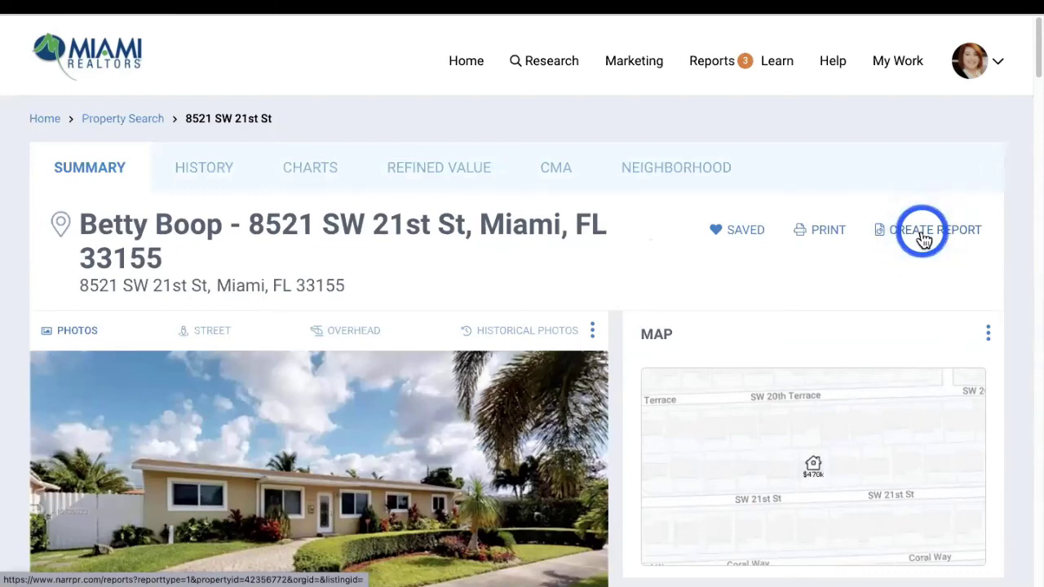
After previewing Market Activity, select Property Report without the custom Find Comparables page
{"action": "scroll", "coordinate": [436, 326], "scroll_direction": "down", "scroll_amount": 3}
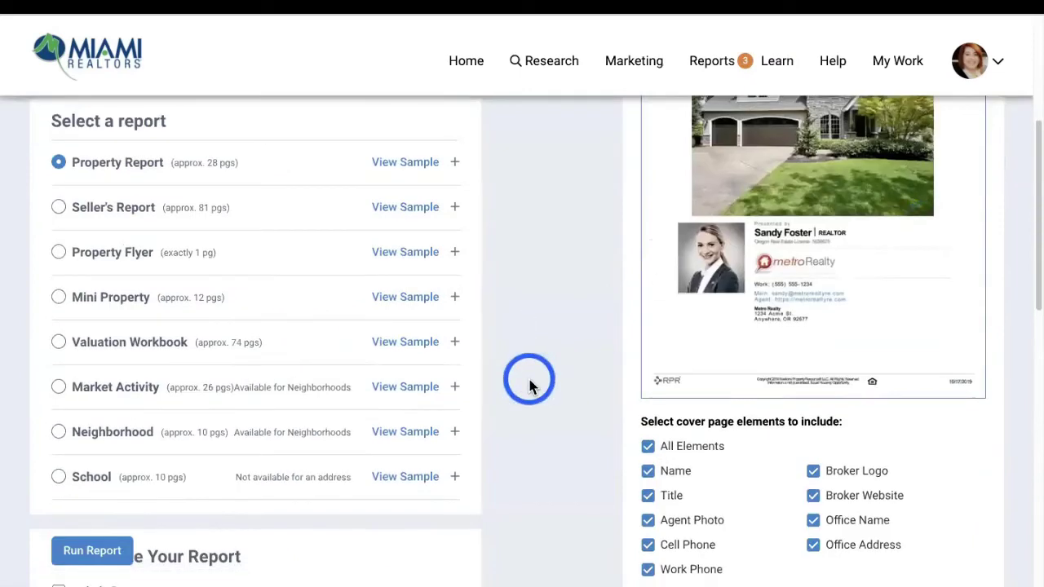
{"action": "scroll", "coordinate": [530, 380], "scroll_direction": "down", "scroll_amount": 2}
{"action": "scroll", "coordinate": [530, 380], "scroll_direction": "up", "scroll_amount": 3}
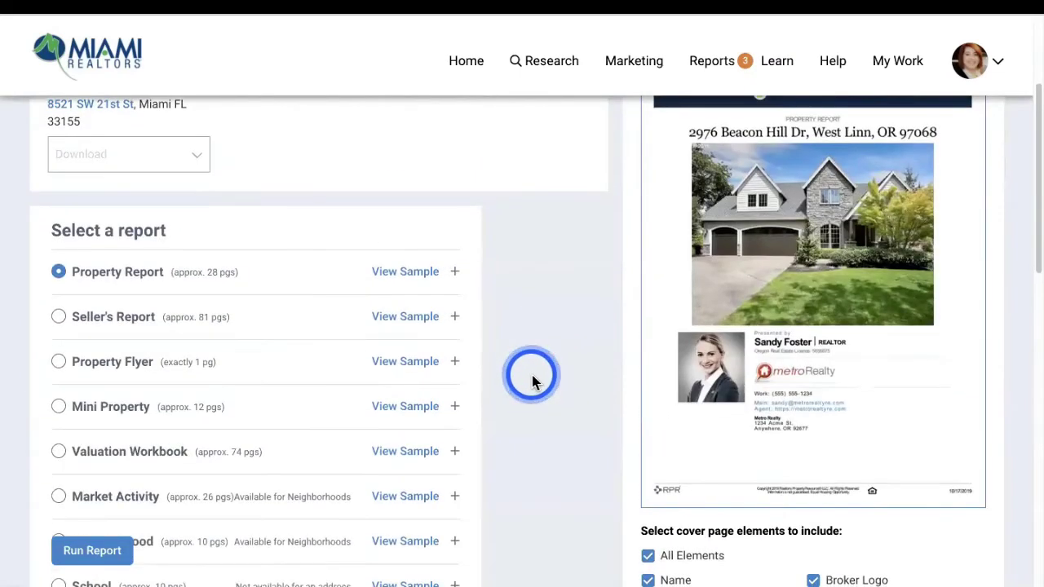
{"action": "scroll", "coordinate": [530, 380], "scroll_direction": "down", "scroll_amount": 3}
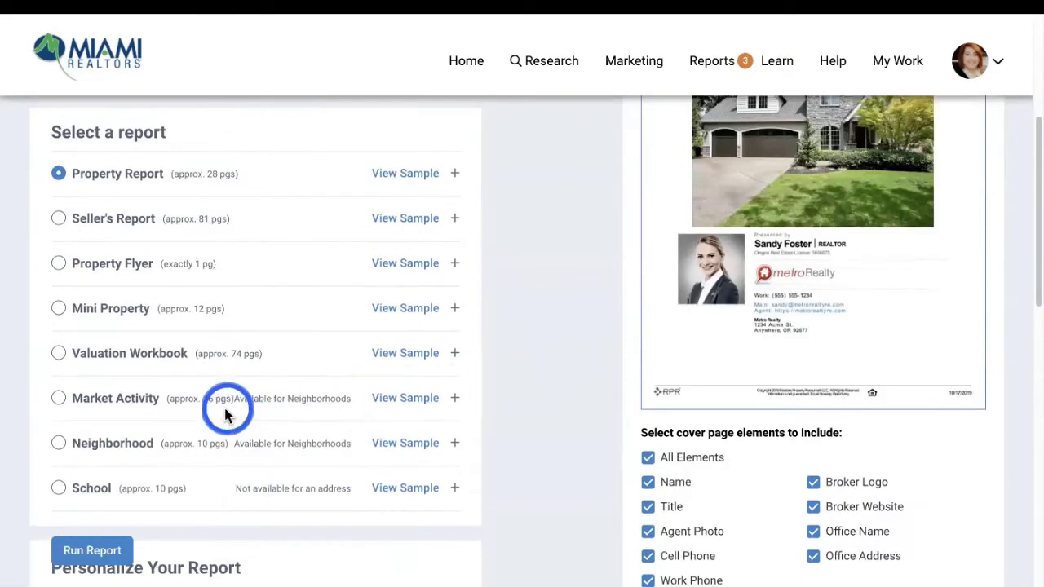
{"action": "left_click", "coordinate": [335, 397]}
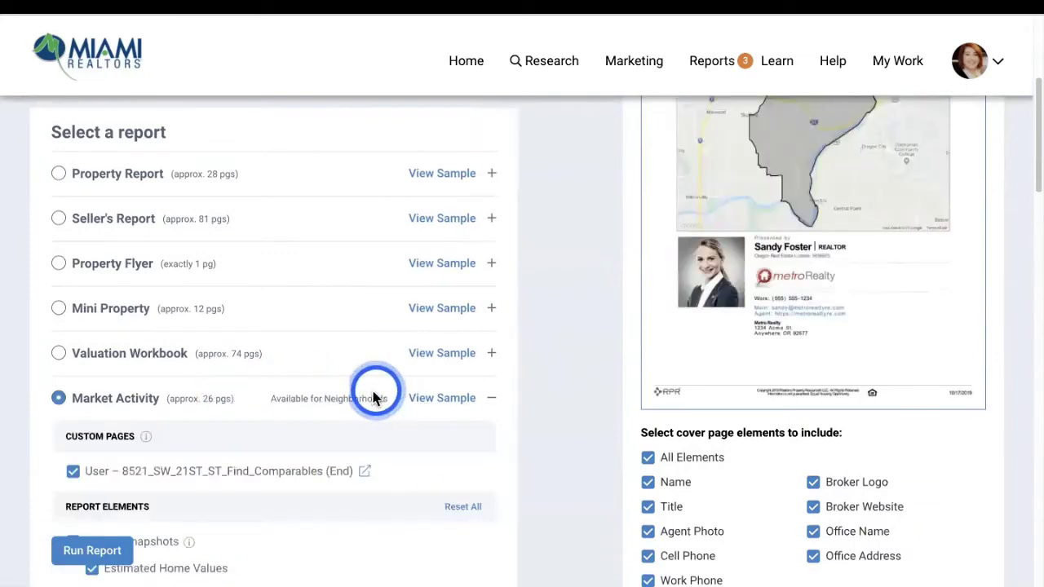
{"action": "left_click", "coordinate": [60, 176]}
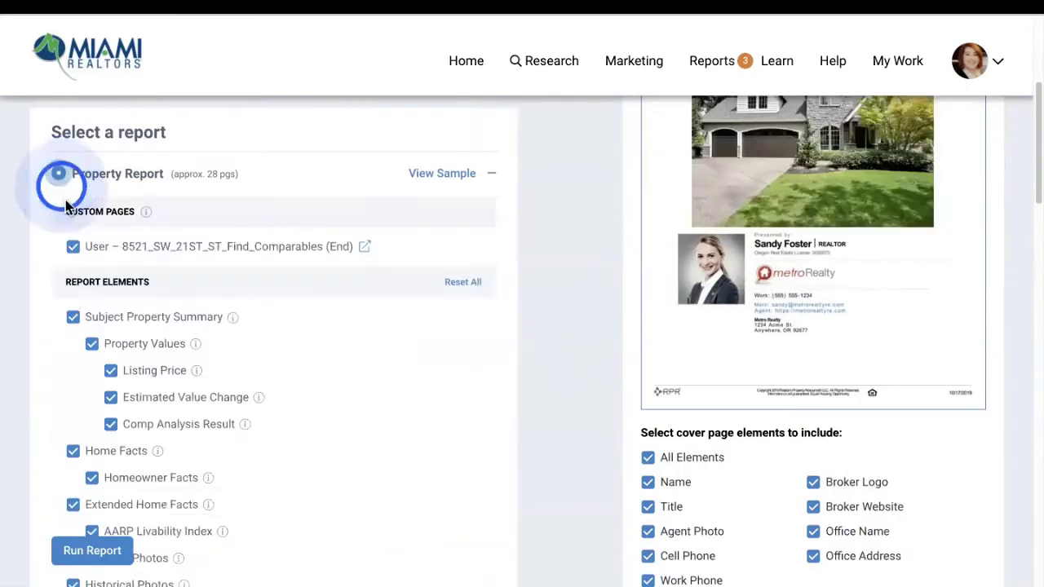
{"action": "left_click", "coordinate": [72, 246]}
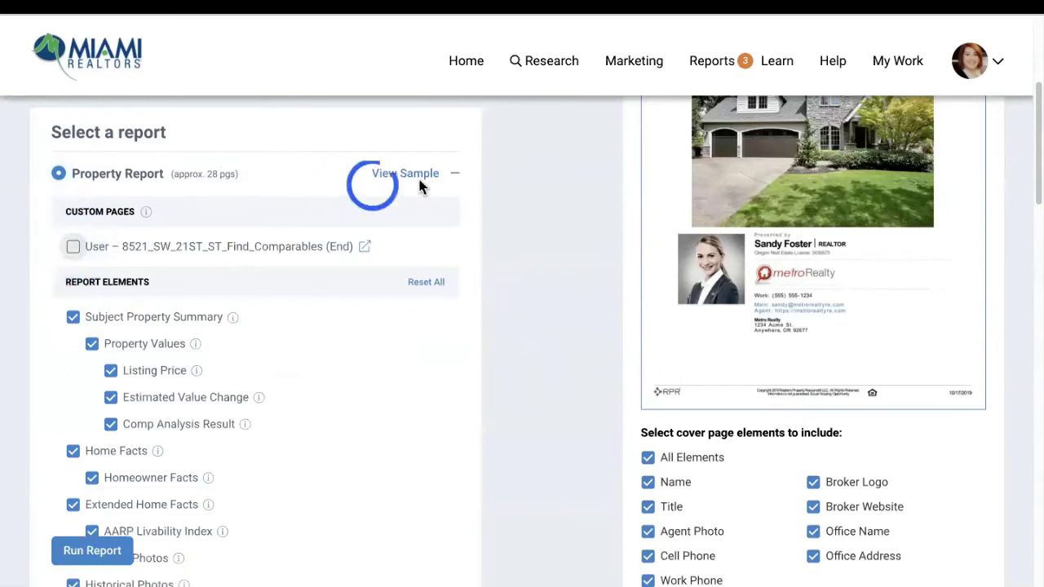
{"action": "left_click", "coordinate": [453, 172]}
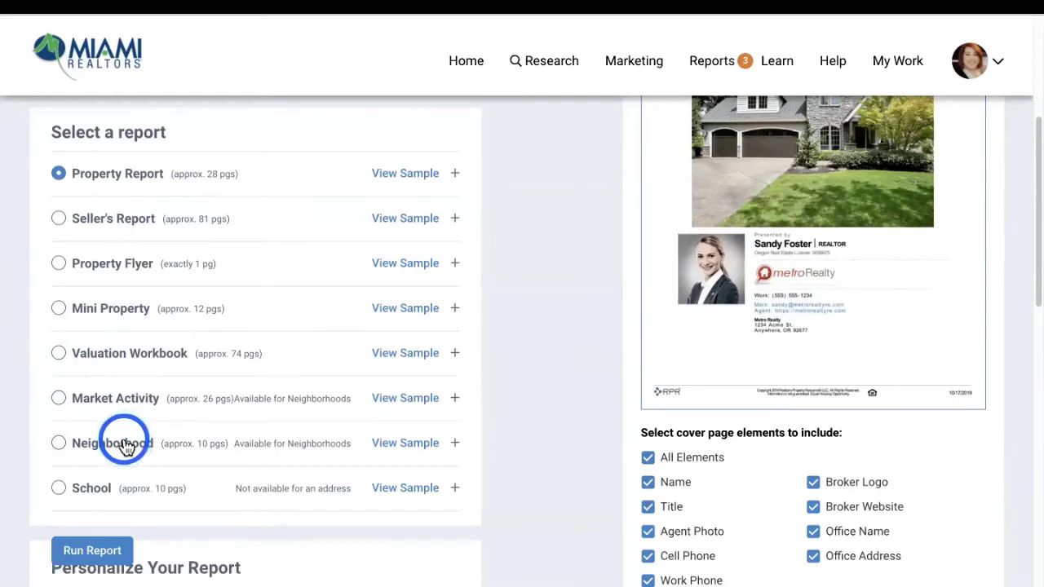
{"action": "scroll", "coordinate": [231, 198], "scroll_direction": "down", "scroll_amount": 1}
{"action": "scroll", "coordinate": [229, 199], "scroll_direction": "up", "scroll_amount": 5}
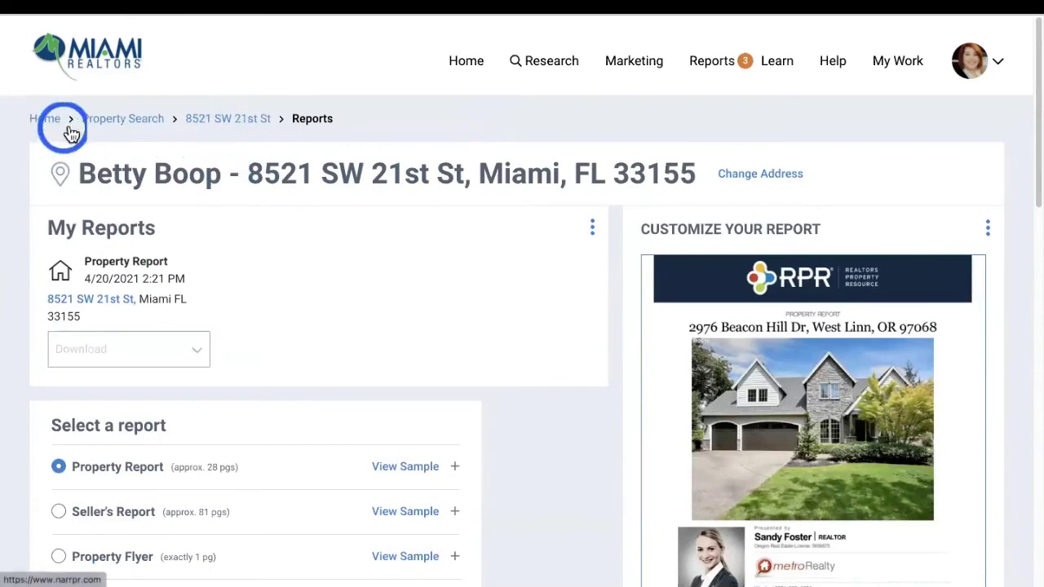
{"action": "left_click", "coordinate": [232, 122]}
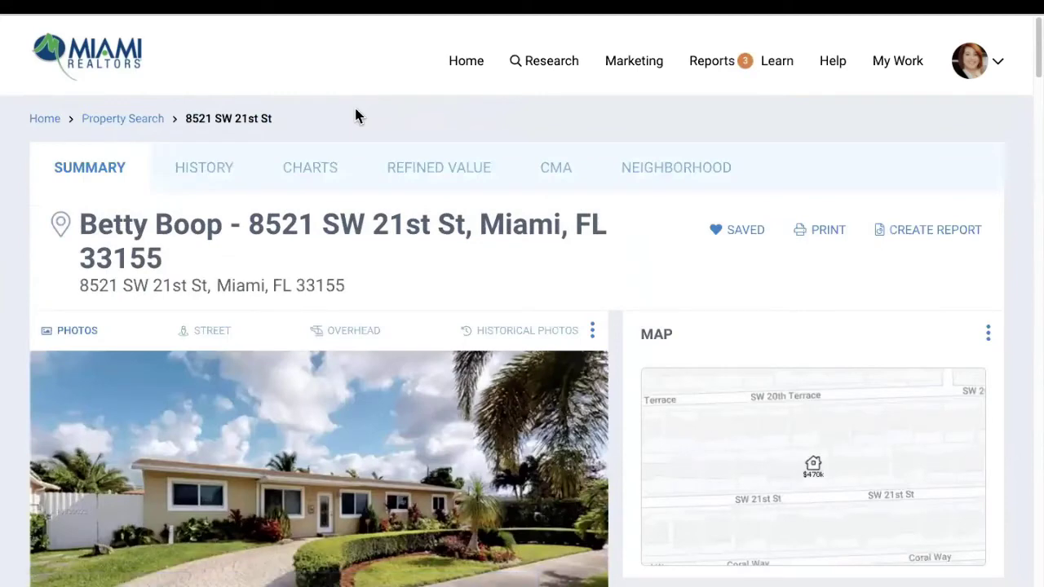
{"action": "scroll", "coordinate": [335, 240], "scroll_direction": "down", "scroll_amount": 2}
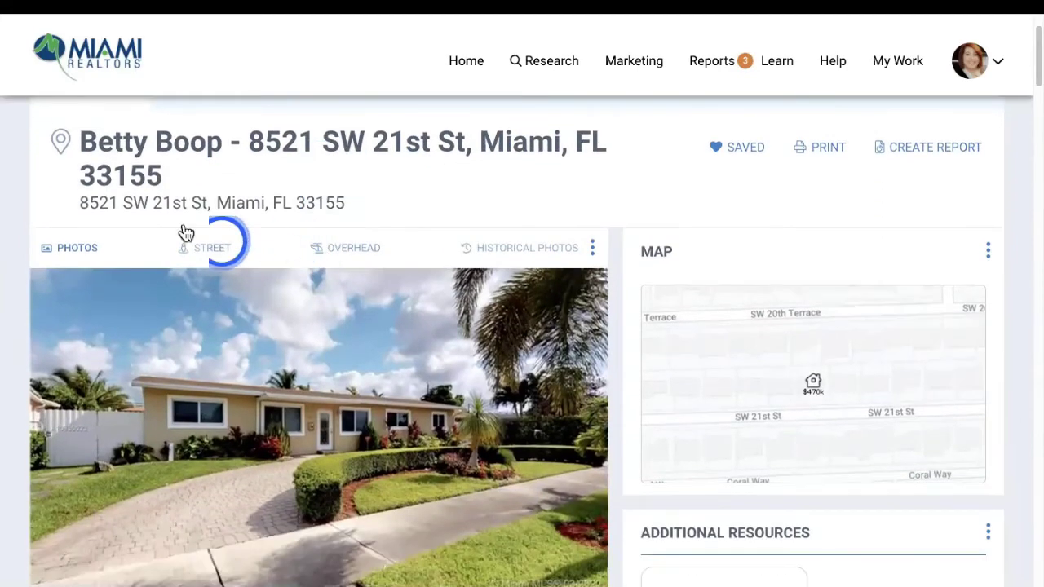
{"action": "scroll", "coordinate": [90, 253], "scroll_direction": "down", "scroll_amount": 1}
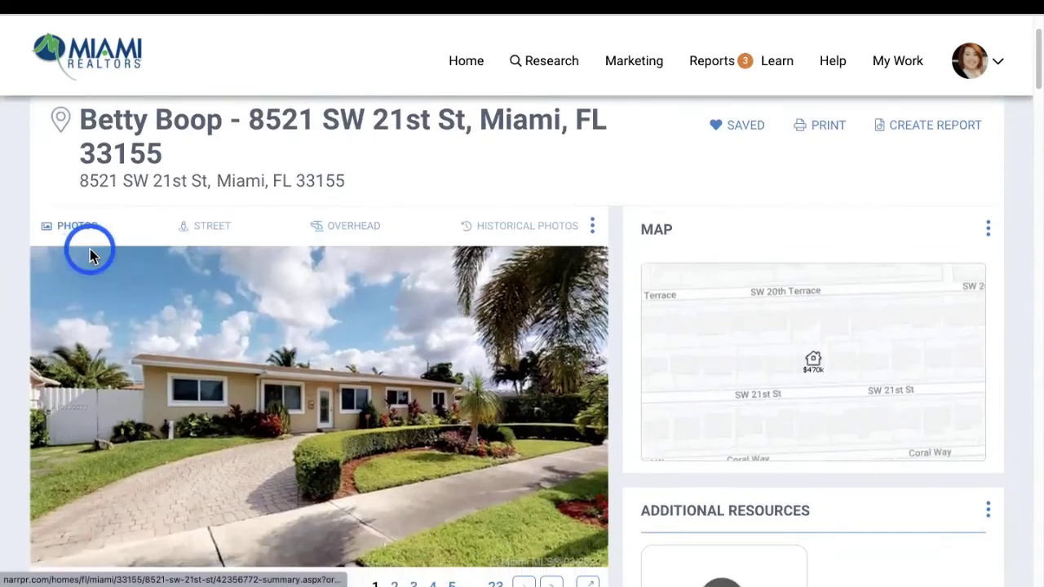
{"action": "scroll", "coordinate": [90, 249], "scroll_direction": "down", "scroll_amount": 1}
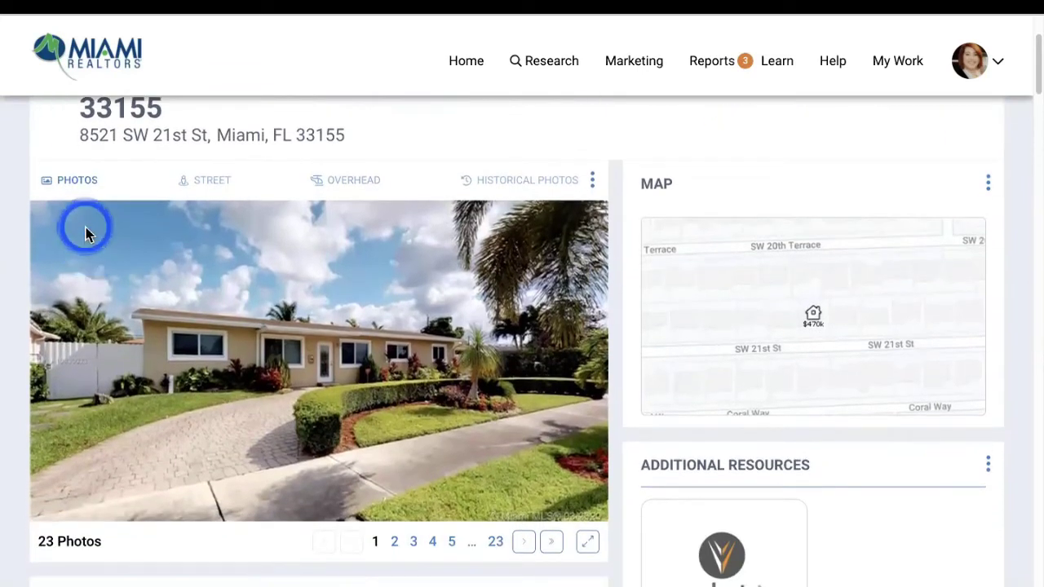
{"action": "left_click_drag", "start_coordinate": [87, 234], "coordinate": [532, 541]}
{"action": "left_click", "coordinate": [524, 545]}
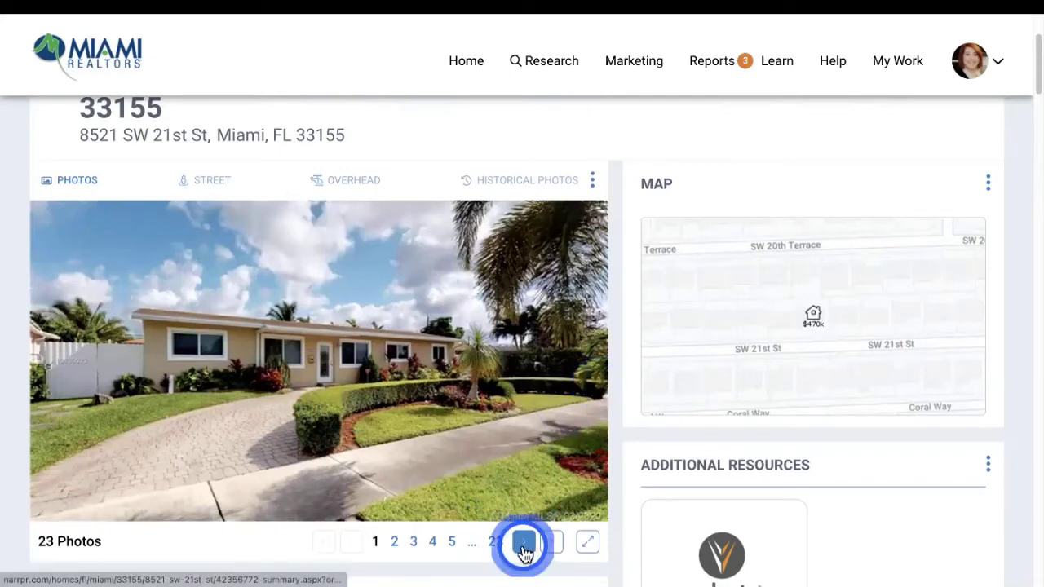
{"action": "left_click", "coordinate": [524, 547]}
{"action": "left_click", "coordinate": [525, 548]}
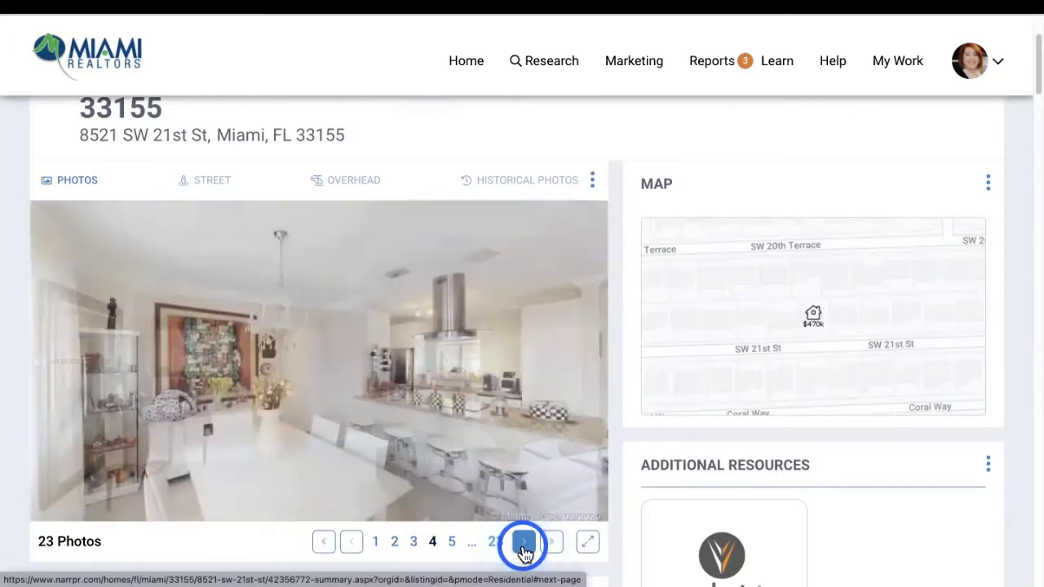
{"action": "left_click", "coordinate": [524, 547]}
{"action": "left_click", "coordinate": [525, 548]}
{"action": "left_click", "coordinate": [524, 548]}
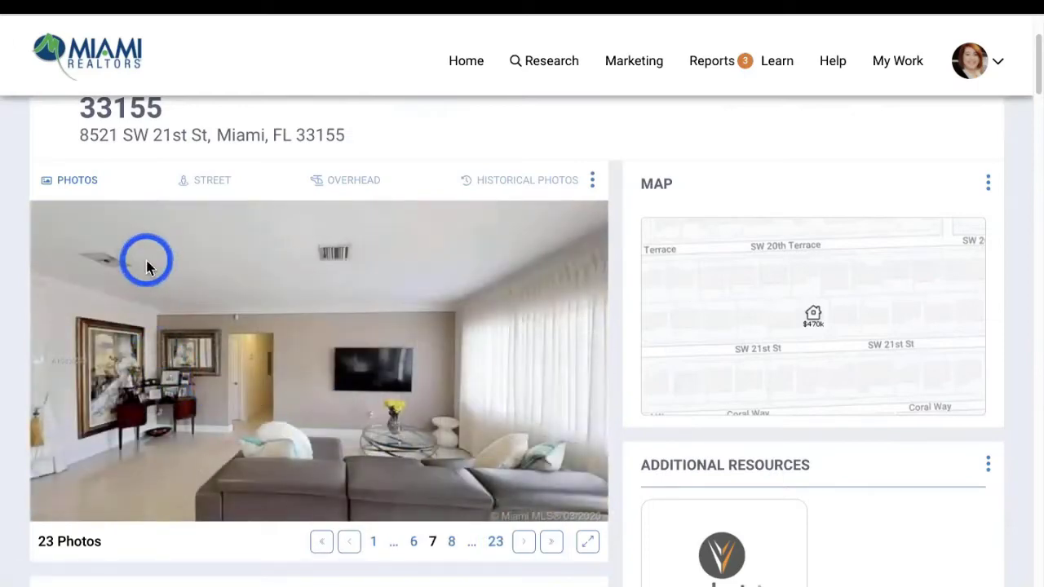
View the house in street view and walk along SW 21st St
{"action": "left_click", "coordinate": [146, 267]}
{"action": "left_click", "coordinate": [199, 186]}
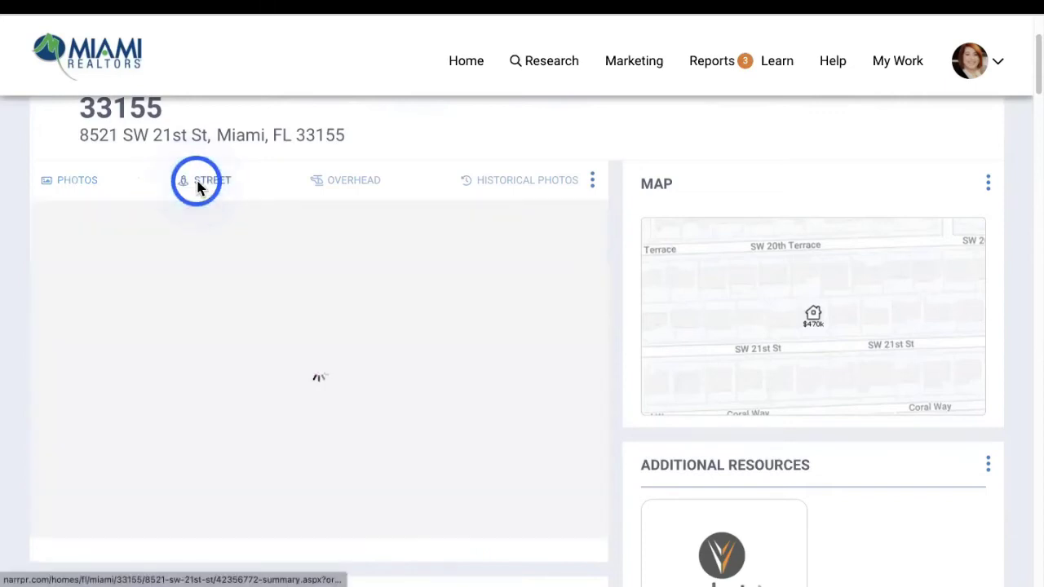
{"action": "left_click", "coordinate": [475, 426]}
{"action": "left_click", "coordinate": [190, 366]}
{"action": "left_click", "coordinate": [460, 380]}
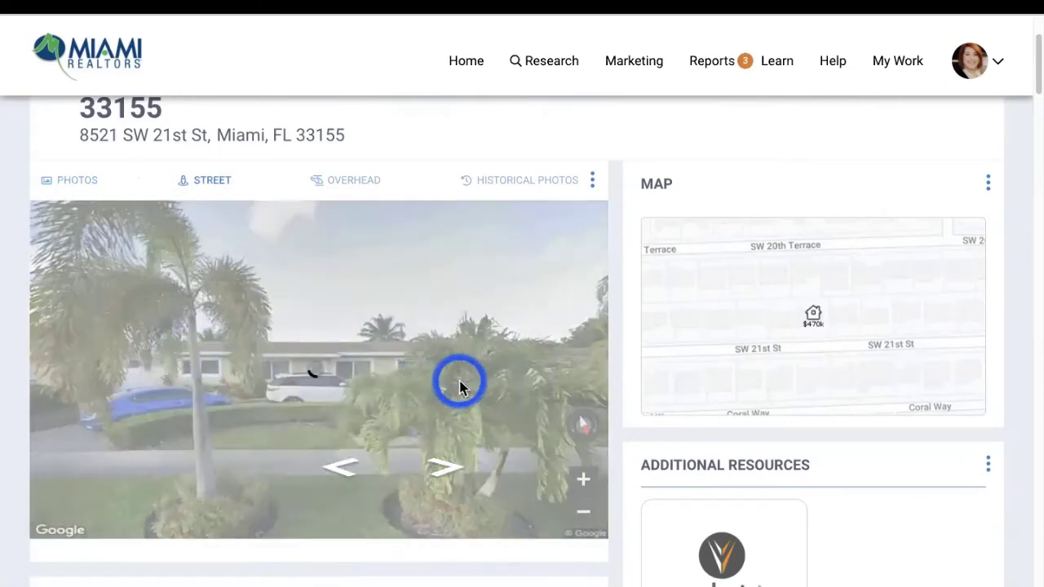
{"action": "left_click", "coordinate": [415, 337]}
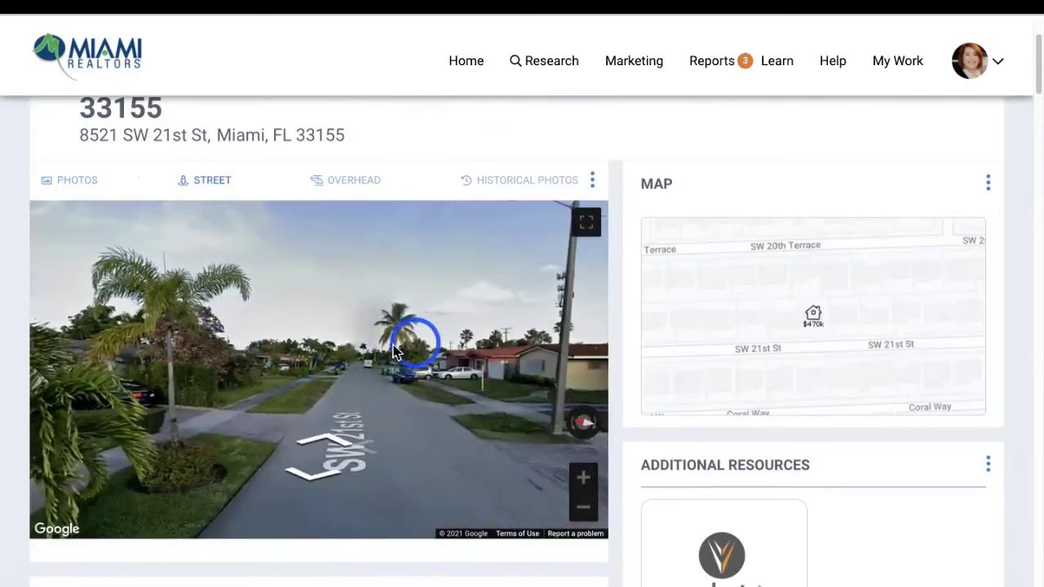
{"action": "left_click", "coordinate": [386, 356]}
{"action": "left_click", "coordinate": [333, 233]}
{"action": "left_click", "coordinate": [326, 202]}
Switch the media panel to the overhead aerial view of the block
{"action": "left_click", "coordinate": [329, 188]}
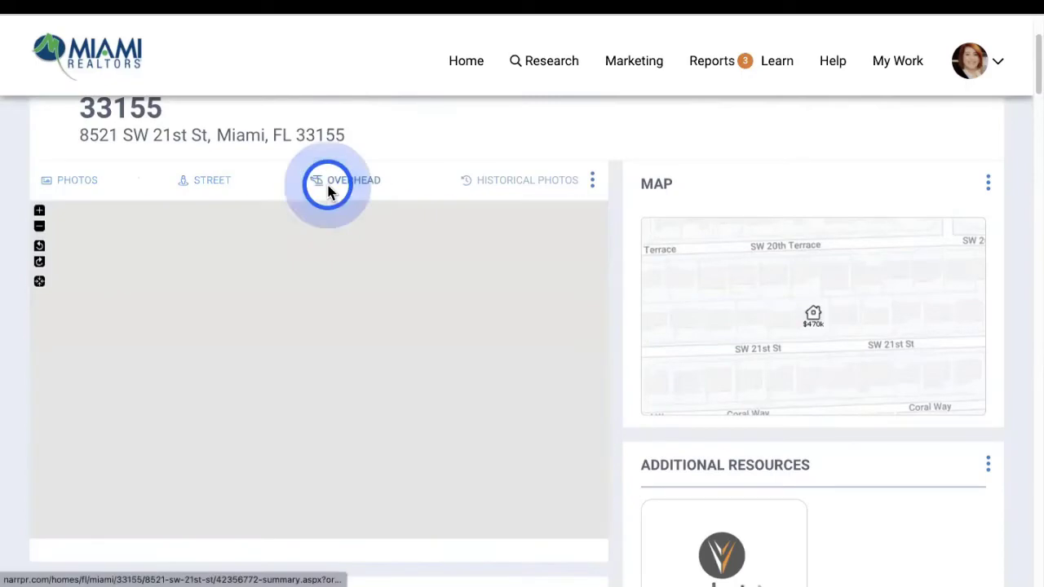
{"action": "left_click", "coordinate": [331, 180]}
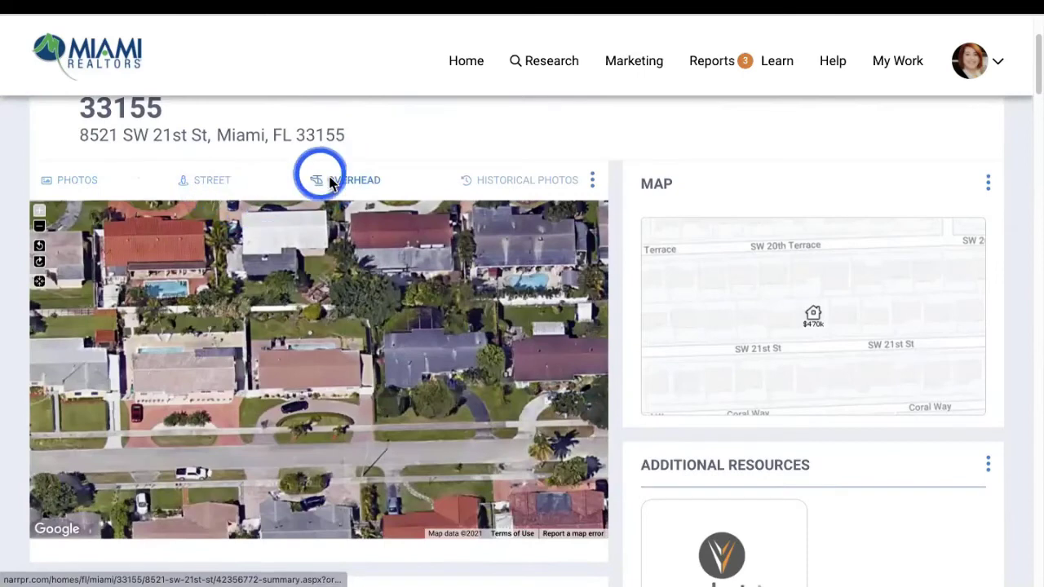
{"action": "left_click", "coordinate": [529, 189]}
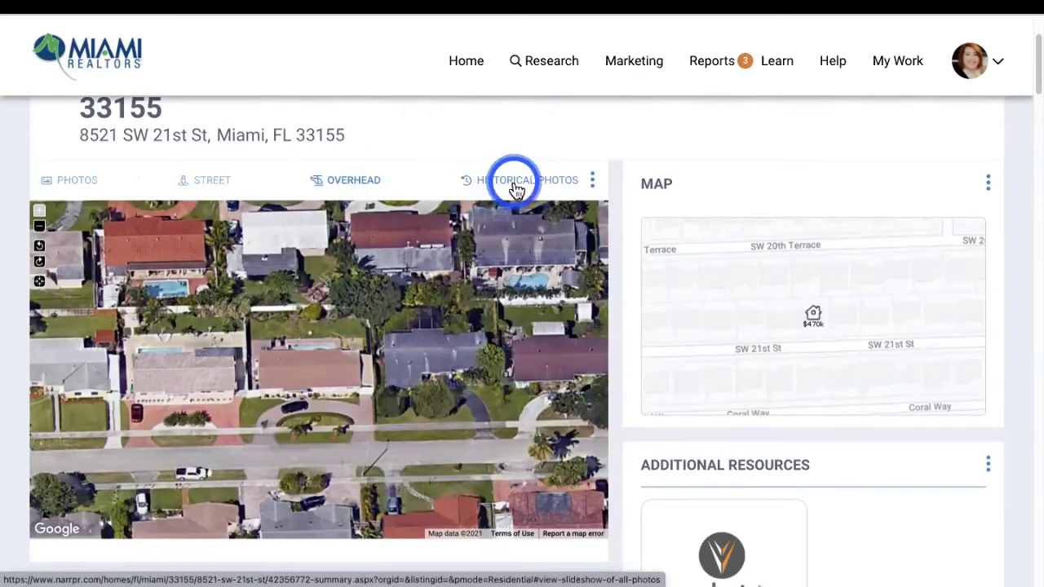
Open Historical Photos and step through the 2020 and 2019 listing photos
{"action": "left_click", "coordinate": [510, 181]}
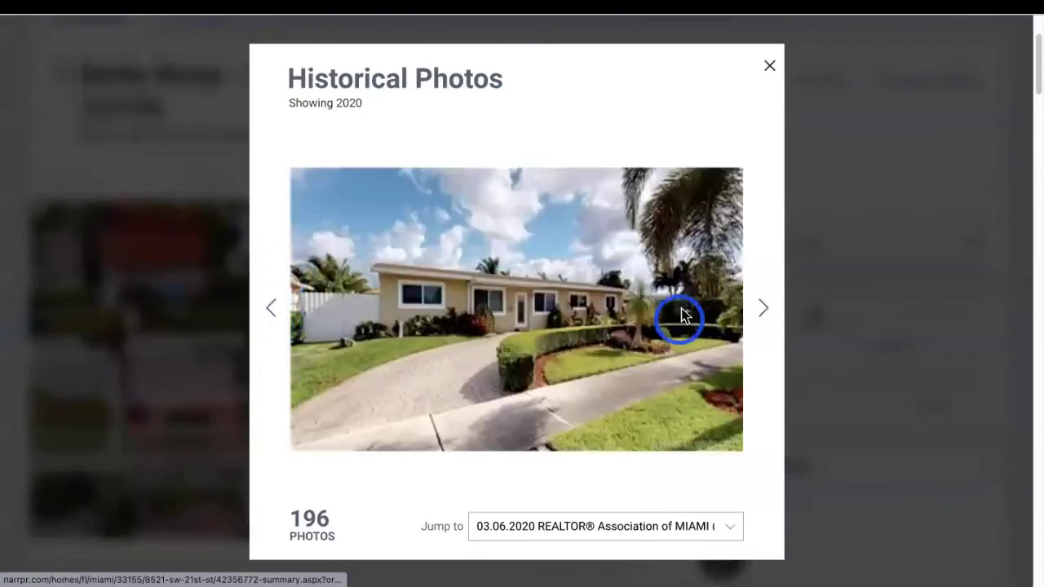
{"action": "left_click", "coordinate": [761, 310]}
{"action": "left_click", "coordinate": [763, 314]}
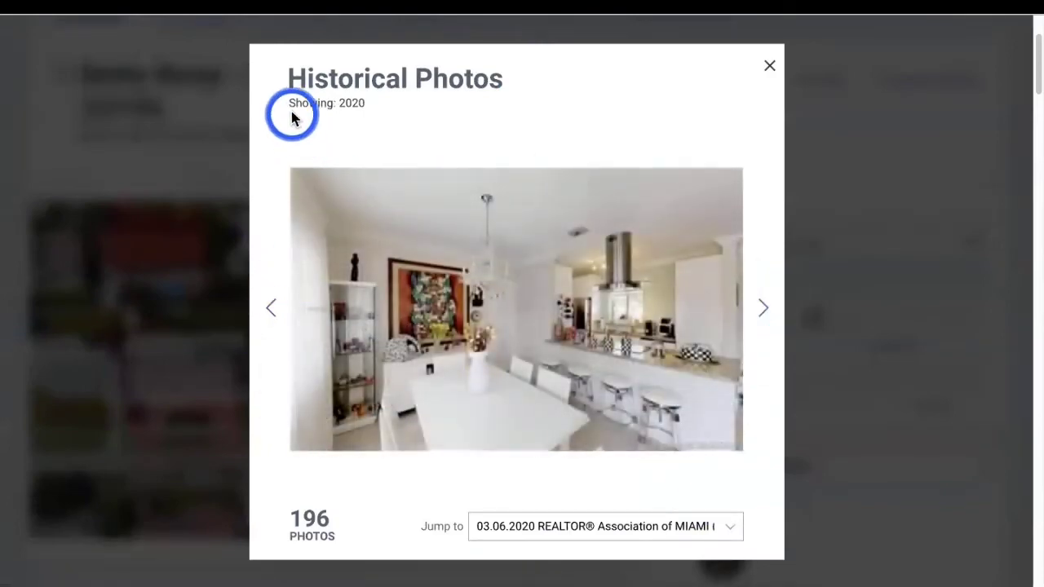
{"action": "left_click_drag", "start_coordinate": [289, 105], "coordinate": [386, 106]}
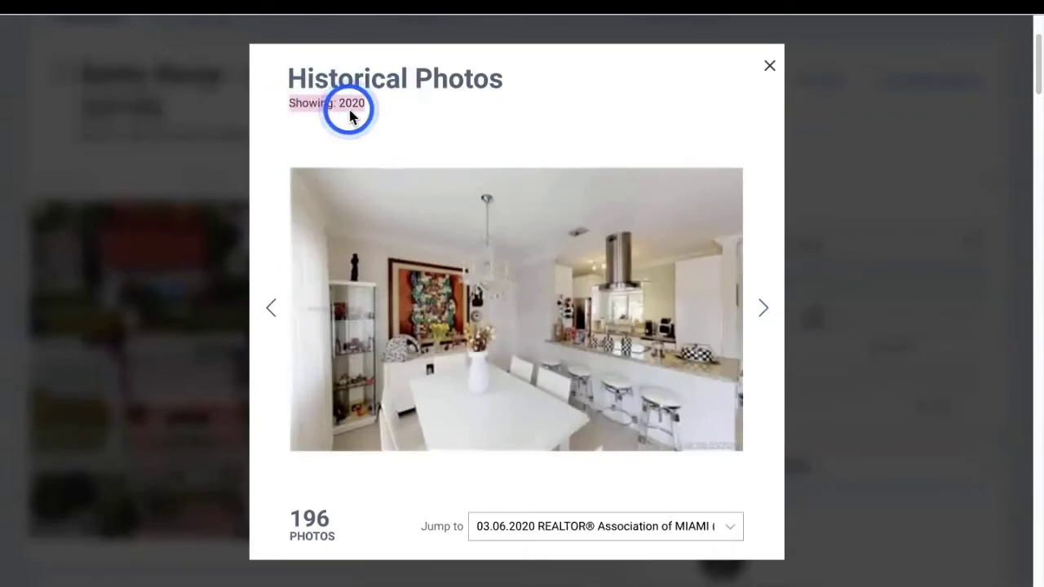
{"action": "left_click", "coordinate": [764, 306]}
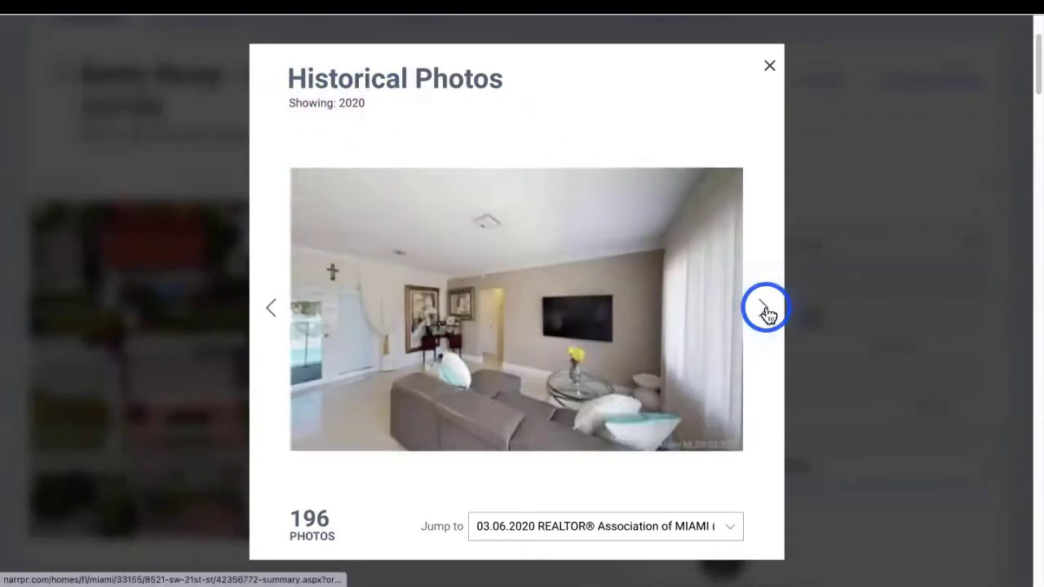
{"action": "left_click", "coordinate": [767, 312]}
{"action": "left_click", "coordinate": [767, 312]}
{"action": "left_click", "coordinate": [766, 312]}
{"action": "left_click", "coordinate": [767, 312]}
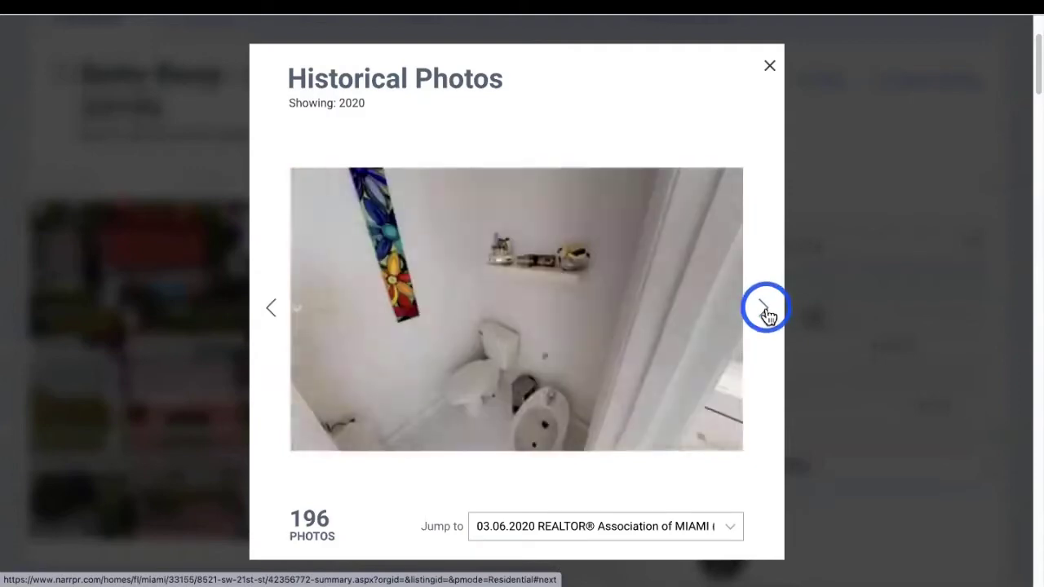
{"action": "left_click", "coordinate": [766, 312]}
{"action": "left_click", "coordinate": [766, 312]}
{"action": "left_click", "coordinate": [766, 312]}
{"action": "left_click", "coordinate": [766, 312]}
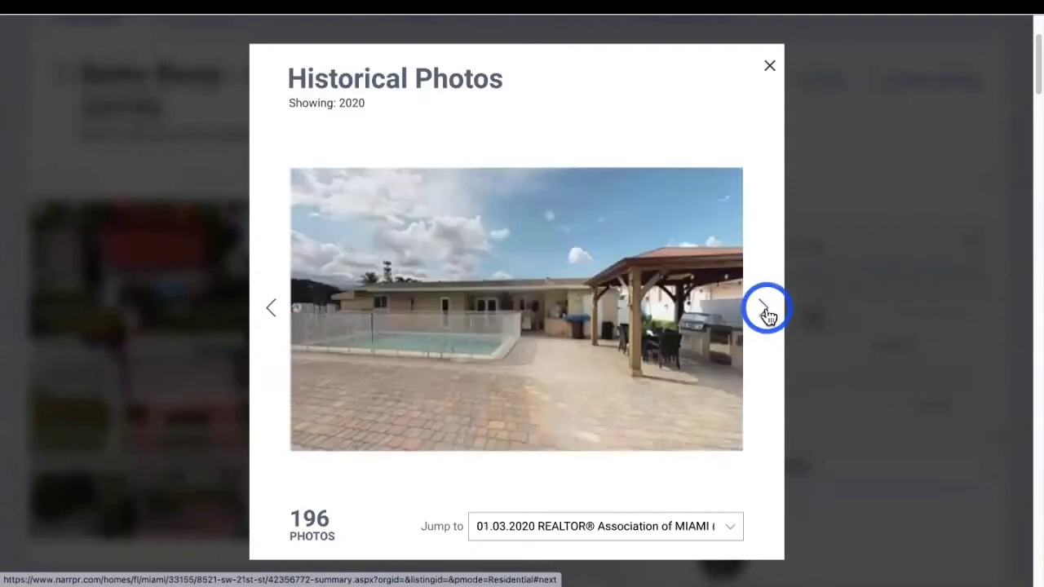
{"action": "left_click", "coordinate": [766, 313]}
{"action": "left_click", "coordinate": [766, 313]}
{"action": "left_click", "coordinate": [766, 312]}
{"action": "left_click", "coordinate": [767, 312]}
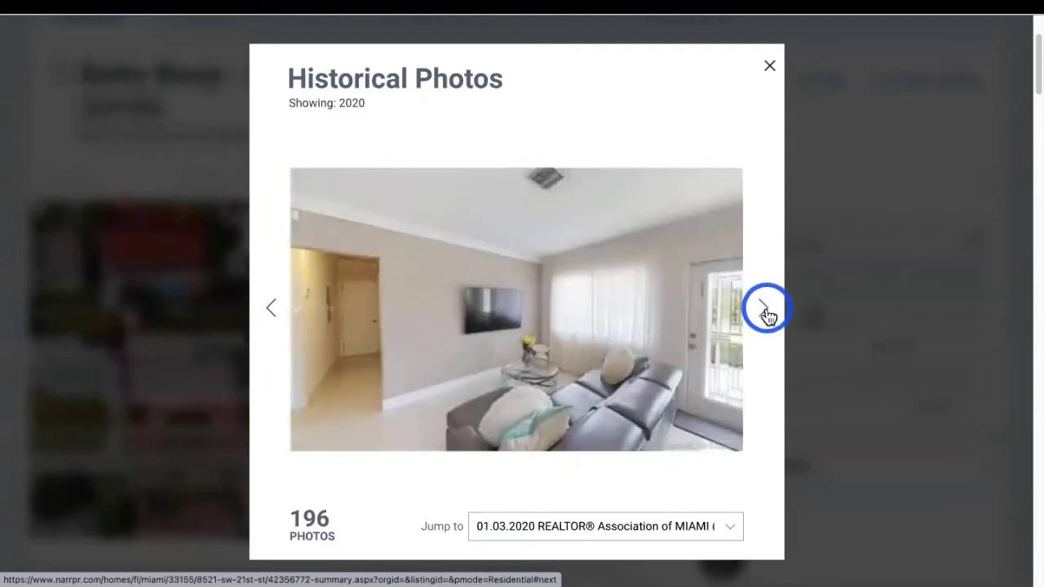
{"action": "left_click", "coordinate": [767, 312]}
{"action": "left_click", "coordinate": [767, 313]}
{"action": "left_click", "coordinate": [766, 312]}
{"action": "left_click", "coordinate": [766, 312]}
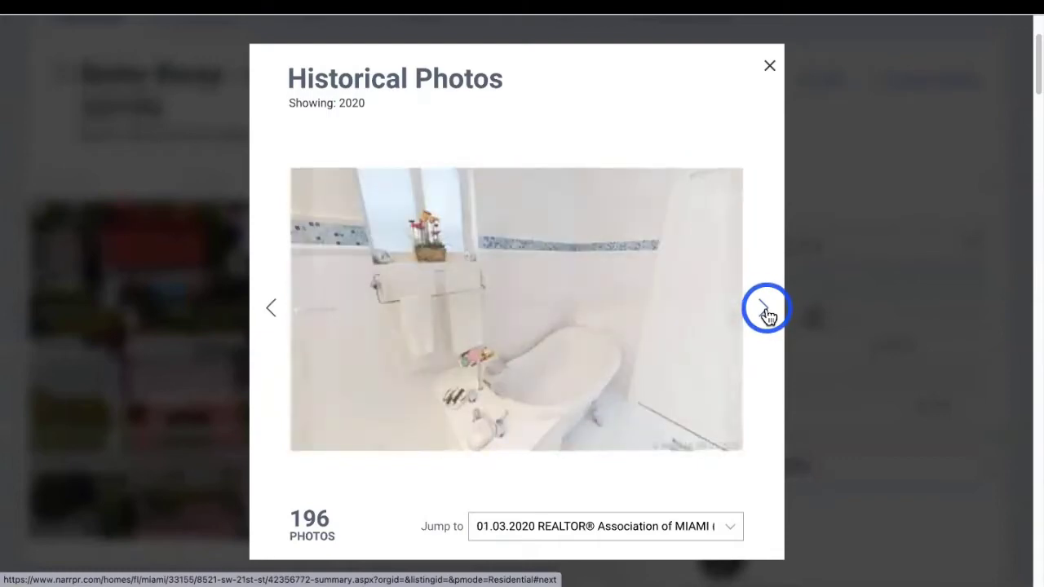
{"action": "left_click", "coordinate": [766, 312]}
{"action": "left_click", "coordinate": [766, 312]}
{"action": "left_click", "coordinate": [767, 312]}
{"action": "left_click", "coordinate": [767, 313]}
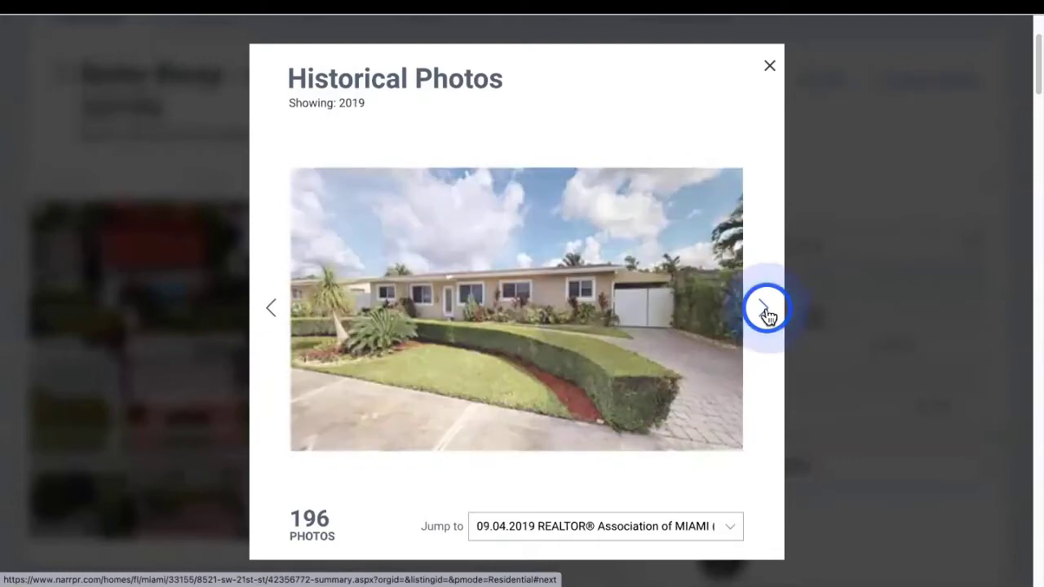
{"action": "left_click", "coordinate": [766, 312]}
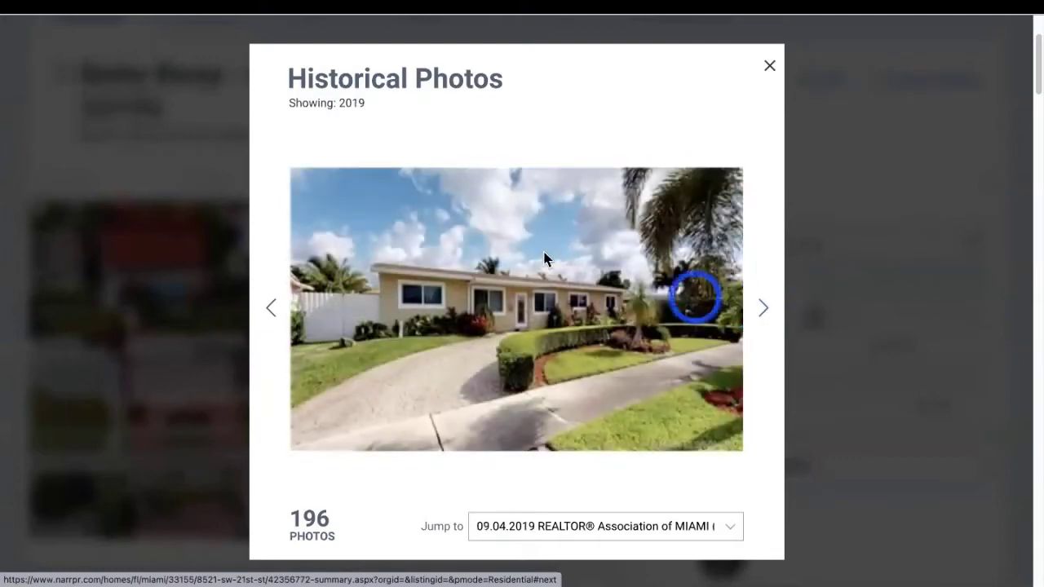
{"action": "double_click", "coordinate": [340, 104]}
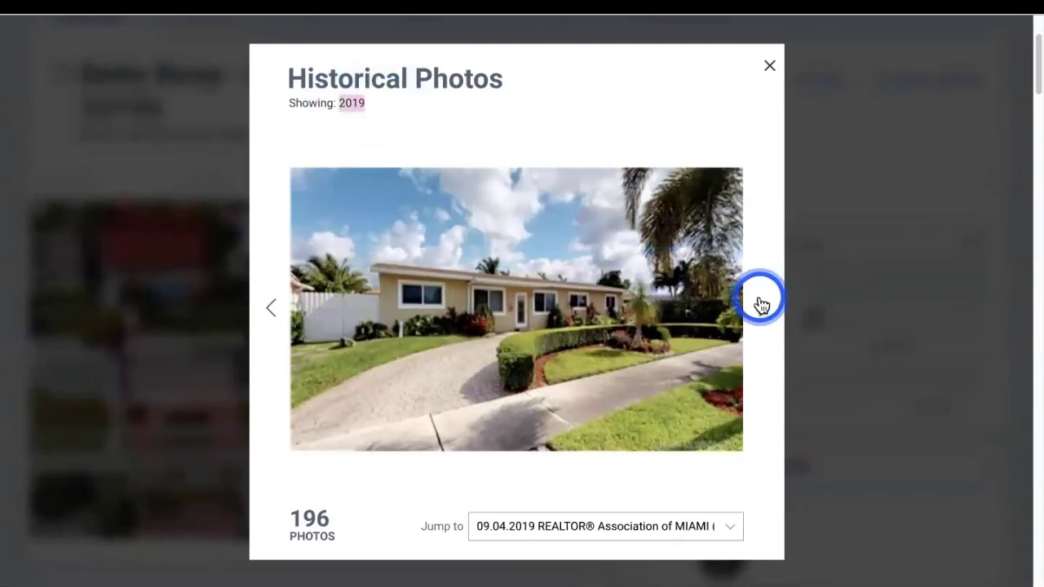
{"action": "left_click", "coordinate": [760, 306]}
{"action": "left_click", "coordinate": [761, 308]}
{"action": "left_click", "coordinate": [760, 311]}
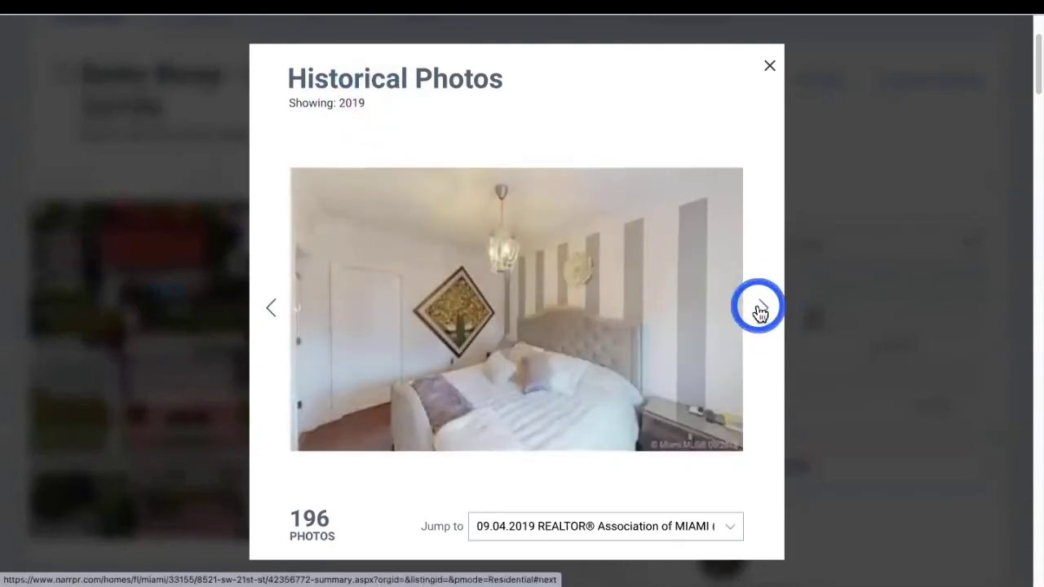
{"action": "left_click", "coordinate": [760, 309]}
{"action": "left_click", "coordinate": [758, 307]}
{"action": "left_click", "coordinate": [758, 307]}
{"action": "left_click", "coordinate": [758, 309]}
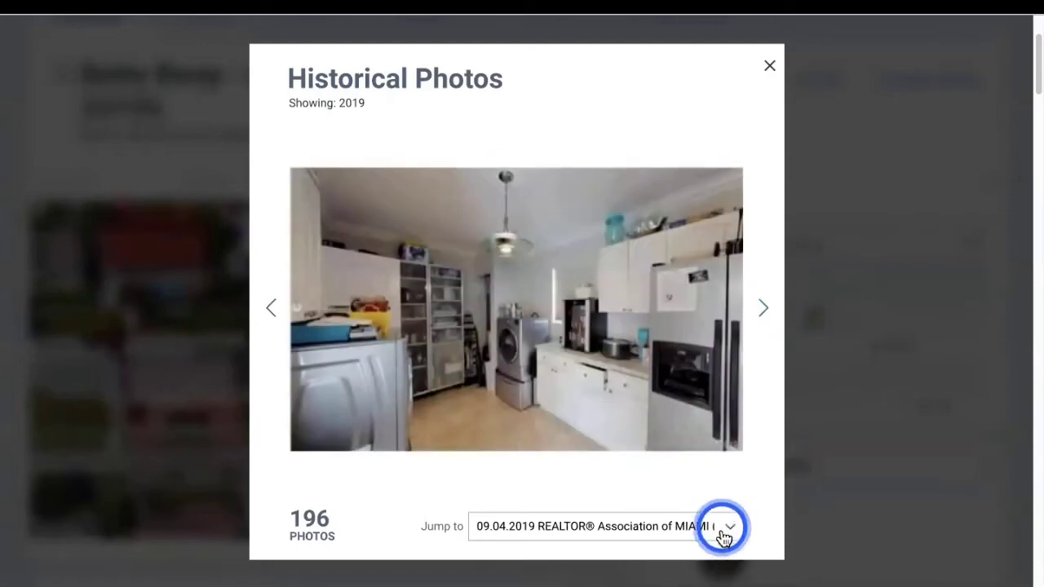
Jump to the 05.16.2011 listing photos and page through the 2011 and 2010 shots
{"action": "left_click", "coordinate": [723, 530]}
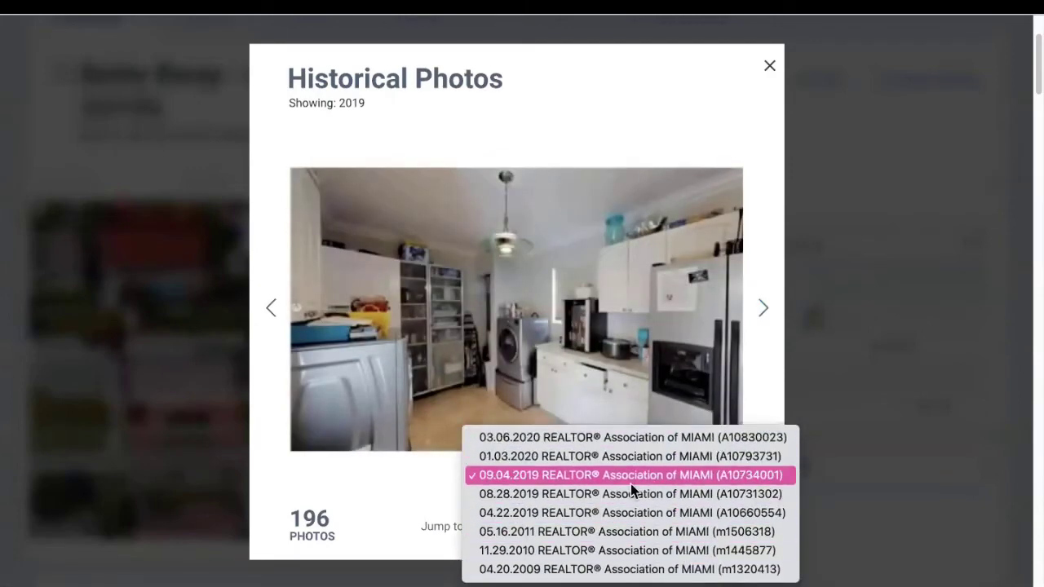
{"action": "left_click", "coordinate": [604, 530]}
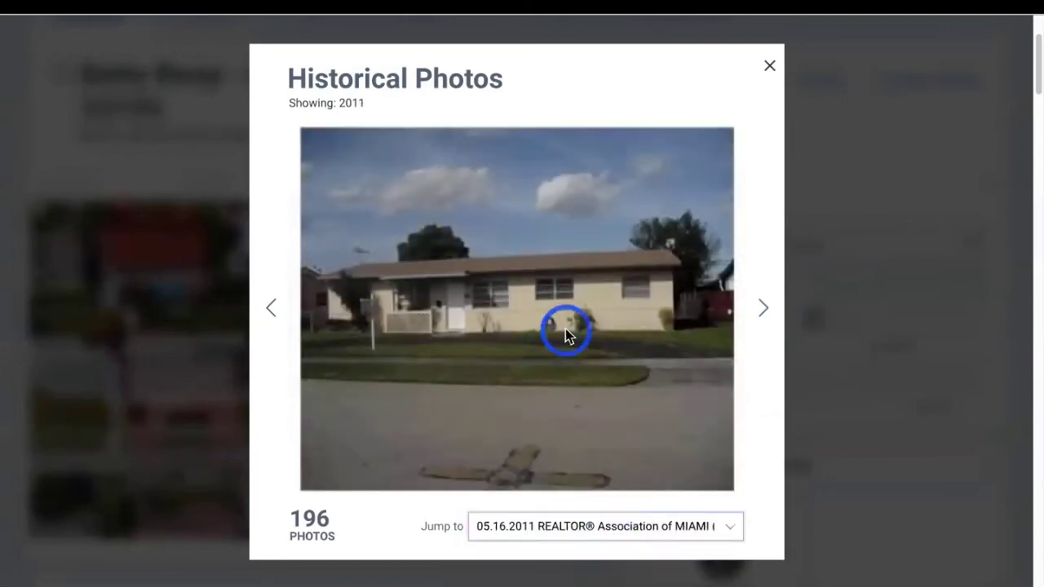
{"action": "left_click", "coordinate": [764, 312]}
{"action": "left_click", "coordinate": [764, 312]}
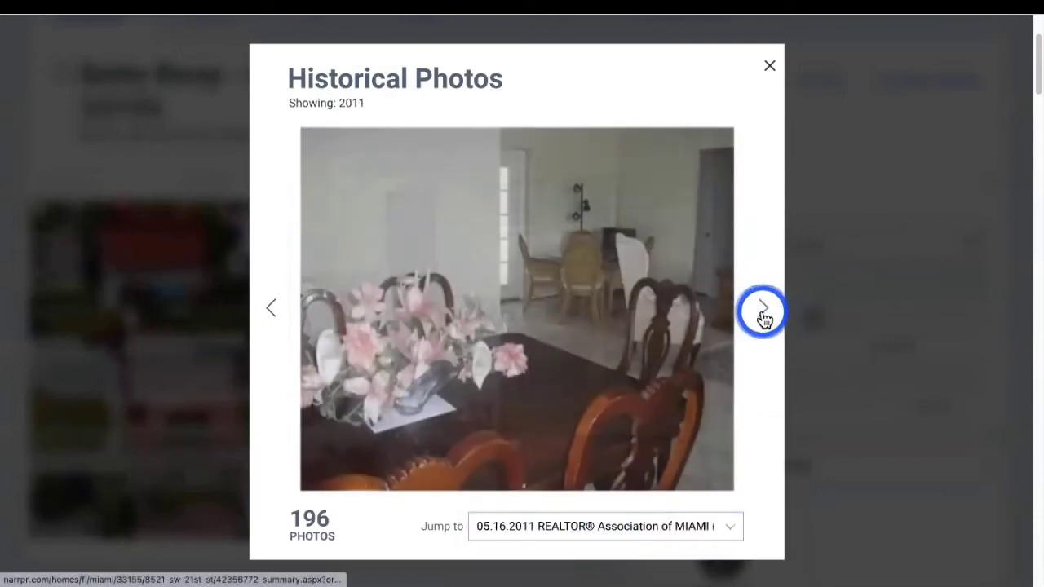
{"action": "left_click", "coordinate": [764, 313]}
{"action": "left_click", "coordinate": [764, 312]}
{"action": "left_click", "coordinate": [764, 312]}
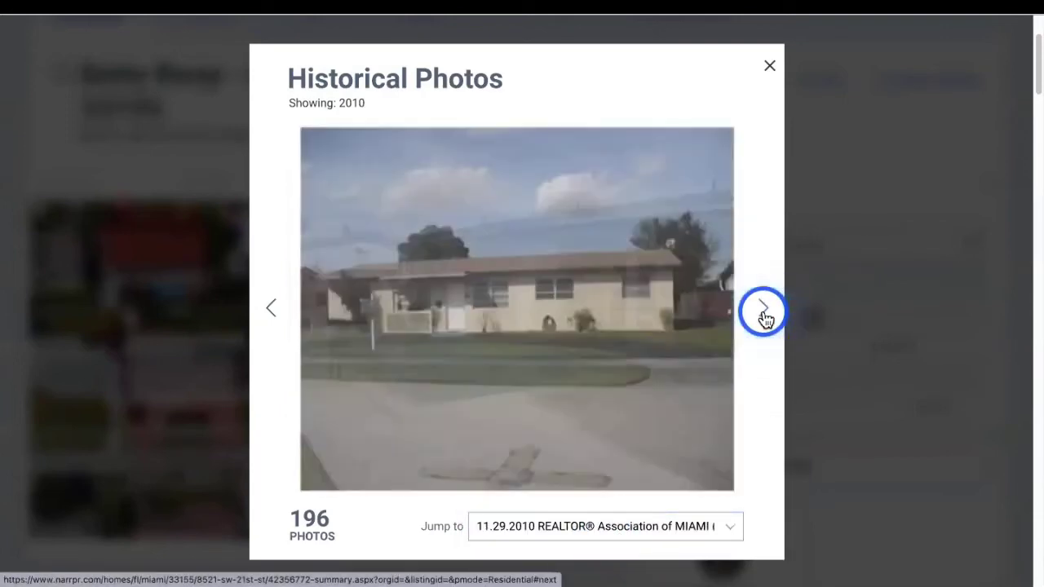
{"action": "left_click", "coordinate": [764, 312]}
Jump to the 03.06.2020 listing photos, view a couple, and close the viewer
{"action": "left_click", "coordinate": [550, 530]}
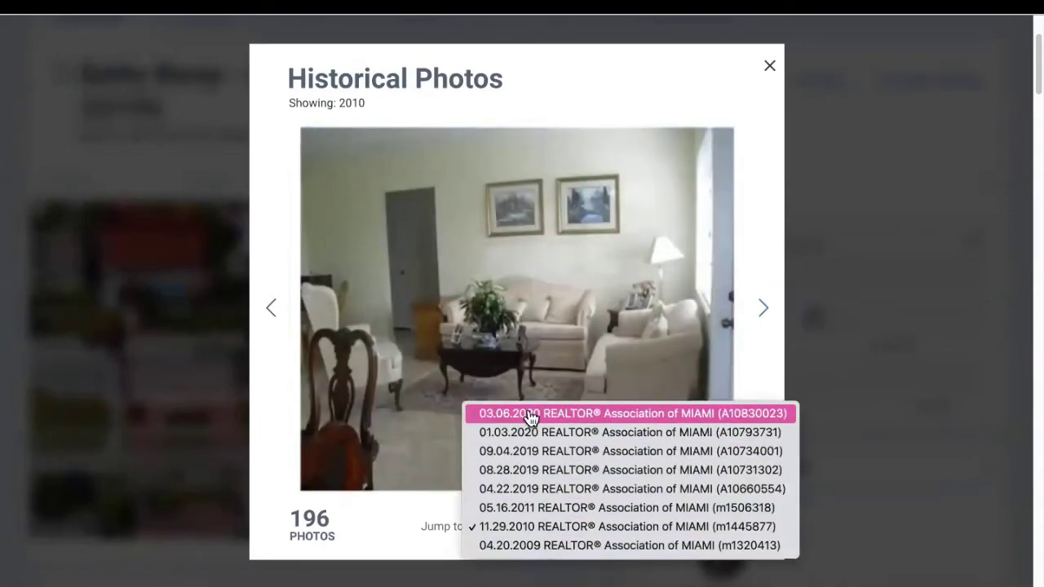
{"action": "left_click", "coordinate": [530, 416]}
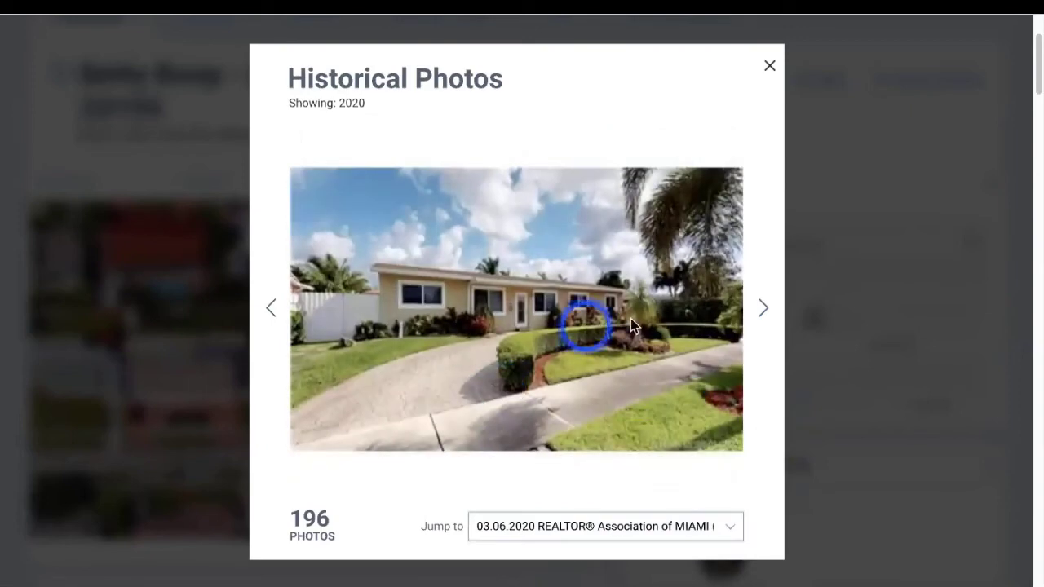
{"action": "left_click", "coordinate": [764, 310]}
{"action": "left_click", "coordinate": [764, 310]}
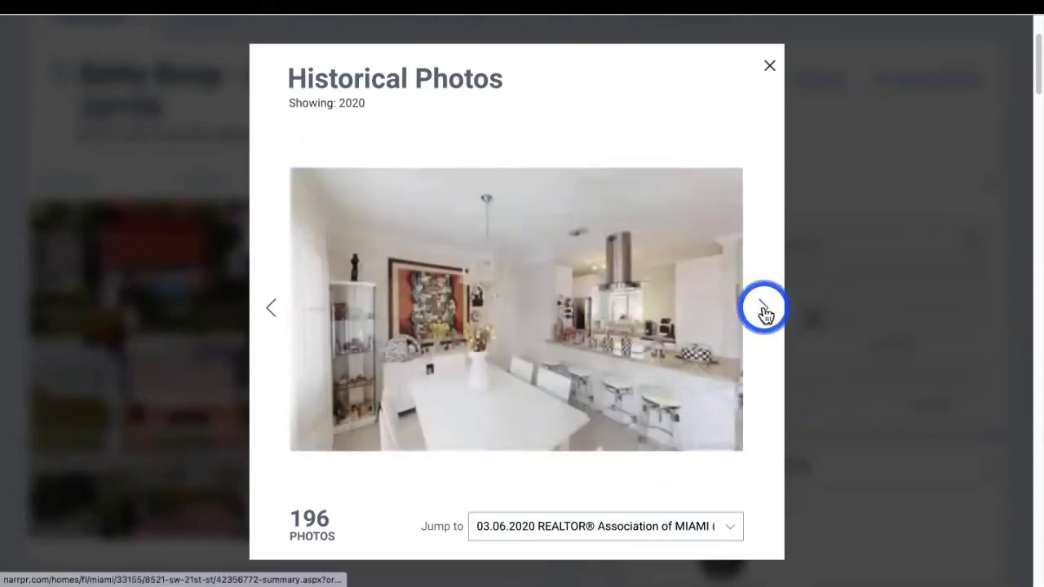
{"action": "left_click", "coordinate": [766, 69]}
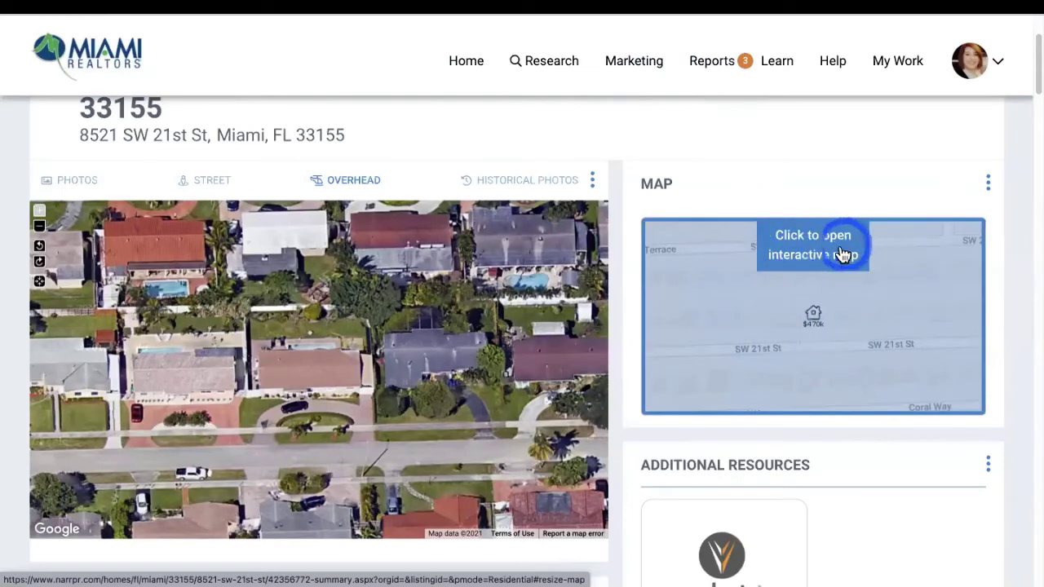
Open the neighbourhood value map, zoom in and back out, then make it full screen
{"action": "left_click", "coordinate": [767, 351]}
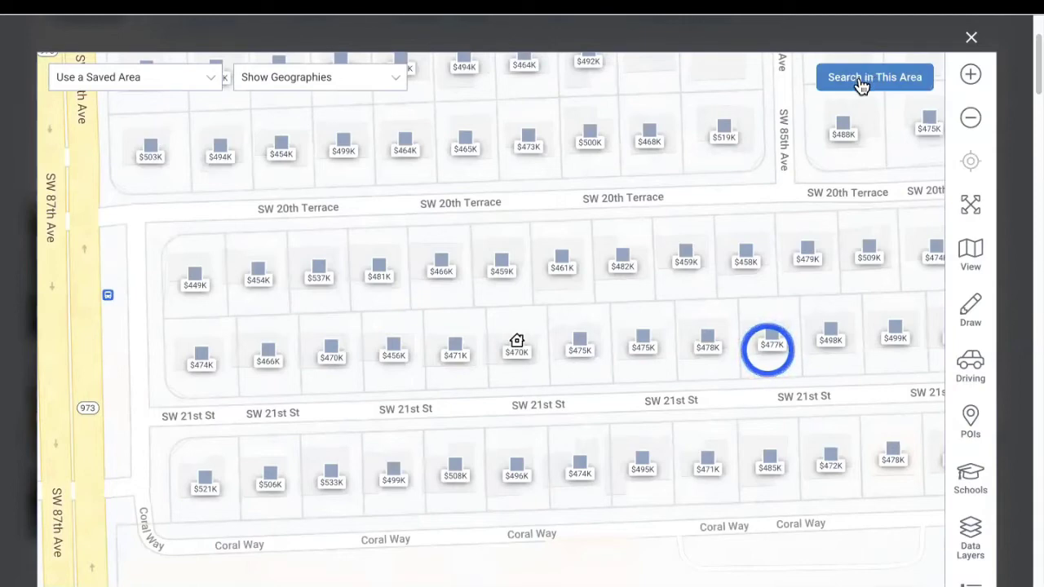
{"action": "left_click", "coordinate": [970, 75]}
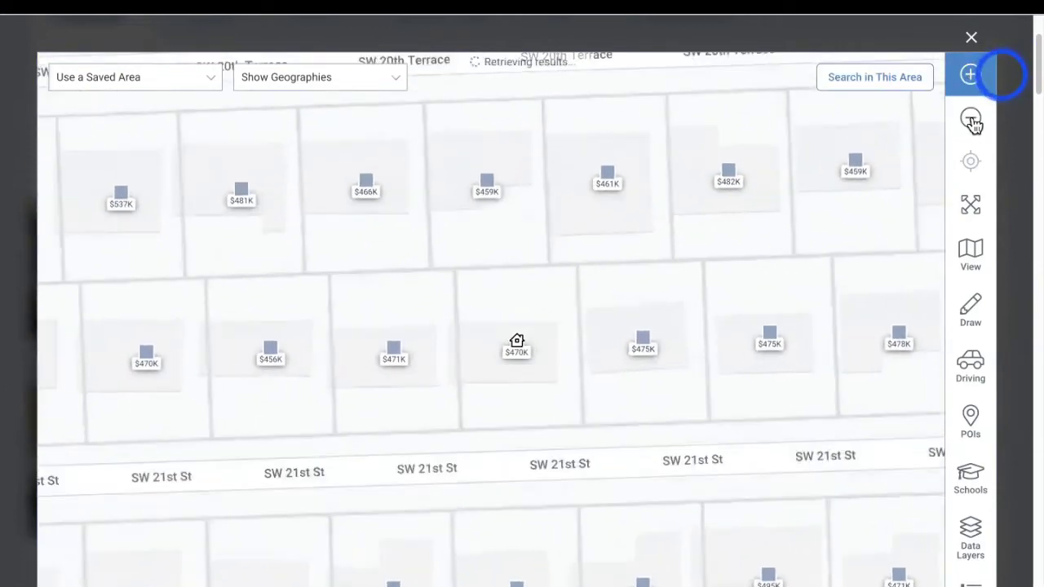
{"action": "left_click", "coordinate": [972, 122]}
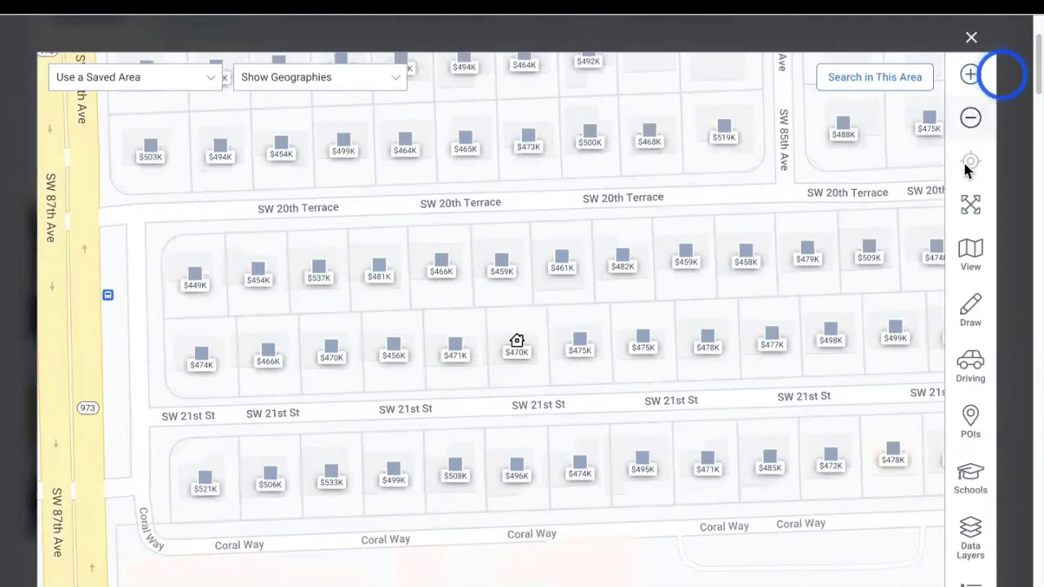
{"action": "left_click", "coordinate": [971, 210]}
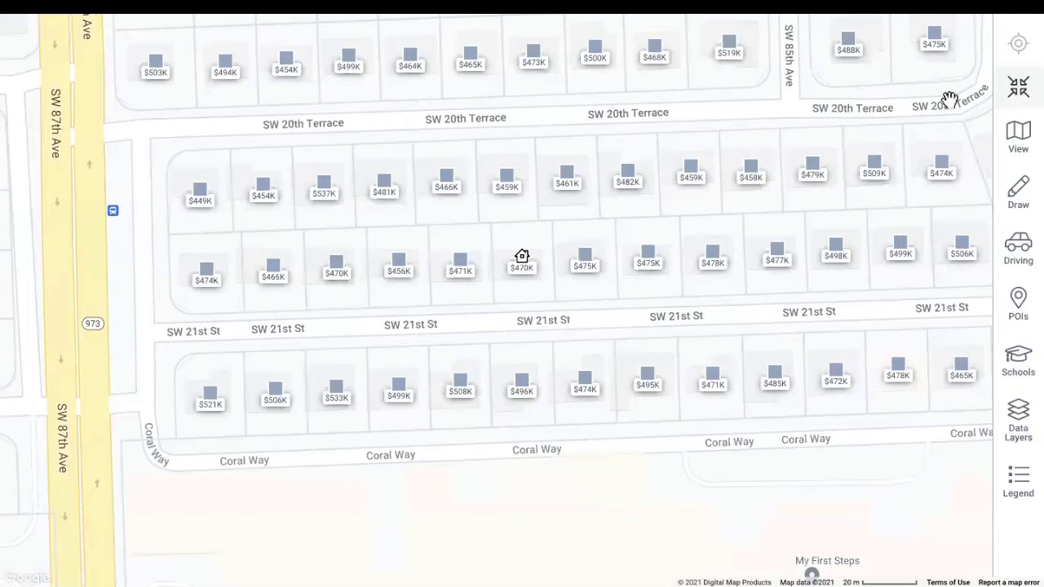
Leave full screen, check the Driving options, and bring up the Points of Interest categories
{"action": "left_click", "coordinate": [1019, 88]}
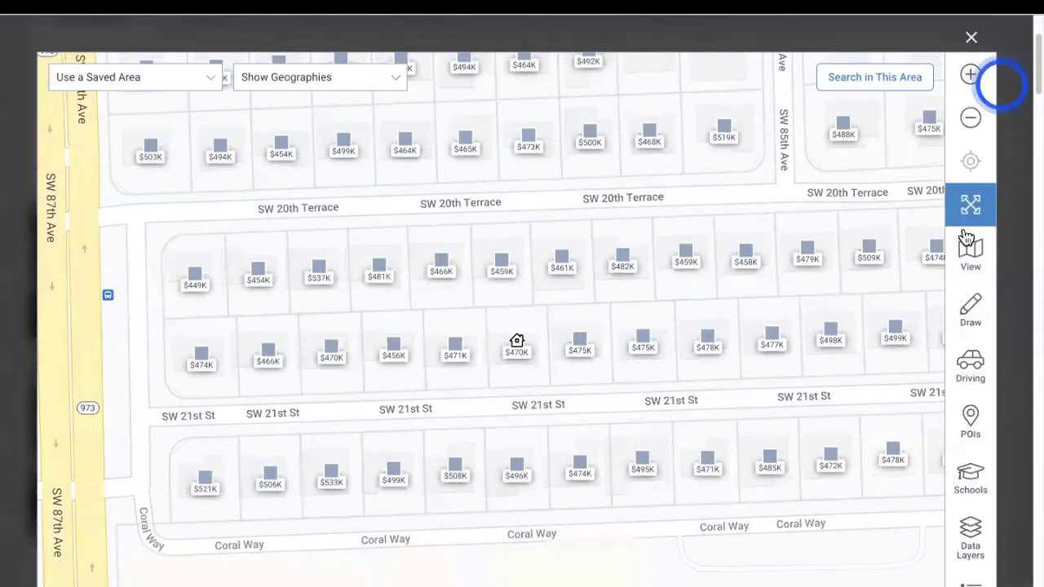
{"action": "mouse_move", "coordinate": [970, 262]}
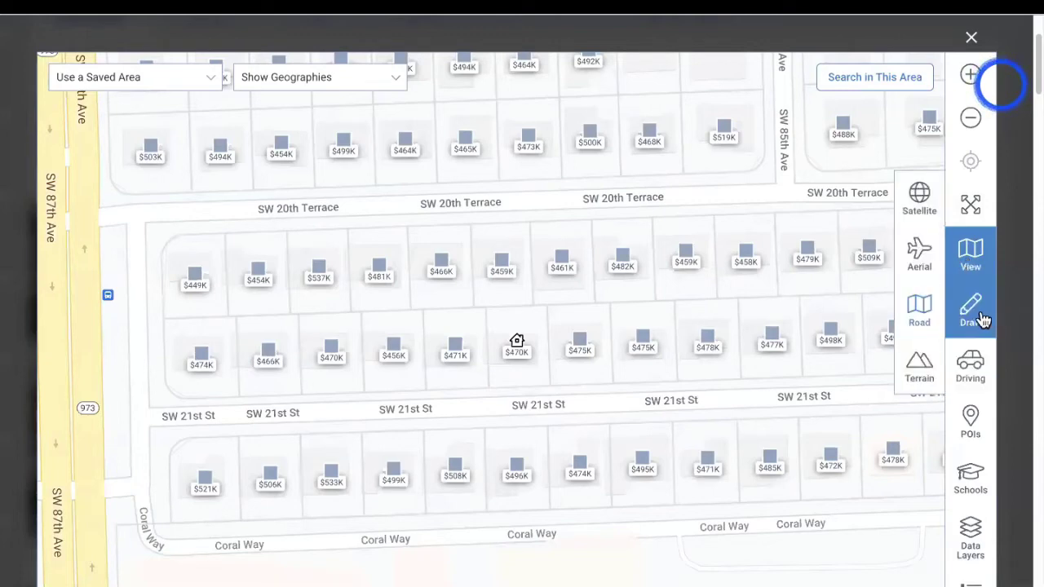
{"action": "mouse_move", "coordinate": [981, 320]}
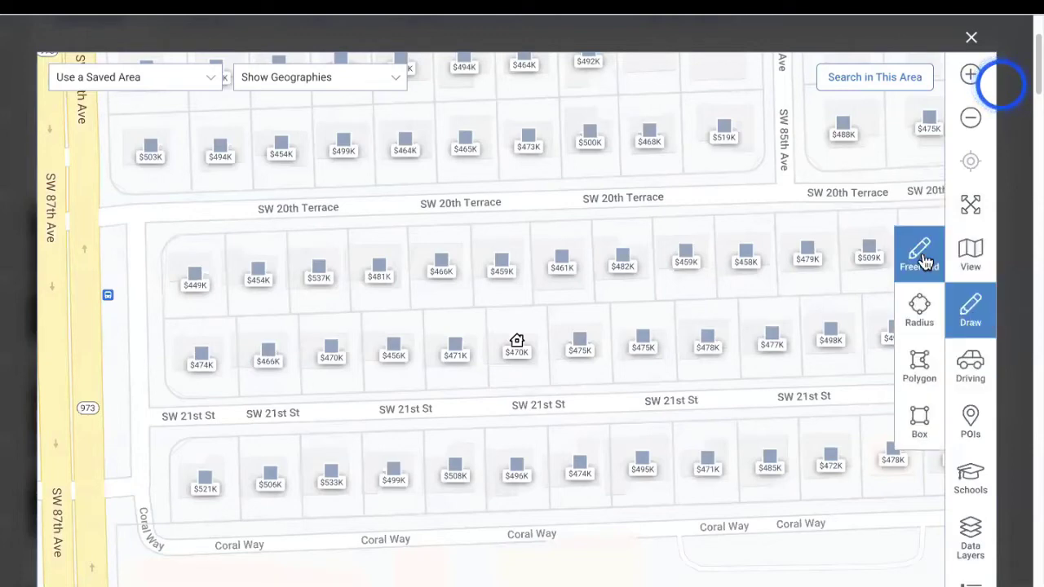
{"action": "left_click", "coordinate": [966, 374]}
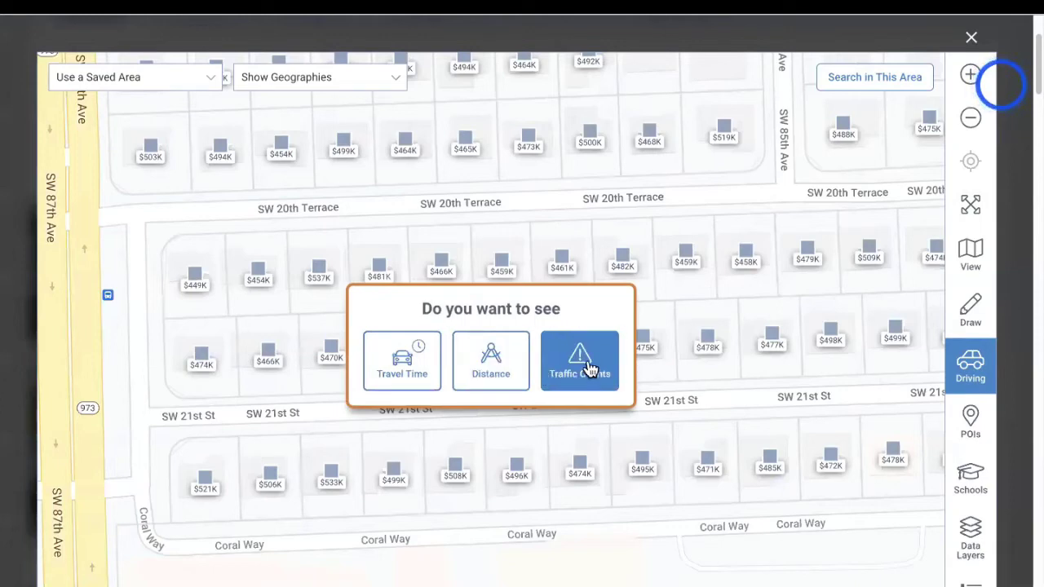
{"action": "left_click", "coordinate": [981, 441]}
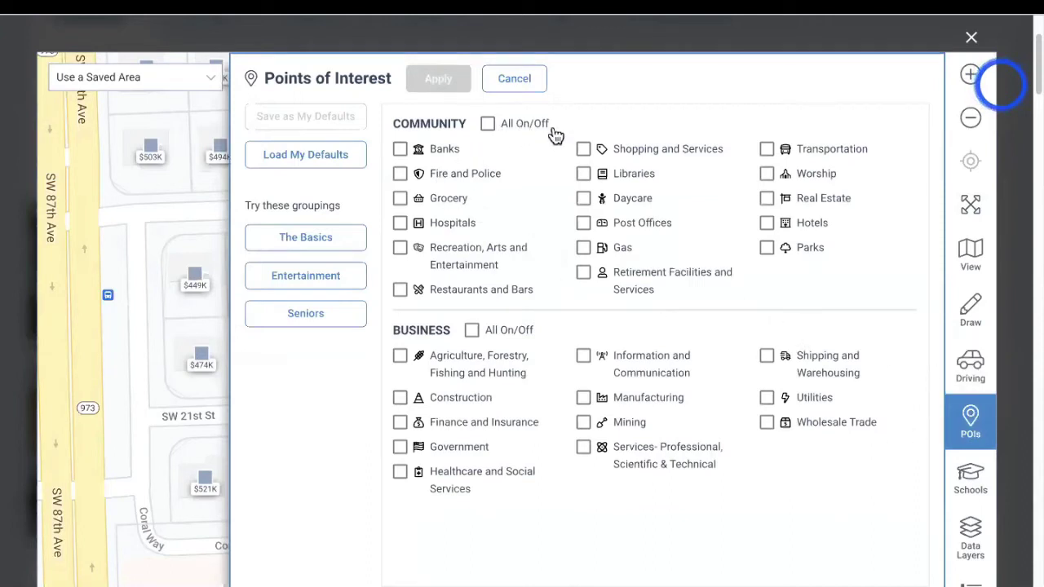
Add Daycare points of interest to the map and zoom out to see nearby centres
{"action": "left_click", "coordinate": [584, 200]}
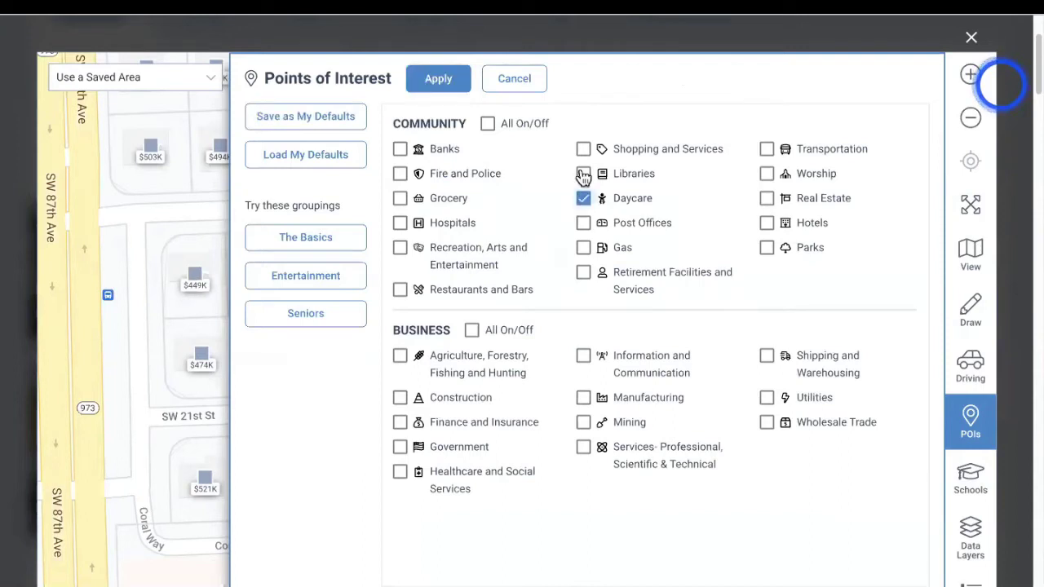
{"action": "left_click", "coordinate": [440, 81]}
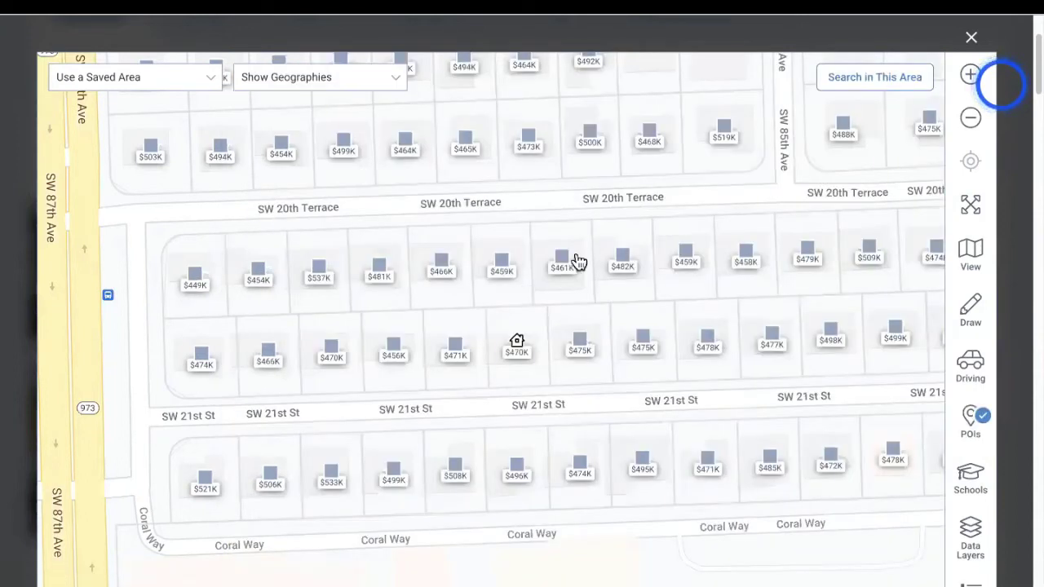
{"action": "left_click", "coordinate": [969, 122]}
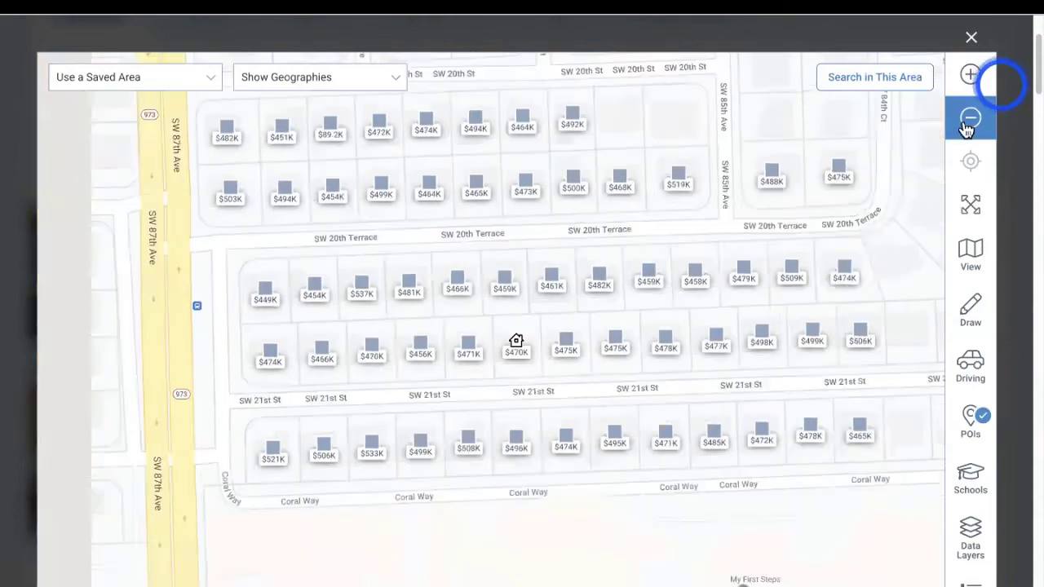
{"action": "left_click", "coordinate": [968, 124]}
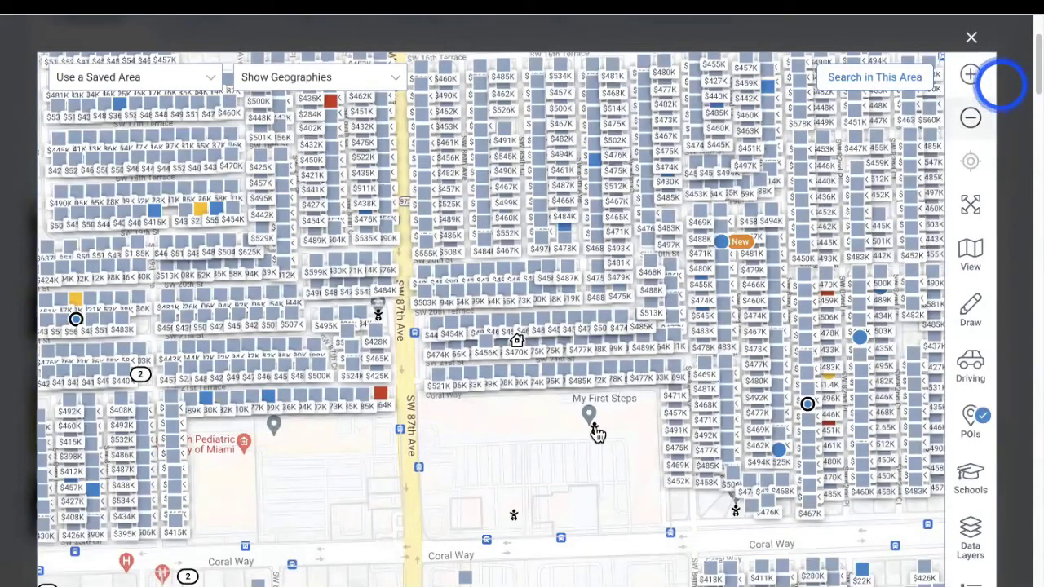
Inspect the Tender Years Acad & Child Care centre details, then zoom back in and revisit POIs
{"action": "left_click", "coordinate": [594, 427]}
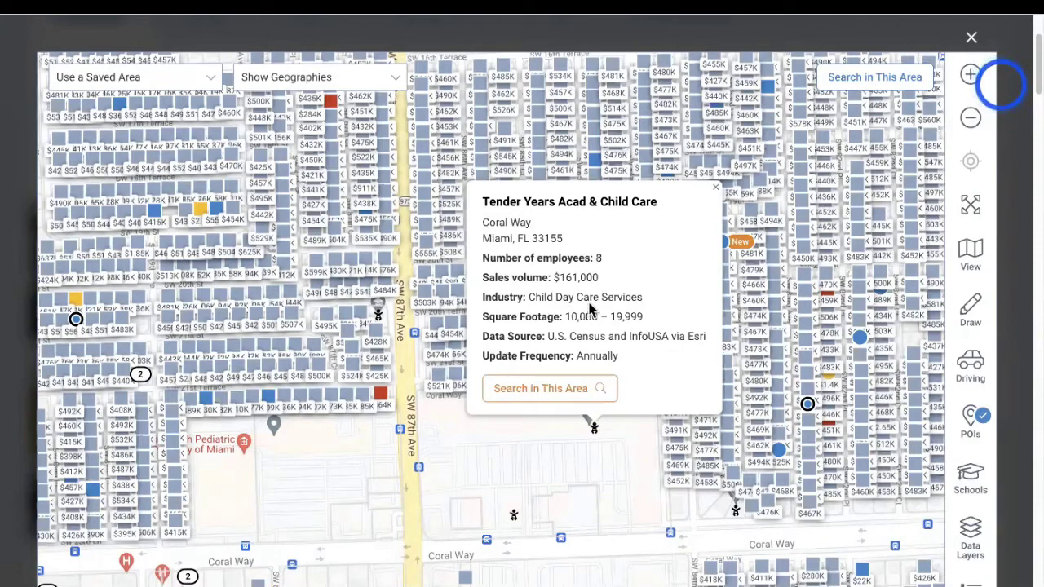
{"action": "left_click", "coordinate": [715, 195]}
{"action": "left_click", "coordinate": [969, 75]}
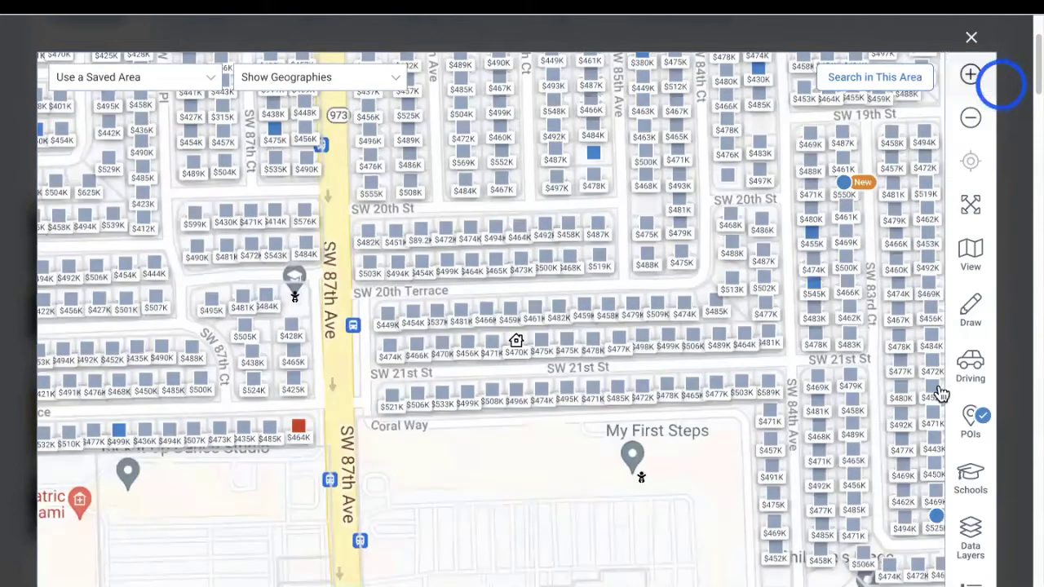
{"action": "left_click", "coordinate": [969, 75]}
{"action": "left_click", "coordinate": [974, 420]}
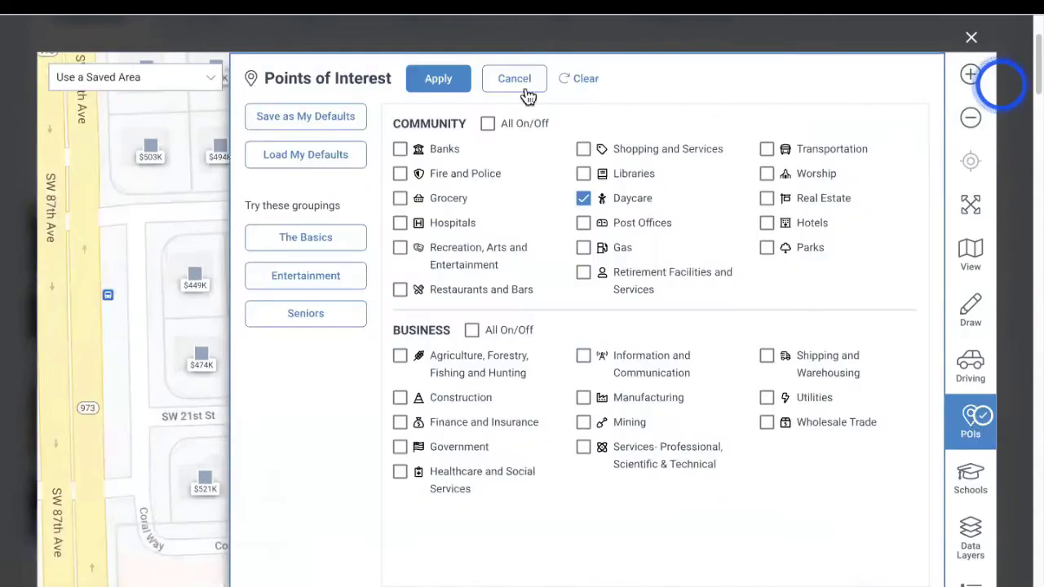
{"action": "left_click", "coordinate": [583, 79]}
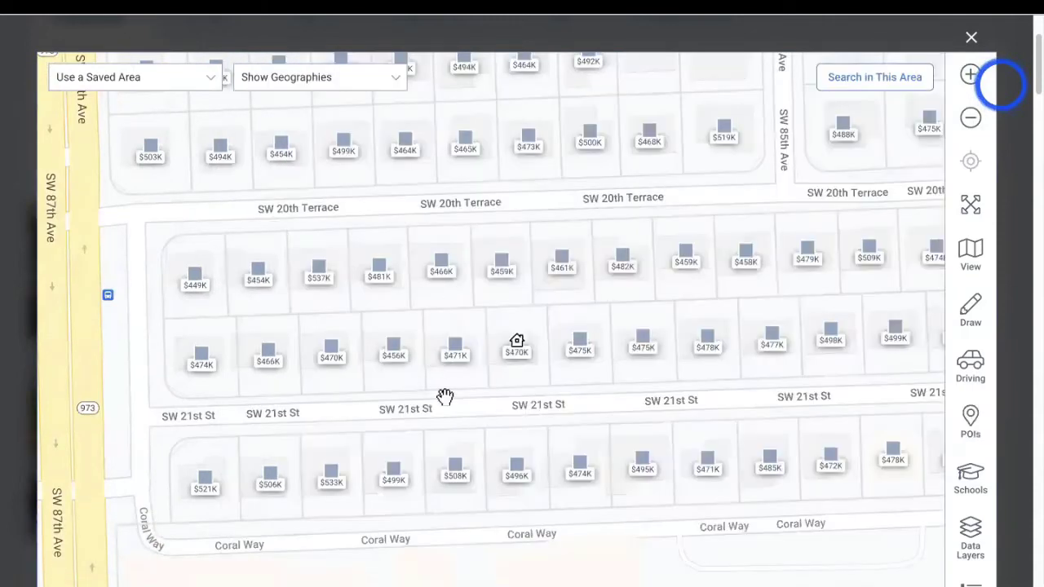
Turn on the Public and Charter school filters for the map
{"action": "left_click", "coordinate": [977, 484]}
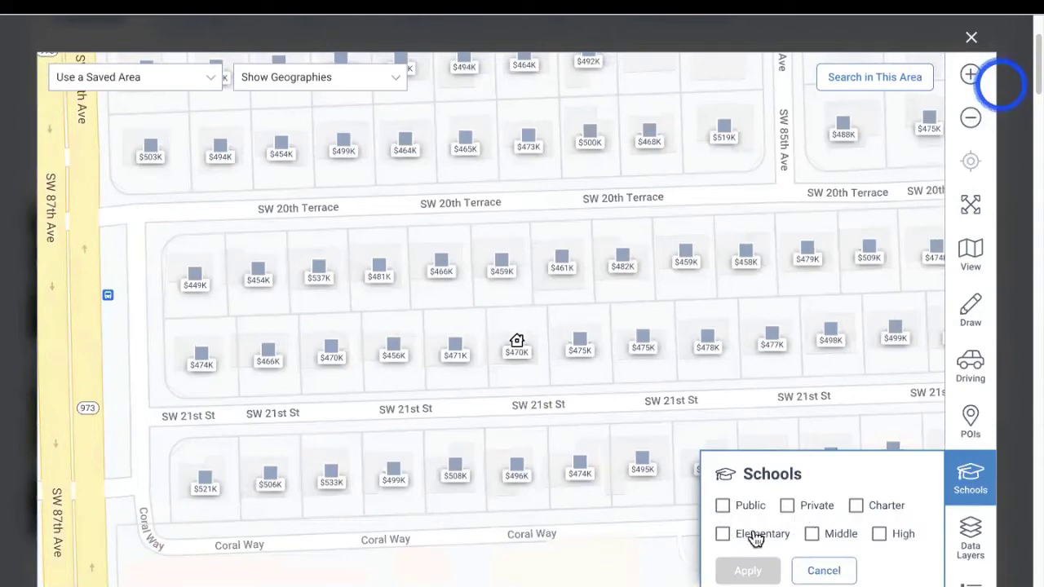
{"action": "scroll", "coordinate": [884, 543], "scroll_direction": "down", "scroll_amount": 2}
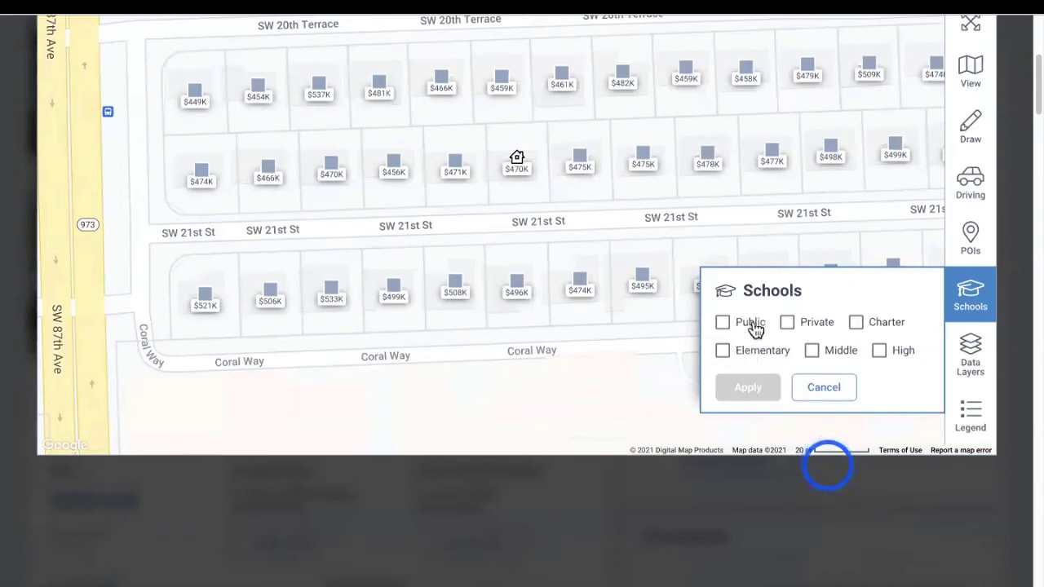
{"action": "left_click", "coordinate": [725, 326]}
{"action": "left_click", "coordinate": [857, 326]}
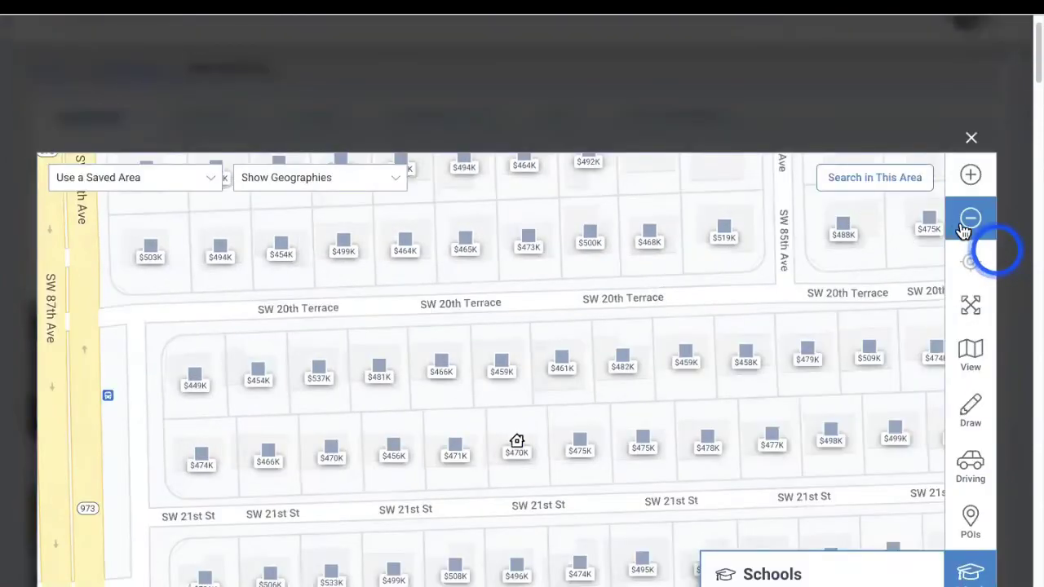
Zoom out and pan around the neighbourhood, then zoom back in near the property
{"action": "left_click", "coordinate": [965, 228]}
{"action": "left_click", "coordinate": [963, 232]}
{"action": "left_click_drag", "start_coordinate": [702, 386], "coordinate": [681, 268]}
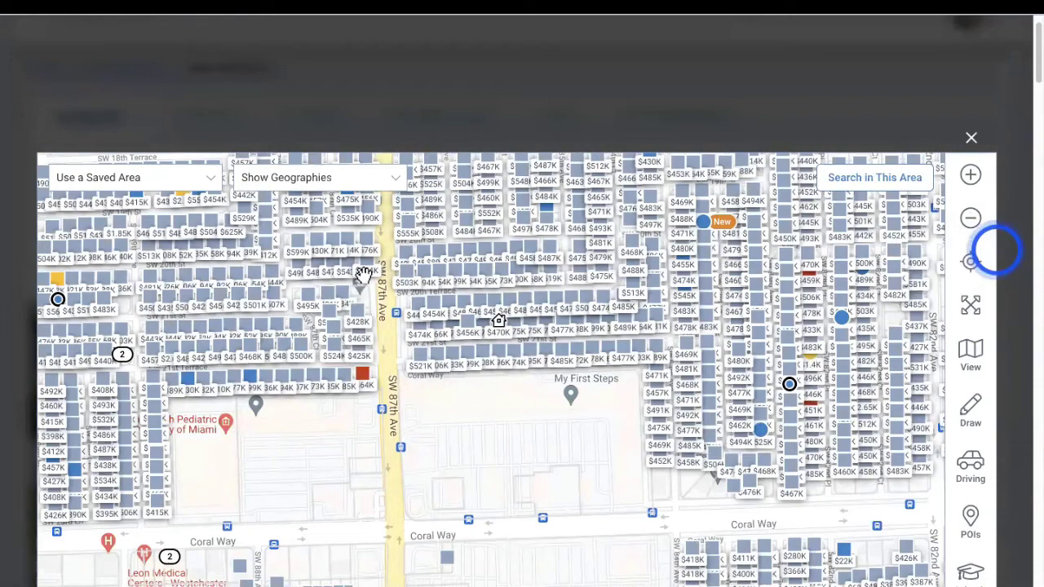
{"action": "left_click", "coordinate": [969, 174]}
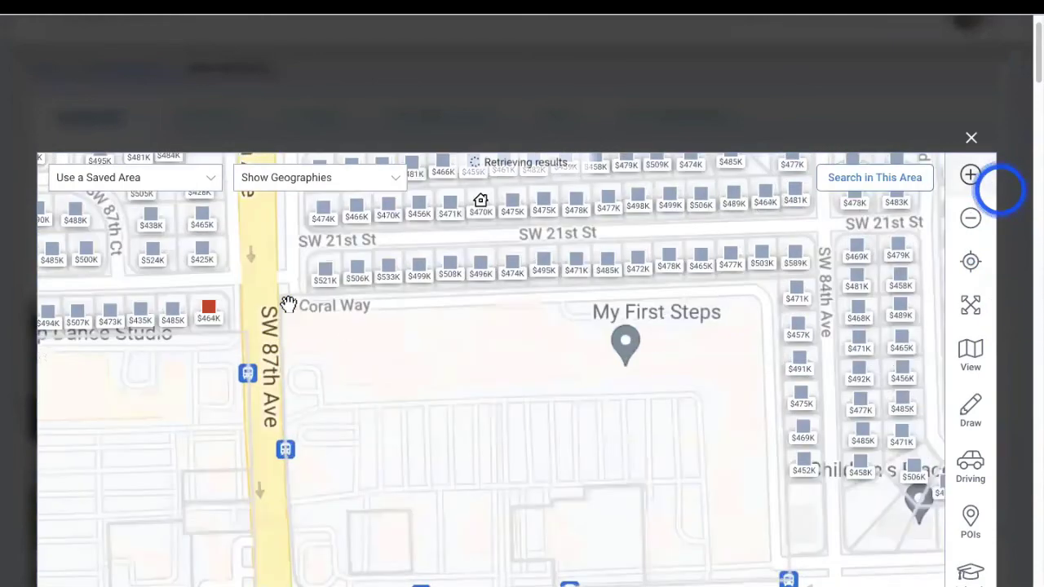
{"action": "left_click_drag", "start_coordinate": [289, 304], "coordinate": [477, 450]}
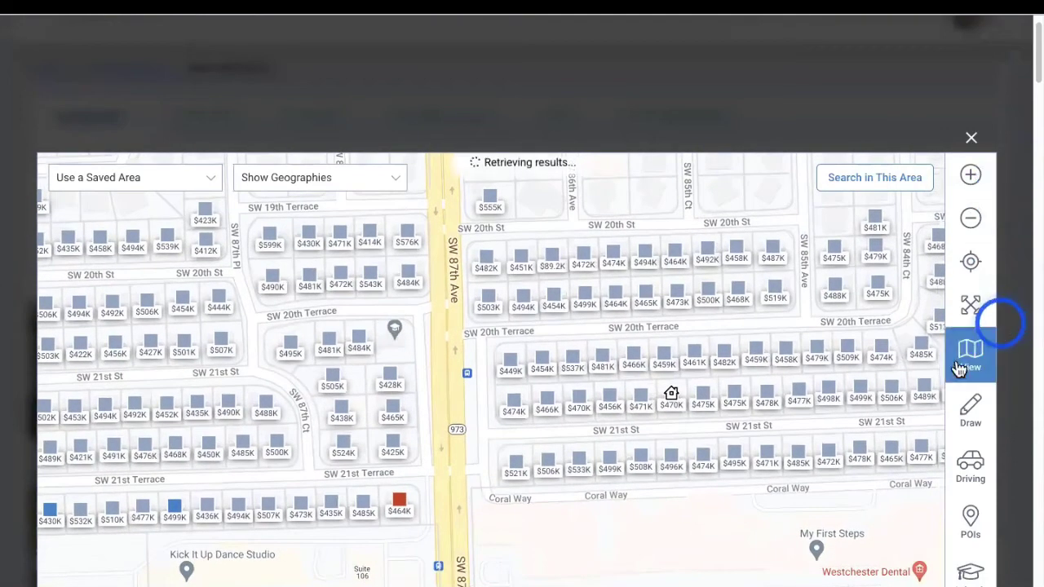
Revisit the school filters, then bring up the map's Data Layers options
{"action": "left_click", "coordinate": [971, 571]}
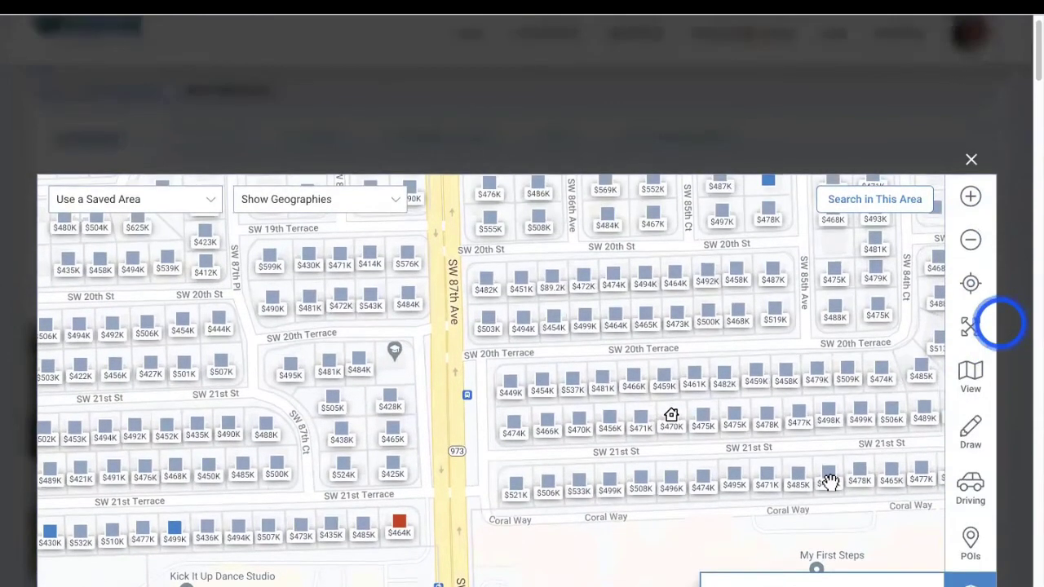
{"action": "scroll", "coordinate": [820, 384], "scroll_direction": "down", "scroll_amount": 6}
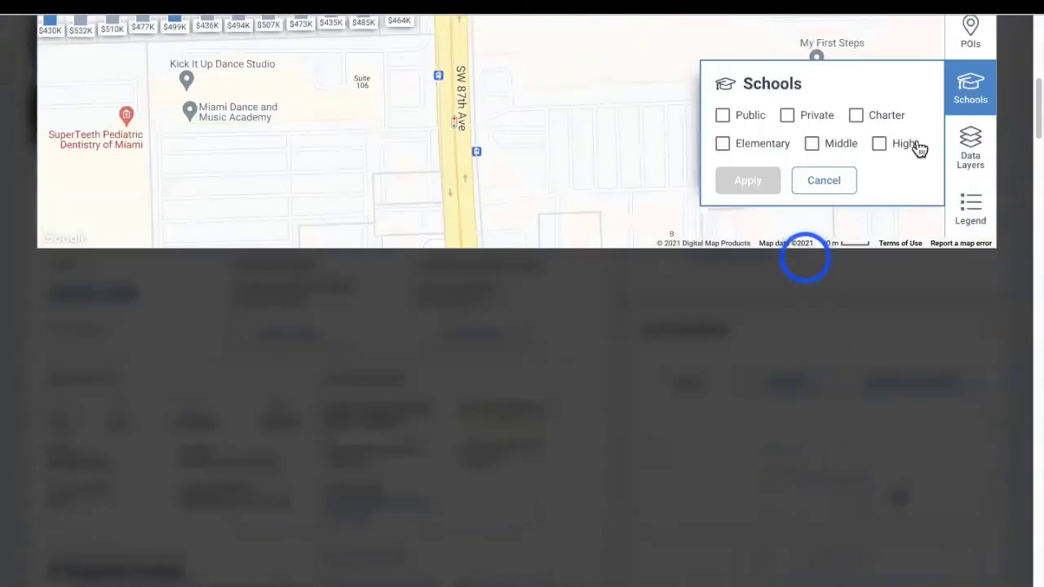
{"action": "left_click", "coordinate": [971, 148]}
{"action": "scroll", "coordinate": [554, 93], "scroll_direction": "down", "scroll_amount": 3}
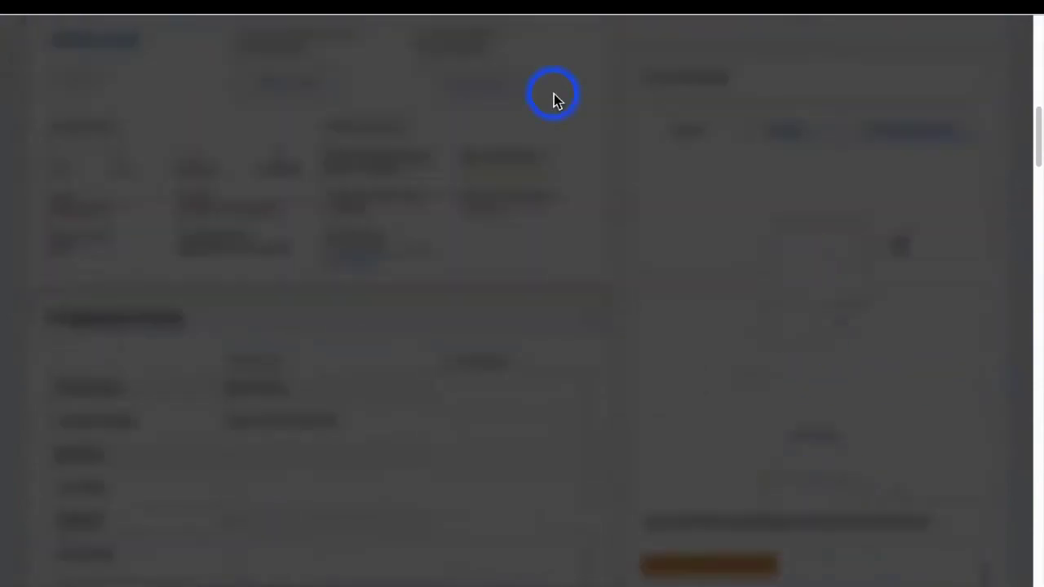
Preview the Flood Zones data layer on the map, then clear it
{"action": "scroll", "coordinate": [553, 94], "scroll_direction": "up", "scroll_amount": 5}
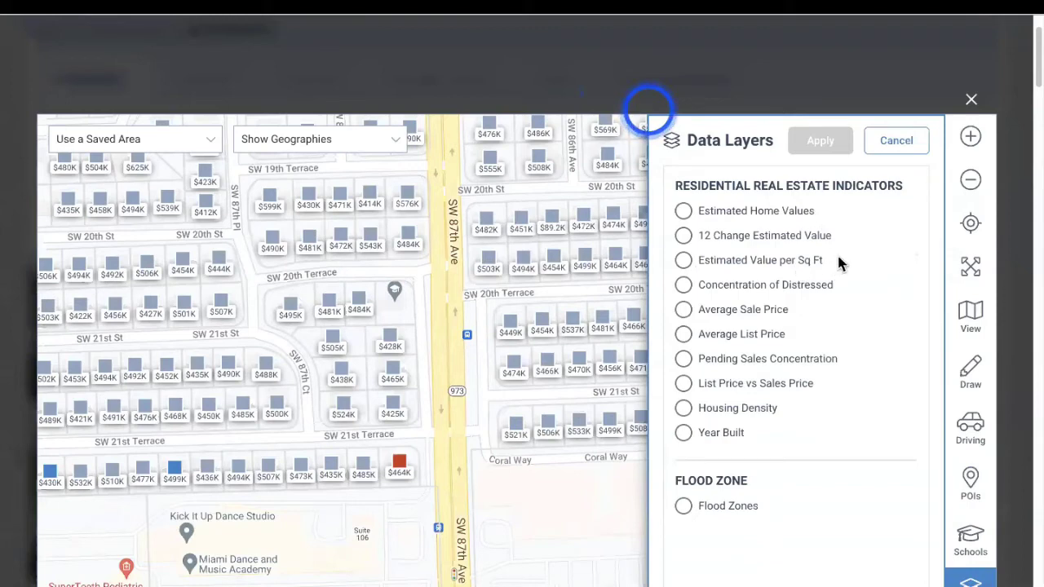
{"action": "scroll", "coordinate": [819, 269], "scroll_direction": "down", "scroll_amount": 1}
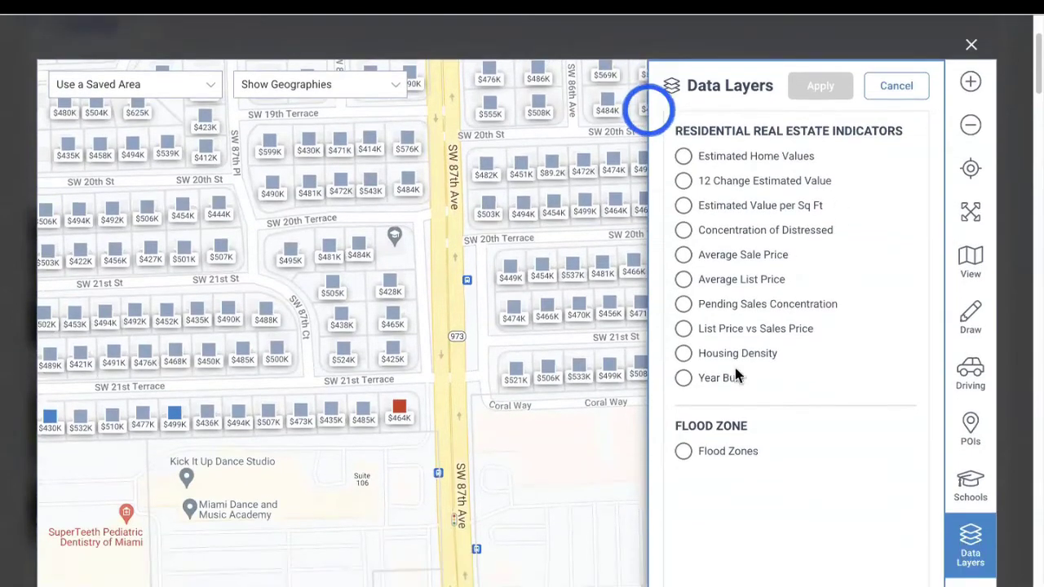
{"action": "left_click", "coordinate": [684, 453]}
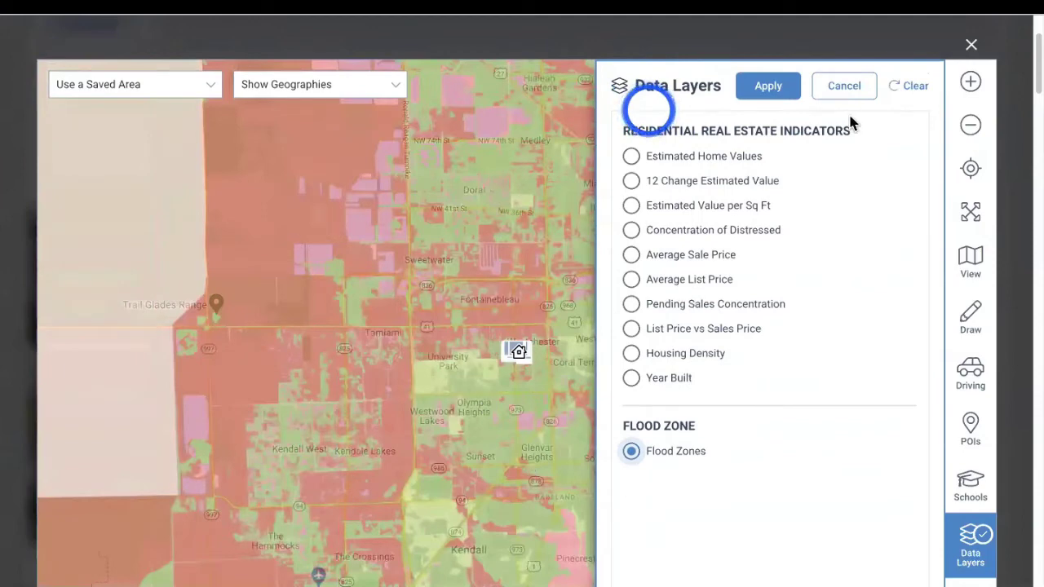
{"action": "left_click", "coordinate": [864, 95]}
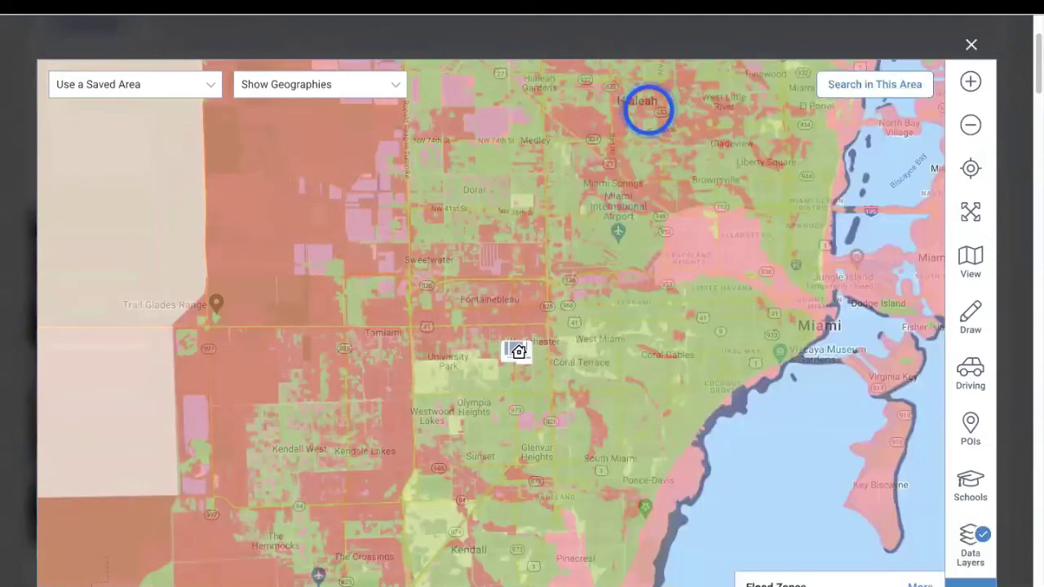
{"action": "left_click", "coordinate": [967, 556]}
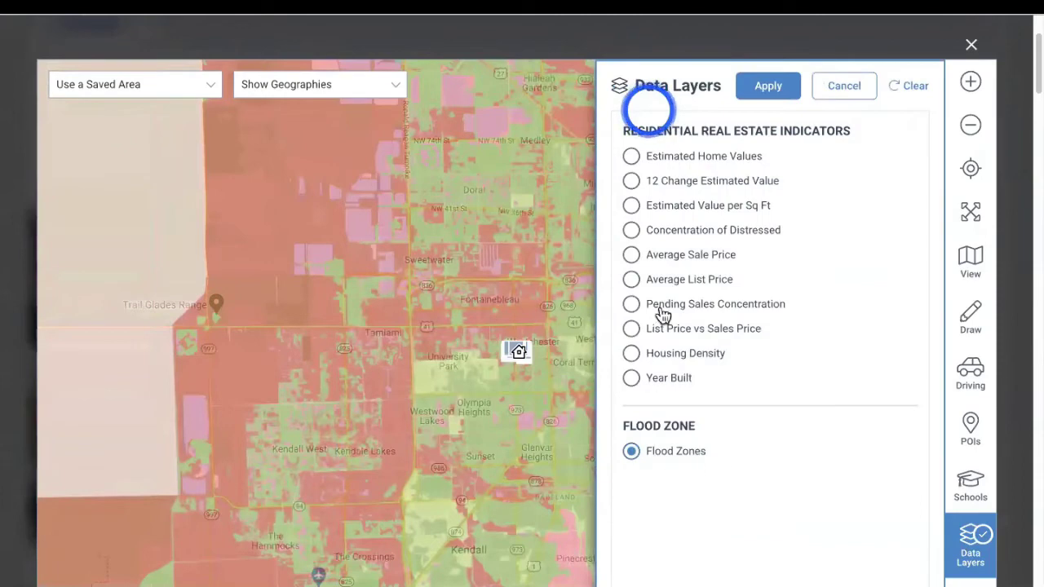
{"action": "left_click", "coordinate": [913, 86]}
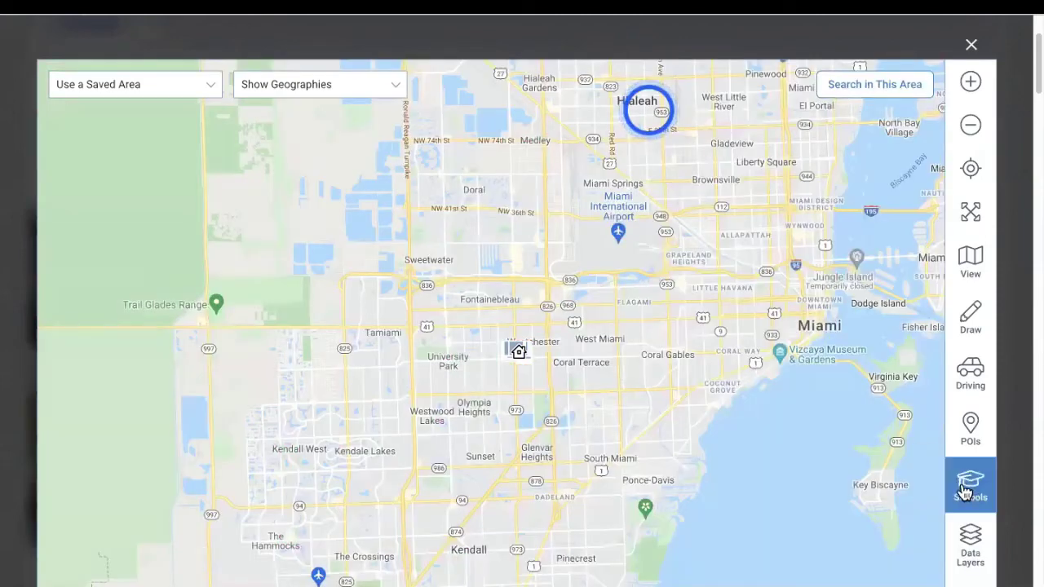
View the property status colour legend, close it, and close the interactive map
{"action": "scroll", "coordinate": [930, 481], "scroll_direction": "down", "scroll_amount": 1}
{"action": "scroll", "coordinate": [930, 480], "scroll_direction": "down", "scroll_amount": 1}
{"action": "left_click", "coordinate": [976, 489]}
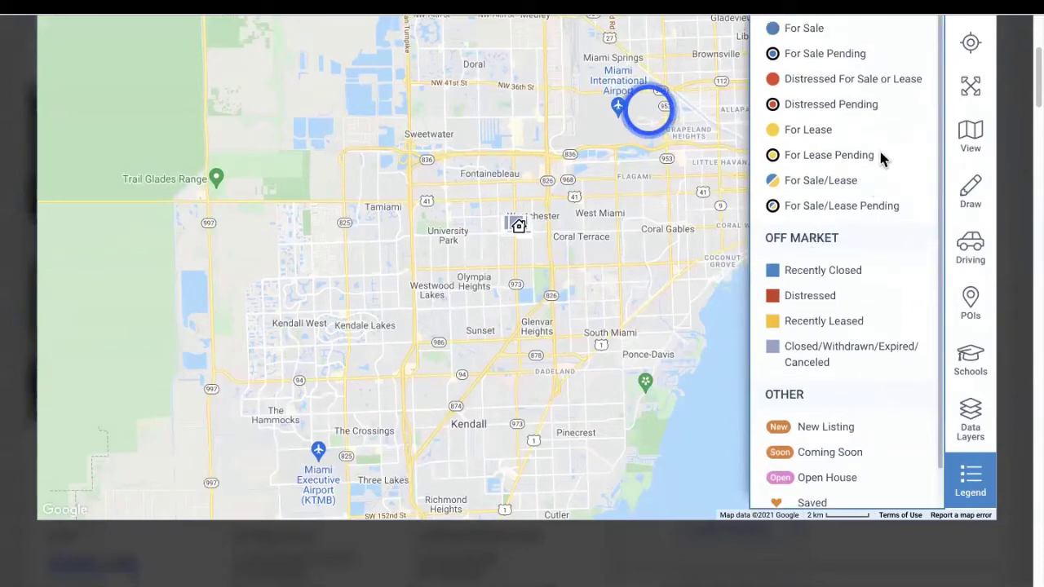
{"action": "scroll", "coordinate": [885, 156], "scroll_direction": "down", "scroll_amount": 1}
{"action": "left_click", "coordinate": [712, 229]}
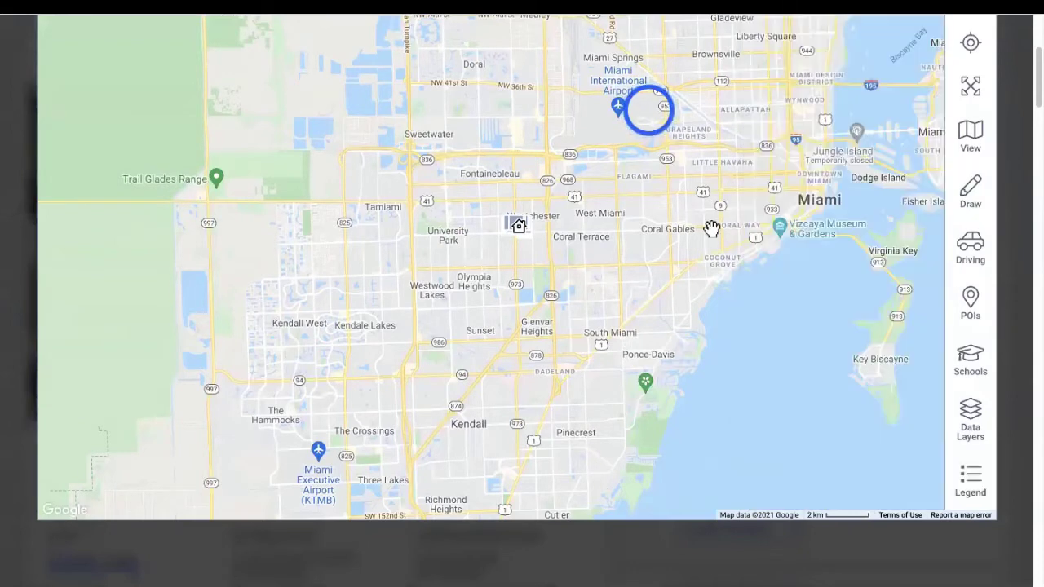
{"action": "scroll", "coordinate": [712, 229], "scroll_direction": "down", "scroll_amount": 2}
{"action": "scroll", "coordinate": [712, 229], "scroll_direction": "up", "scroll_amount": 5}
{"action": "left_click", "coordinate": [978, 199]}
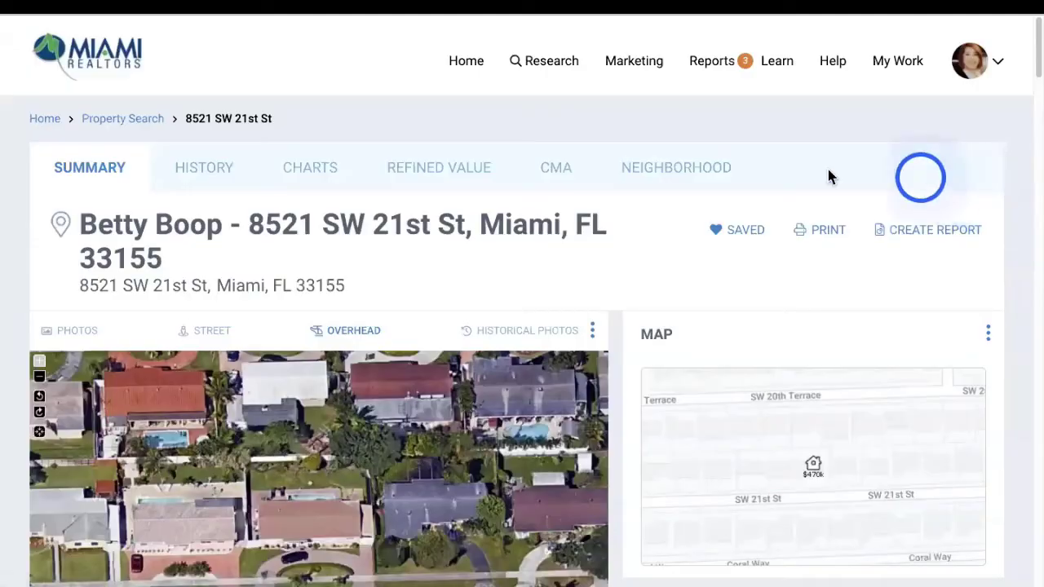
{"action": "left_click", "coordinate": [767, 389]}
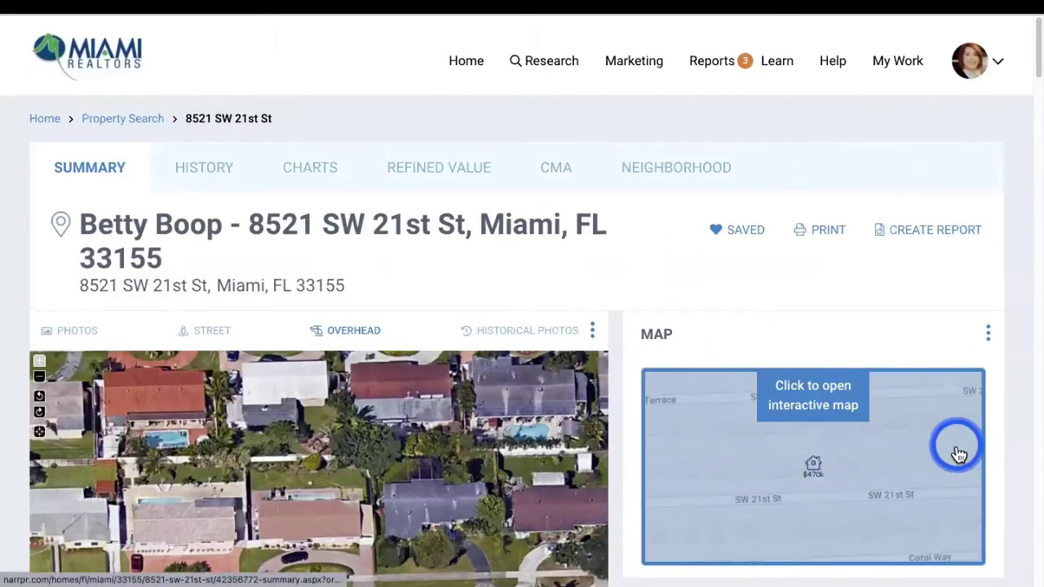
{"action": "scroll", "coordinate": [953, 449], "scroll_direction": "down", "scroll_amount": 4}
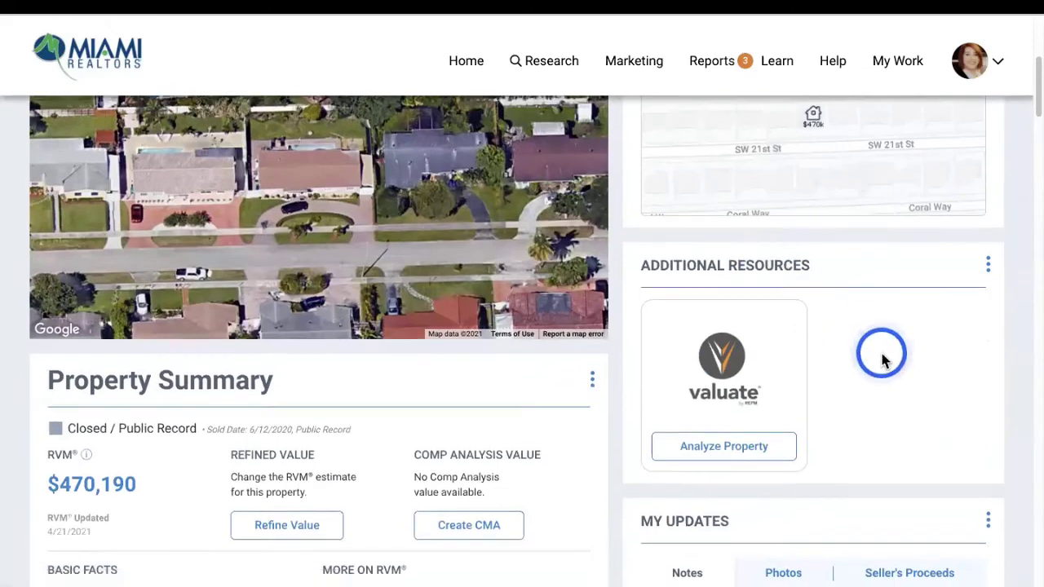
{"action": "scroll", "coordinate": [878, 354], "scroll_direction": "down", "scroll_amount": 1}
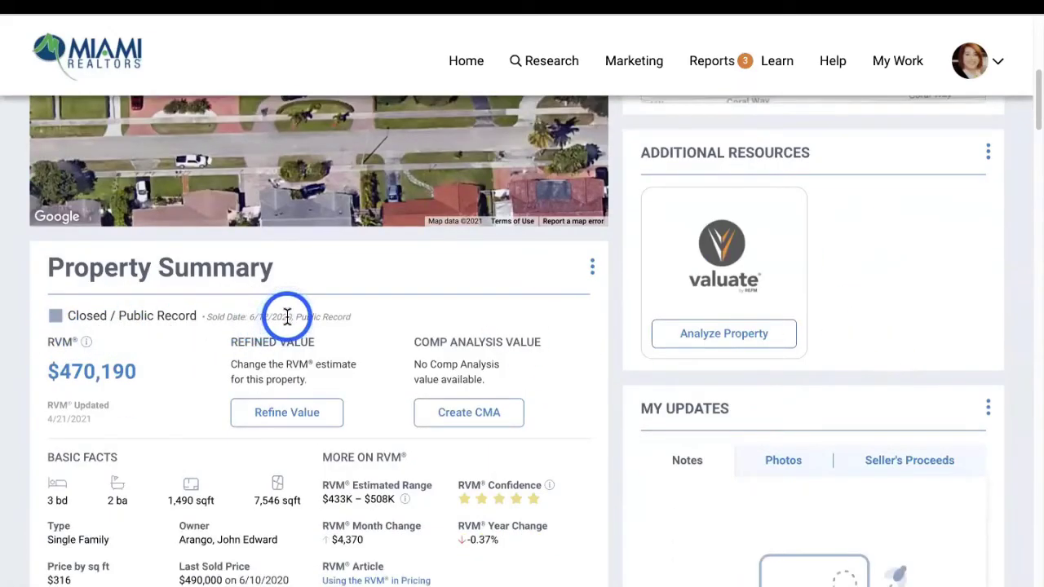
{"action": "left_click_drag", "start_coordinate": [35, 373], "coordinate": [129, 371]}
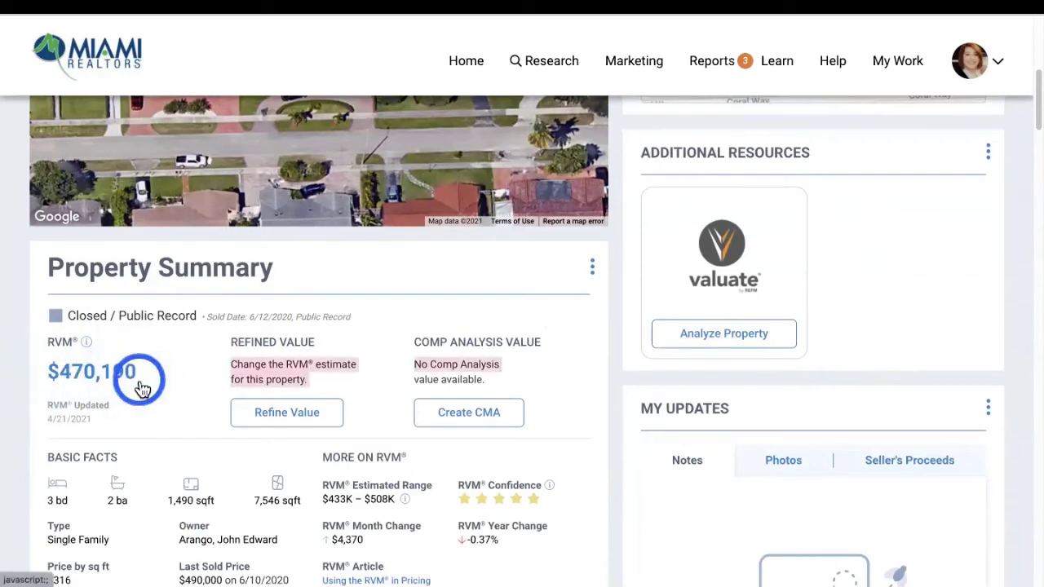
{"action": "left_click", "coordinate": [161, 397]}
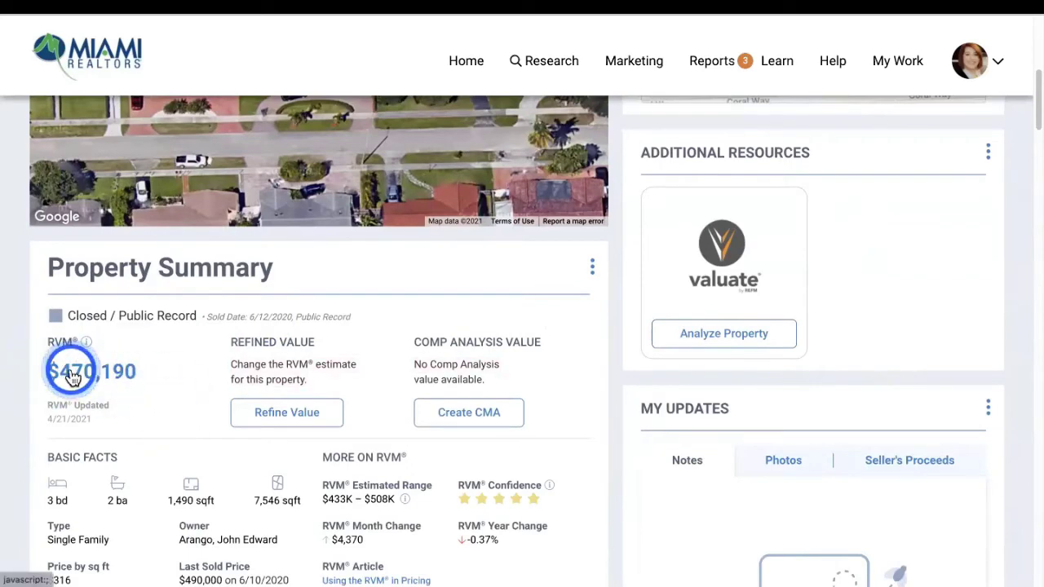
{"action": "mouse_move", "coordinate": [87, 346]}
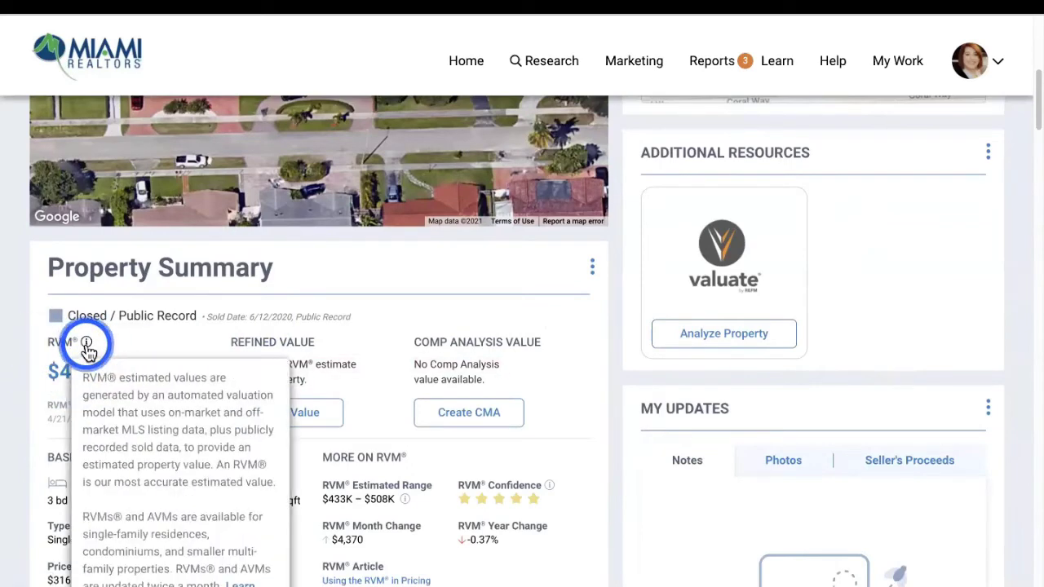
{"action": "scroll", "coordinate": [87, 346], "scroll_direction": "down", "scroll_amount": 3}
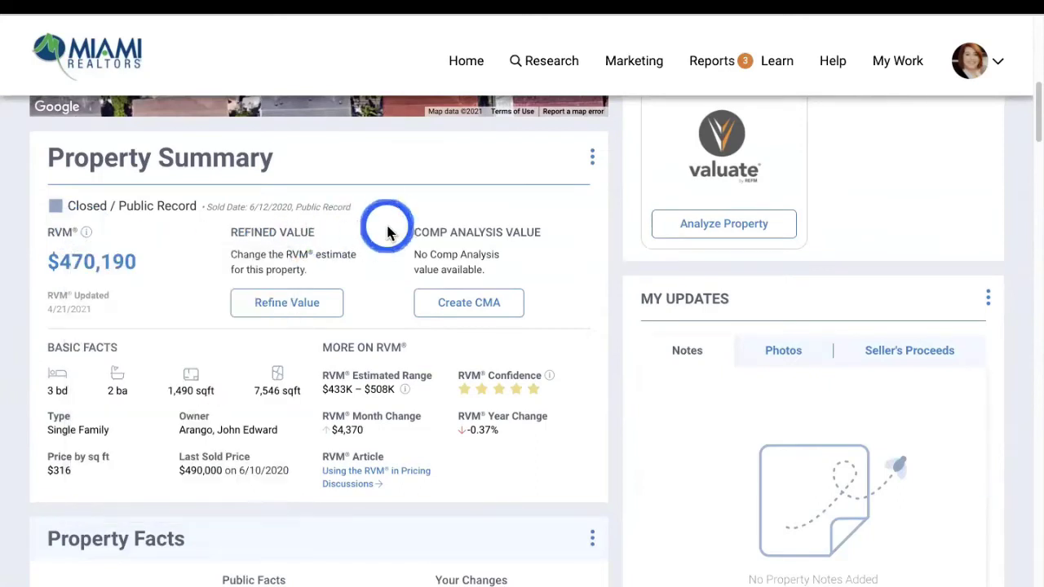
{"action": "left_click", "coordinate": [287, 302]}
{"action": "left_click", "coordinate": [335, 314]}
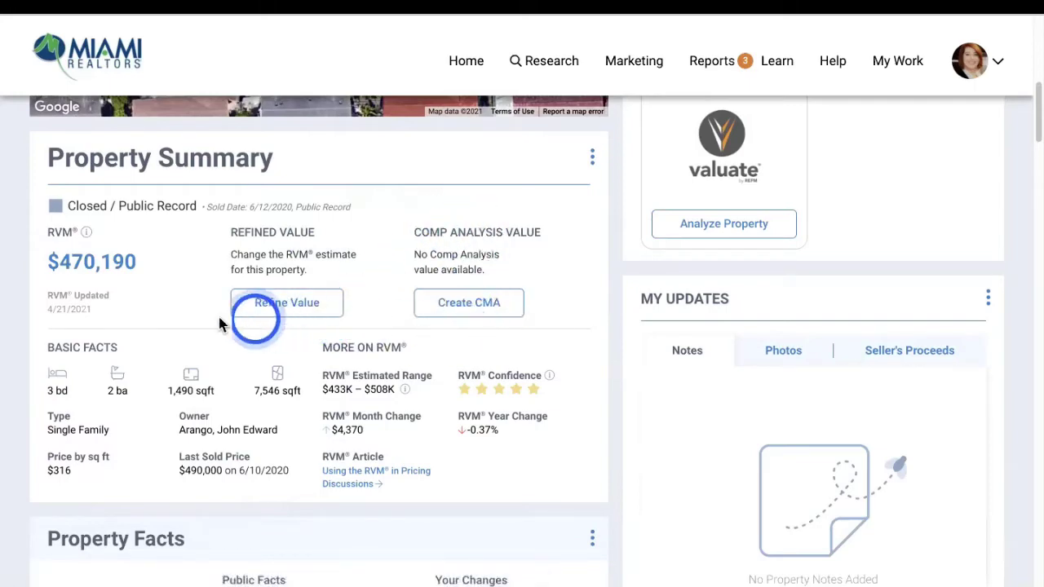
{"action": "scroll", "coordinate": [204, 318], "scroll_direction": "down", "scroll_amount": 2}
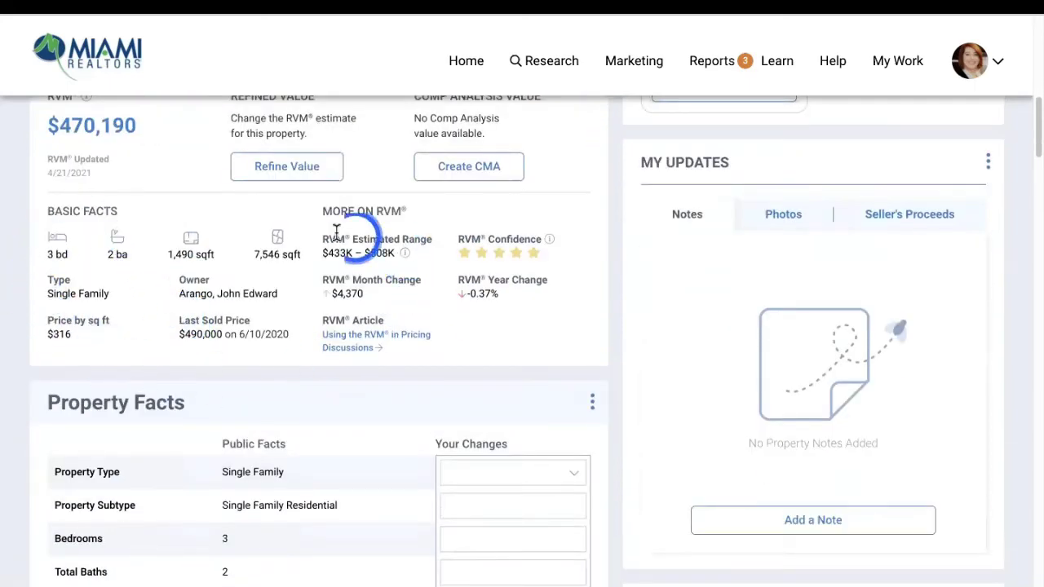
{"action": "scroll", "coordinate": [487, 314], "scroll_direction": "down", "scroll_amount": 4}
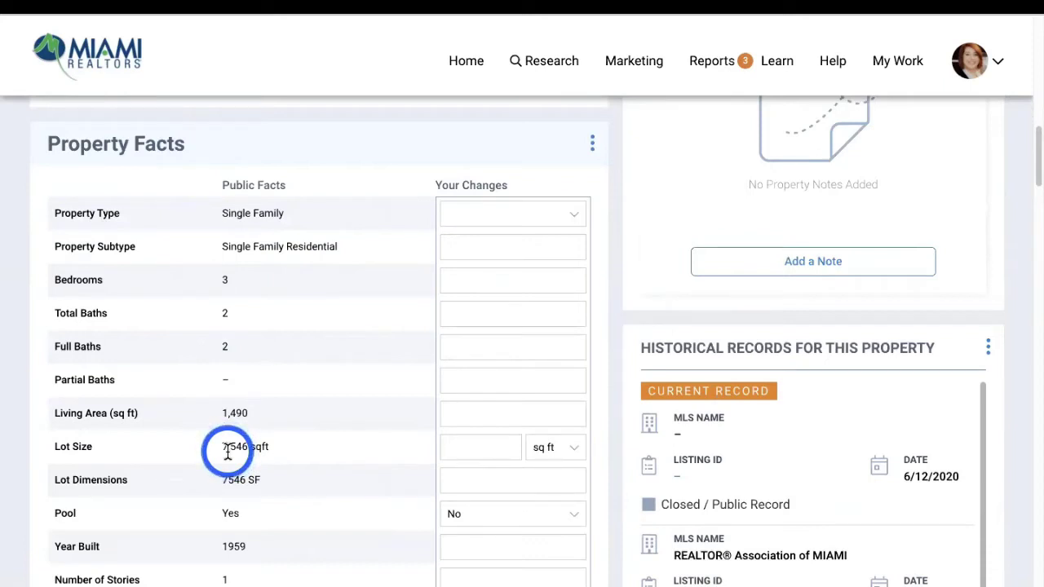
Collapse the Notes section below Property Facts
{"action": "scroll", "coordinate": [391, 410], "scroll_direction": "down", "scroll_amount": 4}
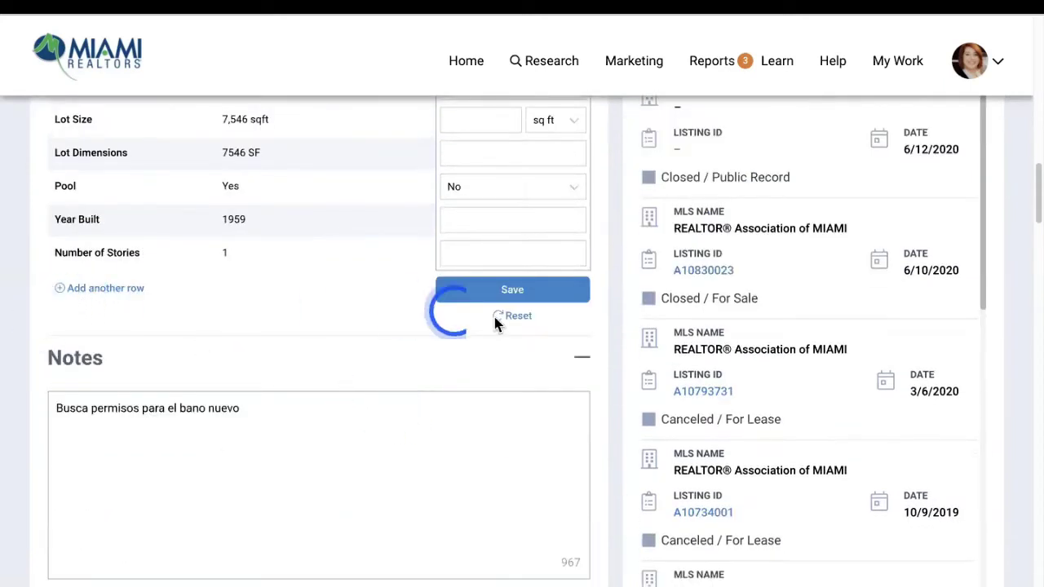
{"action": "left_click", "coordinate": [583, 360]}
{"action": "left_click", "coordinate": [582, 356]}
{"action": "left_click", "coordinate": [577, 354]}
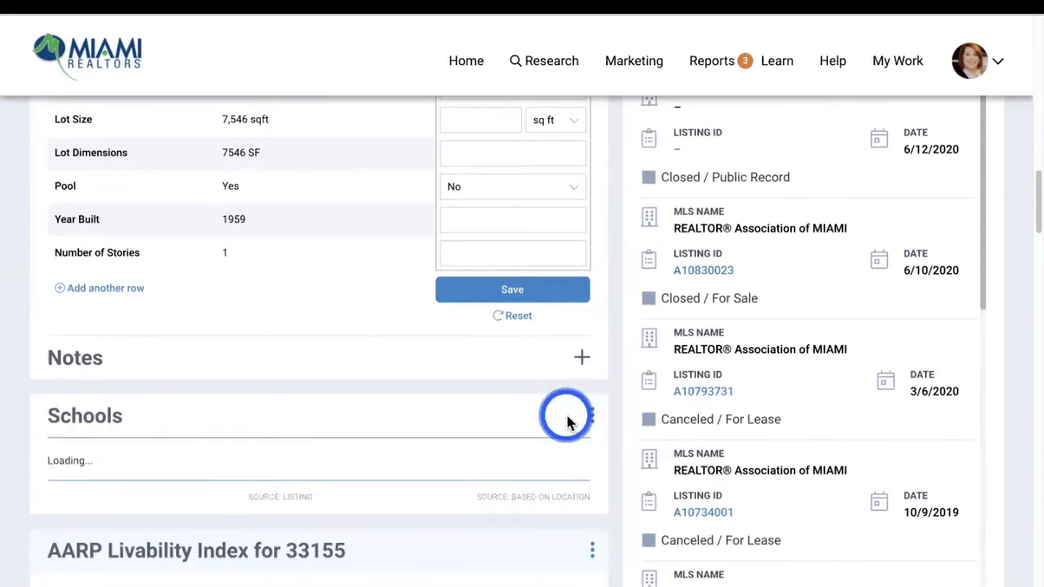
Scroll down through Schools, AARP, Features, Legal and Deed Records, then back up
{"action": "scroll", "coordinate": [565, 422], "scroll_direction": "down", "scroll_amount": 2}
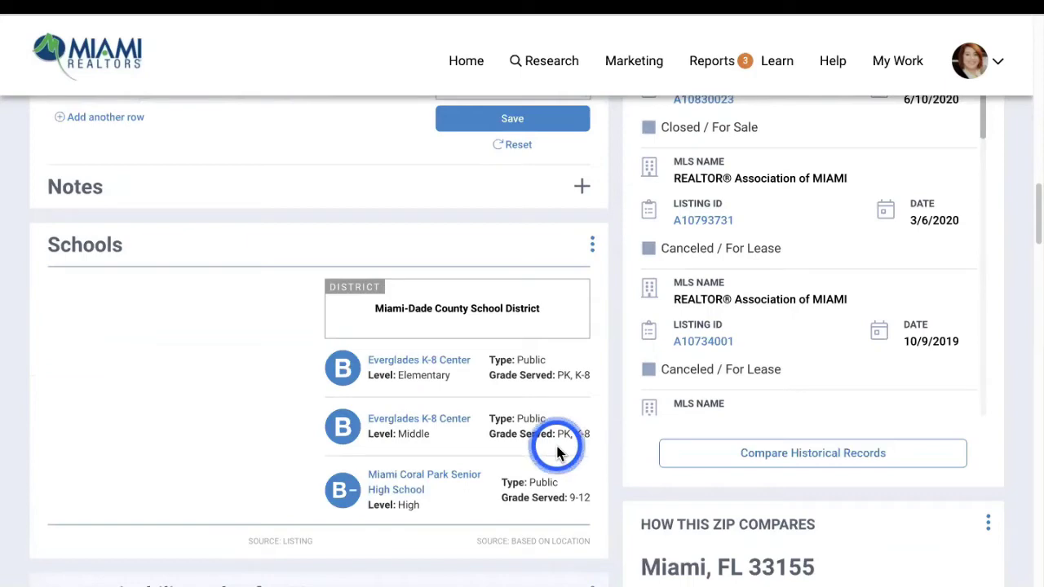
{"action": "scroll", "coordinate": [534, 450], "scroll_direction": "down", "scroll_amount": 3}
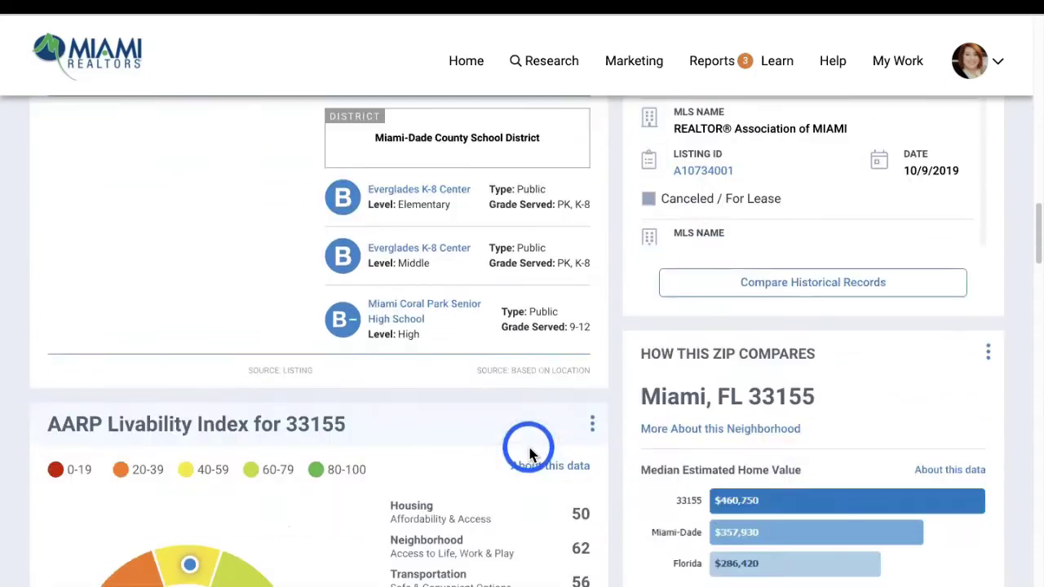
{"action": "scroll", "coordinate": [530, 451], "scroll_direction": "down", "scroll_amount": 3}
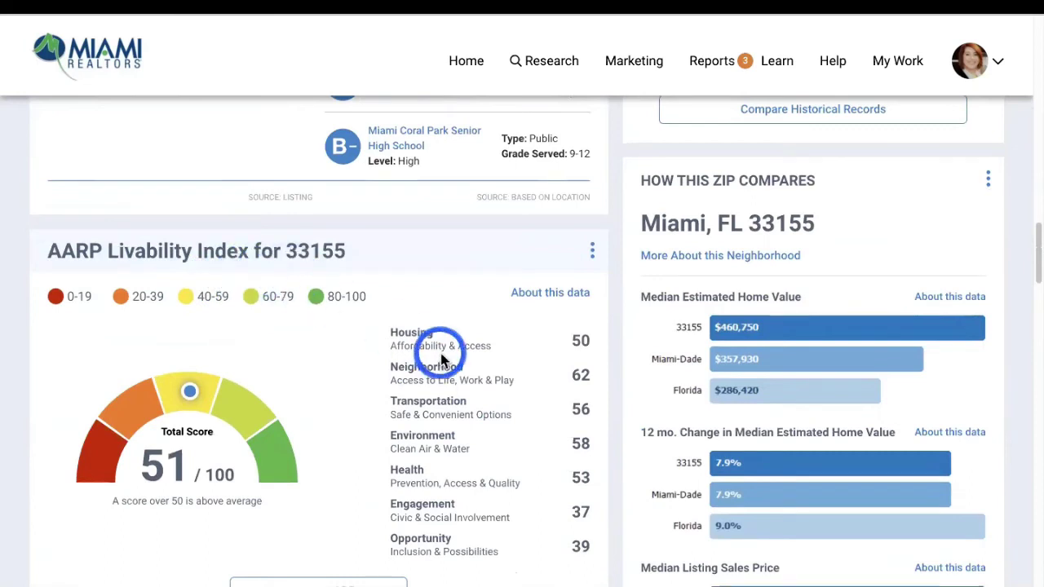
{"action": "scroll", "coordinate": [440, 359], "scroll_direction": "down", "scroll_amount": 2}
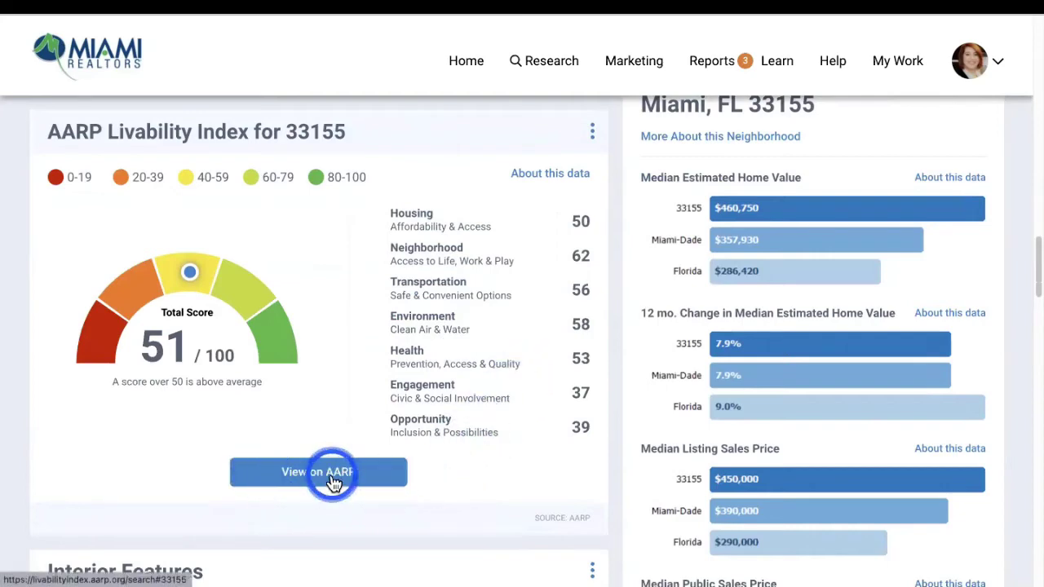
{"action": "scroll", "coordinate": [344, 484], "scroll_direction": "down", "scroll_amount": 4}
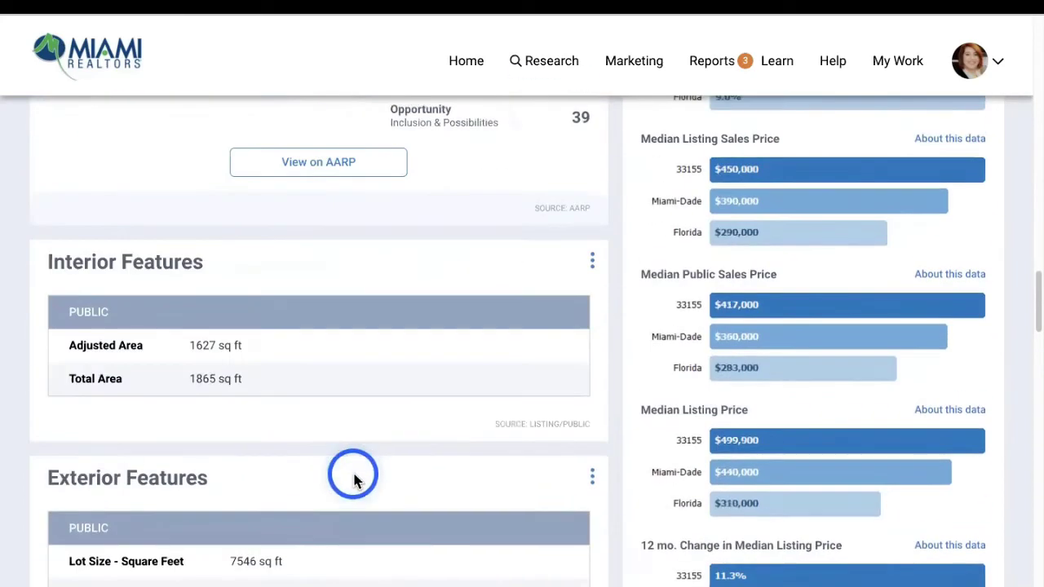
{"action": "scroll", "coordinate": [171, 454], "scroll_direction": "down", "scroll_amount": 5}
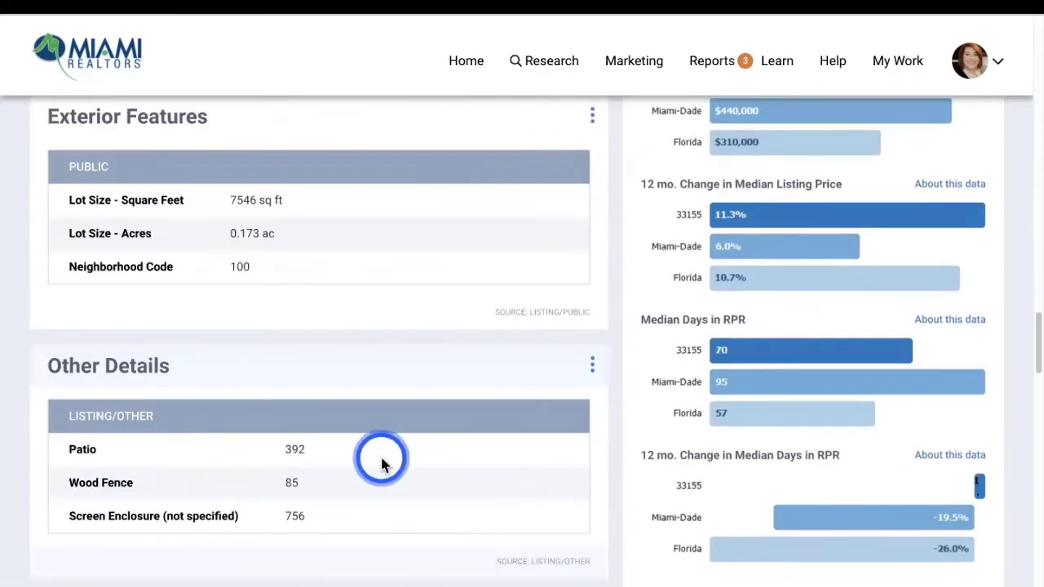
{"action": "scroll", "coordinate": [114, 388], "scroll_direction": "down", "scroll_amount": 4}
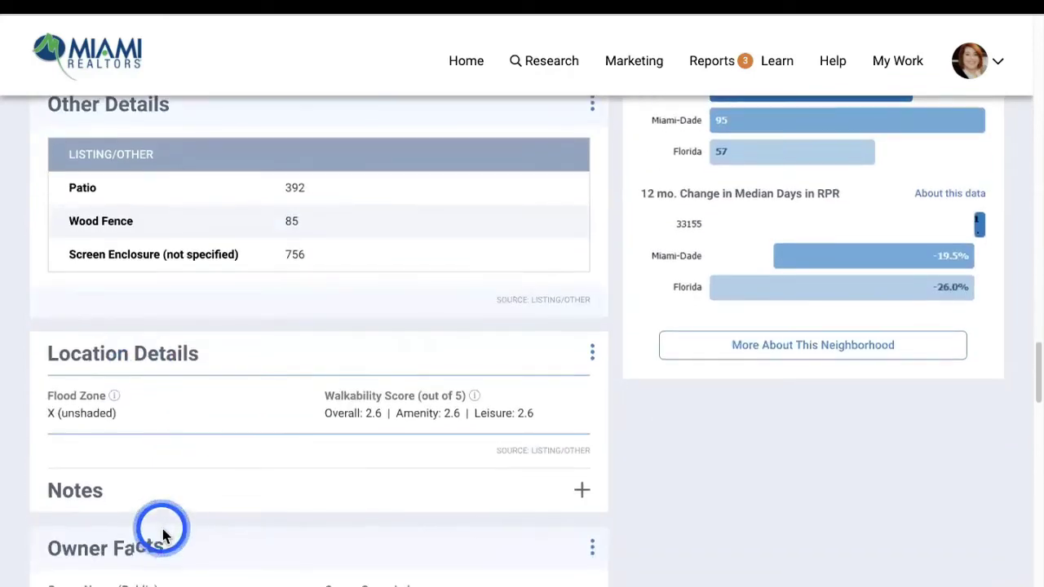
{"action": "scroll", "coordinate": [163, 530], "scroll_direction": "down", "scroll_amount": 1}
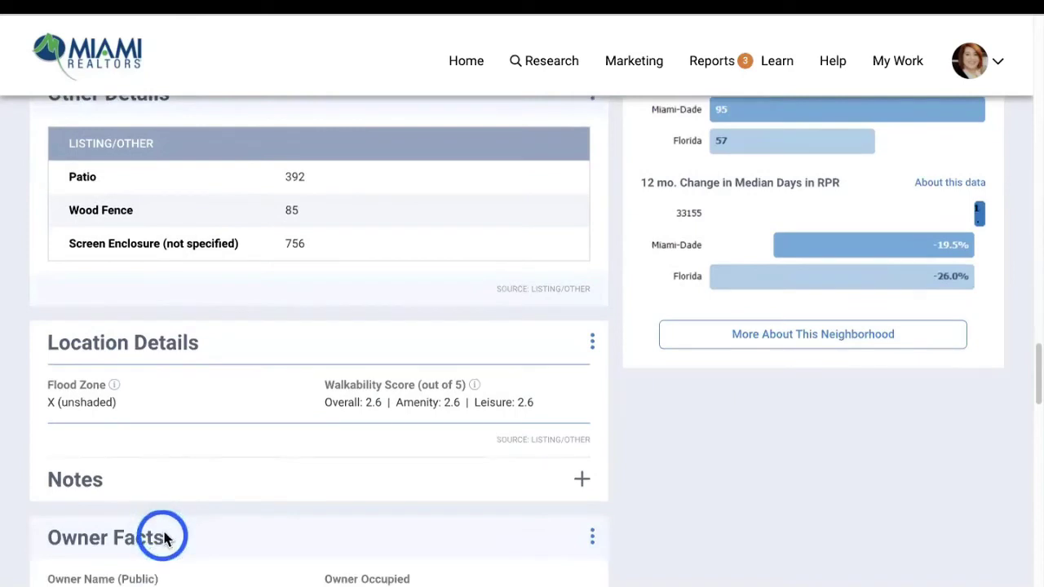
{"action": "scroll", "coordinate": [163, 538], "scroll_direction": "down", "scroll_amount": 3}
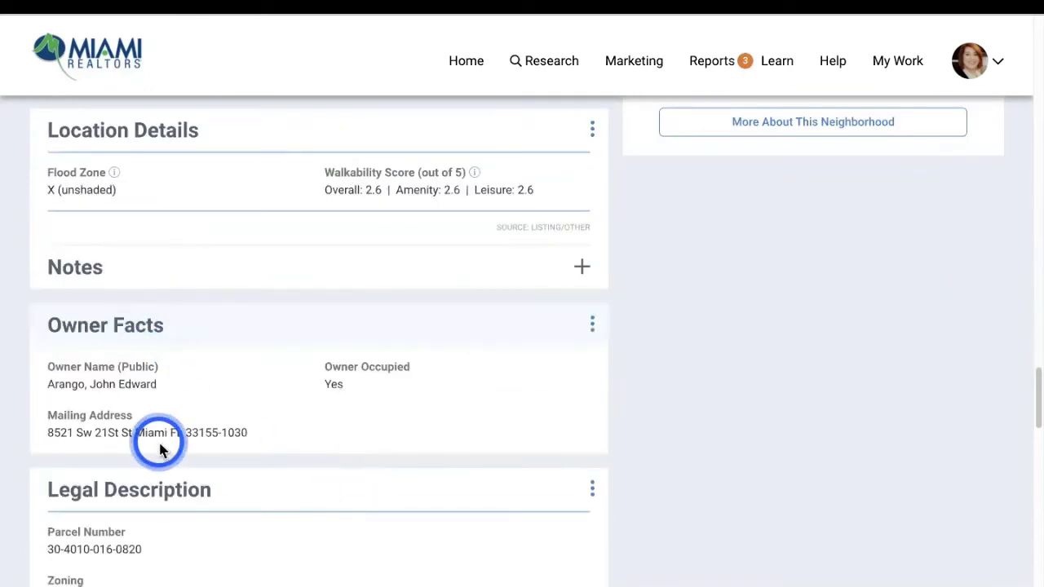
{"action": "scroll", "coordinate": [159, 446], "scroll_direction": "down", "scroll_amount": 3}
{"action": "scroll", "coordinate": [155, 479], "scroll_direction": "down", "scroll_amount": 5}
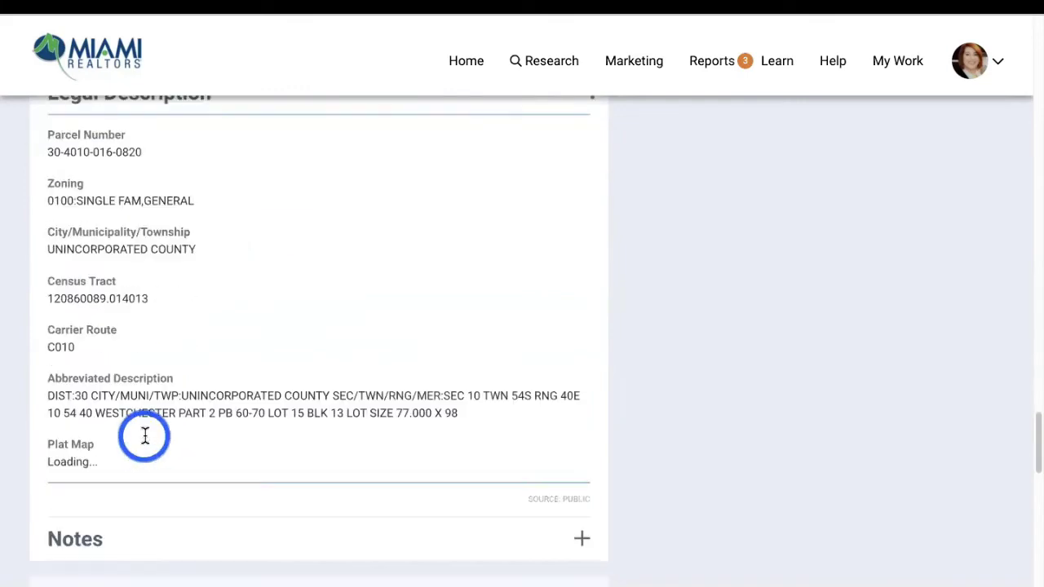
{"action": "scroll", "coordinate": [212, 366], "scroll_direction": "down", "scroll_amount": 8}
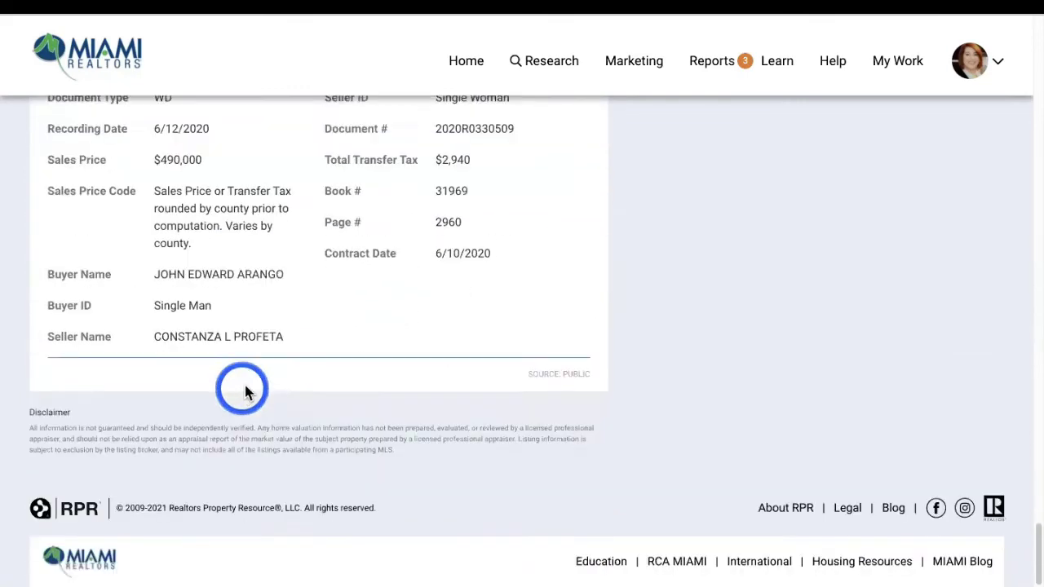
{"action": "scroll", "coordinate": [427, 354], "scroll_direction": "up", "scroll_amount": 3}
{"action": "scroll", "coordinate": [477, 347], "scroll_direction": "up", "scroll_amount": 20}
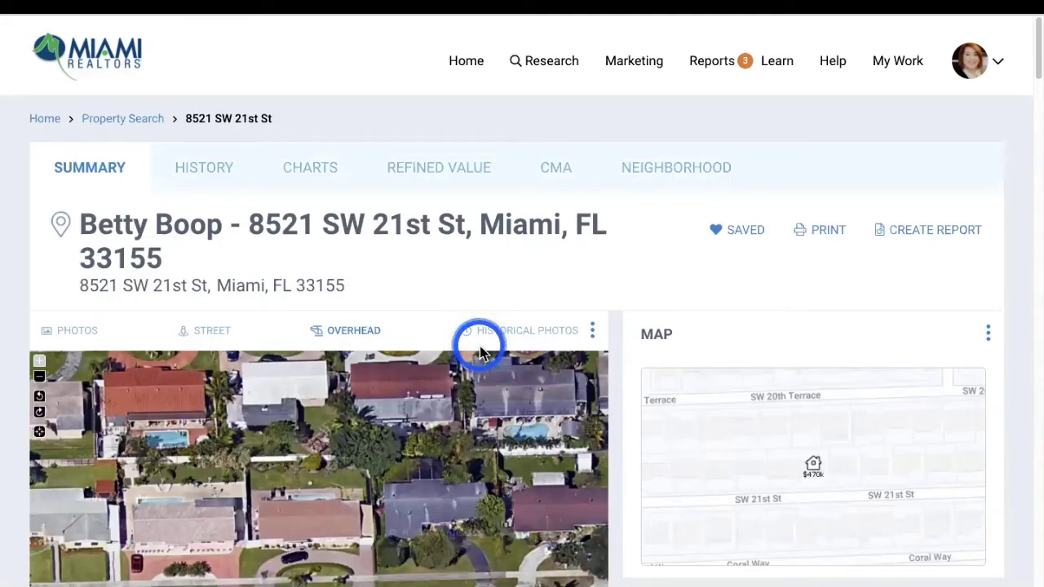
Launch Analyze Property, then view the Photos and Seller's Proceeds tabs under My Updates
{"action": "scroll", "coordinate": [824, 408], "scroll_direction": "down", "scroll_amount": 5}
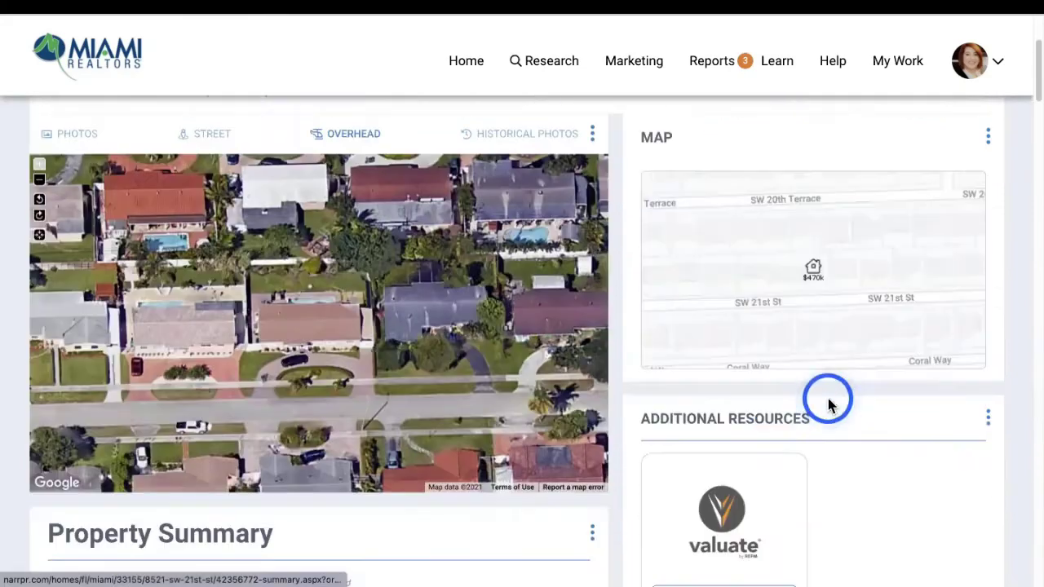
{"action": "left_click", "coordinate": [722, 341]}
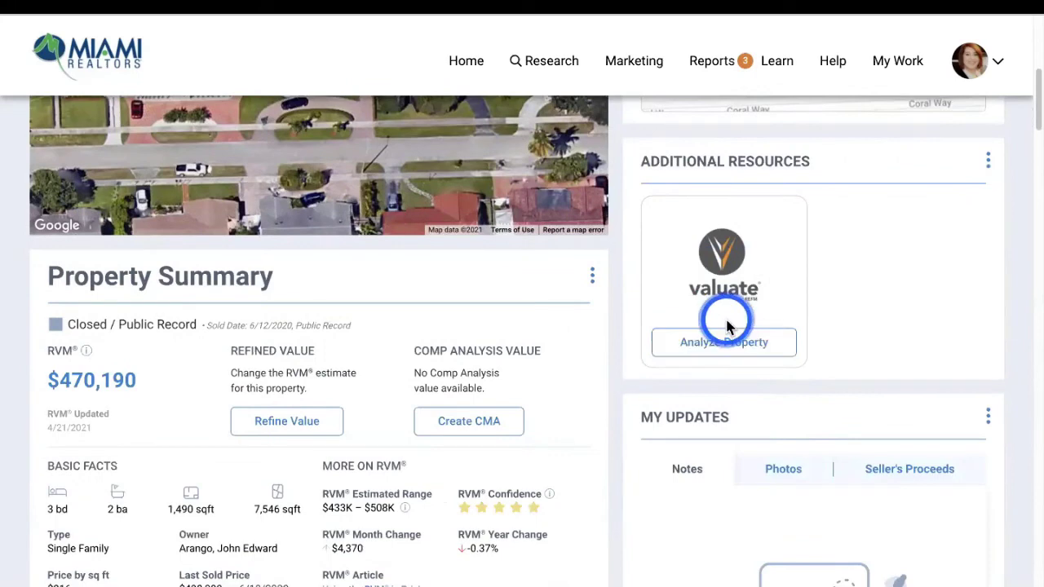
{"action": "scroll", "coordinate": [775, 324], "scroll_direction": "down", "scroll_amount": 1}
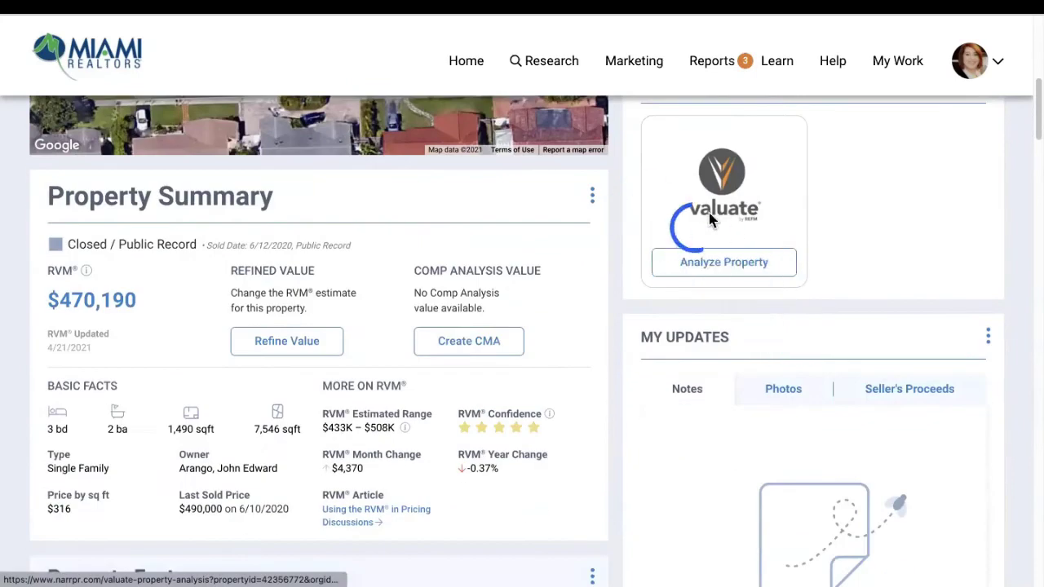
{"action": "scroll", "coordinate": [734, 218], "scroll_direction": "down", "scroll_amount": 1}
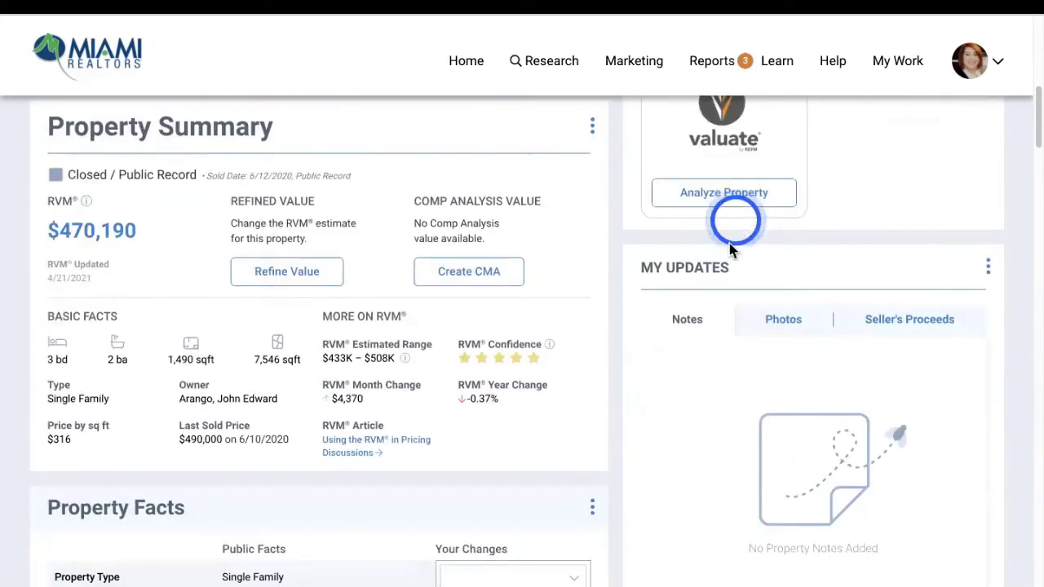
{"action": "left_click", "coordinate": [786, 331]}
{"action": "left_click", "coordinate": [907, 320]}
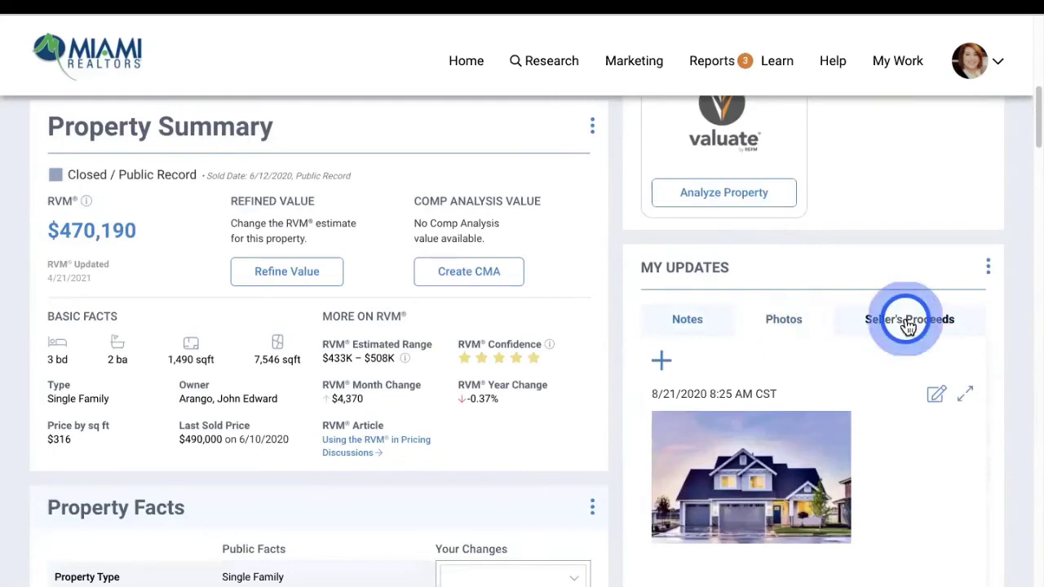
{"action": "scroll", "coordinate": [880, 330], "scroll_direction": "down", "scroll_amount": 1}
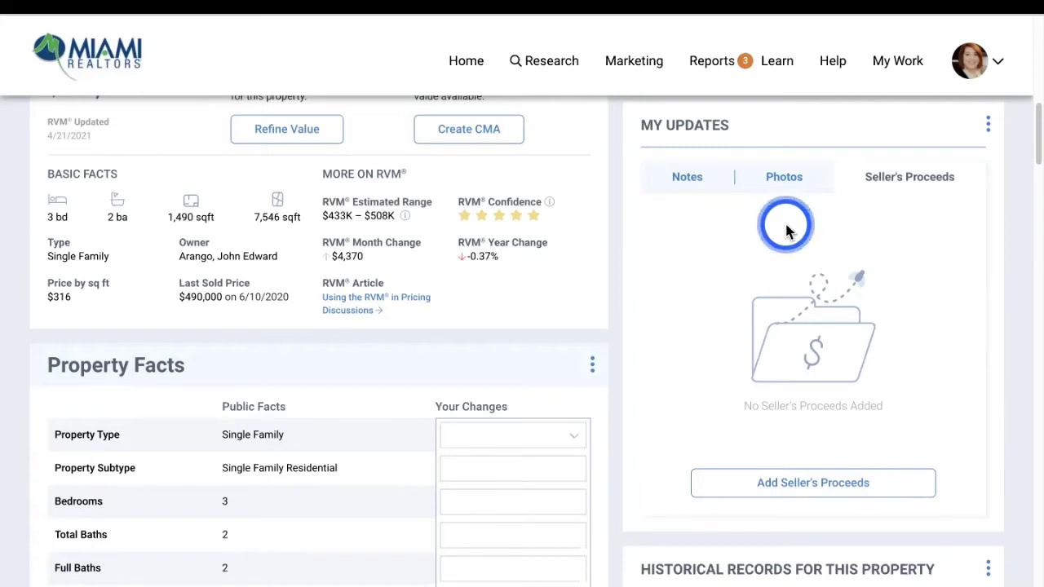
Scroll through Historical Records and the page, then switch to the HISTORY tab
{"action": "scroll", "coordinate": [820, 354], "scroll_direction": "down", "scroll_amount": 5}
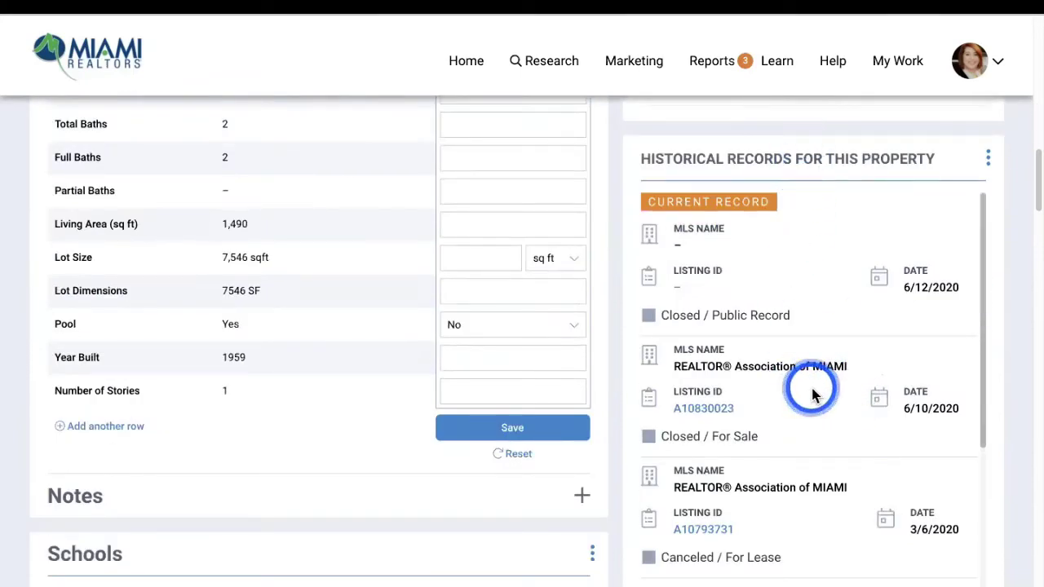
{"action": "scroll", "coordinate": [857, 421], "scroll_direction": "down", "scroll_amount": 5}
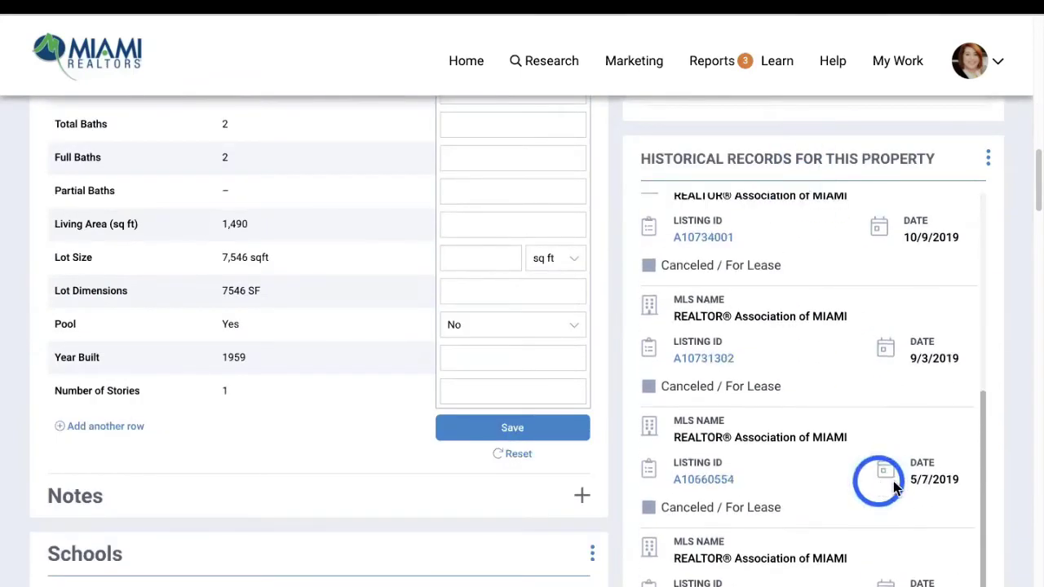
{"action": "scroll", "coordinate": [1003, 494], "scroll_direction": "down", "scroll_amount": 6}
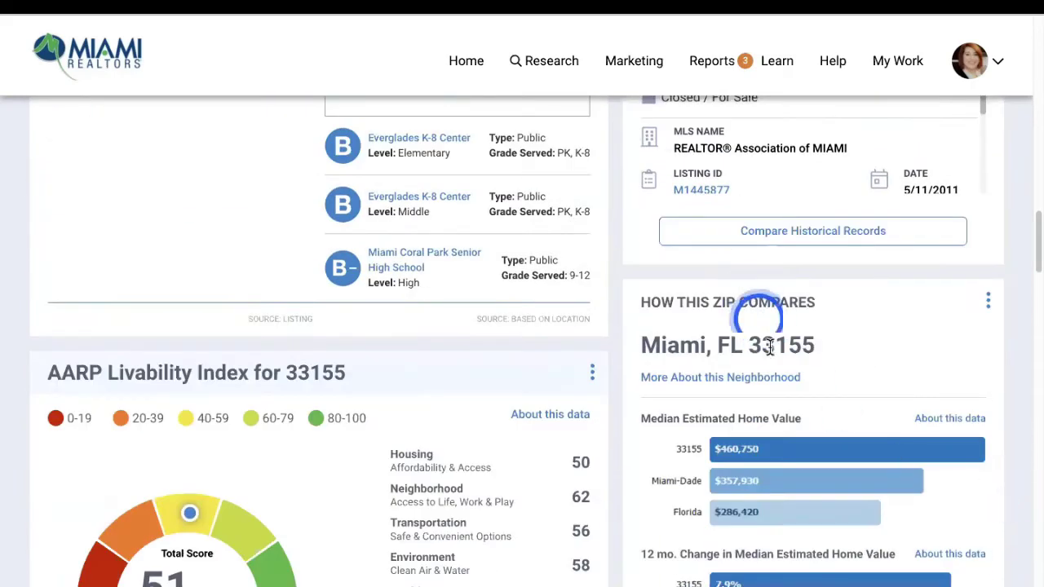
{"action": "scroll", "coordinate": [887, 480], "scroll_direction": "down", "scroll_amount": 4}
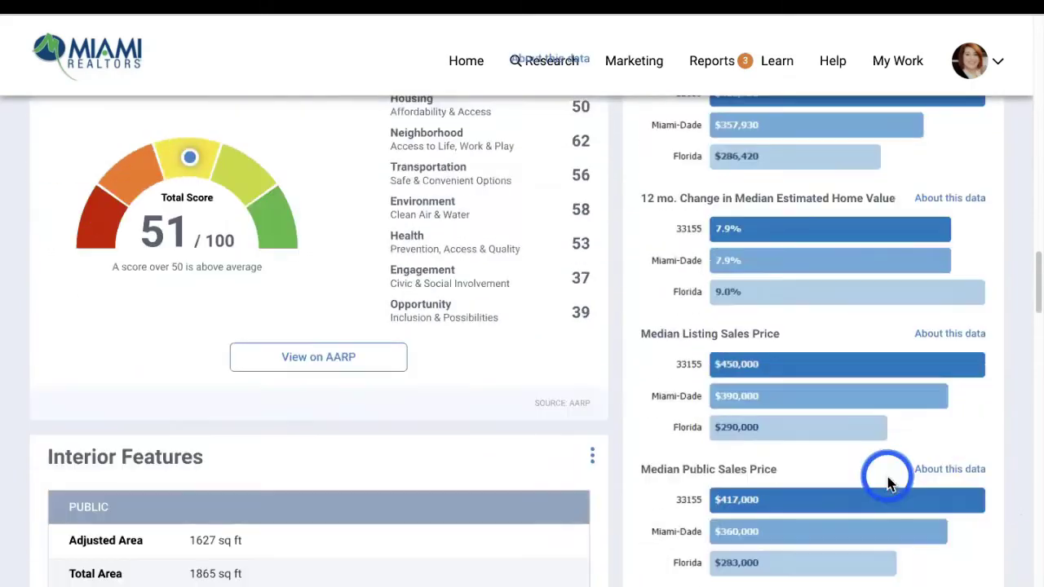
{"action": "scroll", "coordinate": [889, 483], "scroll_direction": "down", "scroll_amount": 10}
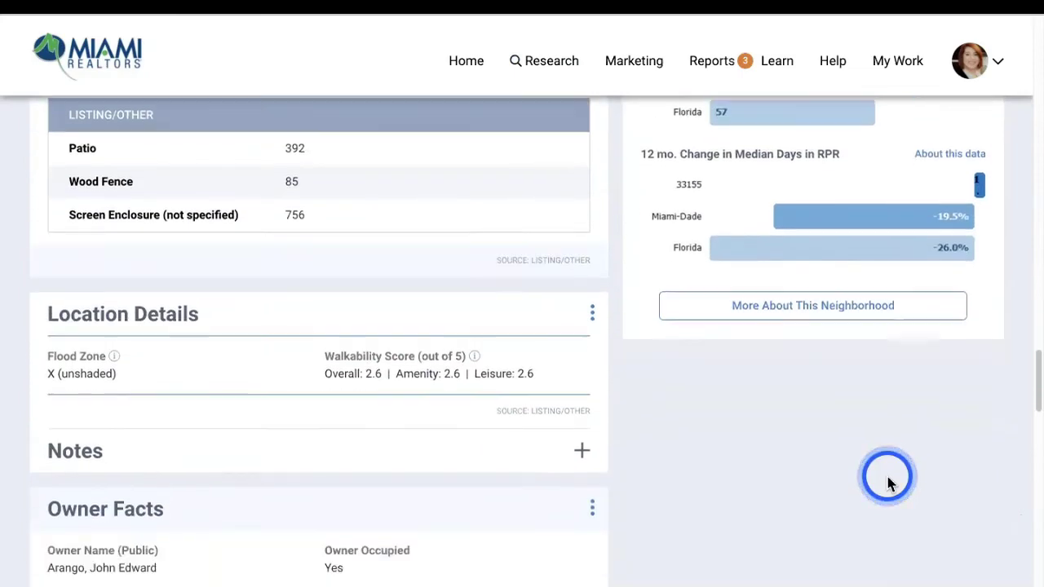
{"action": "scroll", "coordinate": [889, 481], "scroll_direction": "up", "scroll_amount": 20}
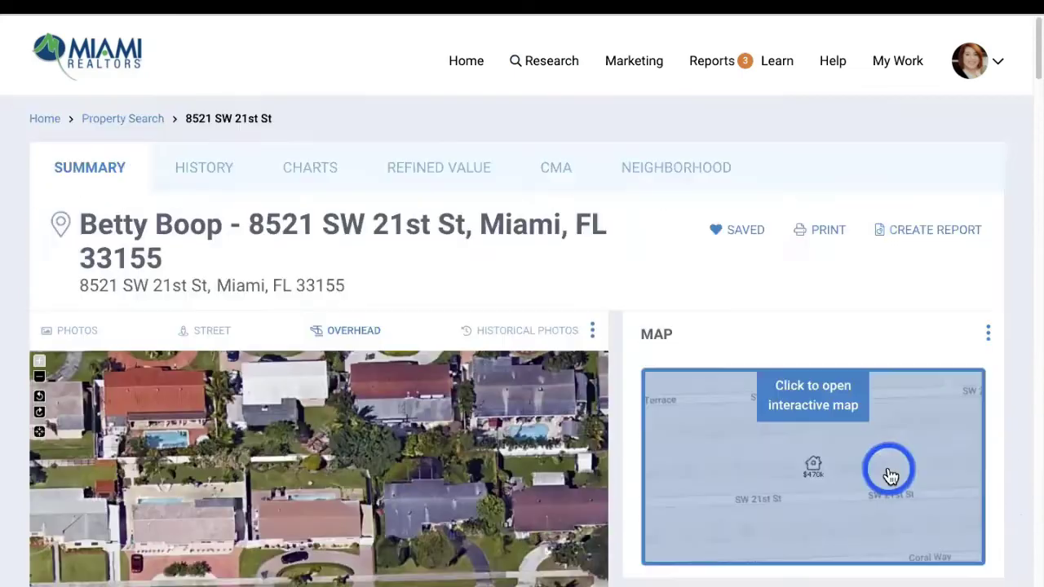
{"action": "left_click", "coordinate": [212, 174]}
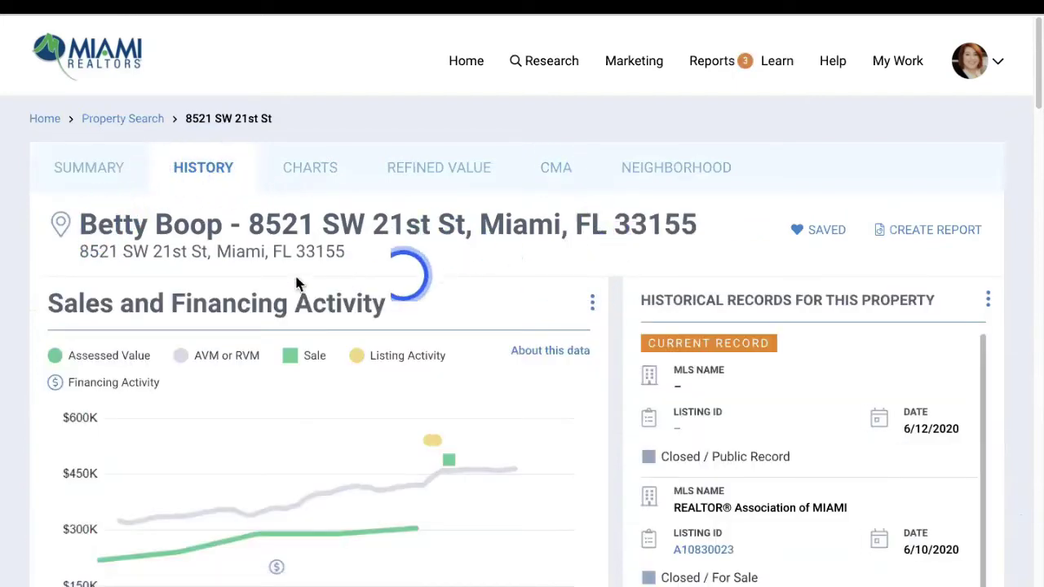
Review the sales chart, historical records and Prior Sales table, then switch to CHARTS
{"action": "scroll", "coordinate": [60, 226], "scroll_direction": "down", "scroll_amount": 1}
{"action": "scroll", "coordinate": [364, 250], "scroll_direction": "down", "scroll_amount": 2}
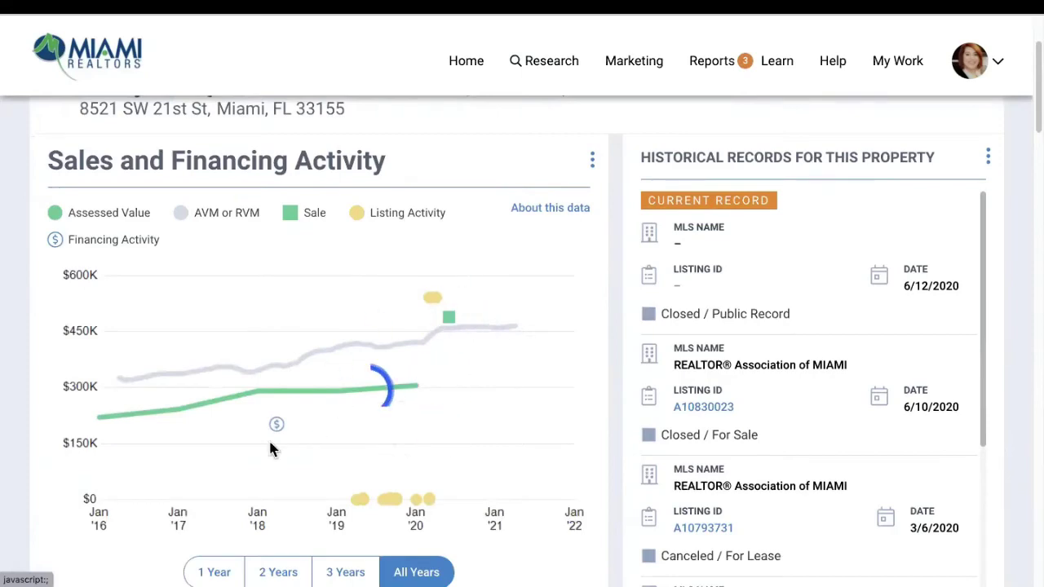
{"action": "scroll", "coordinate": [181, 410], "scroll_direction": "down", "scroll_amount": 3}
{"action": "scroll", "coordinate": [168, 432], "scroll_direction": "down", "scroll_amount": 1}
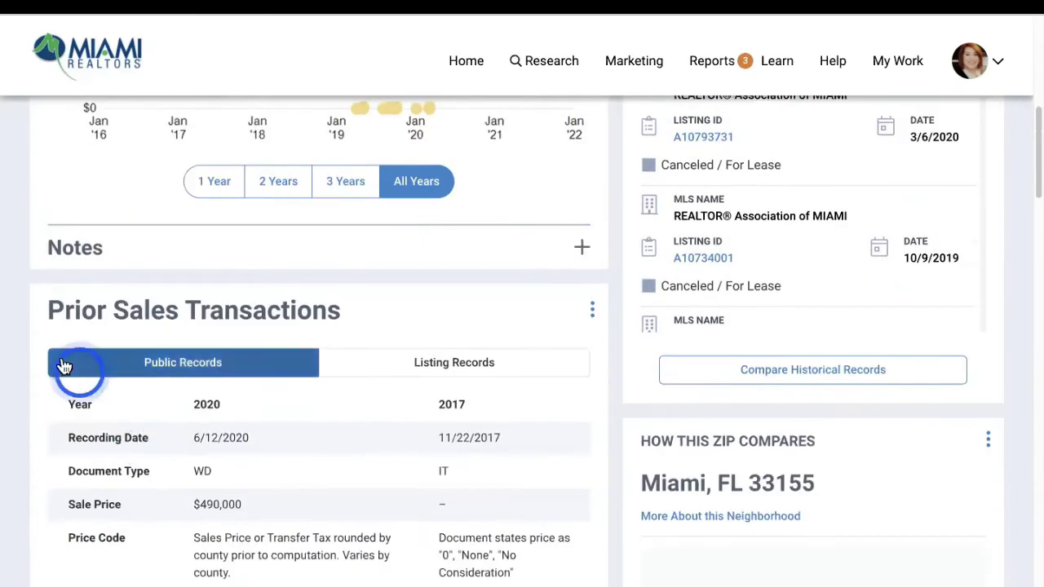
{"action": "scroll", "coordinate": [432, 392], "scroll_direction": "down", "scroll_amount": 1}
{"action": "scroll", "coordinate": [435, 424], "scroll_direction": "down", "scroll_amount": 12}
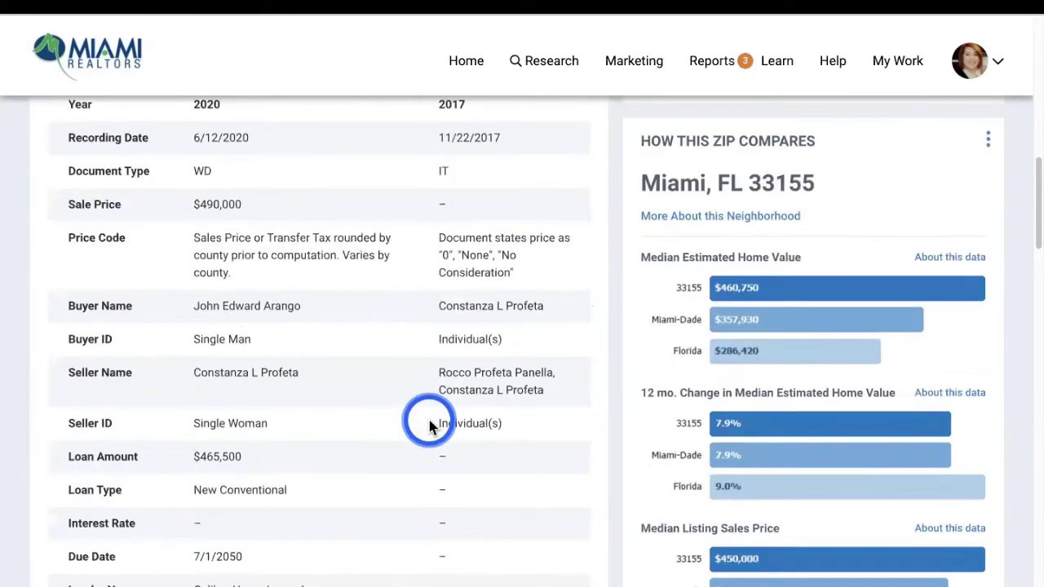
{"action": "scroll", "coordinate": [431, 425], "scroll_direction": "down", "scroll_amount": 7}
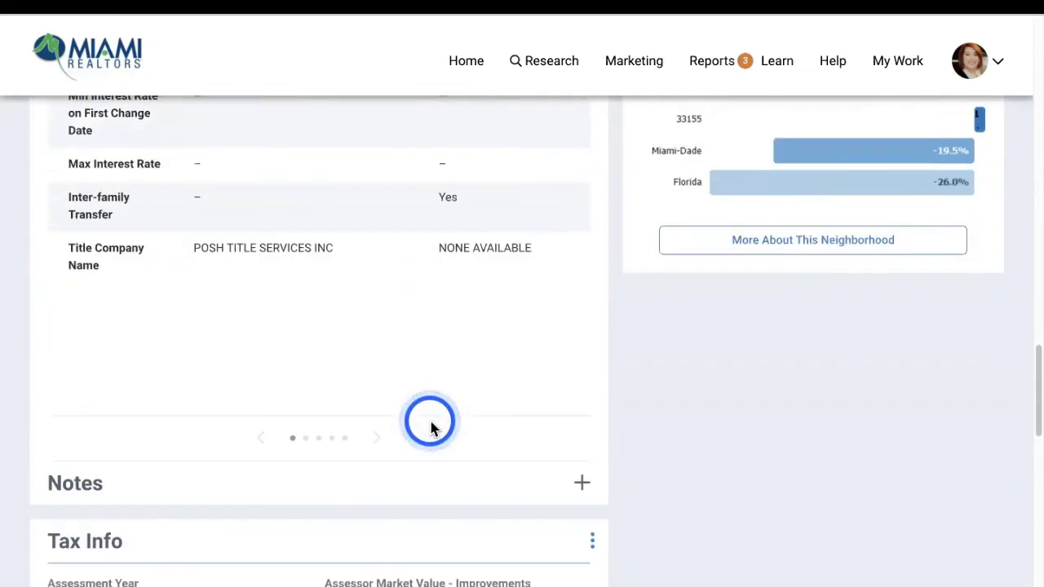
{"action": "scroll", "coordinate": [234, 461], "scroll_direction": "down", "scroll_amount": 2}
{"action": "scroll", "coordinate": [233, 457], "scroll_direction": "down", "scroll_amount": 4}
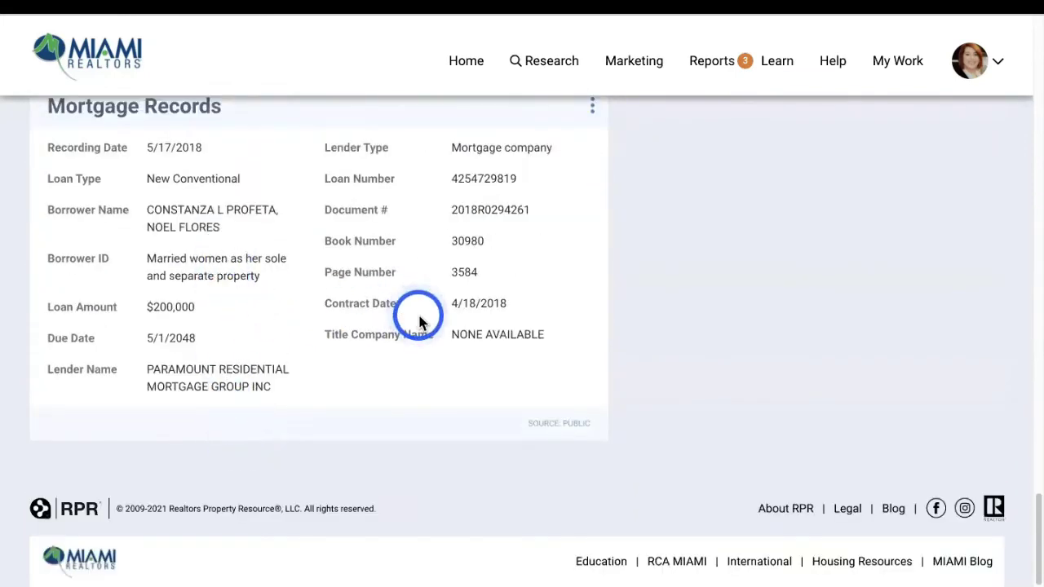
{"action": "scroll", "coordinate": [419, 319], "scroll_direction": "up", "scroll_amount": 10}
{"action": "scroll", "coordinate": [440, 318], "scroll_direction": "up", "scroll_amount": 12}
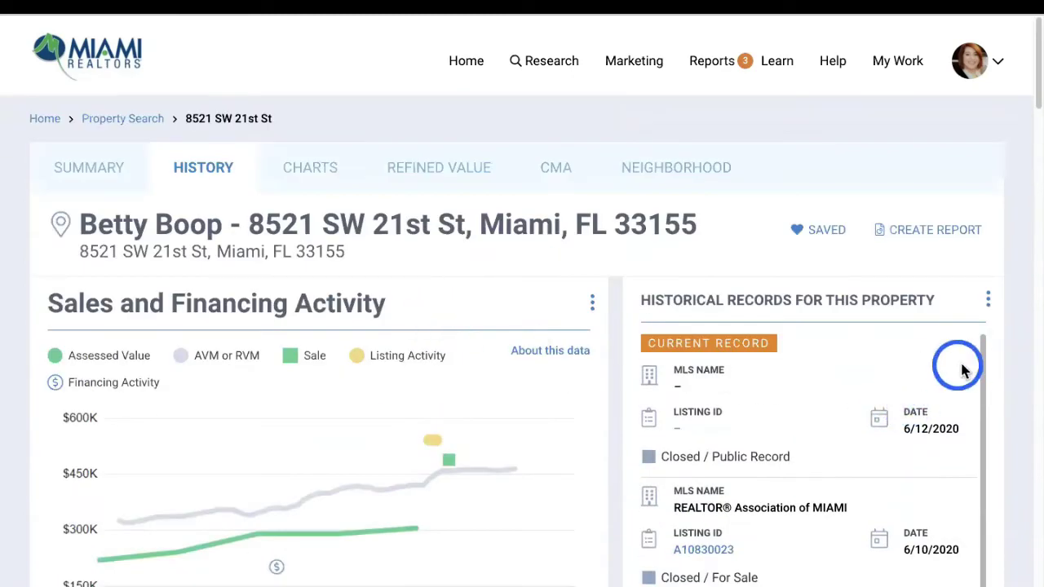
{"action": "scroll", "coordinate": [962, 371], "scroll_direction": "down", "scroll_amount": 8}
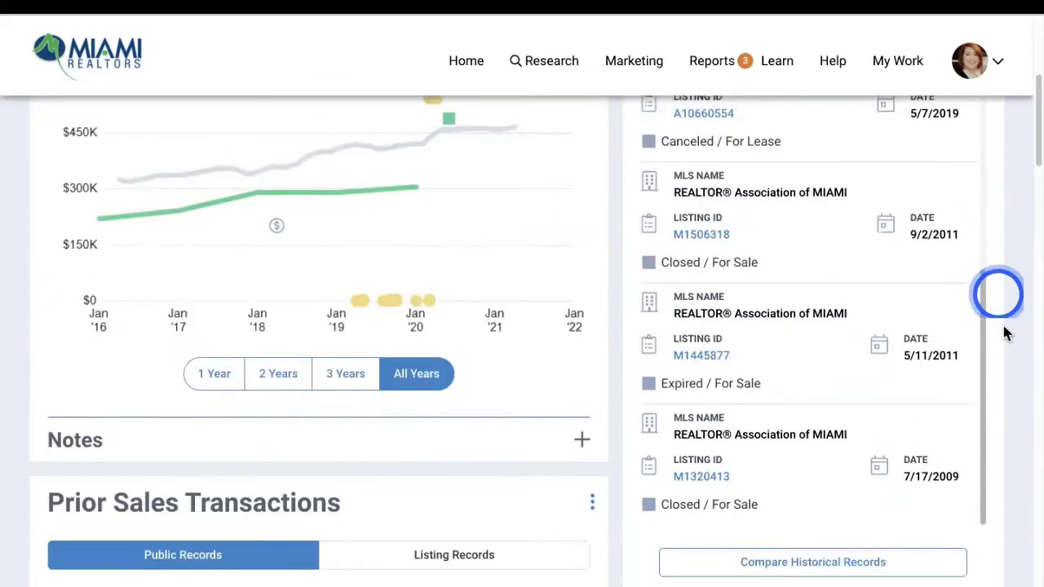
{"action": "scroll", "coordinate": [1001, 336], "scroll_direction": "down", "scroll_amount": 6}
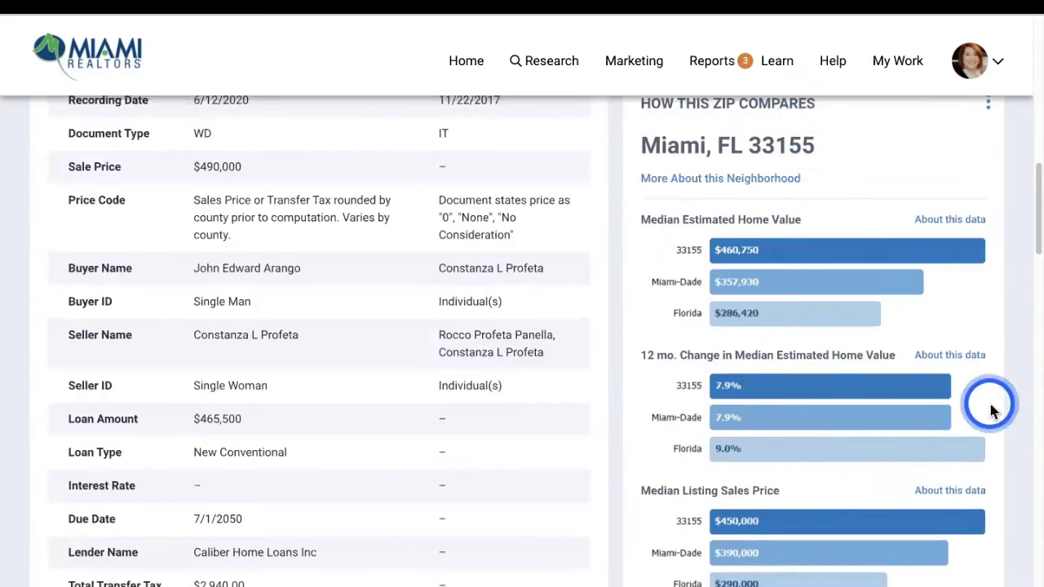
{"action": "scroll", "coordinate": [991, 410], "scroll_direction": "down", "scroll_amount": 10}
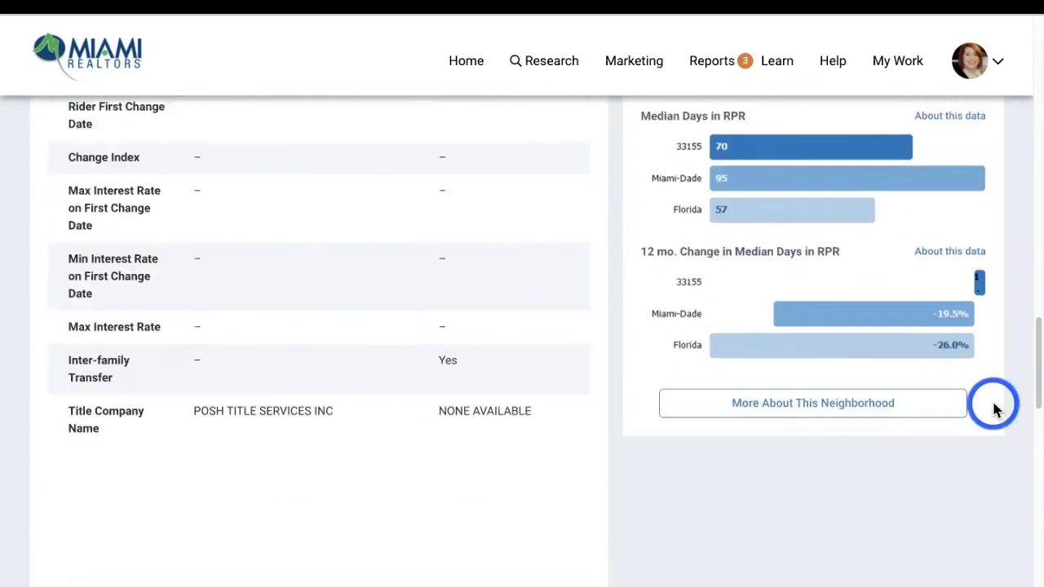
{"action": "scroll", "coordinate": [993, 408], "scroll_direction": "up", "scroll_amount": 15}
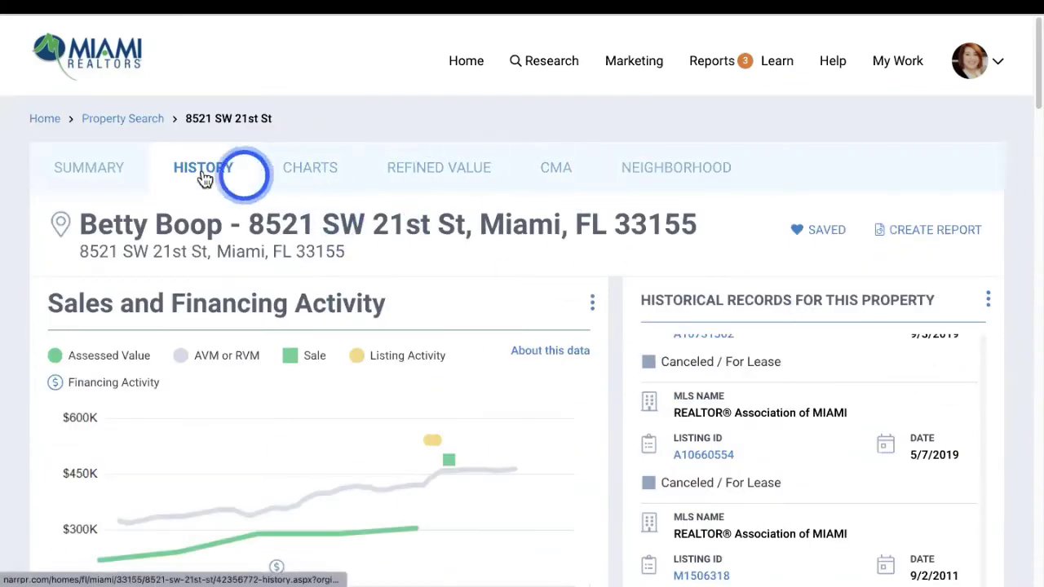
{"action": "left_click", "coordinate": [300, 186]}
Scroll the charts from Median Estimated Home Value to Age Range of Homes Sold, then open REFINED VALUE
{"action": "scroll", "coordinate": [342, 345], "scroll_direction": "down", "scroll_amount": 1}
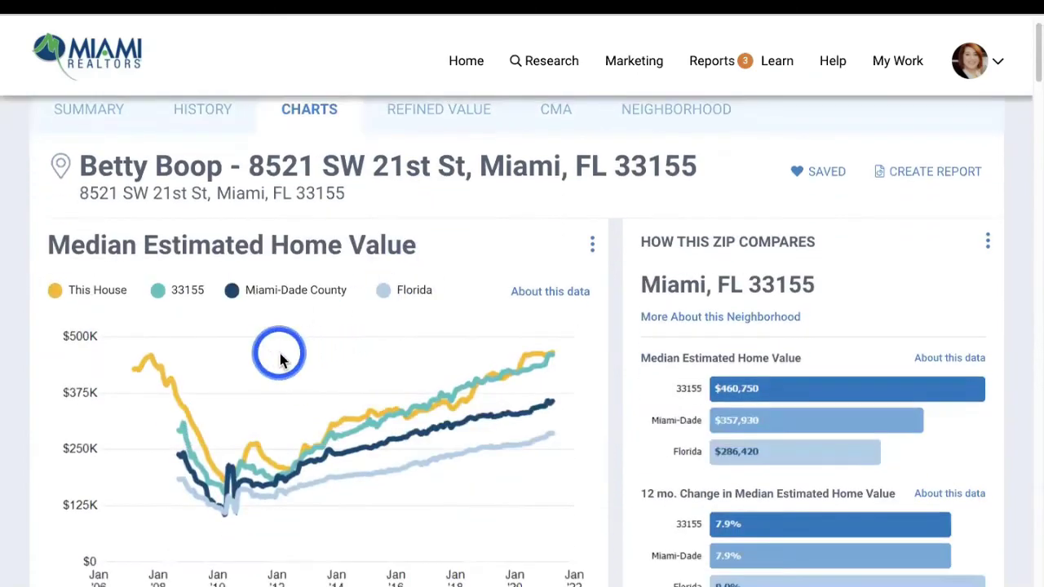
{"action": "scroll", "coordinate": [289, 343], "scroll_direction": "down", "scroll_amount": 1}
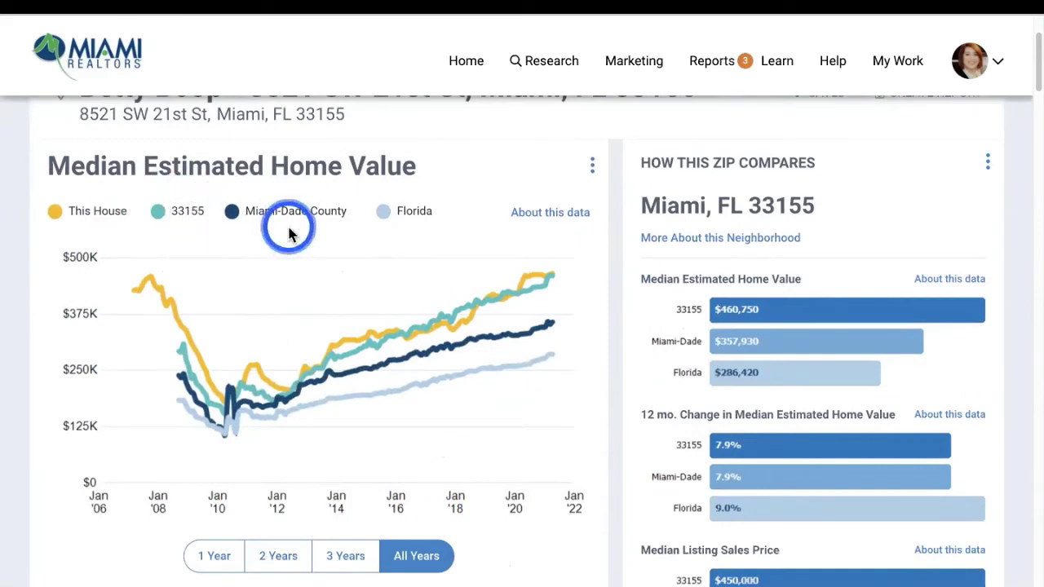
{"action": "scroll", "coordinate": [406, 226], "scroll_direction": "down", "scroll_amount": 3}
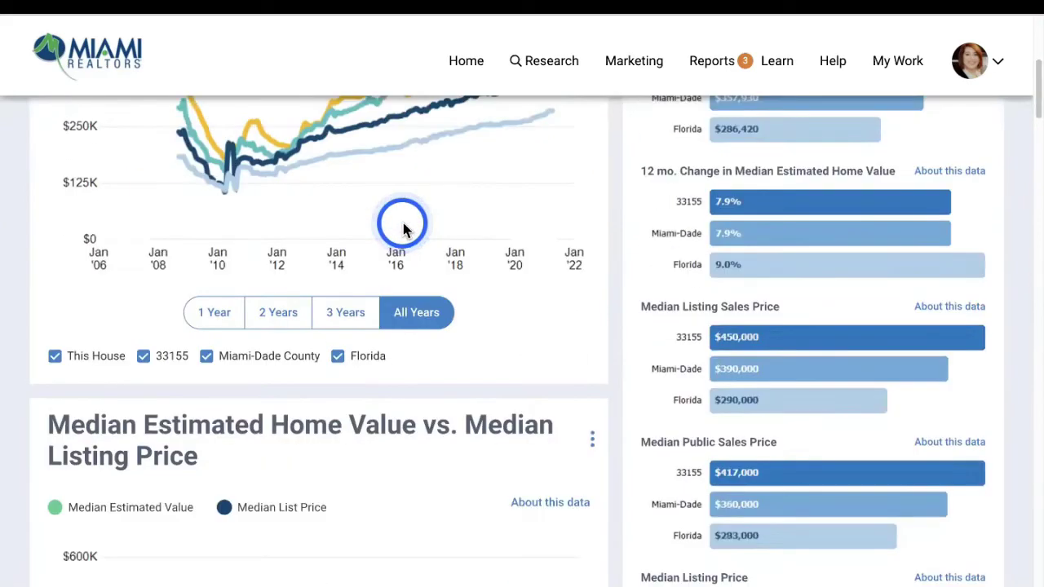
{"action": "scroll", "coordinate": [403, 229], "scroll_direction": "down", "scroll_amount": 3}
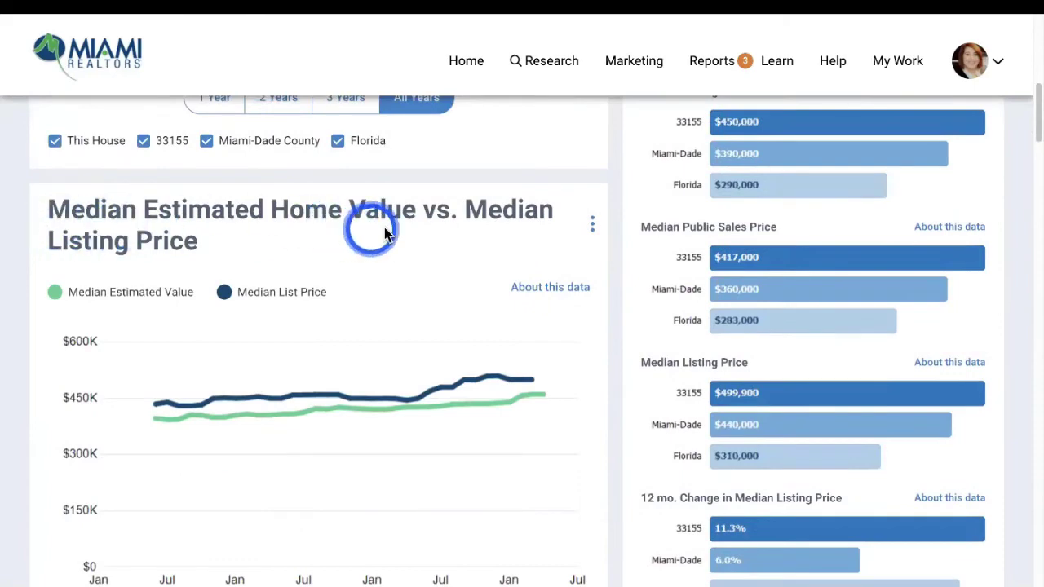
{"action": "scroll", "coordinate": [269, 295], "scroll_direction": "down", "scroll_amount": 5}
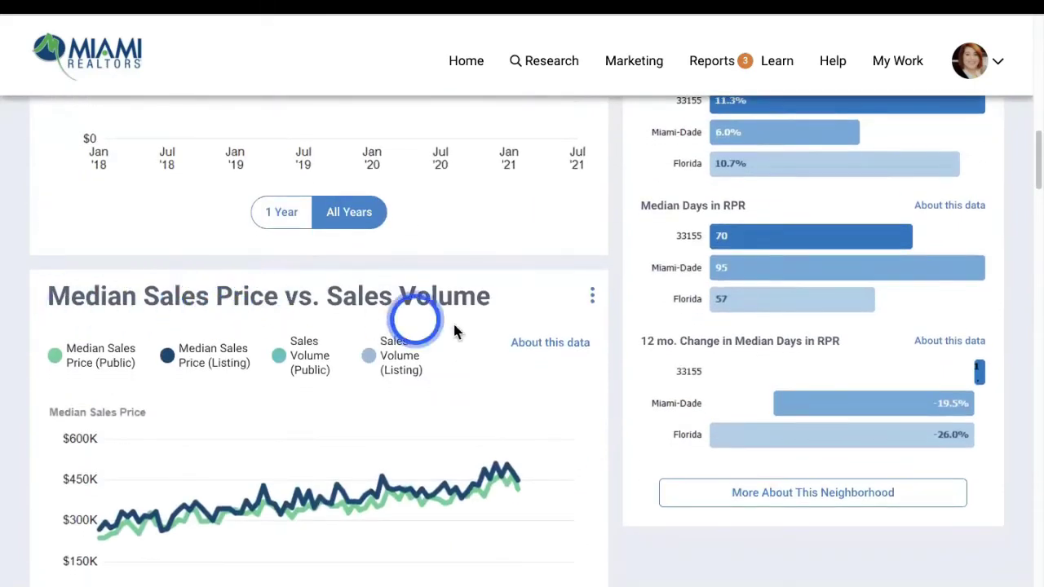
{"action": "scroll", "coordinate": [454, 326], "scroll_direction": "down", "scroll_amount": 10}
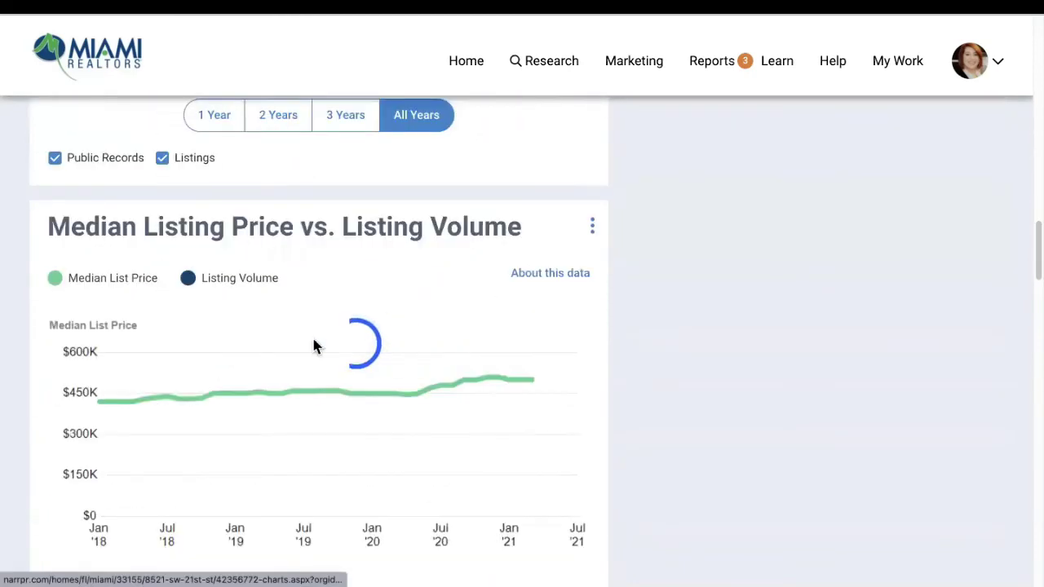
{"action": "scroll", "coordinate": [482, 259], "scroll_direction": "down", "scroll_amount": 3}
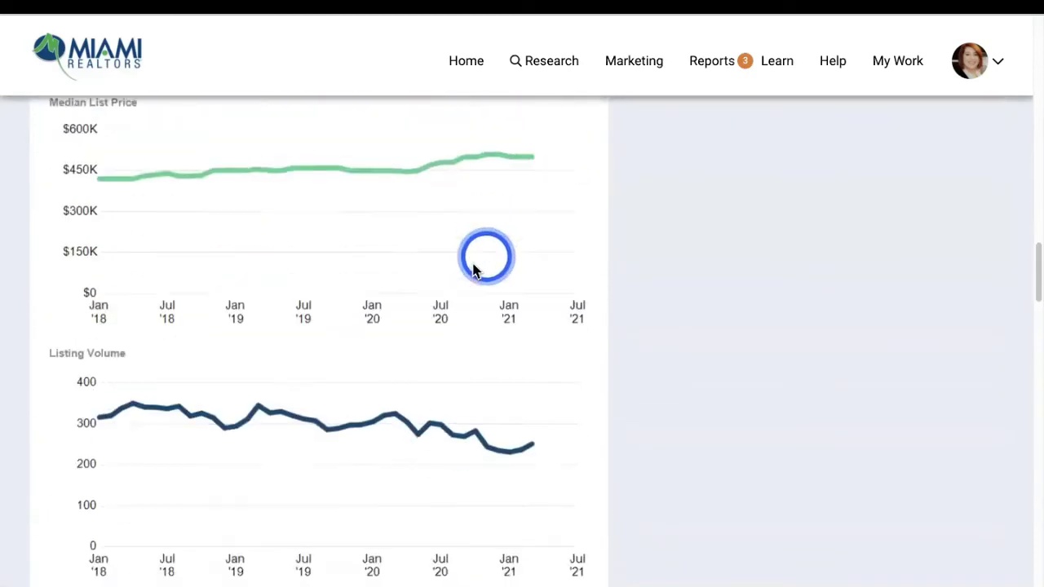
{"action": "scroll", "coordinate": [476, 269], "scroll_direction": "down", "scroll_amount": 9}
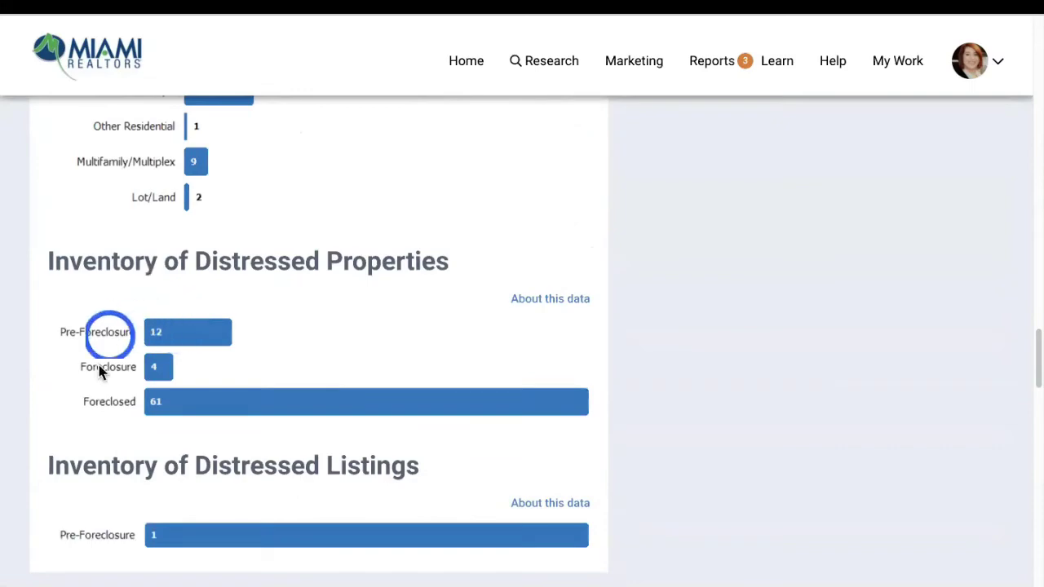
{"action": "scroll", "coordinate": [100, 371], "scroll_direction": "down", "scroll_amount": 6}
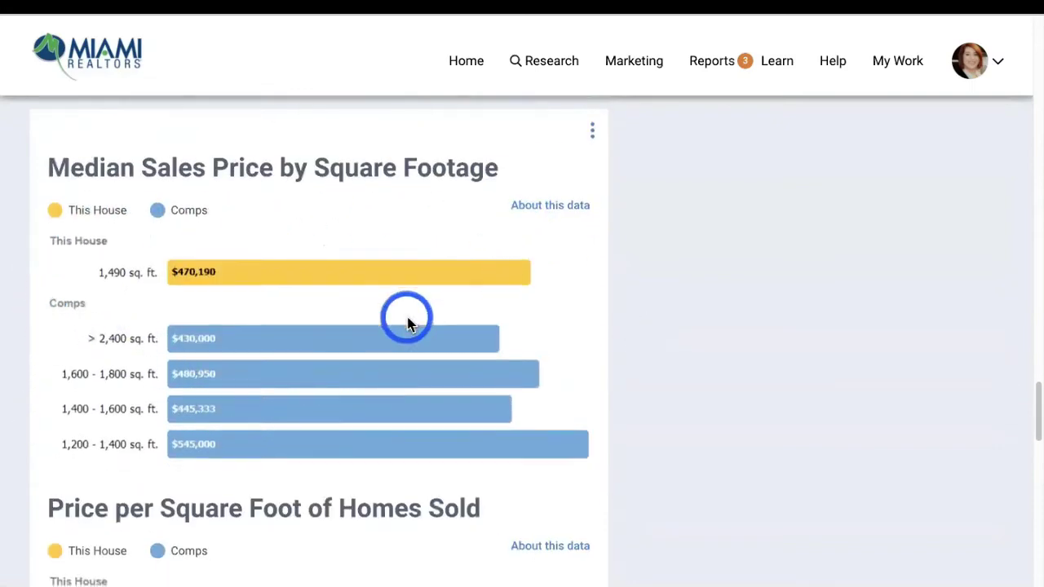
{"action": "scroll", "coordinate": [407, 322], "scroll_direction": "down", "scroll_amount": 3}
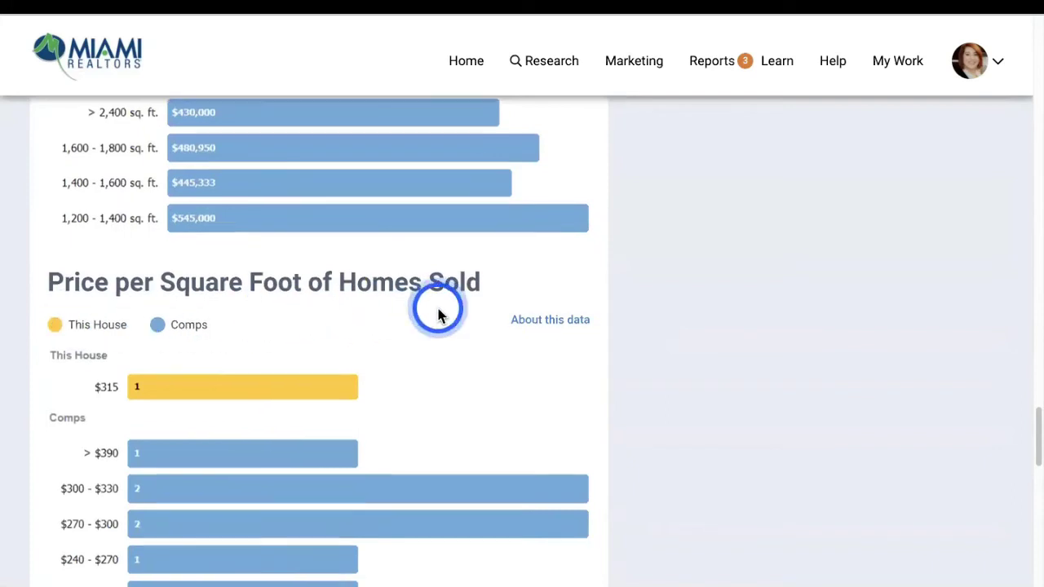
{"action": "scroll", "coordinate": [438, 315], "scroll_direction": "down", "scroll_amount": 4}
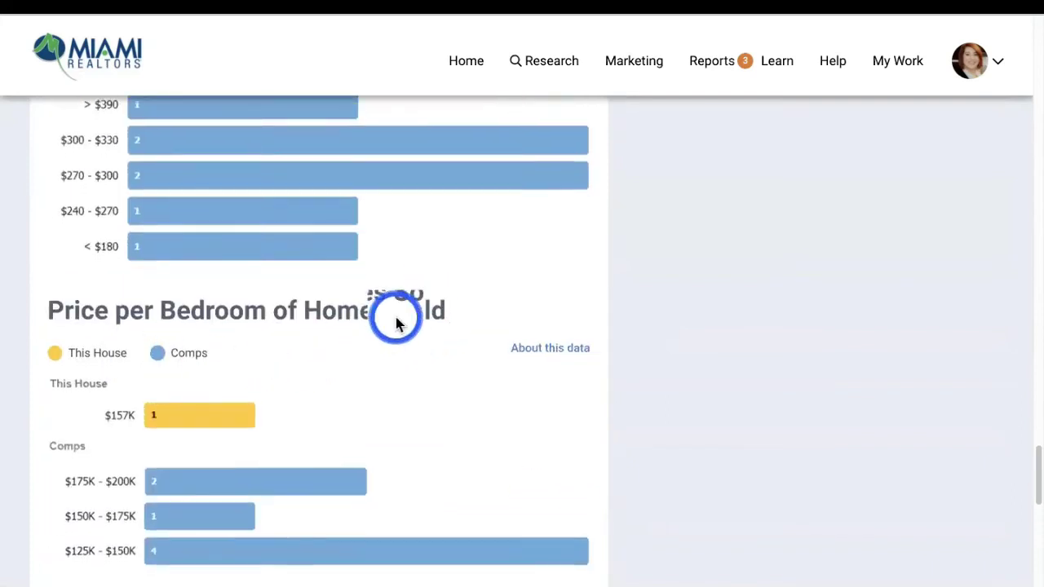
{"action": "scroll", "coordinate": [398, 324], "scroll_direction": "down", "scroll_amount": 5}
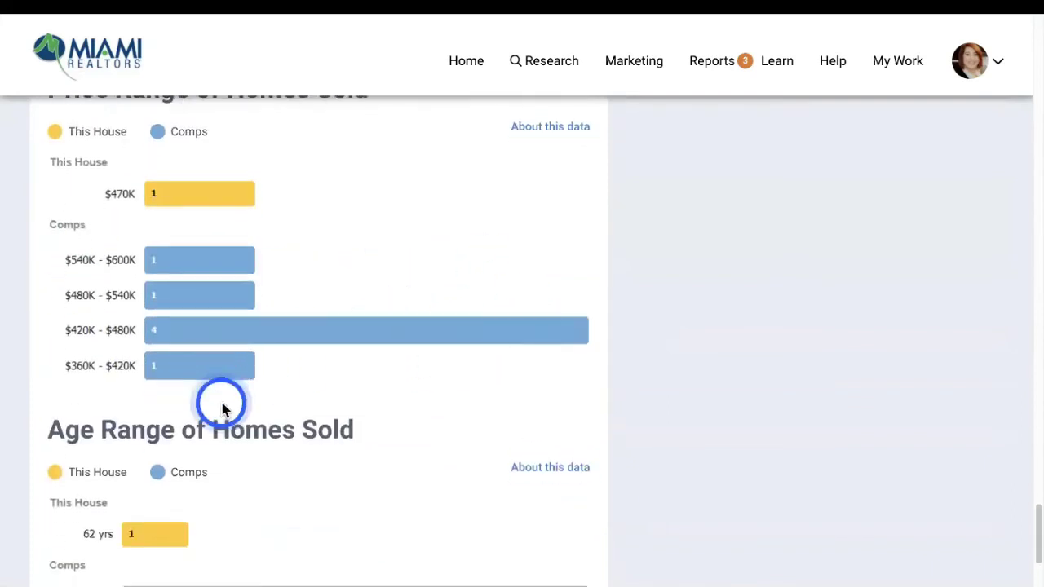
{"action": "scroll", "coordinate": [223, 408], "scroll_direction": "down", "scroll_amount": 2}
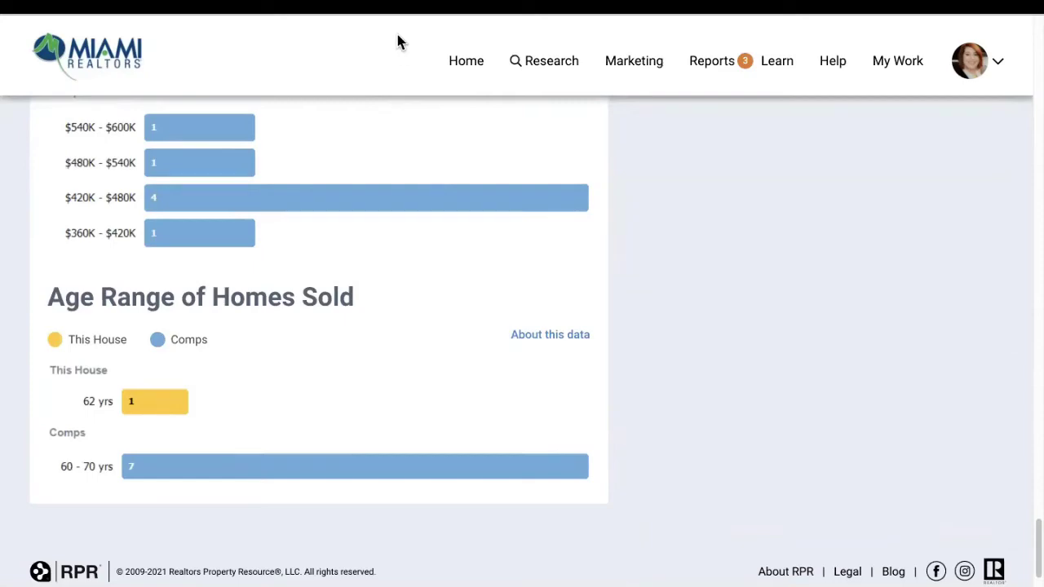
{"action": "scroll", "coordinate": [380, 249], "scroll_direction": "down", "scroll_amount": 10}
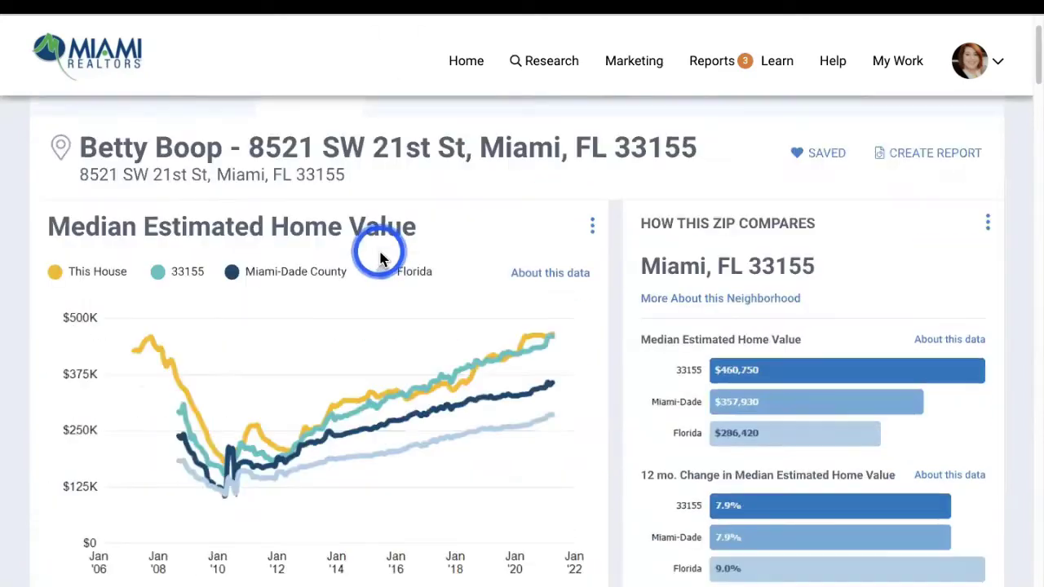
{"action": "scroll", "coordinate": [380, 250], "scroll_direction": "up", "scroll_amount": 2}
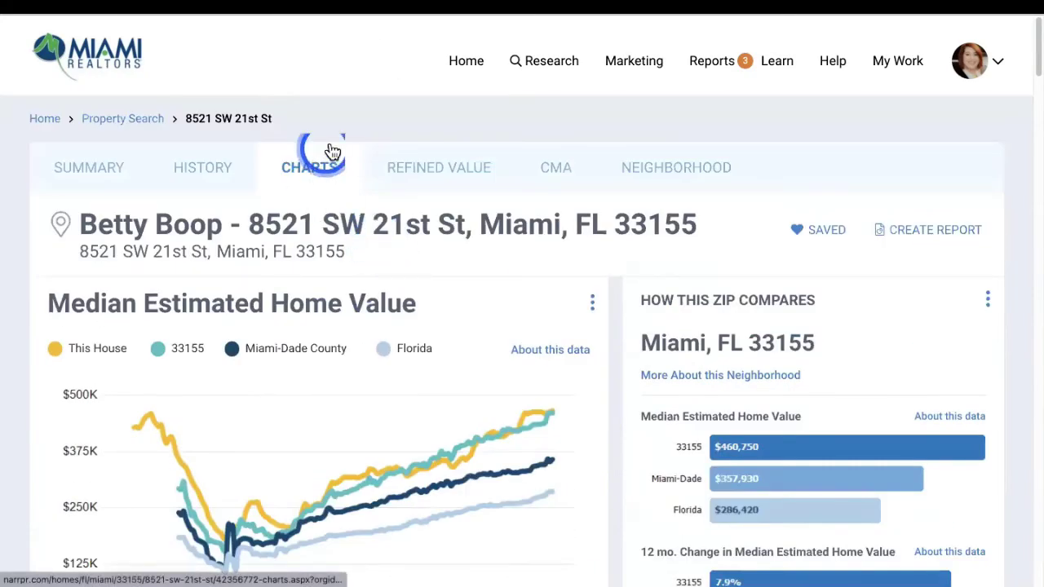
{"action": "left_click", "coordinate": [700, 157]}
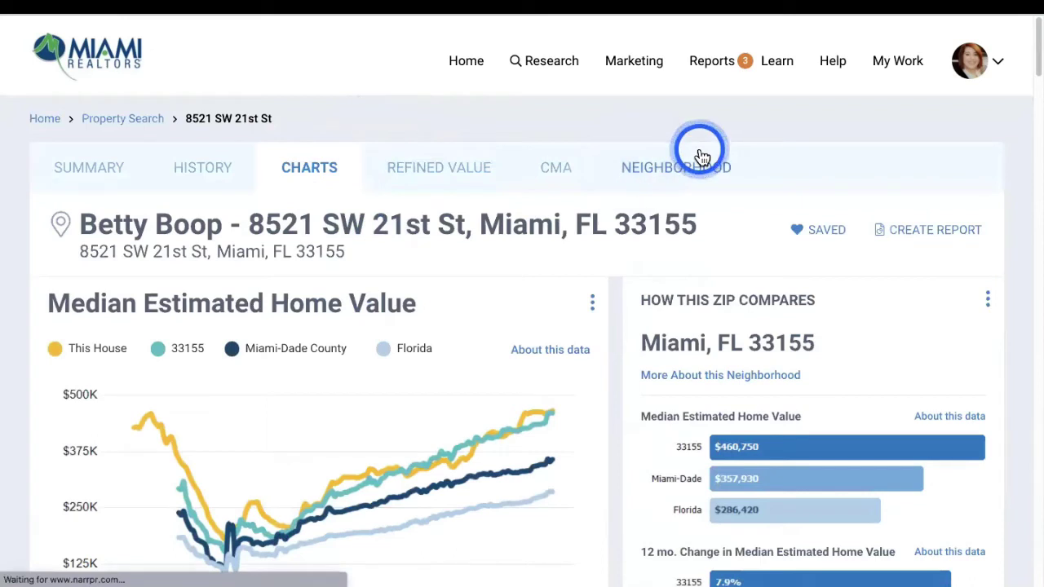
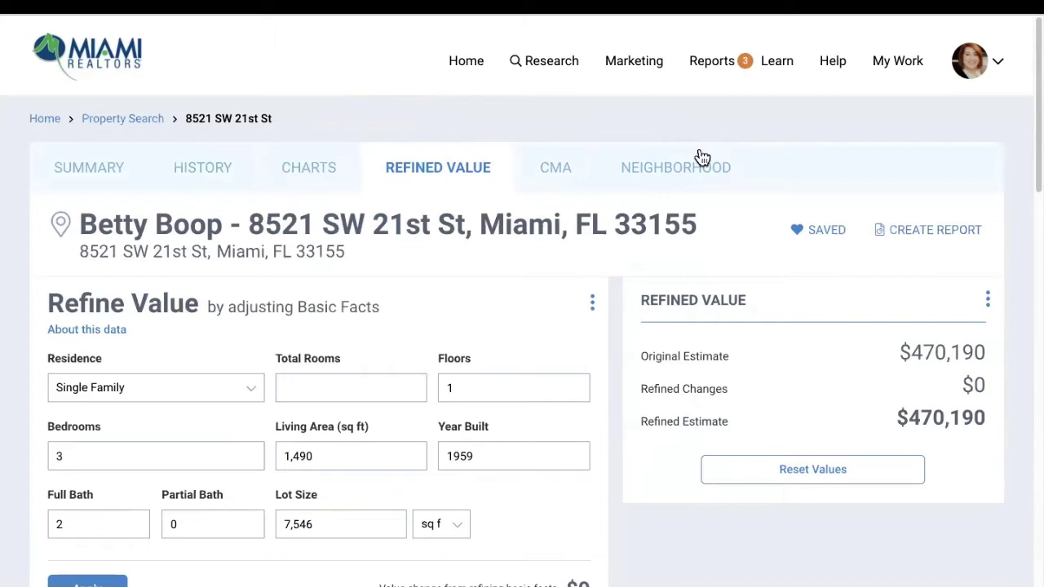
Try adding one partial bath in the basic facts, then undo that change
{"action": "scroll", "coordinate": [693, 212], "scroll_direction": "down", "scroll_amount": 2}
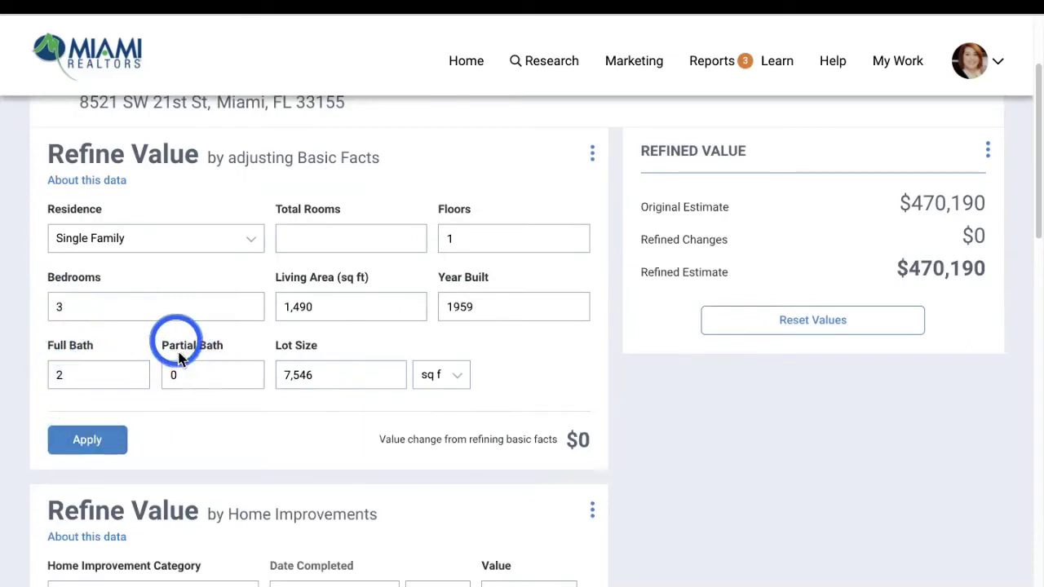
{"action": "left_click", "coordinate": [181, 374]}
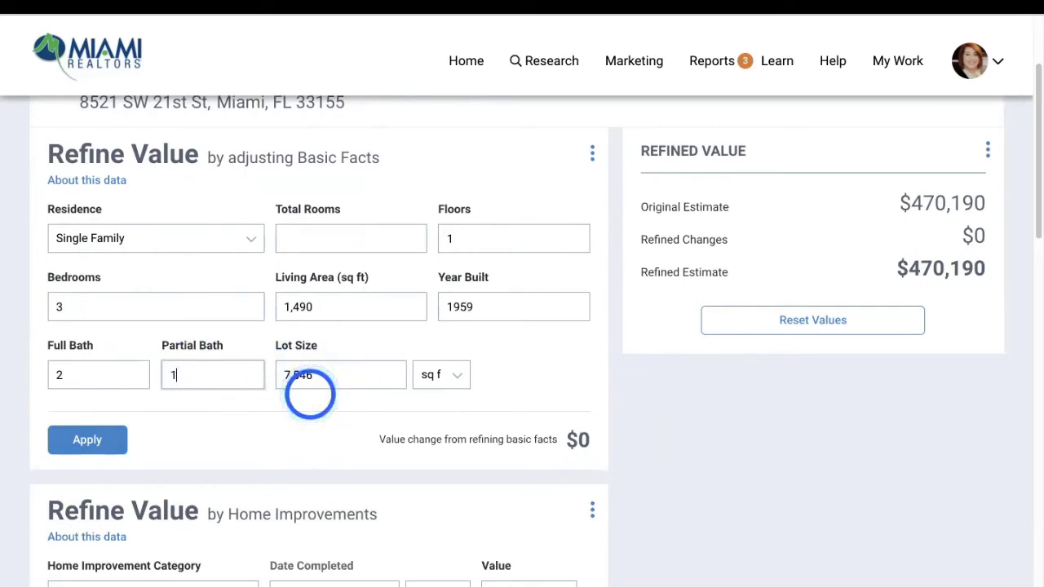
{"action": "type", "text": "1"}
{"action": "left_click", "coordinate": [86, 440]}
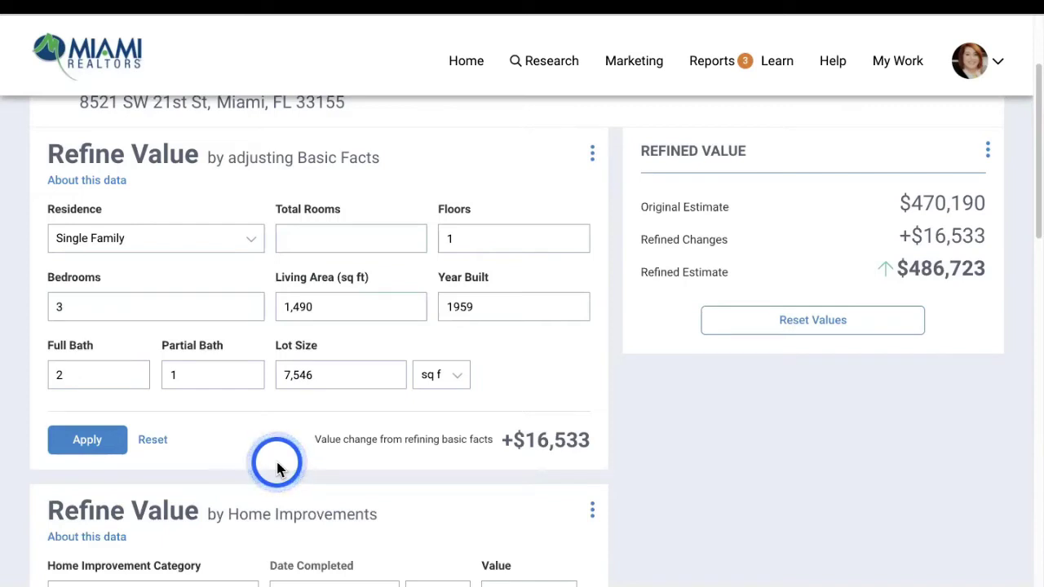
{"action": "left_click", "coordinate": [149, 444]}
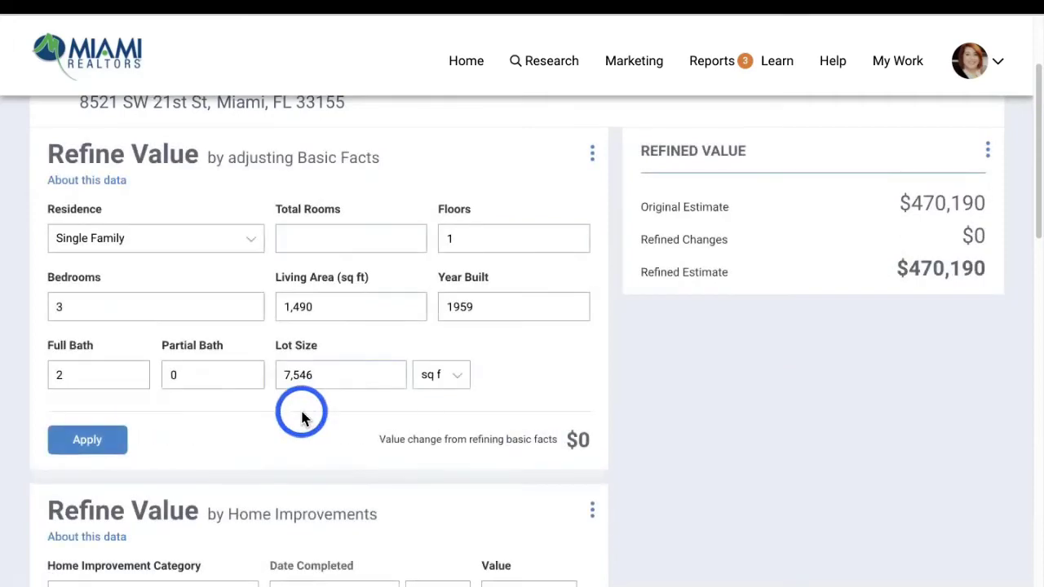
Add a Major Kitchen Remodel (Midrange) completed January 2018, then remove it
{"action": "scroll", "coordinate": [410, 395], "scroll_direction": "down", "scroll_amount": 3}
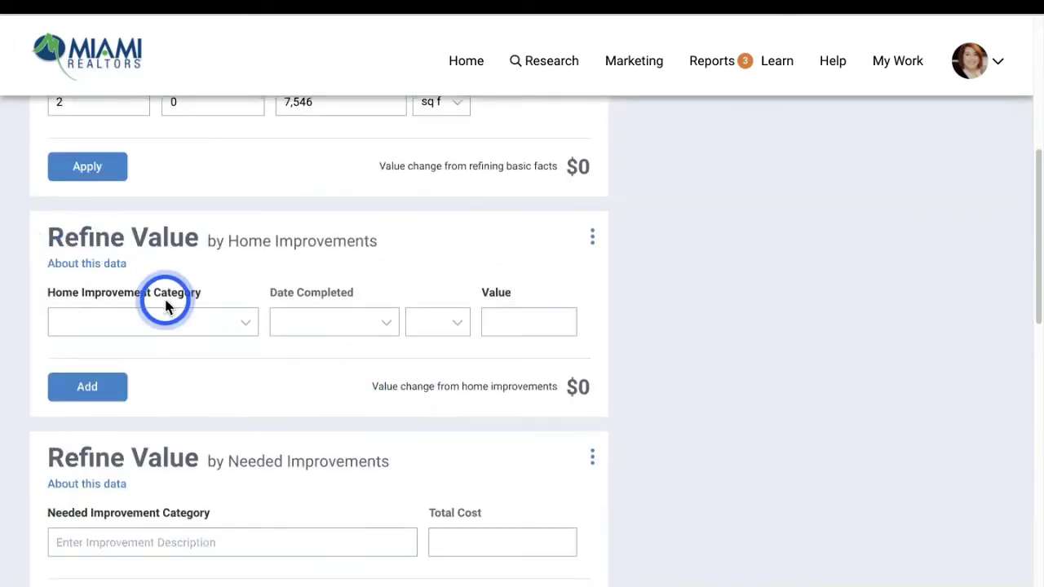
{"action": "left_click", "coordinate": [206, 328]}
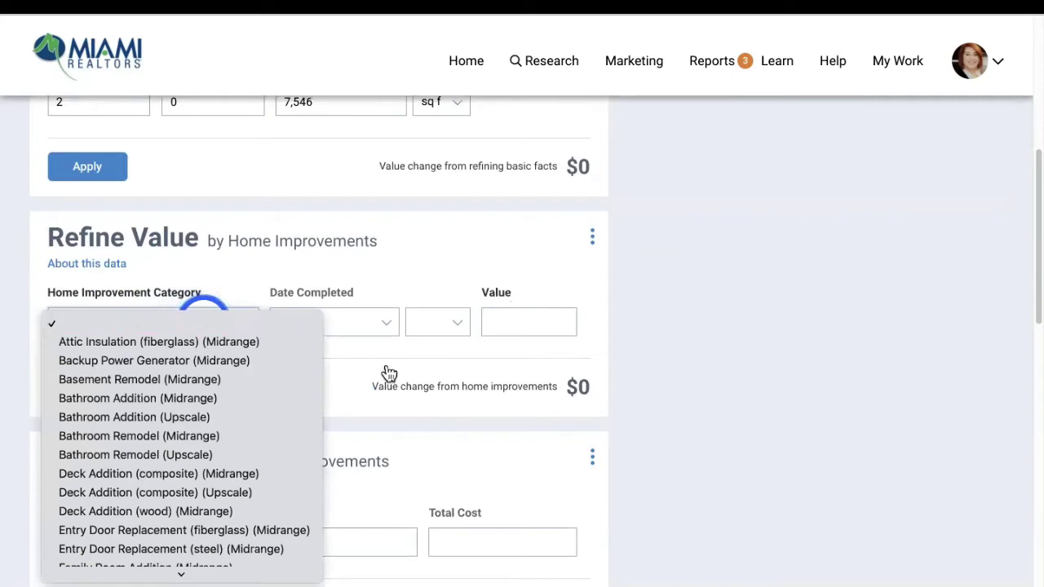
{"action": "scroll", "coordinate": [174, 464], "scroll_direction": "down", "scroll_amount": 5}
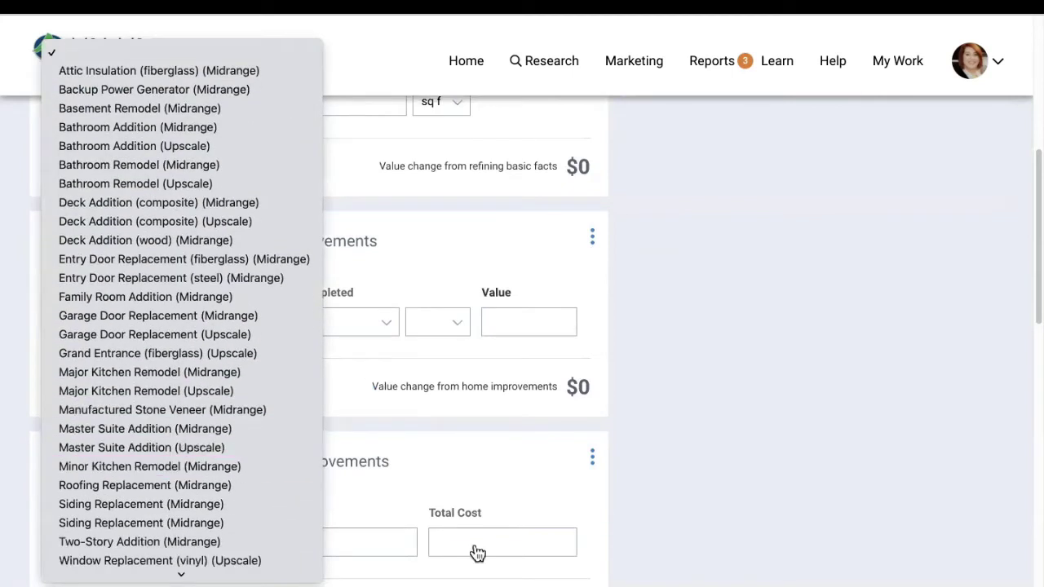
{"action": "left_click", "coordinate": [175, 373]}
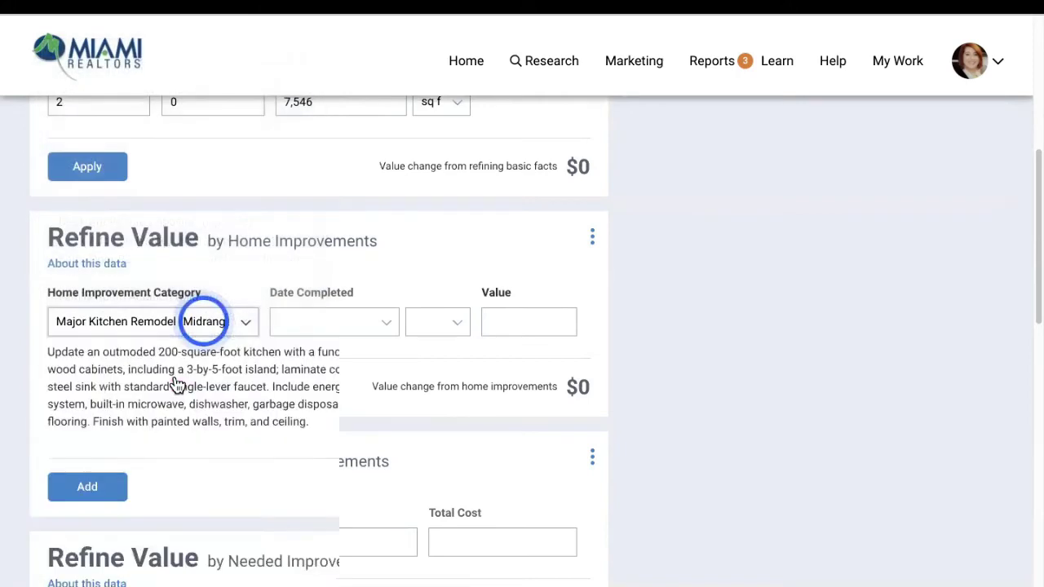
{"action": "left_click", "coordinate": [303, 326]}
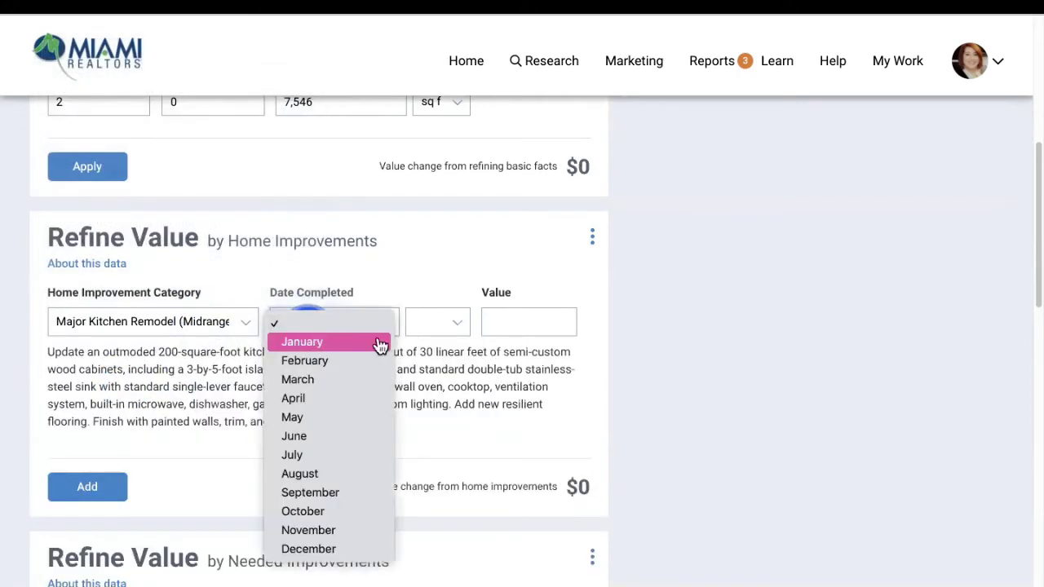
{"action": "left_click", "coordinate": [380, 342]}
{"action": "left_click", "coordinate": [431, 321]}
{"action": "left_click", "coordinate": [427, 400]}
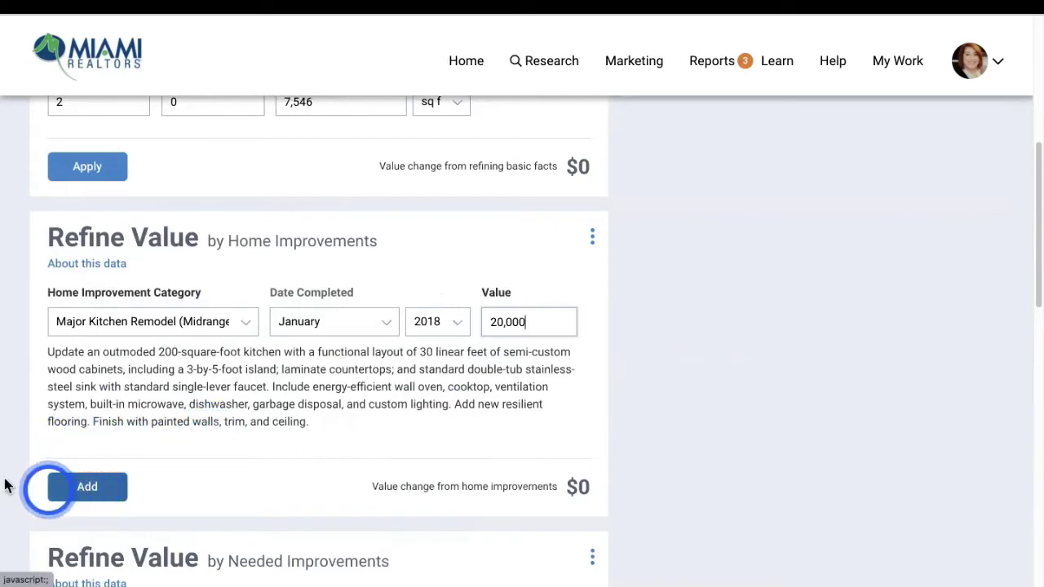
{"action": "left_click", "coordinate": [89, 506]}
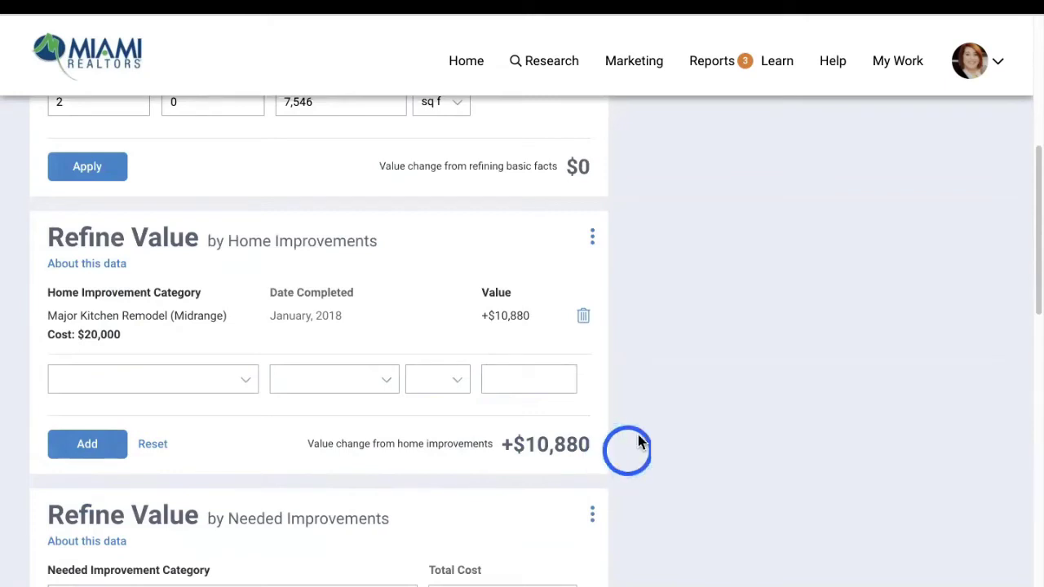
{"action": "left_click", "coordinate": [583, 316]}
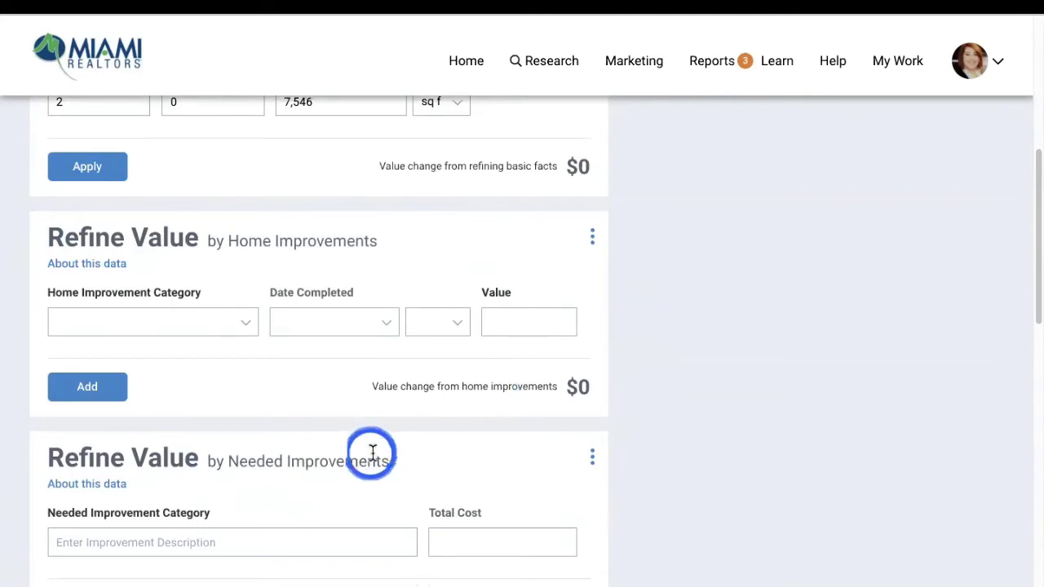
Add a Roof improvement costing 25000, then delete it and scroll past the sliders
{"action": "scroll", "coordinate": [361, 449], "scroll_direction": "down", "scroll_amount": 3}
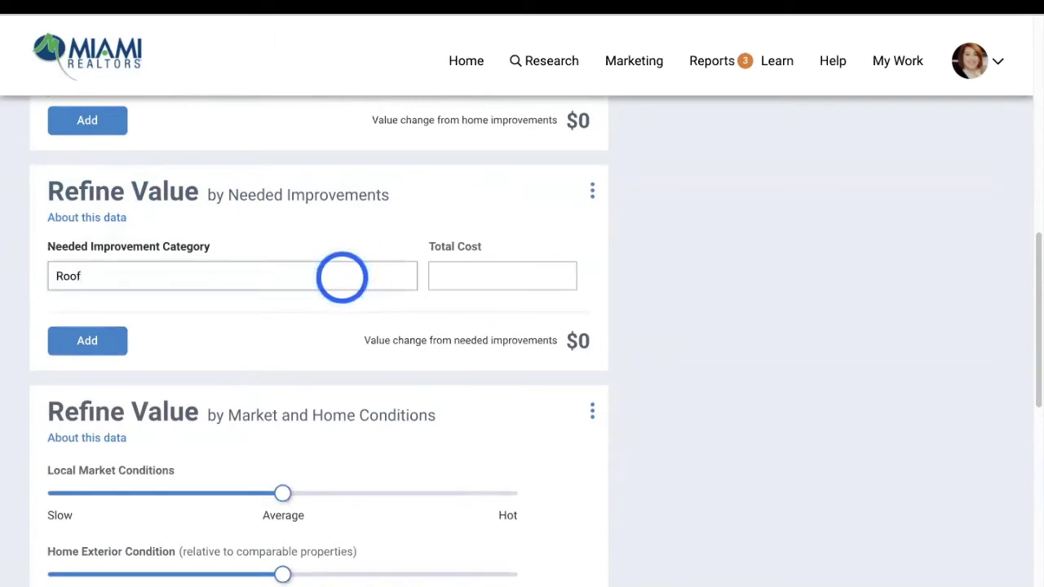
{"action": "left_click", "coordinate": [481, 269]}
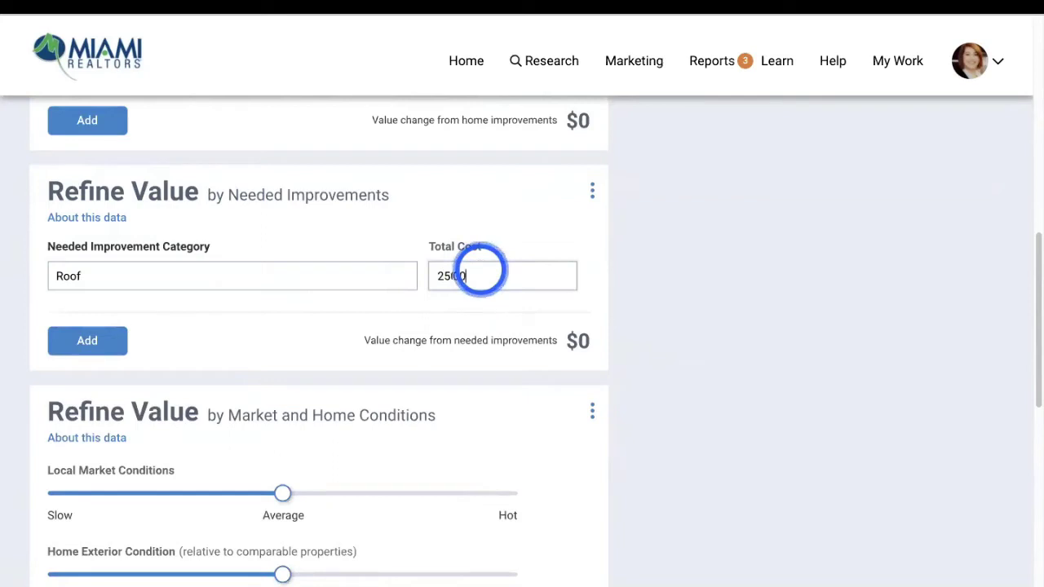
{"action": "left_click", "coordinate": [87, 340]}
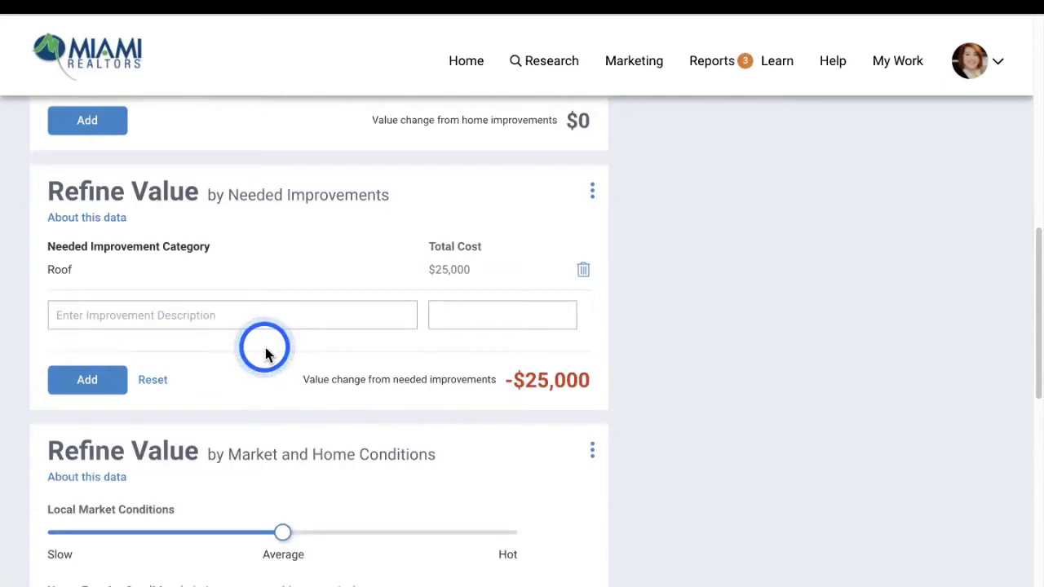
{"action": "left_click", "coordinate": [583, 271]}
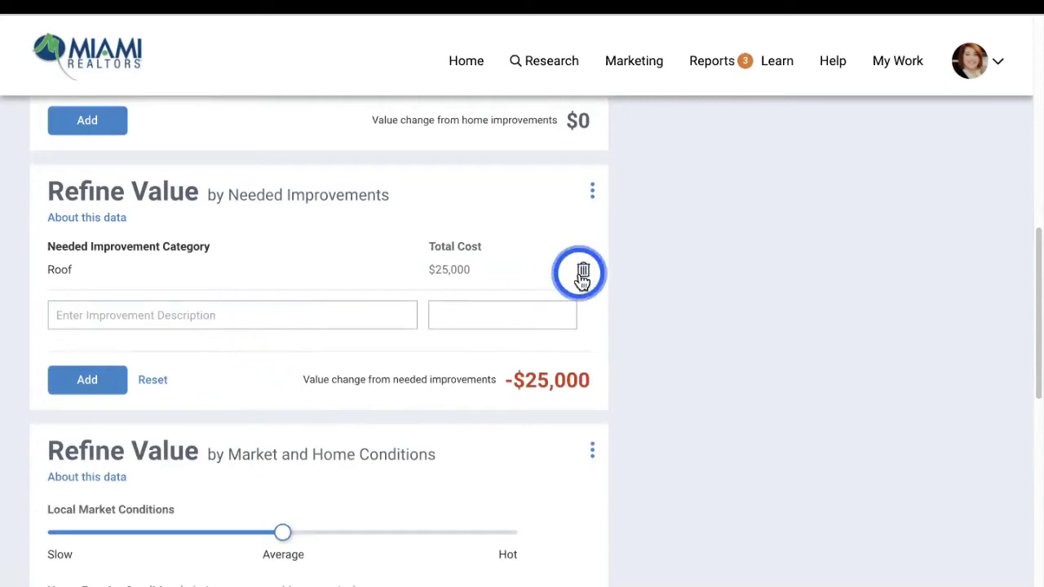
{"action": "scroll", "coordinate": [373, 376], "scroll_direction": "down", "scroll_amount": 2}
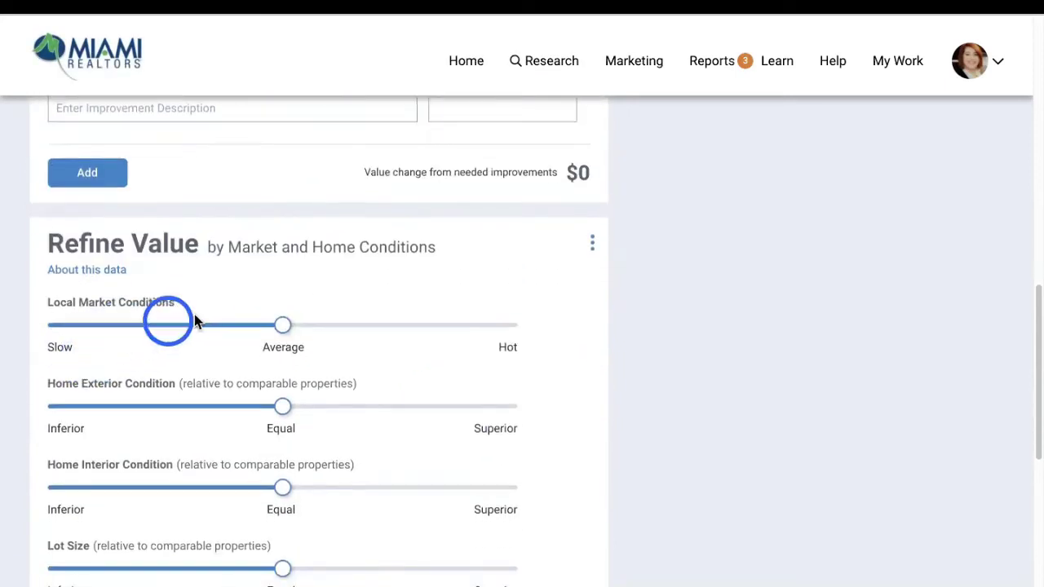
{"action": "scroll", "coordinate": [298, 350], "scroll_direction": "down", "scroll_amount": 3}
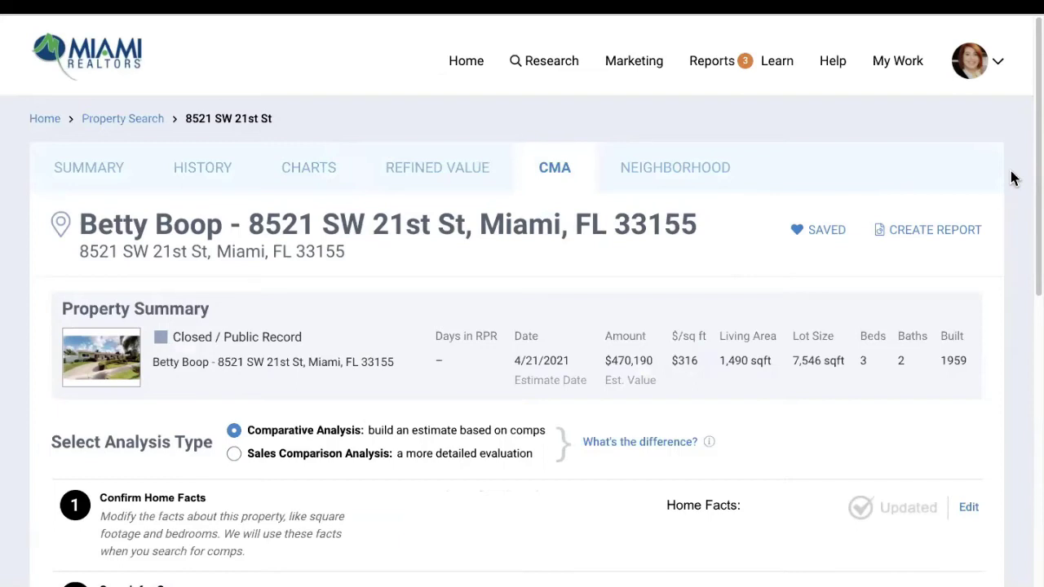
{"action": "scroll", "coordinate": [298, 384], "scroll_direction": "down", "scroll_amount": 3}
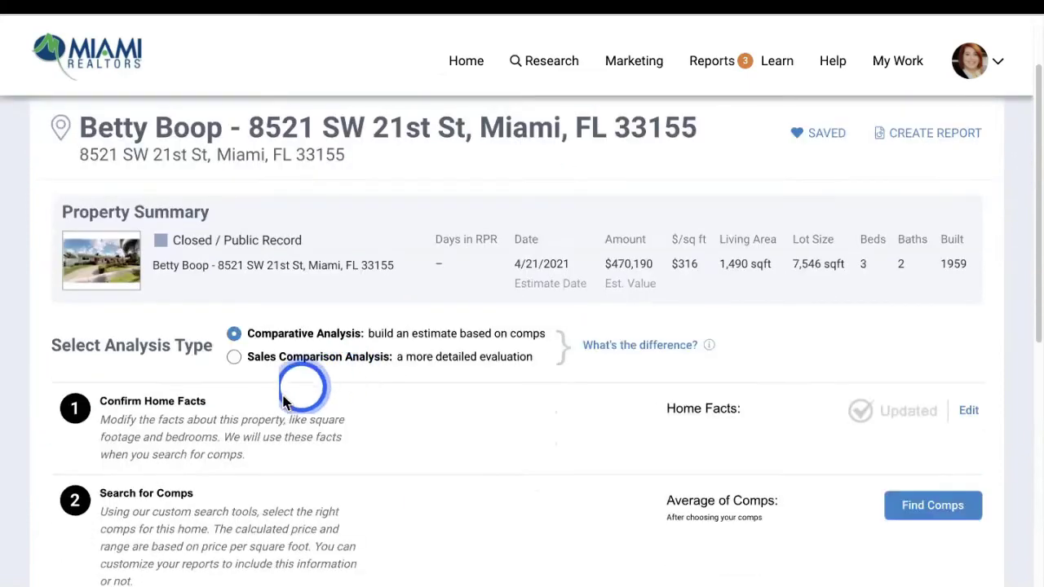
{"action": "scroll", "coordinate": [178, 383], "scroll_direction": "down", "scroll_amount": 3}
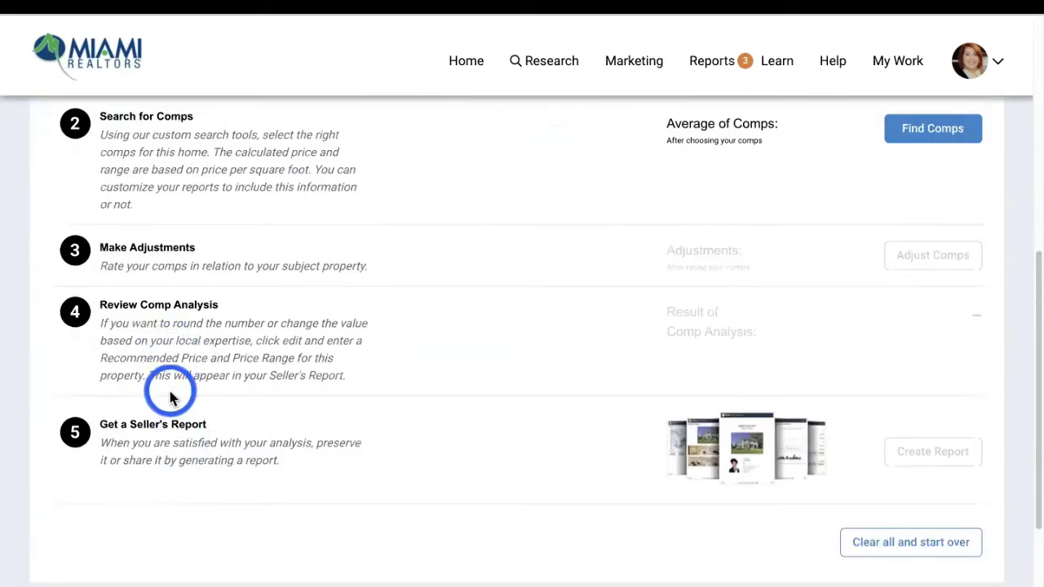
{"action": "scroll", "coordinate": [163, 397], "scroll_direction": "up", "scroll_amount": 6}
{"action": "scroll", "coordinate": [122, 481], "scroll_direction": "down", "scroll_amount": 1}
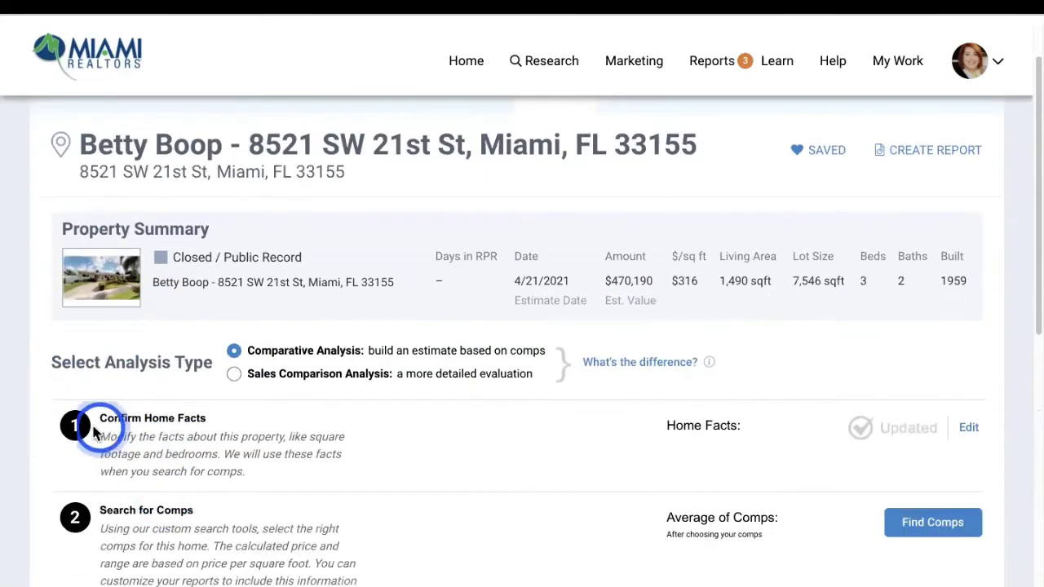
{"action": "scroll", "coordinate": [1032, 468], "scroll_direction": "down", "scroll_amount": 1}
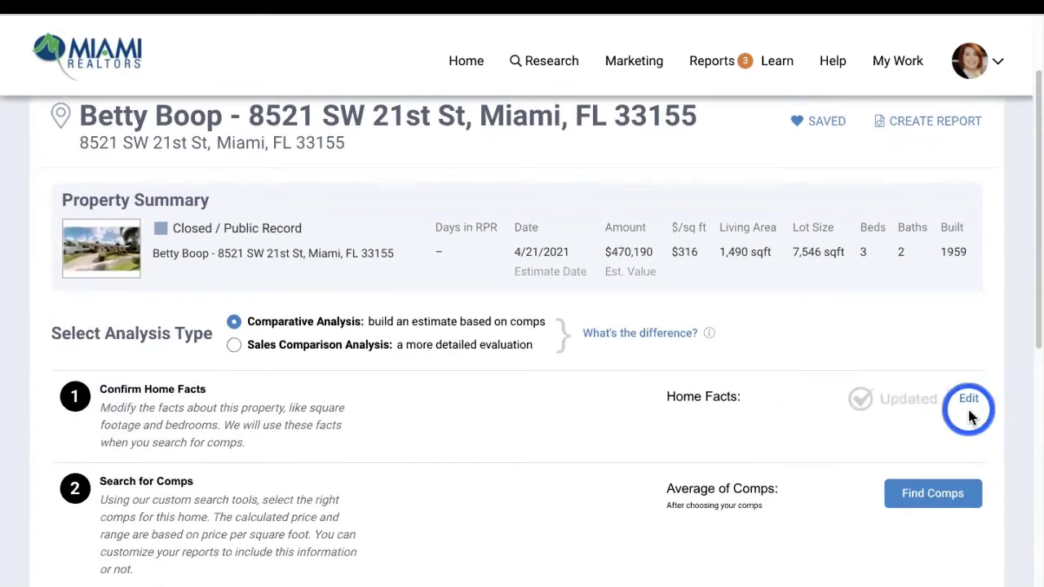
{"action": "scroll", "coordinate": [431, 485], "scroll_direction": "down", "scroll_amount": 2}
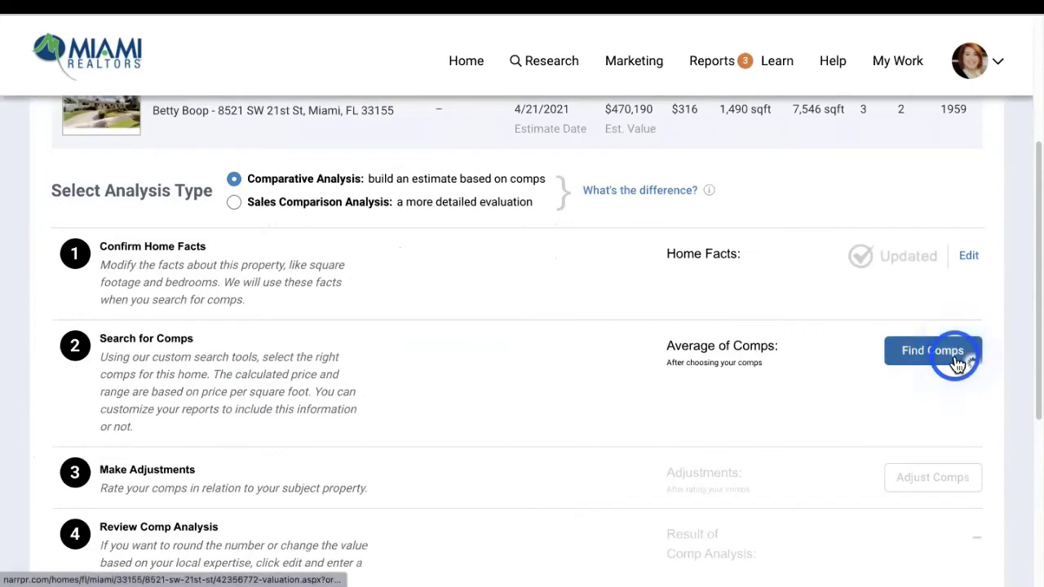
Start a comp search with minimum 3 beds and 2 baths, including lot size
{"action": "left_click", "coordinate": [953, 357]}
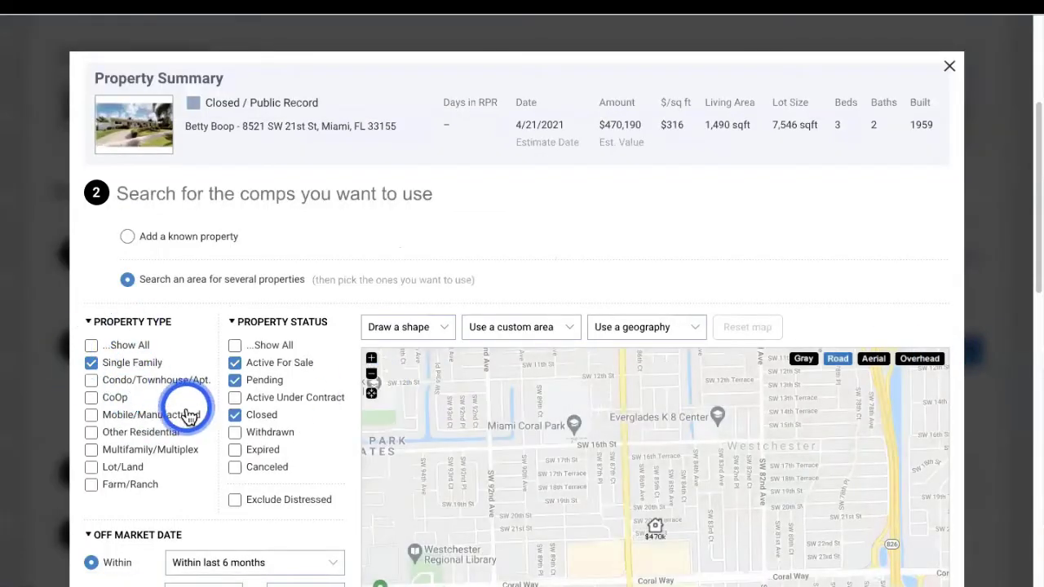
{"action": "scroll", "coordinate": [187, 410], "scroll_direction": "down", "scroll_amount": 1}
{"action": "scroll", "coordinate": [256, 419], "scroll_direction": "down", "scroll_amount": 2}
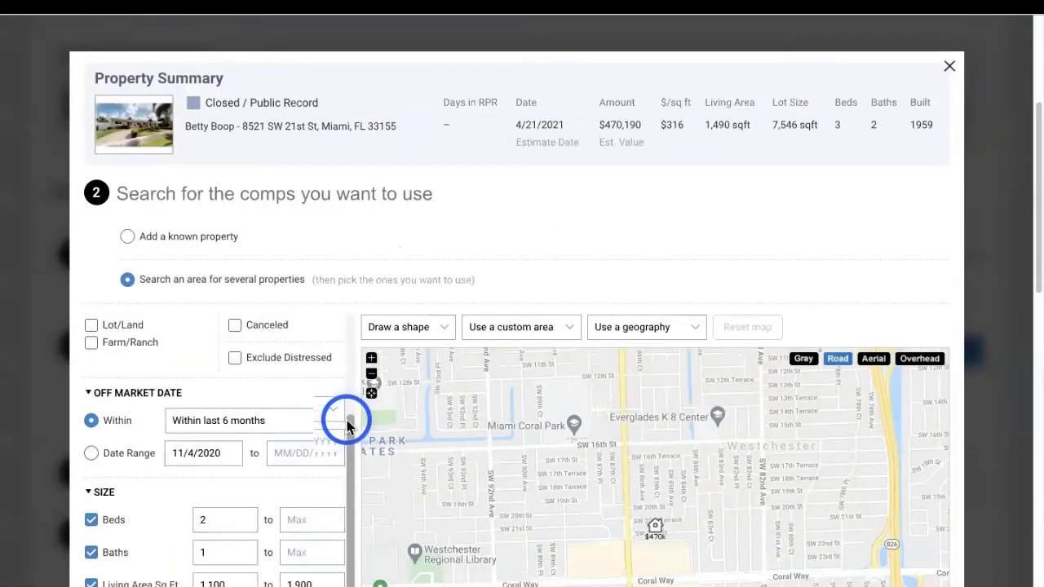
{"action": "scroll", "coordinate": [193, 451], "scroll_direction": "down", "scroll_amount": 1}
{"action": "double_click", "coordinate": [222, 466]}
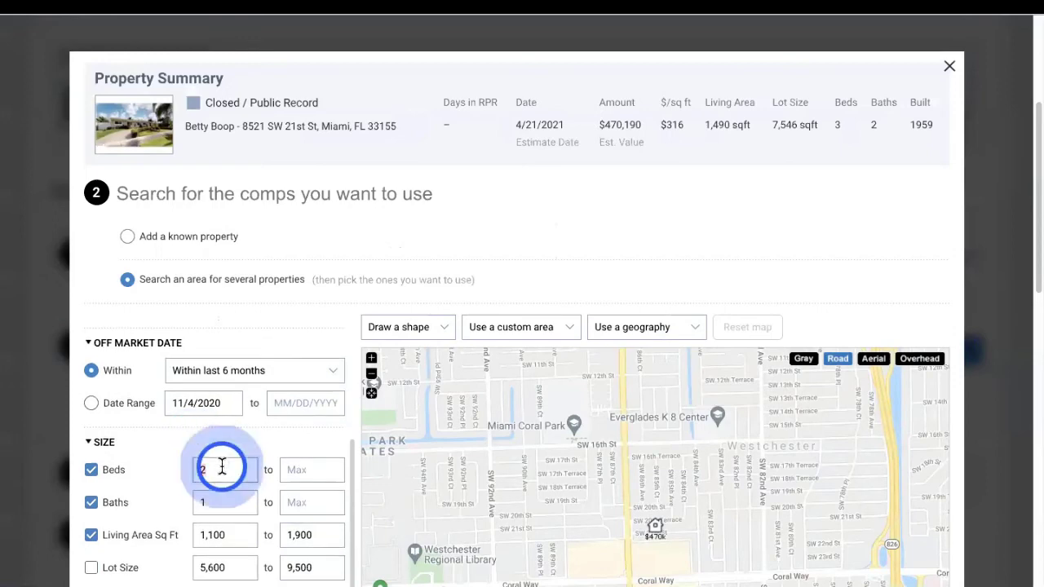
{"action": "type", "text": "3"}
{"action": "left_click", "coordinate": [216, 499]}
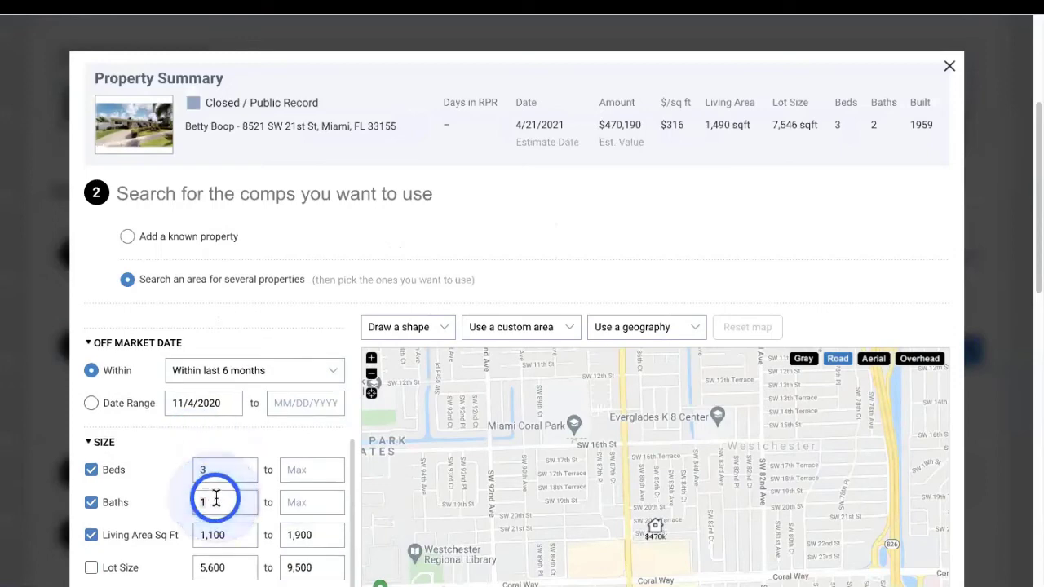
{"action": "type", "text": "2"}
{"action": "scroll", "coordinate": [280, 490], "scroll_direction": "down", "scroll_amount": 5}
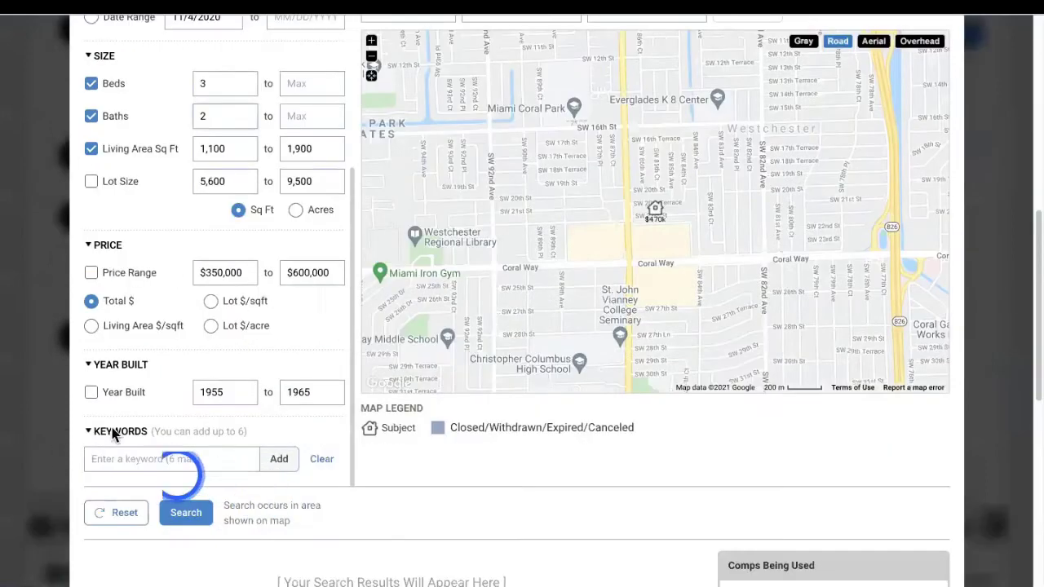
{"action": "left_click", "coordinate": [91, 183]}
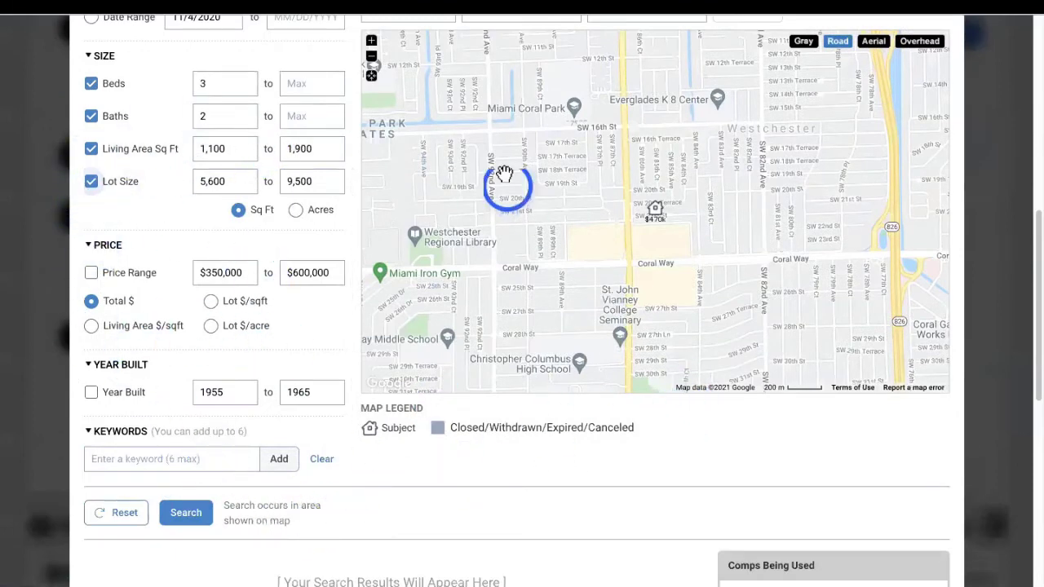
Draw a roughly half-mile radius circle around the subject home and search that area
{"action": "scroll", "coordinate": [508, 282], "scroll_direction": "down", "scroll_amount": 1}
{"action": "scroll", "coordinate": [577, 289], "scroll_direction": "up", "scroll_amount": 1}
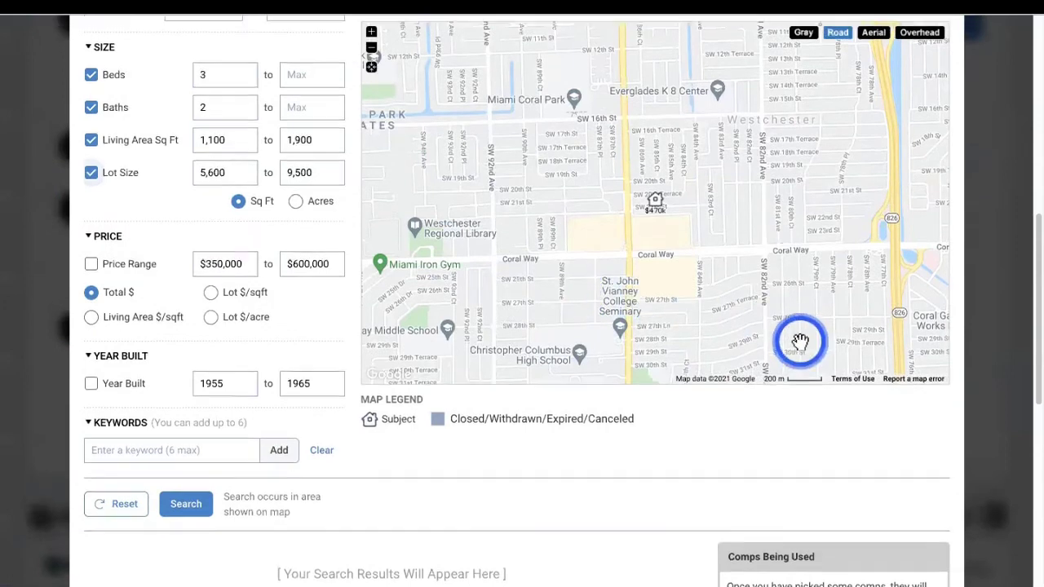
{"action": "scroll", "coordinate": [800, 341], "scroll_direction": "up", "scroll_amount": 1}
{"action": "left_click", "coordinate": [428, 50]}
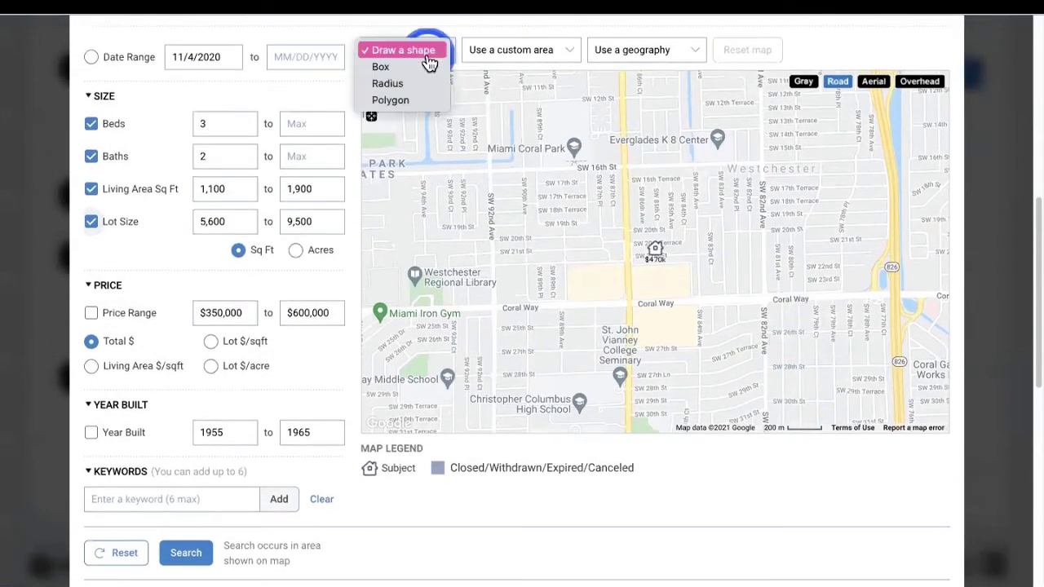
{"action": "left_click", "coordinate": [390, 84]}
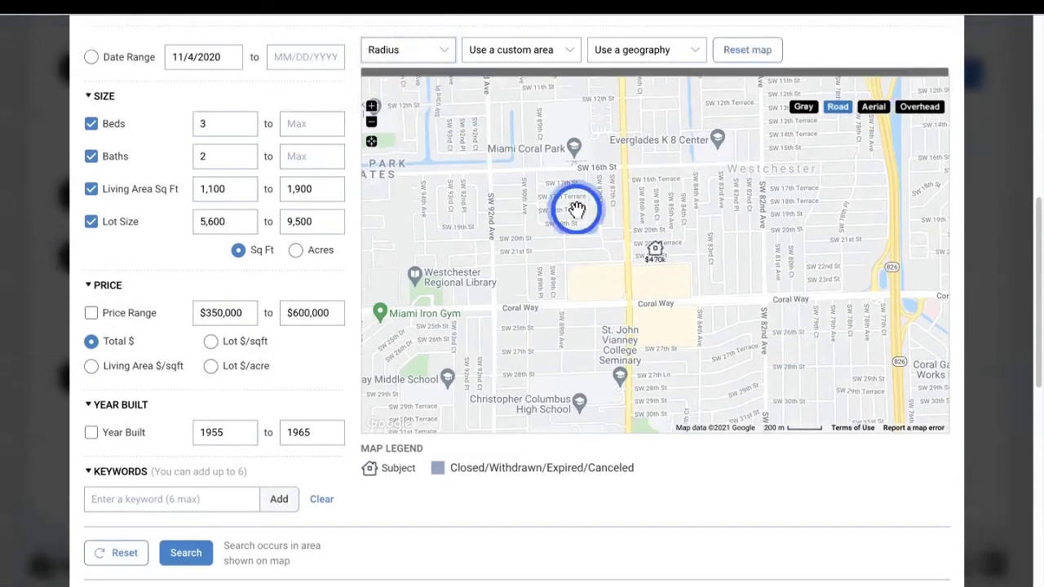
{"action": "left_click_drag", "start_coordinate": [656, 253], "coordinate": [804, 250]}
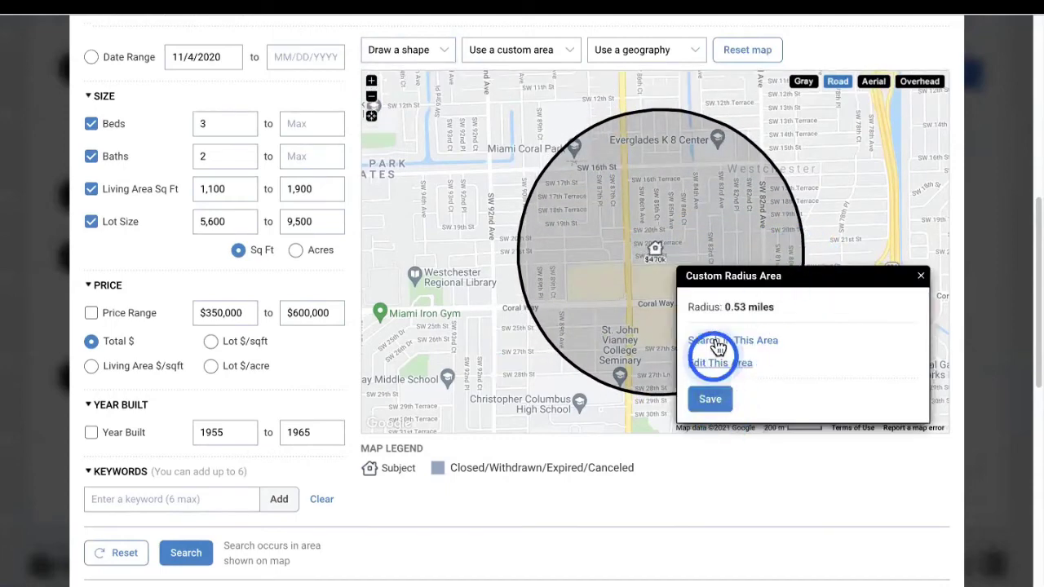
{"action": "left_click", "coordinate": [706, 343]}
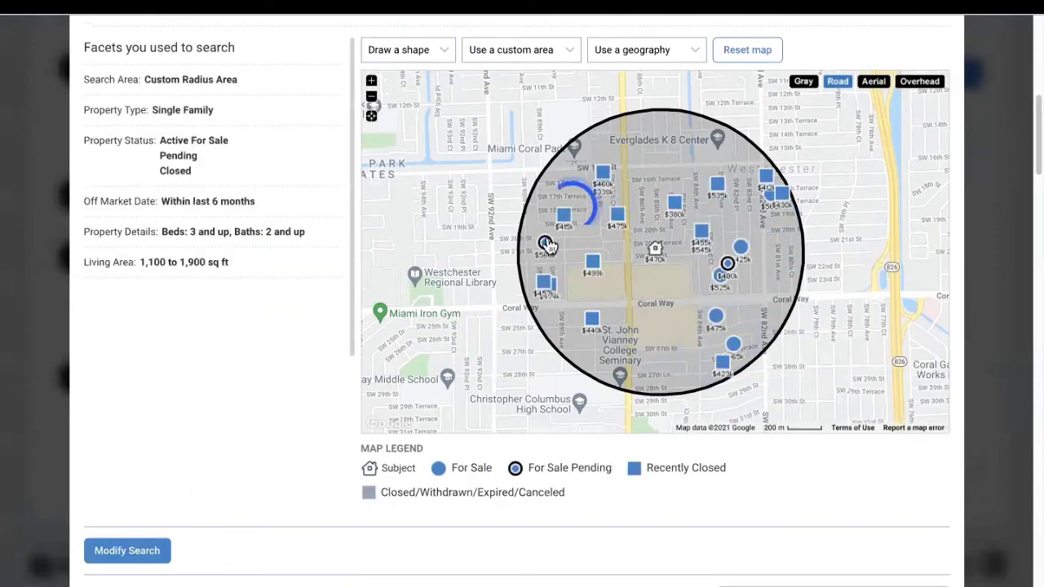
Add the first three sold homes to the comps list and update the valuation to $438,557
{"action": "scroll", "coordinate": [656, 440], "scroll_direction": "down", "scroll_amount": 10}
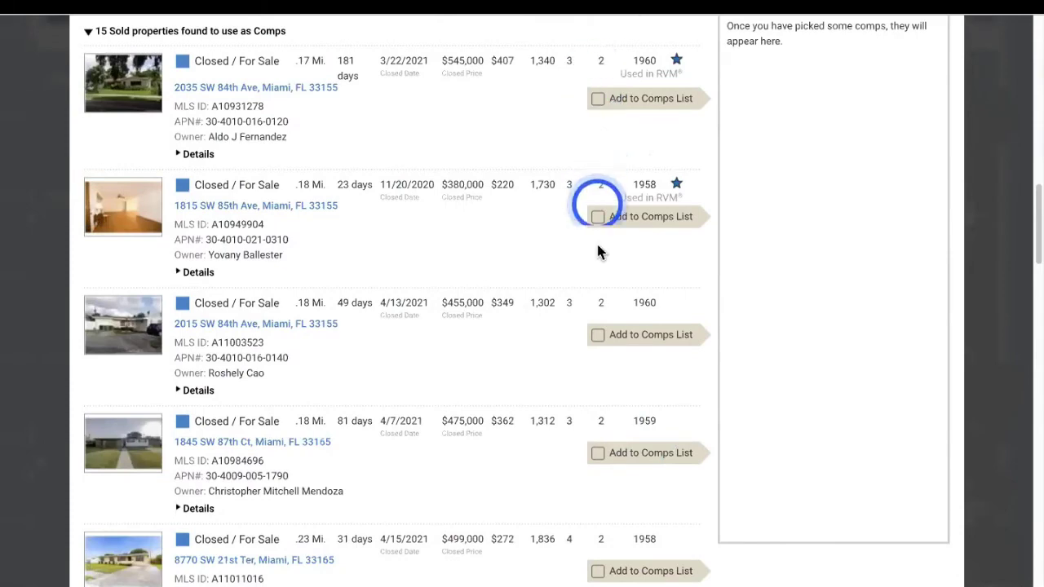
{"action": "left_click", "coordinate": [597, 99]}
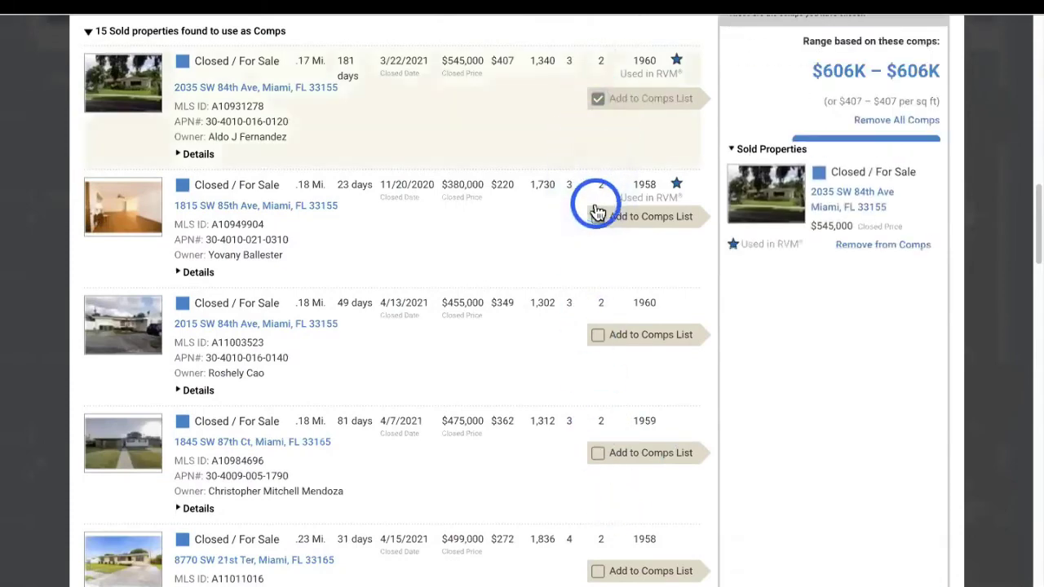
{"action": "left_click", "coordinate": [598, 217]}
{"action": "left_click", "coordinate": [599, 336]}
{"action": "scroll", "coordinate": [669, 314], "scroll_direction": "down", "scroll_amount": 8}
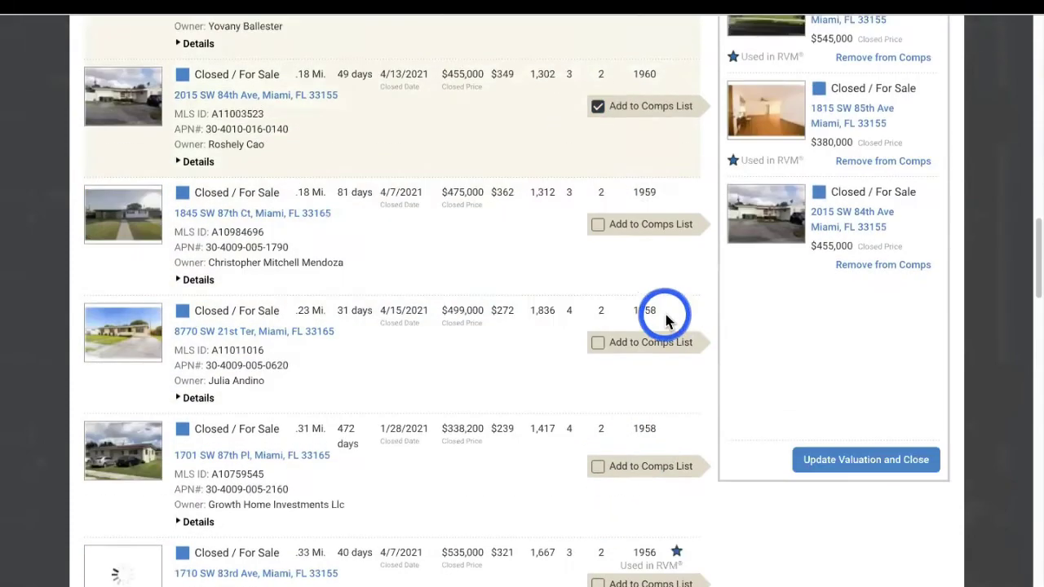
{"action": "scroll", "coordinate": [848, 361], "scroll_direction": "up", "scroll_amount": 2}
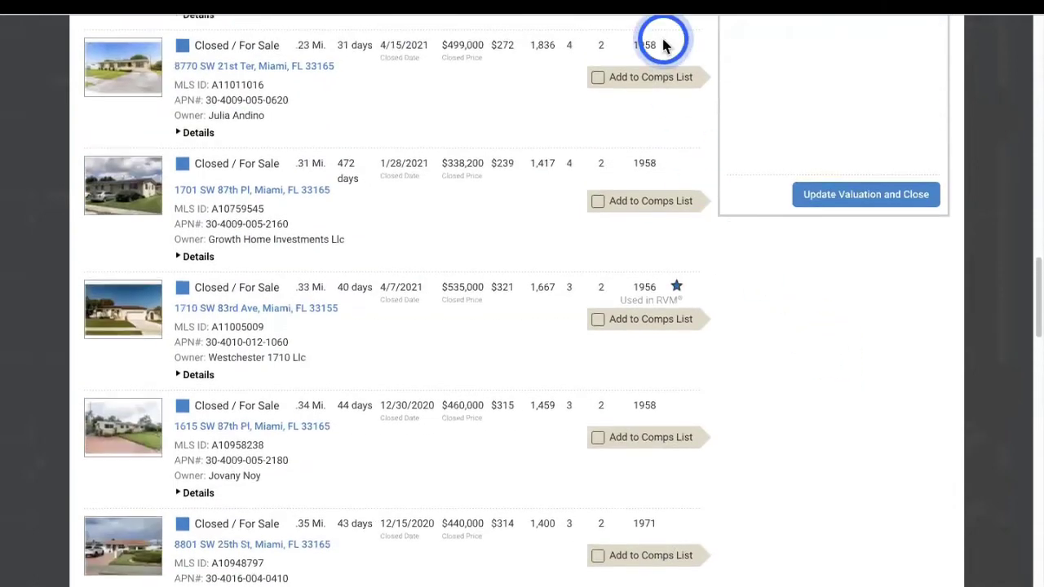
{"action": "left_click", "coordinate": [914, 202]}
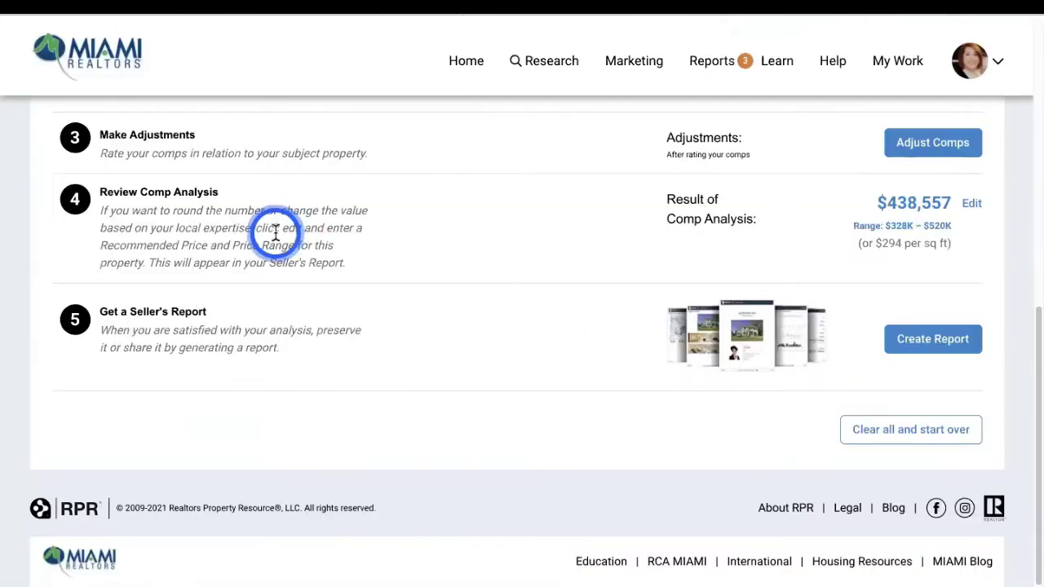
Review the three comps in the rating table, leave all at Same, and save with $0 adjustments
{"action": "left_click", "coordinate": [950, 150]}
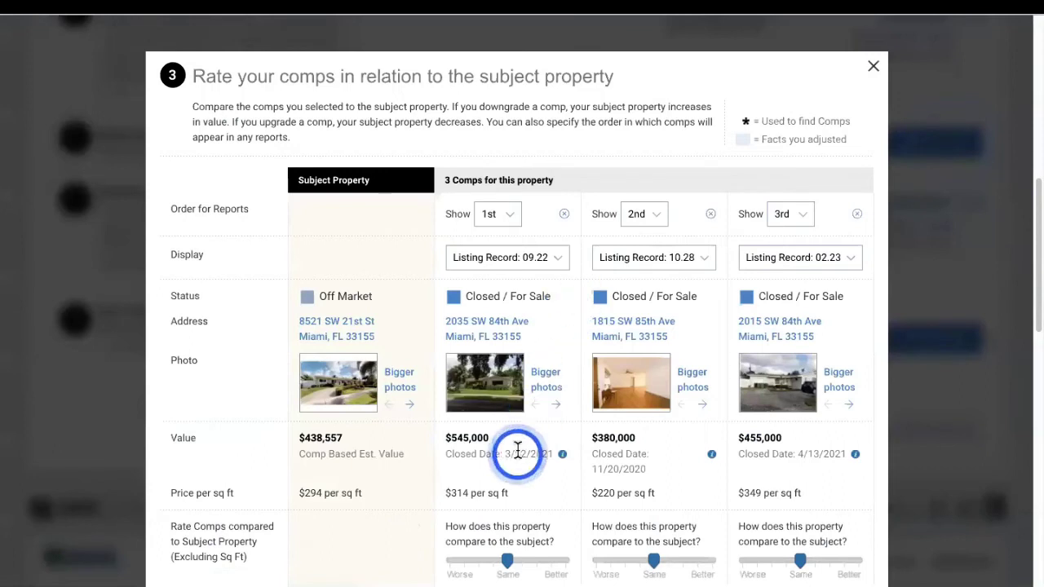
{"action": "scroll", "coordinate": [516, 451], "scroll_direction": "down", "scroll_amount": 1}
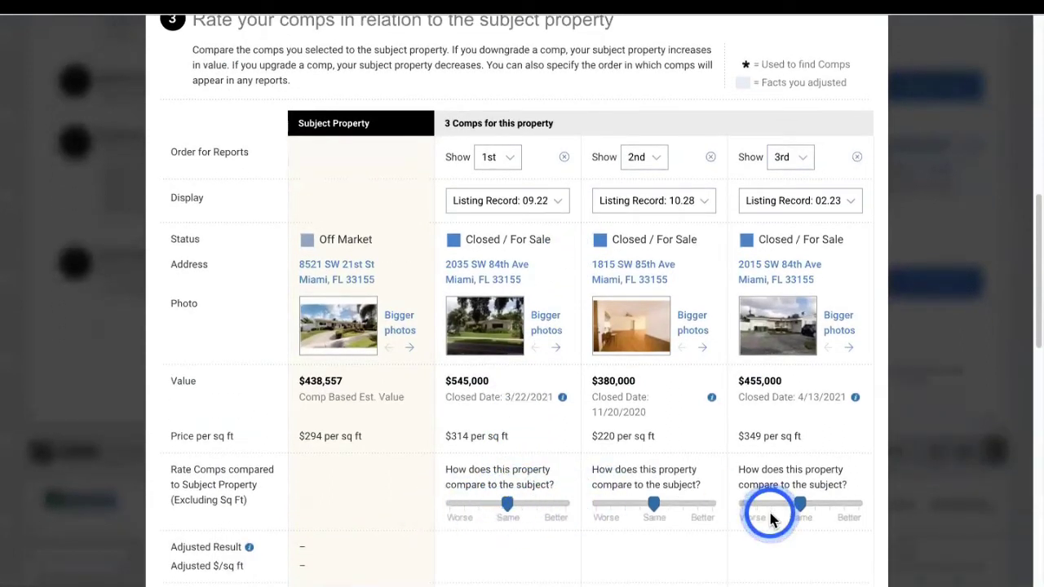
{"action": "scroll", "coordinate": [670, 367], "scroll_direction": "down", "scroll_amount": 3}
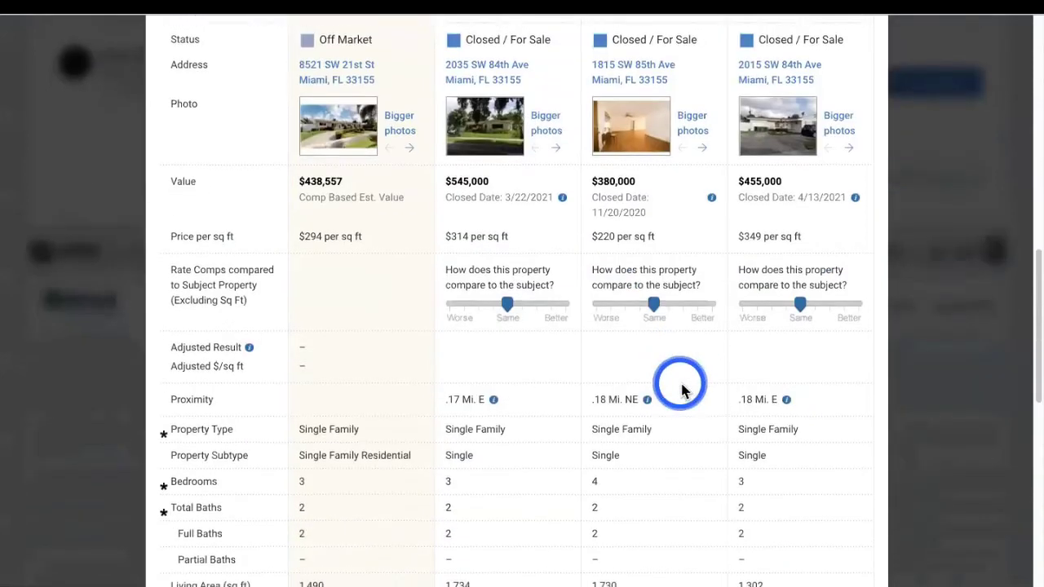
{"action": "scroll", "coordinate": [681, 390], "scroll_direction": "down", "scroll_amount": 10}
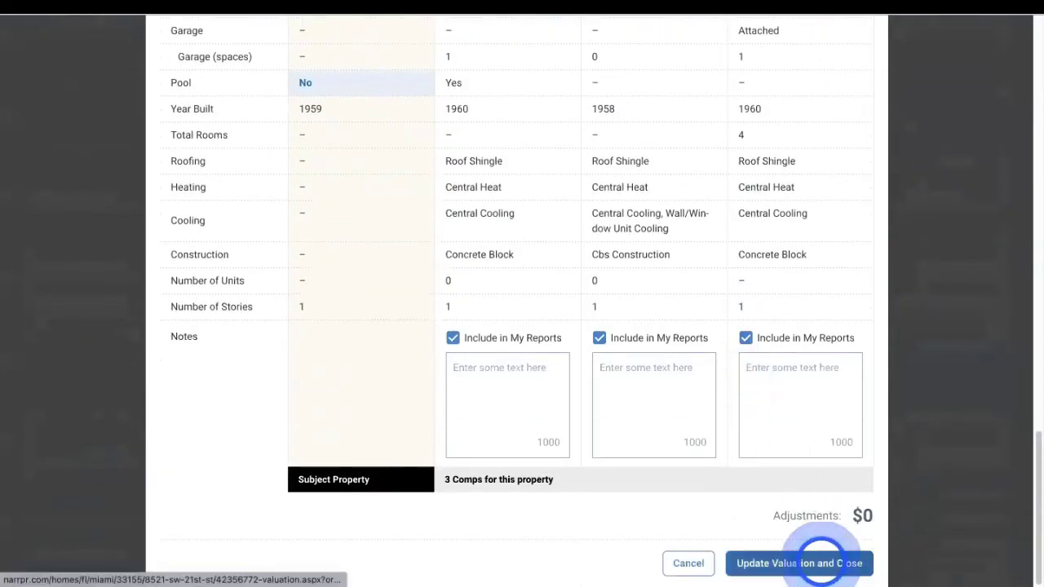
{"action": "left_click", "coordinate": [822, 563]}
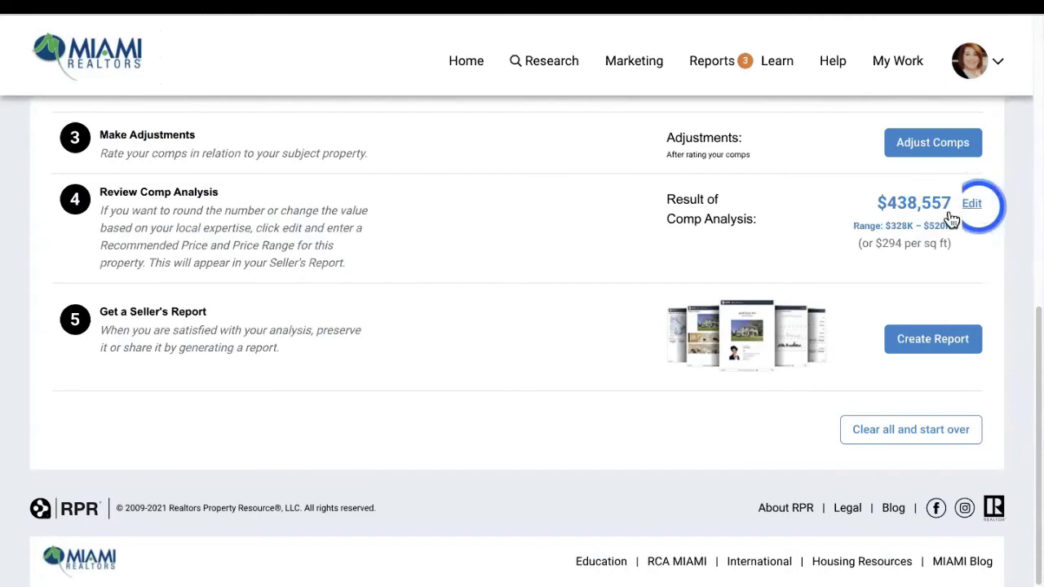
Cancel the recommended price edit, keeping the $438,557 result, and start creating a report
{"action": "left_click", "coordinate": [973, 204]}
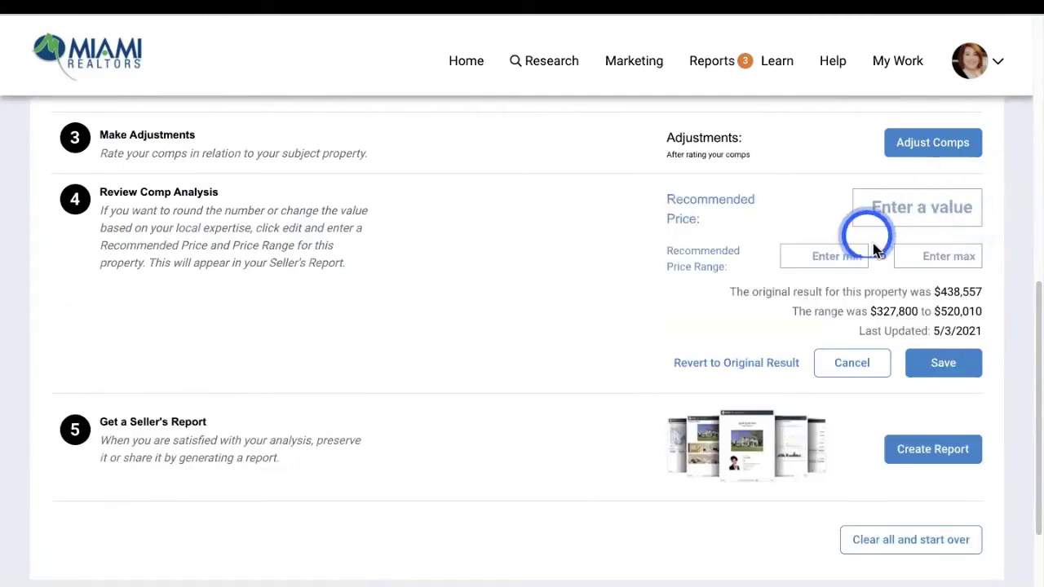
{"action": "left_click", "coordinate": [932, 206]}
{"action": "left_click", "coordinate": [865, 364]}
{"action": "left_click", "coordinate": [914, 349]}
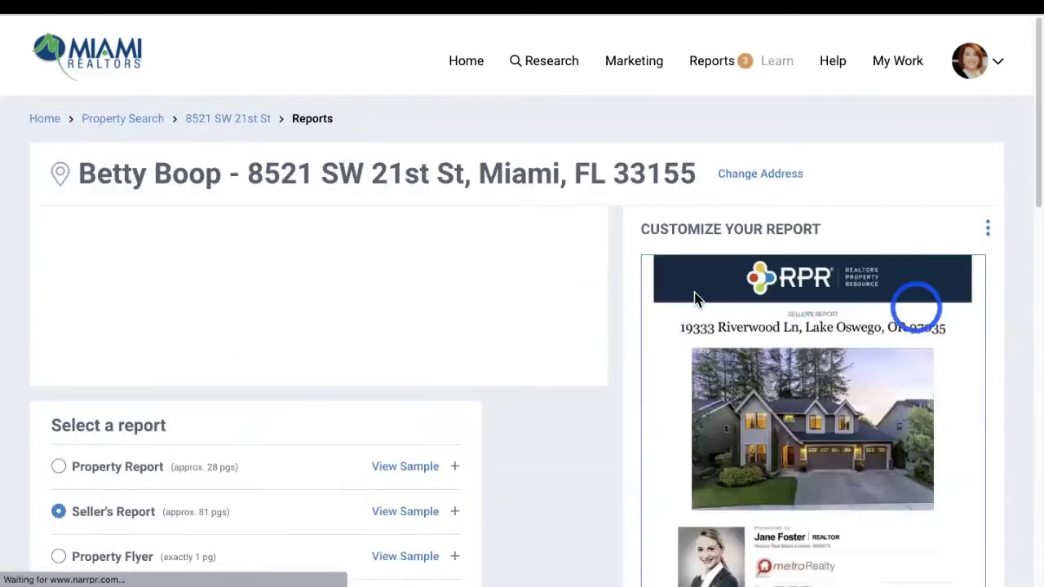
Select the Seller's Report and exclude its custom comparables page
{"action": "scroll", "coordinate": [259, 359], "scroll_direction": "down", "scroll_amount": 4}
{"action": "left_click", "coordinate": [259, 359]}
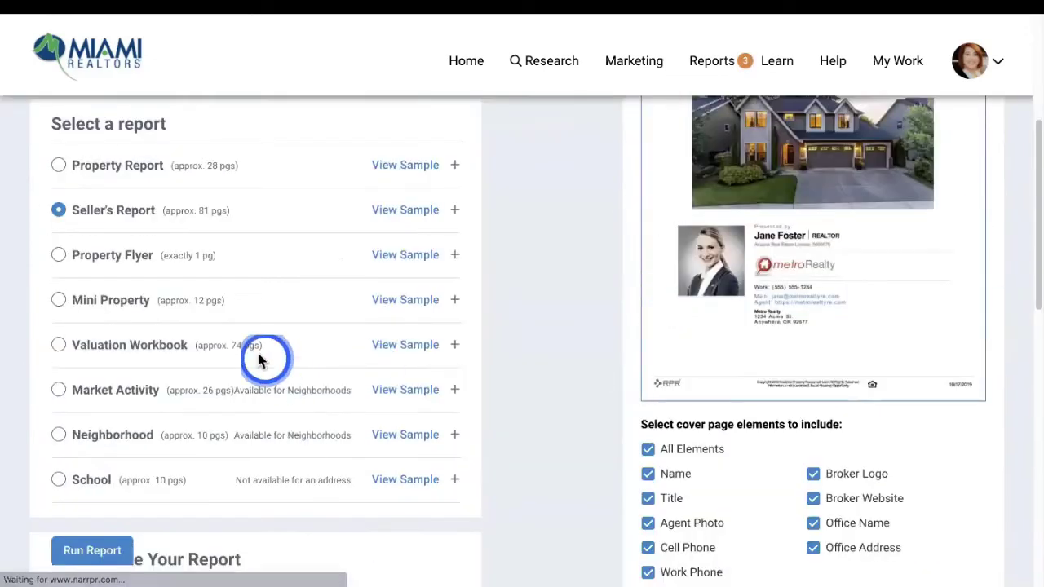
{"action": "left_click", "coordinate": [54, 338]}
{"action": "left_click", "coordinate": [445, 218]}
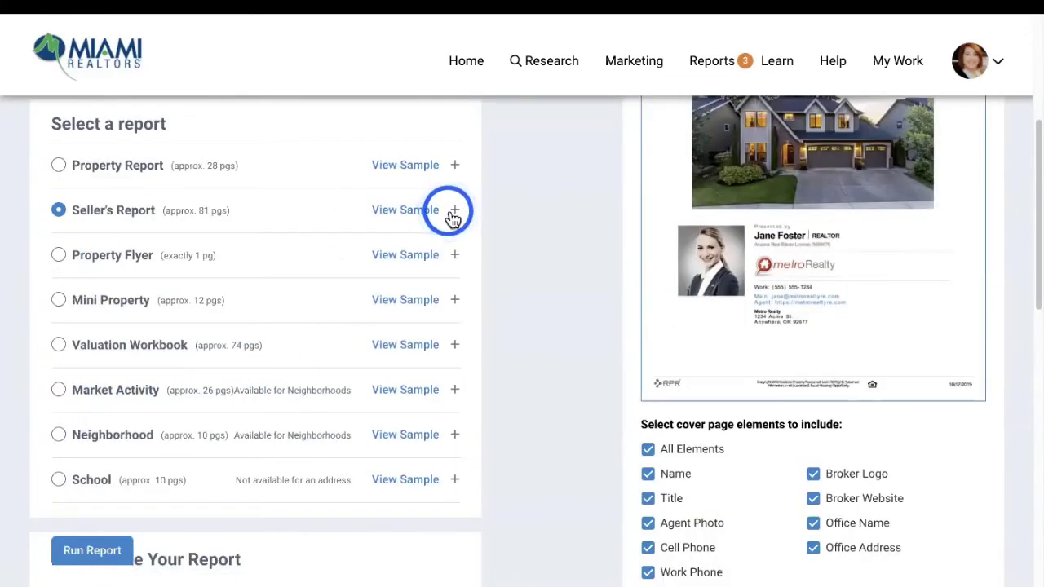
{"action": "left_click", "coordinate": [74, 283]}
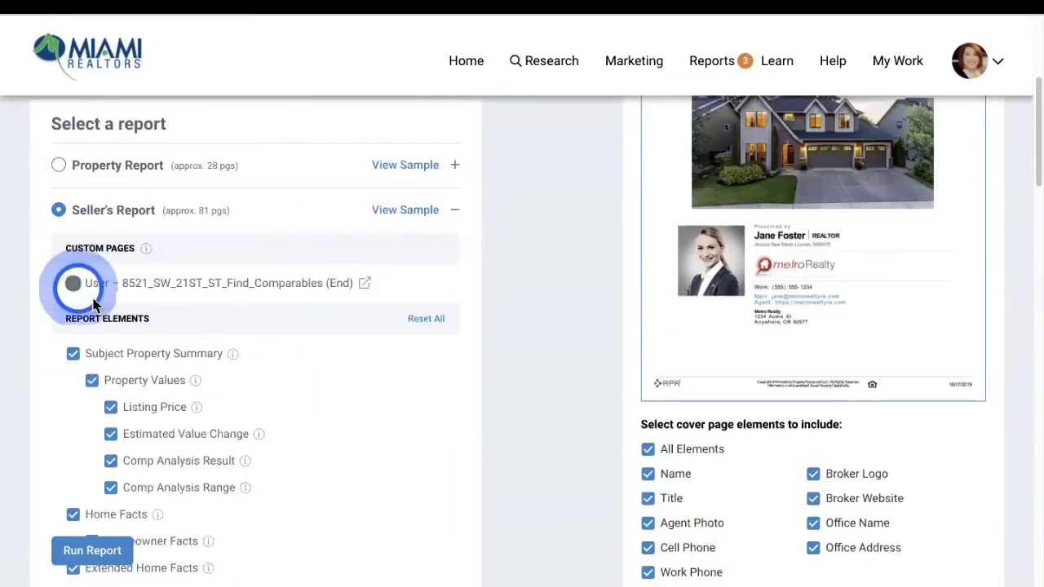
{"action": "scroll", "coordinate": [440, 350], "scroll_direction": "down", "scroll_amount": 4}
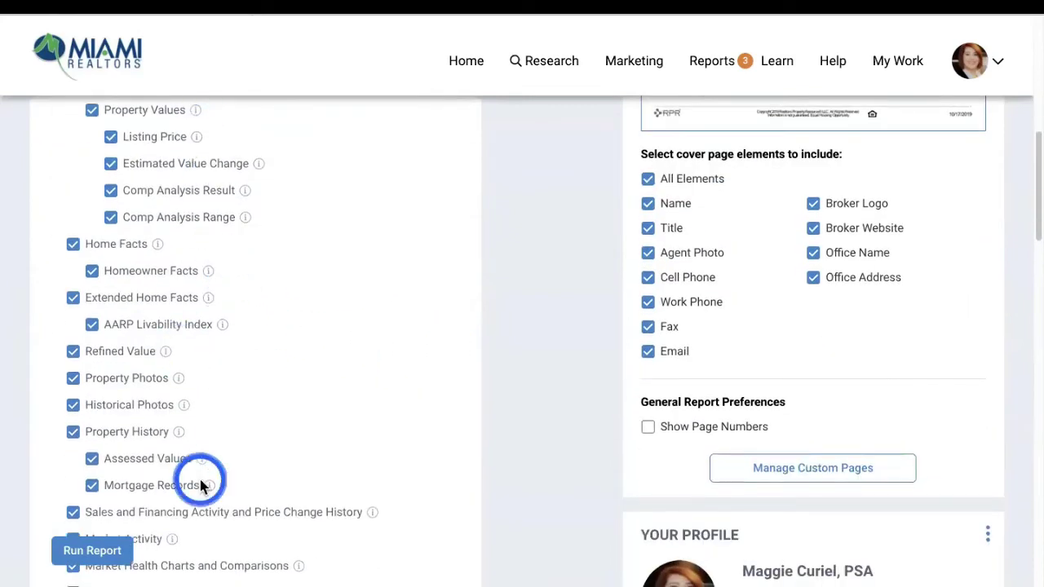
{"action": "scroll", "coordinate": [237, 394], "scroll_direction": "up", "scroll_amount": 4}
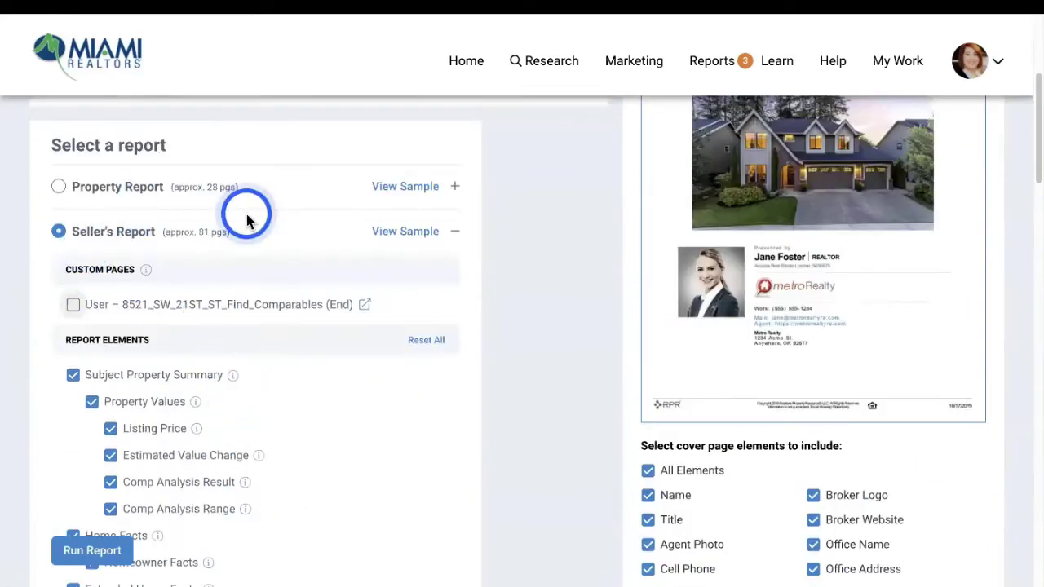
{"action": "left_click_drag", "start_coordinate": [196, 235], "coordinate": [245, 233]}
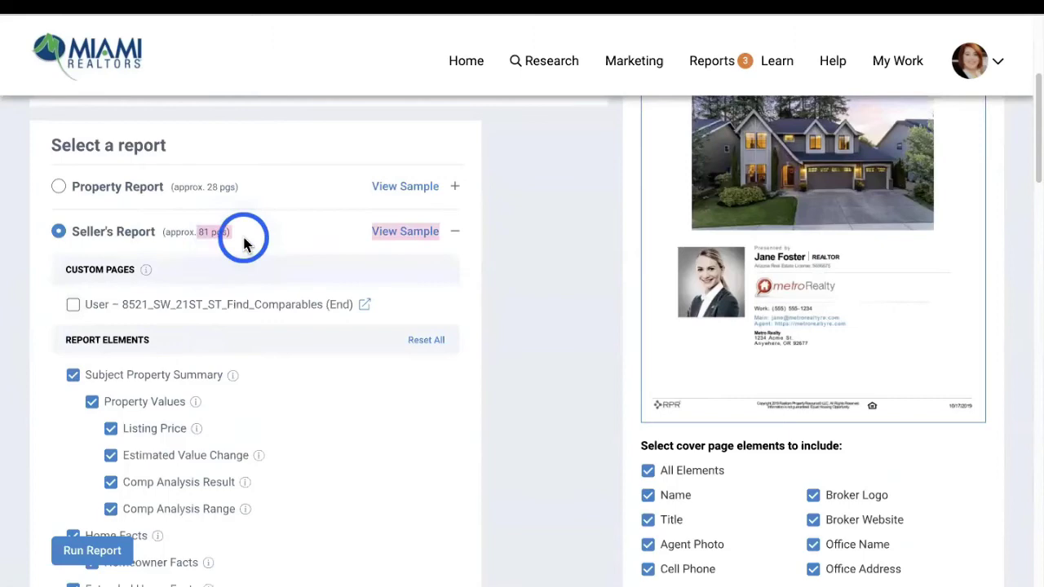
{"action": "left_click", "coordinate": [319, 236]}
Run the Seller's Report to display now as a PDF and close the generation notice
{"action": "scroll", "coordinate": [269, 273], "scroll_direction": "down", "scroll_amount": 2}
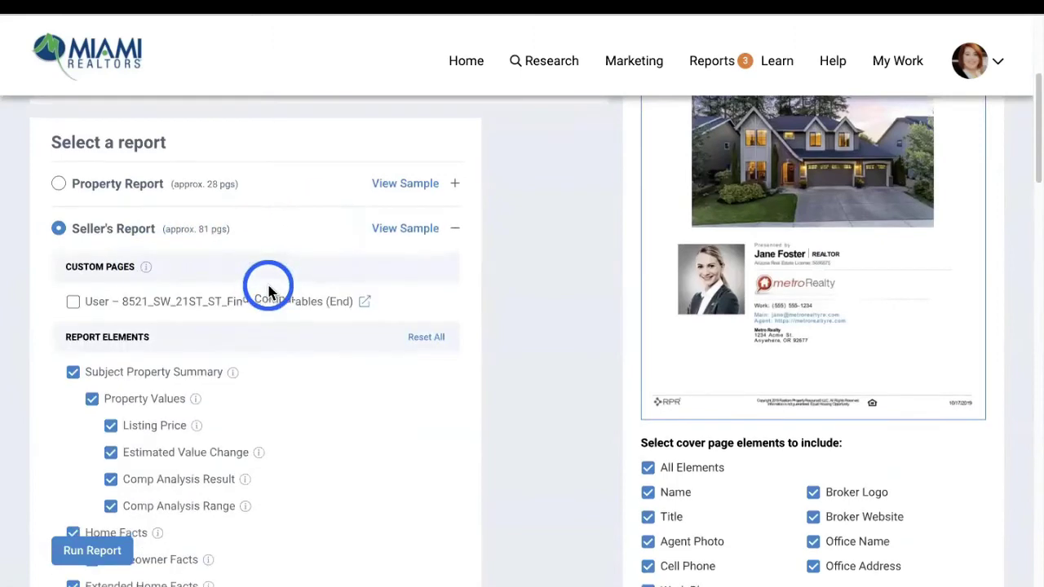
{"action": "scroll", "coordinate": [322, 314], "scroll_direction": "up", "scroll_amount": 1}
{"action": "scroll", "coordinate": [326, 324], "scroll_direction": "down", "scroll_amount": 3}
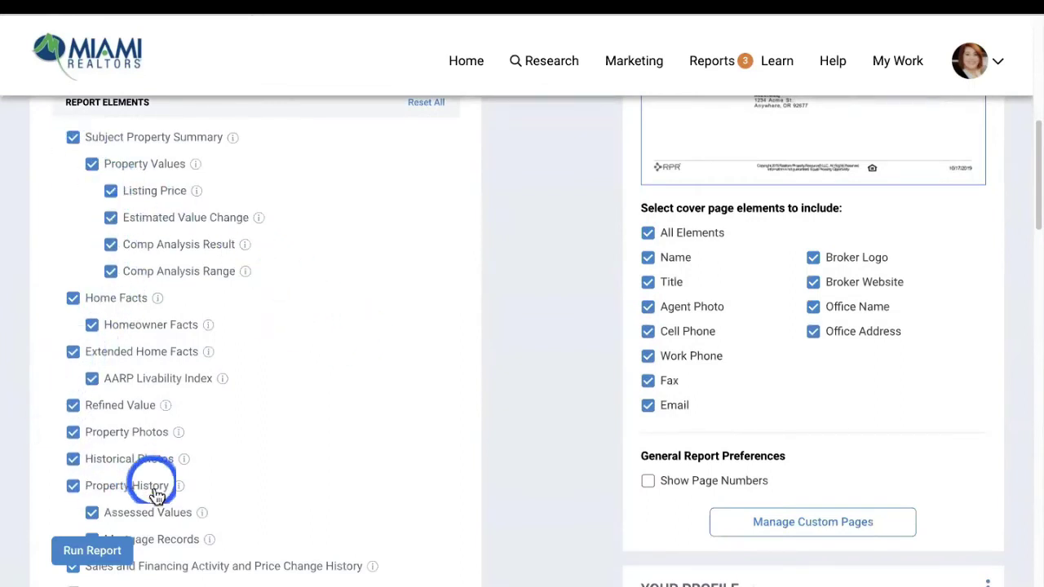
{"action": "scroll", "coordinate": [244, 517], "scroll_direction": "down", "scroll_amount": 2}
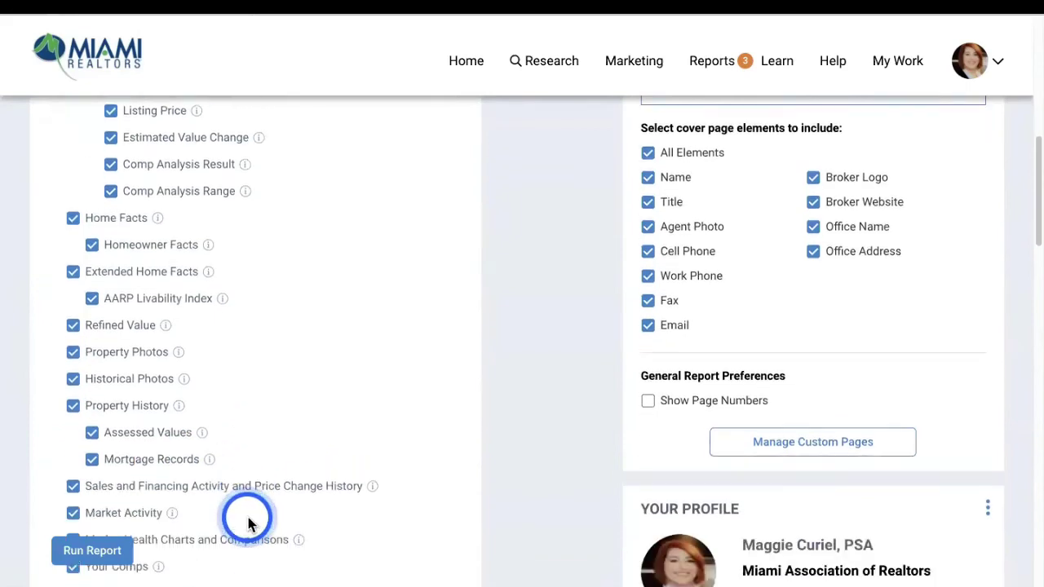
{"action": "scroll", "coordinate": [249, 522], "scroll_direction": "down", "scroll_amount": 8}
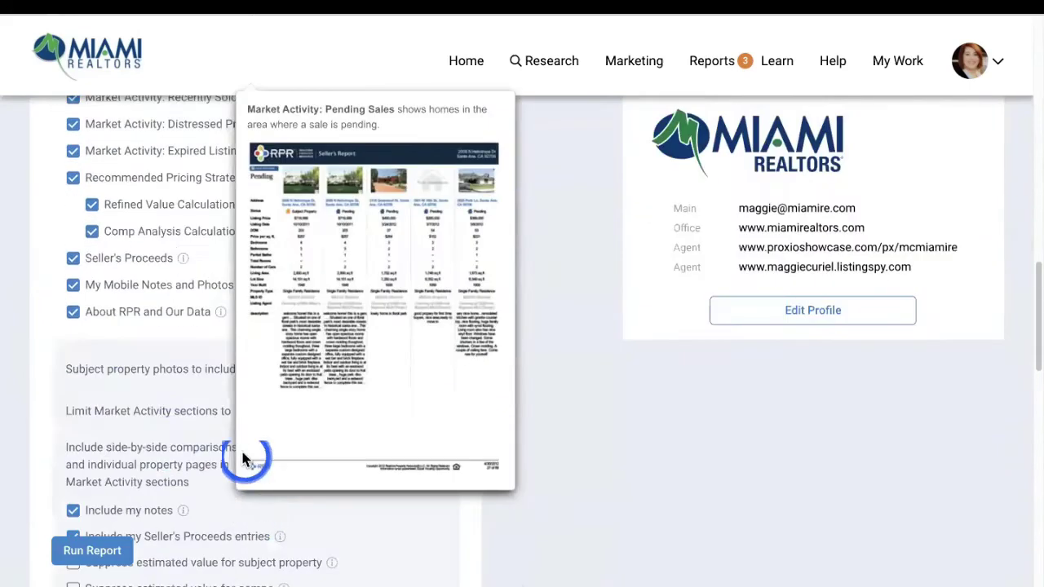
{"action": "scroll", "coordinate": [172, 448], "scroll_direction": "down", "scroll_amount": 10}
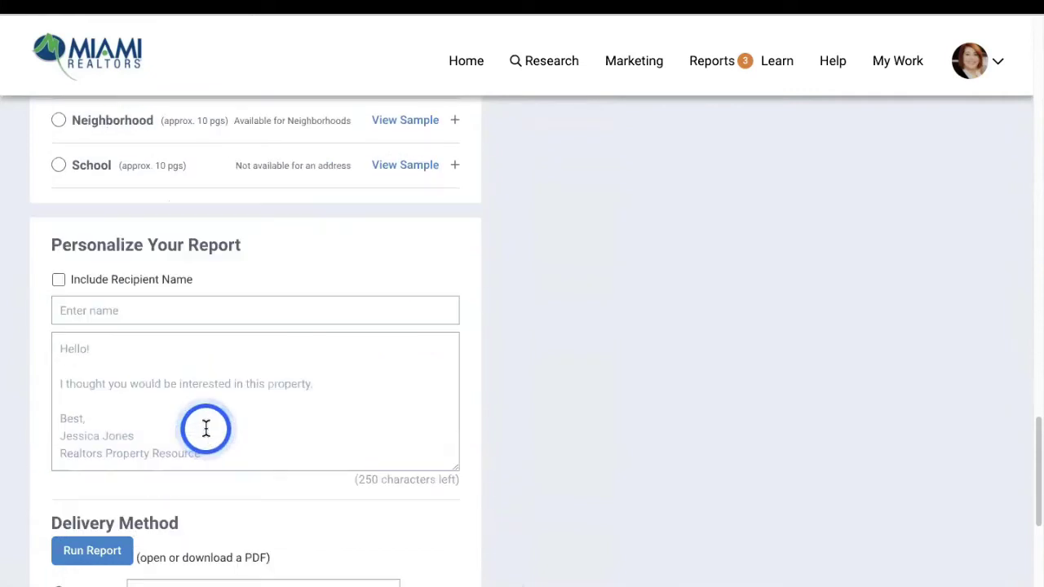
{"action": "scroll", "coordinate": [167, 367], "scroll_direction": "down", "scroll_amount": 2}
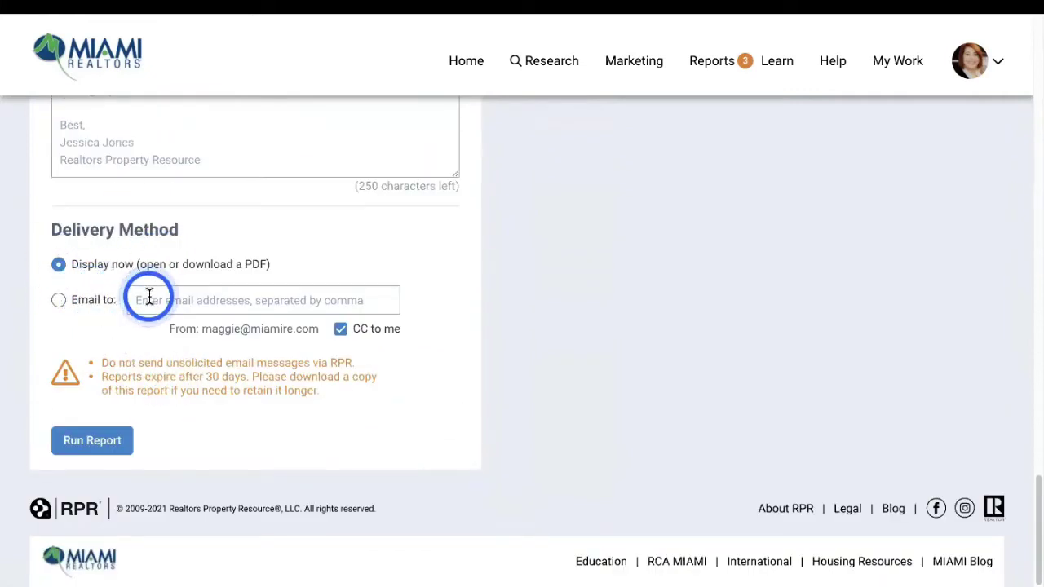
{"action": "left_click", "coordinate": [86, 442]}
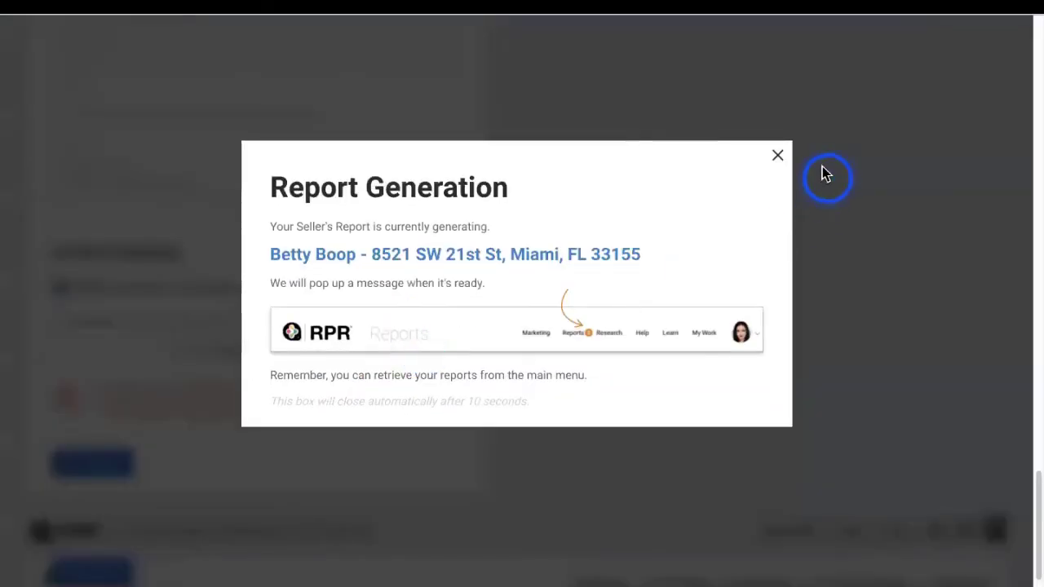
{"action": "left_click", "coordinate": [777, 159]}
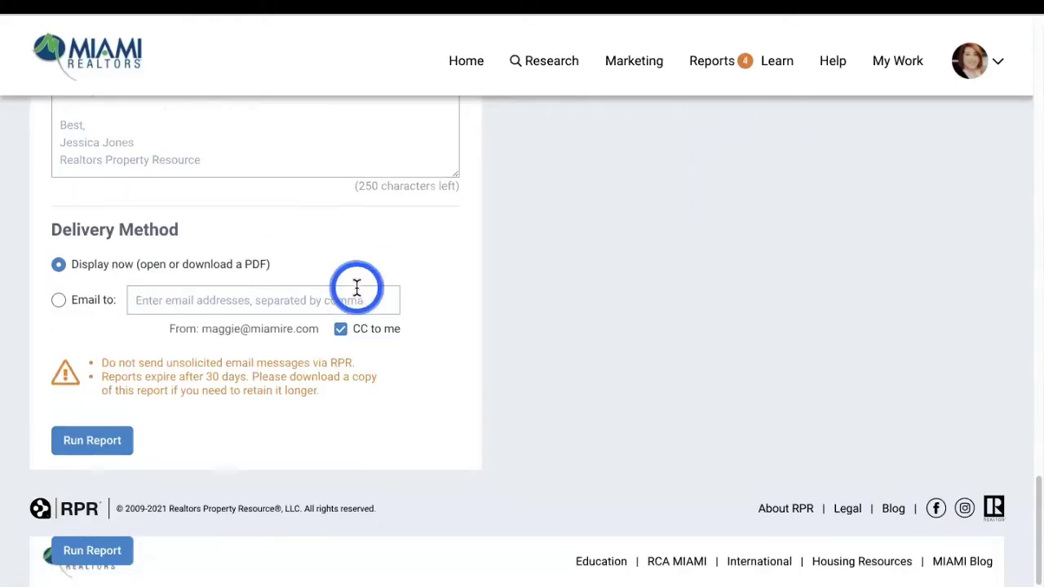
Run a Property Report without the custom comparables page, then collapse its options
{"action": "scroll", "coordinate": [356, 284], "scroll_direction": "up", "scroll_amount": 10}
{"action": "scroll", "coordinate": [357, 286], "scroll_direction": "up", "scroll_amount": 10}
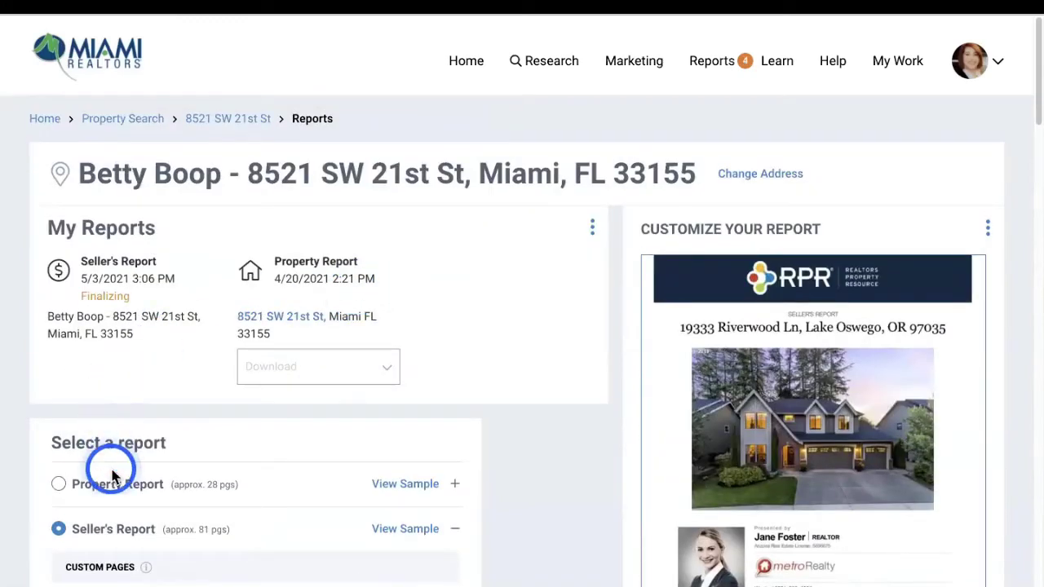
{"action": "left_click", "coordinate": [61, 486]}
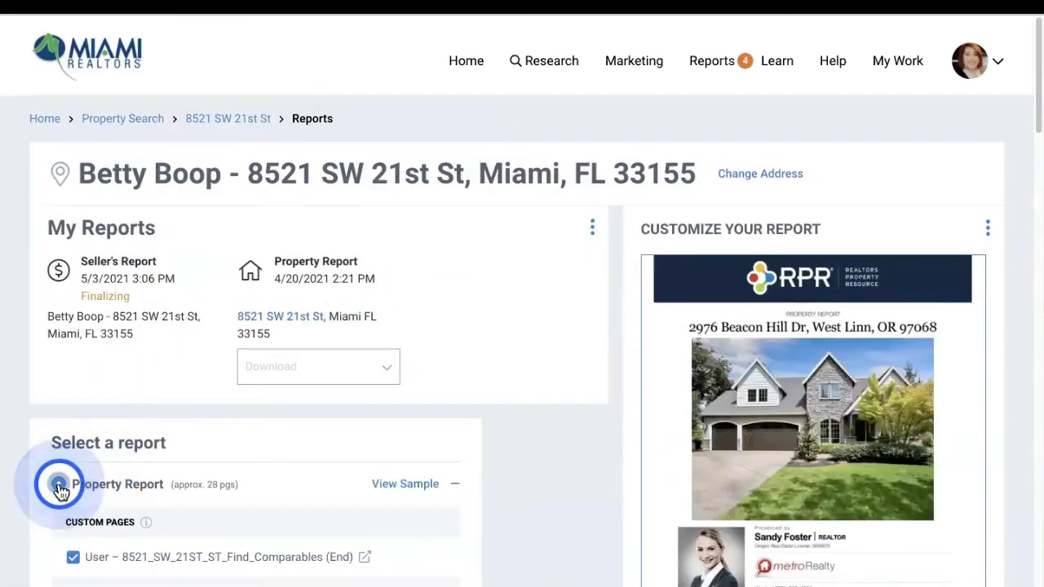
{"action": "left_click", "coordinate": [71, 559]}
{"action": "scroll", "coordinate": [163, 526], "scroll_direction": "down", "scroll_amount": 4}
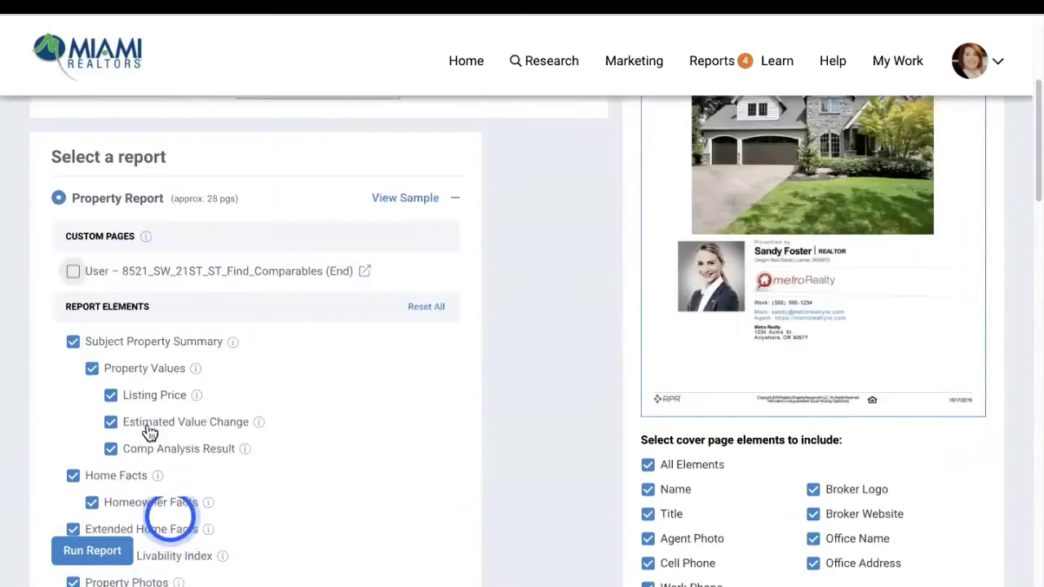
{"action": "scroll", "coordinate": [221, 350], "scroll_direction": "down", "scroll_amount": 20}
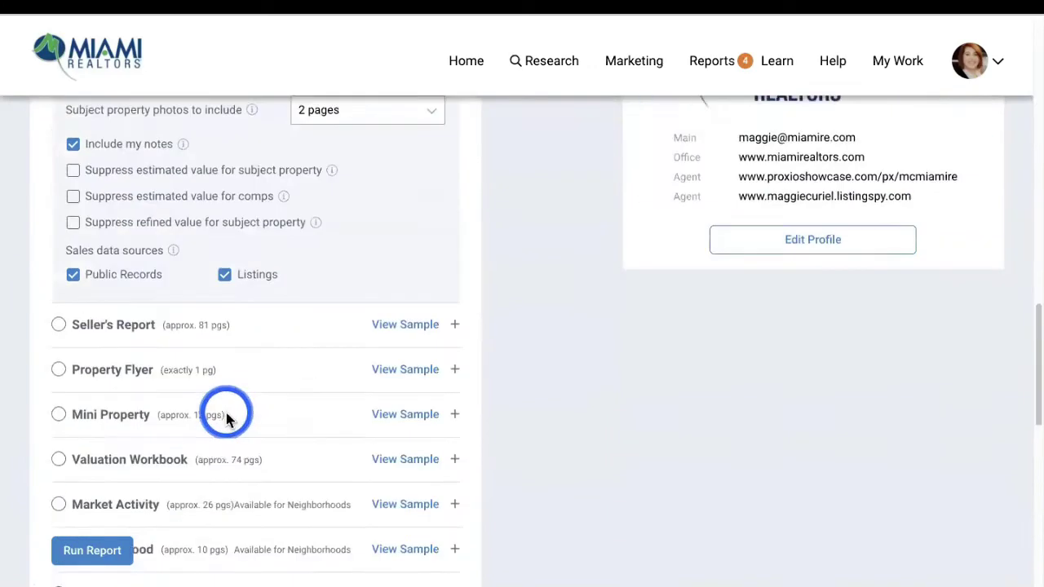
{"action": "left_click", "coordinate": [87, 444]}
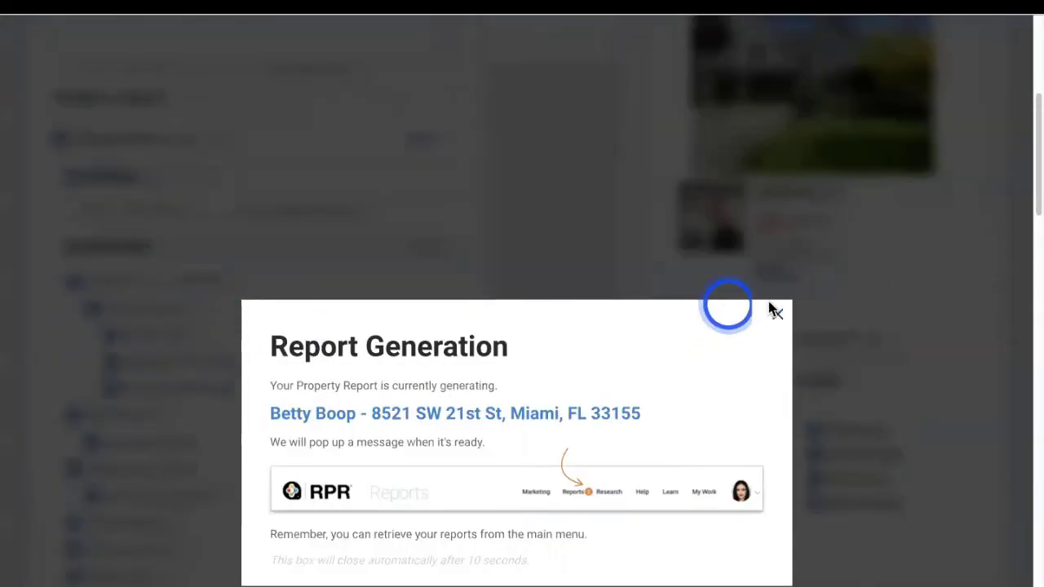
{"action": "left_click", "coordinate": [776, 312]}
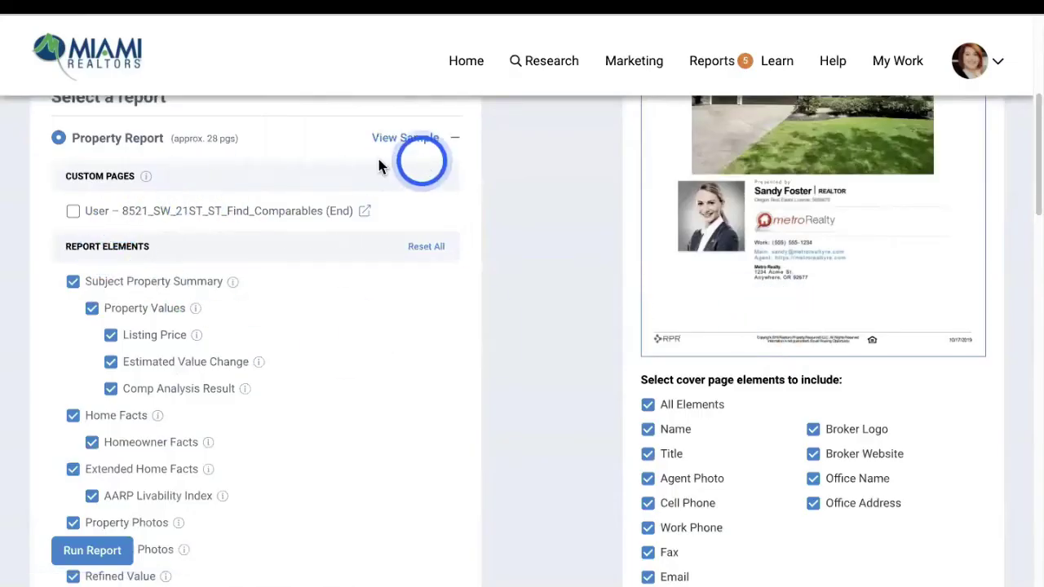
{"action": "left_click", "coordinate": [454, 138]}
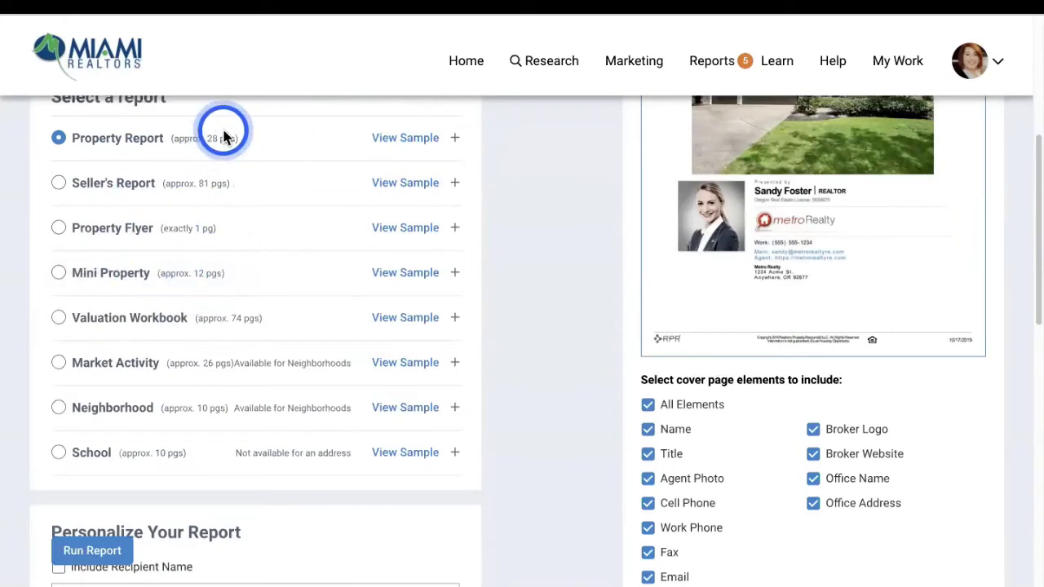
Run a Mini Property report without the custom comparables page and dismiss the notice
{"action": "left_click", "coordinate": [59, 272]}
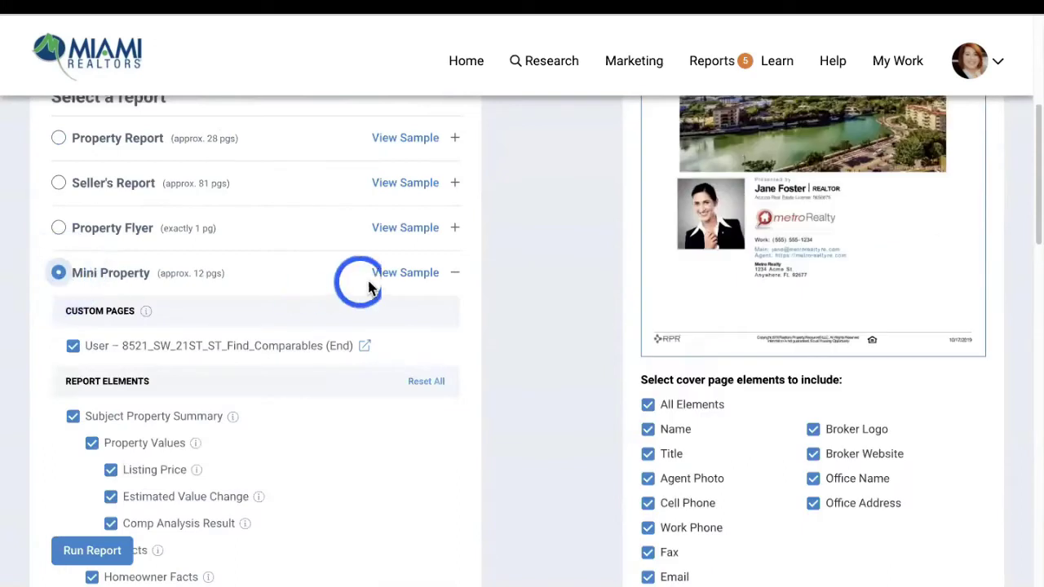
{"action": "left_click", "coordinate": [72, 346]}
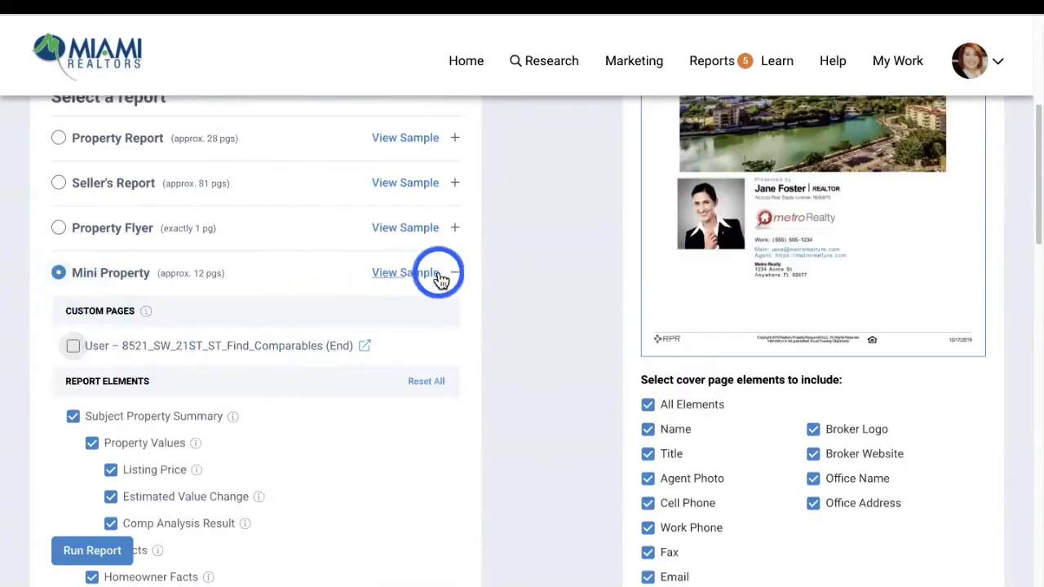
{"action": "left_click", "coordinate": [453, 273]}
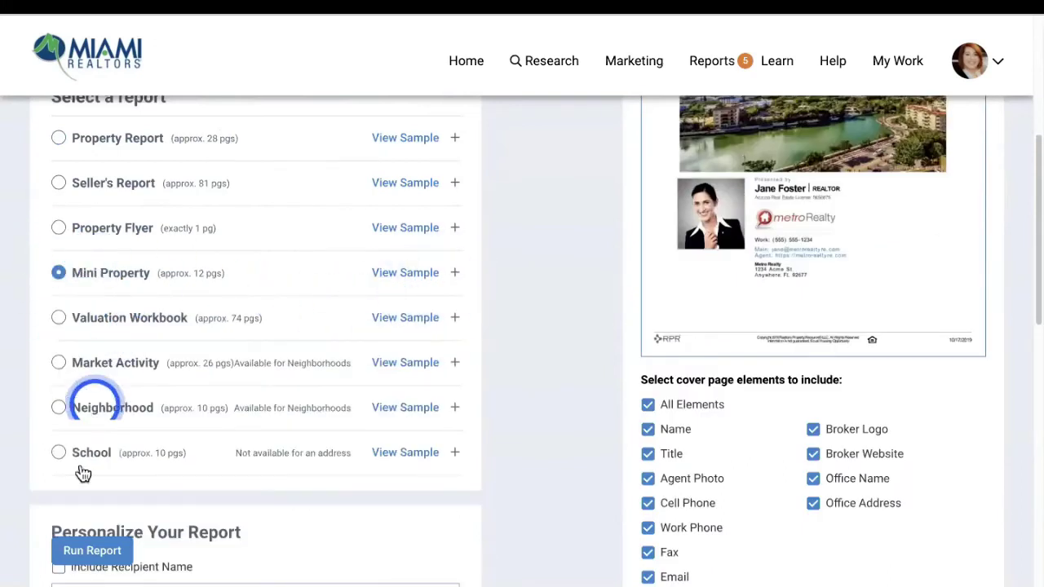
{"action": "left_click", "coordinate": [96, 553]}
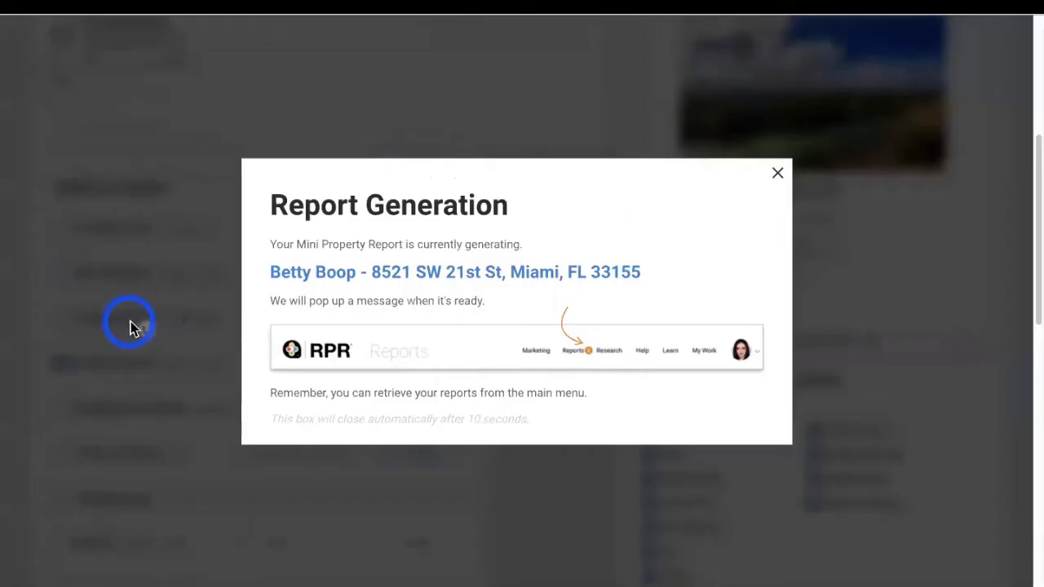
{"action": "left_click", "coordinate": [776, 174]}
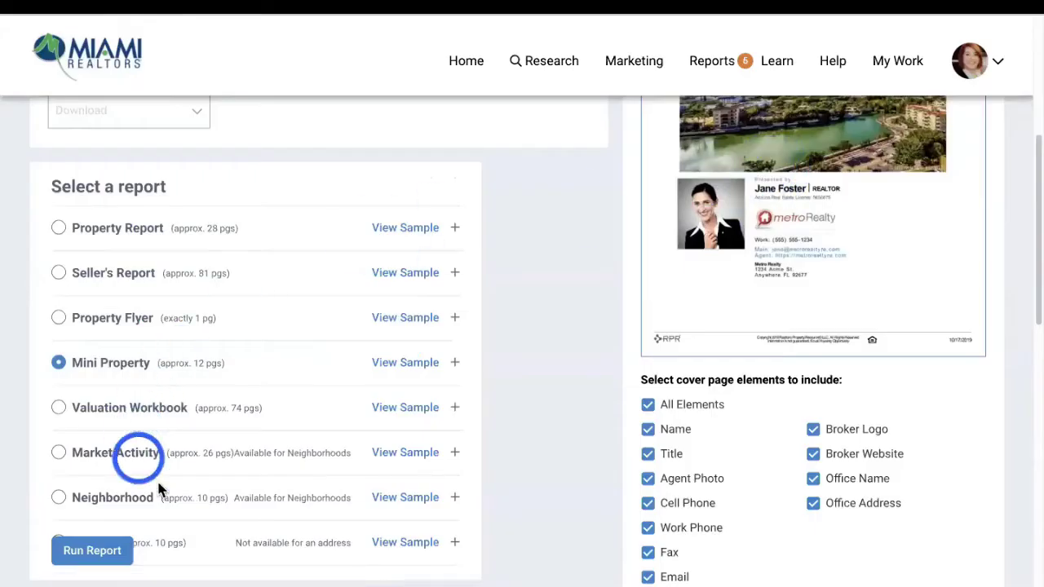
{"action": "scroll", "coordinate": [90, 499], "scroll_direction": "down", "scroll_amount": 1}
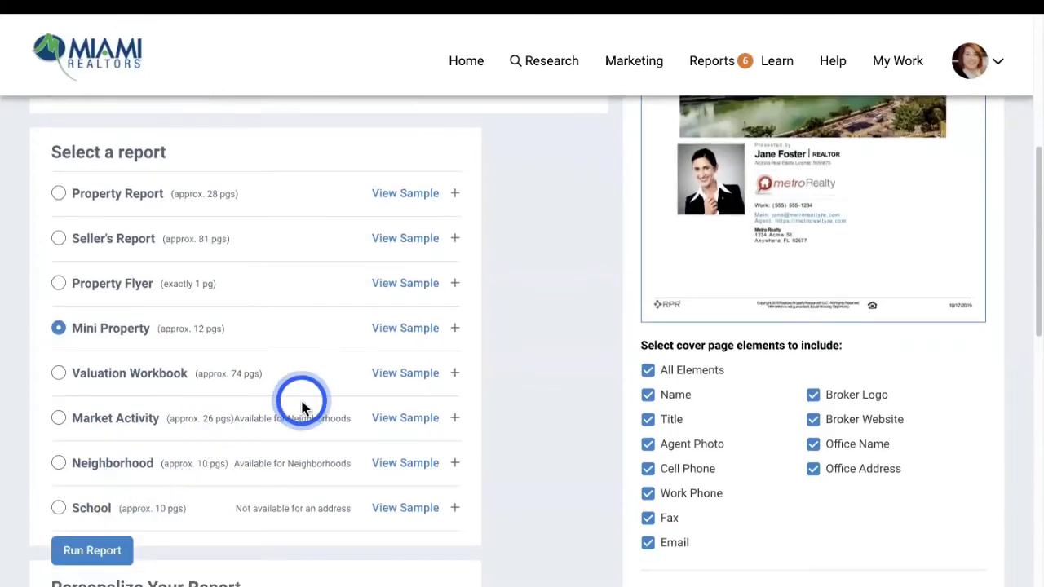
Run a Property Flyer headlined 'Beautiful Home Waitin for You!' with a short description
{"action": "left_click", "coordinate": [57, 285]}
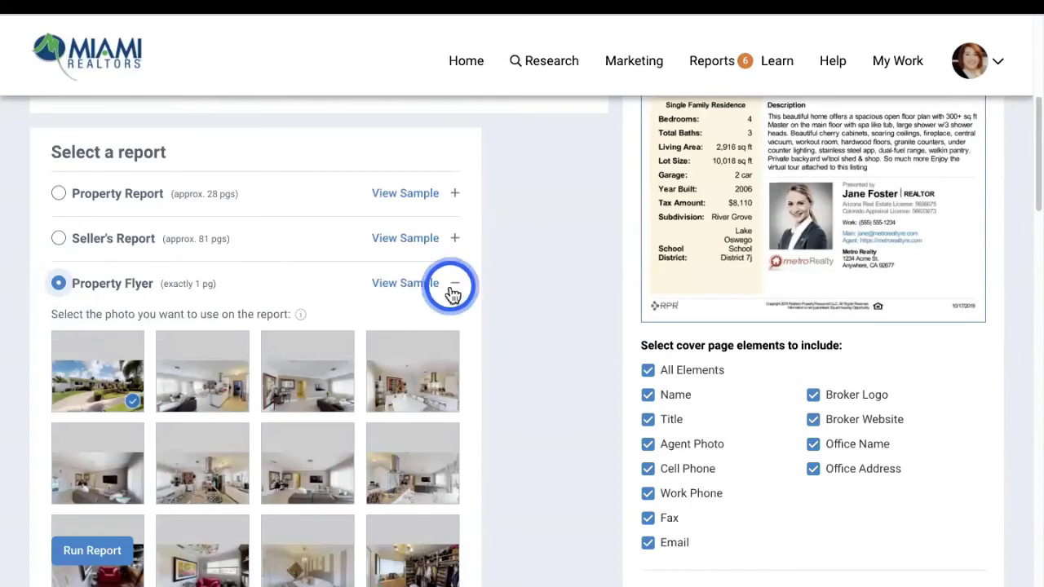
{"action": "scroll", "coordinate": [334, 375], "scroll_direction": "down", "scroll_amount": 3}
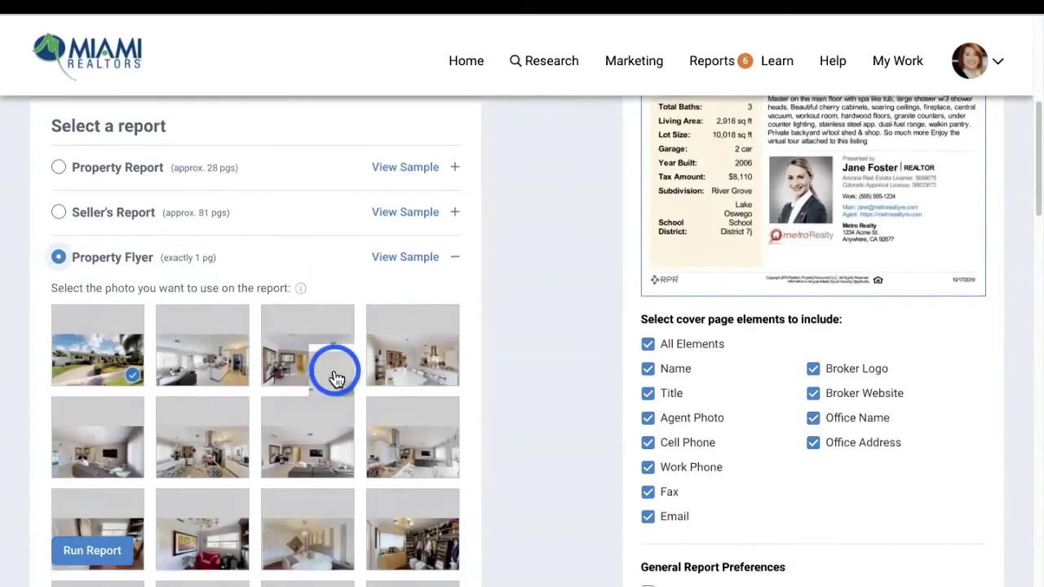
{"action": "scroll", "coordinate": [295, 411], "scroll_direction": "down", "scroll_amount": 8}
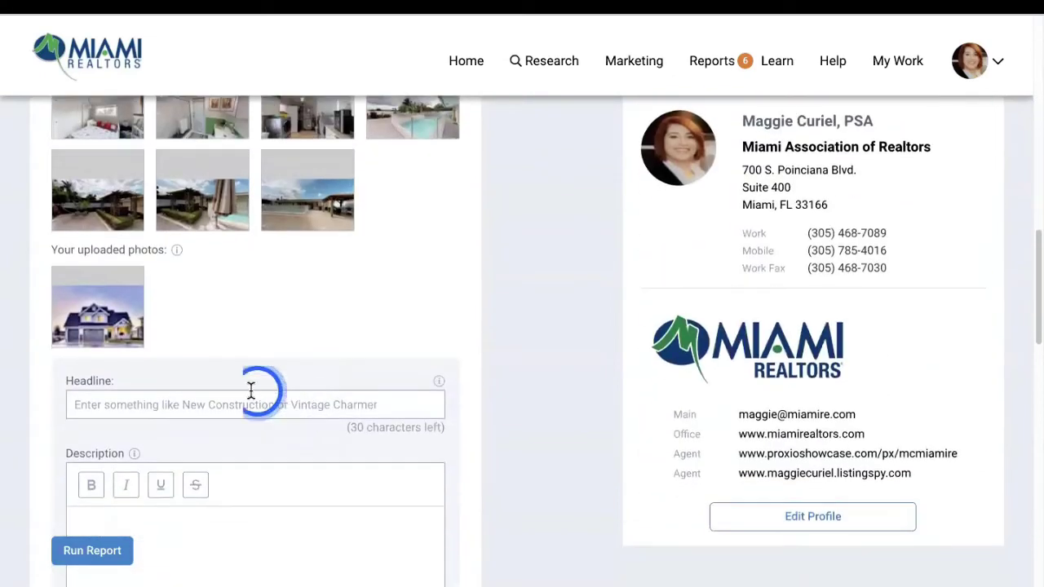
{"action": "left_click", "coordinate": [168, 408]}
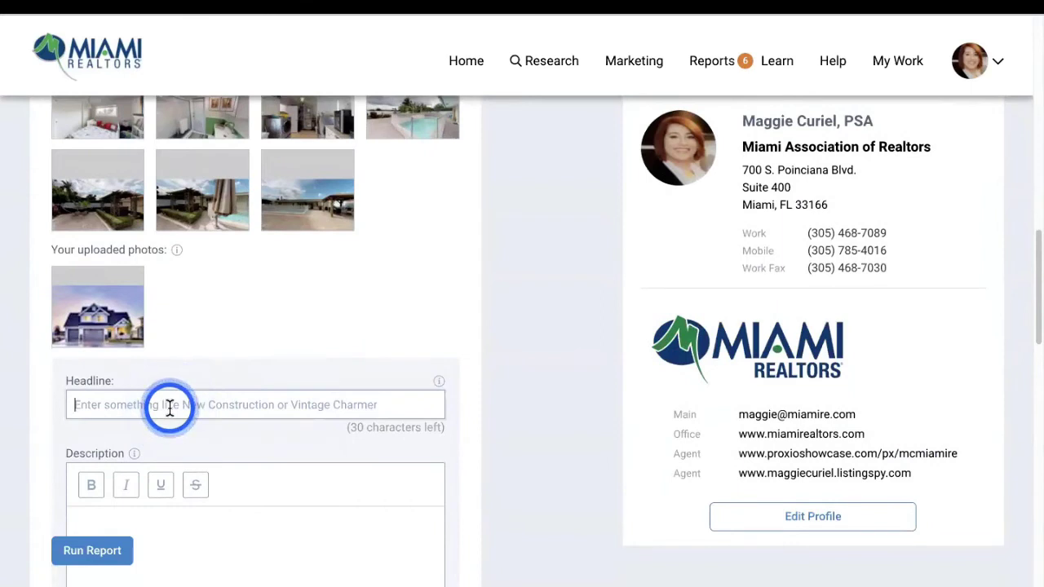
{"action": "type", "text": "Beautiful Home Waitin for You!"}
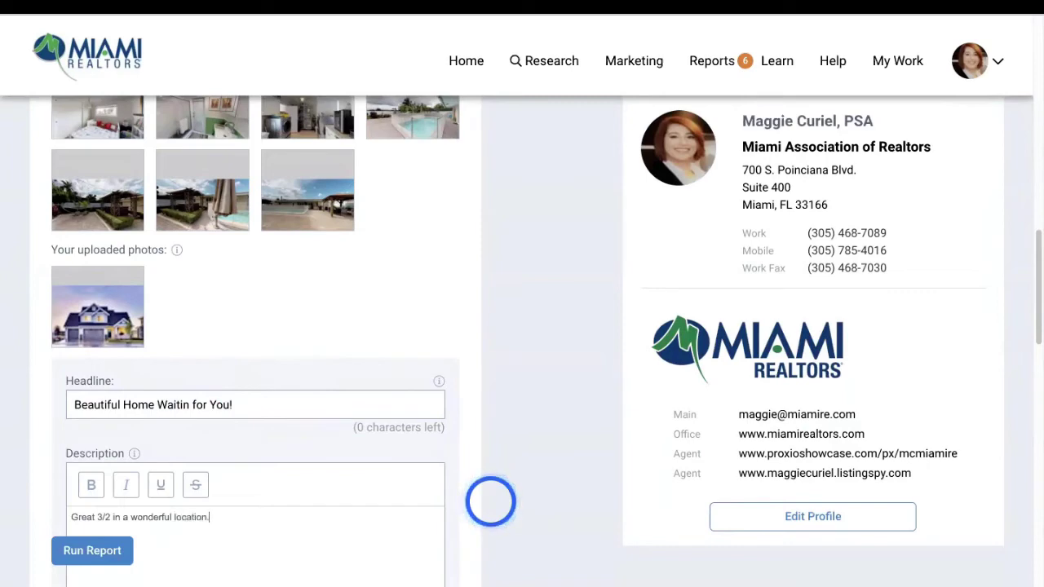
{"action": "scroll", "coordinate": [466, 484], "scroll_direction": "up", "scroll_amount": 2}
{"action": "scroll", "coordinate": [465, 486], "scroll_direction": "down", "scroll_amount": 5}
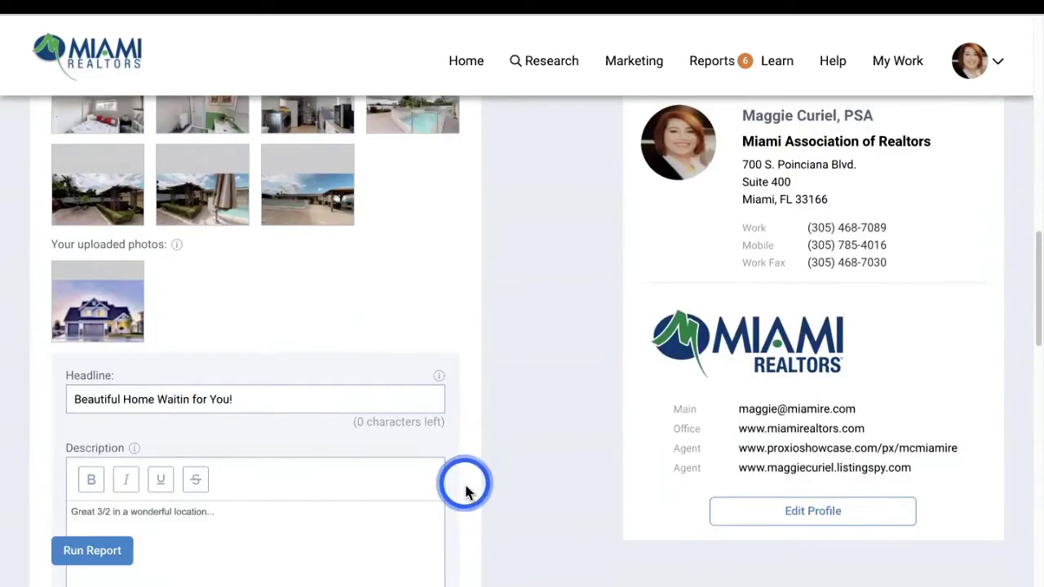
{"action": "scroll", "coordinate": [461, 488], "scroll_direction": "down", "scroll_amount": 3}
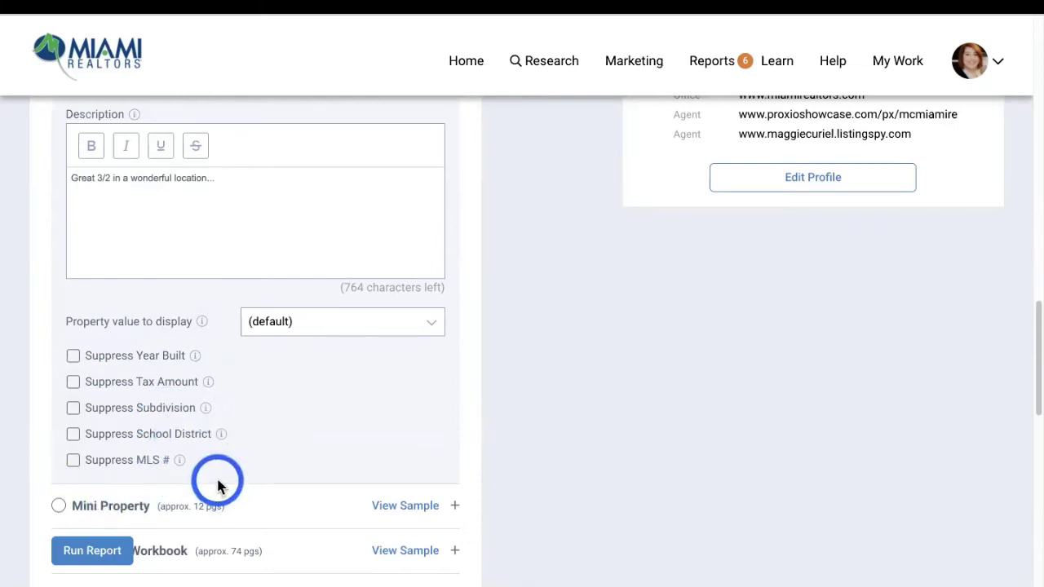
{"action": "left_click", "coordinate": [93, 551]}
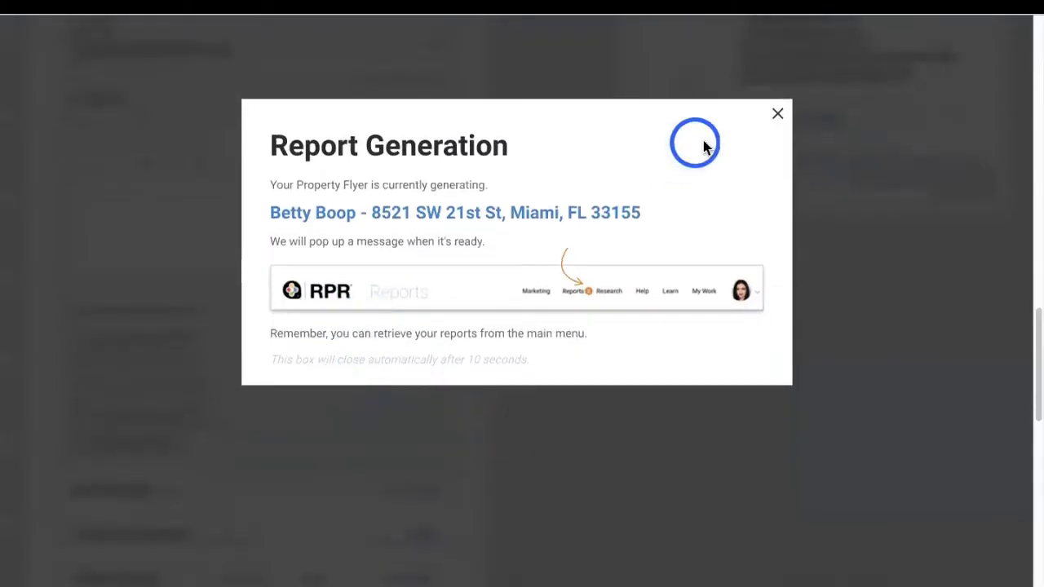
{"action": "left_click", "coordinate": [777, 113]}
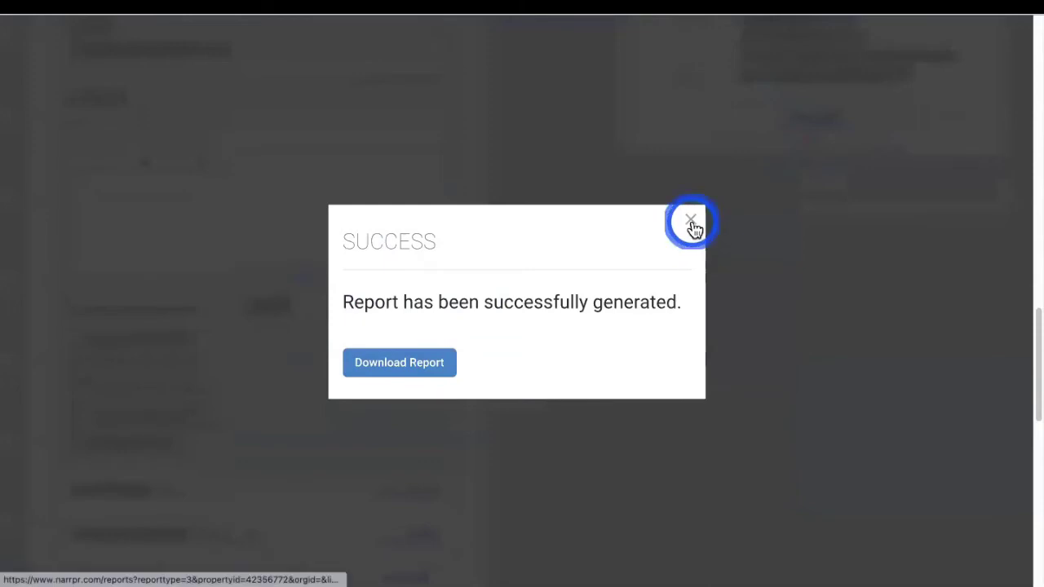
Close the success message, collapse the flyer options, and return to the property summary
{"action": "left_click", "coordinate": [690, 221]}
{"action": "scroll", "coordinate": [337, 345], "scroll_direction": "down", "scroll_amount": 3}
{"action": "scroll", "coordinate": [337, 345], "scroll_direction": "up", "scroll_amount": 10}
{"action": "scroll", "coordinate": [340, 347], "scroll_direction": "up", "scroll_amount": 10}
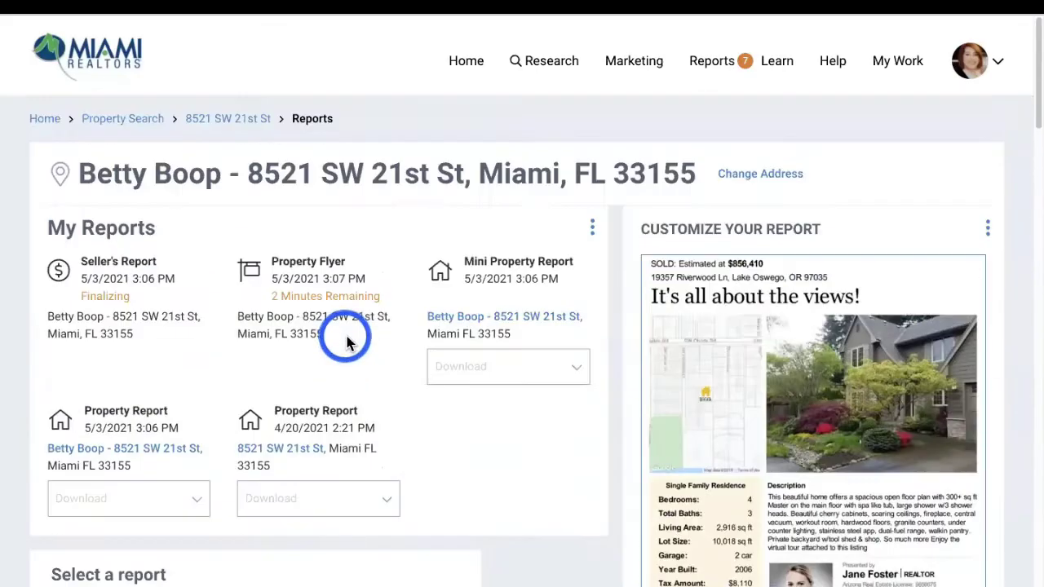
{"action": "scroll", "coordinate": [396, 415], "scroll_direction": "down", "scroll_amount": 6}
{"action": "left_click", "coordinate": [457, 232]}
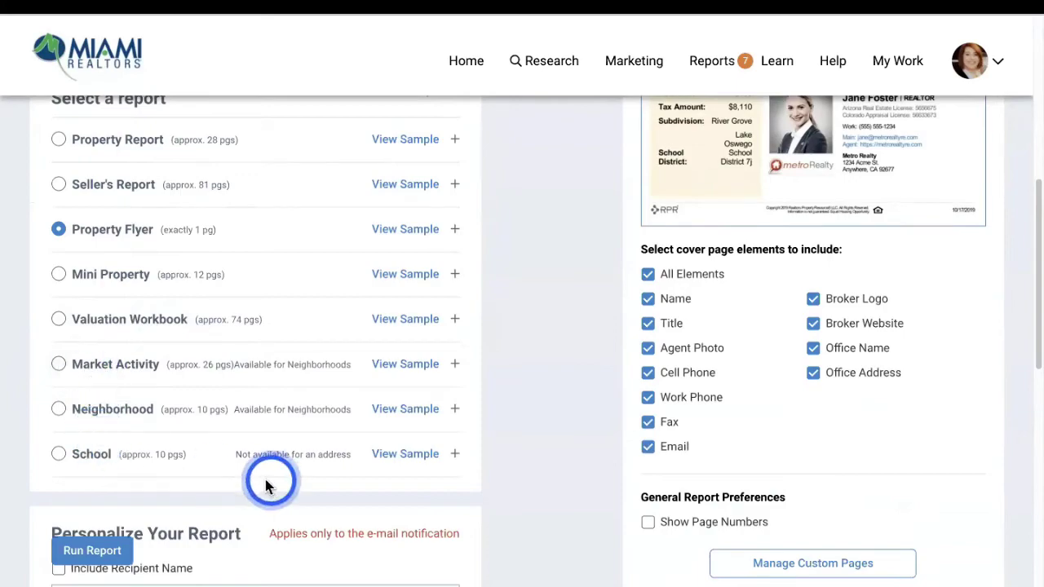
{"action": "scroll", "coordinate": [277, 408], "scroll_direction": "down", "scroll_amount": 2}
{"action": "scroll", "coordinate": [283, 391], "scroll_direction": "down", "scroll_amount": 5}
{"action": "scroll", "coordinate": [285, 386], "scroll_direction": "up", "scroll_amount": 10}
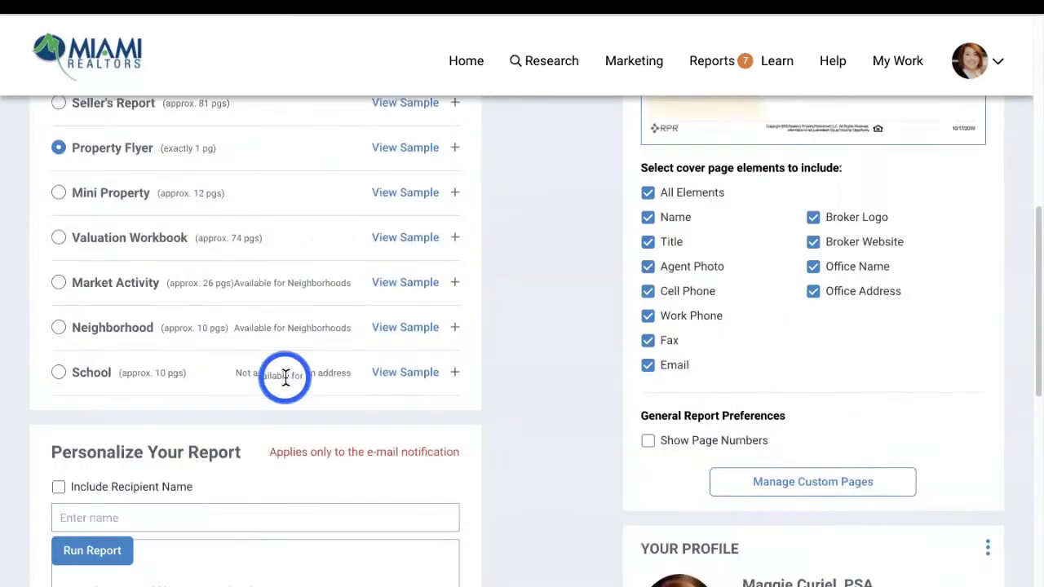
{"action": "left_click", "coordinate": [212, 129]}
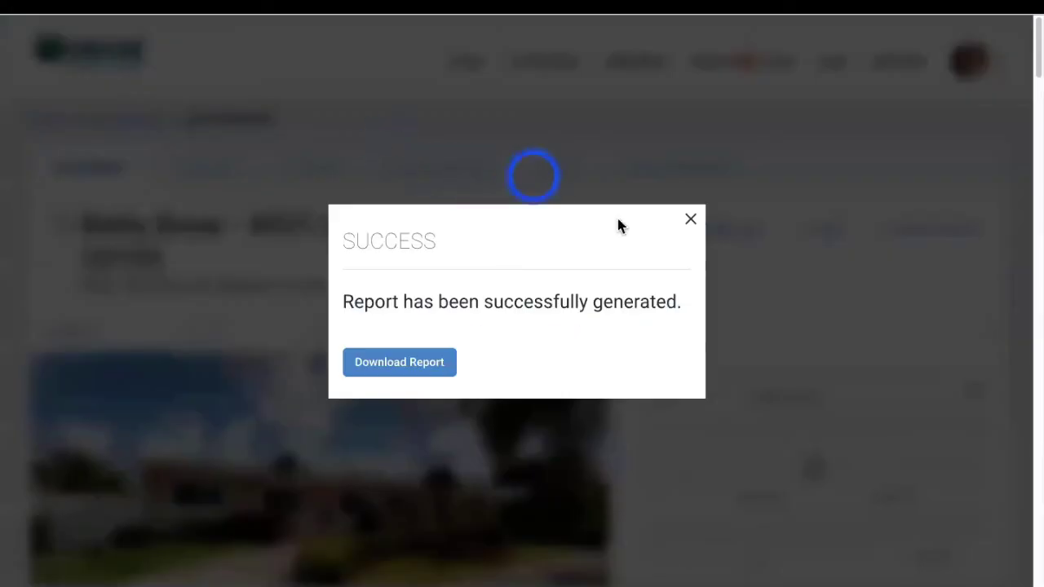
Dismiss the success message and browse the property's neighborhood population charts
{"action": "left_click", "coordinate": [691, 219]}
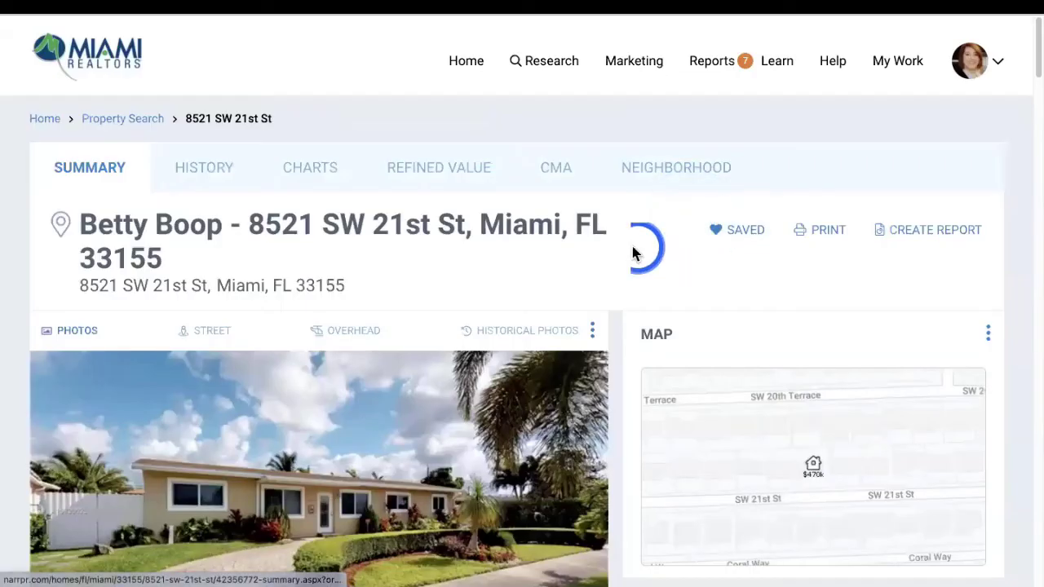
{"action": "left_click", "coordinate": [674, 171]}
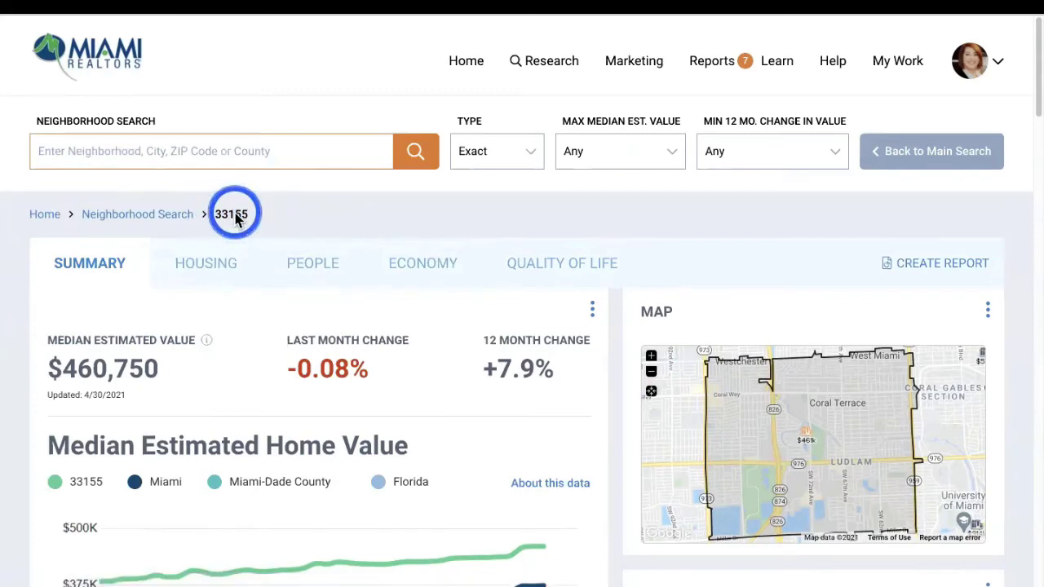
{"action": "scroll", "coordinate": [98, 314], "scroll_direction": "down", "scroll_amount": 1}
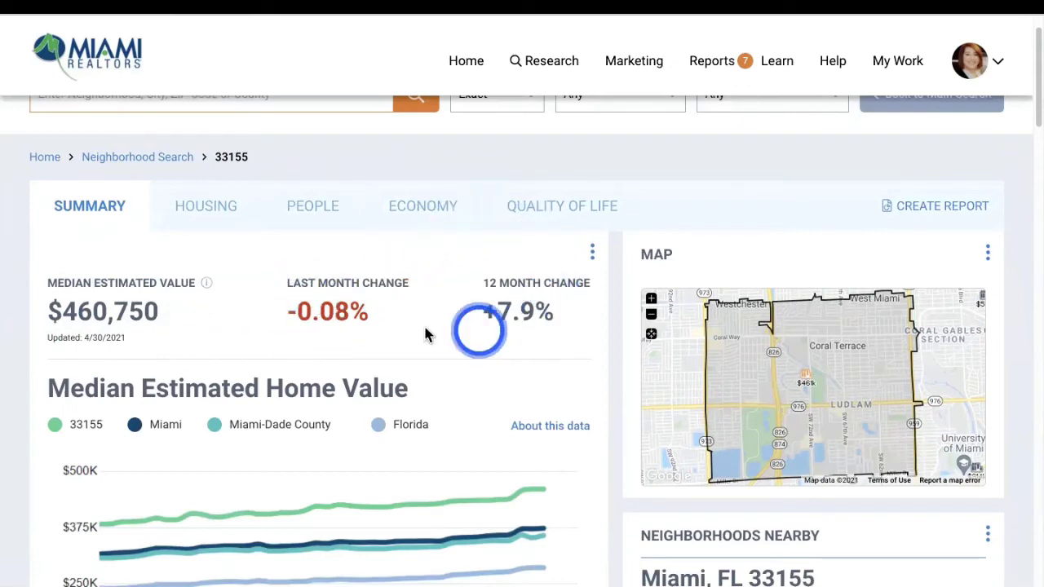
{"action": "scroll", "coordinate": [420, 333], "scroll_direction": "down", "scroll_amount": 3}
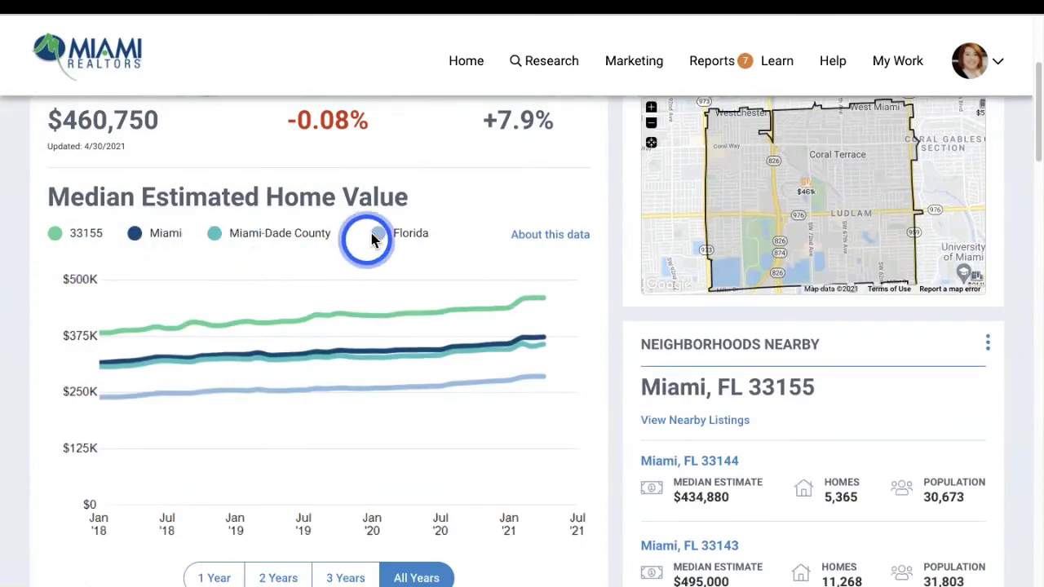
{"action": "scroll", "coordinate": [310, 261], "scroll_direction": "down", "scroll_amount": 6}
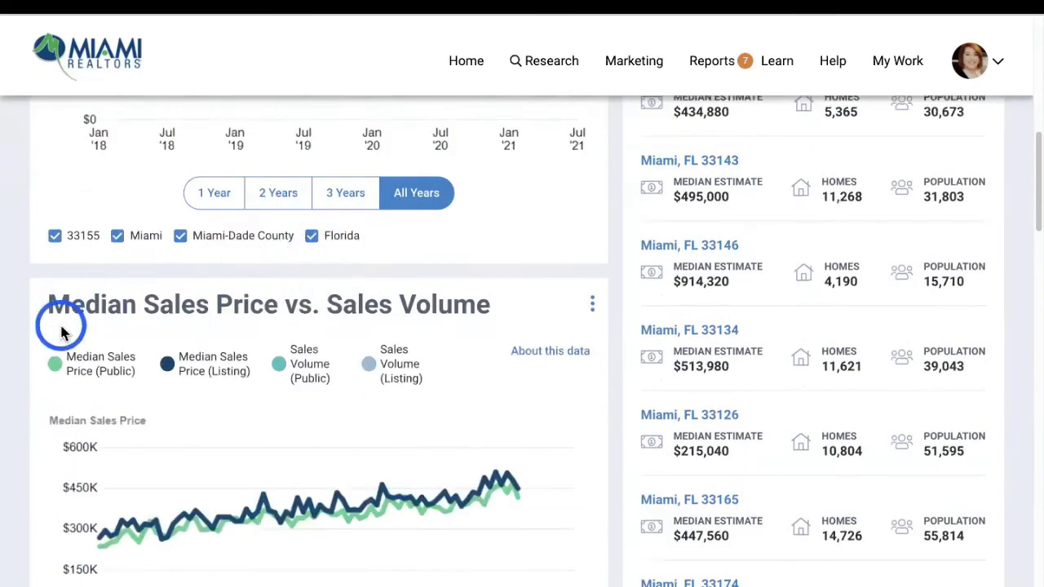
{"action": "scroll", "coordinate": [354, 337], "scroll_direction": "down", "scroll_amount": 10}
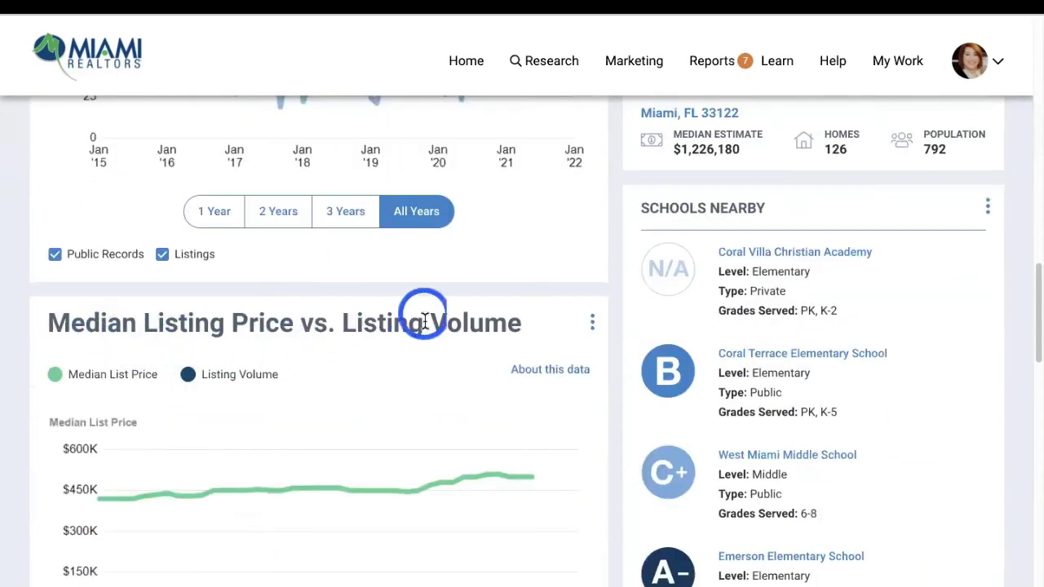
{"action": "scroll", "coordinate": [384, 332], "scroll_direction": "down", "scroll_amount": 10}
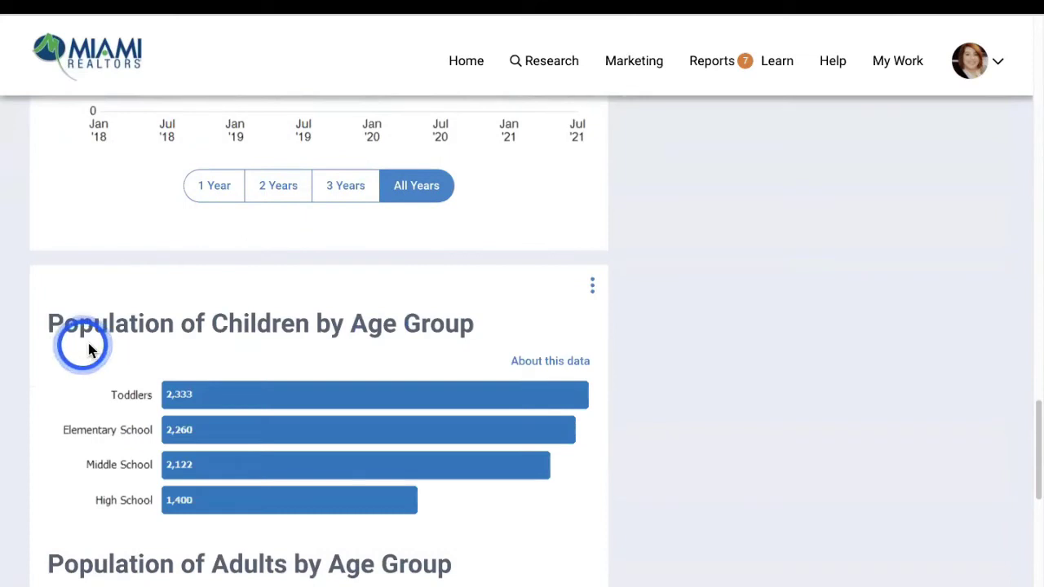
{"action": "scroll", "coordinate": [445, 316], "scroll_direction": "down", "scroll_amount": 1}
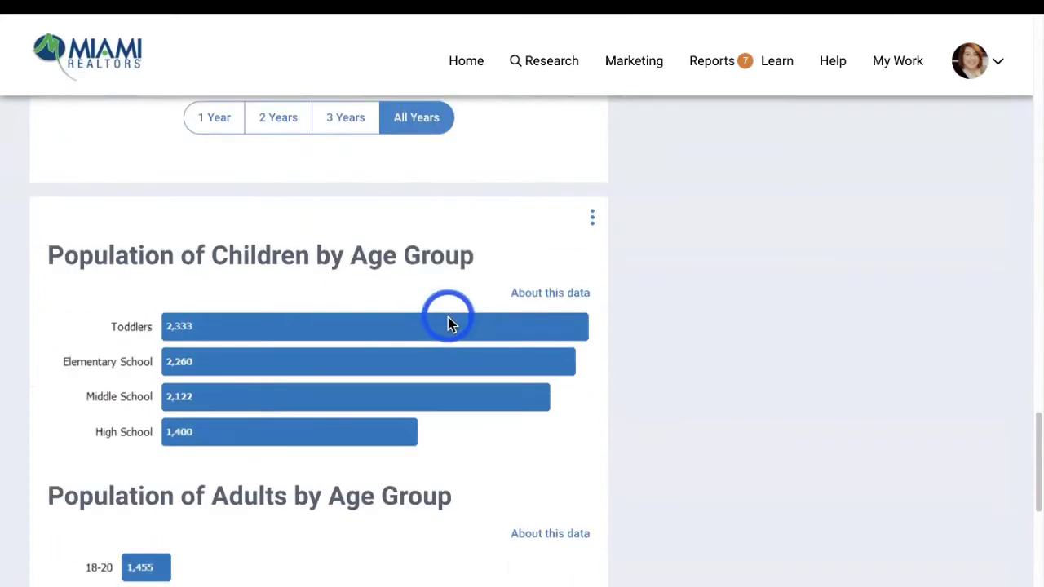
{"action": "scroll", "coordinate": [448, 324], "scroll_direction": "down", "scroll_amount": 3}
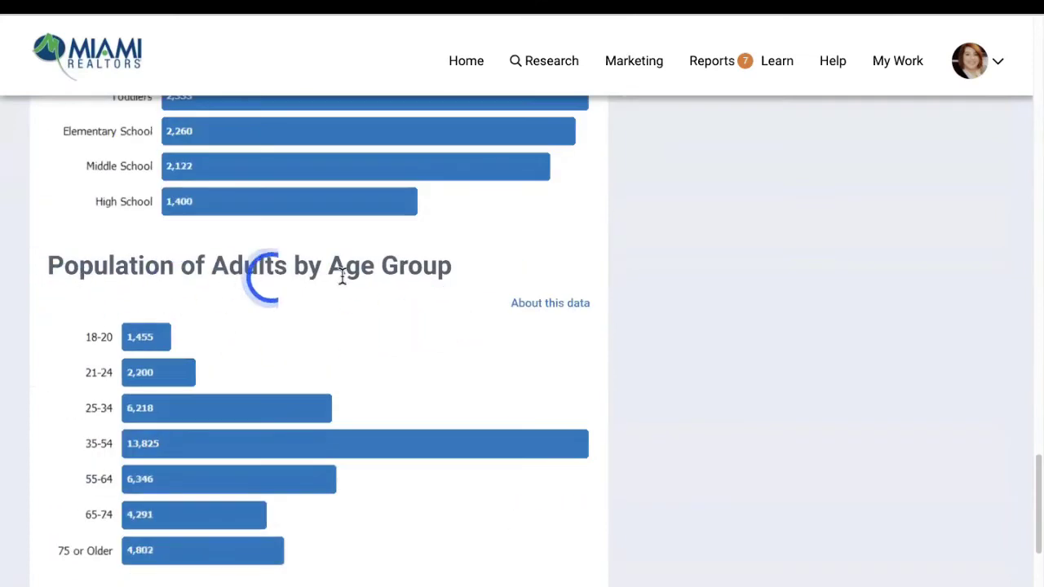
{"action": "scroll", "coordinate": [356, 297], "scroll_direction": "down", "scroll_amount": 2}
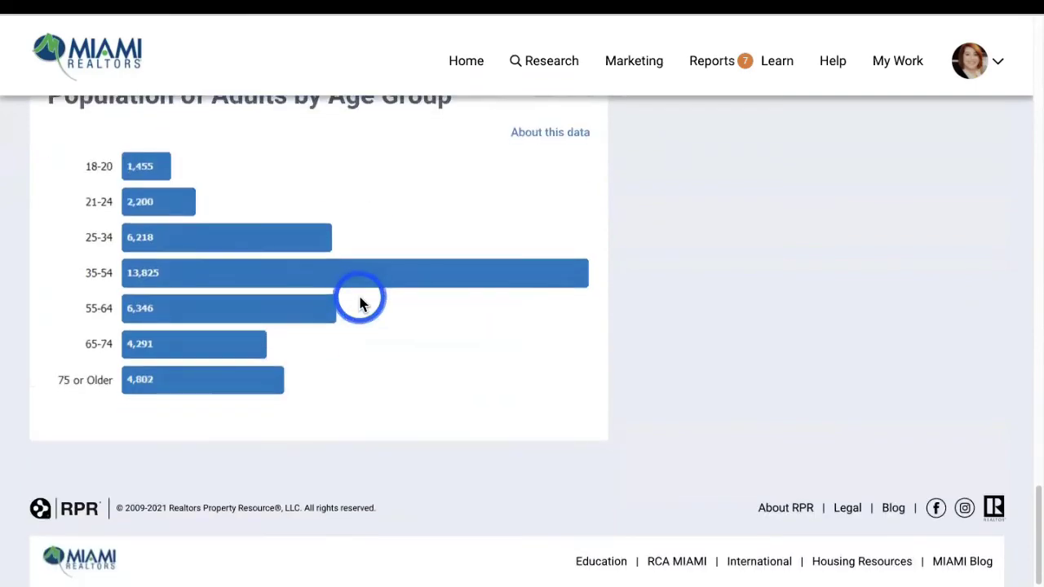
Review the value charts, then show housing statistics for ZIP 33155 ($461K median value)
{"action": "scroll", "coordinate": [362, 304], "scroll_direction": "up", "scroll_amount": 15}
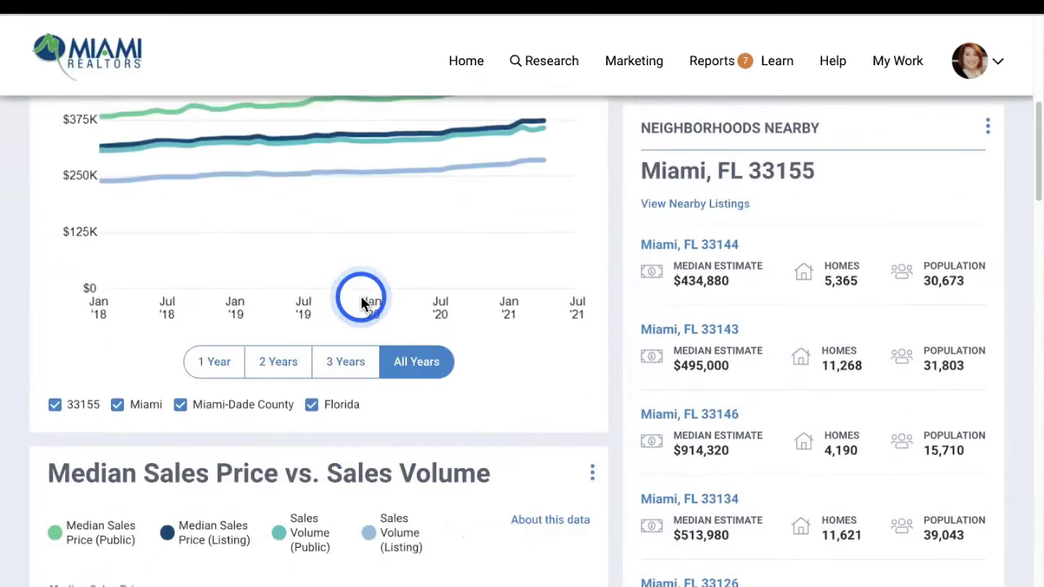
{"action": "scroll", "coordinate": [362, 303], "scroll_direction": "up", "scroll_amount": 3}
{"action": "scroll", "coordinate": [799, 296], "scroll_direction": "down", "scroll_amount": 2}
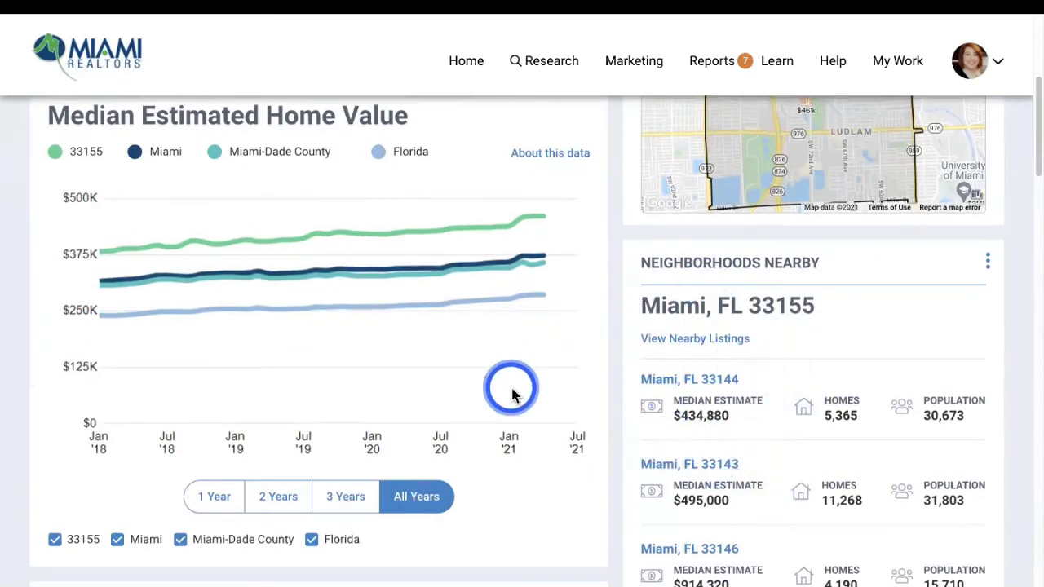
{"action": "scroll", "coordinate": [717, 392], "scroll_direction": "down", "scroll_amount": 8}
{"action": "scroll", "coordinate": [781, 375], "scroll_direction": "down", "scroll_amount": 4}
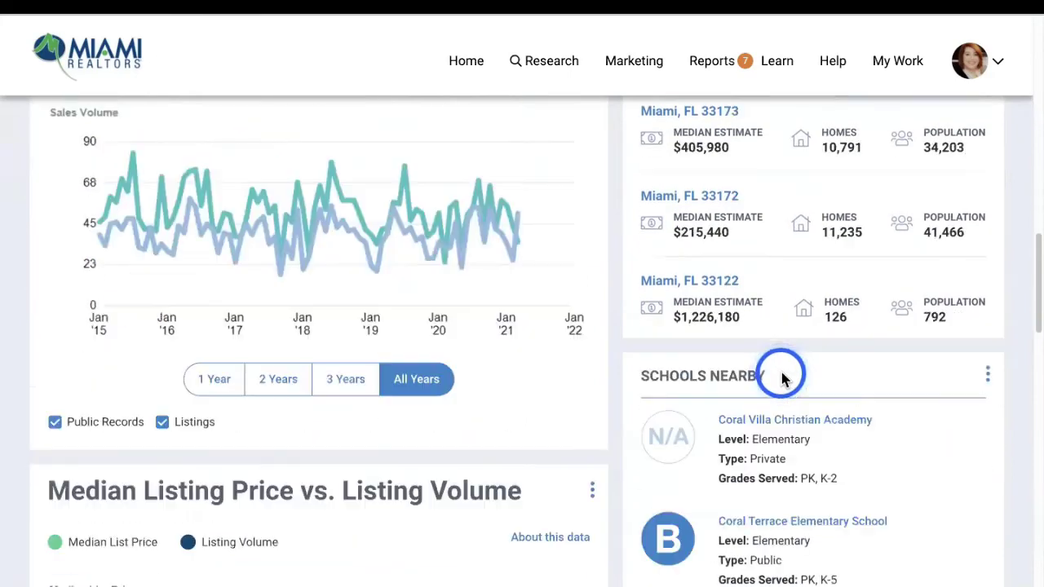
{"action": "scroll", "coordinate": [759, 359], "scroll_direction": "down", "scroll_amount": 2}
{"action": "scroll", "coordinate": [799, 432], "scroll_direction": "down", "scroll_amount": 7}
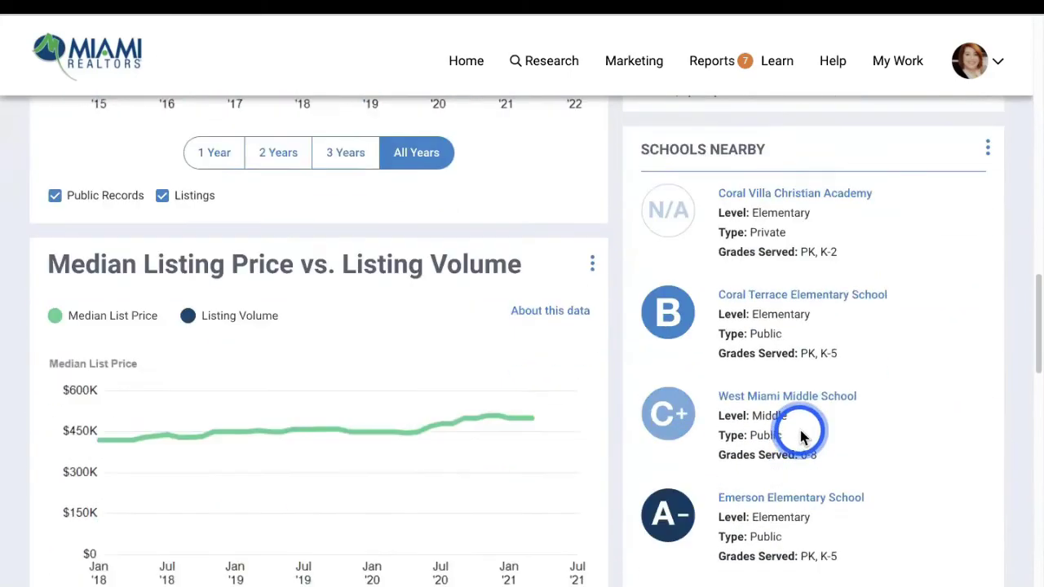
{"action": "scroll", "coordinate": [802, 434], "scroll_direction": "up", "scroll_amount": 20}
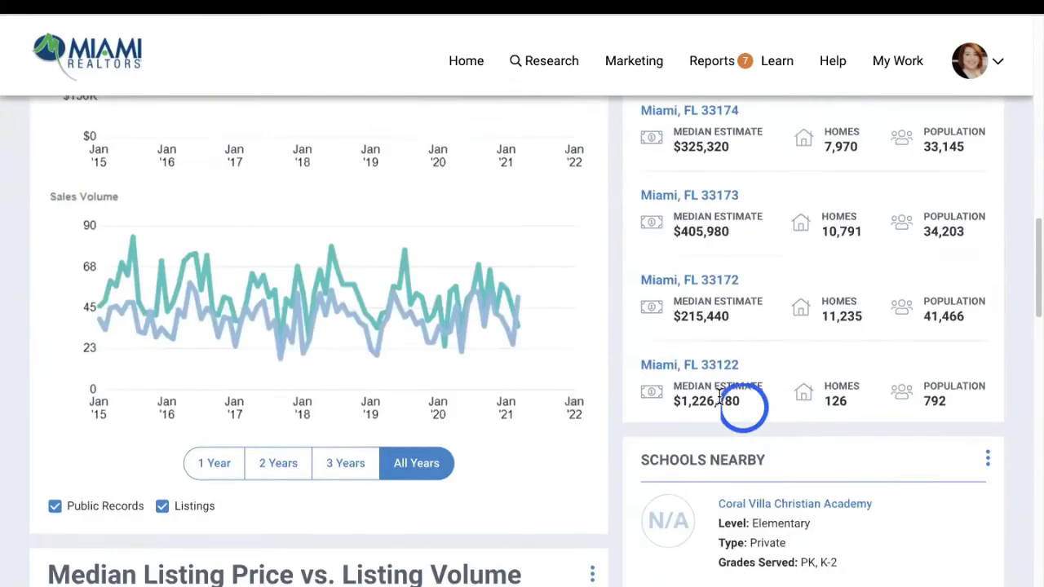
{"action": "left_click", "coordinate": [205, 271]}
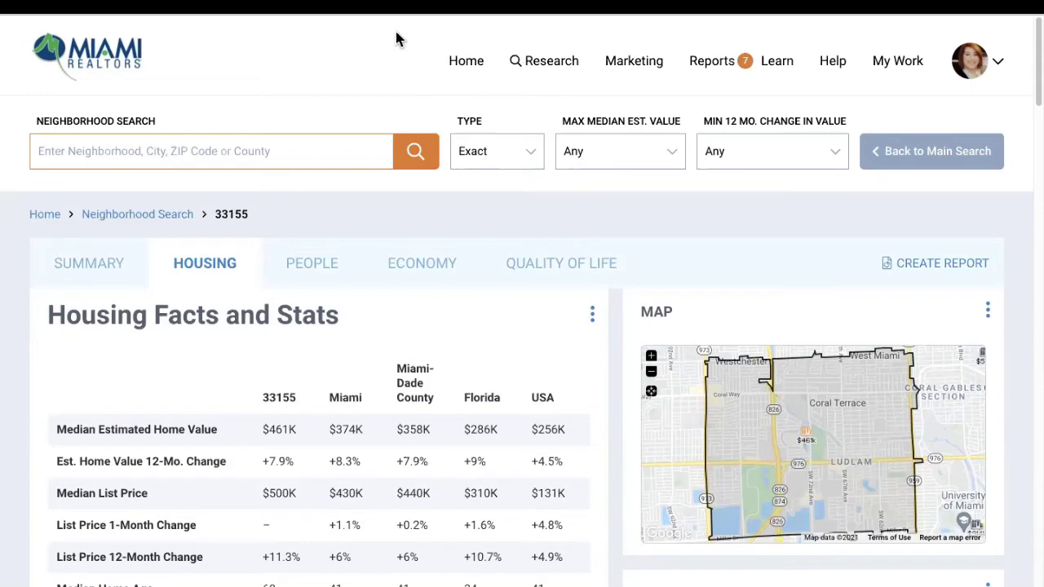
{"action": "left_click", "coordinate": [178, 283]}
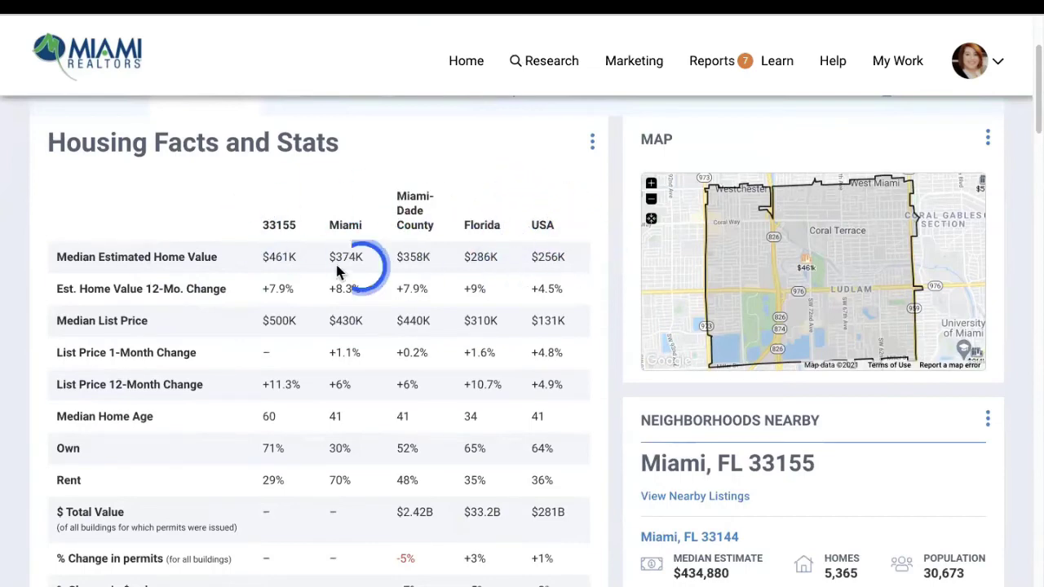
{"action": "scroll", "coordinate": [266, 254], "scroll_direction": "down", "scroll_amount": 1}
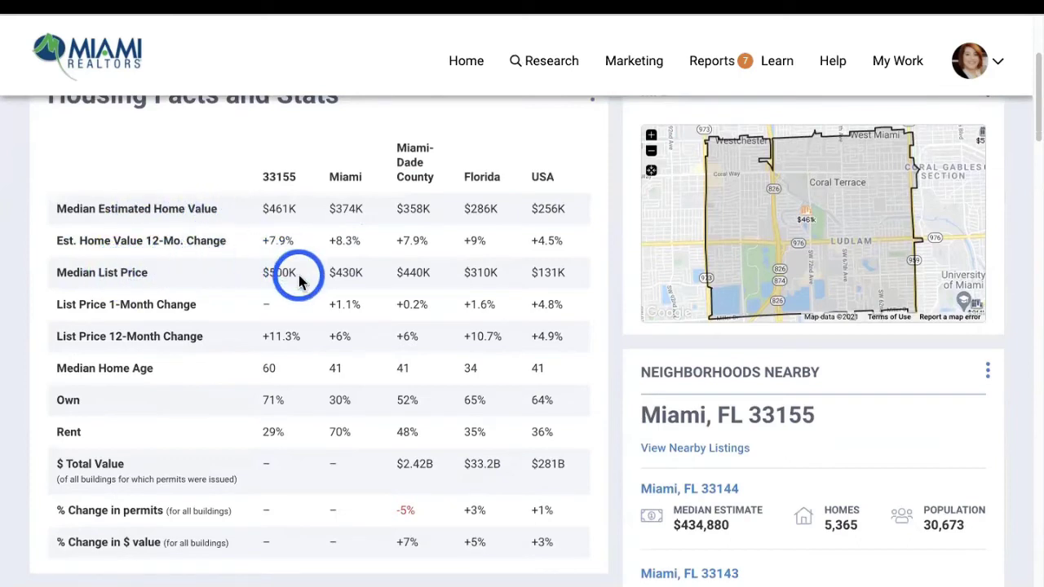
{"action": "scroll", "coordinate": [83, 306], "scroll_direction": "down", "scroll_amount": 1}
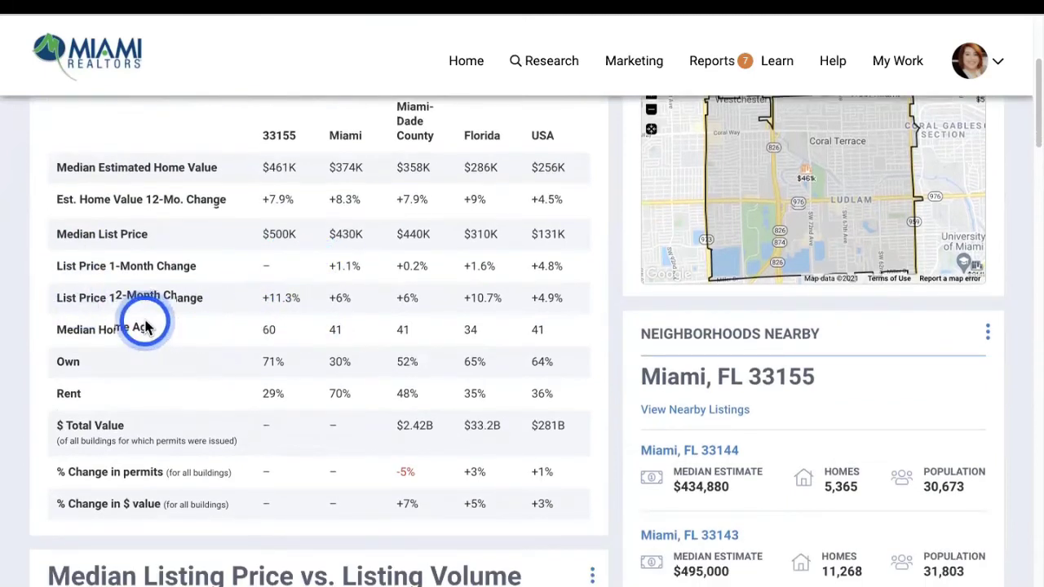
{"action": "scroll", "coordinate": [122, 322], "scroll_direction": "down", "scroll_amount": 1}
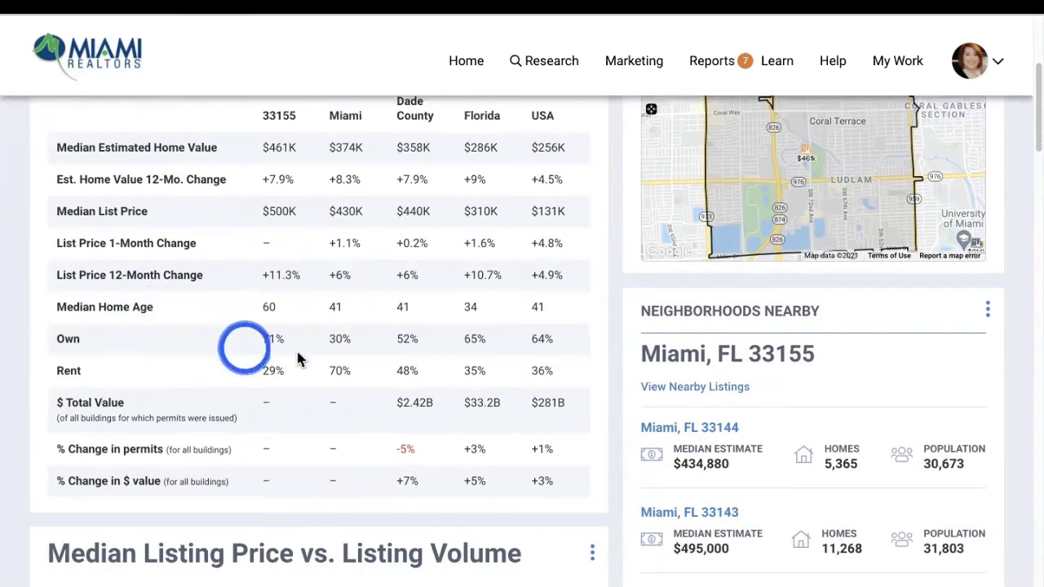
{"action": "scroll", "coordinate": [308, 326], "scroll_direction": "down", "scroll_amount": 3}
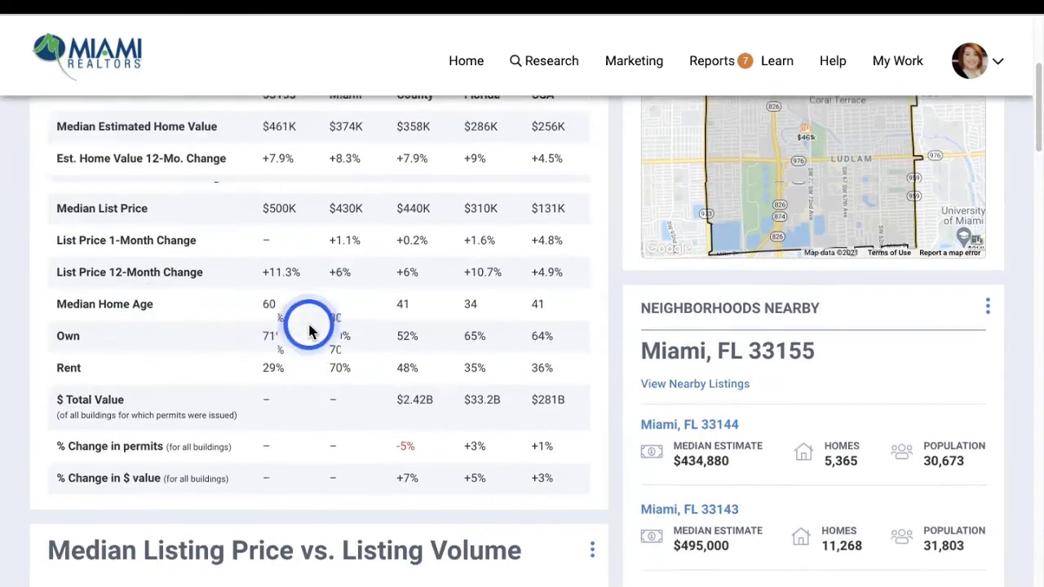
{"action": "scroll", "coordinate": [307, 326], "scroll_direction": "down", "scroll_amount": 1}
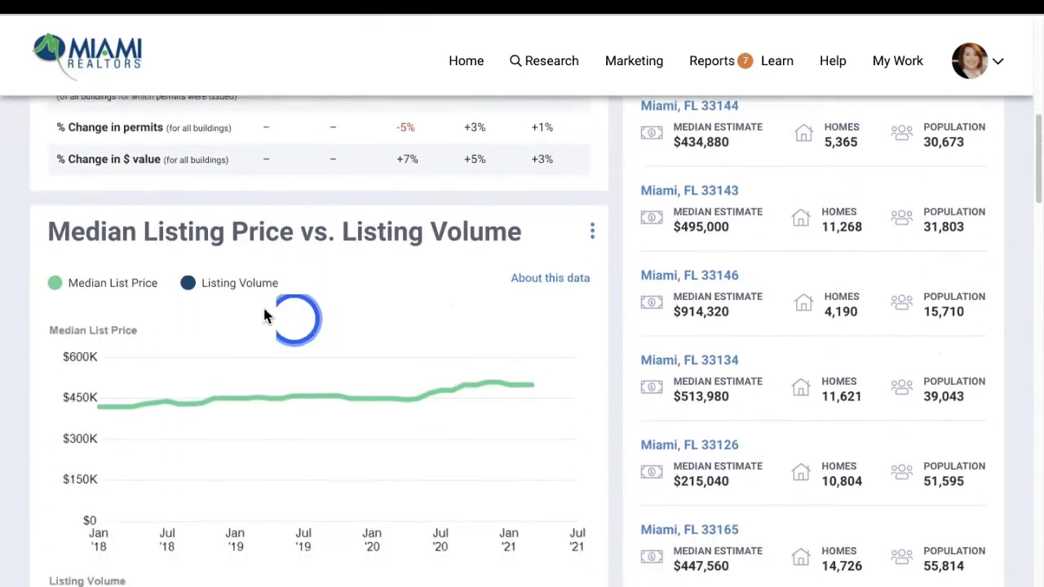
{"action": "scroll", "coordinate": [334, 277], "scroll_direction": "down", "scroll_amount": 9}
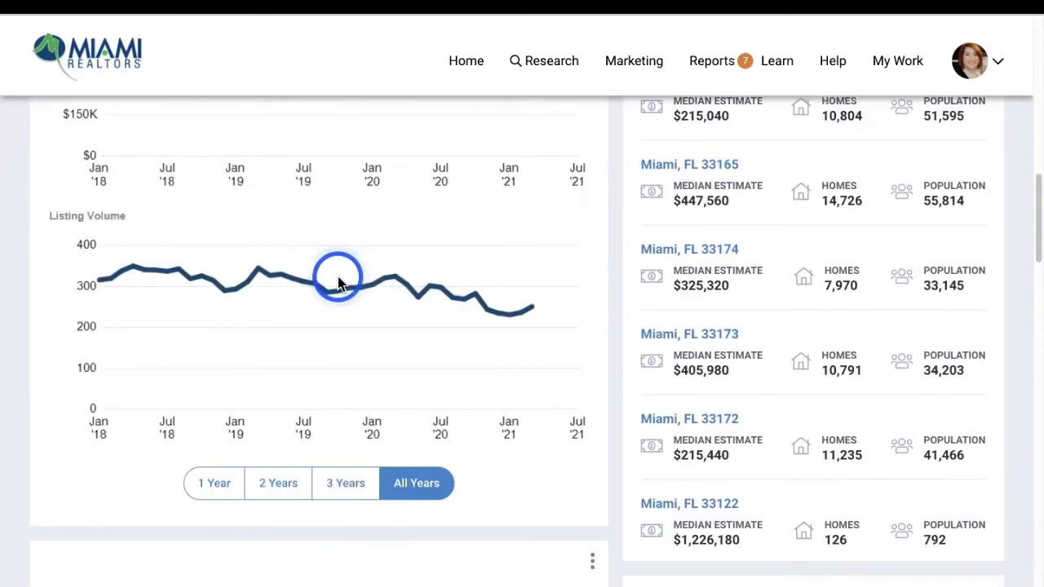
{"action": "scroll", "coordinate": [321, 283], "scroll_direction": "down", "scroll_amount": 10}
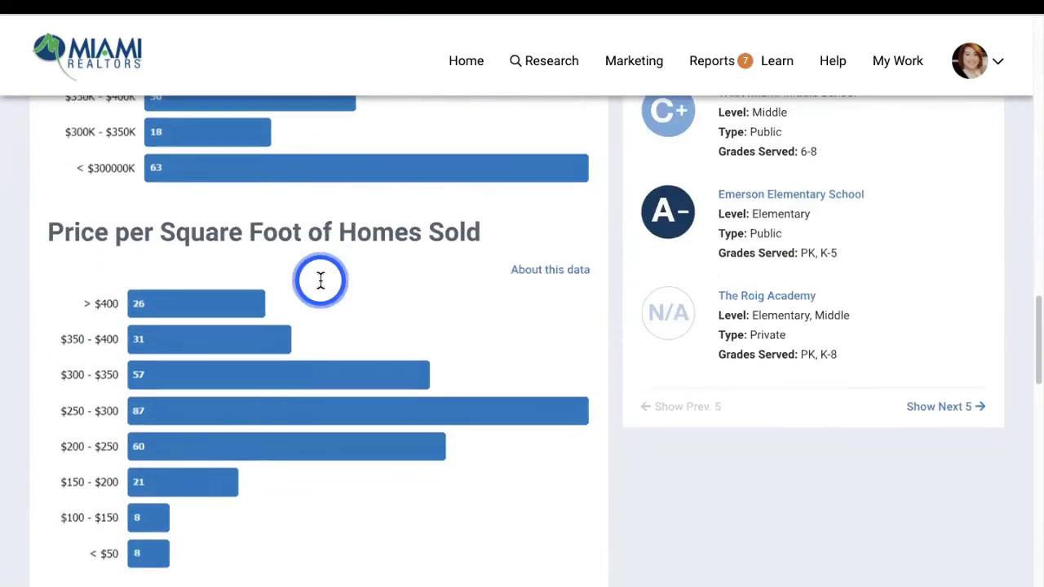
{"action": "scroll", "coordinate": [322, 282], "scroll_direction": "down", "scroll_amount": 10}
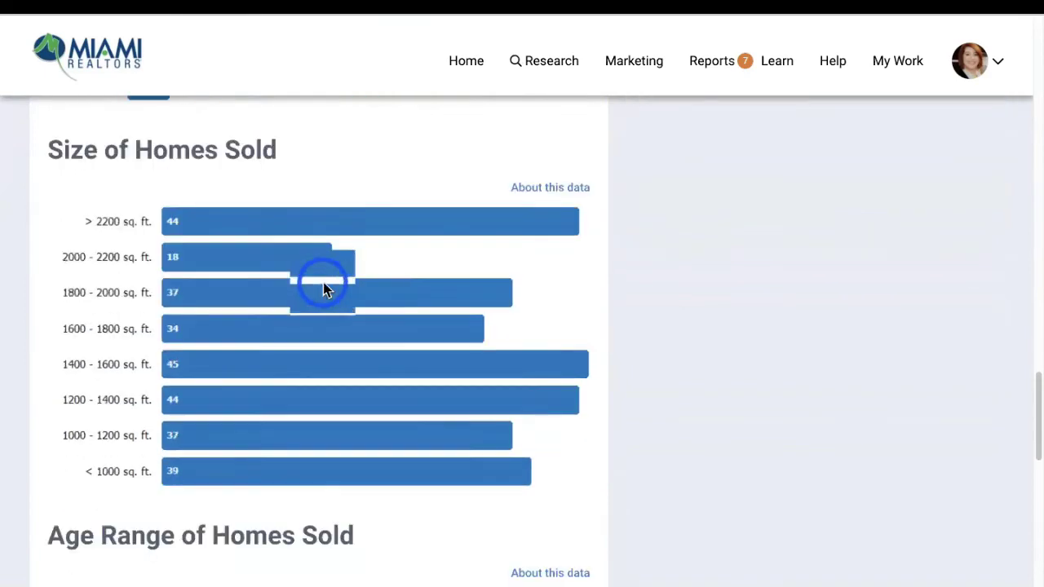
{"action": "scroll", "coordinate": [325, 287], "scroll_direction": "down", "scroll_amount": 4}
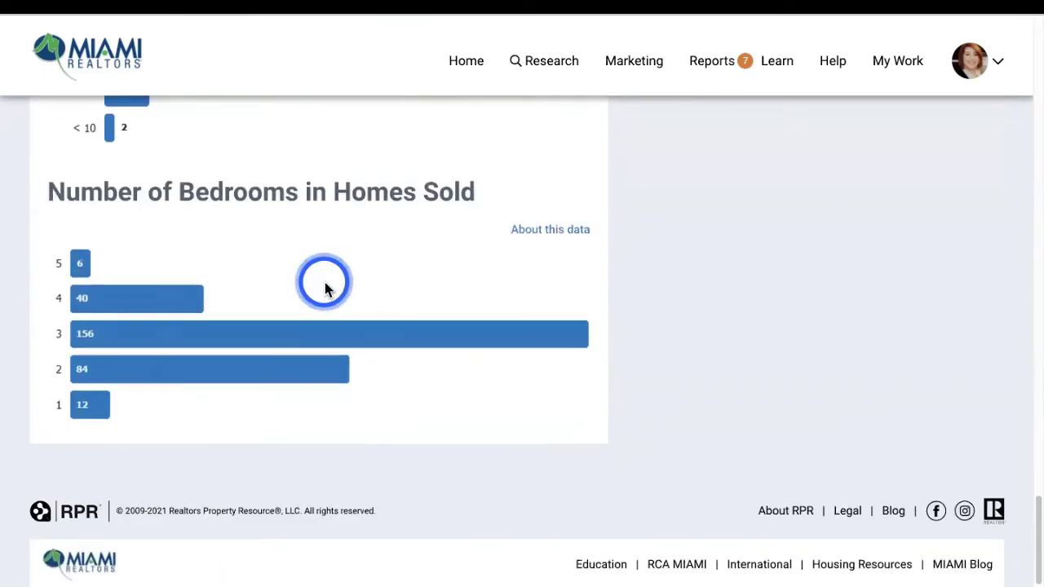
{"action": "scroll", "coordinate": [325, 287], "scroll_direction": "up", "scroll_amount": 20}
{"action": "scroll", "coordinate": [326, 286], "scroll_direction": "up", "scroll_amount": 15}
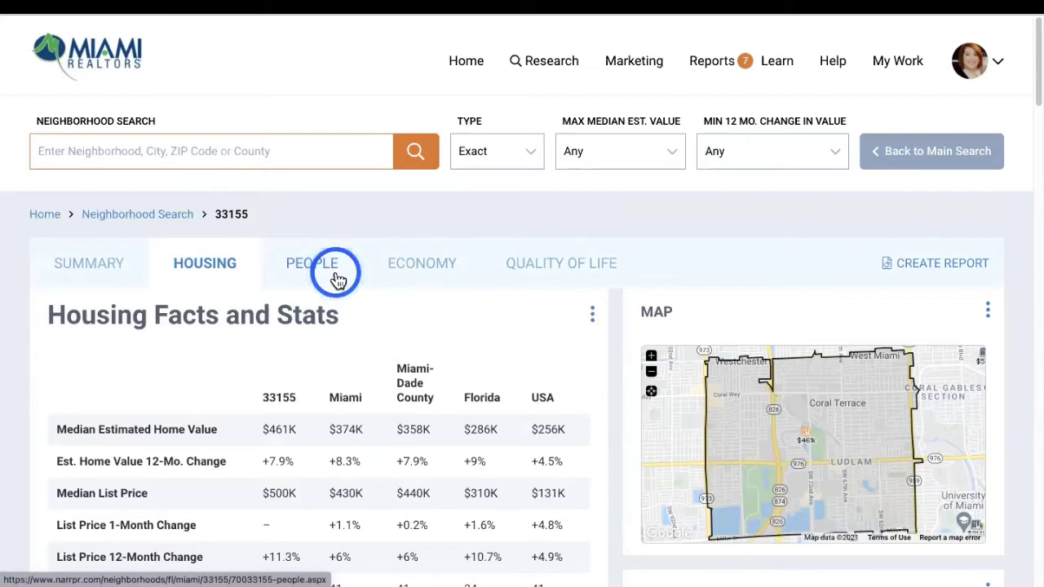
Review 33155's people stats (47.3K population, +3.7% since 2010, median age 42), then go to Economy
{"action": "left_click", "coordinate": [338, 279]}
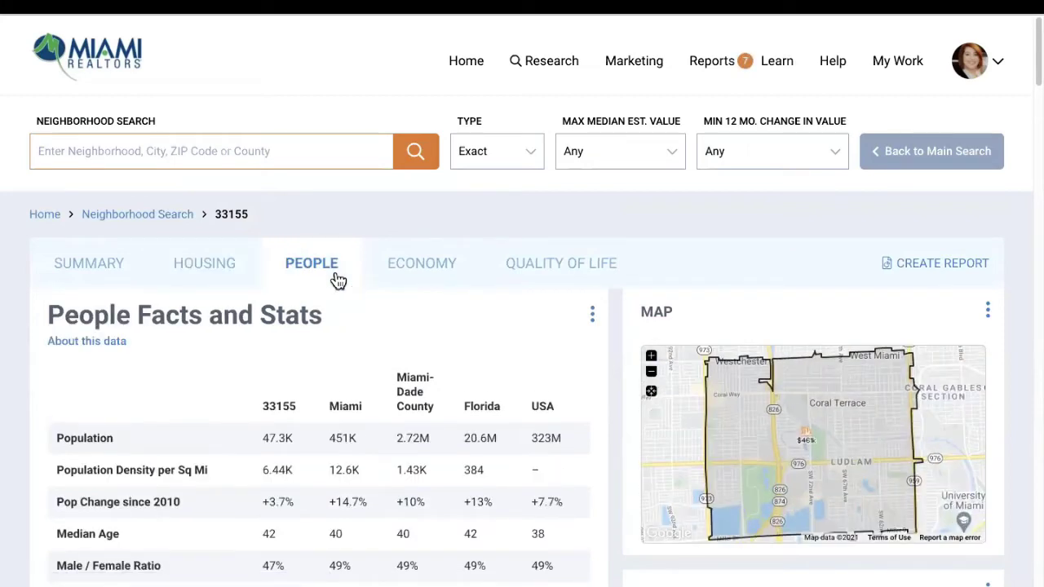
{"action": "scroll", "coordinate": [156, 380], "scroll_direction": "down", "scroll_amount": 1}
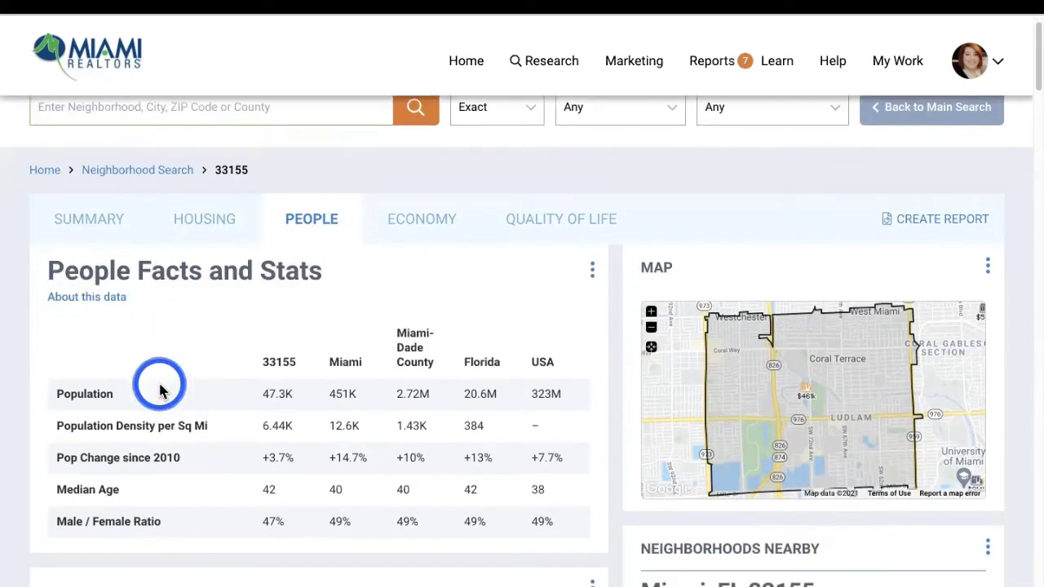
{"action": "scroll", "coordinate": [111, 408], "scroll_direction": "down", "scroll_amount": 1}
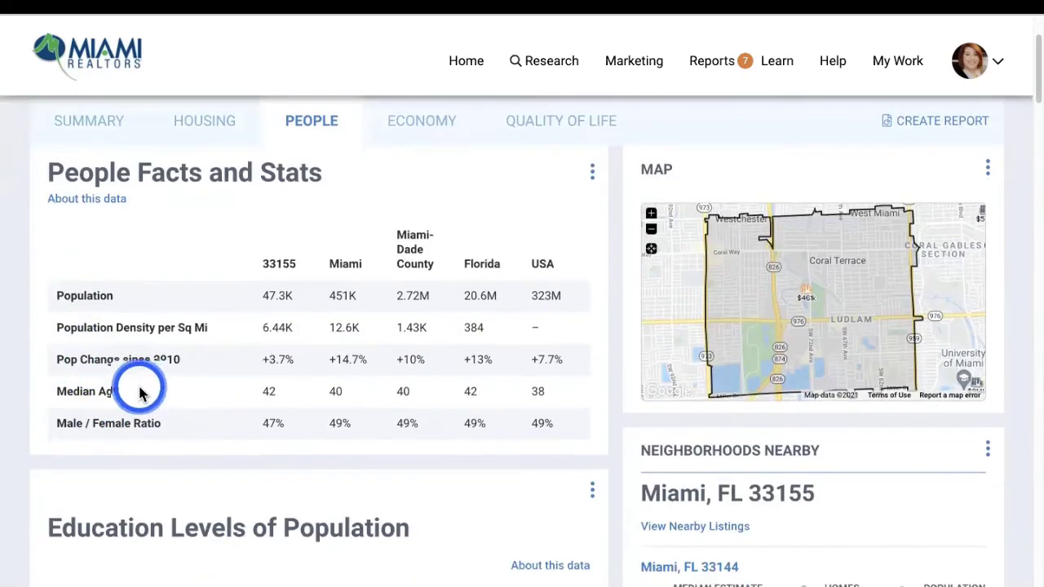
{"action": "scroll", "coordinate": [140, 389], "scroll_direction": "down", "scroll_amount": 1}
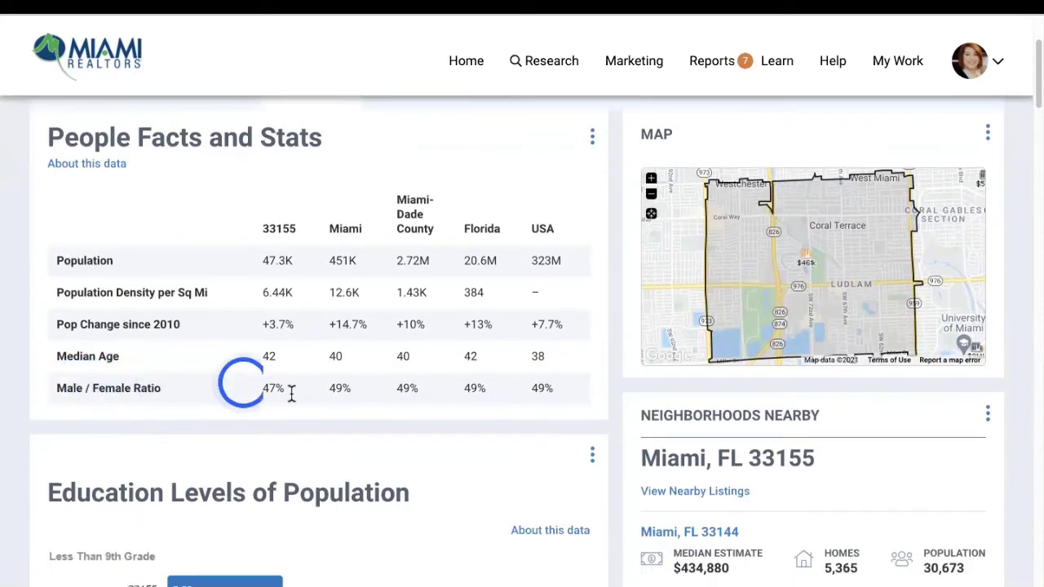
{"action": "scroll", "coordinate": [291, 405], "scroll_direction": "down", "scroll_amount": 3}
{"action": "scroll", "coordinate": [236, 408], "scroll_direction": "down", "scroll_amount": 7}
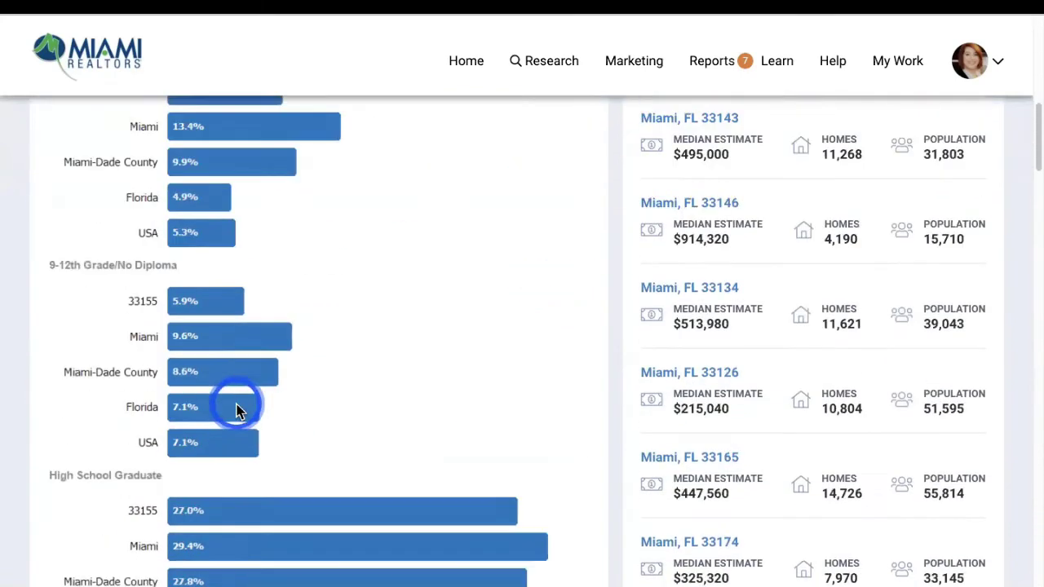
{"action": "scroll", "coordinate": [237, 408], "scroll_direction": "down", "scroll_amount": 10}
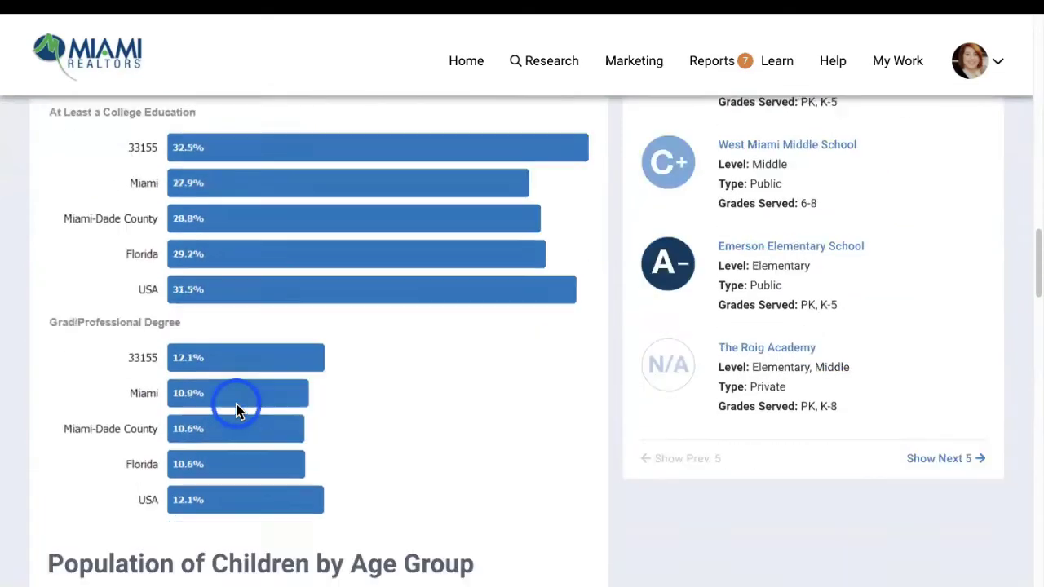
{"action": "scroll", "coordinate": [232, 392], "scroll_direction": "down", "scroll_amount": 8}
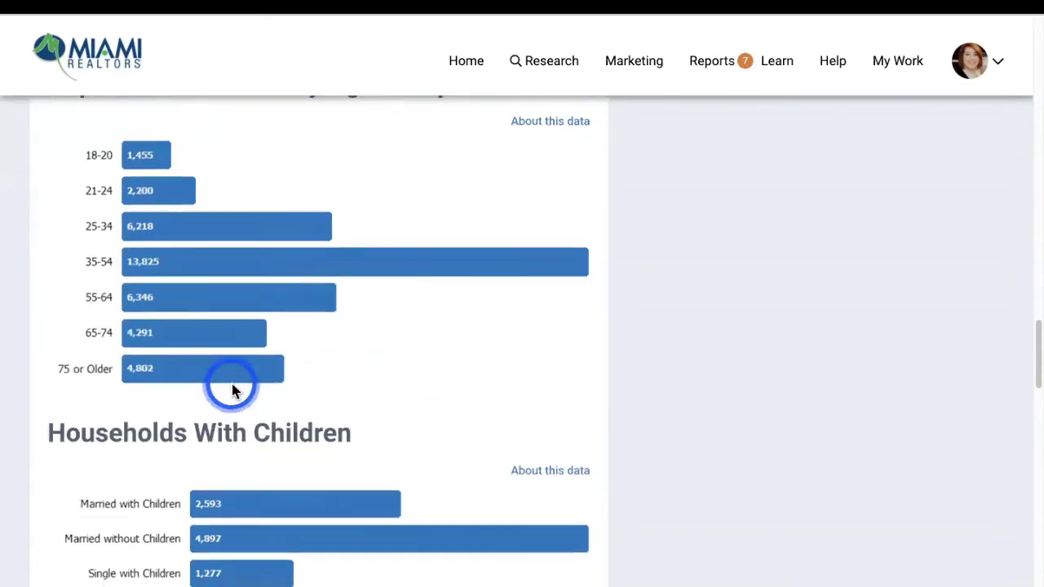
{"action": "scroll", "coordinate": [231, 391], "scroll_direction": "down", "scroll_amount": 1}
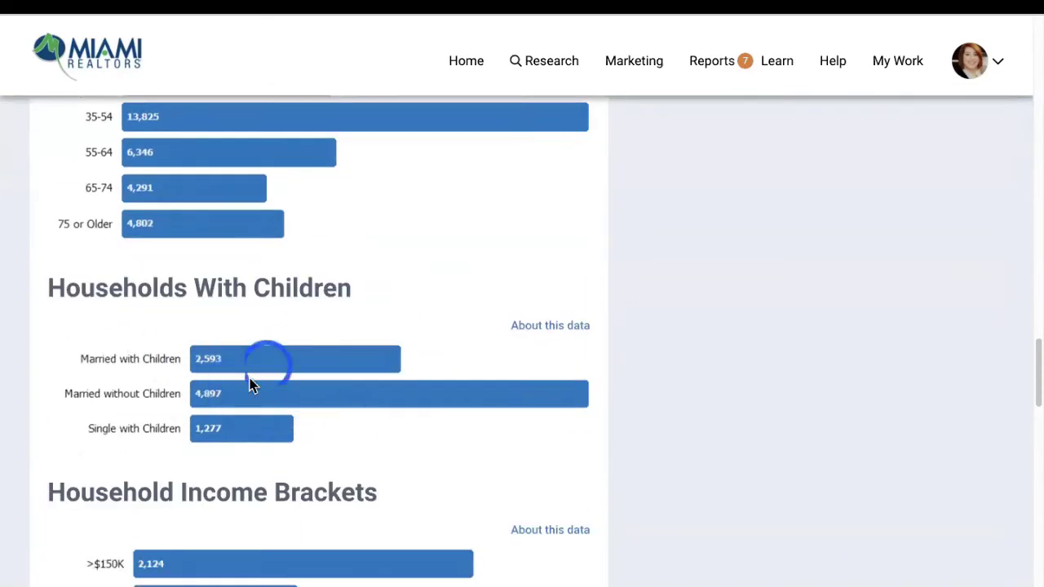
{"action": "scroll", "coordinate": [221, 407], "scroll_direction": "down", "scroll_amount": 4}
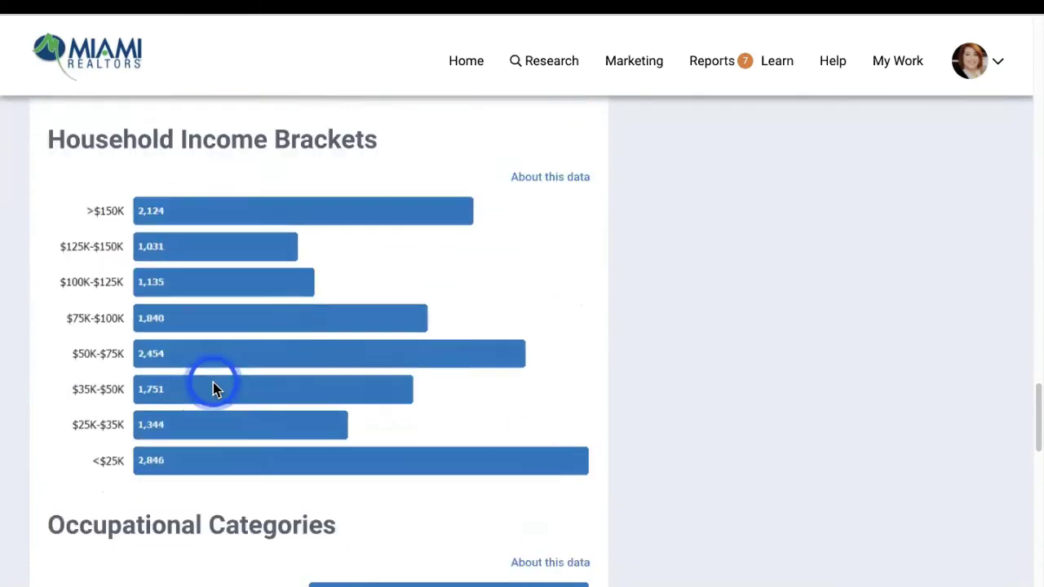
{"action": "scroll", "coordinate": [253, 331], "scroll_direction": "down", "scroll_amount": 5}
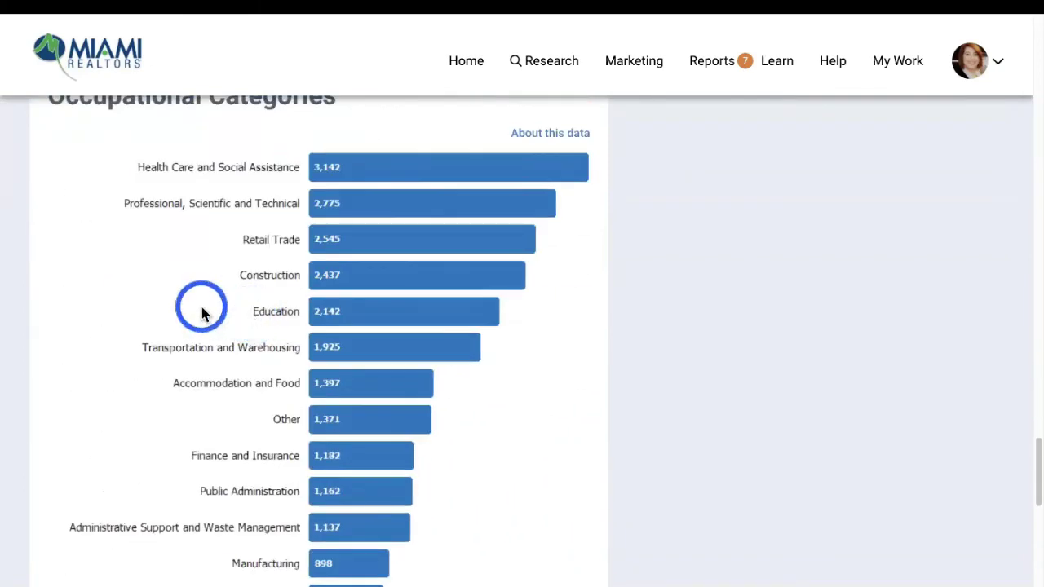
{"action": "scroll", "coordinate": [204, 300], "scroll_direction": "down", "scroll_amount": 6}
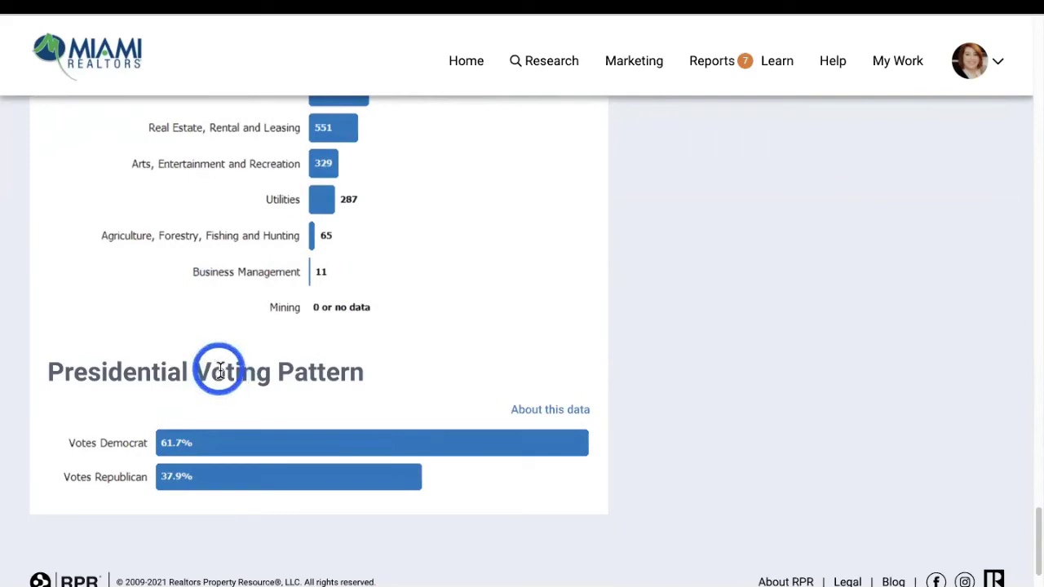
{"action": "scroll", "coordinate": [220, 371], "scroll_direction": "up", "scroll_amount": 15}
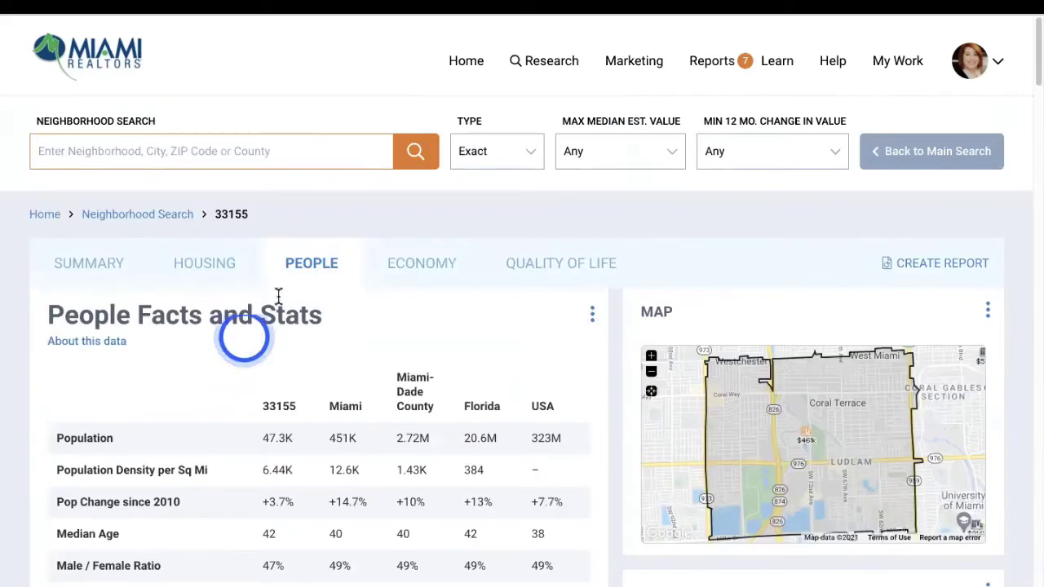
{"action": "left_click", "coordinate": [404, 274]}
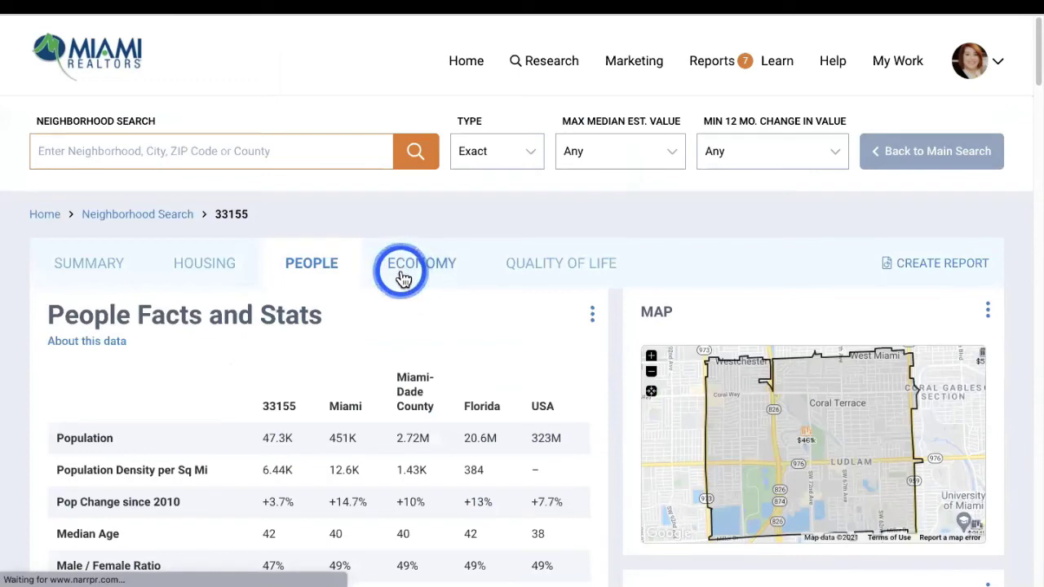
Scan 33155's economy figures ($31,782 per capita, $63,463 median household) and unemployment chart, then go to Quality of Life
{"action": "scroll", "coordinate": [367, 276], "scroll_direction": "down", "scroll_amount": 3}
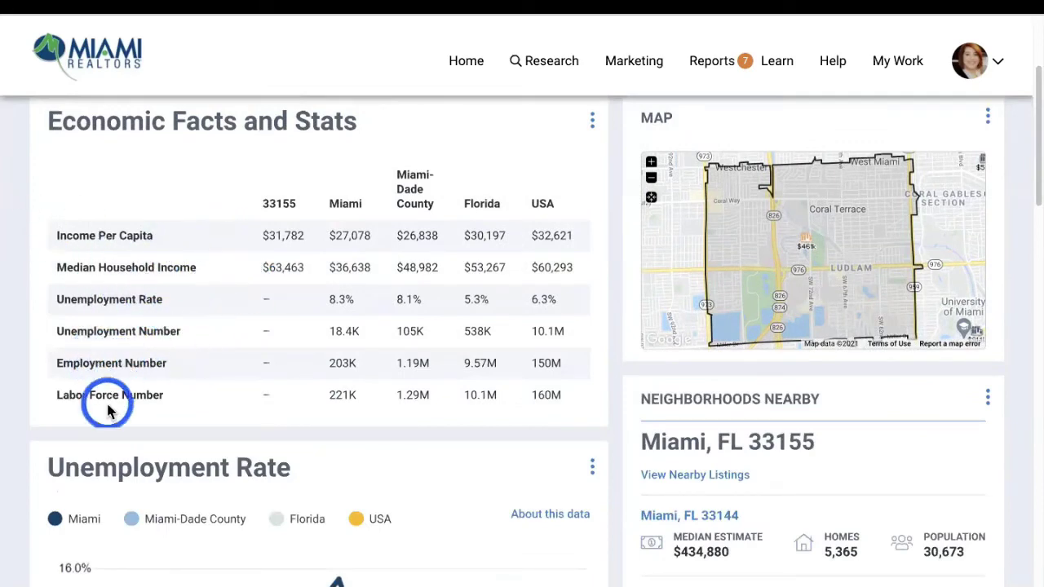
{"action": "scroll", "coordinate": [228, 384], "scroll_direction": "down", "scroll_amount": 3}
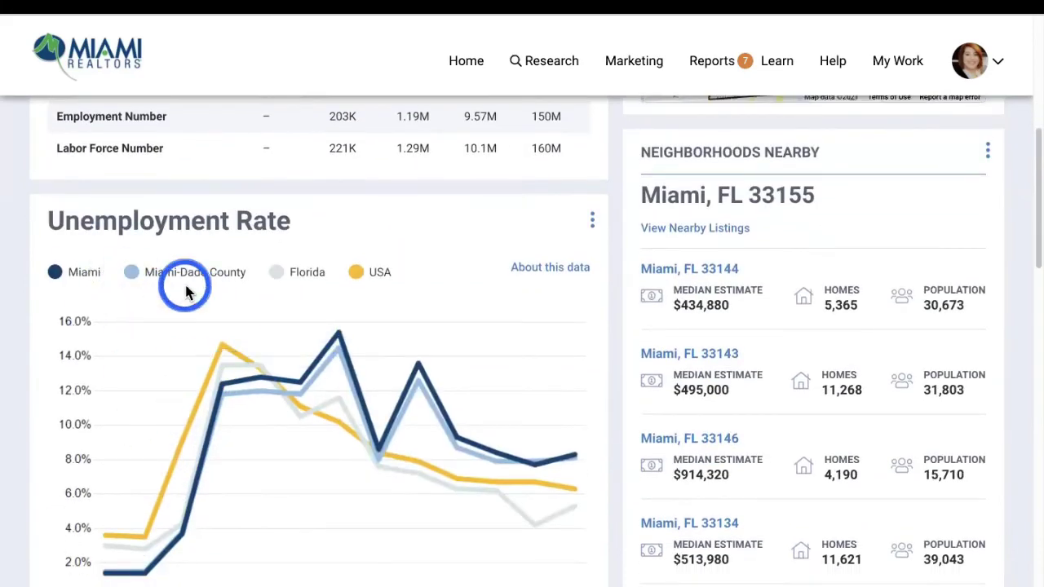
{"action": "scroll", "coordinate": [372, 293], "scroll_direction": "down", "scroll_amount": 5}
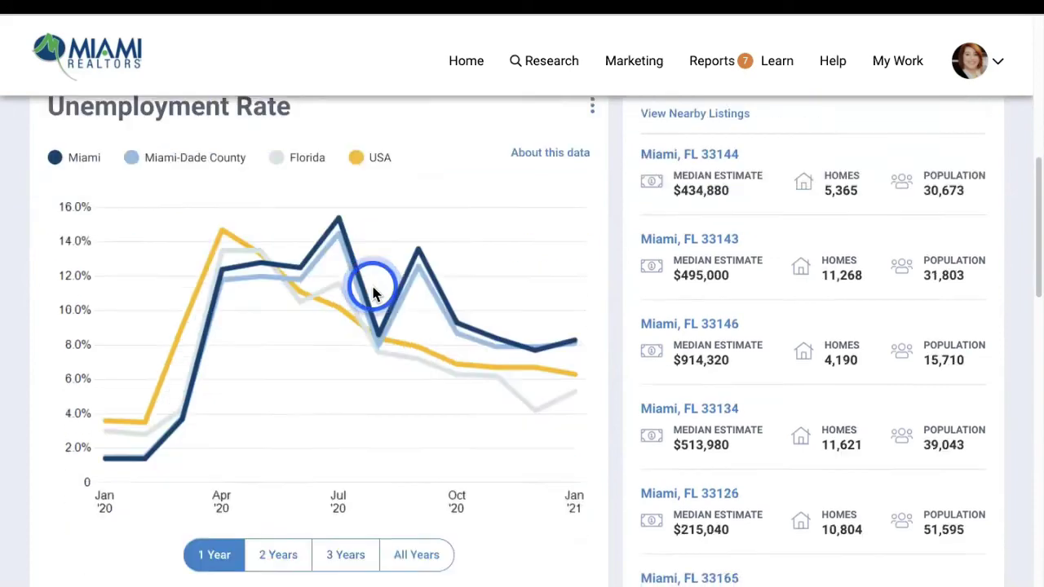
{"action": "scroll", "coordinate": [374, 244], "scroll_direction": "up", "scroll_amount": 10}
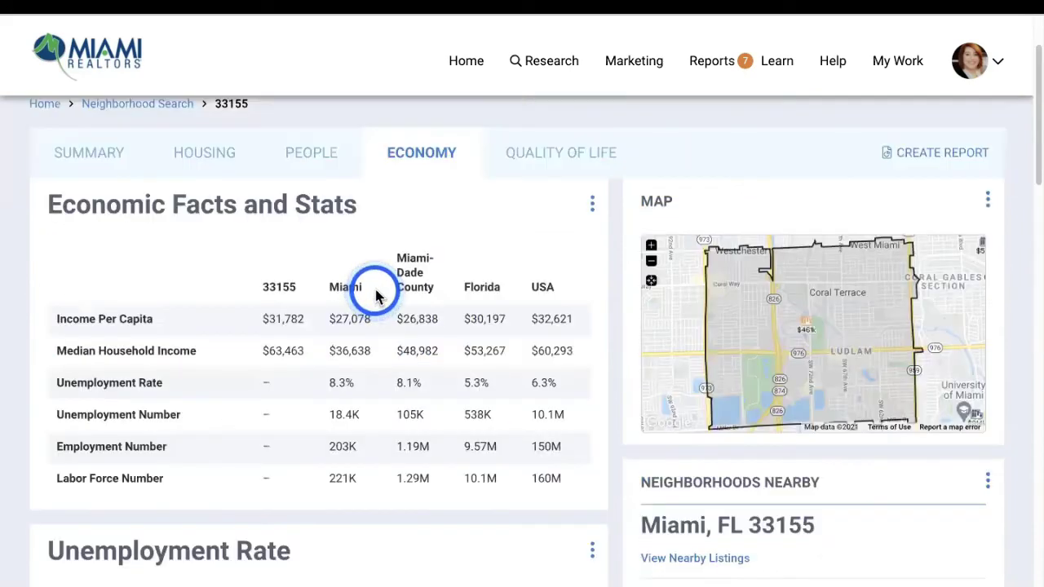
{"action": "left_click", "coordinate": [544, 171]}
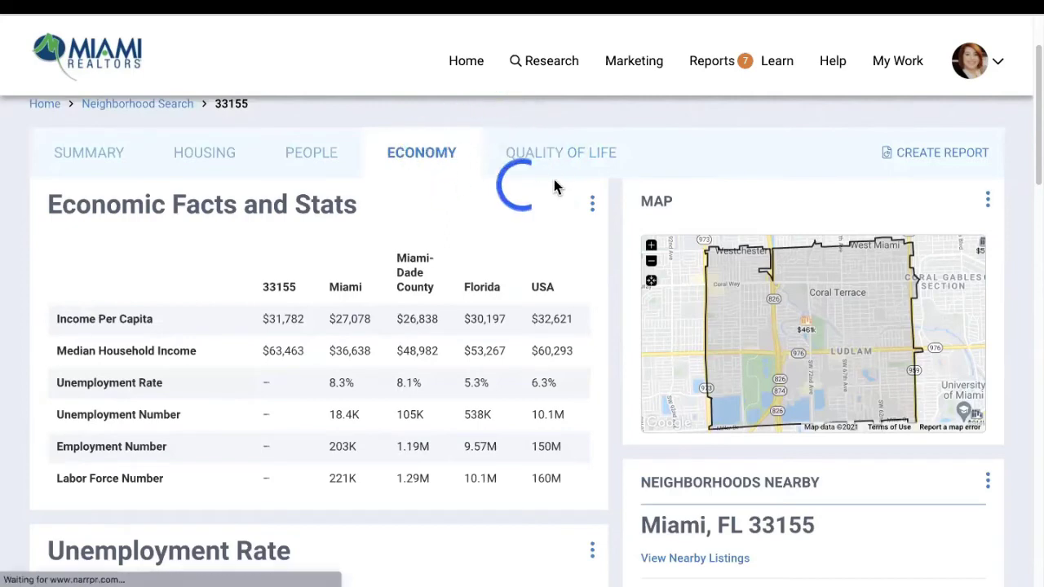
Browse 33155's commute times, 60-inch rainfall, 51/100 AARP livability and 2.7 walkability scores
{"action": "left_click", "coordinate": [552, 160]}
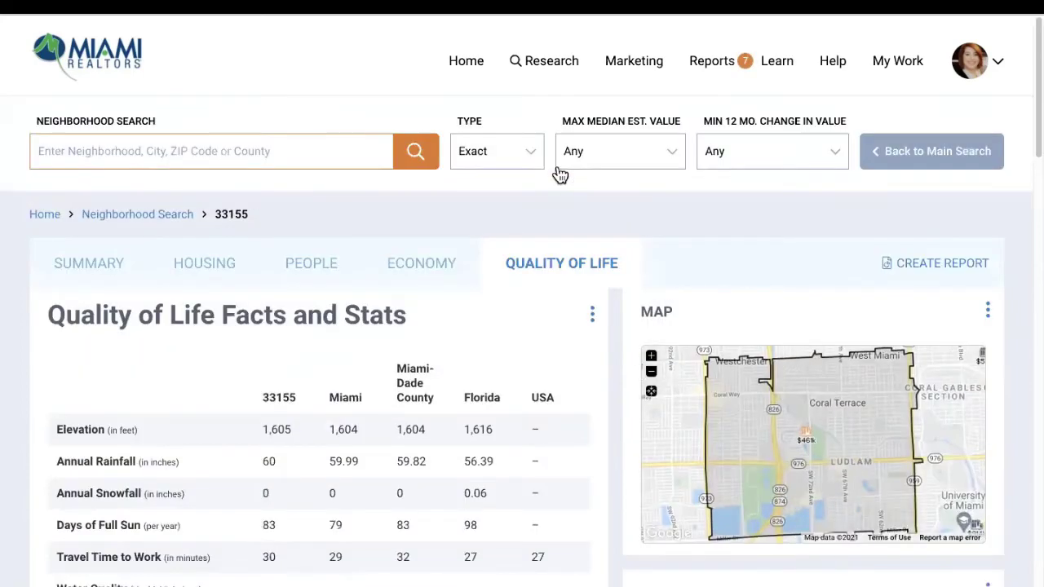
{"action": "left_click", "coordinate": [417, 246]}
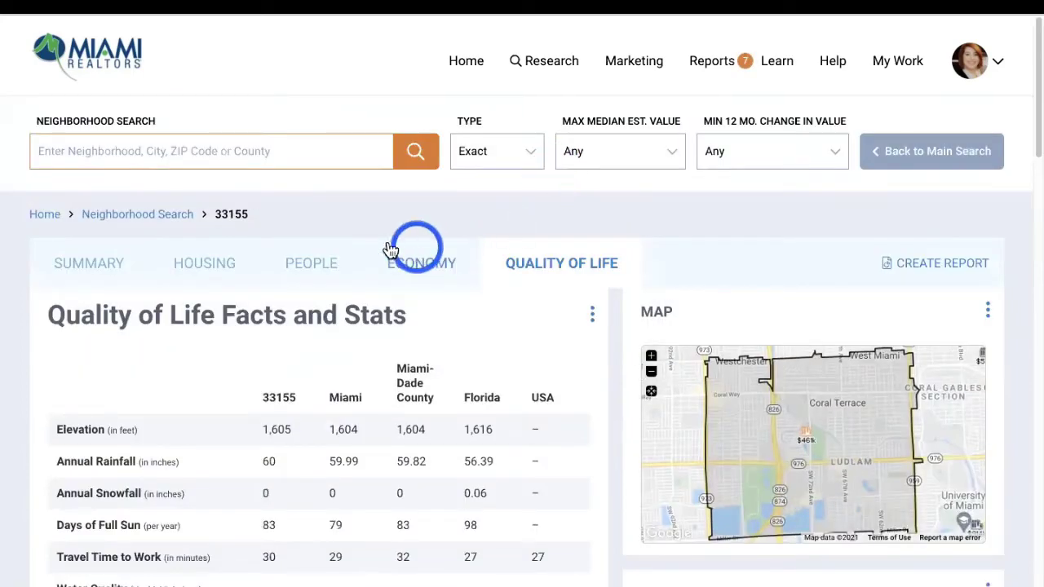
{"action": "scroll", "coordinate": [131, 304], "scroll_direction": "down", "scroll_amount": 1}
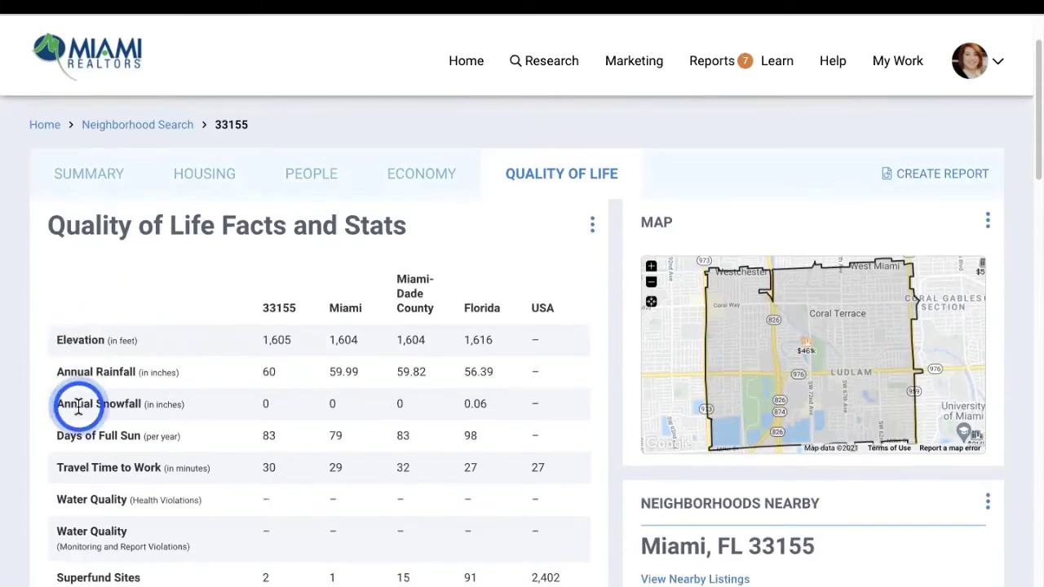
{"action": "scroll", "coordinate": [123, 397], "scroll_direction": "down", "scroll_amount": 1}
{"action": "scroll", "coordinate": [155, 391], "scroll_direction": "down", "scroll_amount": 3}
{"action": "scroll", "coordinate": [175, 379], "scroll_direction": "down", "scroll_amount": 3}
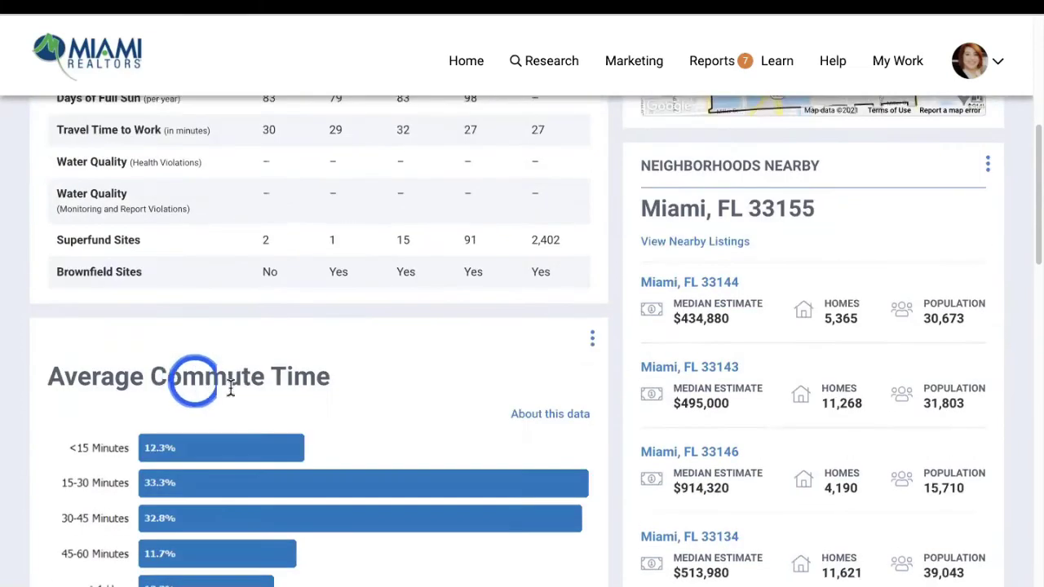
{"action": "scroll", "coordinate": [183, 344], "scroll_direction": "down", "scroll_amount": 7}
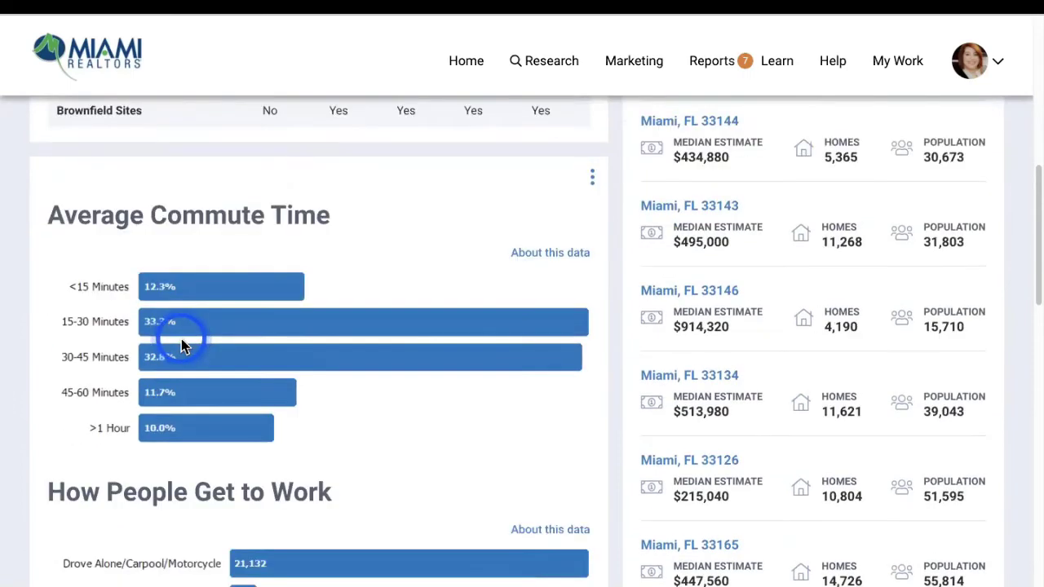
{"action": "scroll", "coordinate": [182, 345], "scroll_direction": "down", "scroll_amount": 5}
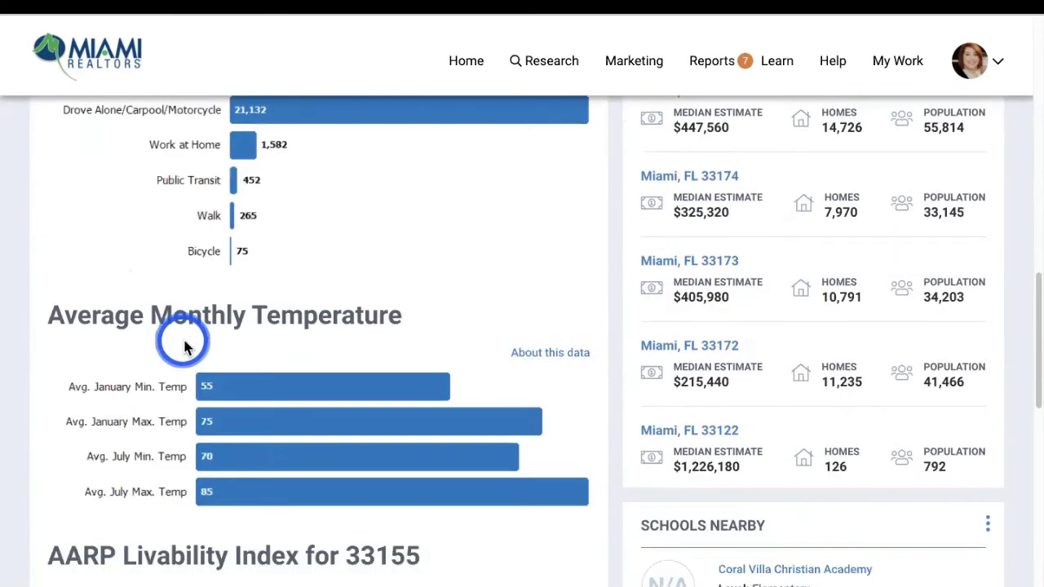
{"action": "scroll", "coordinate": [183, 345], "scroll_direction": "down", "scroll_amount": 8}
{"action": "left_click", "coordinate": [24, 149]}
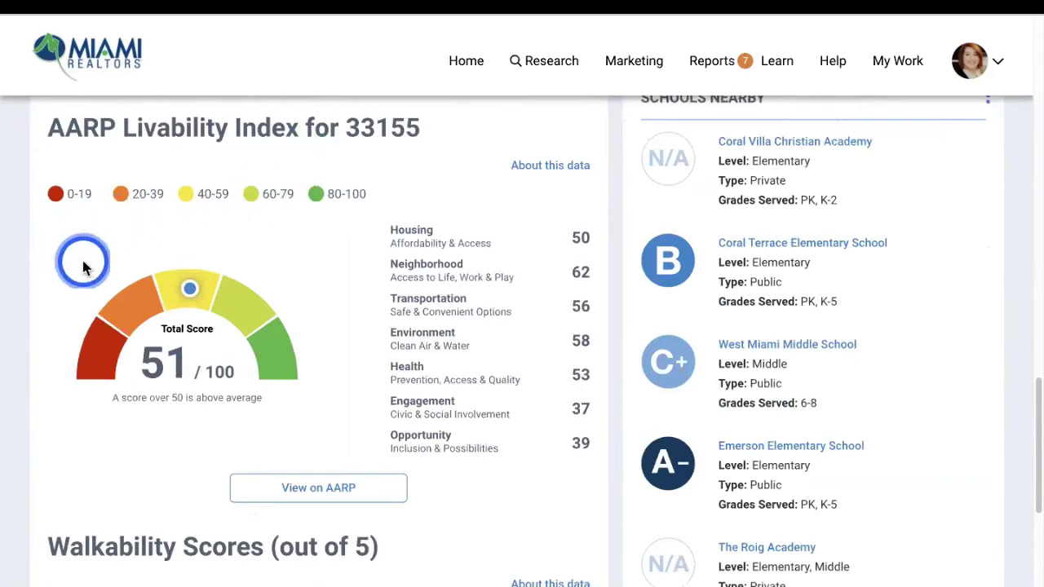
{"action": "scroll", "coordinate": [122, 287], "scroll_direction": "down", "scroll_amount": 1}
{"action": "scroll", "coordinate": [121, 281], "scroll_direction": "down", "scroll_amount": 5}
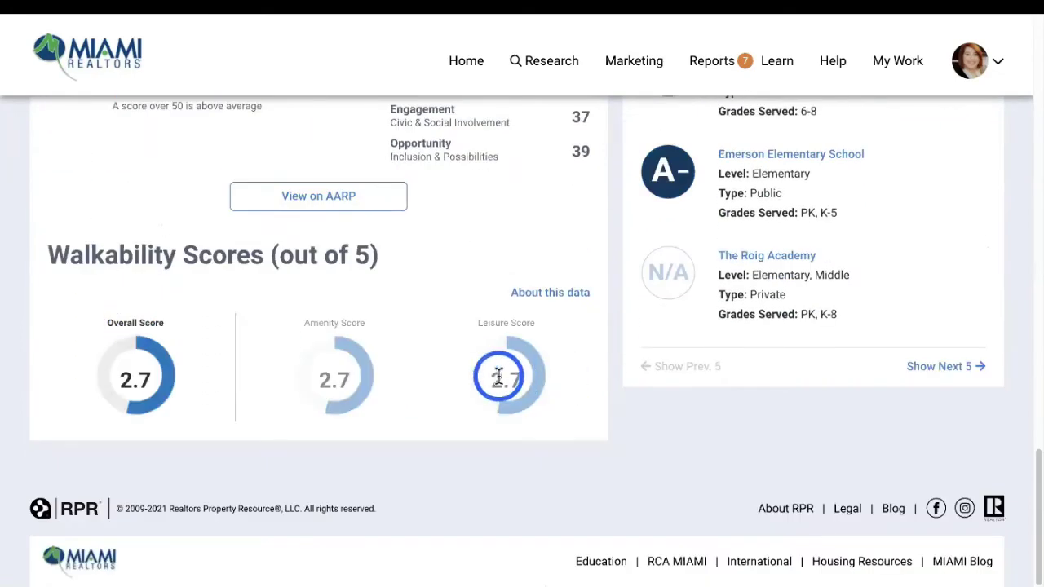
{"action": "scroll", "coordinate": [351, 305], "scroll_direction": "up", "scroll_amount": 20}
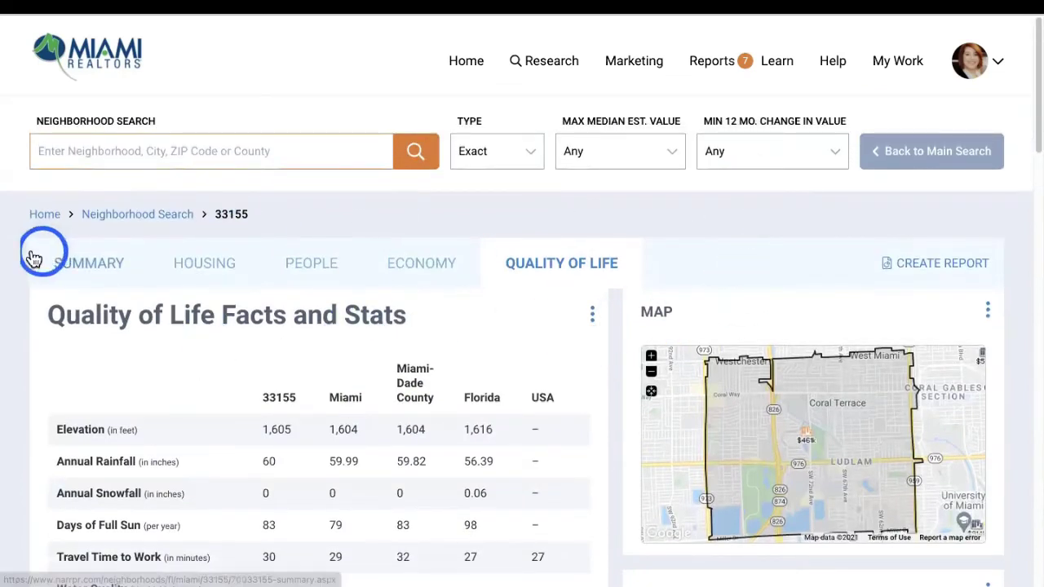
Run a Neighborhood report for Miami, FL 33155 without the custom comparables page
{"action": "left_click", "coordinate": [894, 266]}
{"action": "scroll", "coordinate": [734, 237], "scroll_direction": "down", "scroll_amount": 3}
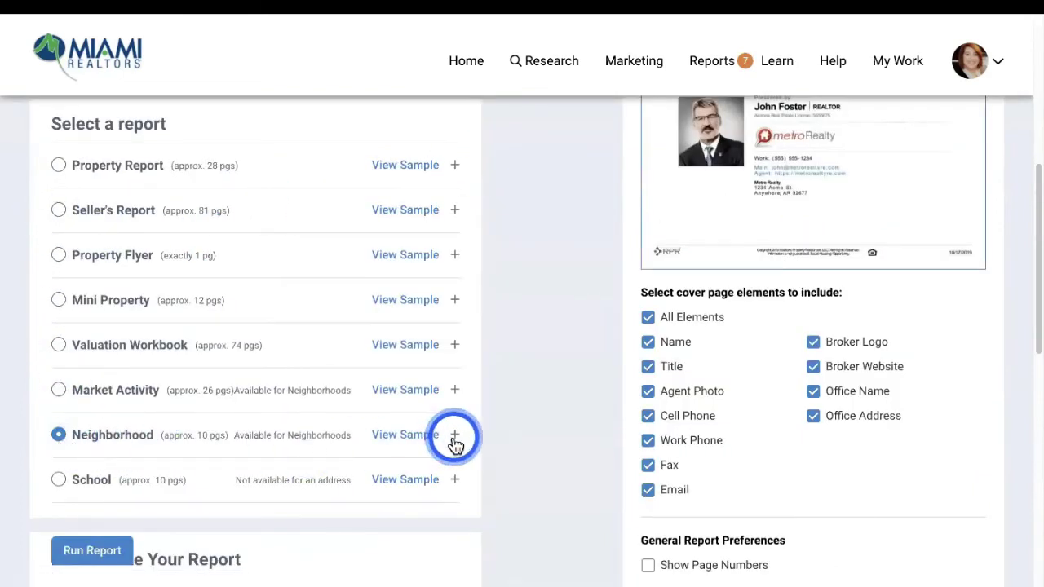
{"action": "left_click", "coordinate": [454, 434]}
{"action": "scroll", "coordinate": [61, 329], "scroll_direction": "down", "scroll_amount": 4}
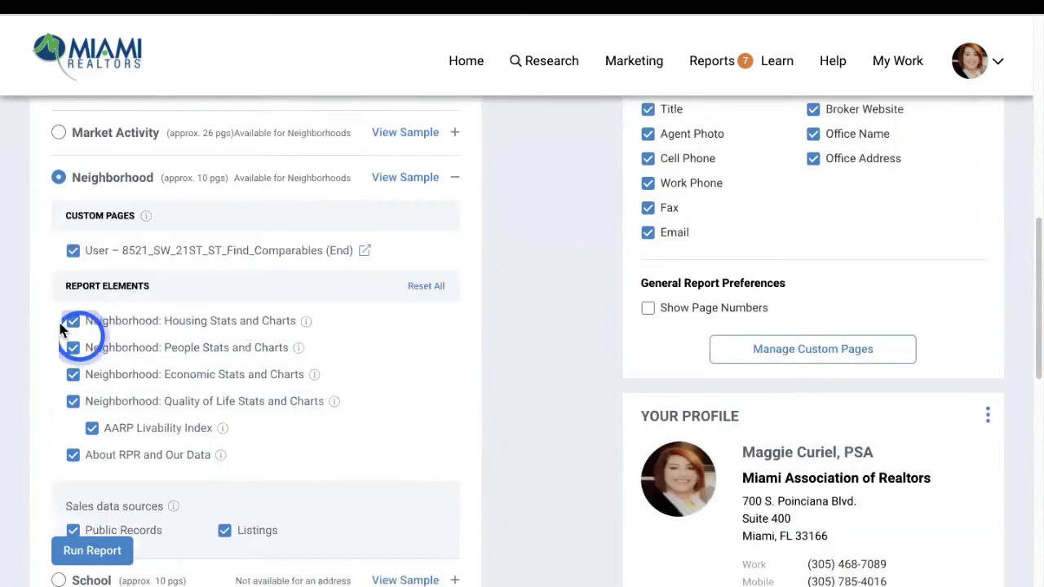
{"action": "left_click", "coordinate": [73, 251]}
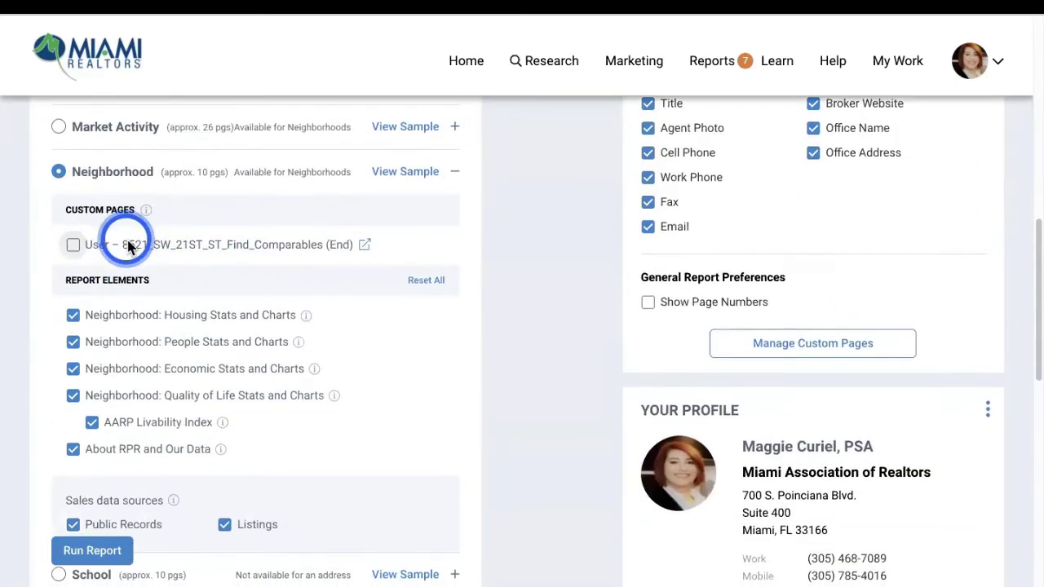
{"action": "scroll", "coordinate": [73, 237], "scroll_direction": "down", "scroll_amount": 1}
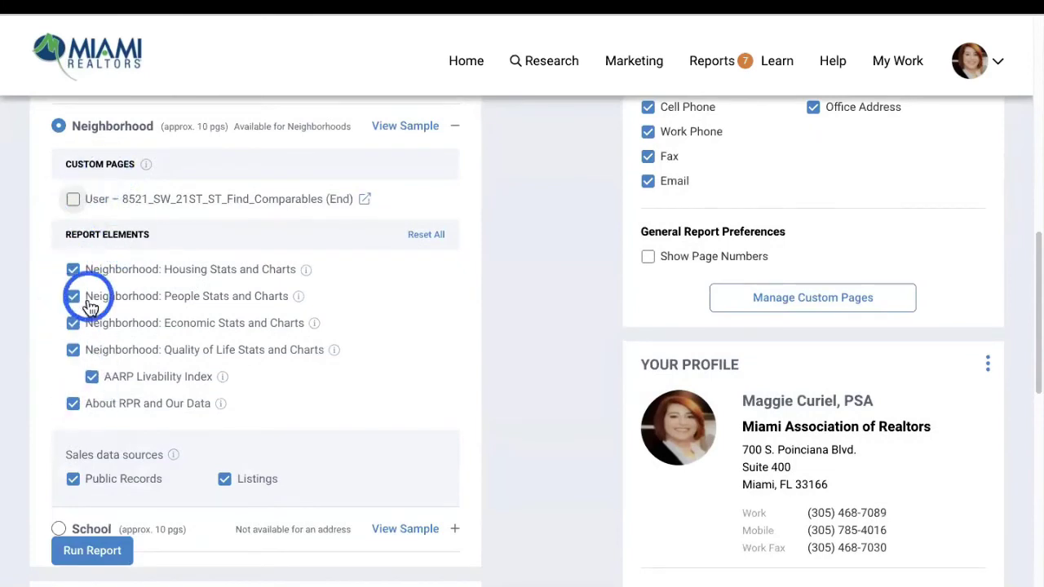
{"action": "scroll", "coordinate": [183, 367], "scroll_direction": "down", "scroll_amount": 3}
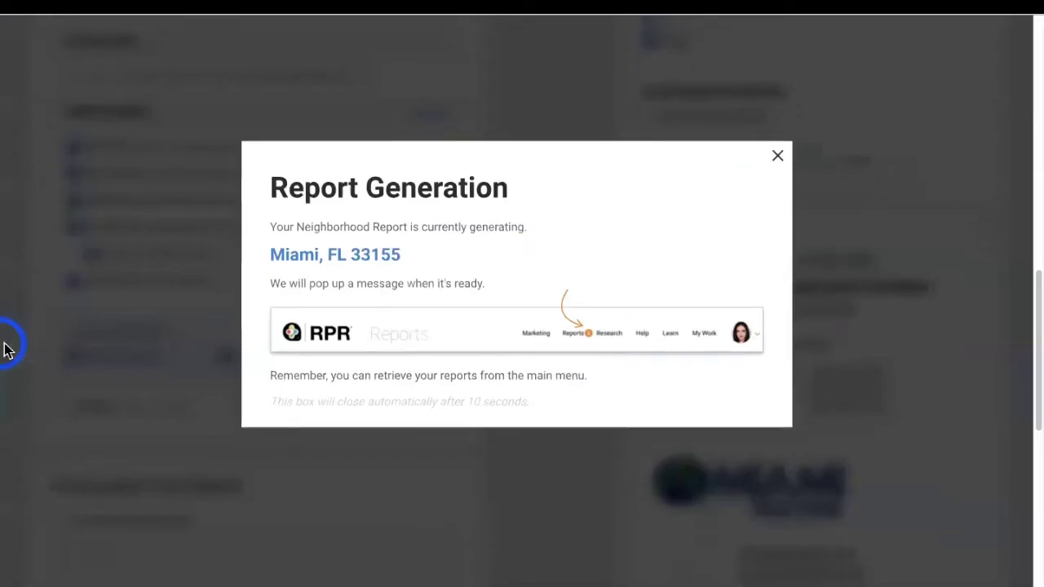
{"action": "left_click", "coordinate": [778, 156]}
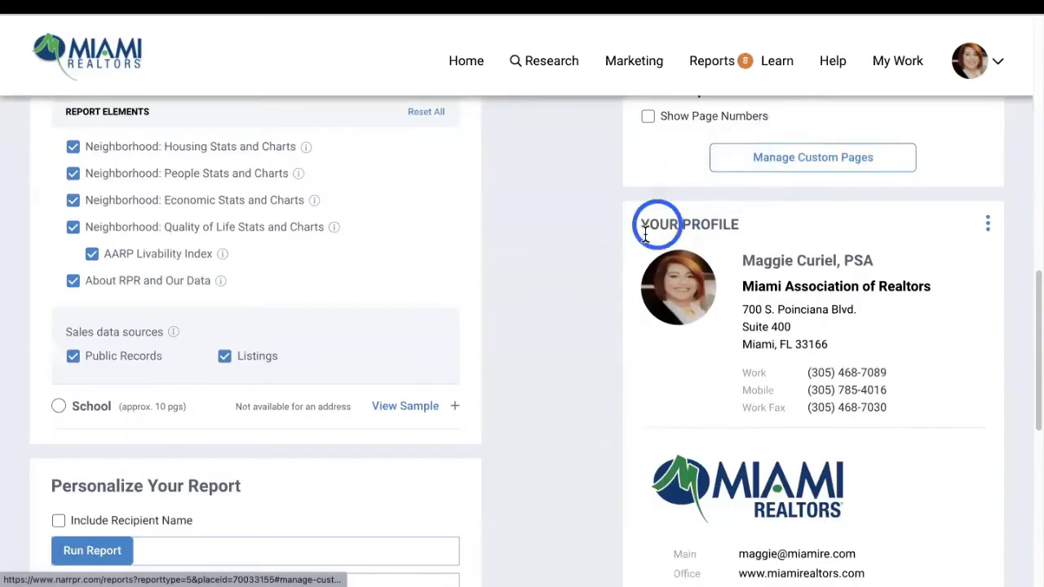
{"action": "scroll", "coordinate": [398, 285], "scroll_direction": "down", "scroll_amount": 8}
{"action": "scroll", "coordinate": [398, 287], "scroll_direction": "up", "scroll_amount": 10}
{"action": "scroll", "coordinate": [399, 285], "scroll_direction": "up", "scroll_amount": 5}
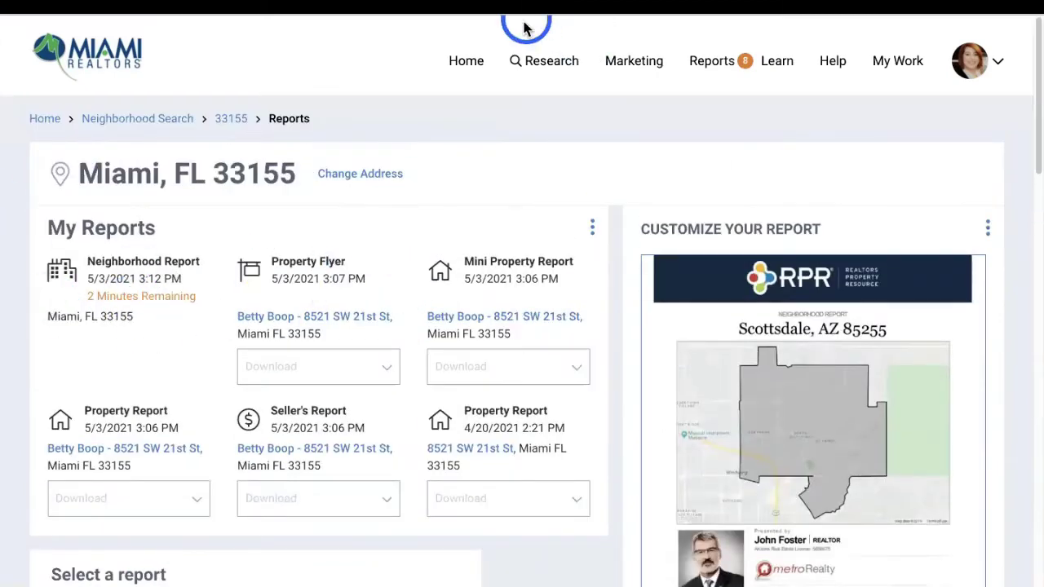
Search properties in Miami, FL 33145 from the home page and accept the 500-result limit
{"action": "left_click", "coordinate": [466, 67]}
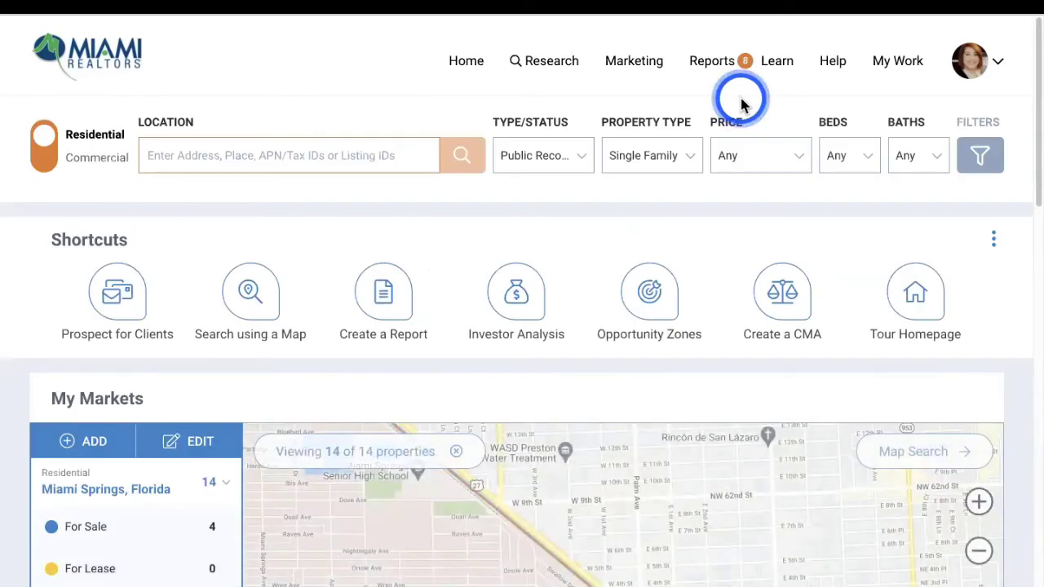
{"action": "left_click", "coordinate": [268, 150]}
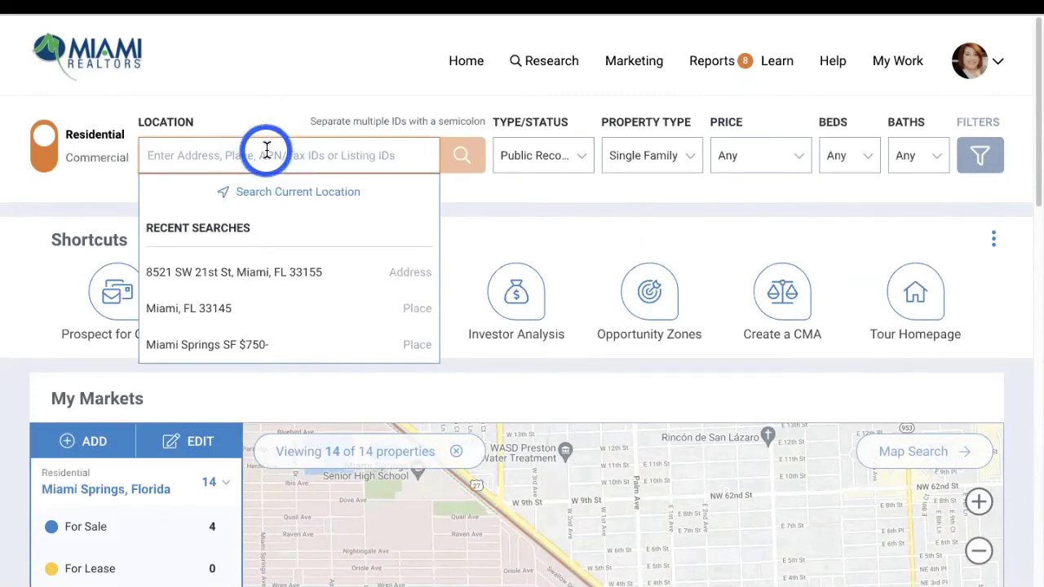
{"action": "type", "text": "33145"}
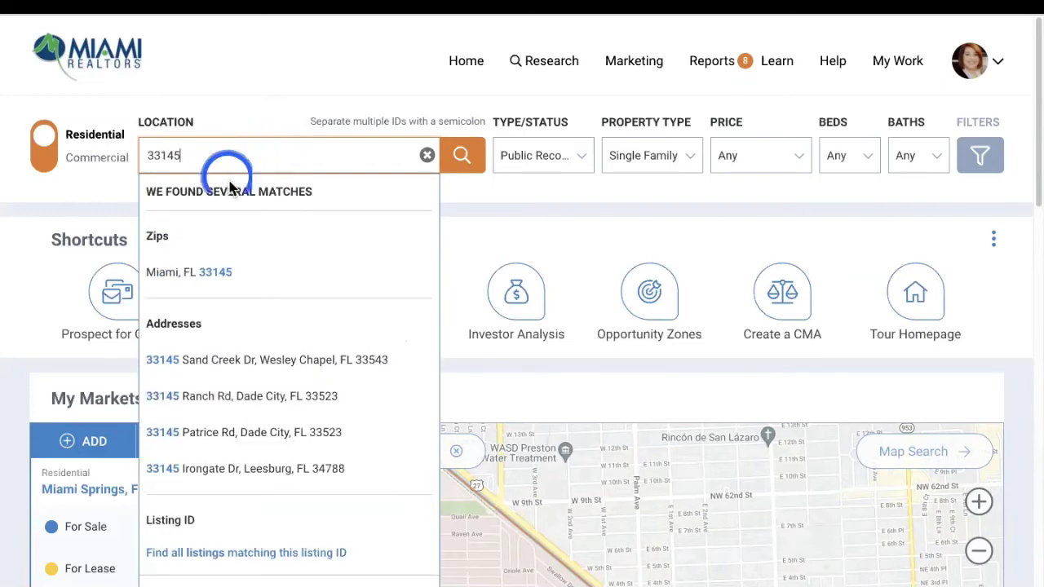
{"action": "left_click", "coordinate": [204, 277]}
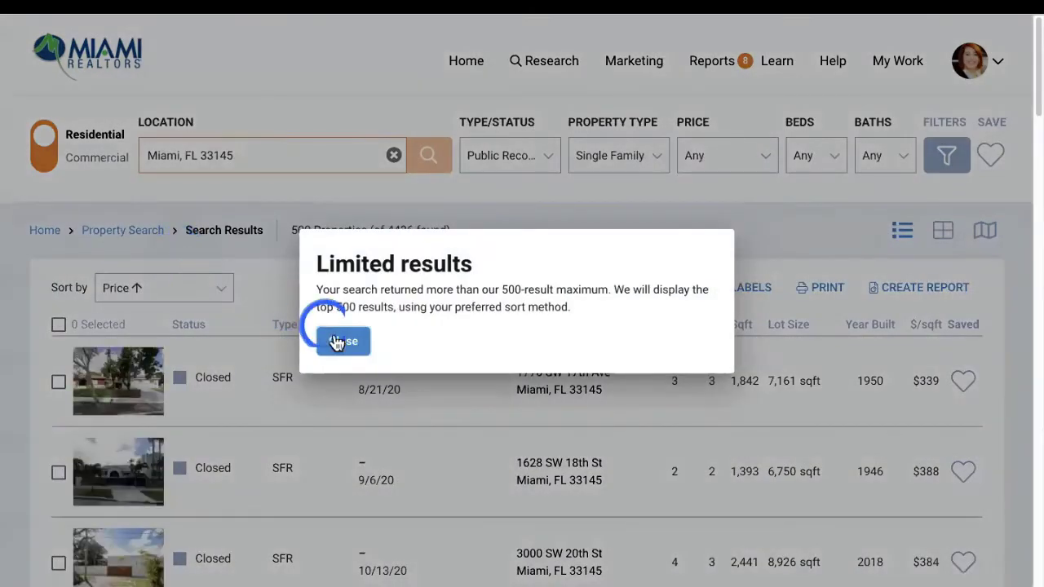
{"action": "left_click", "coordinate": [337, 342]}
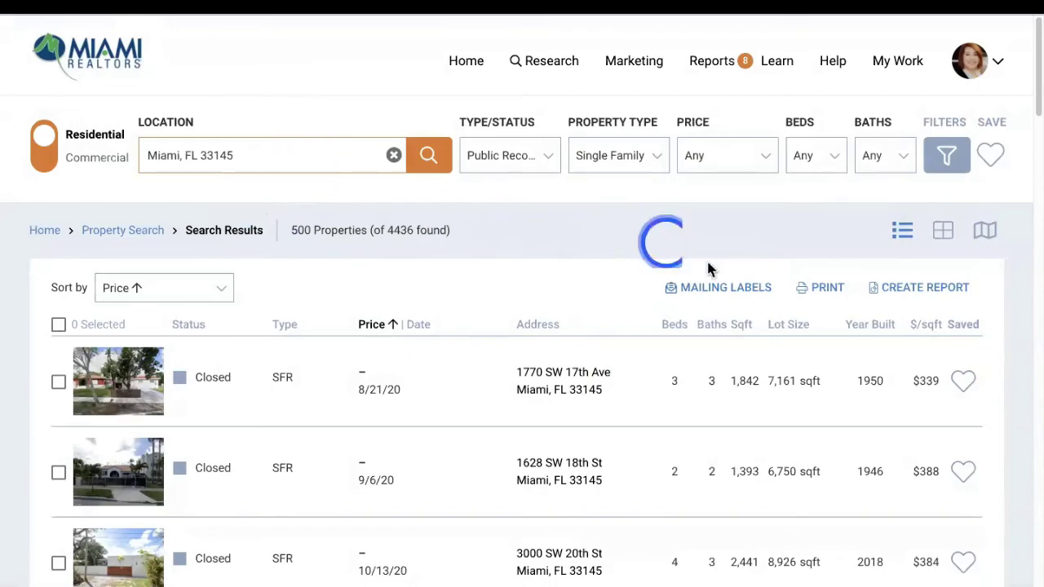
Begin a Neighborhood report from the 33145 results, then bring up the Reports menu
{"action": "left_click", "coordinate": [924, 295]}
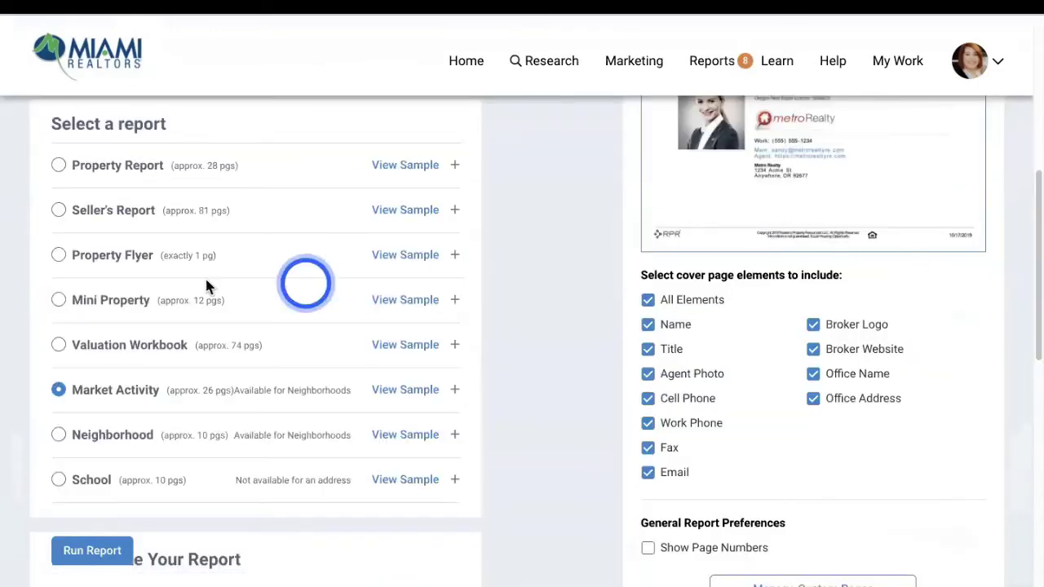
{"action": "left_click", "coordinate": [61, 436]}
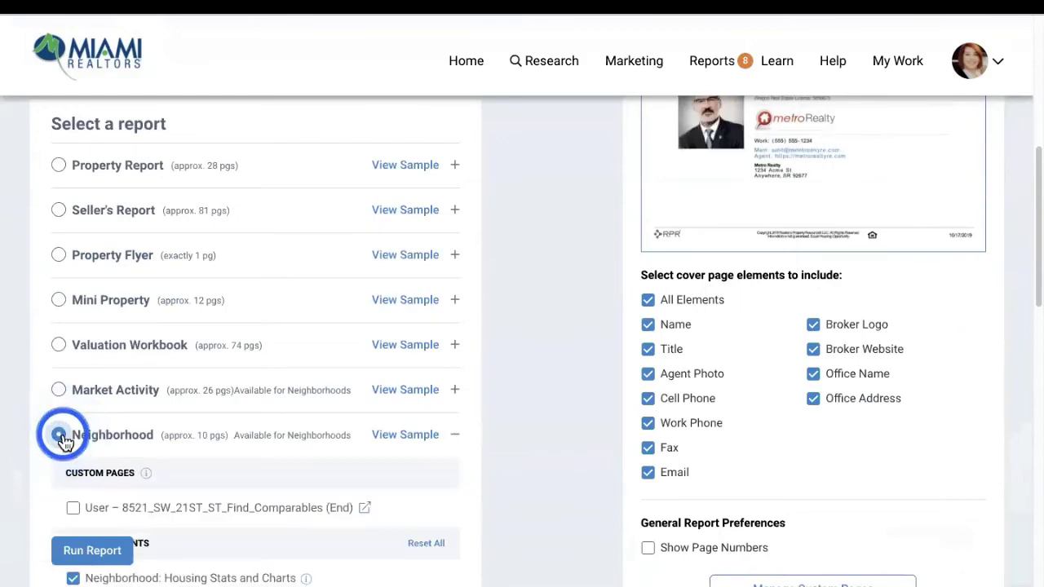
{"action": "scroll", "coordinate": [380, 556], "scroll_direction": "down", "scroll_amount": 2}
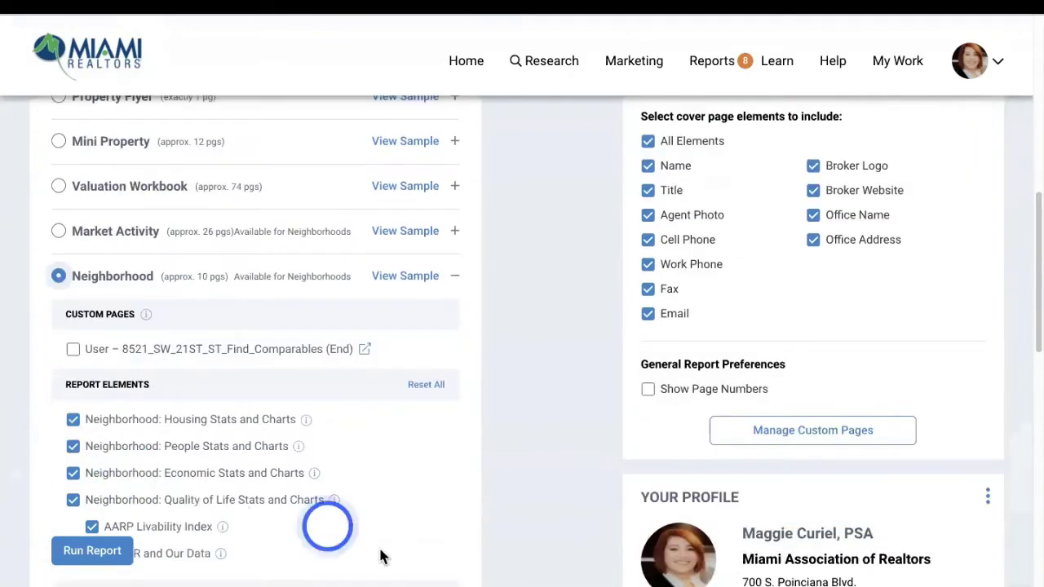
{"action": "scroll", "coordinate": [611, 350], "scroll_direction": "down", "scroll_amount": 2}
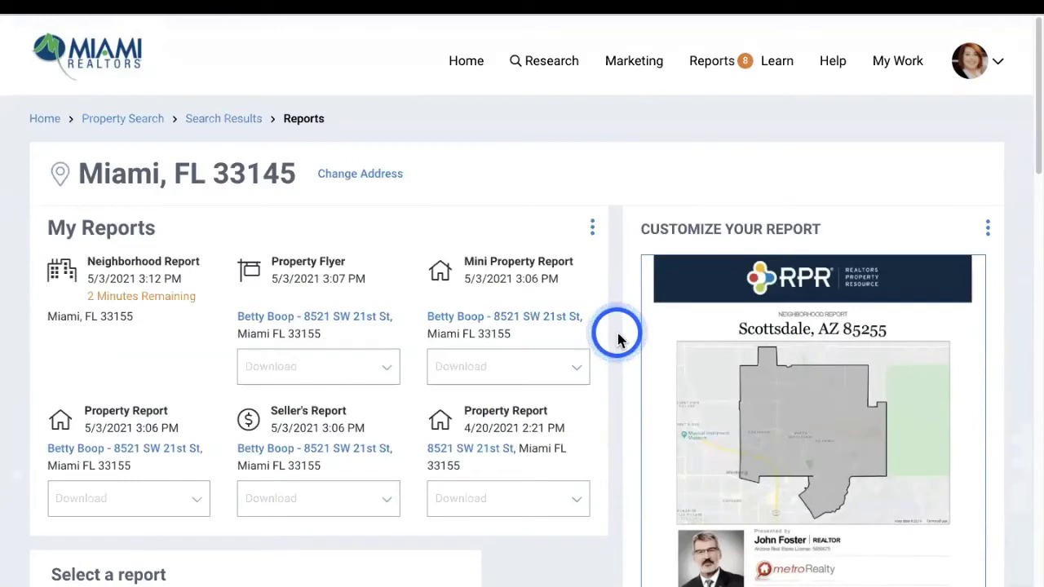
{"action": "left_click", "coordinate": [712, 66]}
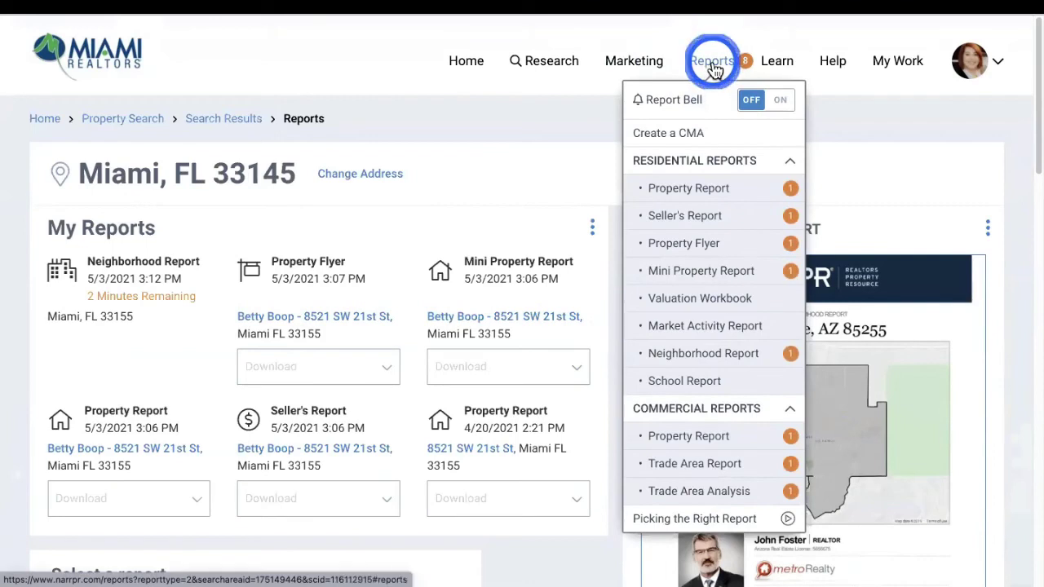
Start a new Neighborhood report from the Reports menu
{"action": "left_click", "coordinate": [710, 64]}
{"action": "left_click", "coordinate": [710, 64]}
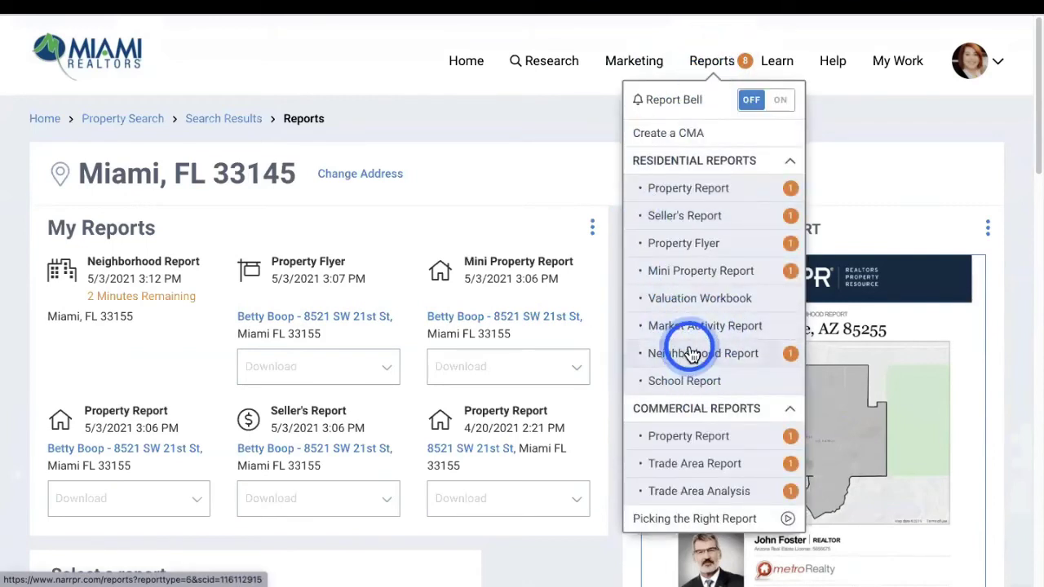
{"action": "left_click", "coordinate": [692, 353]}
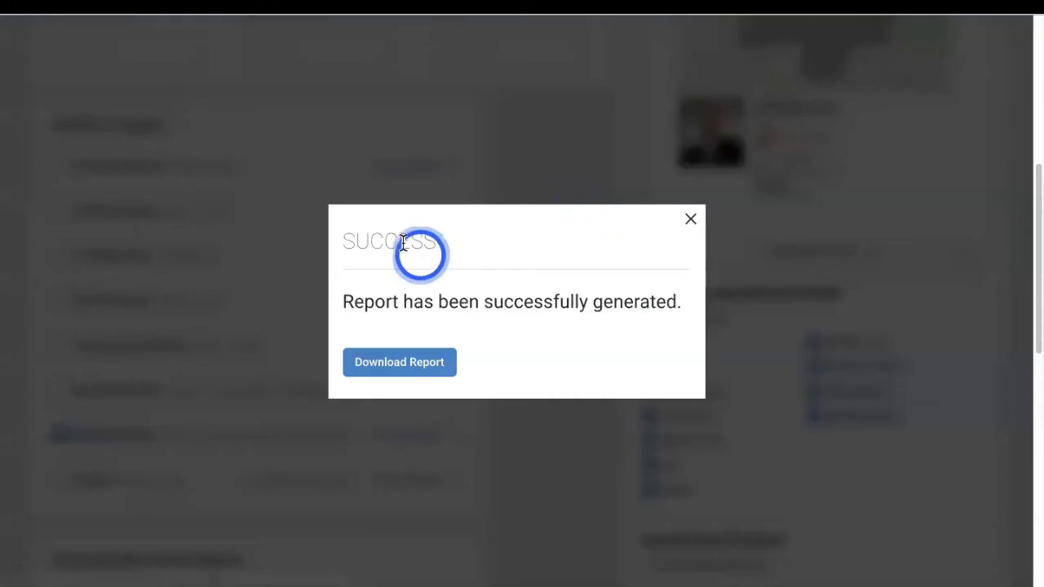
{"action": "scroll", "coordinate": [404, 241], "scroll_direction": "down", "scroll_amount": 3}
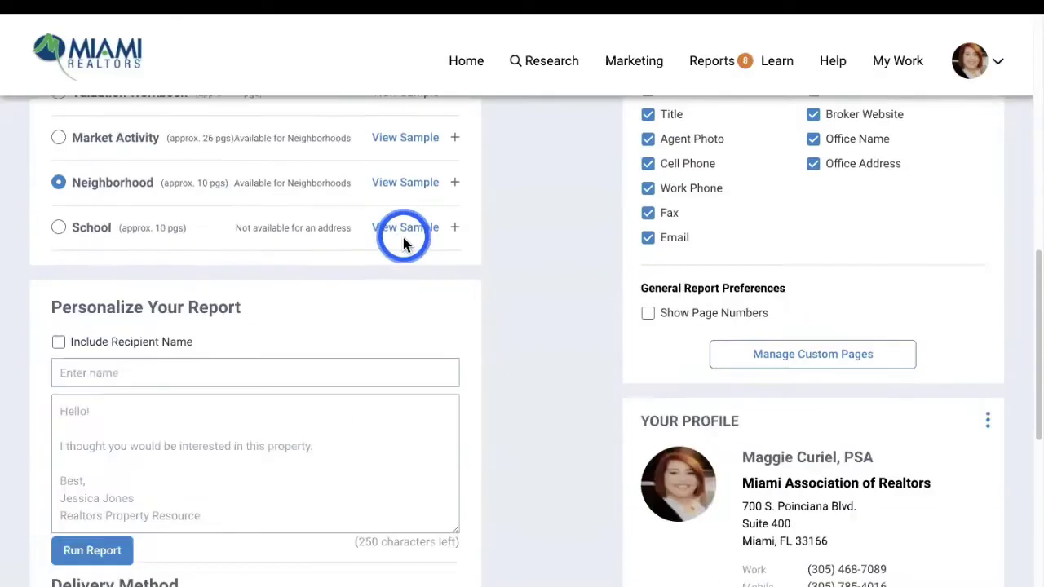
{"action": "scroll", "coordinate": [400, 240], "scroll_direction": "up", "scroll_amount": 8}
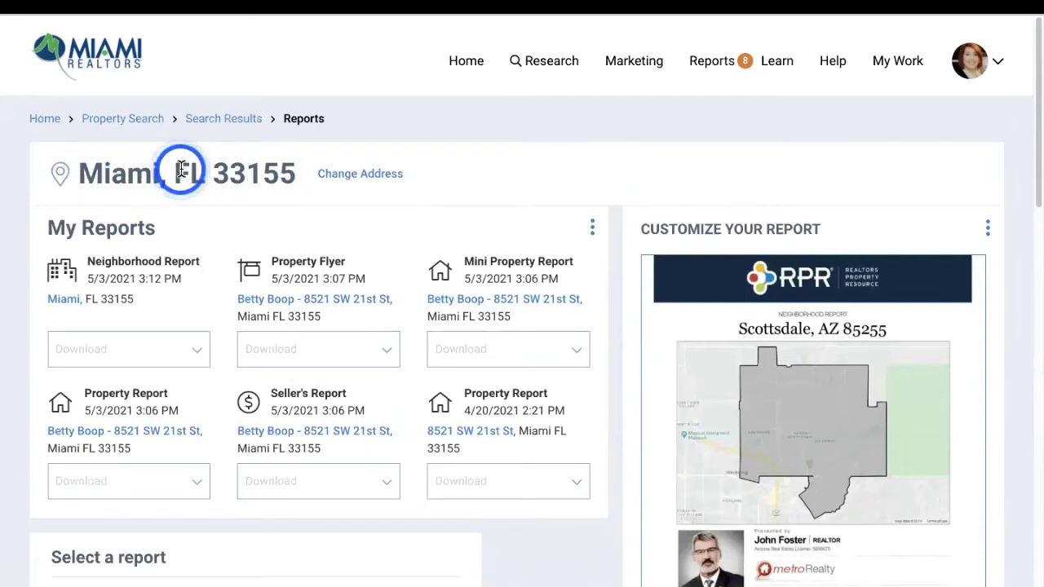
Change the report location from Miami, FL 33155 to Miami, FL 33145
{"action": "left_click", "coordinate": [356, 181]}
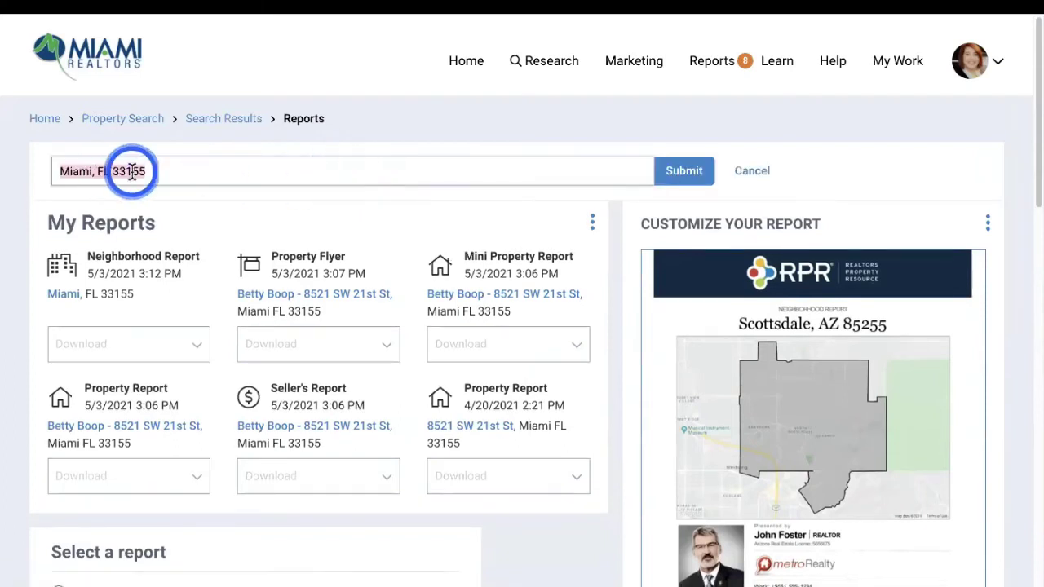
{"action": "type", "text": "33145"}
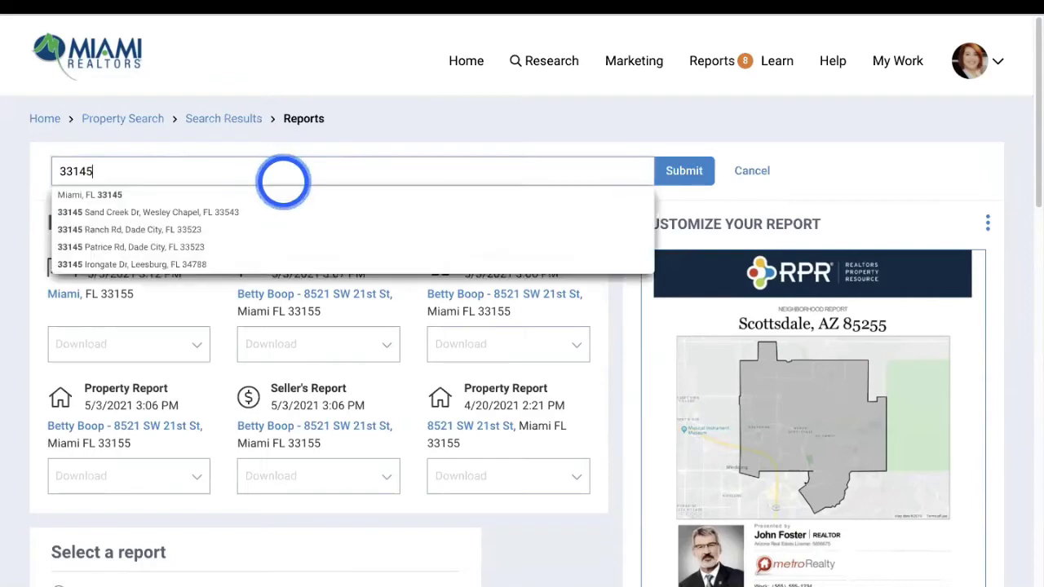
{"action": "left_click", "coordinate": [106, 196]}
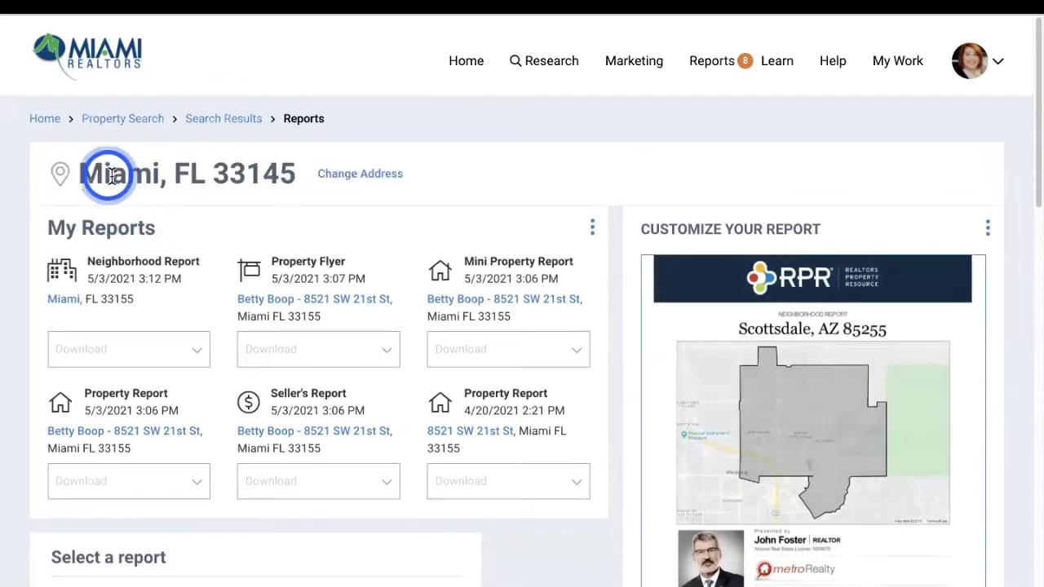
Select the Market Activity report for 33145 and uncheck the custom comparables page
{"action": "scroll", "coordinate": [299, 294], "scroll_direction": "down", "scroll_amount": 10}
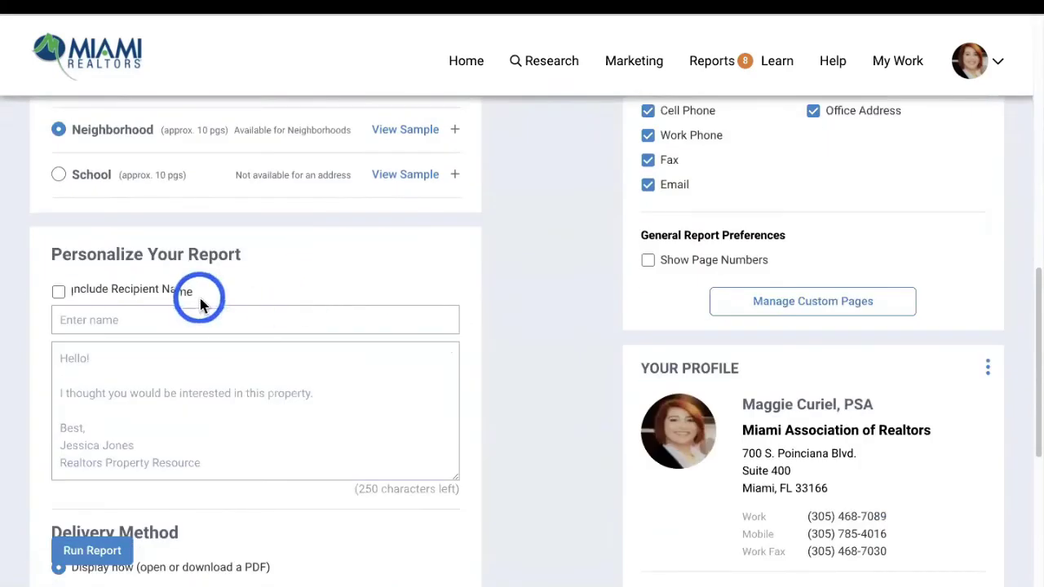
{"action": "scroll", "coordinate": [199, 304], "scroll_direction": "up", "scroll_amount": 1}
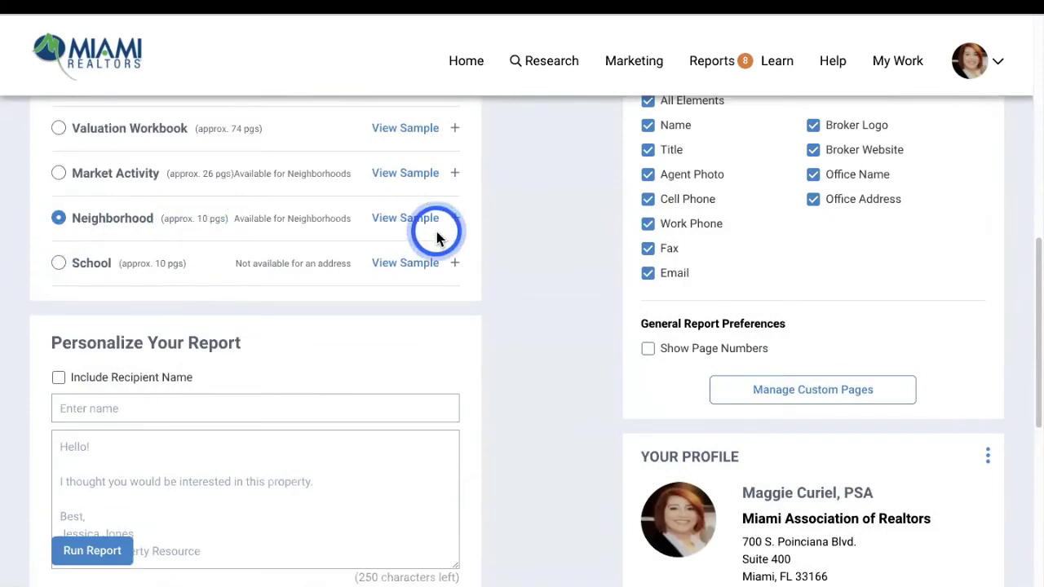
{"action": "left_click", "coordinate": [403, 233]}
{"action": "scroll", "coordinate": [327, 367], "scroll_direction": "down", "scroll_amount": 1}
{"action": "left_click", "coordinate": [491, 363]}
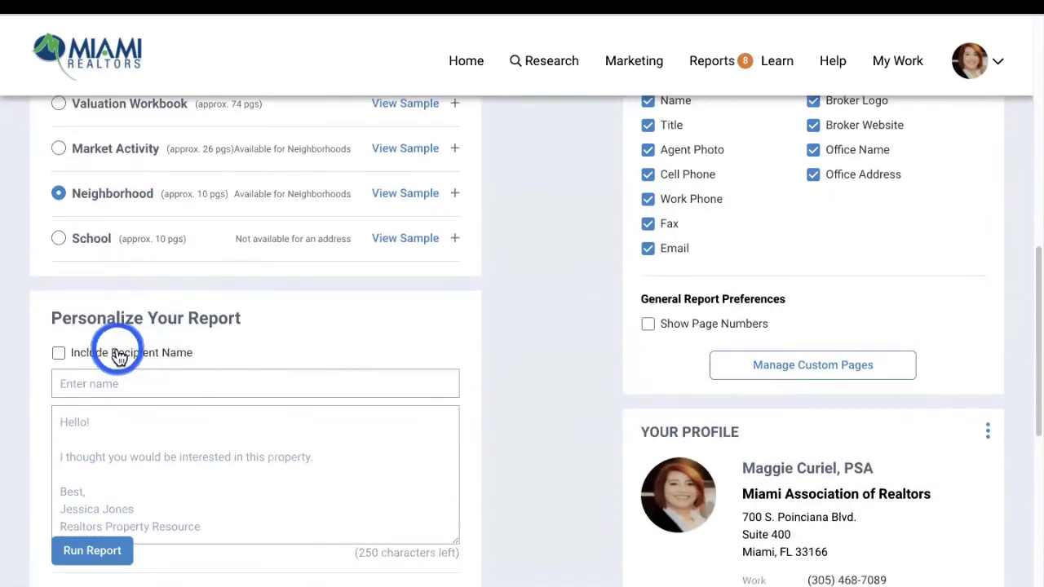
{"action": "left_click", "coordinate": [59, 148]}
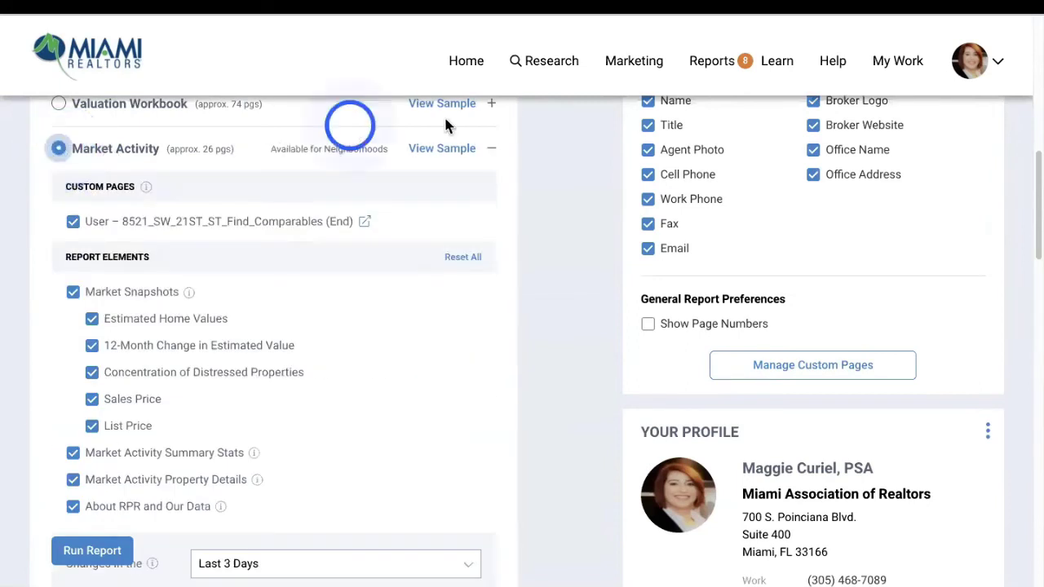
{"action": "left_click", "coordinate": [73, 222]}
{"action": "scroll", "coordinate": [250, 314], "scroll_direction": "down", "scroll_amount": 2}
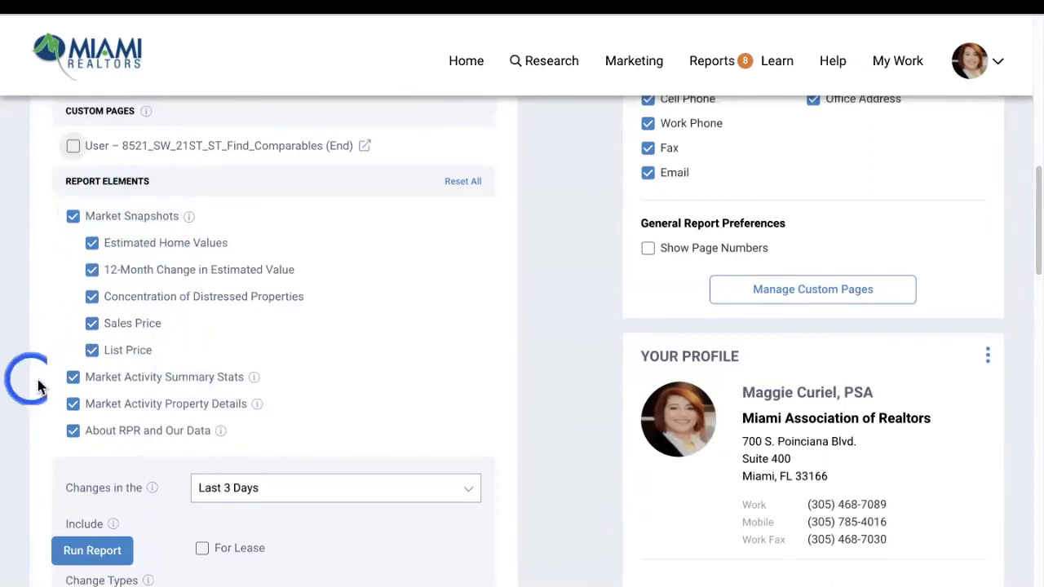
{"action": "scroll", "coordinate": [168, 410], "scroll_direction": "down", "scroll_amount": 1}
{"action": "scroll", "coordinate": [167, 410], "scroll_direction": "down", "scroll_amount": 5}
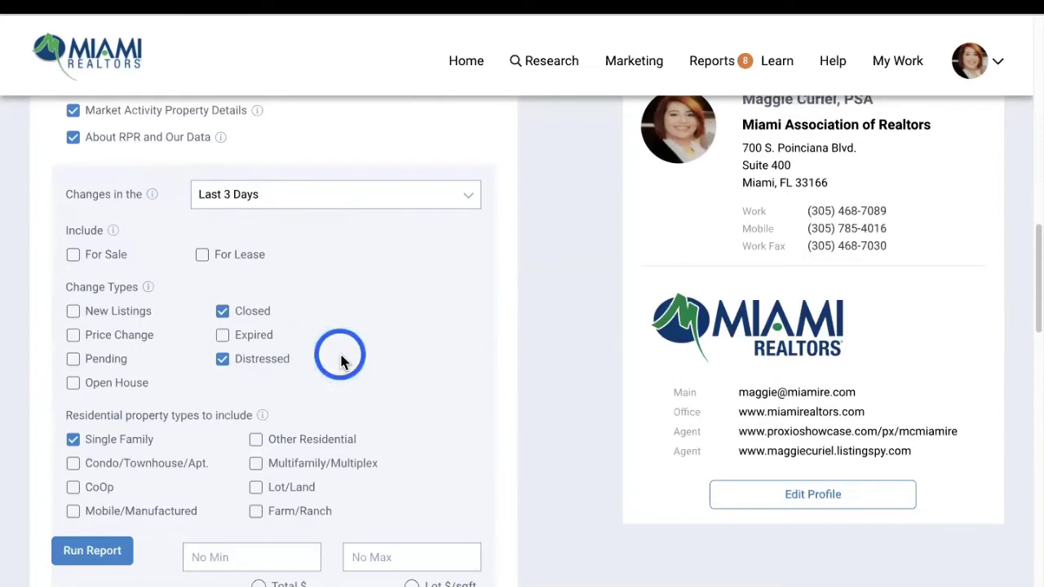
Keep Last 3 Days; track New Listings, Price Change, Pending, Closed and Expired, dropping Distressed
{"action": "left_click", "coordinate": [279, 192]}
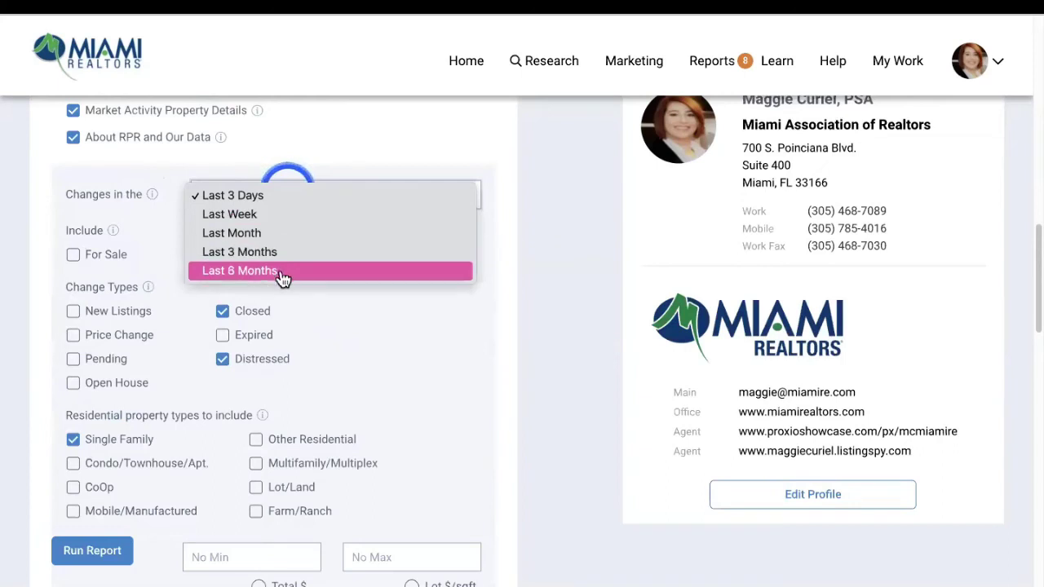
{"action": "key", "text": "Escape"}
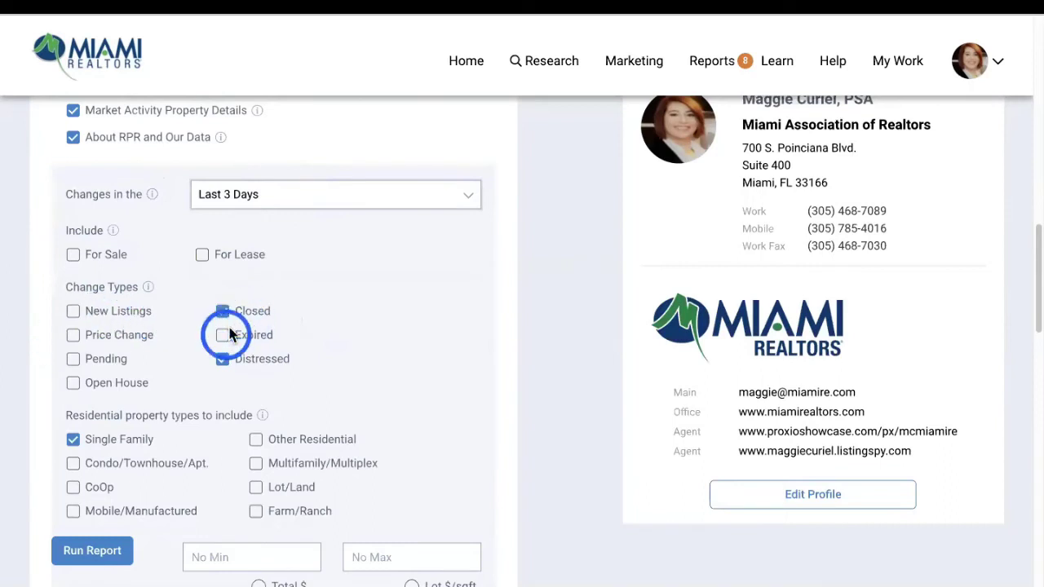
{"action": "left_click", "coordinate": [221, 358]}
{"action": "left_click", "coordinate": [72, 314]}
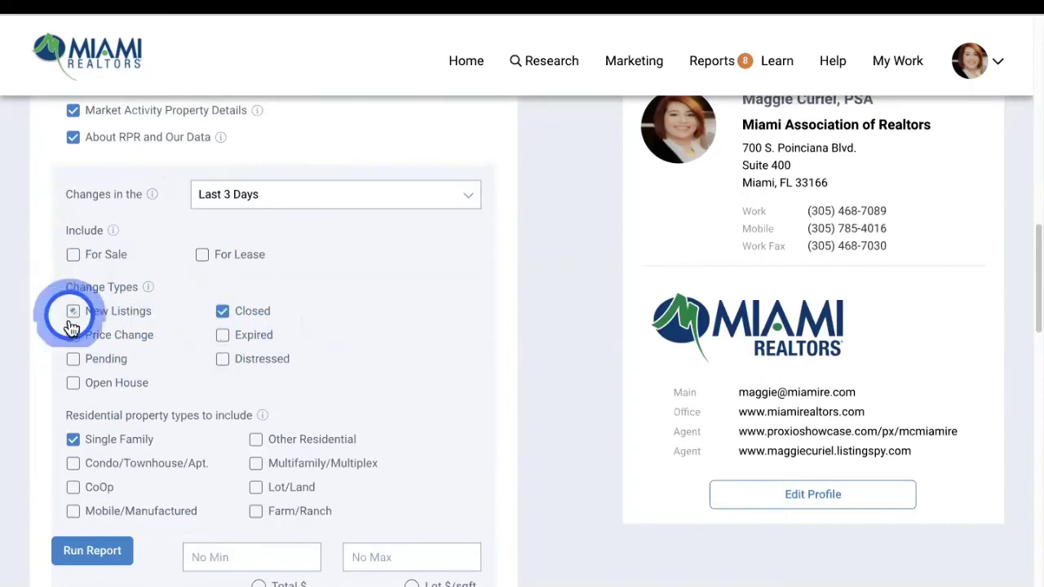
{"action": "left_click", "coordinate": [72, 339]}
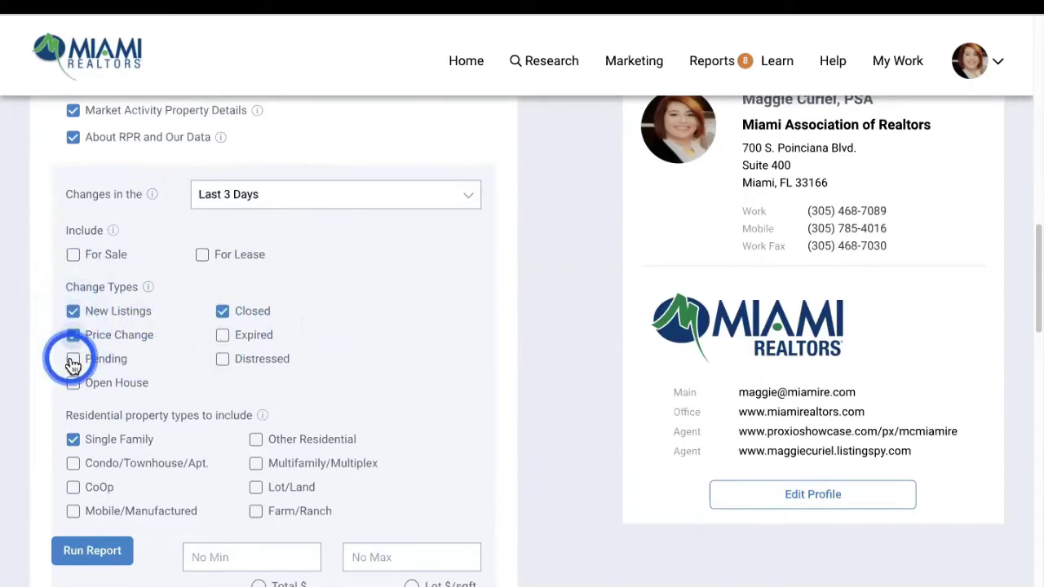
{"action": "left_click", "coordinate": [72, 360]}
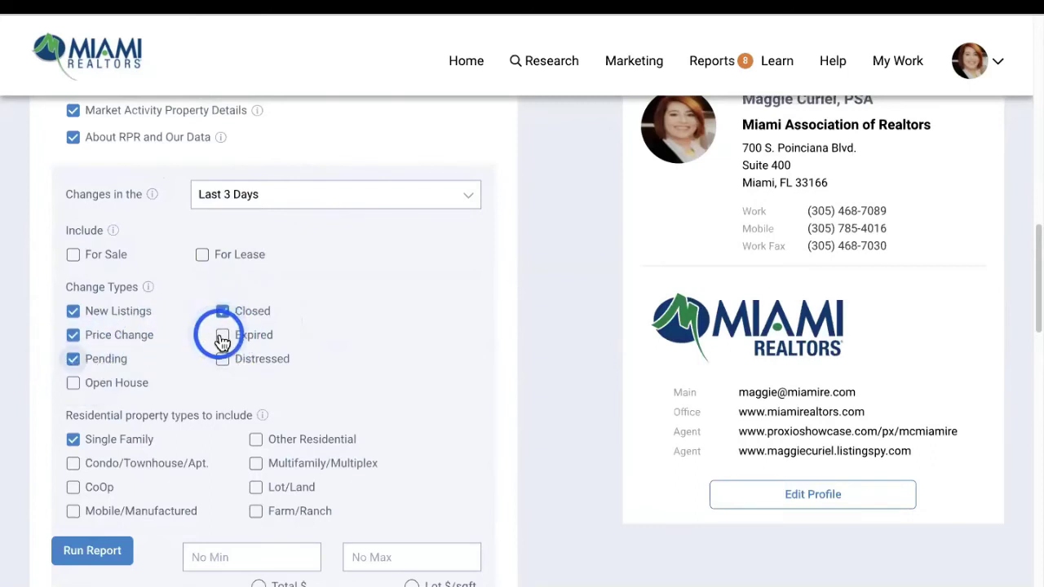
{"action": "left_click", "coordinate": [221, 338]}
{"action": "scroll", "coordinate": [326, 320], "scroll_direction": "down", "scroll_amount": 2}
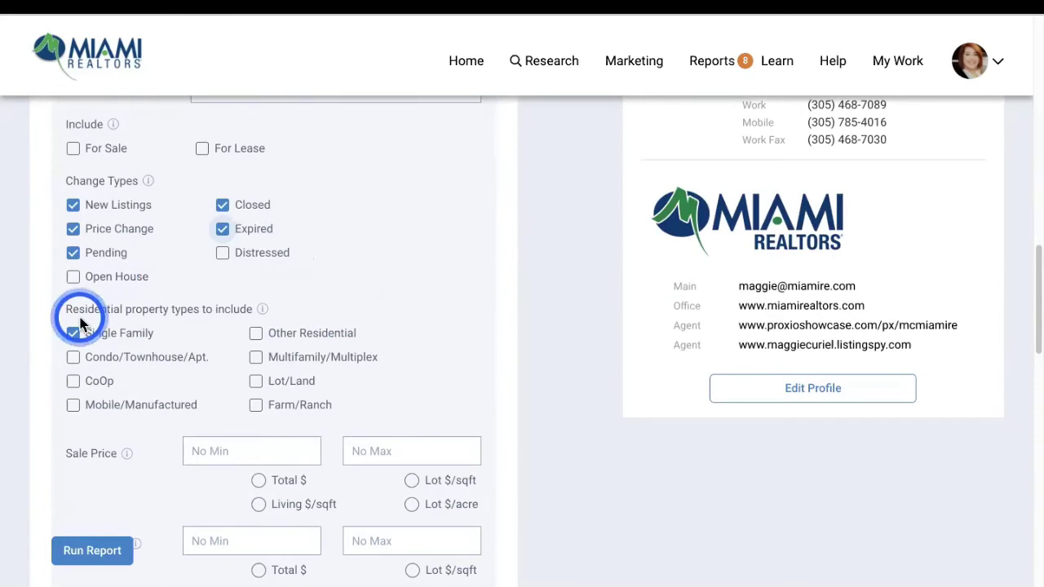
{"action": "scroll", "coordinate": [492, 343], "scroll_direction": "down", "scroll_amount": 4}
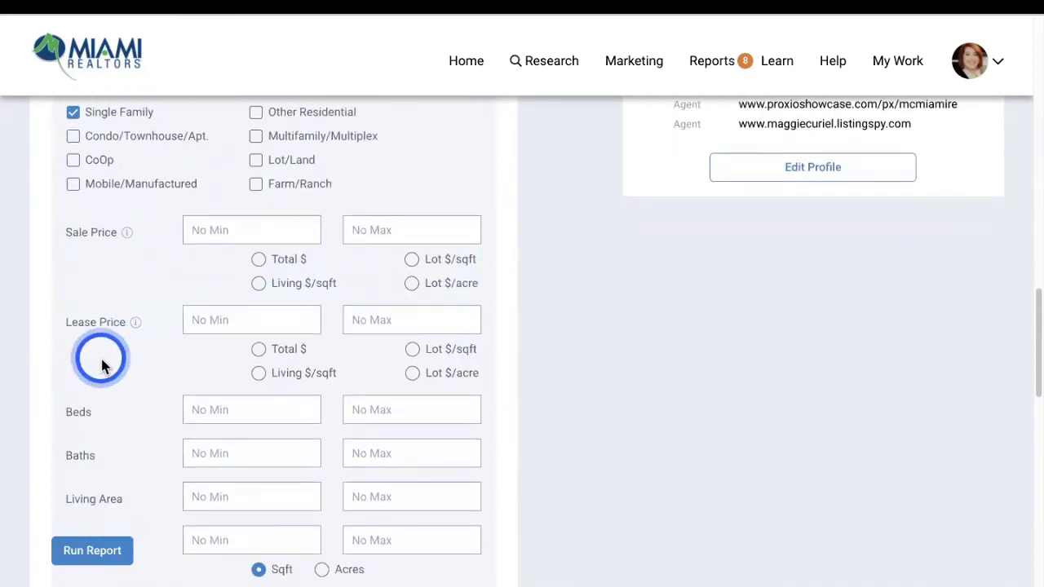
{"action": "scroll", "coordinate": [171, 396], "scroll_direction": "down", "scroll_amount": 3}
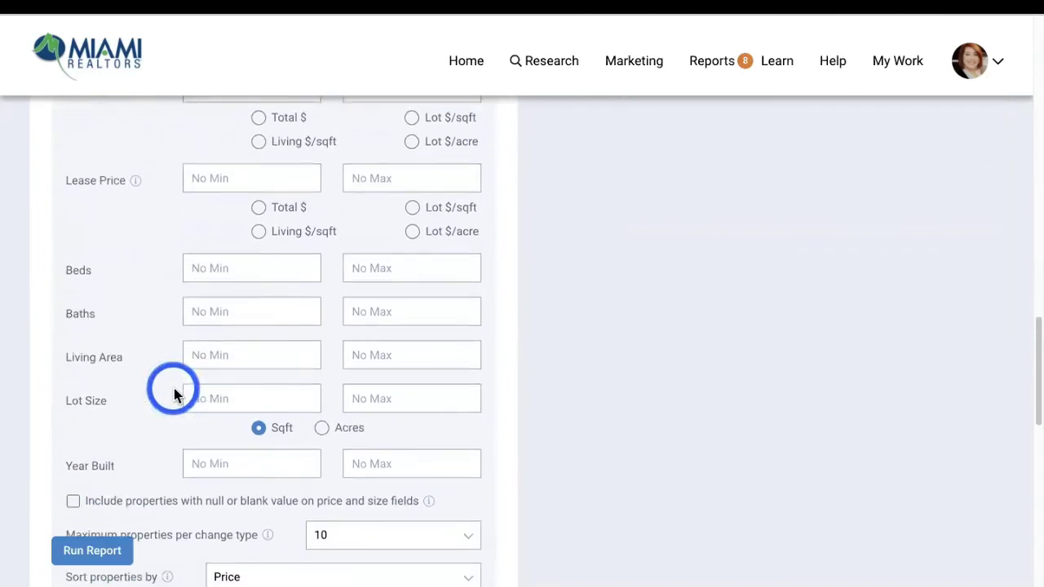
{"action": "scroll", "coordinate": [174, 395], "scroll_direction": "down", "scroll_amount": 2}
{"action": "scroll", "coordinate": [186, 480], "scroll_direction": "down", "scroll_amount": 2}
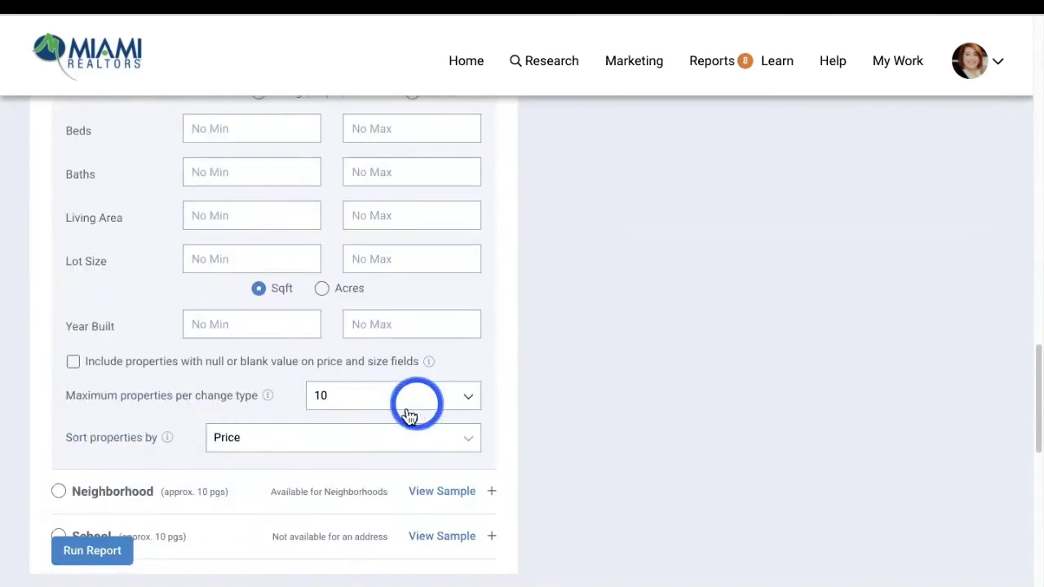
{"action": "scroll", "coordinate": [318, 453], "scroll_direction": "down", "scroll_amount": 8}
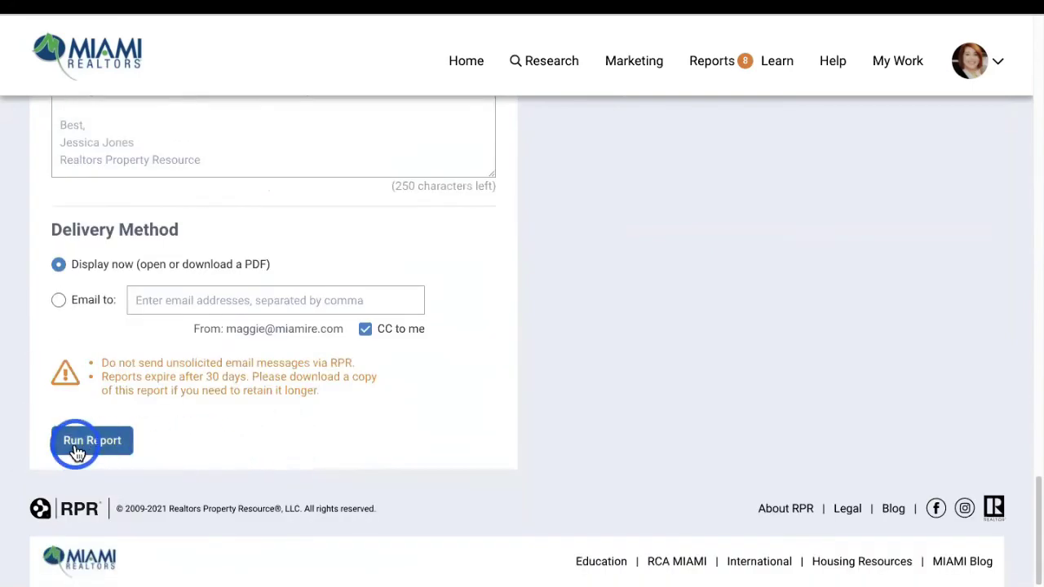
Run the Market Activity report, then dismiss its dropped-report message on the home page
{"action": "left_click", "coordinate": [82, 442]}
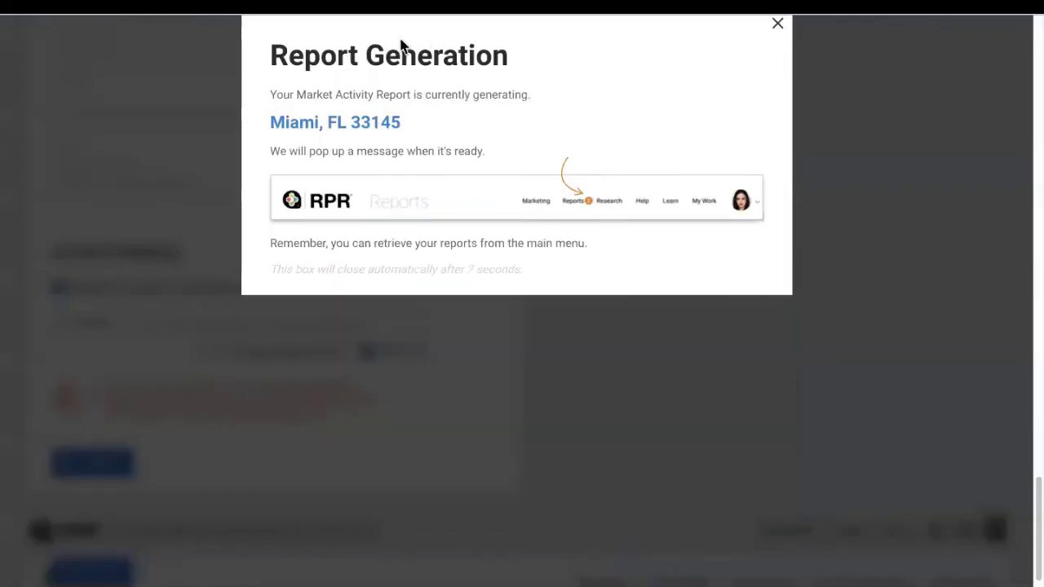
{"action": "left_click", "coordinate": [777, 31]}
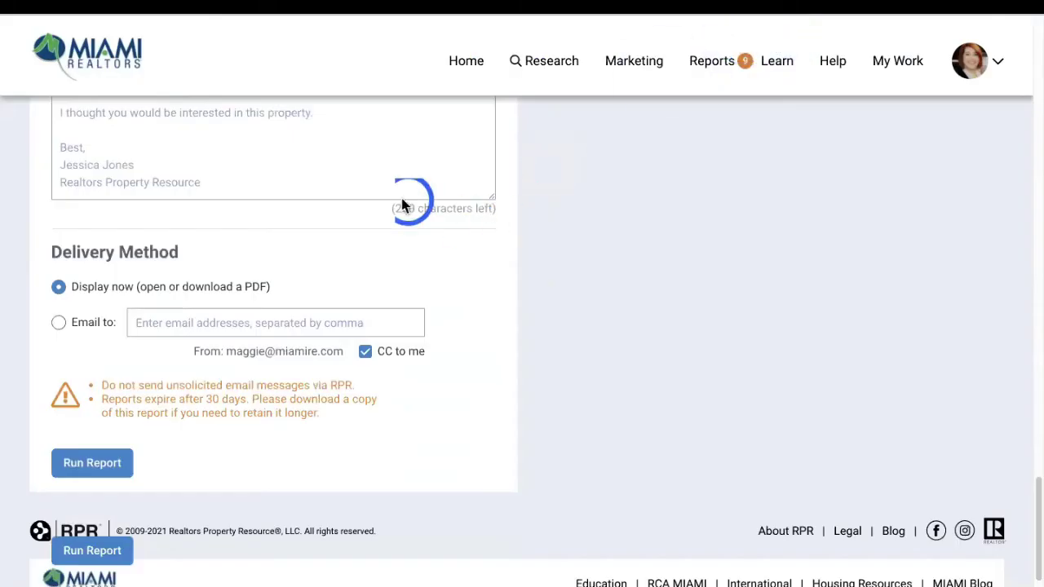
{"action": "left_click", "coordinate": [470, 61]}
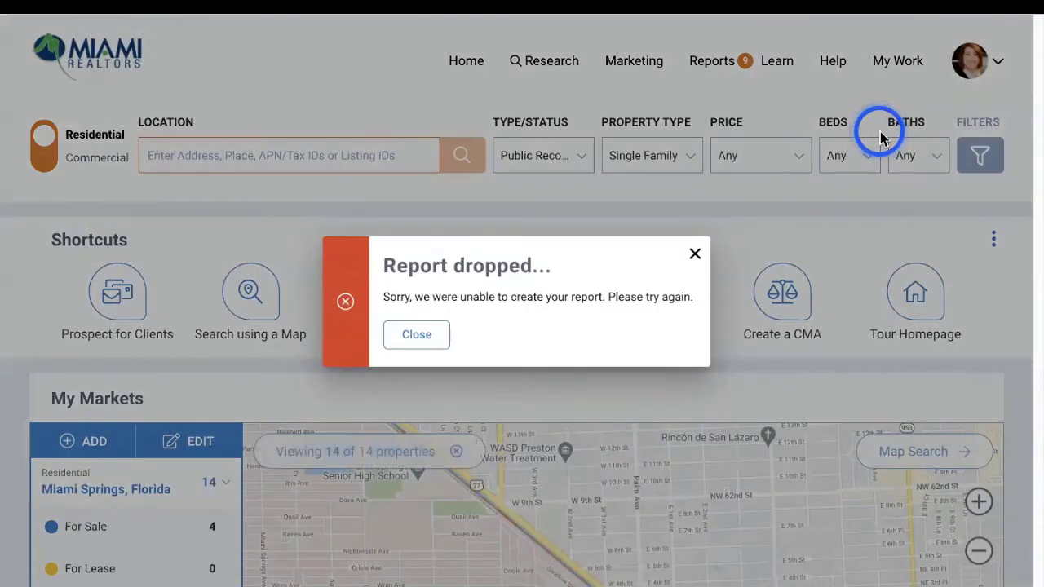
{"action": "left_click", "coordinate": [431, 343]}
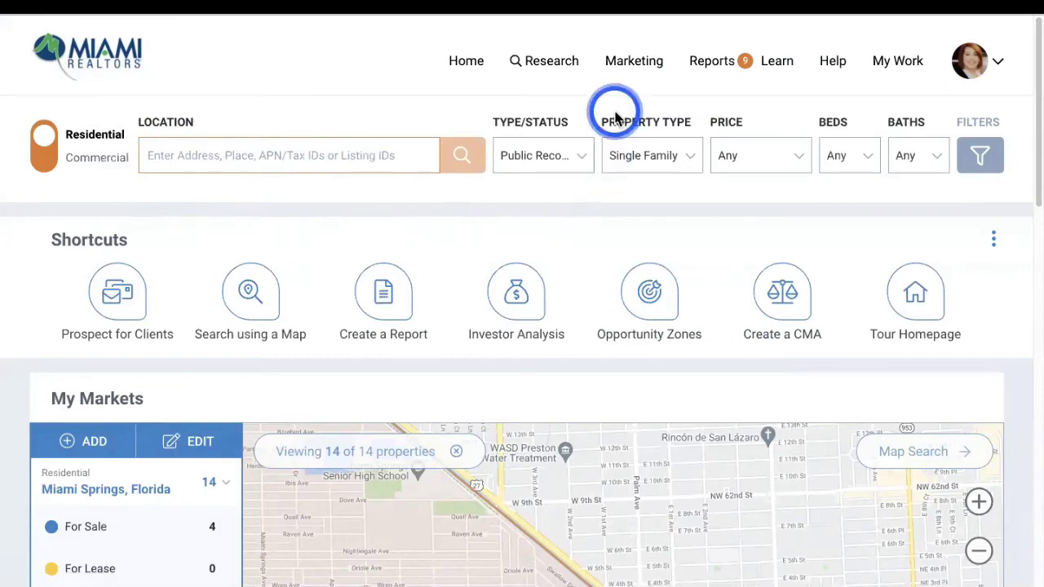
Start another report, dismiss the no-school-selected warning, and scroll down to the Miami Springs market map
{"action": "left_click", "coordinate": [718, 66]}
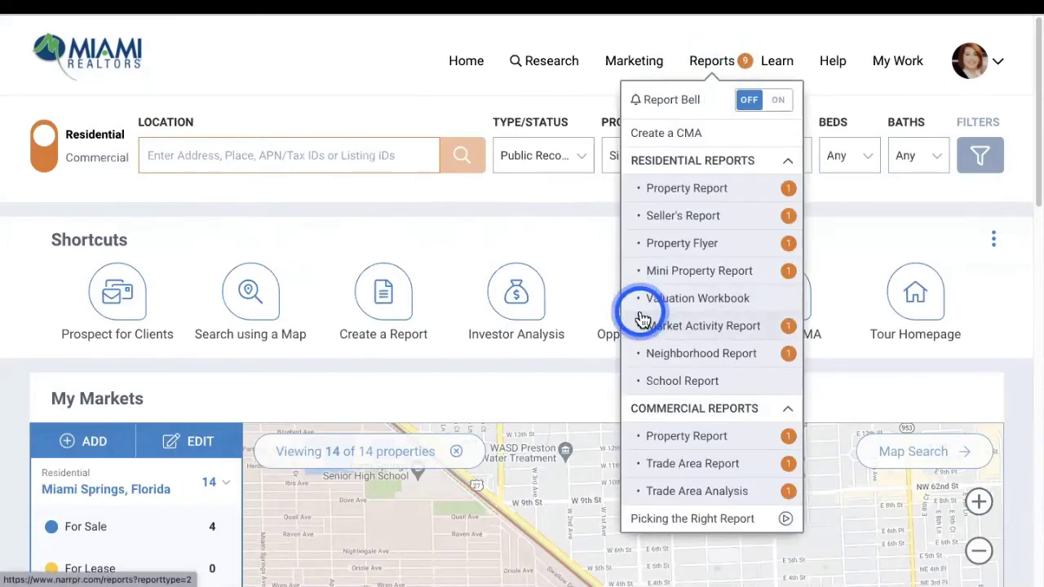
{"action": "left_click", "coordinate": [704, 386]}
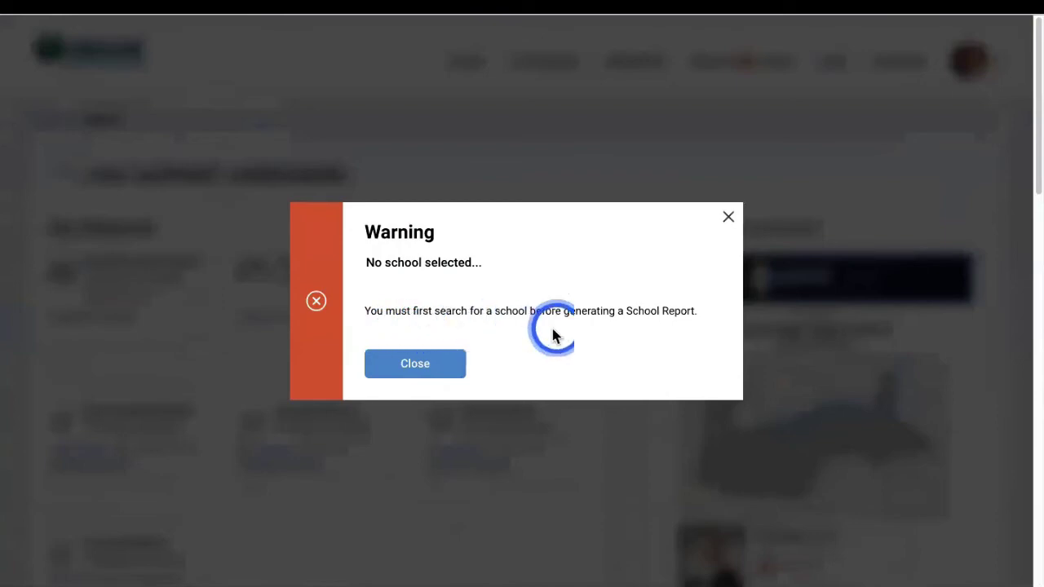
{"action": "left_click", "coordinate": [410, 364]}
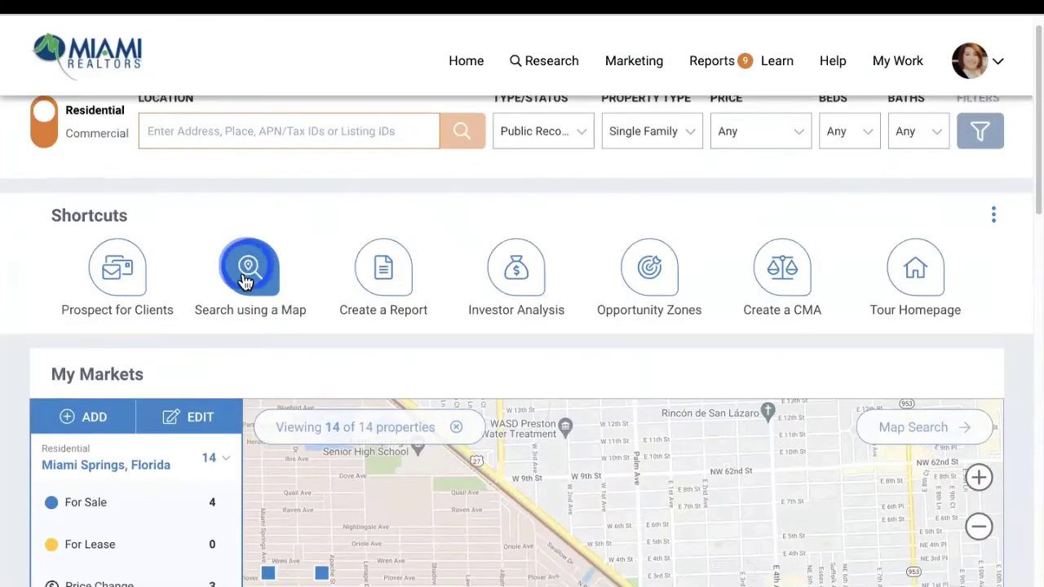
{"action": "scroll", "coordinate": [228, 302], "scroll_direction": "down", "scroll_amount": 2}
{"action": "scroll", "coordinate": [210, 338], "scroll_direction": "down", "scroll_amount": 3}
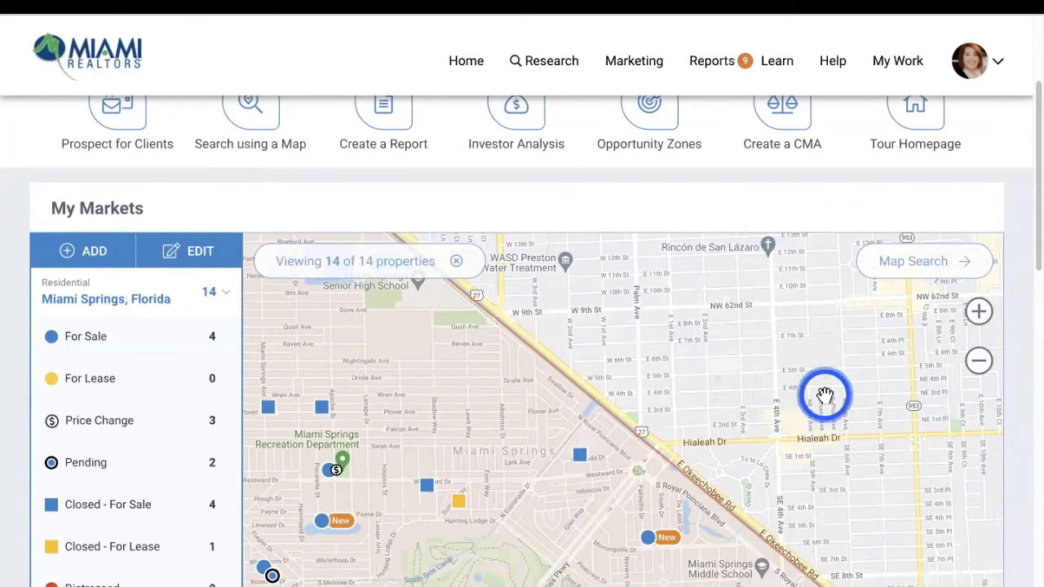
{"action": "left_click", "coordinate": [492, 476]}
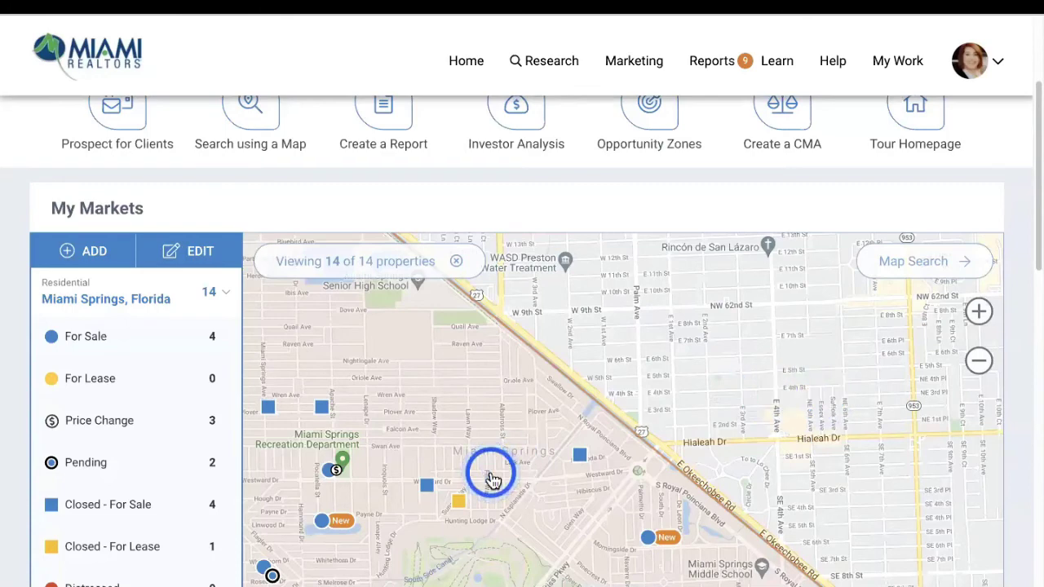
{"action": "left_click", "coordinate": [995, 66]}
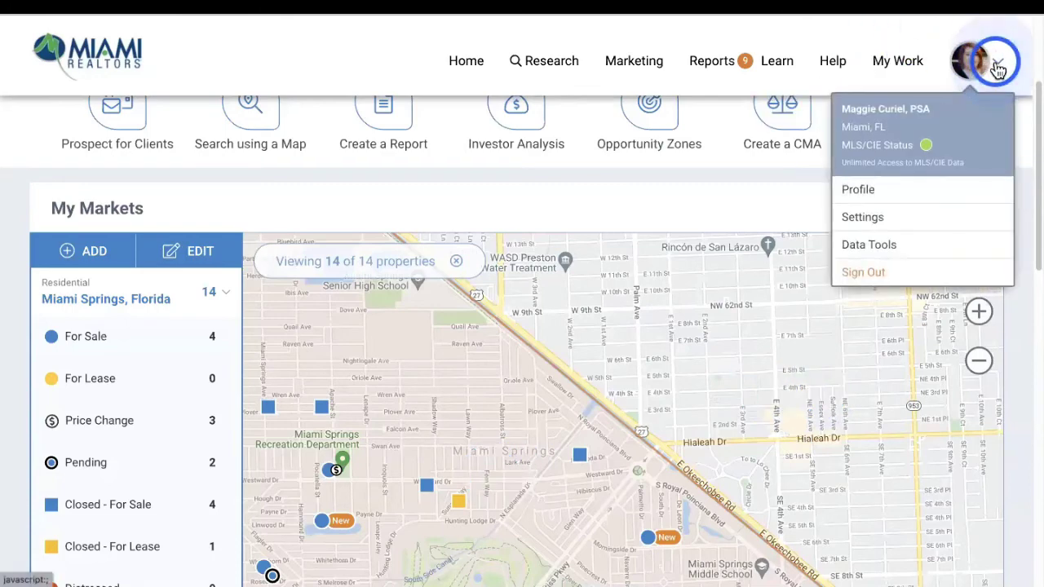
{"action": "left_click", "coordinate": [878, 233]}
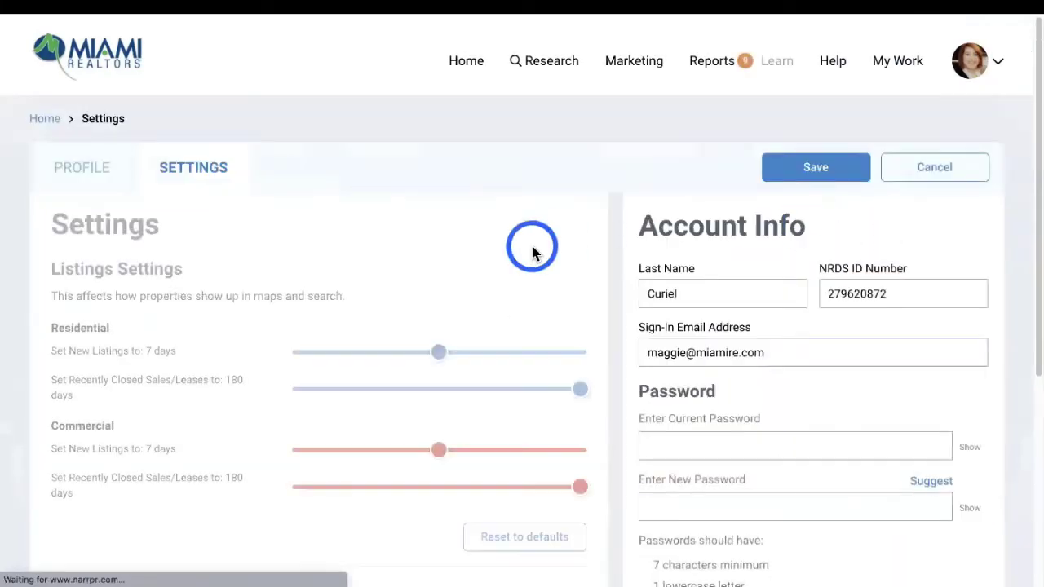
{"action": "scroll", "coordinate": [443, 326], "scroll_direction": "down", "scroll_amount": 4}
{"action": "left_click", "coordinate": [427, 325]}
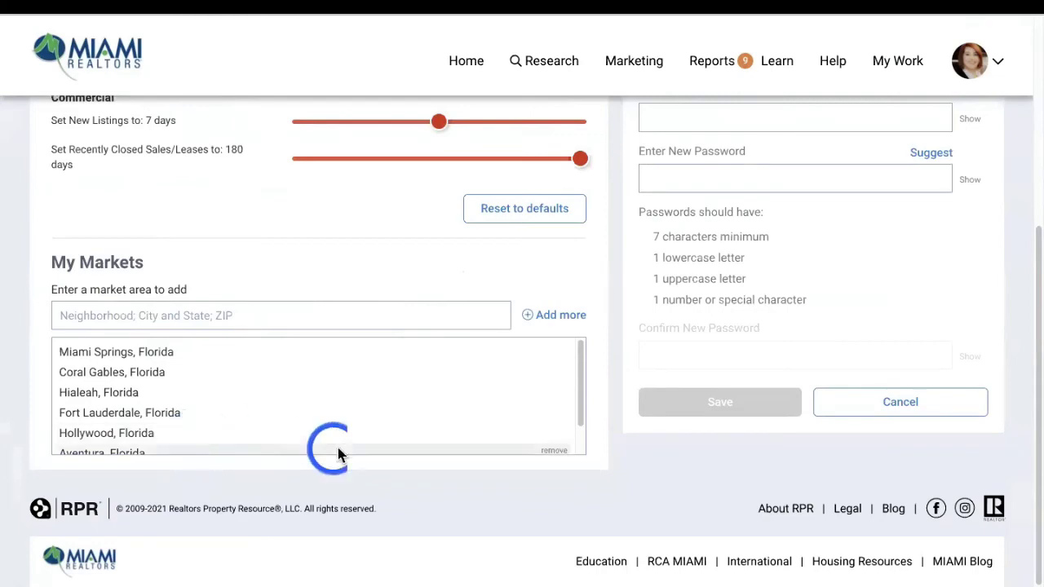
{"action": "left_click", "coordinate": [474, 70]}
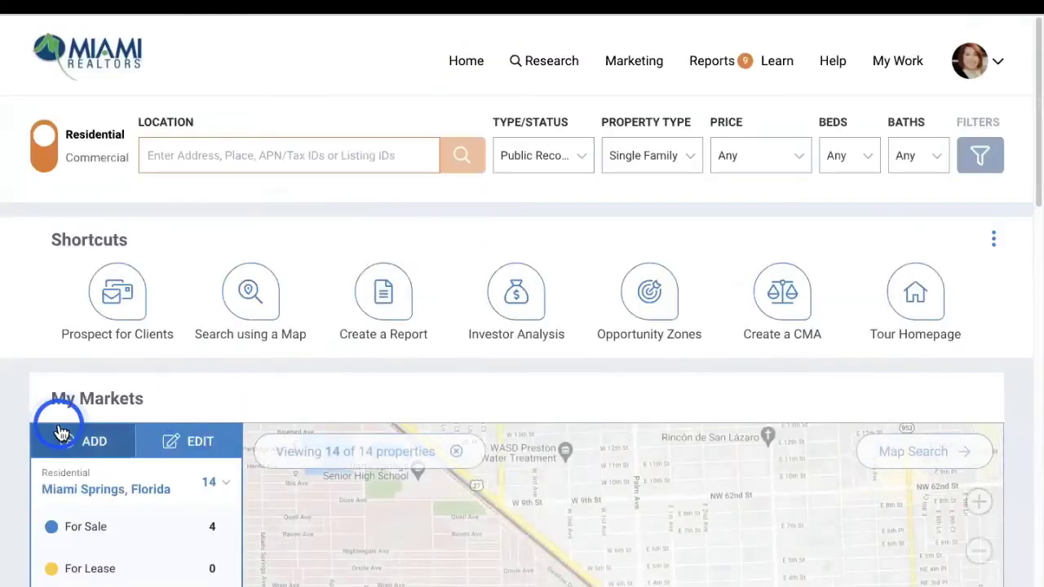
{"action": "scroll", "coordinate": [58, 424], "scroll_direction": "down", "scroll_amount": 3}
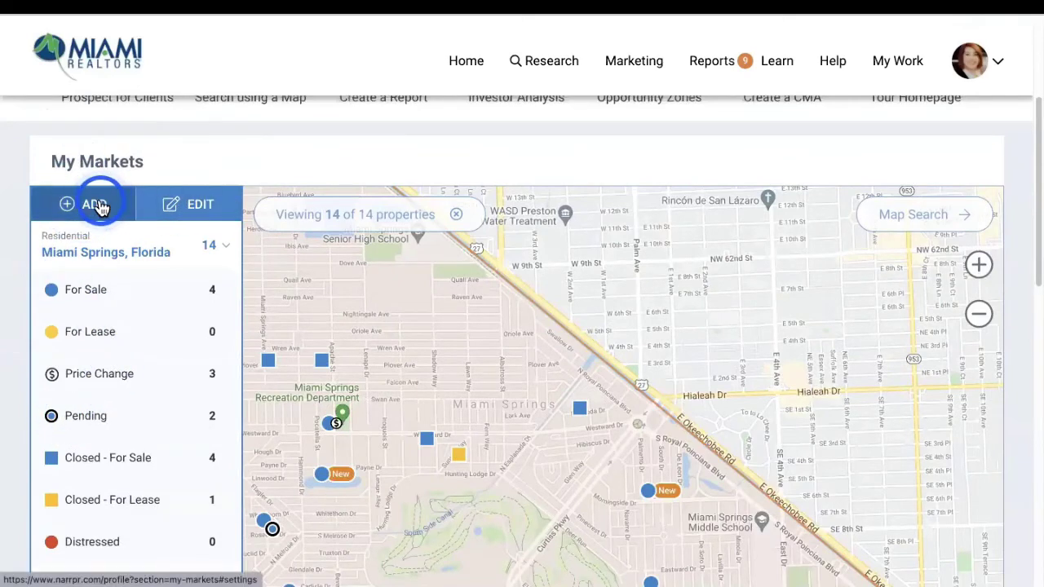
{"action": "left_click", "coordinate": [100, 205]}
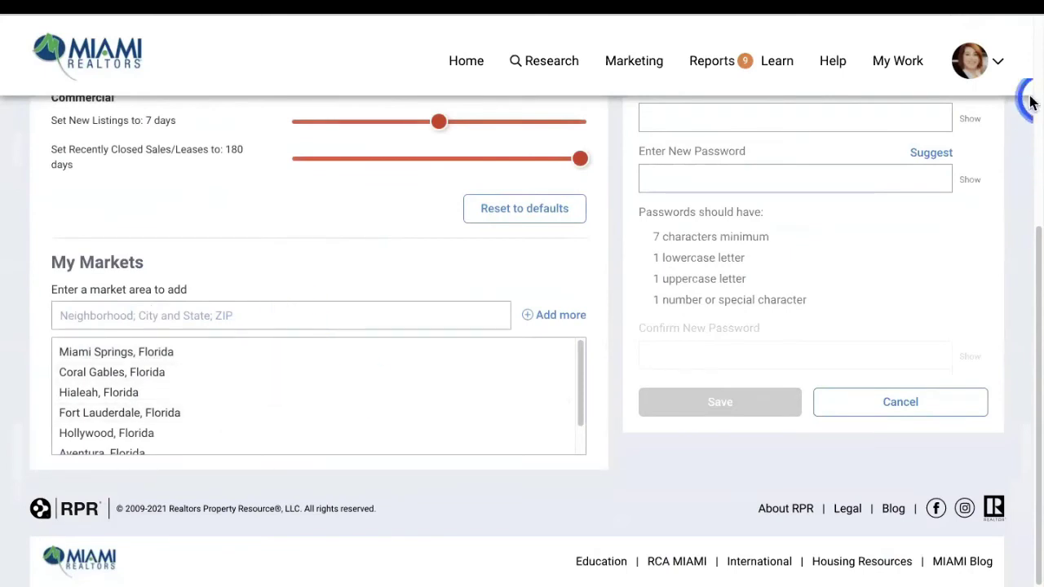
{"action": "left_click", "coordinate": [462, 72]}
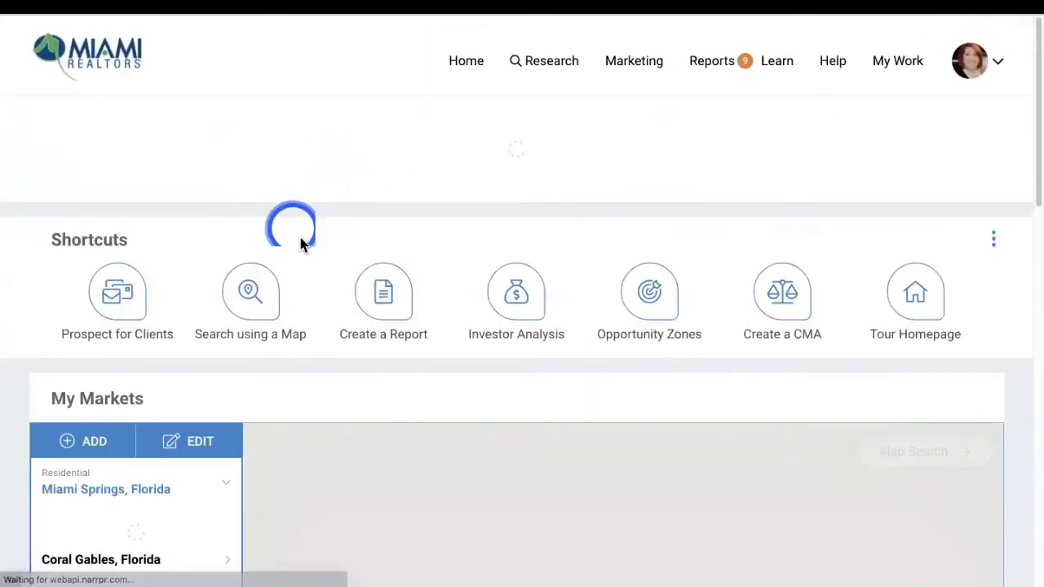
{"action": "left_click", "coordinate": [207, 453]}
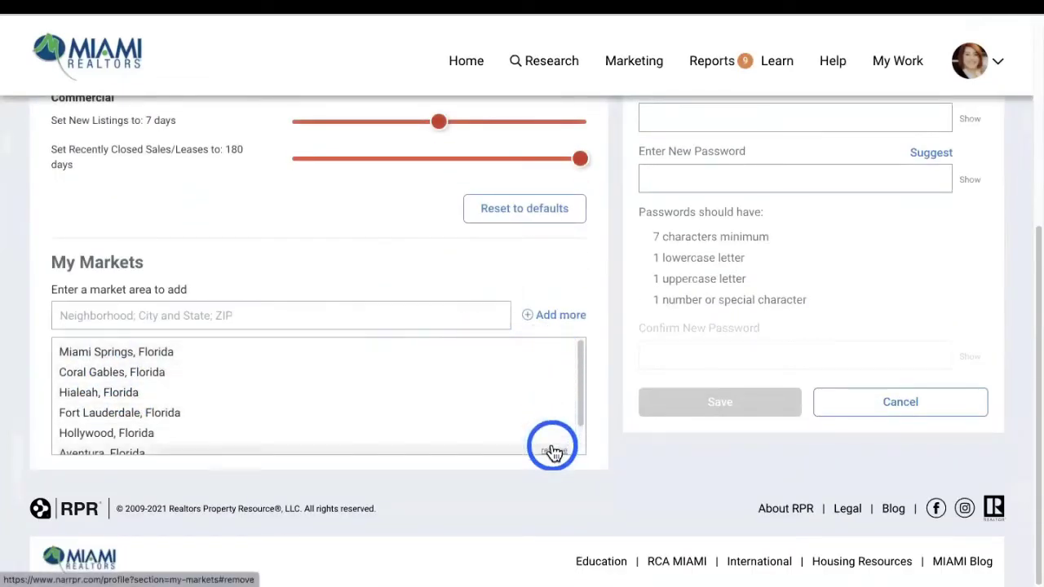
{"action": "left_click", "coordinate": [238, 315]}
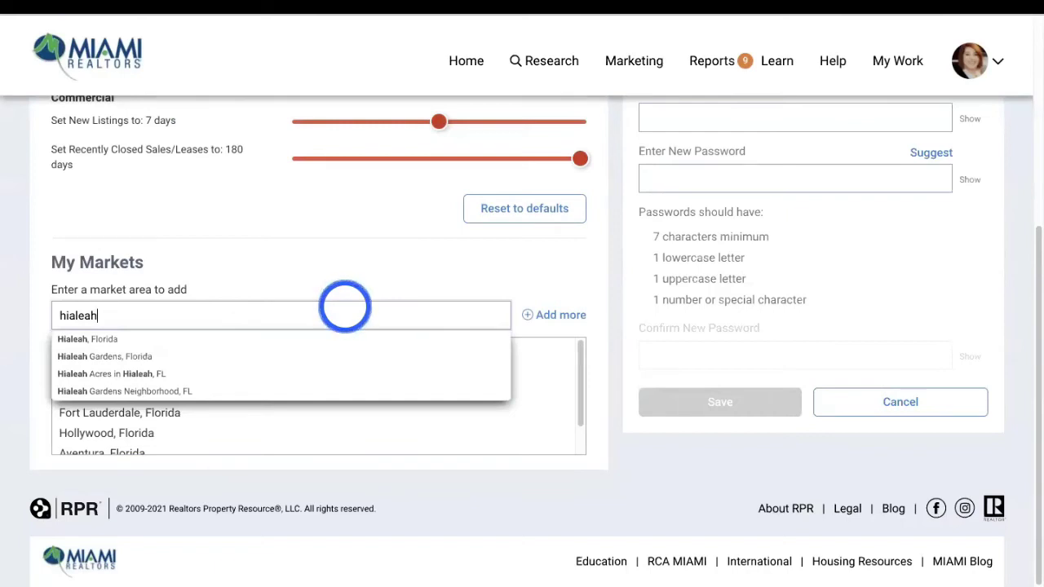
{"action": "left_click", "coordinate": [98, 349]}
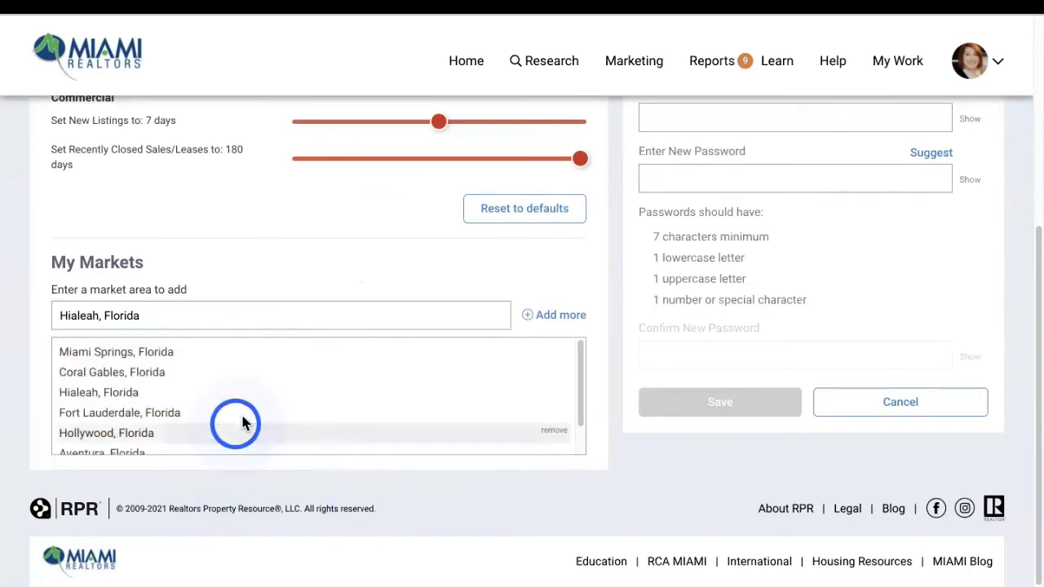
{"action": "left_click", "coordinate": [458, 64]}
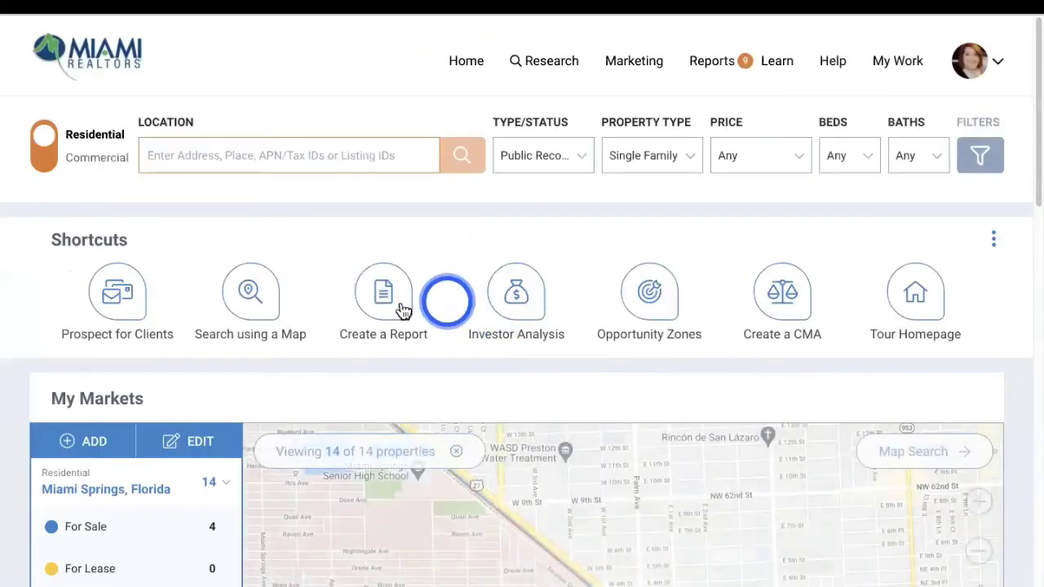
Pick Hialeah, Florida from My Markets and review its 271-property map and cards
{"action": "scroll", "coordinate": [143, 397], "scroll_direction": "down", "scroll_amount": 1}
{"action": "scroll", "coordinate": [143, 397], "scroll_direction": "down", "scroll_amount": 3}
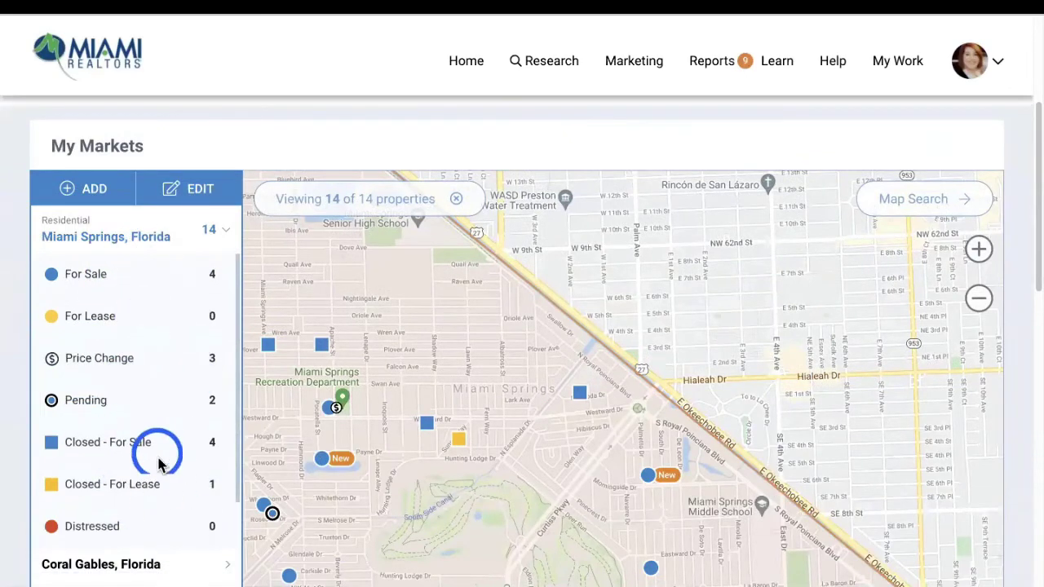
{"action": "scroll", "coordinate": [135, 466], "scroll_direction": "down", "scroll_amount": 2}
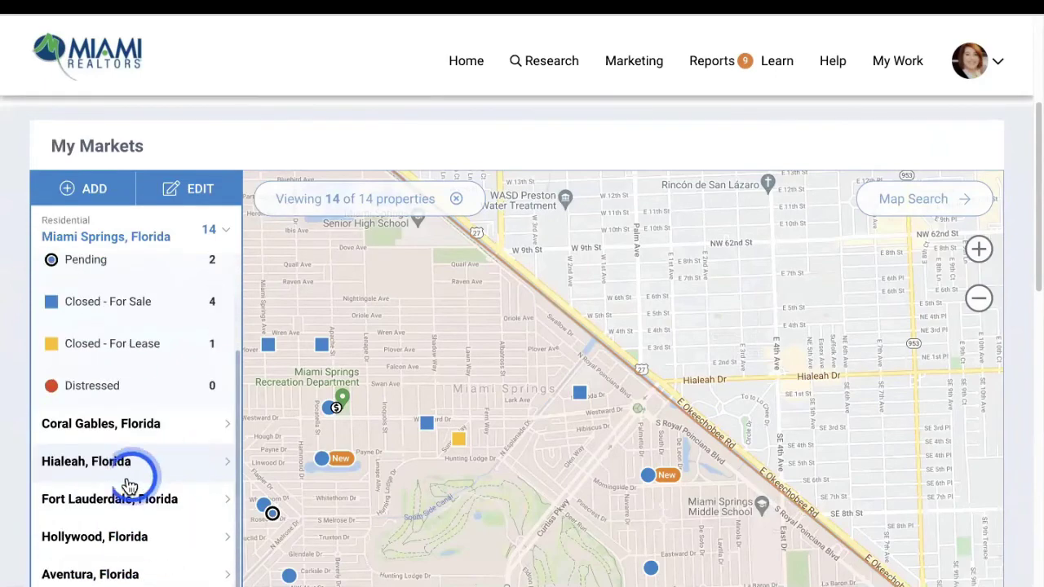
{"action": "left_click", "coordinate": [112, 465]}
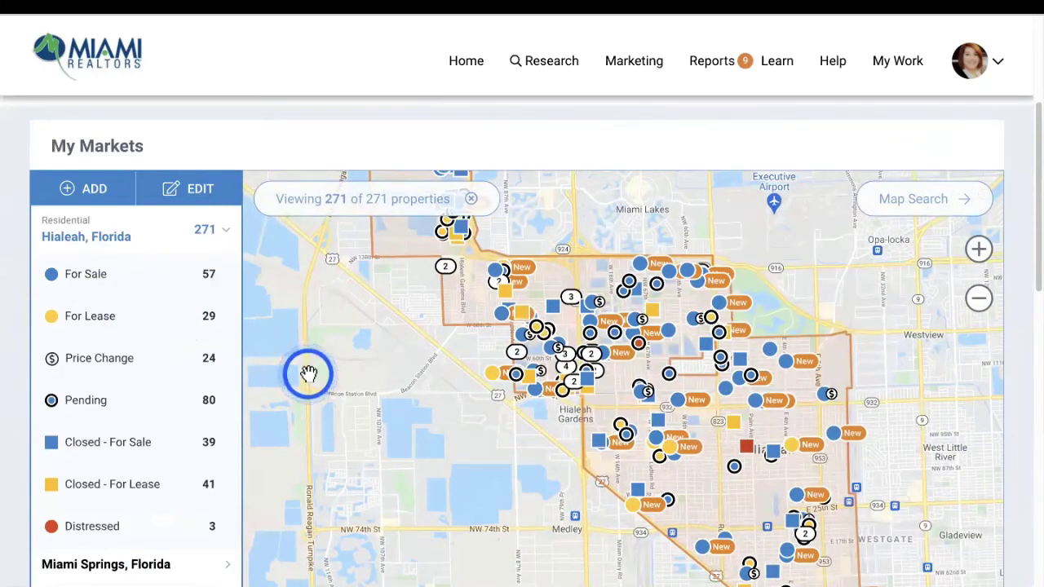
{"action": "scroll", "coordinate": [982, 353], "scroll_direction": "down", "scroll_amount": 2}
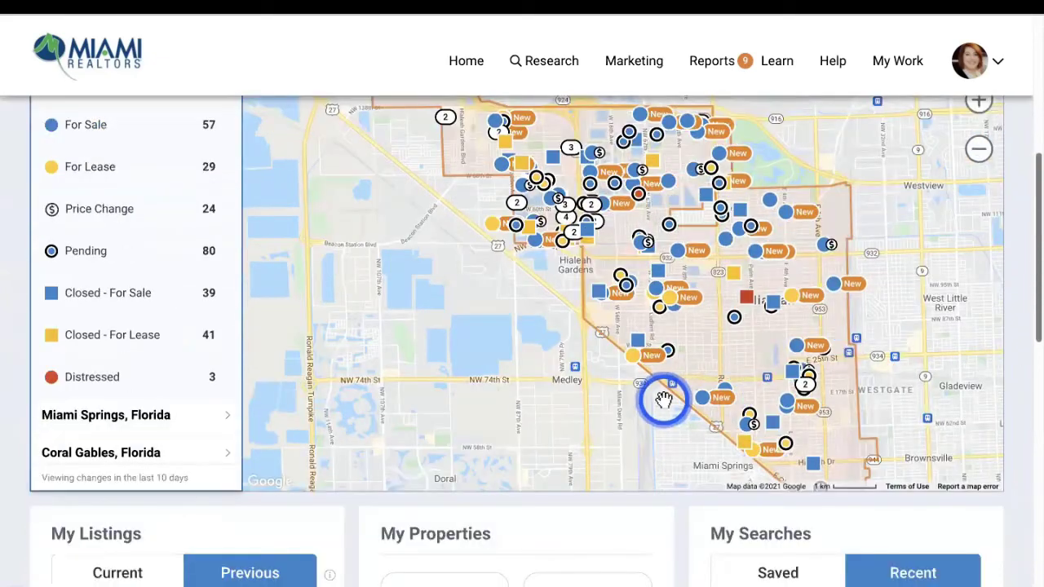
{"action": "scroll", "coordinate": [204, 310], "scroll_direction": "up", "scroll_amount": 2}
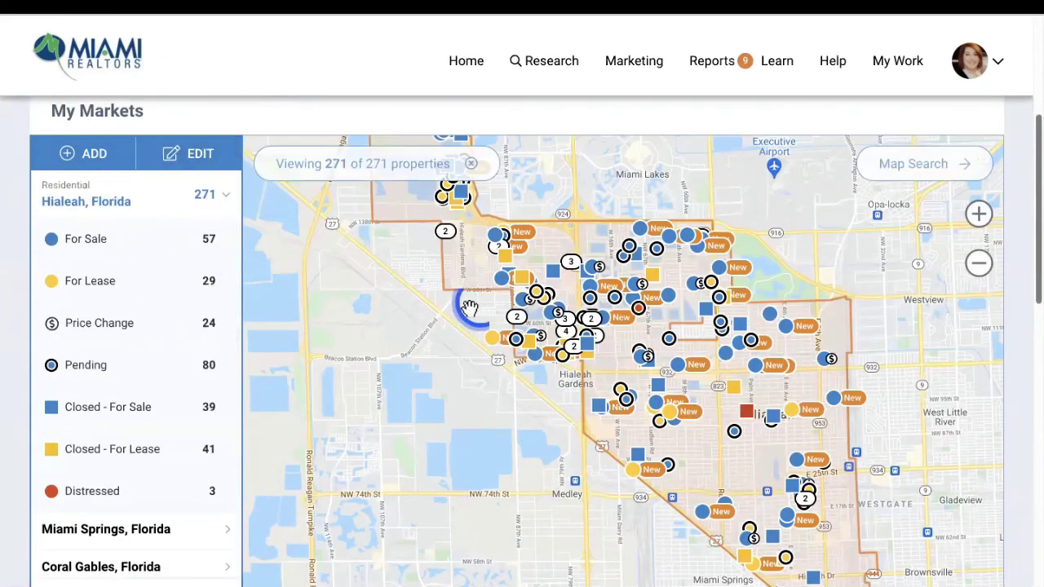
{"action": "scroll", "coordinate": [641, 280], "scroll_direction": "down", "scroll_amount": 6}
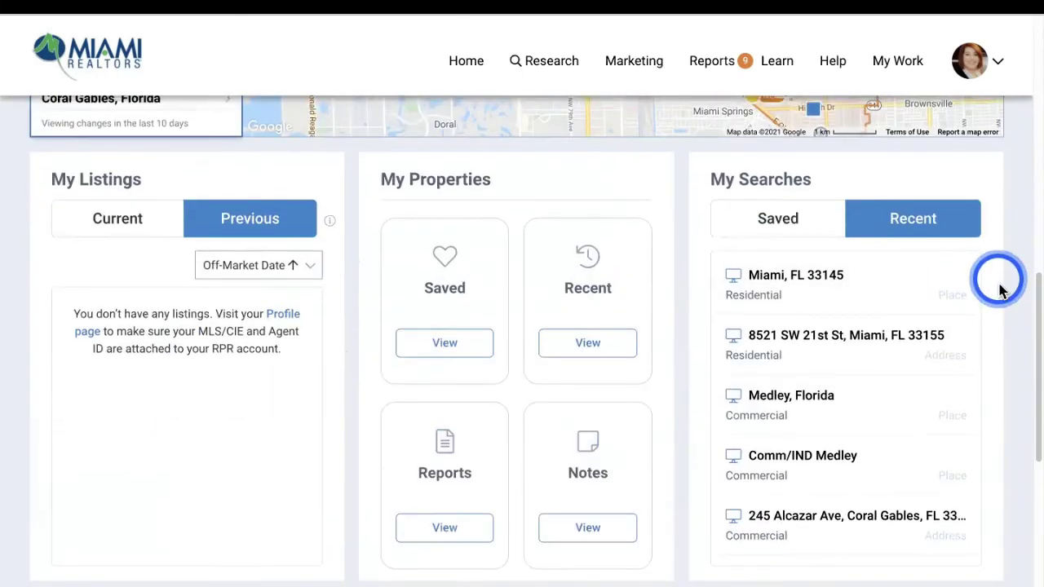
{"action": "scroll", "coordinate": [1003, 292], "scroll_direction": "up", "scroll_amount": 8}
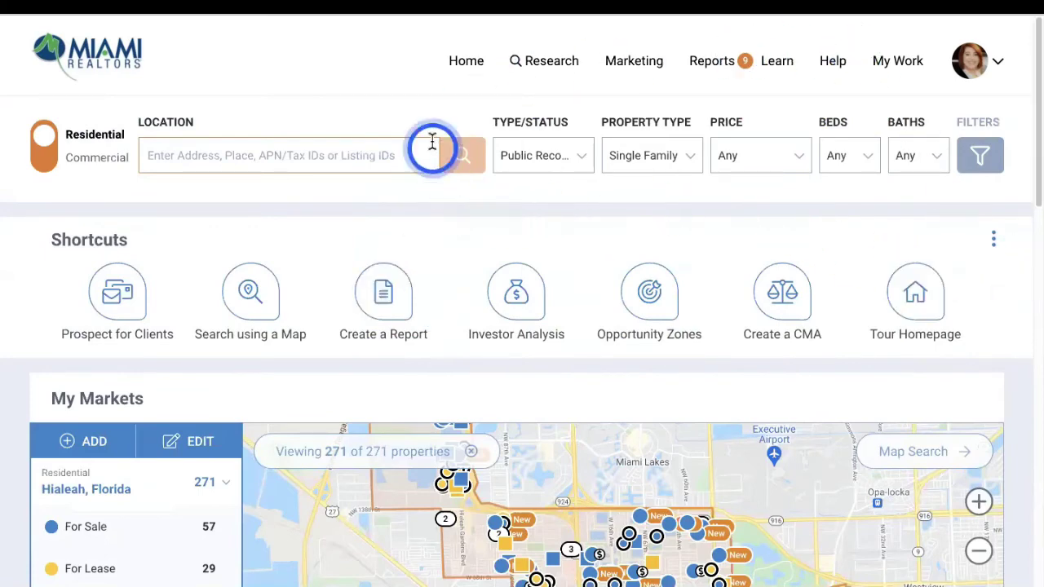
Rerun the failed Market Activity Report for Miami, FL 33145 and dismiss the confirmation
{"action": "left_click", "coordinate": [711, 69]}
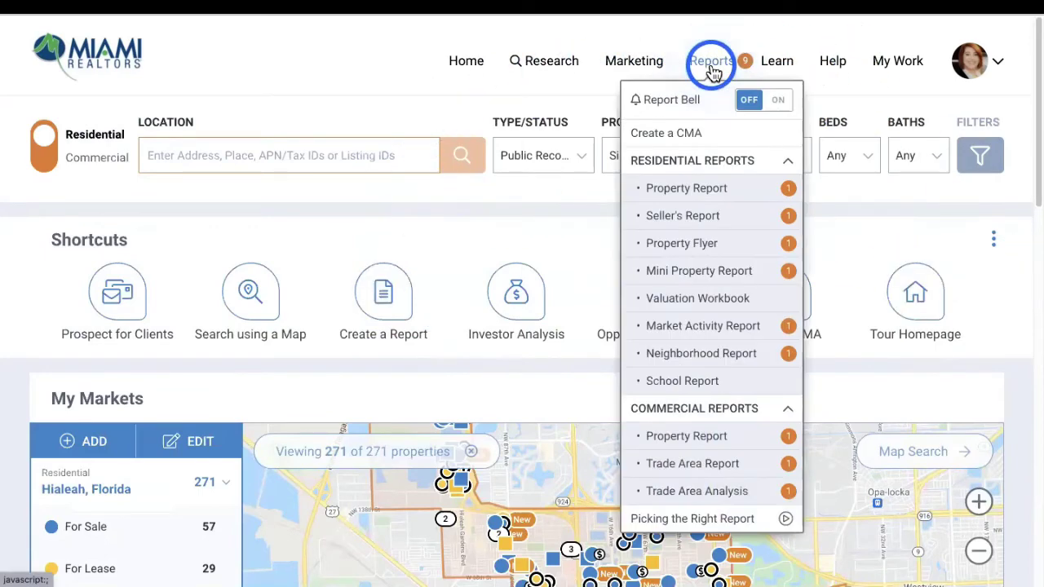
{"action": "left_click", "coordinate": [706, 328]}
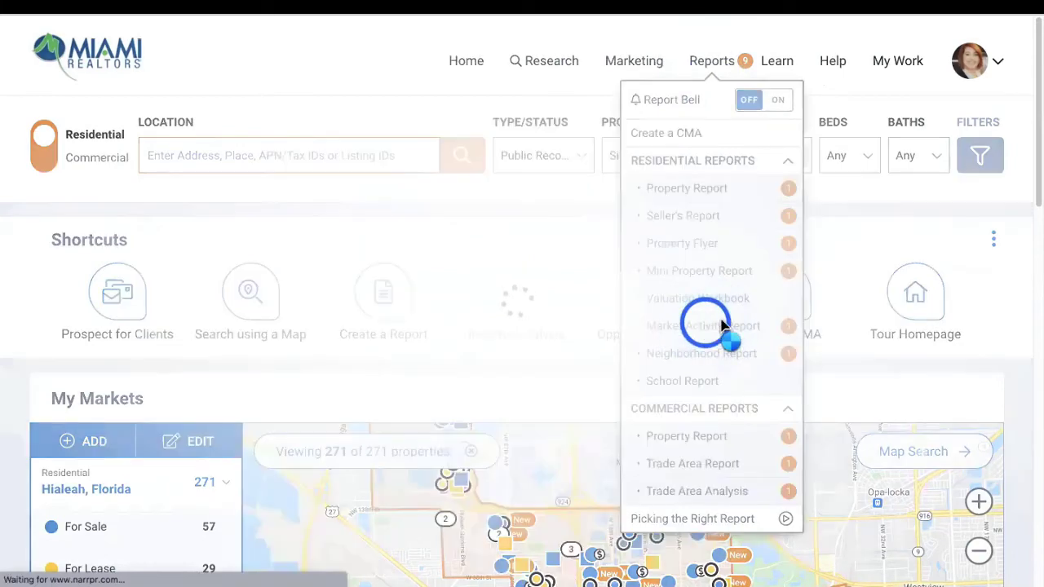
{"action": "scroll", "coordinate": [269, 297], "scroll_direction": "down", "scroll_amount": 3}
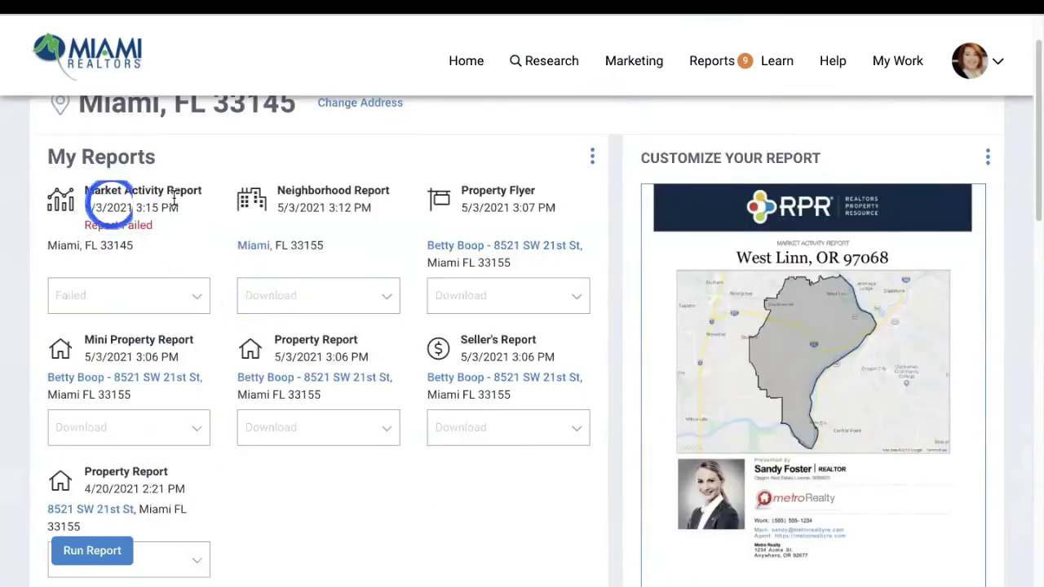
{"action": "left_click", "coordinate": [151, 300]}
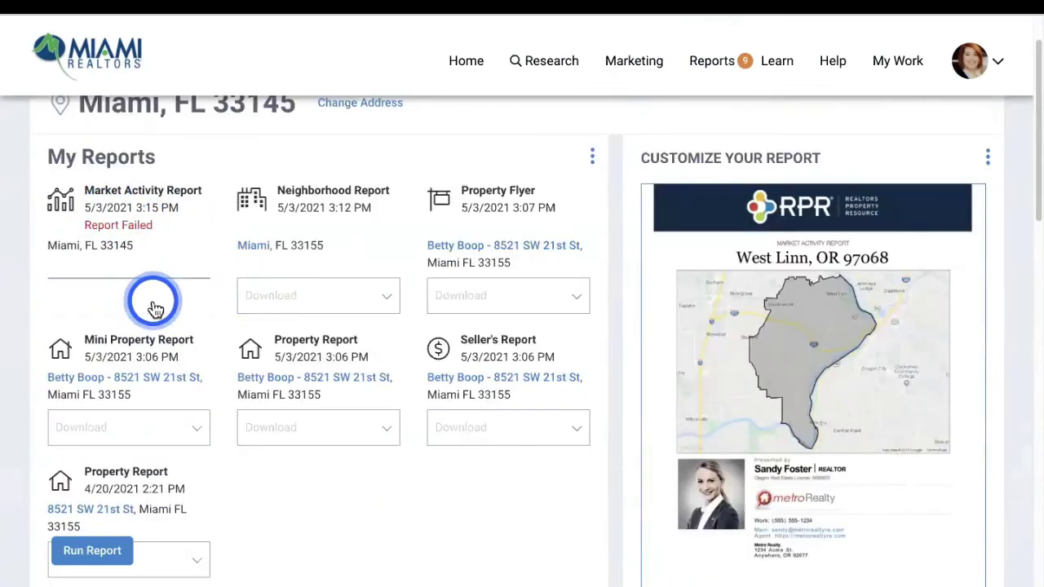
{"action": "left_click", "coordinate": [120, 330]}
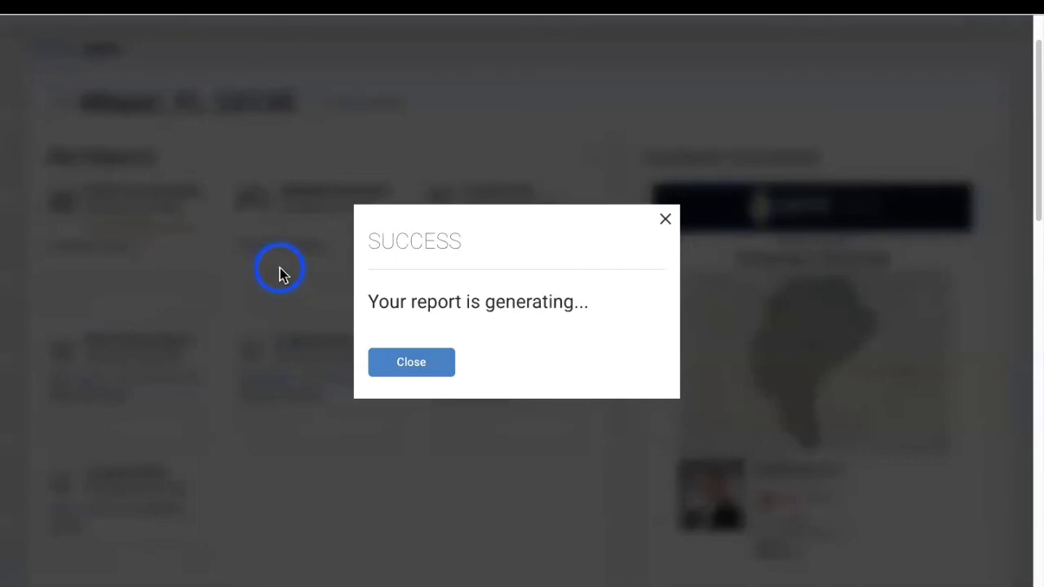
{"action": "left_click", "coordinate": [422, 367]}
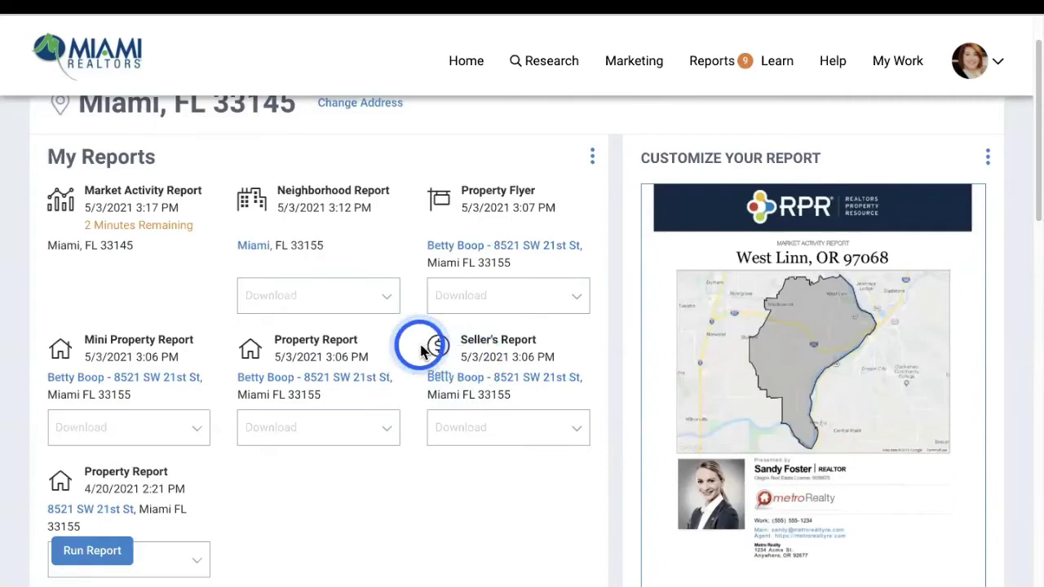
Look over the reports page, then return to the home dashboard
{"action": "scroll", "coordinate": [419, 346], "scroll_direction": "down", "scroll_amount": 15}
{"action": "scroll", "coordinate": [425, 346], "scroll_direction": "up", "scroll_amount": 15}
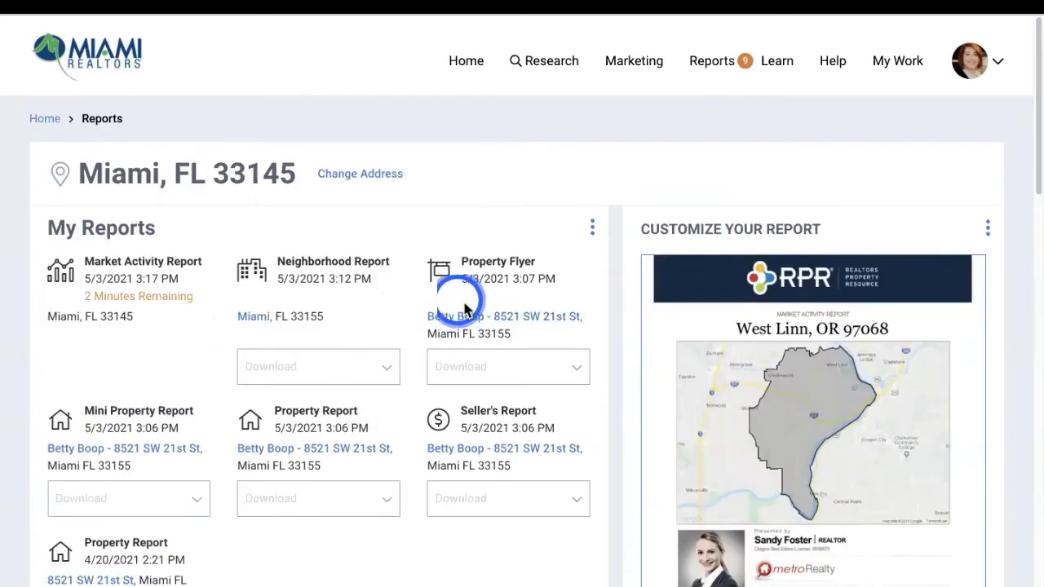
{"action": "left_click", "coordinate": [461, 64]}
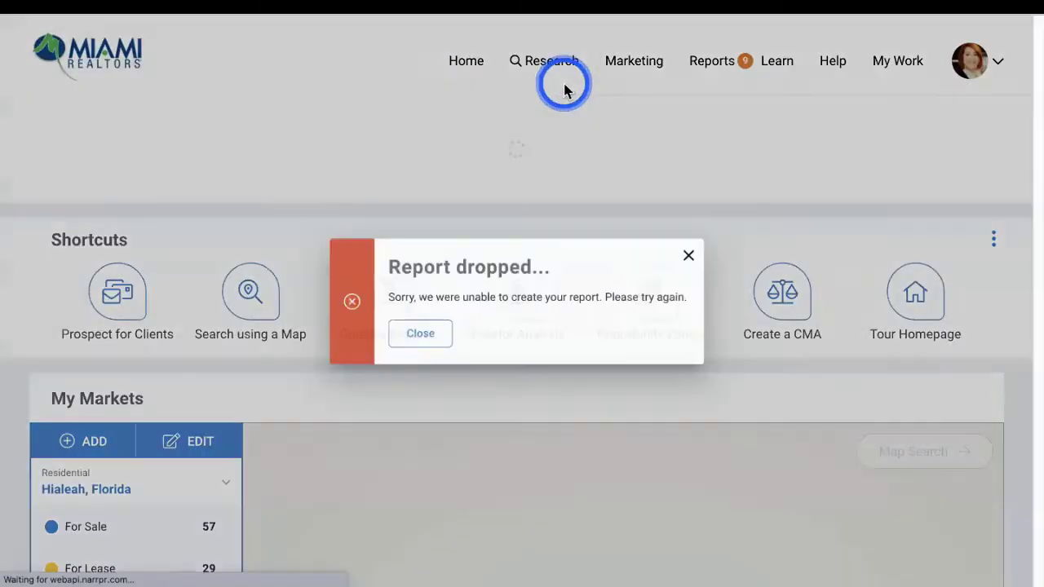
Search properties in Plantation, Florida using the Location box
{"action": "left_click", "coordinate": [188, 157]}
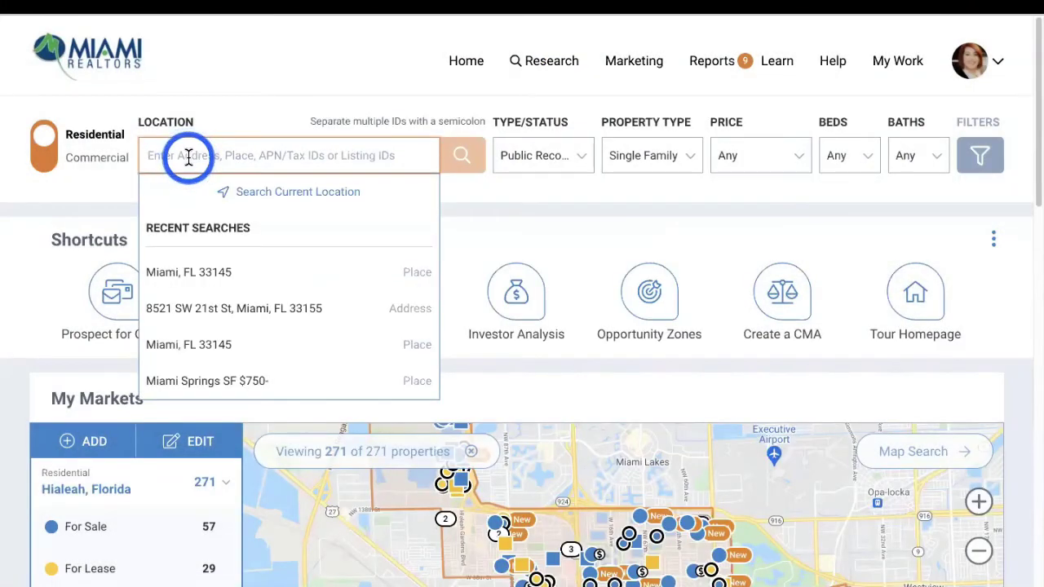
{"action": "type", "text": "plantation"}
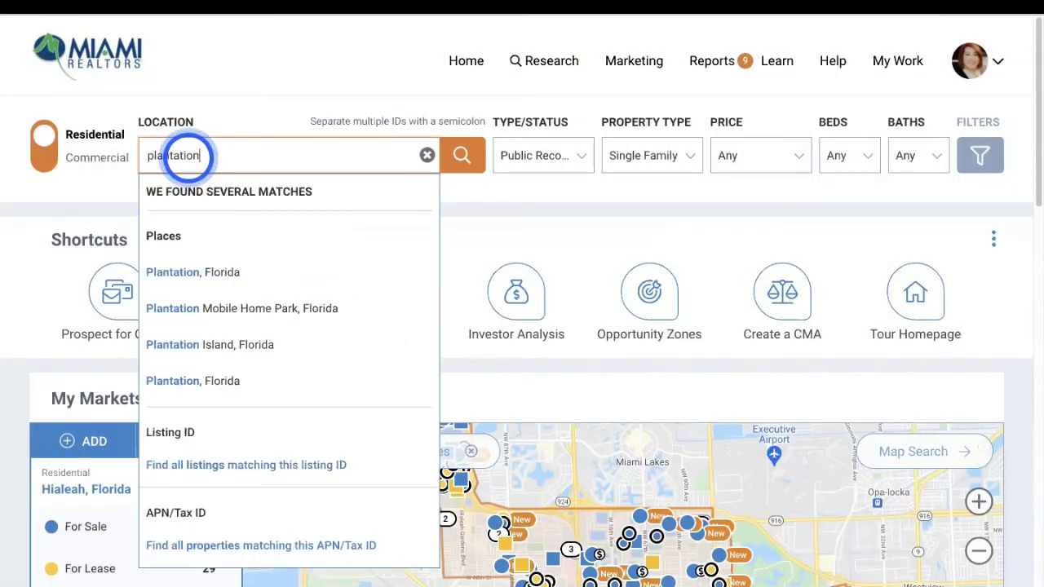
{"action": "left_click", "coordinate": [182, 271]}
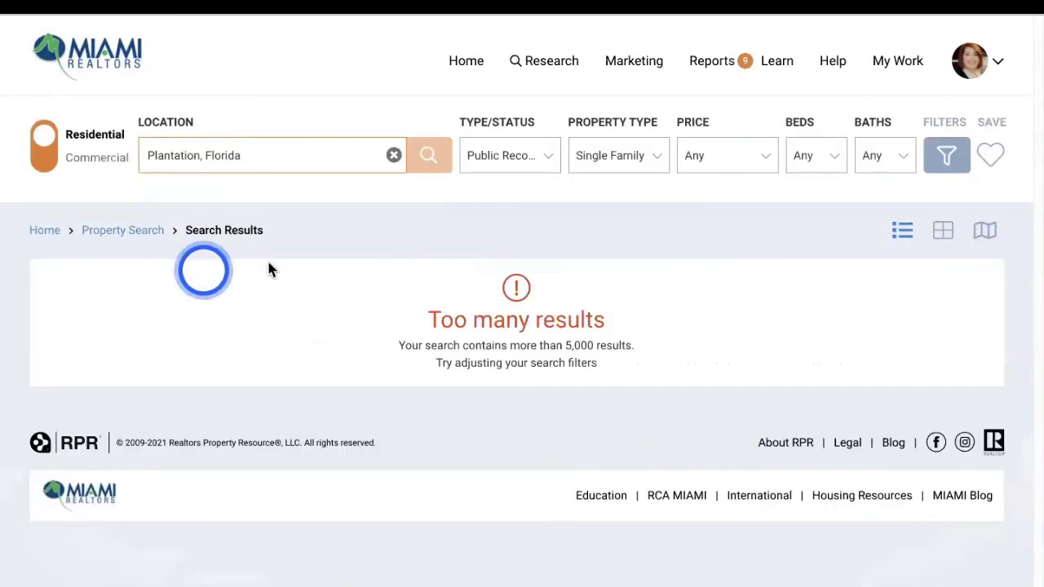
Filter to active For Sale listings and add Condo/Townhouse/Apt. to the property types
{"action": "left_click", "coordinate": [548, 157]}
{"action": "left_click", "coordinate": [490, 230]}
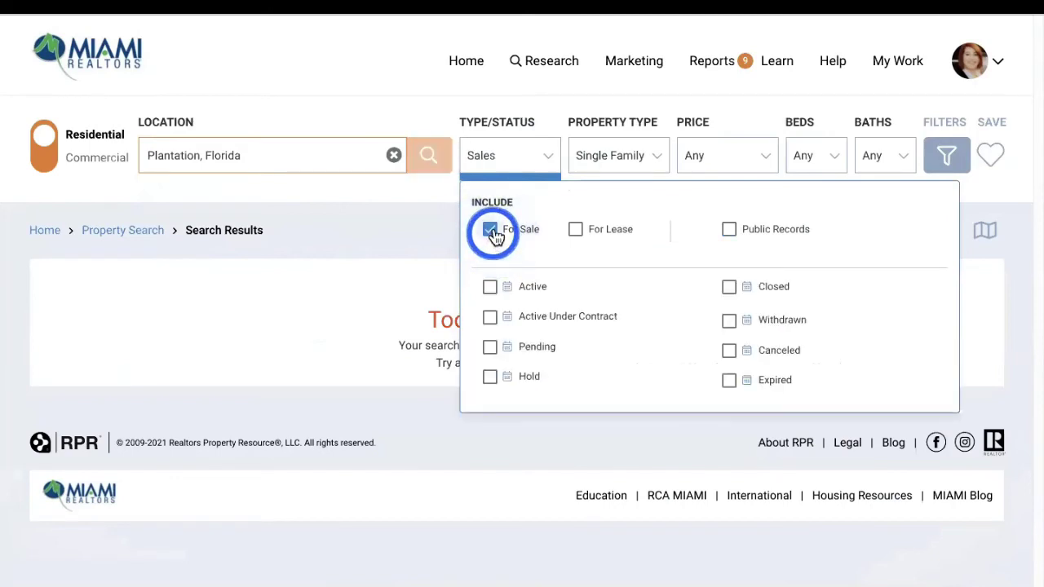
{"action": "left_click", "coordinate": [643, 161]}
{"action": "left_click", "coordinate": [527, 158]}
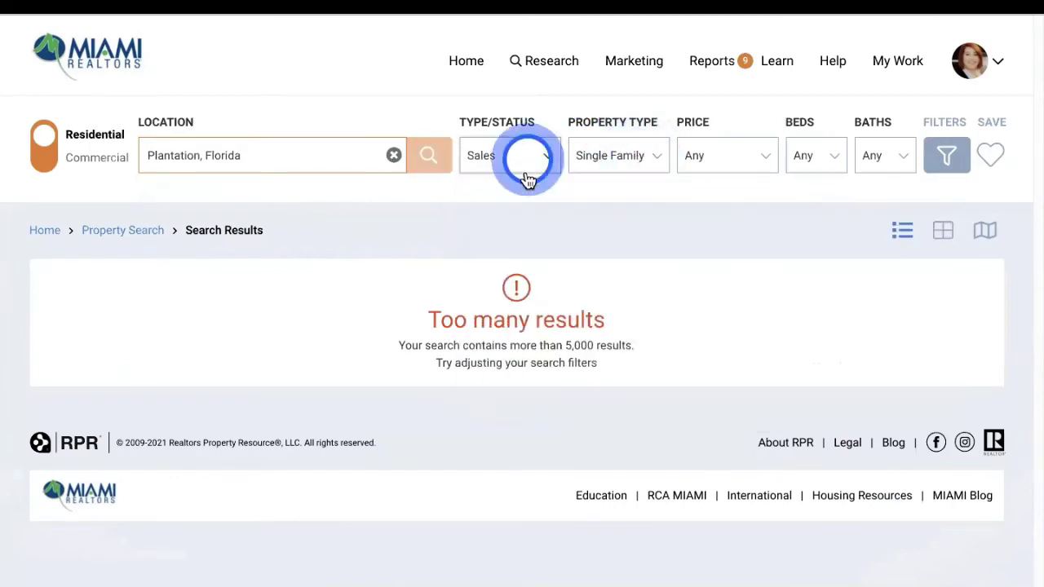
{"action": "left_click", "coordinate": [513, 167]}
{"action": "left_click", "coordinate": [489, 287]}
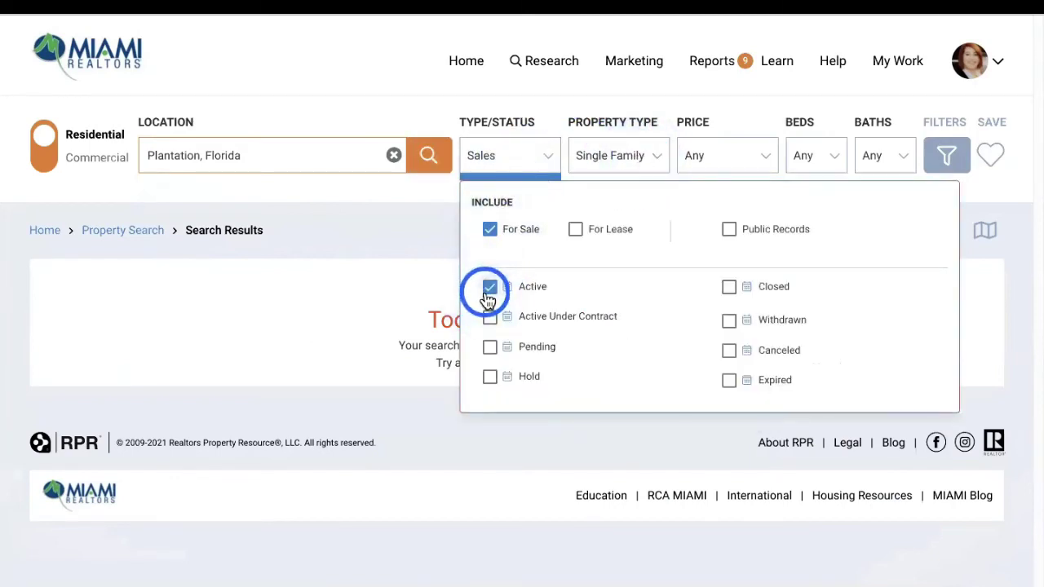
{"action": "left_click", "coordinate": [639, 162]}
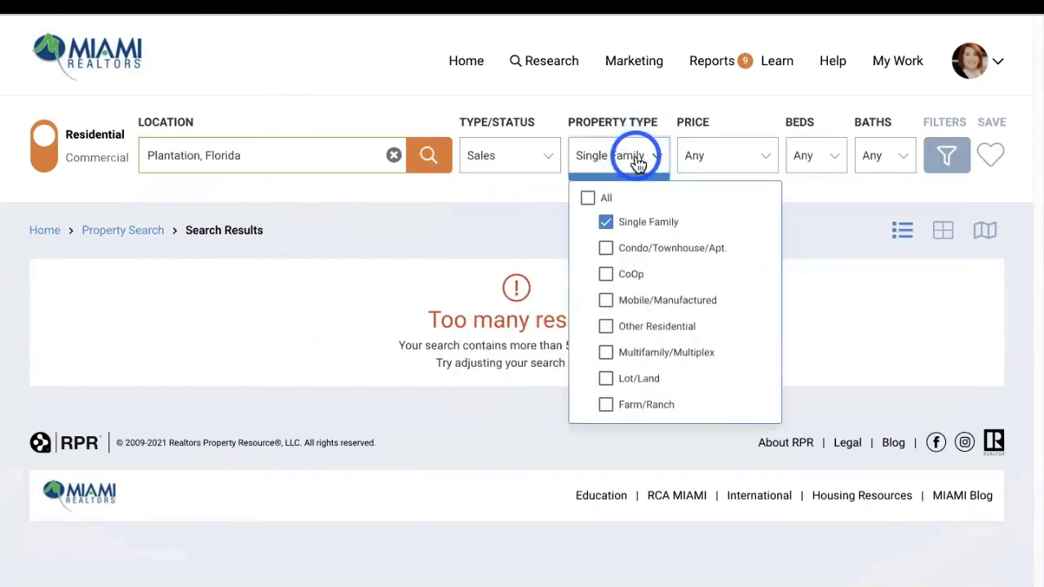
{"action": "left_click", "coordinate": [607, 251]}
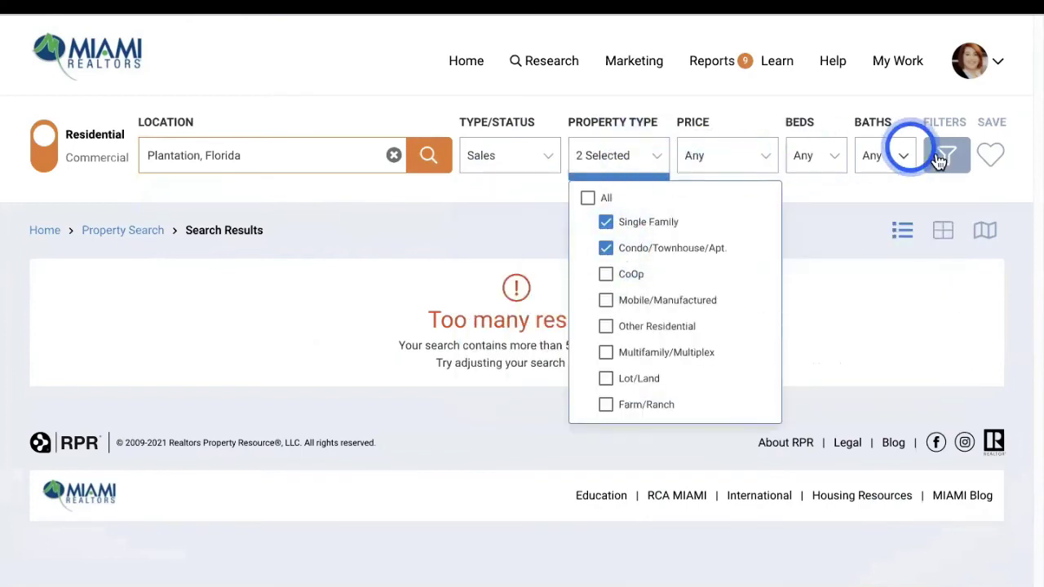
Set the maximum price to $500K and rerun the search
{"action": "left_click", "coordinate": [754, 158]}
{"action": "left_click", "coordinate": [853, 242]}
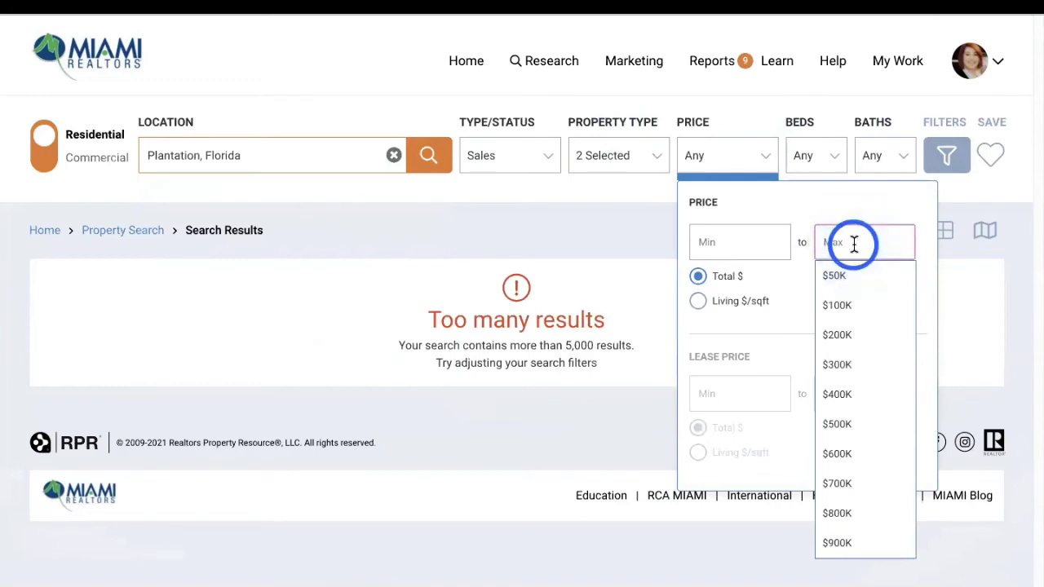
{"action": "type", "text": "500"}
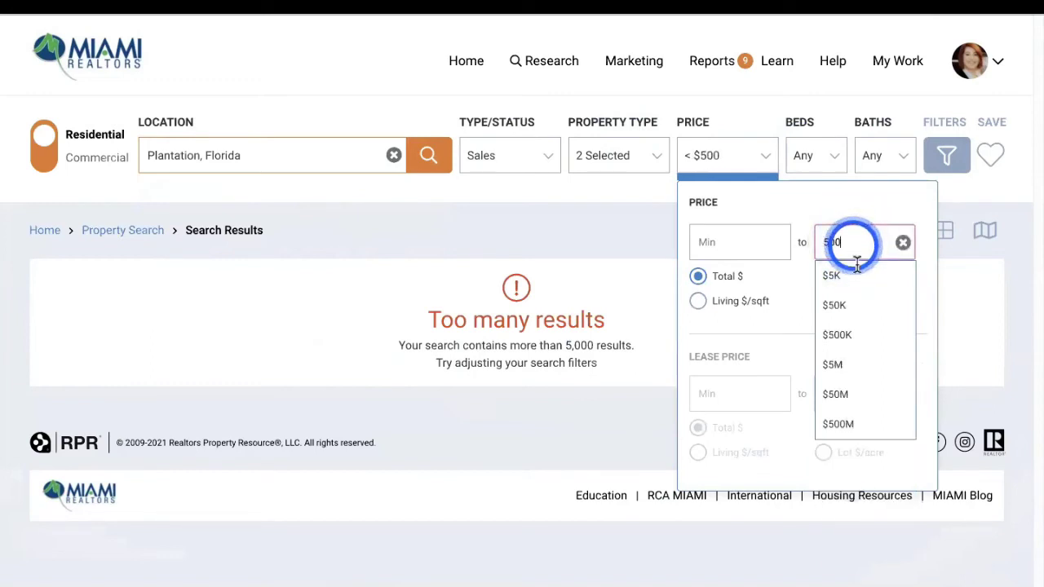
{"action": "left_click", "coordinate": [862, 335]}
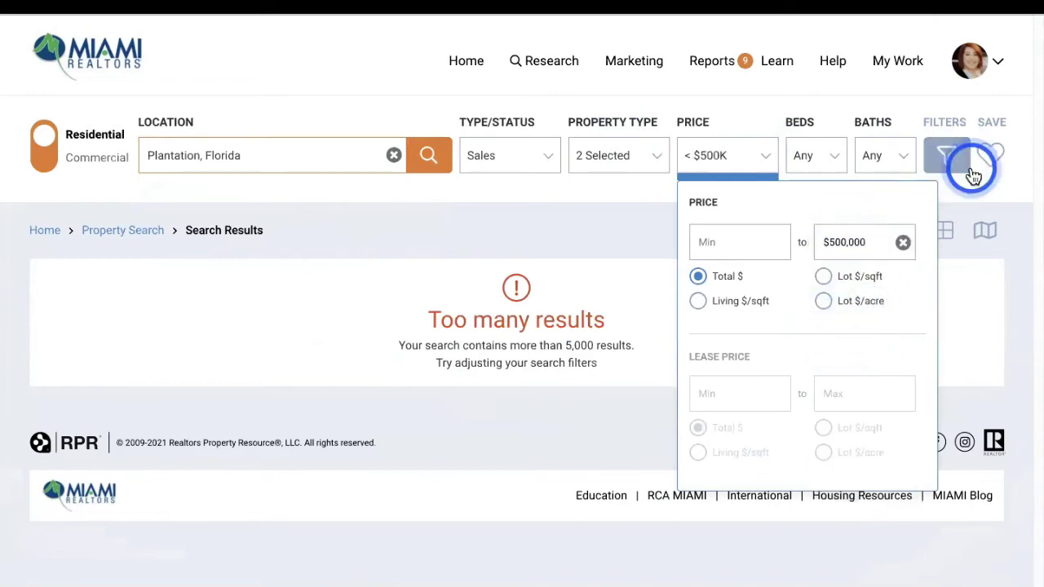
{"action": "left_click", "coordinate": [948, 158]}
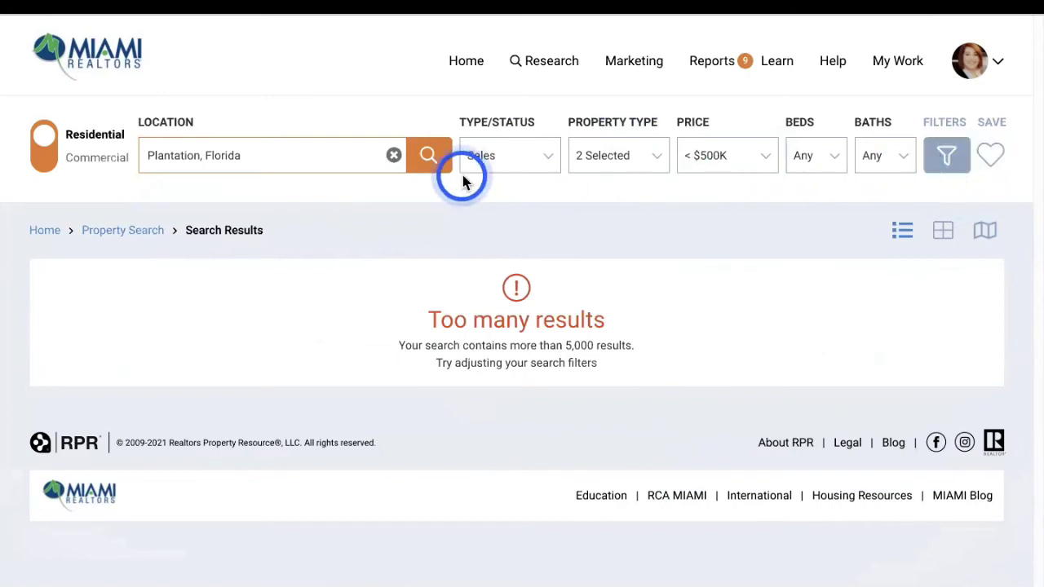
{"action": "left_click", "coordinate": [440, 157]}
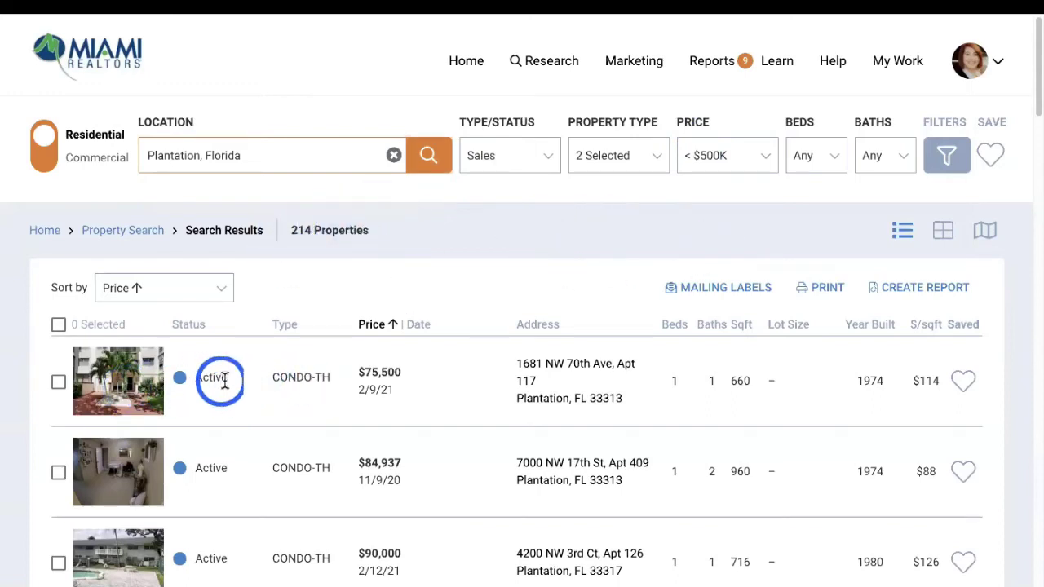
Open the $75,500 one-bed condo listing and scroll through its property details
{"action": "left_click", "coordinate": [126, 392]}
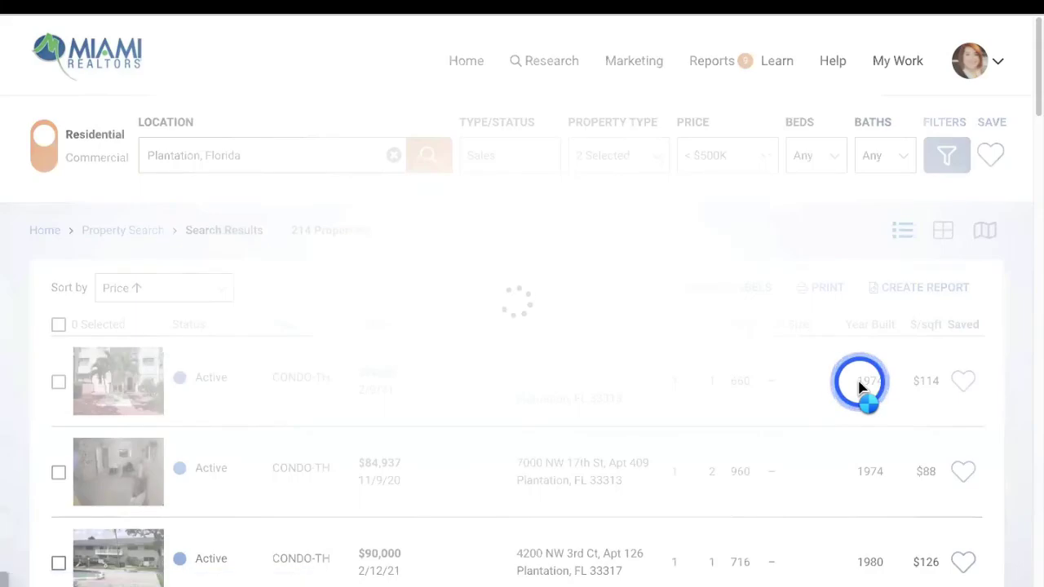
{"action": "scroll", "coordinate": [885, 392], "scroll_direction": "down", "scroll_amount": 10}
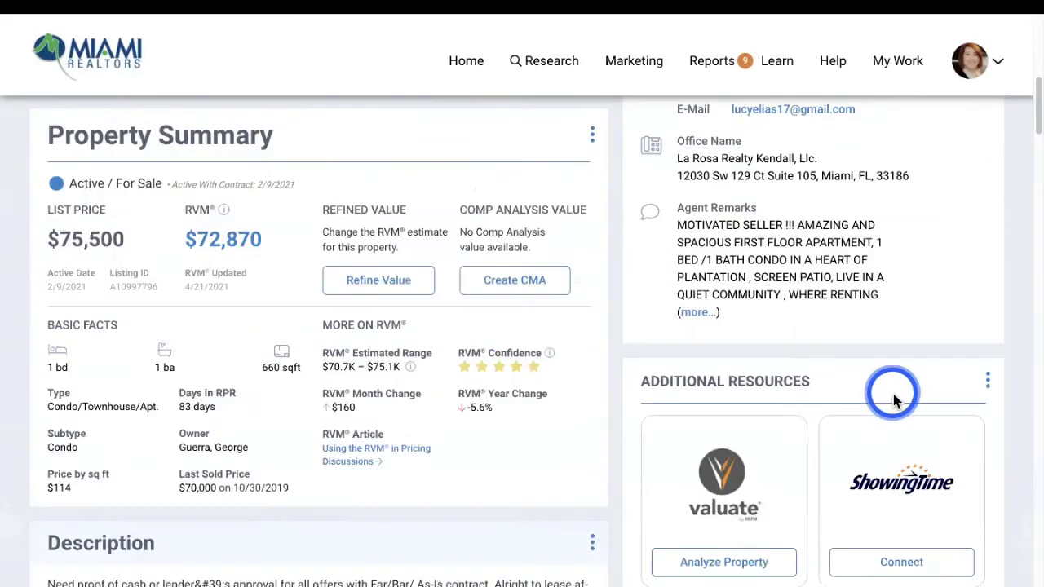
{"action": "scroll", "coordinate": [892, 399], "scroll_direction": "down", "scroll_amount": 15}
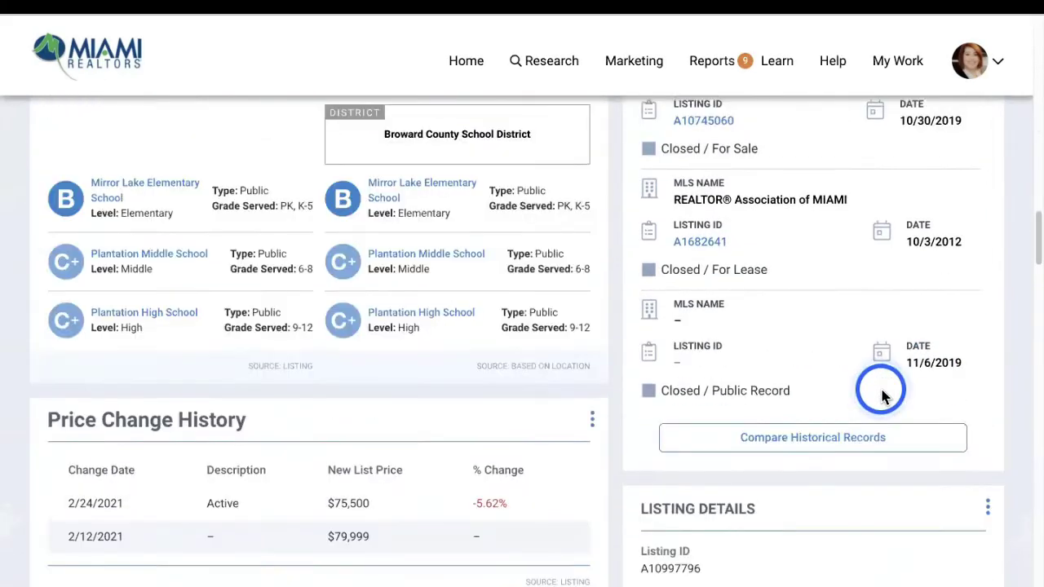
{"action": "scroll", "coordinate": [880, 397], "scroll_direction": "down", "scroll_amount": 15}
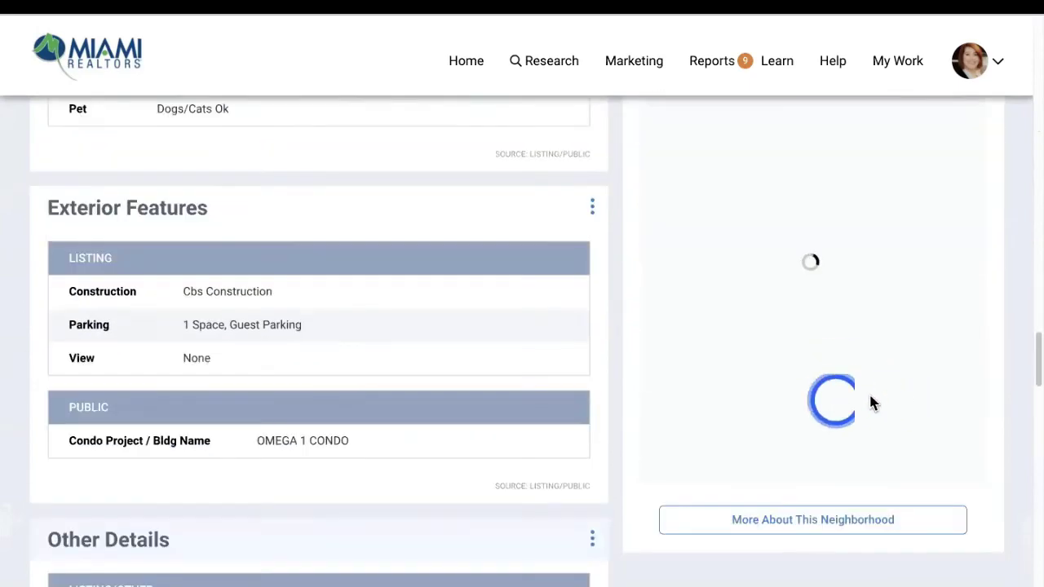
{"action": "scroll", "coordinate": [885, 420], "scroll_direction": "down", "scroll_amount": 8}
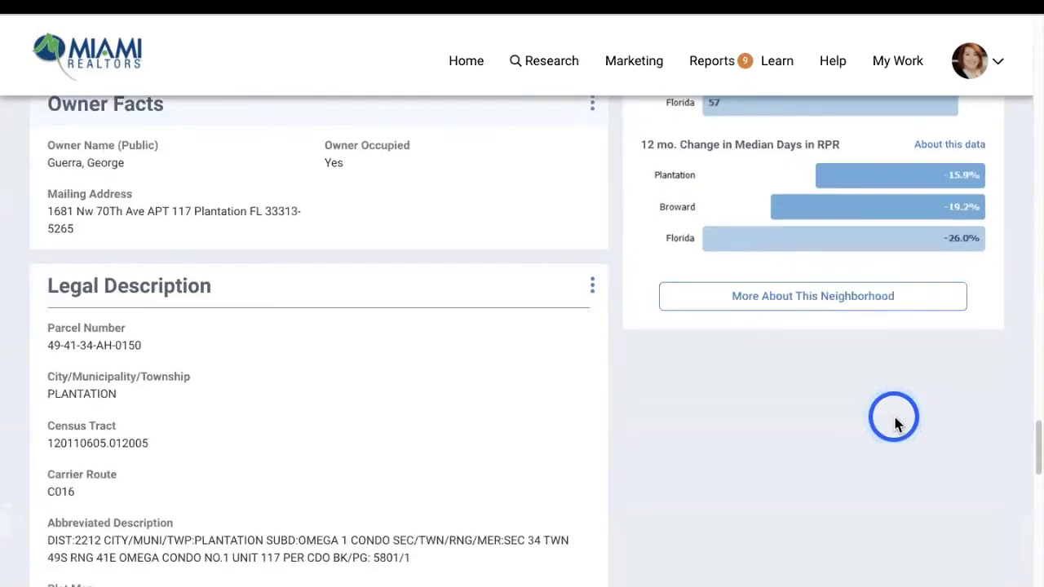
{"action": "scroll", "coordinate": [856, 415], "scroll_direction": "up", "scroll_amount": 3}
{"action": "scroll", "coordinate": [852, 404], "scroll_direction": "up", "scroll_amount": 20}
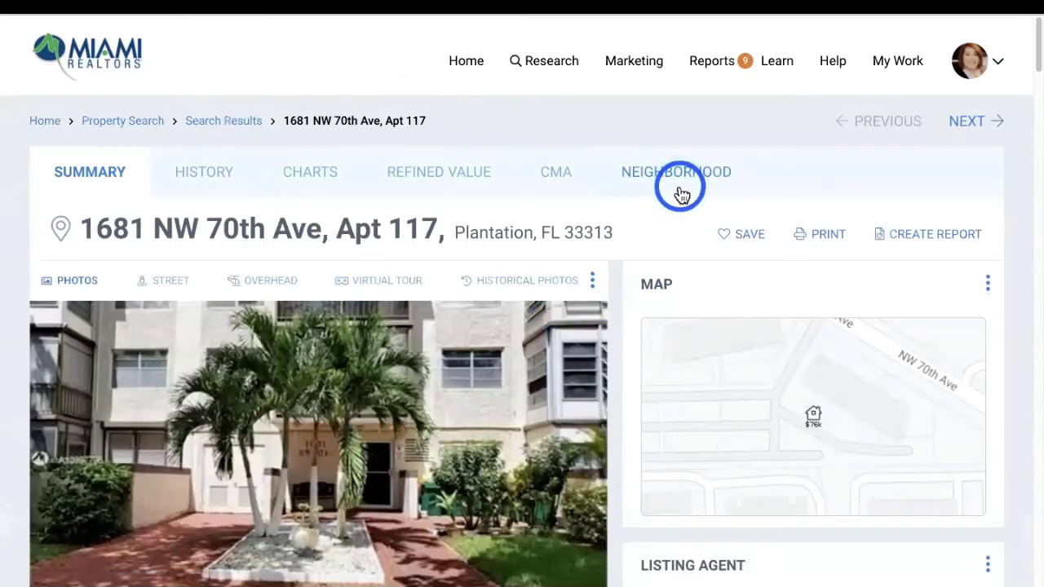
{"action": "left_click", "coordinate": [681, 193]}
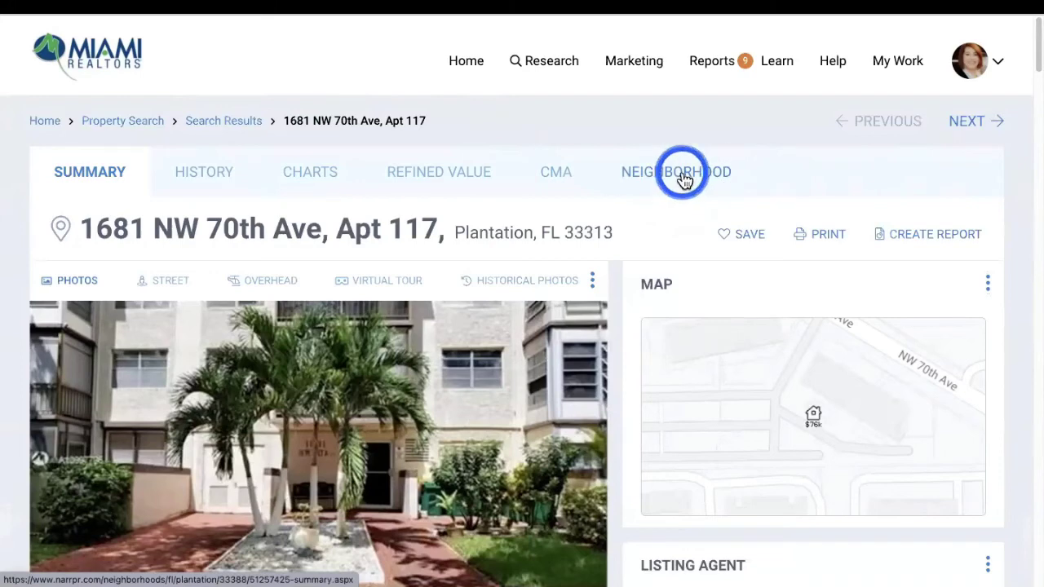
View Plantation's neighborhood summary and scroll down to the Schools Nearby list
{"action": "left_click", "coordinate": [683, 177]}
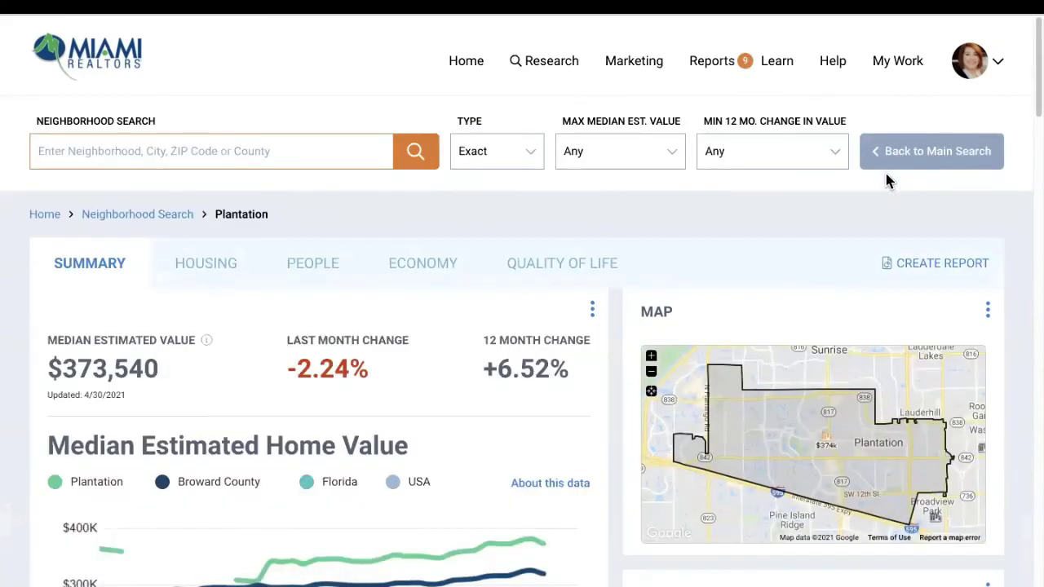
{"action": "scroll", "coordinate": [857, 297], "scroll_direction": "down", "scroll_amount": 12}
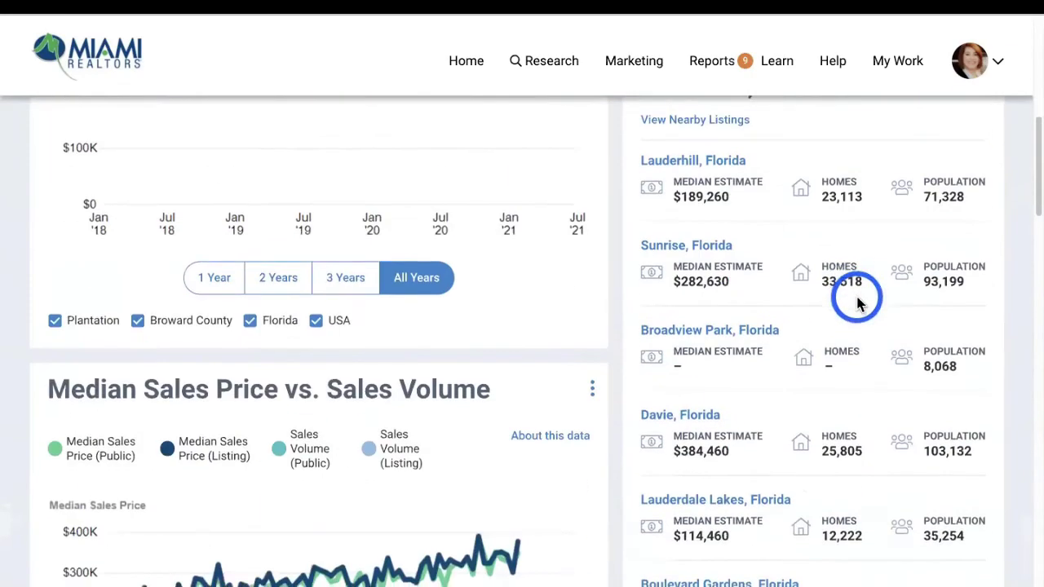
{"action": "scroll", "coordinate": [857, 297], "scroll_direction": "down", "scroll_amount": 3}
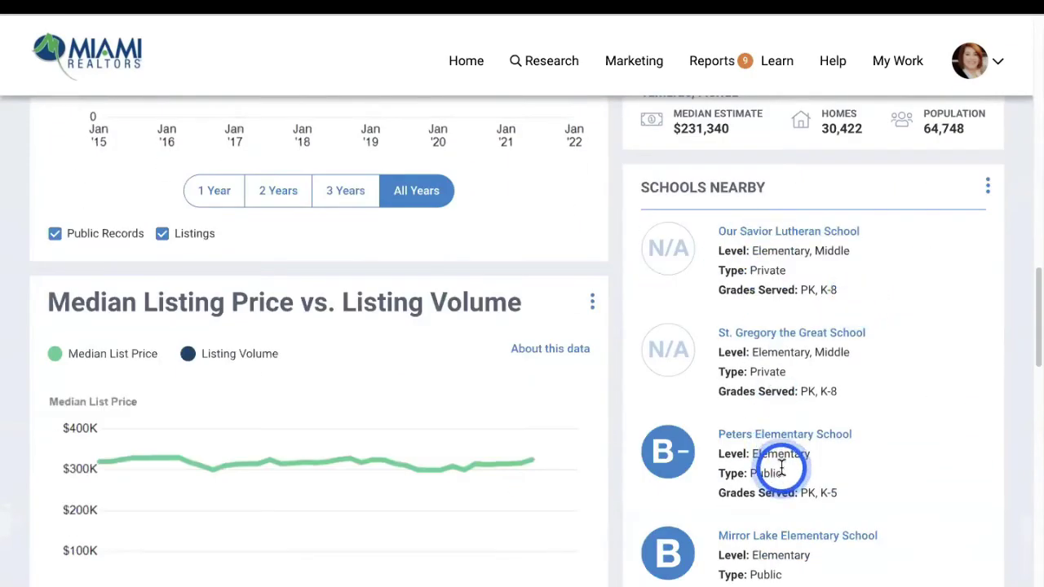
{"action": "scroll", "coordinate": [871, 446], "scroll_direction": "down", "scroll_amount": 3}
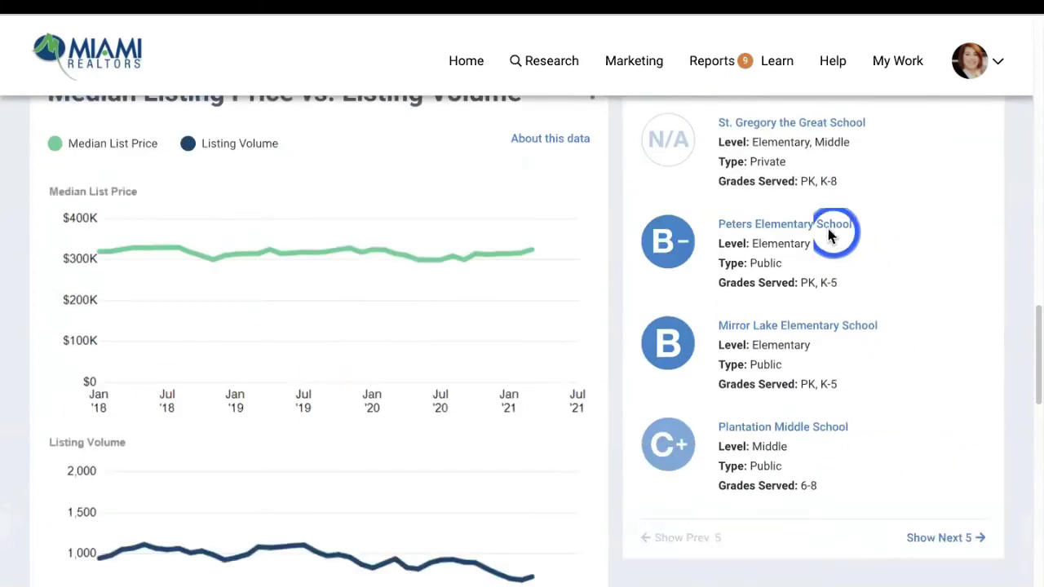
Open Peters Elementary School from Schools Nearby and view its Reviews tab
{"action": "left_click", "coordinate": [793, 232]}
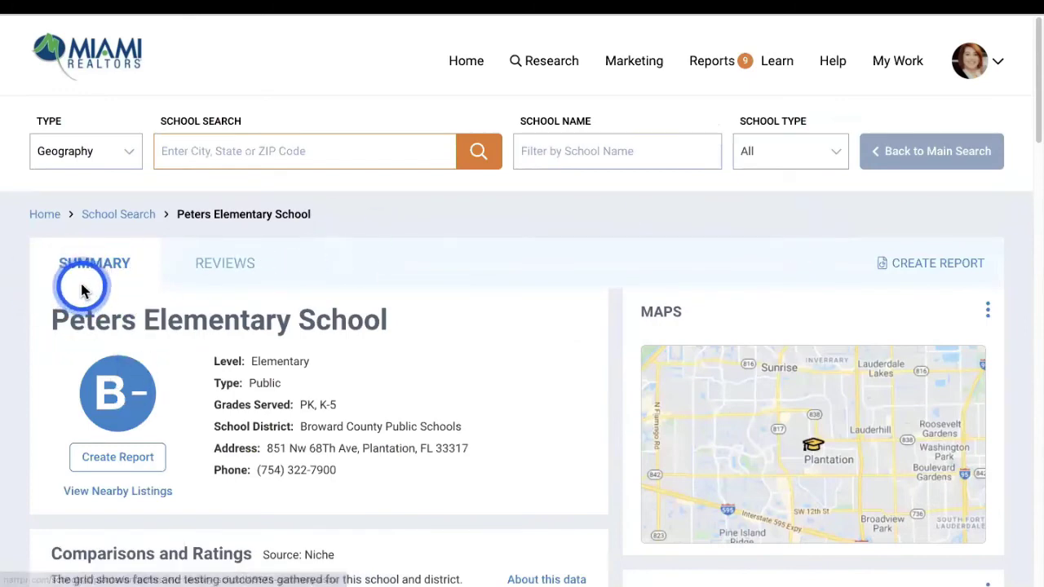
{"action": "left_click", "coordinate": [240, 277]}
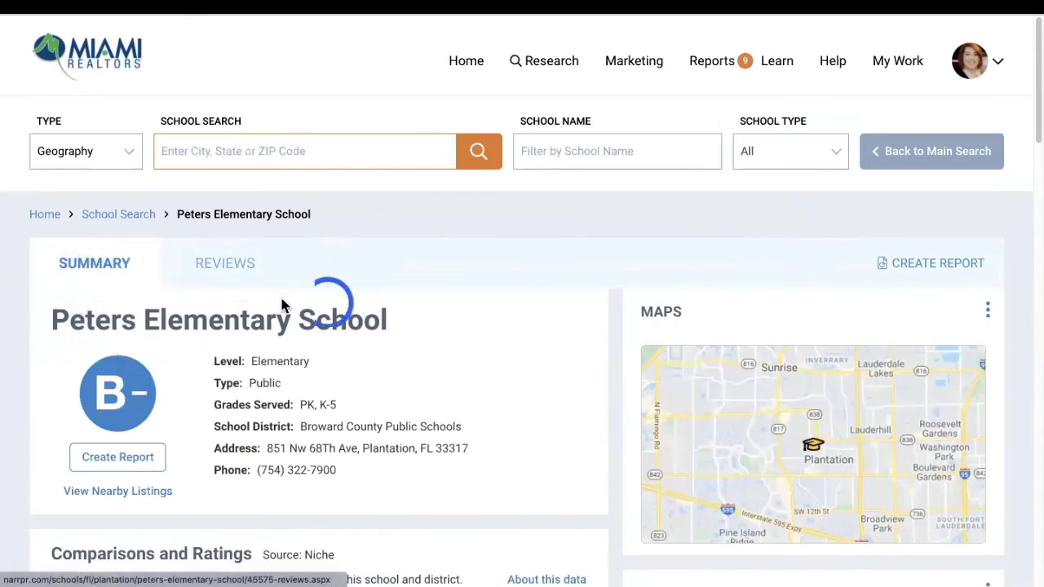
{"action": "scroll", "coordinate": [208, 379], "scroll_direction": "down", "scroll_amount": 1}
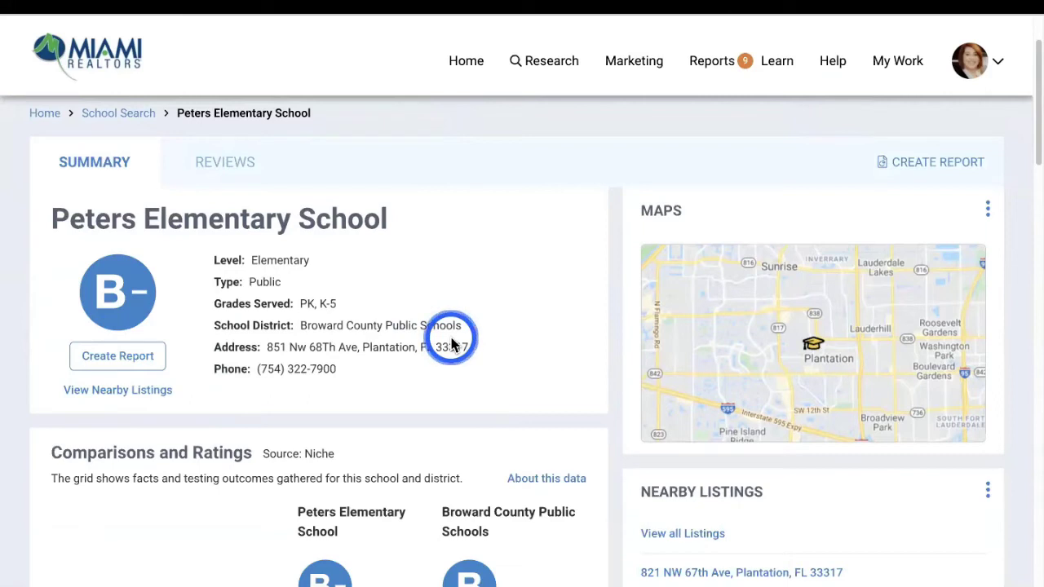
Choose School Search from the Research menu
{"action": "left_click", "coordinate": [561, 74]}
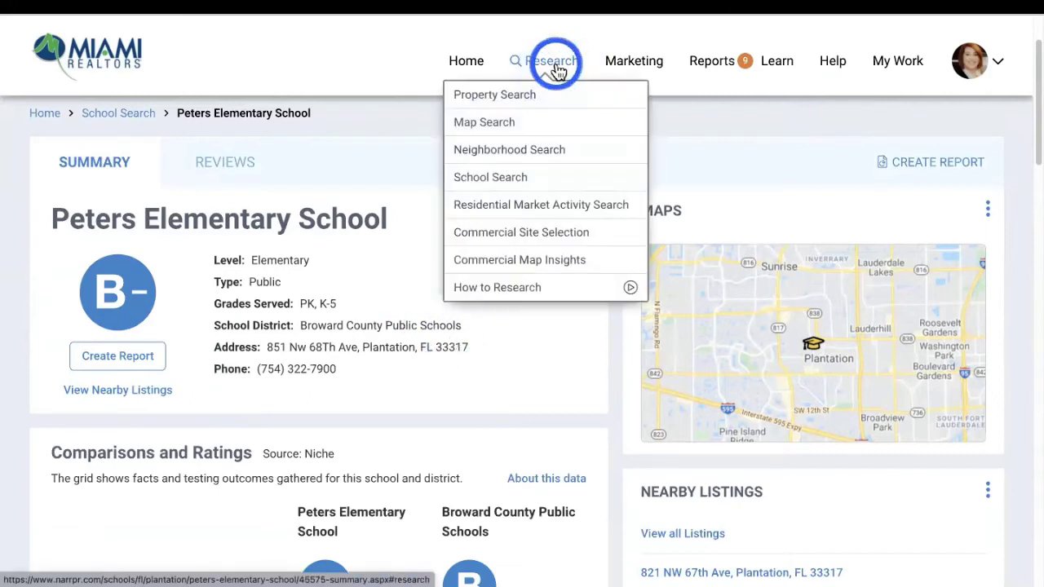
{"action": "left_click", "coordinate": [512, 181]}
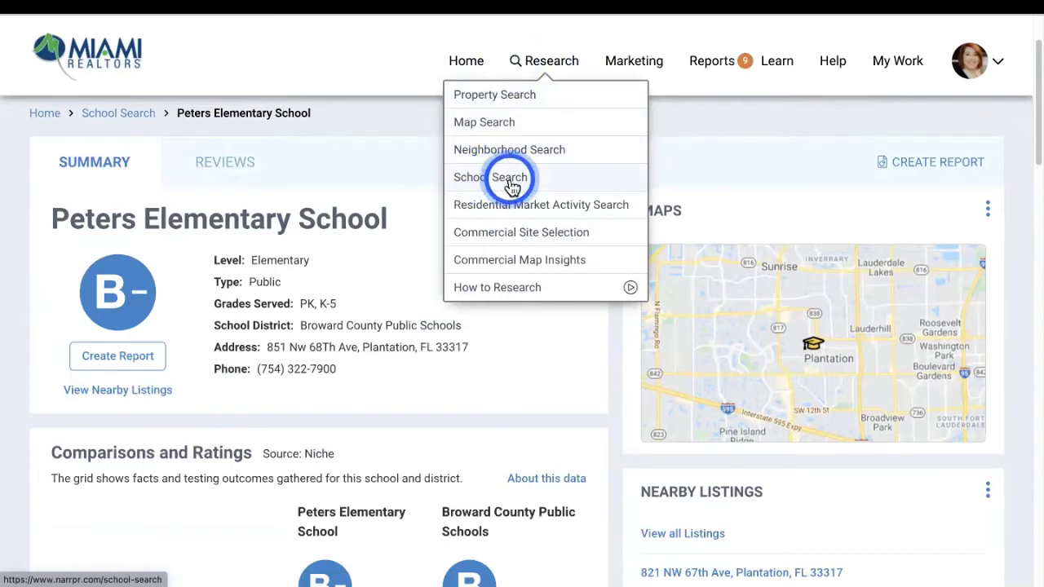
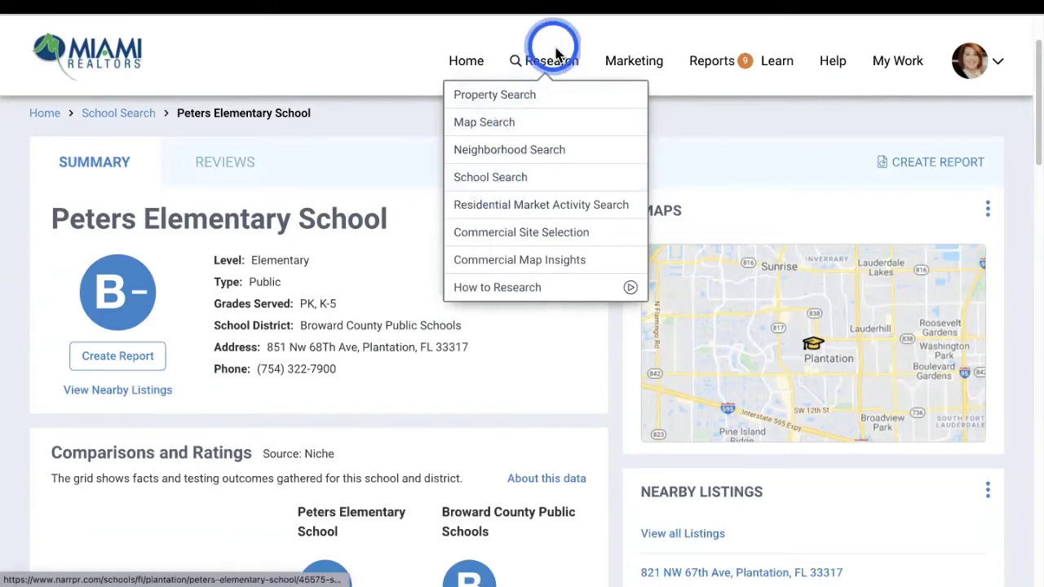
Search all school levels in Plantation, Florida to list the 25 schools on a map
{"action": "left_click", "coordinate": [474, 188]}
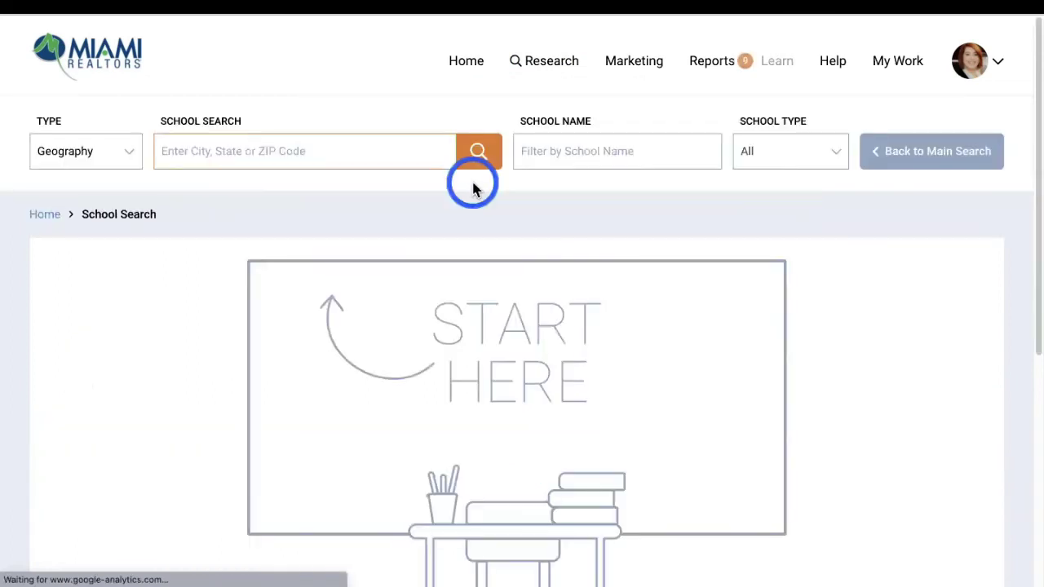
{"action": "left_click", "coordinate": [209, 150]}
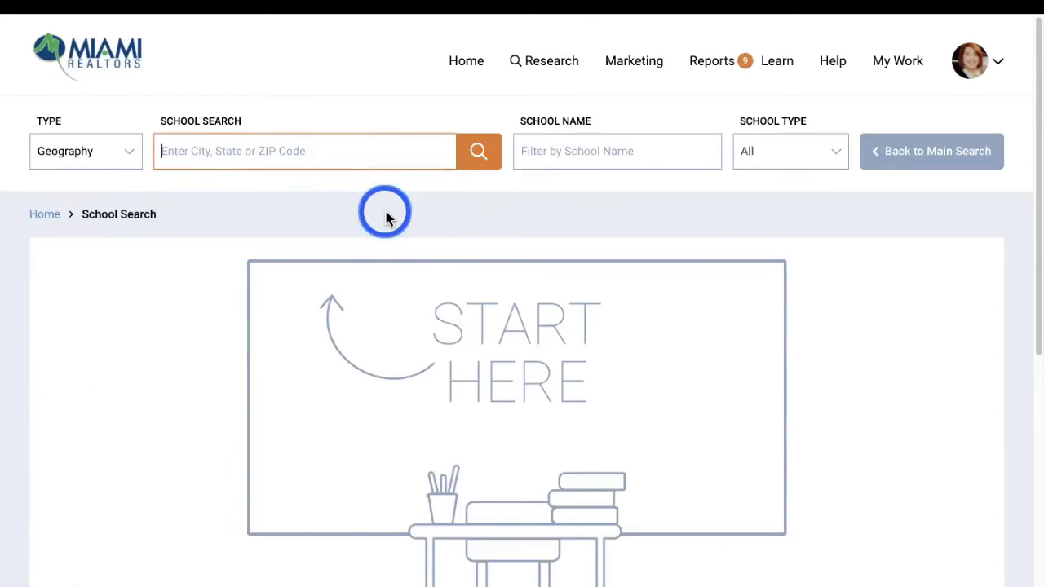
{"action": "type", "text": "plantation"}
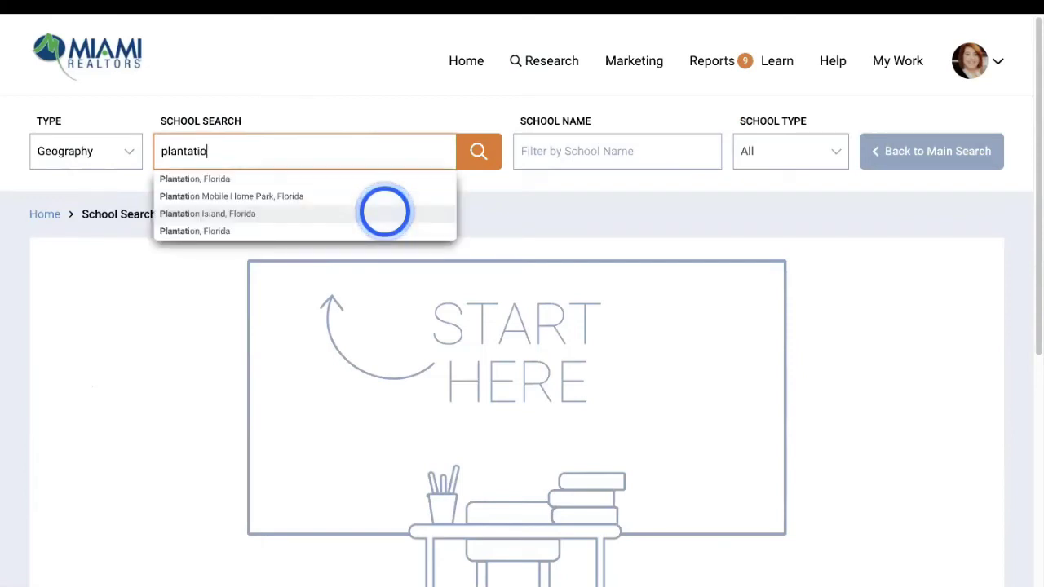
{"action": "left_click", "coordinate": [213, 179]}
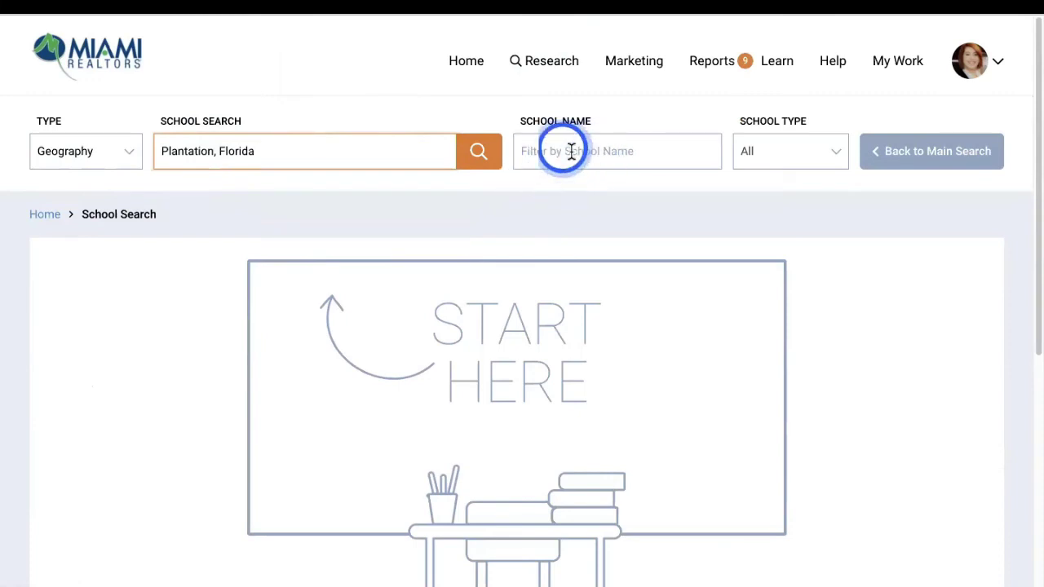
{"action": "left_click", "coordinate": [187, 174]}
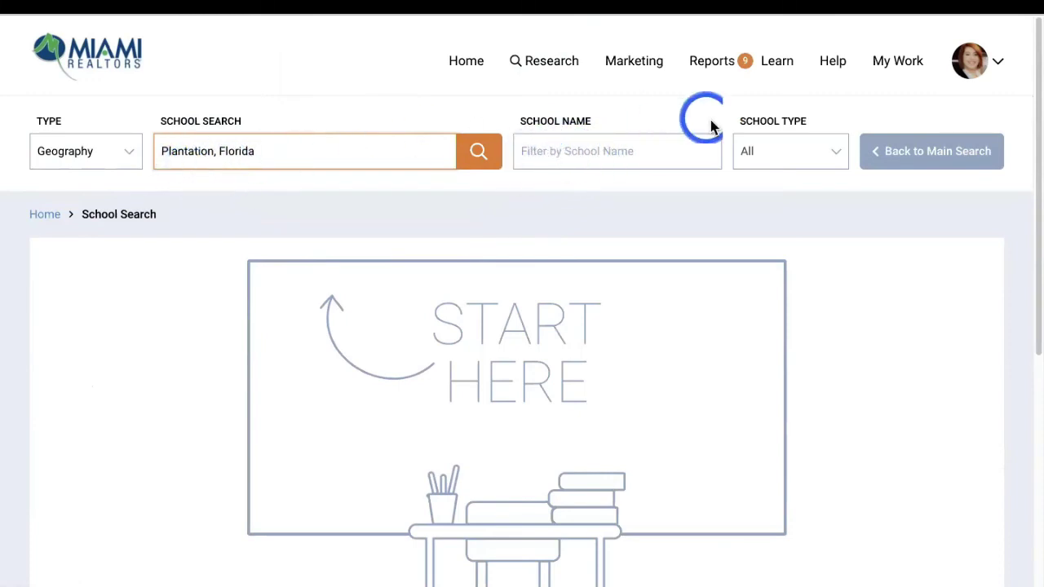
{"action": "left_click", "coordinate": [806, 151]}
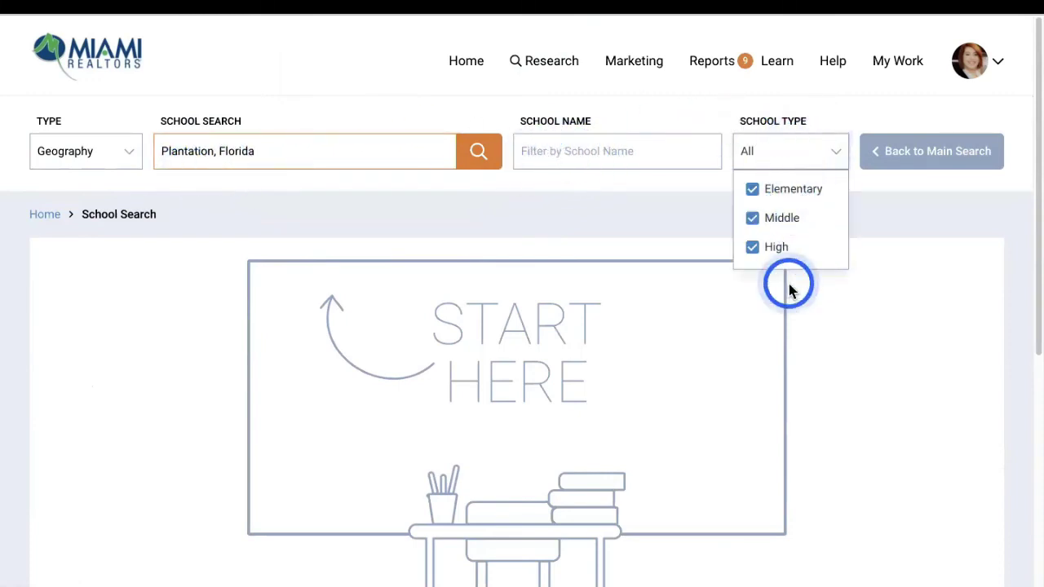
{"action": "left_click", "coordinate": [959, 249]}
{"action": "left_click", "coordinate": [483, 153]}
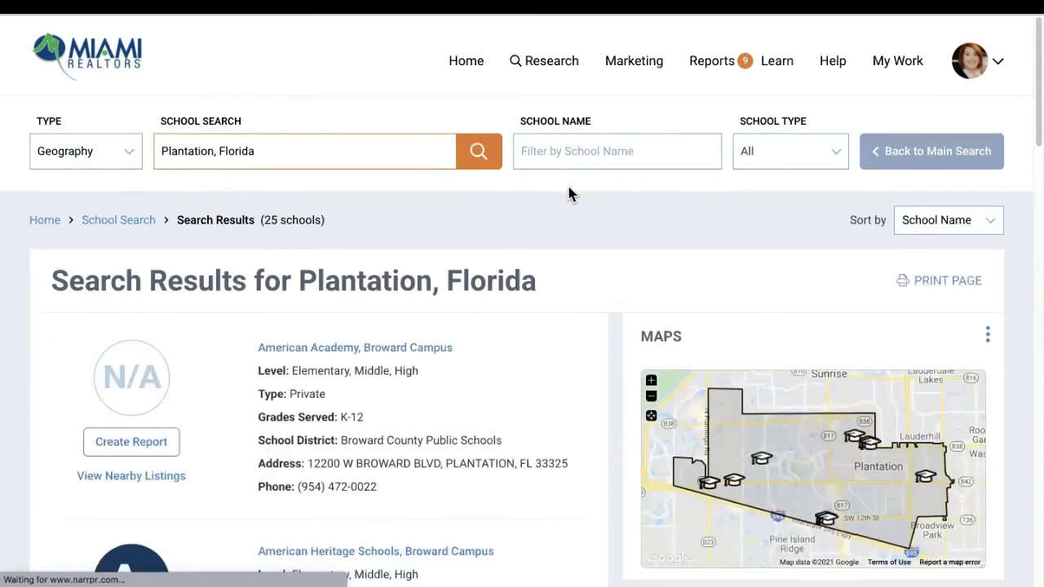
{"action": "scroll", "coordinate": [62, 321], "scroll_direction": "down", "scroll_amount": 1}
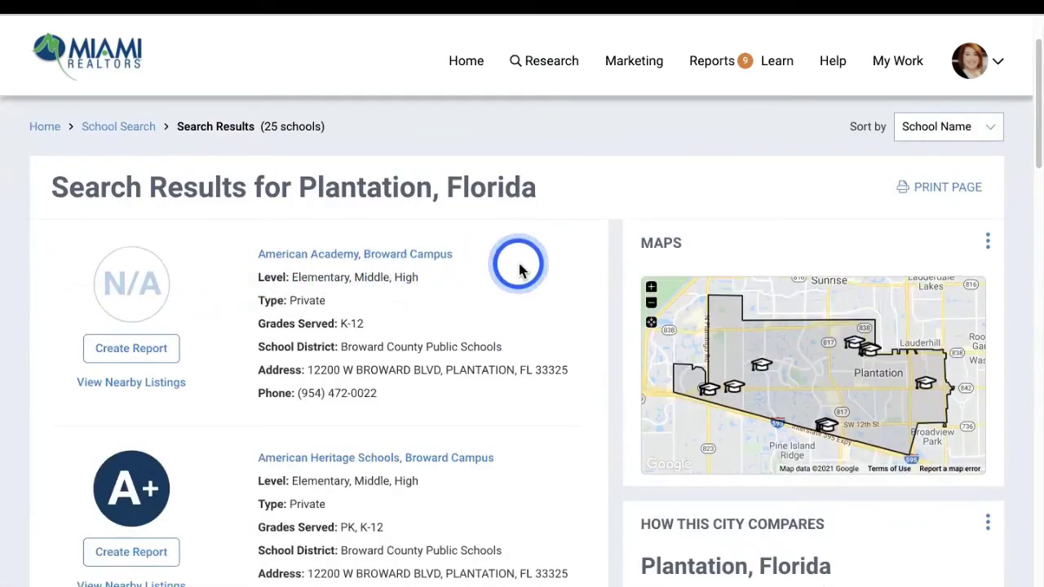
{"action": "scroll", "coordinate": [519, 271], "scroll_direction": "down", "scroll_amount": 1}
{"action": "double_click", "coordinate": [298, 277]}
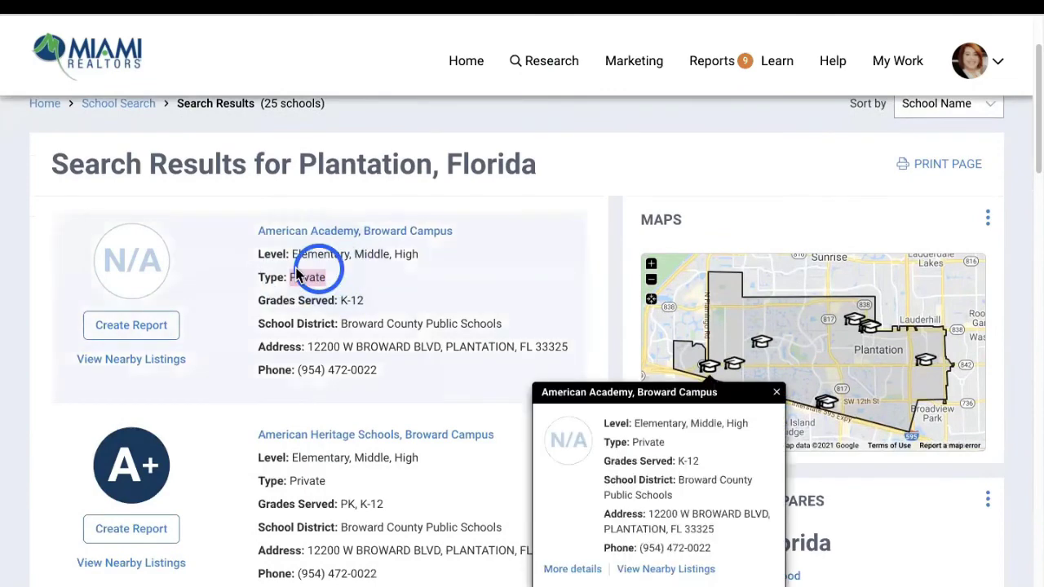
{"action": "scroll", "coordinate": [105, 419], "scroll_direction": "down", "scroll_amount": 2}
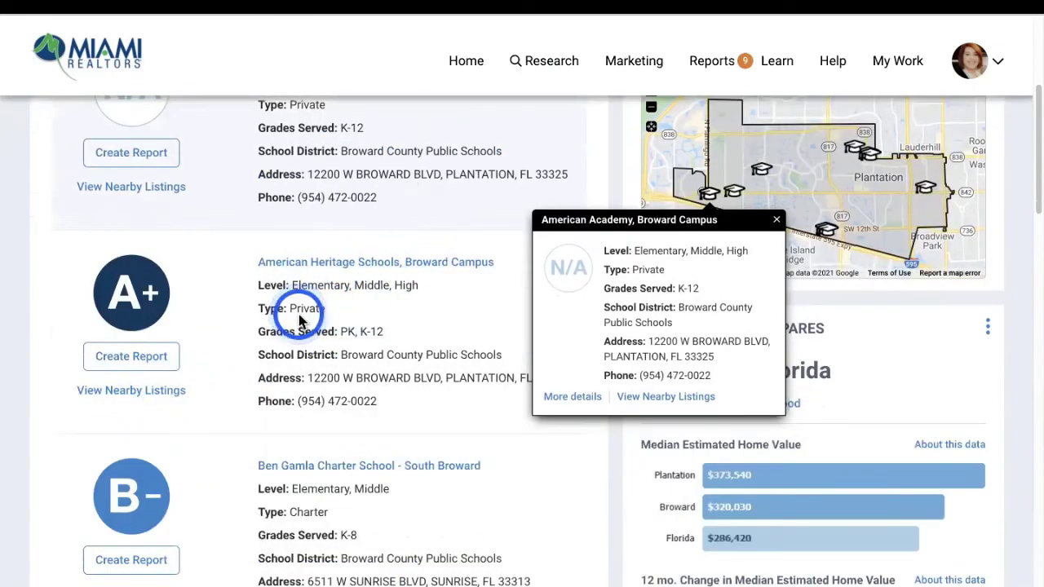
{"action": "left_click", "coordinate": [776, 223]}
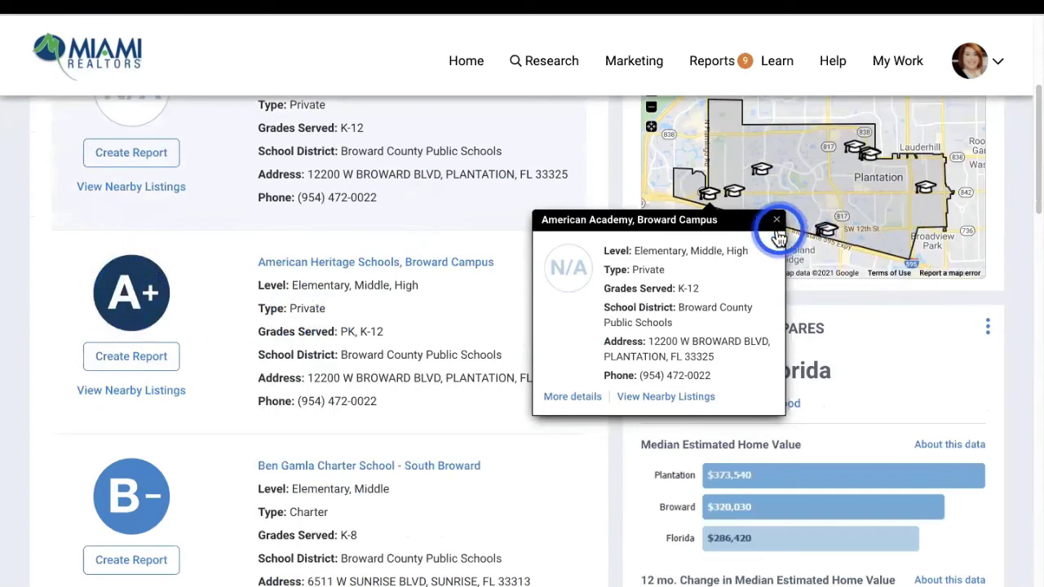
{"action": "scroll", "coordinate": [350, 391], "scroll_direction": "down", "scroll_amount": 3}
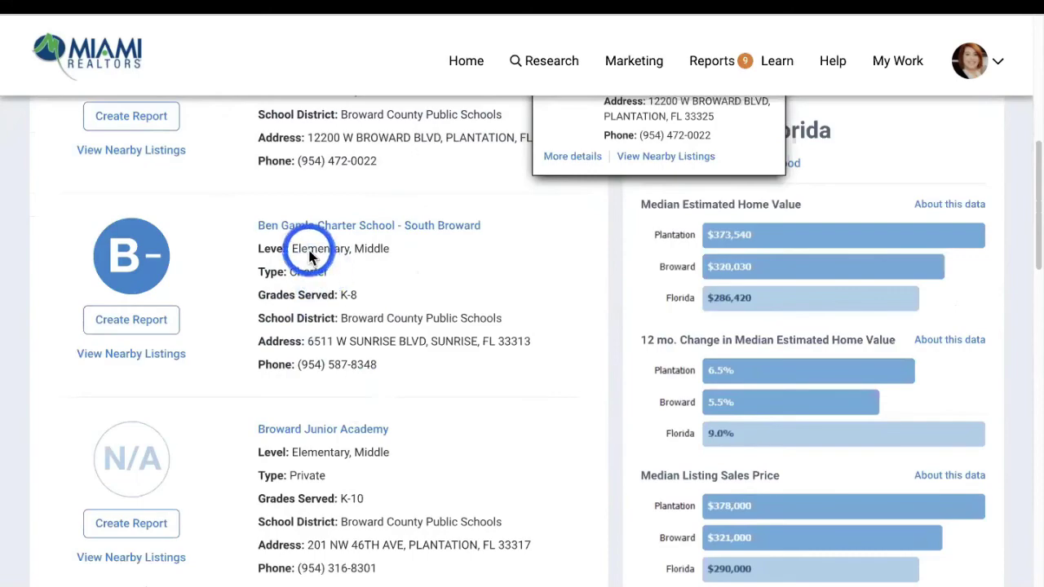
{"action": "scroll", "coordinate": [390, 342], "scroll_direction": "down", "scroll_amount": 4}
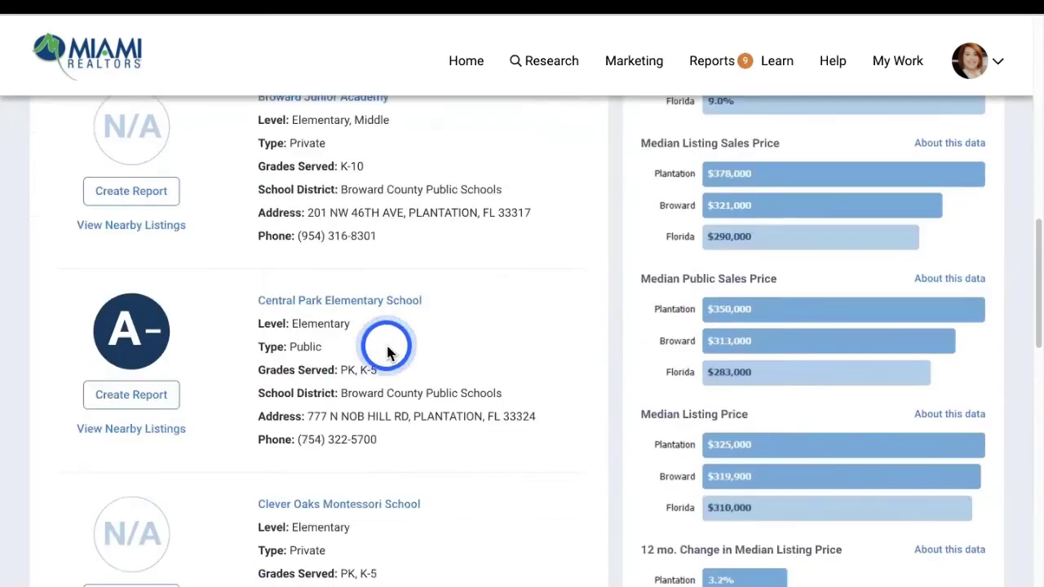
{"action": "scroll", "coordinate": [399, 355], "scroll_direction": "down", "scroll_amount": 7}
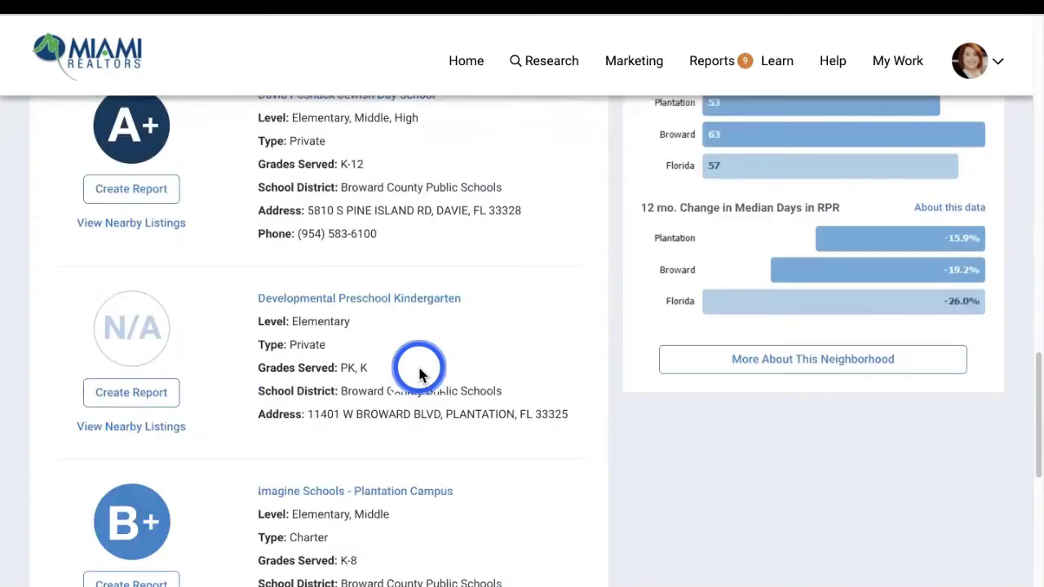
{"action": "scroll", "coordinate": [421, 375], "scroll_direction": "up", "scroll_amount": 15}
{"action": "scroll", "coordinate": [424, 375], "scroll_direction": "down", "scroll_amount": 3}
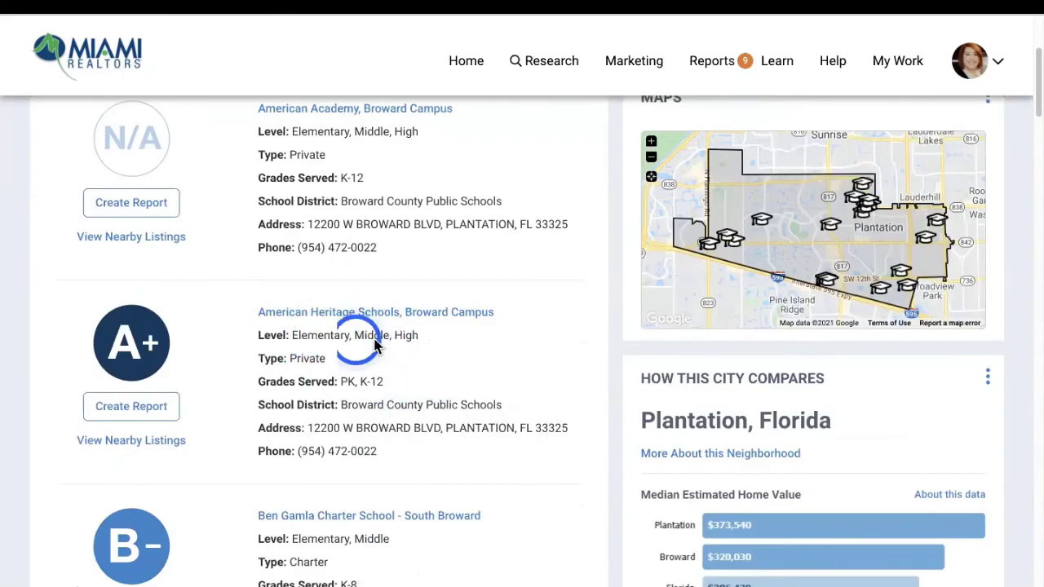
{"action": "scroll", "coordinate": [457, 313], "scroll_direction": "down", "scroll_amount": 5}
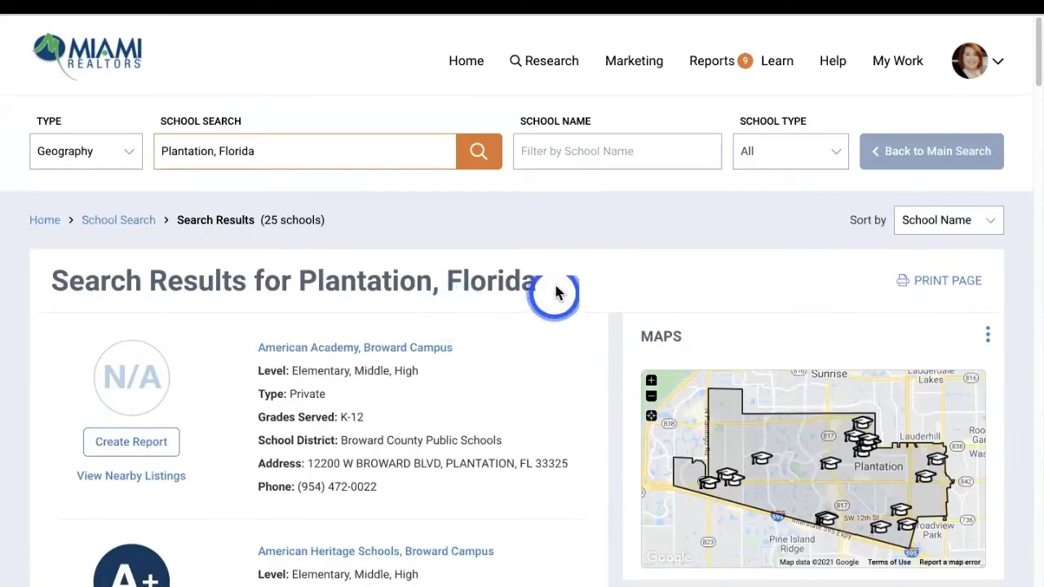
{"action": "left_click", "coordinate": [559, 156]}
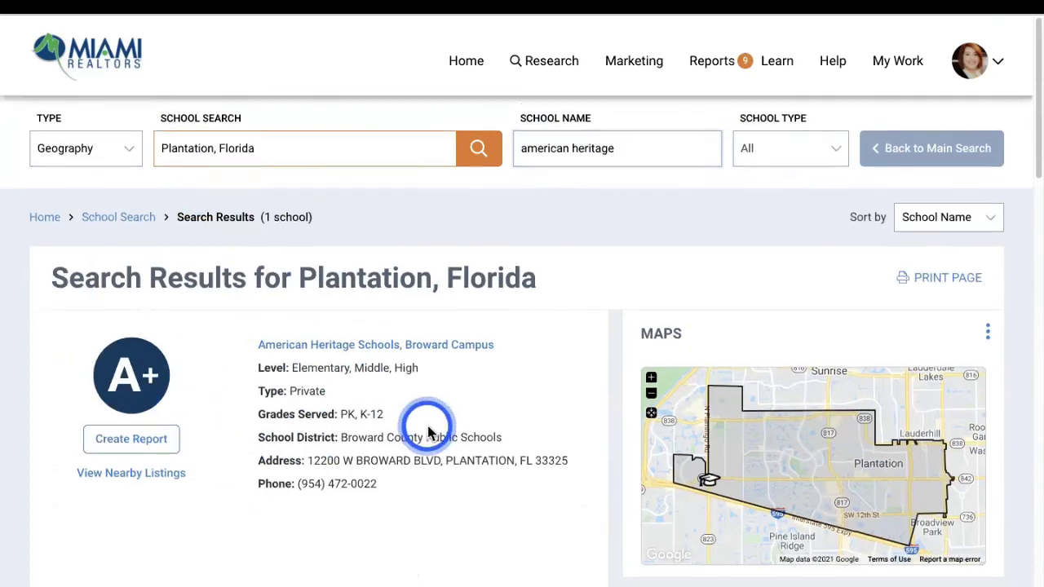
Open American Heritage Schools, Broward Campus and review its A+ grade, graduation rate and GPA
{"action": "scroll", "coordinate": [426, 420], "scroll_direction": "down", "scroll_amount": 2}
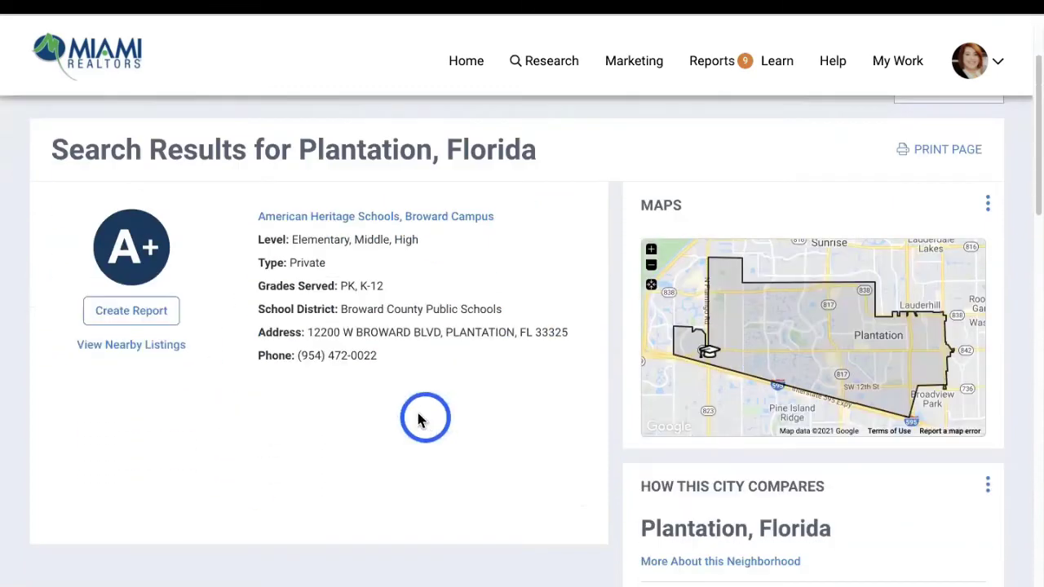
{"action": "left_click", "coordinate": [326, 222]}
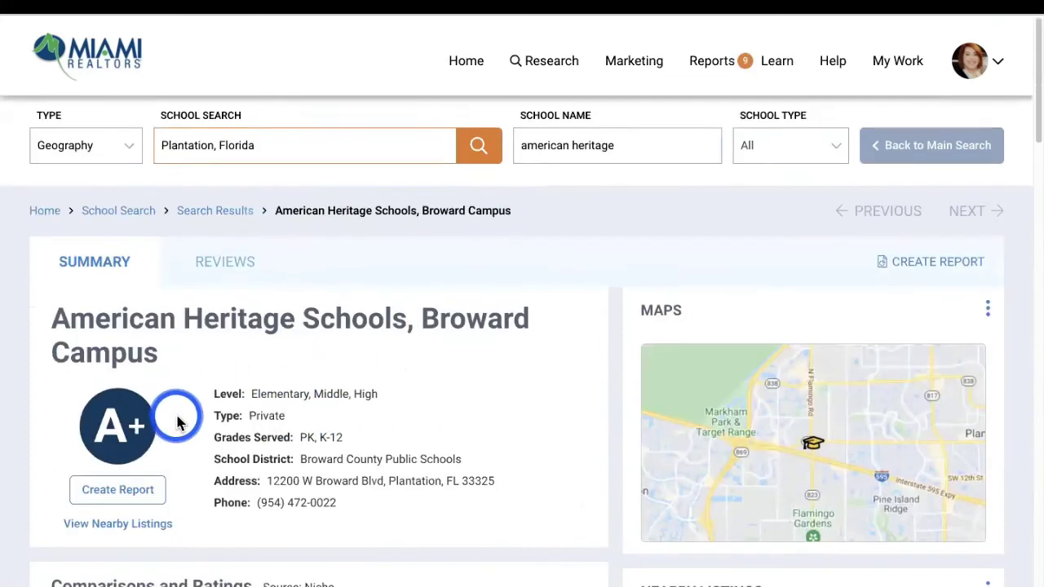
{"action": "scroll", "coordinate": [178, 422], "scroll_direction": "down", "scroll_amount": 10}
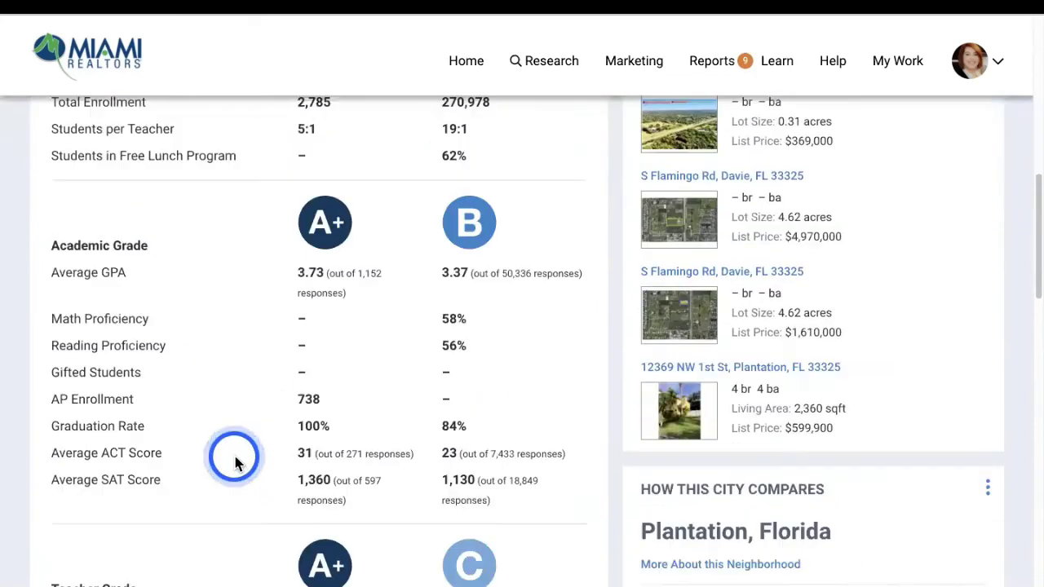
{"action": "scroll", "coordinate": [234, 463], "scroll_direction": "down", "scroll_amount": 5}
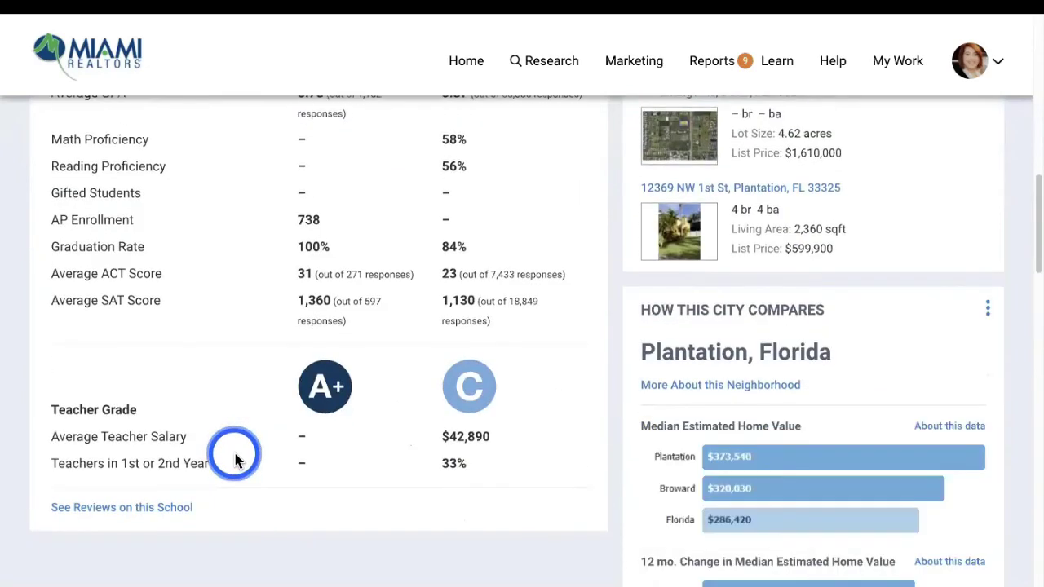
{"action": "scroll", "coordinate": [236, 461], "scroll_direction": "up", "scroll_amount": 15}
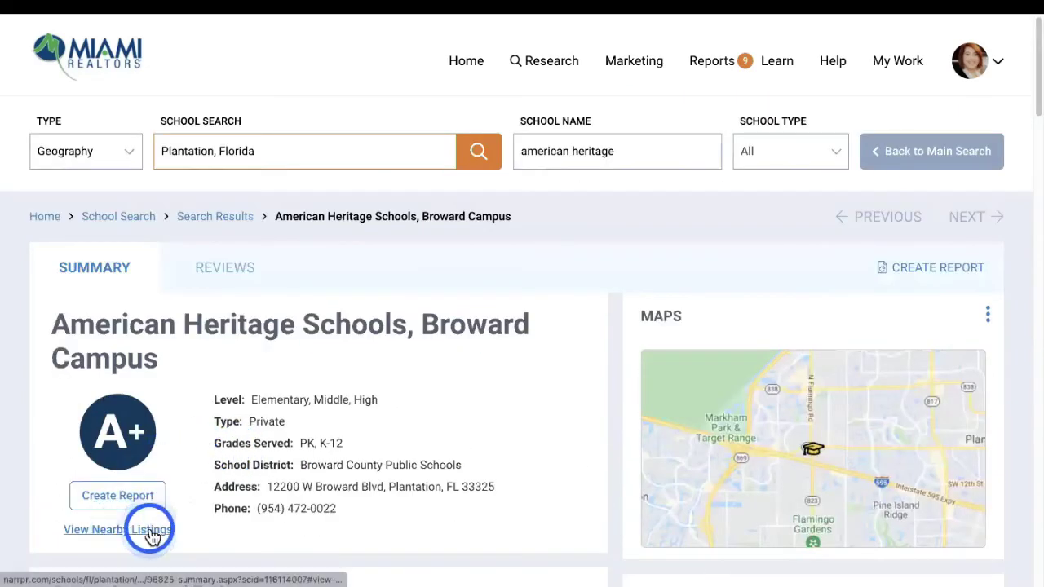
{"action": "left_click", "coordinate": [117, 531]}
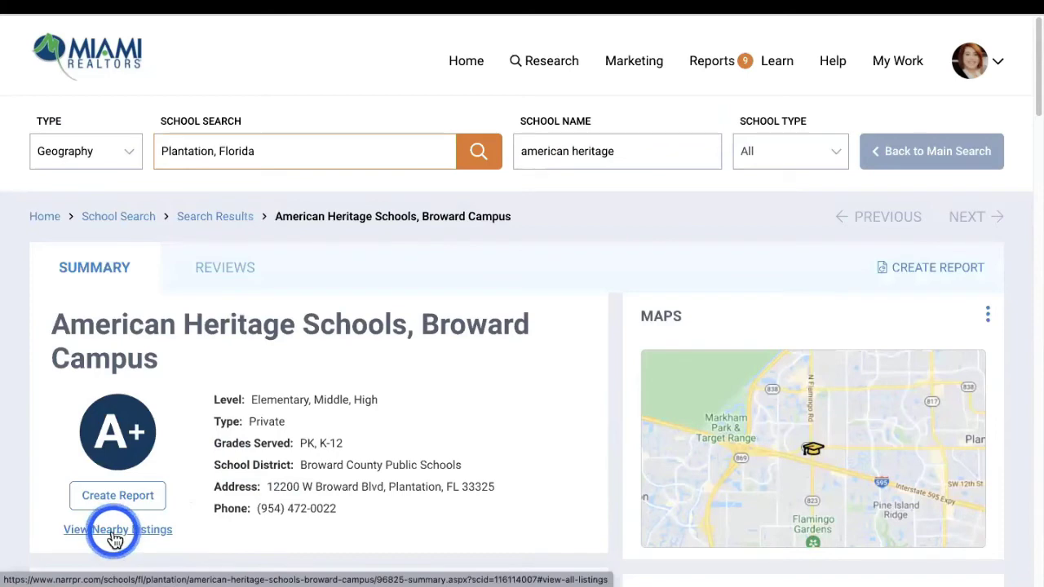
{"action": "left_click", "coordinate": [125, 534]}
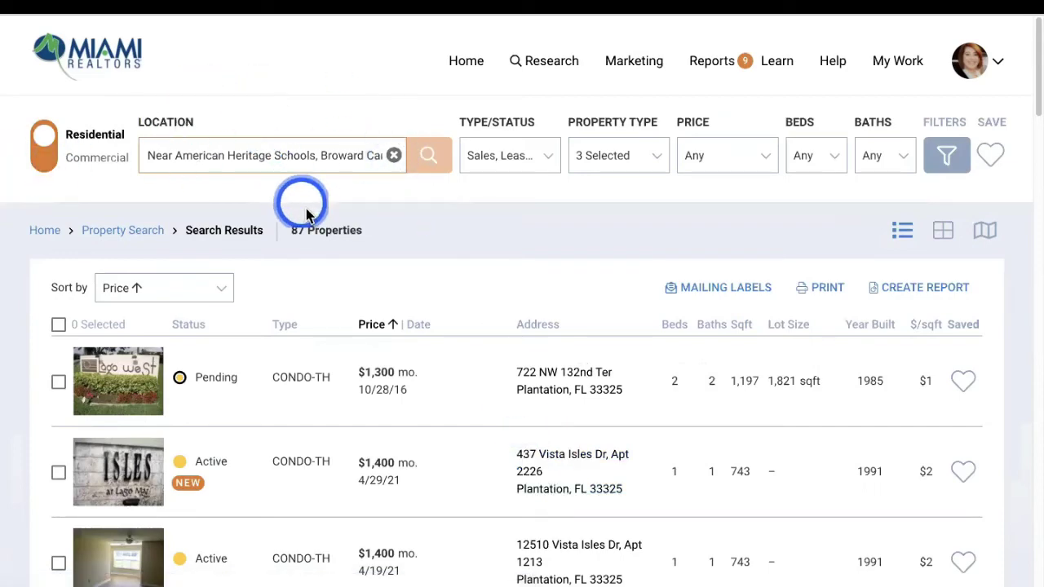
{"action": "scroll", "coordinate": [308, 214], "scroll_direction": "down", "scroll_amount": 2}
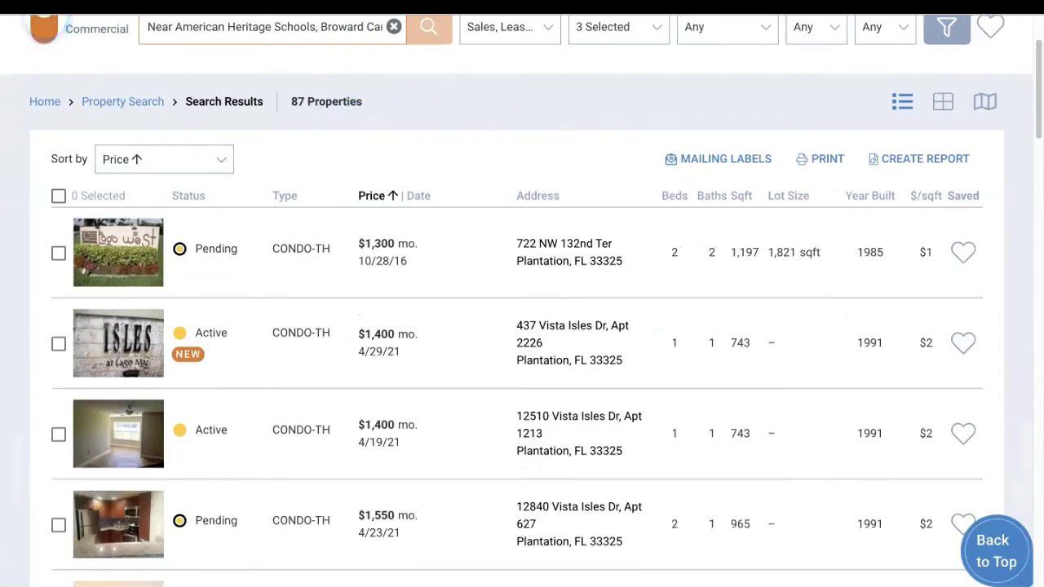
{"action": "left_click", "coordinate": [45, 28]}
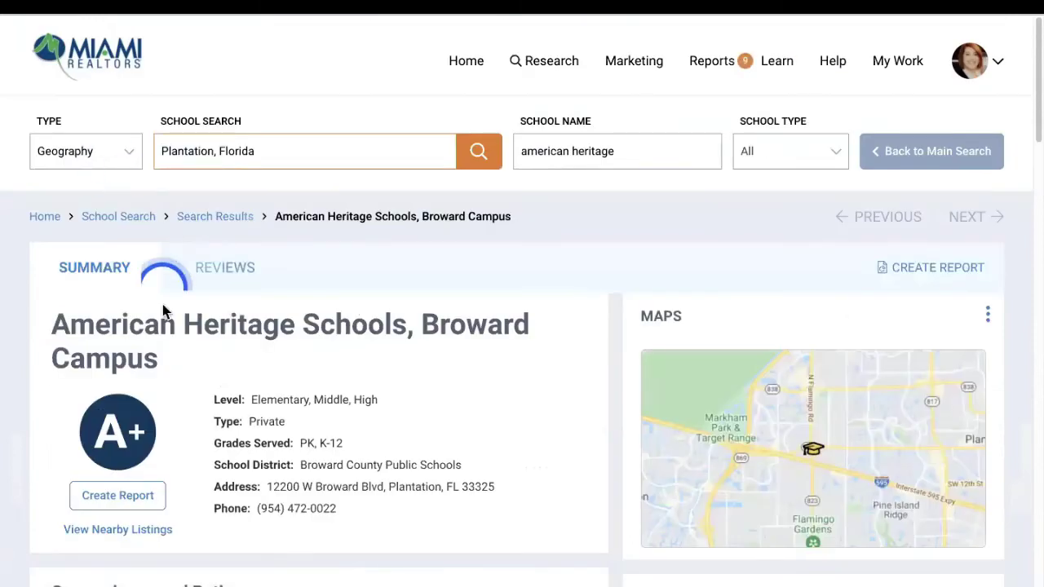
Start a School report for American Heritage Schools, excluding the custom comparables page
{"action": "left_click", "coordinate": [109, 495]}
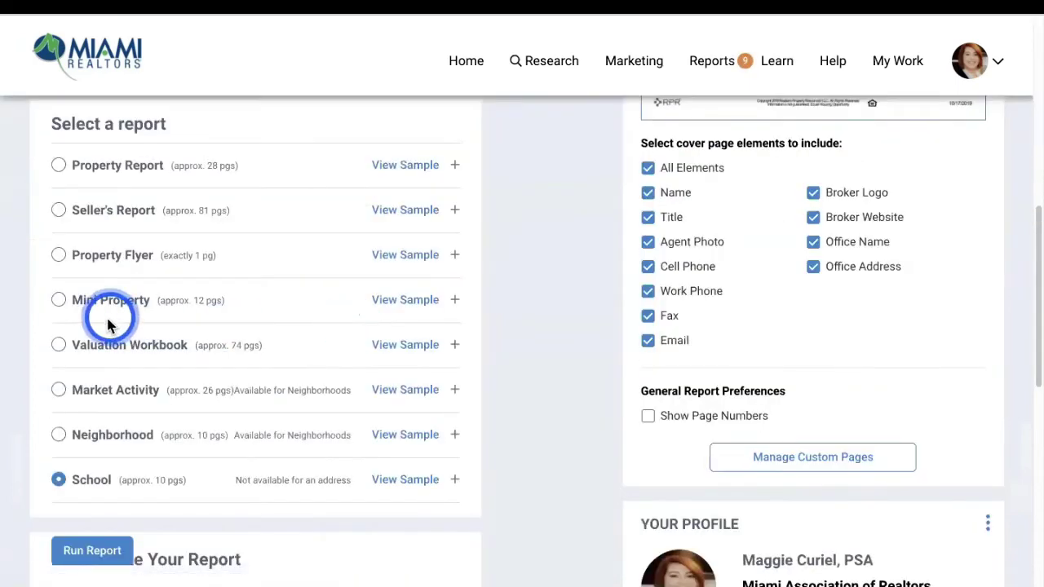
{"action": "left_click", "coordinate": [92, 480]}
{"action": "left_click", "coordinate": [455, 481]}
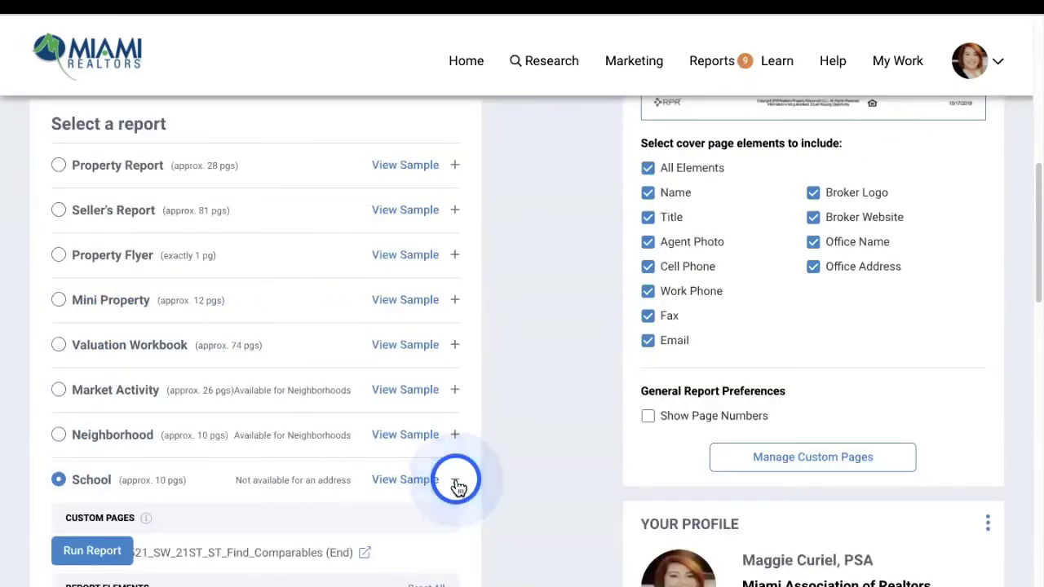
{"action": "scroll", "coordinate": [400, 450], "scroll_direction": "down", "scroll_amount": 2}
{"action": "left_click", "coordinate": [72, 381]}
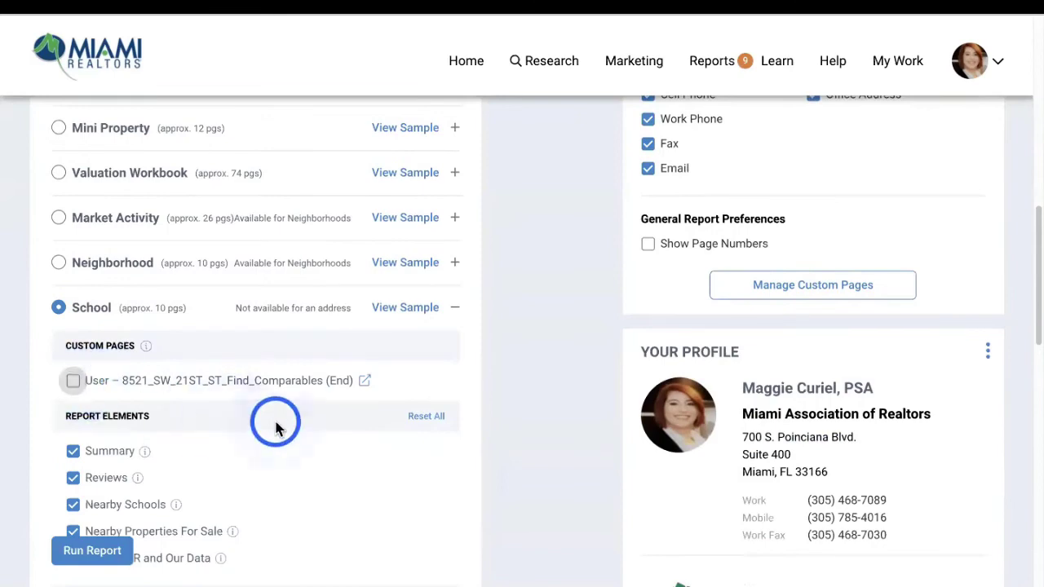
{"action": "scroll", "coordinate": [273, 422], "scroll_direction": "down", "scroll_amount": 2}
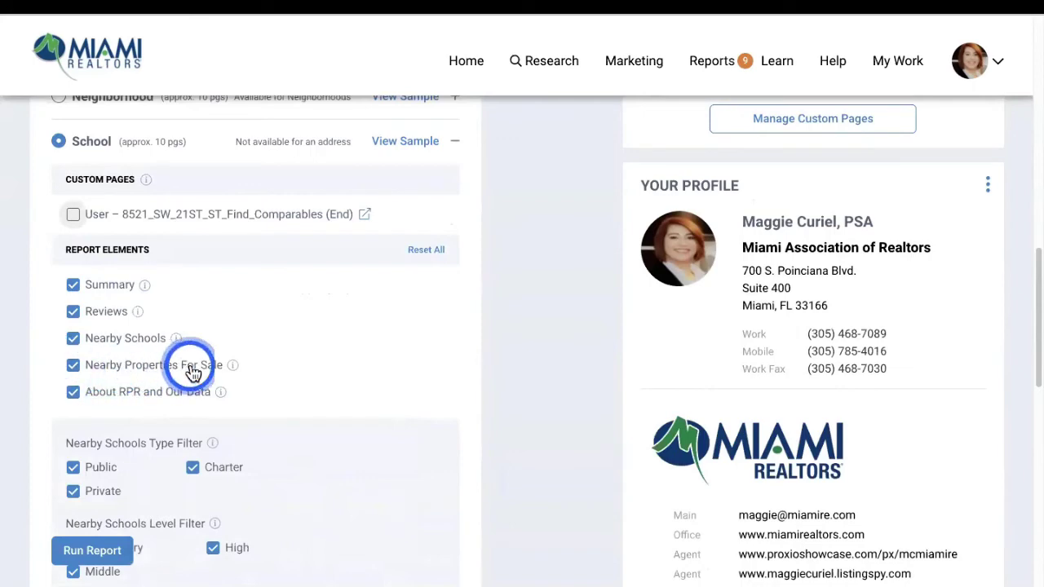
{"action": "scroll", "coordinate": [178, 369], "scroll_direction": "down", "scroll_amount": 3}
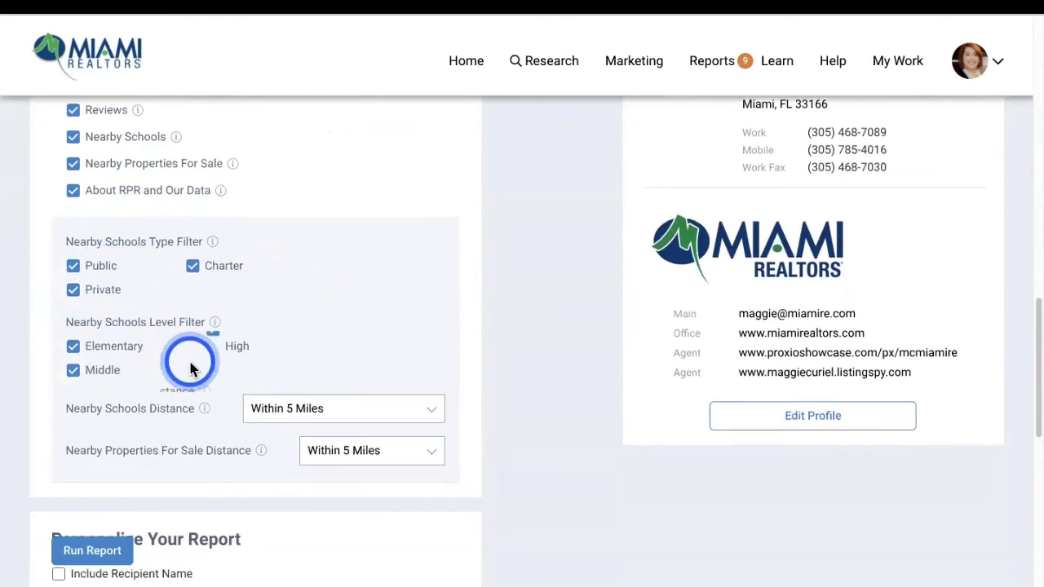
{"action": "scroll", "coordinate": [64, 377], "scroll_direction": "down", "scroll_amount": 1}
Limit nearby schools and nearby properties for sale to within 1 mile and run the report
{"action": "left_click", "coordinate": [305, 366]}
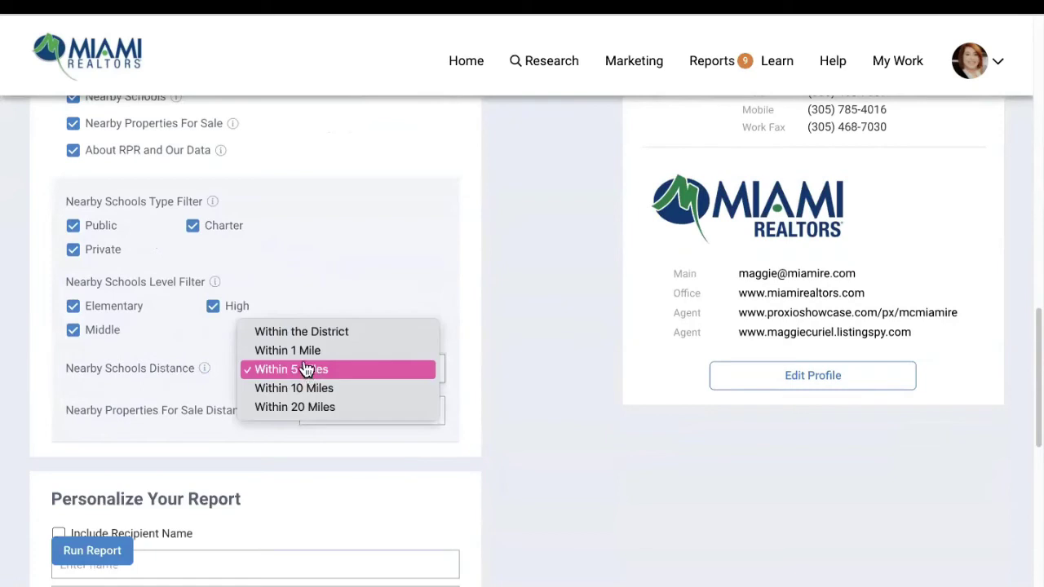
{"action": "left_click", "coordinate": [303, 349]}
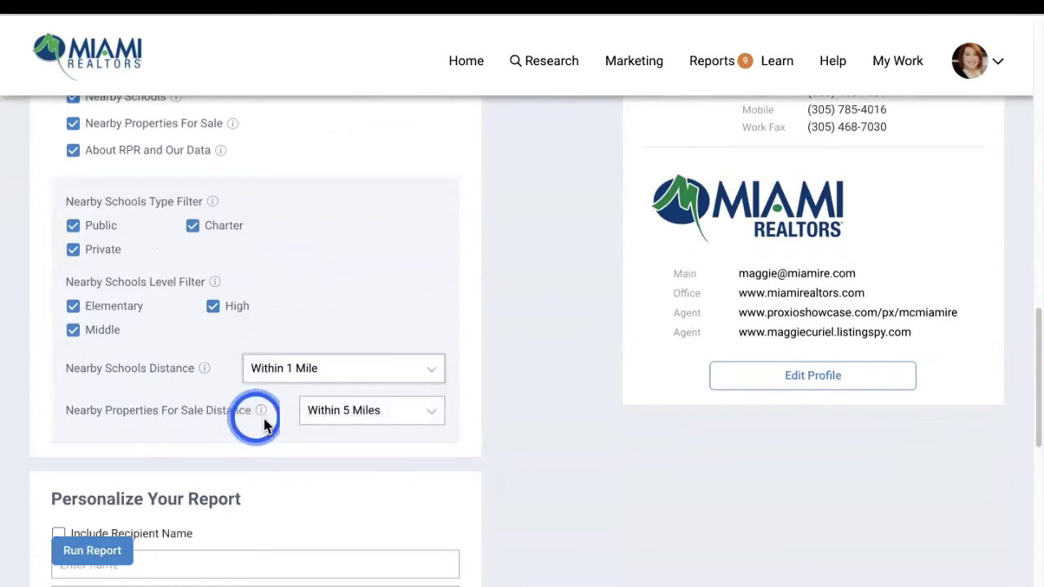
{"action": "left_click", "coordinate": [366, 416]}
{"action": "left_click", "coordinate": [359, 391]}
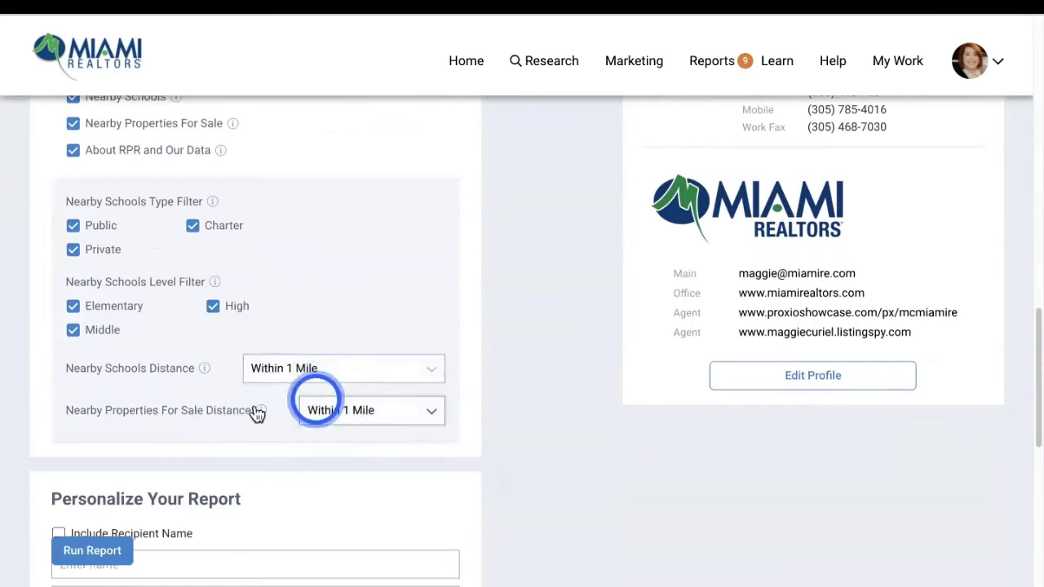
{"action": "scroll", "coordinate": [257, 414], "scroll_direction": "down", "scroll_amount": 7}
{"action": "left_click", "coordinate": [86, 443]}
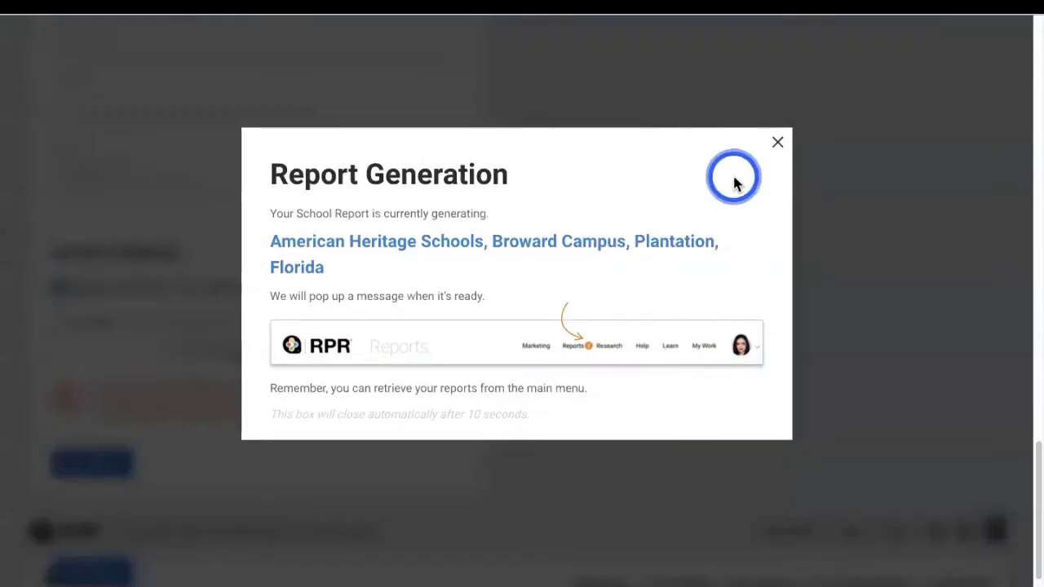
Dismiss the report generation notice and return to the RPR home page
{"action": "left_click", "coordinate": [776, 145]}
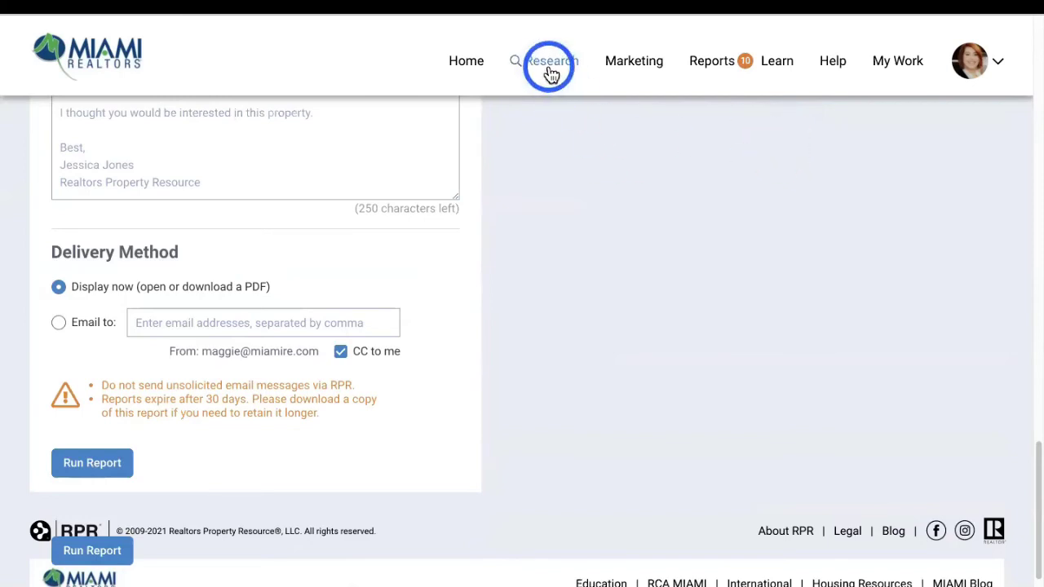
{"action": "mouse_move", "coordinate": [548, 70]}
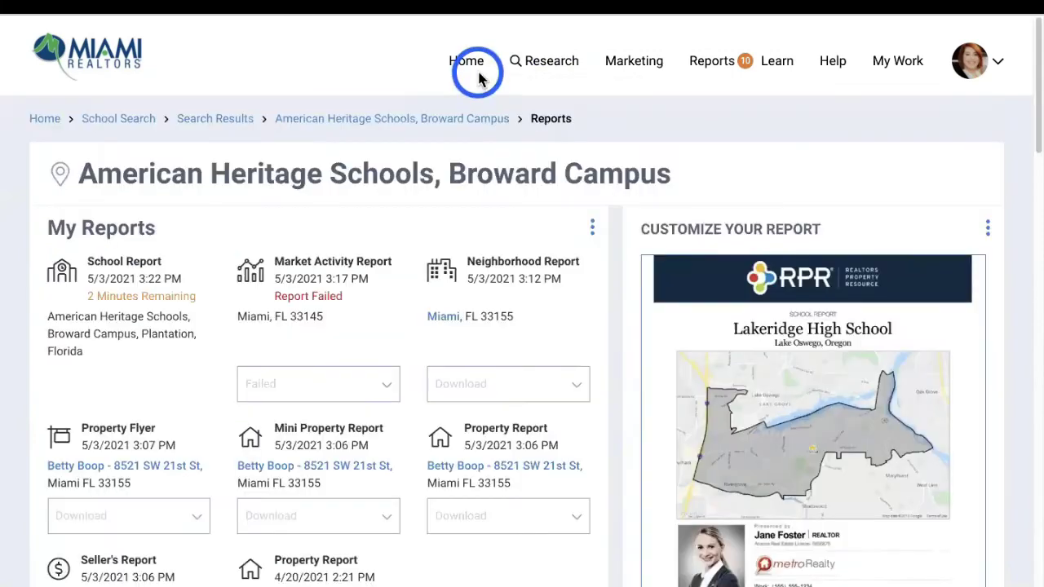
{"action": "left_click", "coordinate": [466, 67]}
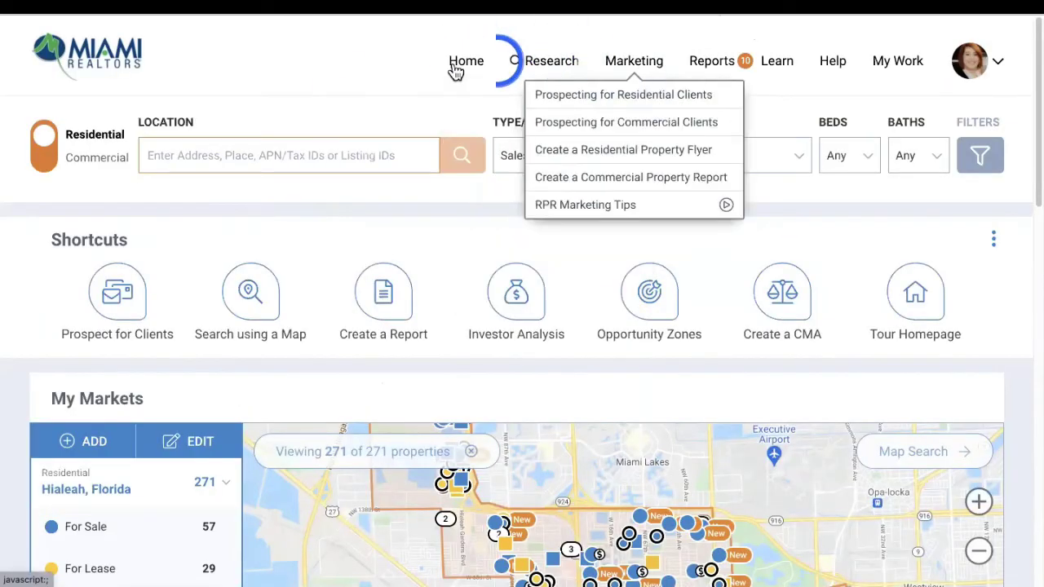
Search Miami, FL 33145 and start creating a report for that area
{"action": "left_click", "coordinate": [233, 156]}
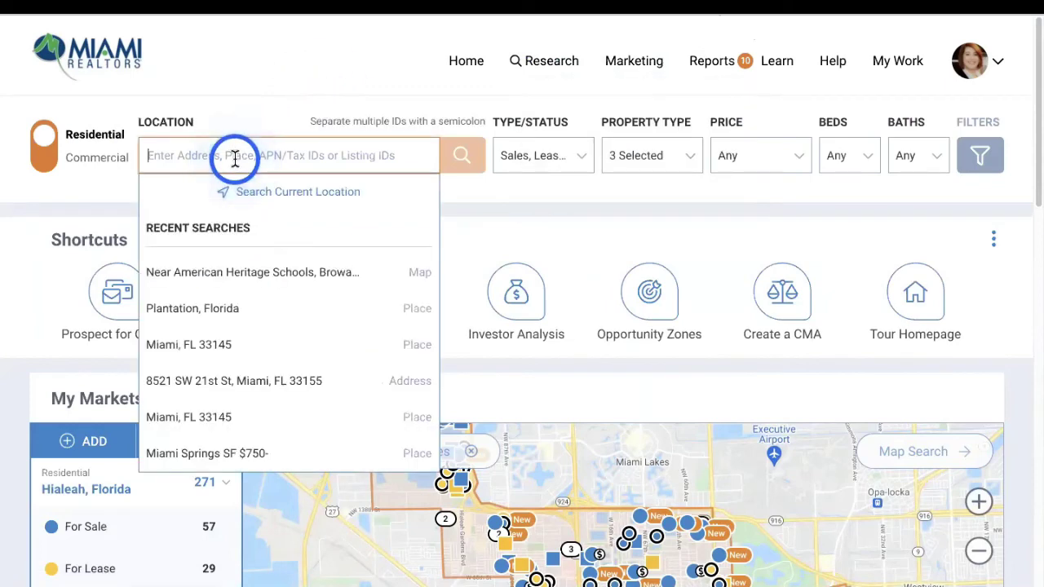
{"action": "type", "text": "33145"}
{"action": "left_click", "coordinate": [211, 281]}
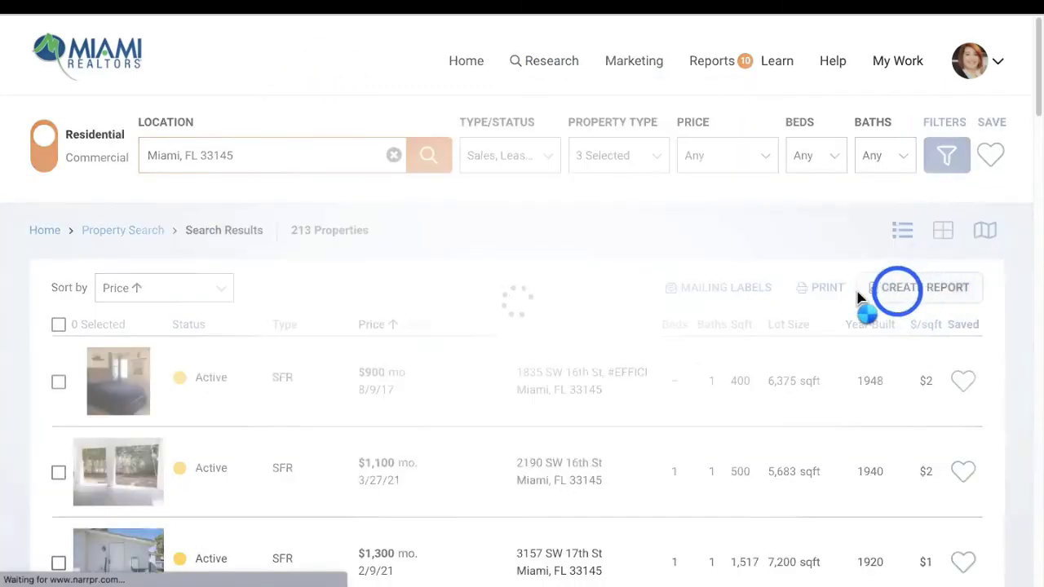
{"action": "left_click", "coordinate": [897, 287]}
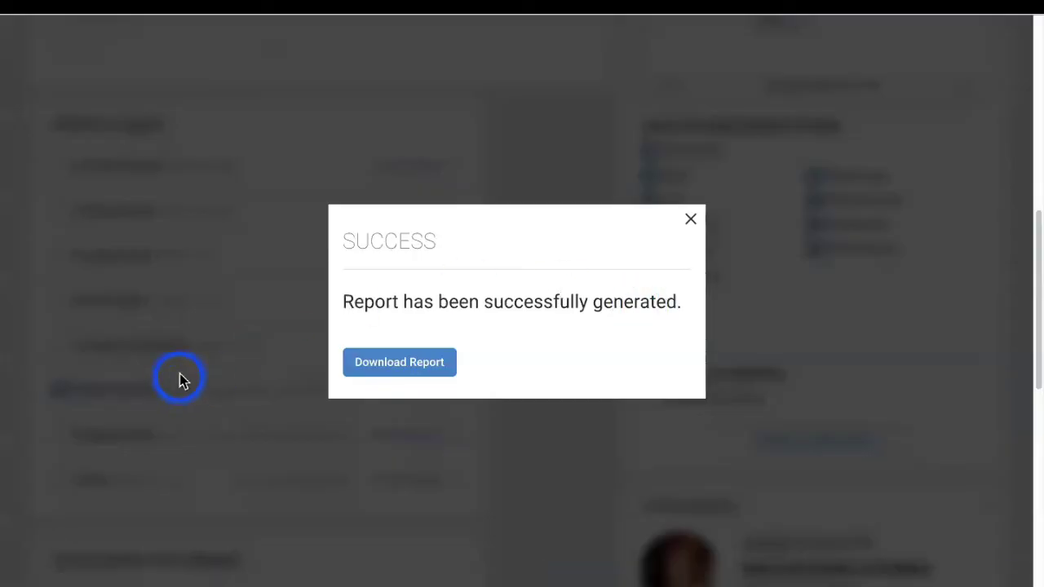
{"action": "left_click", "coordinate": [689, 220]}
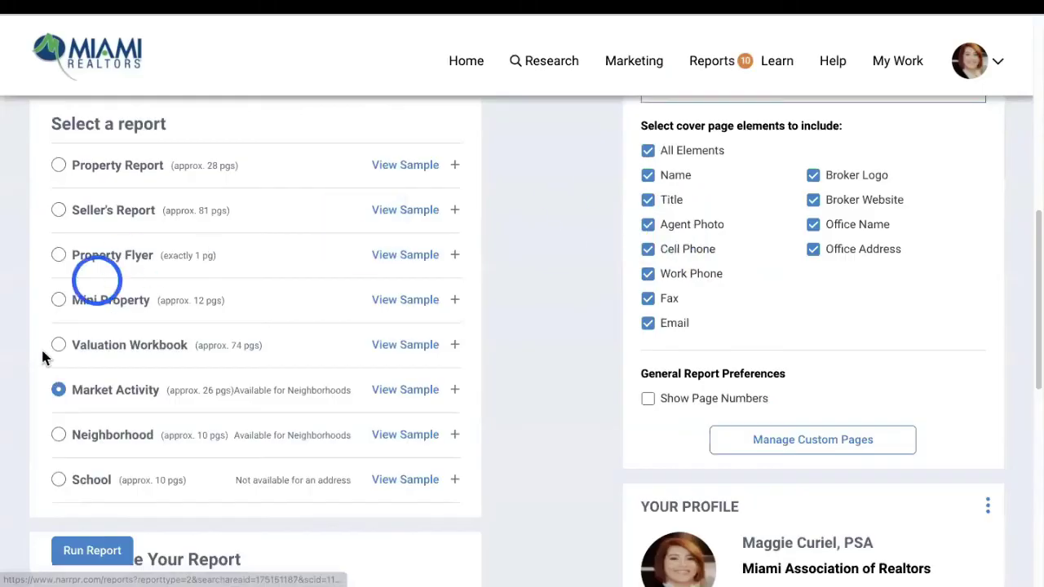
Expand and review the Market Activity report options for Miami, FL 33145
{"action": "left_click", "coordinate": [455, 390]}
{"action": "scroll", "coordinate": [168, 415], "scroll_direction": "down", "scroll_amount": 10}
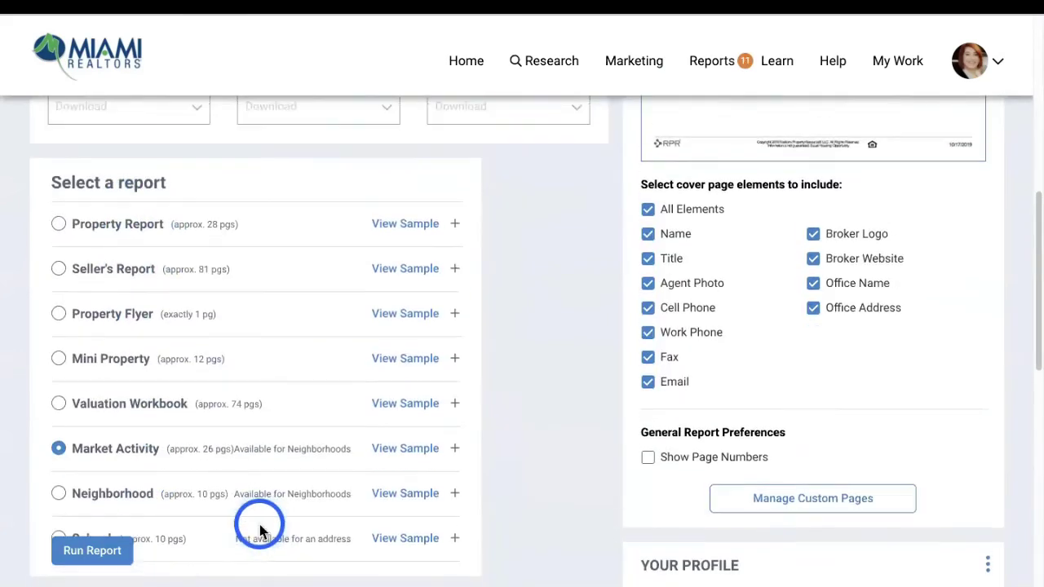
{"action": "scroll", "coordinate": [261, 534], "scroll_direction": "down", "scroll_amount": 6}
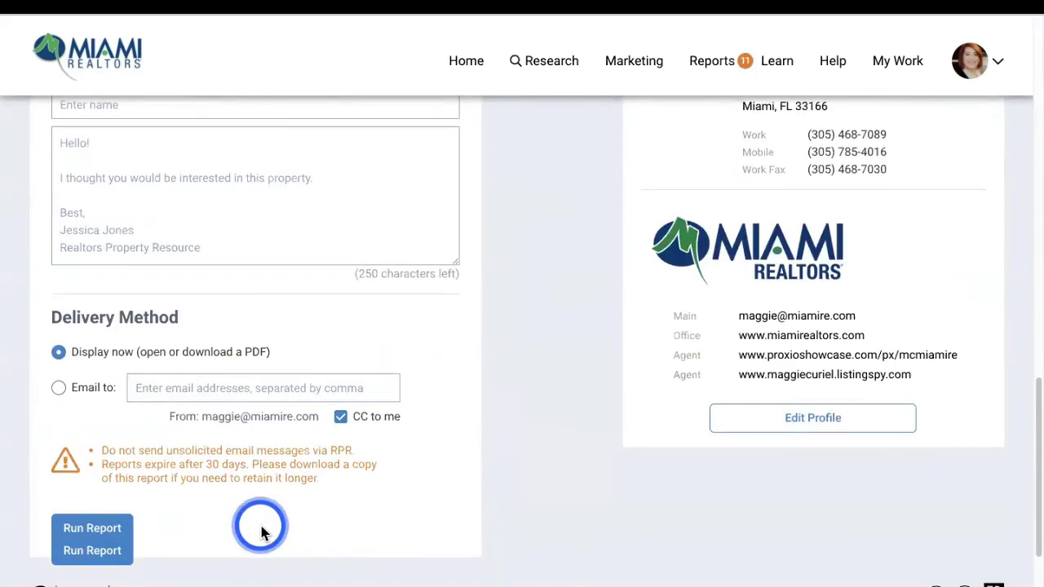
{"action": "scroll", "coordinate": [261, 530], "scroll_direction": "up", "scroll_amount": 10}
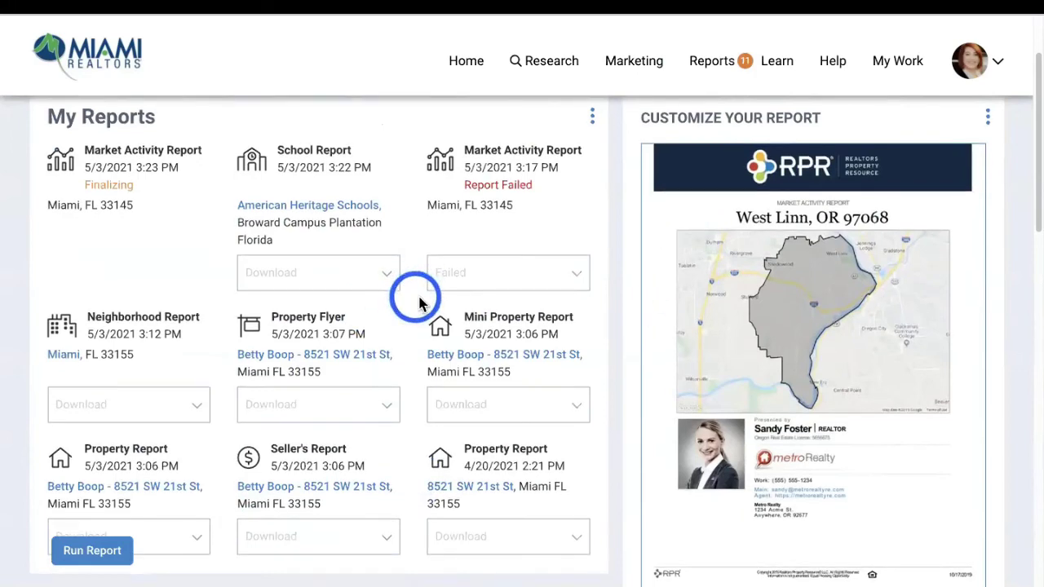
{"action": "scroll", "coordinate": [489, 294], "scroll_direction": "up", "scroll_amount": 2}
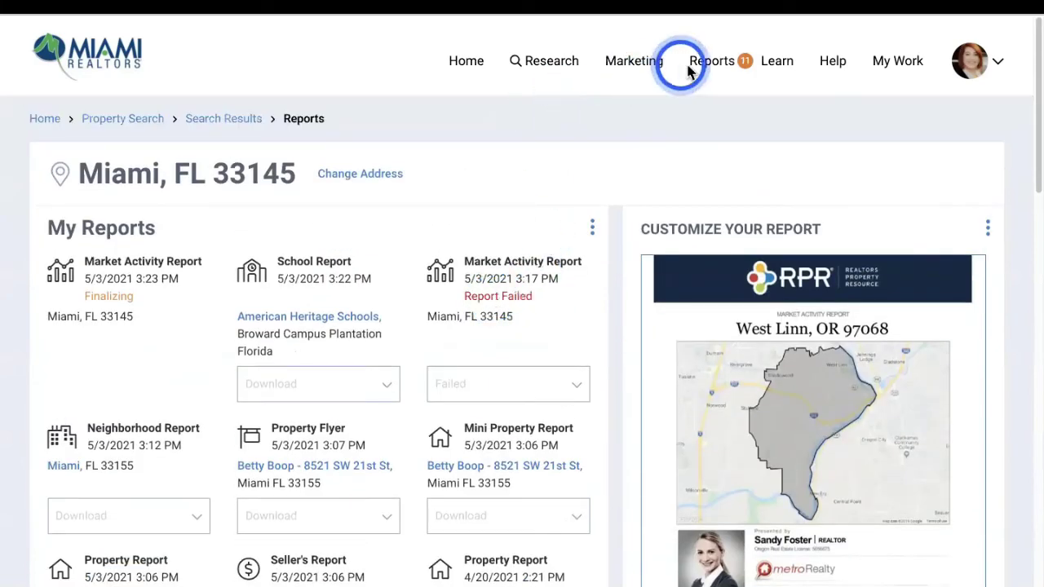
{"action": "mouse_move", "coordinate": [723, 65]}
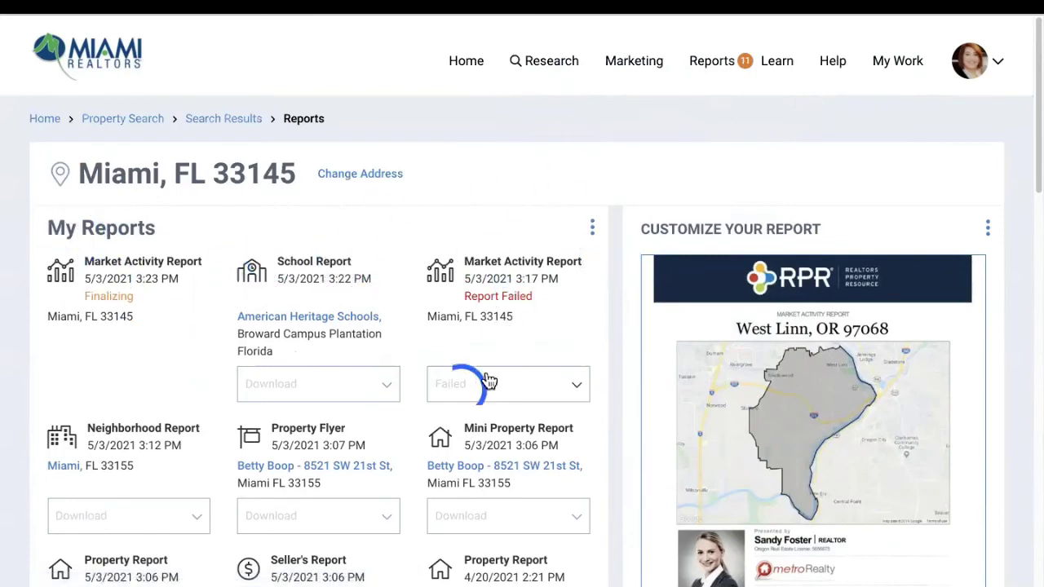
{"action": "scroll", "coordinate": [345, 436], "scroll_direction": "down", "scroll_amount": 5}
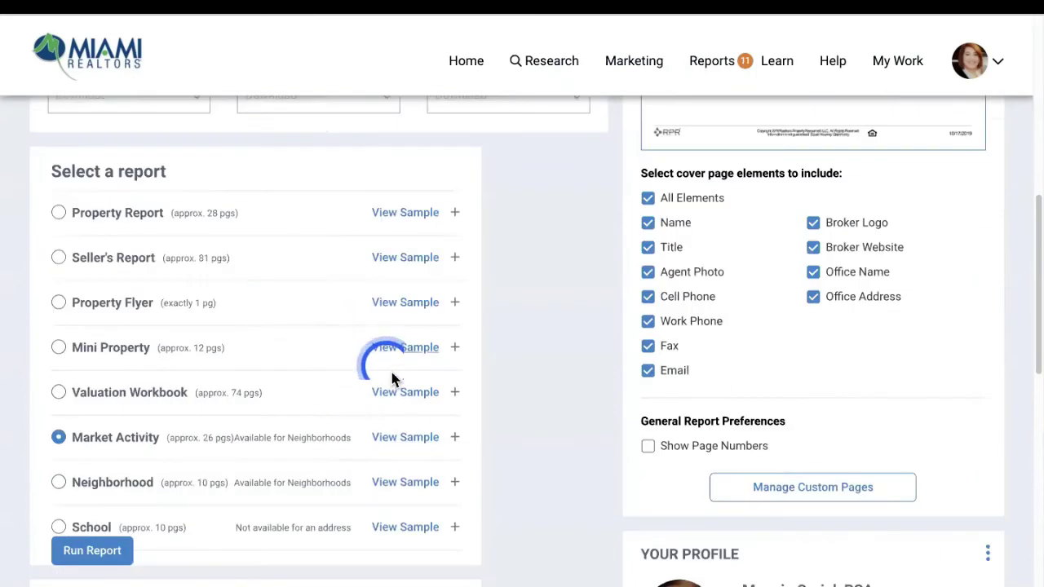
{"action": "scroll", "coordinate": [415, 373], "scroll_direction": "up", "scroll_amount": 4}
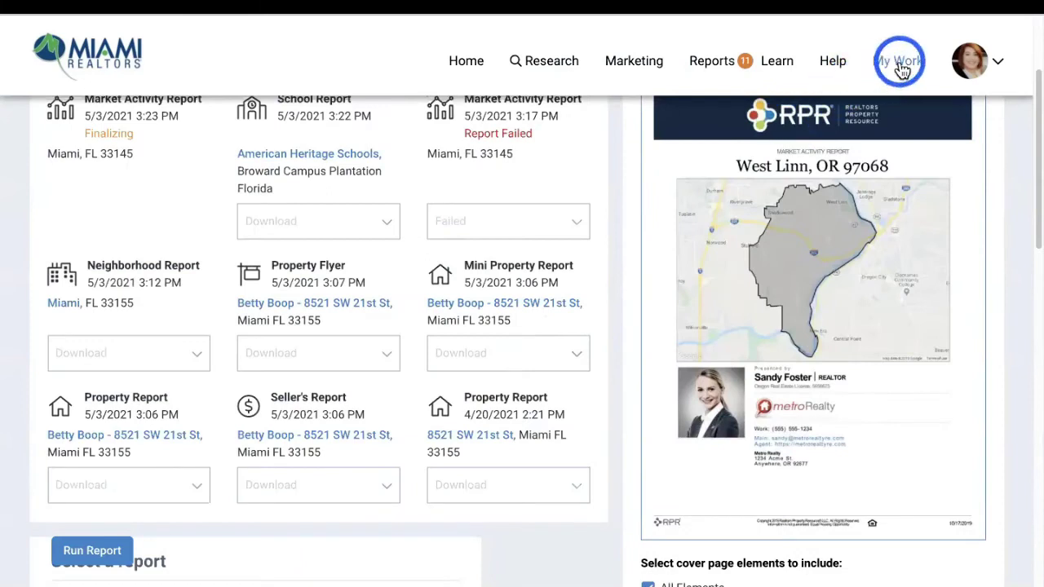
Go to My Reports and open the saved Property Report as a PDF
{"action": "left_click", "coordinate": [899, 64]}
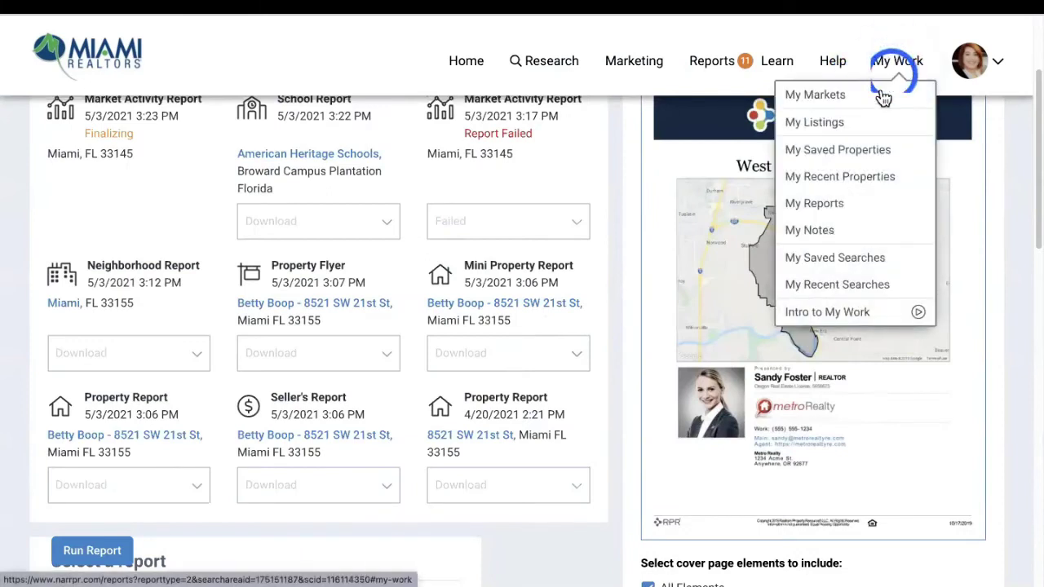
{"action": "left_click", "coordinate": [839, 204]}
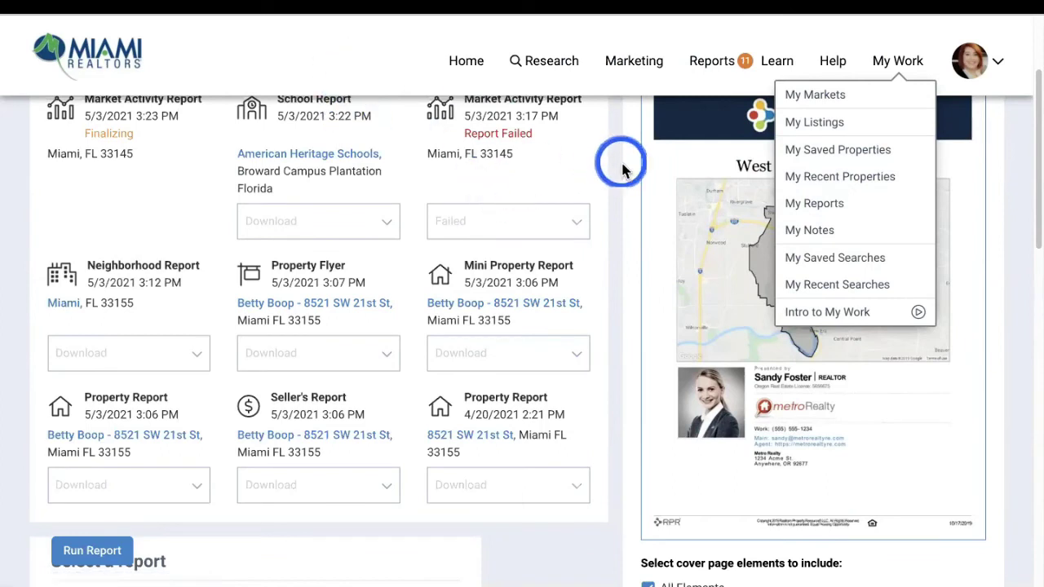
{"action": "scroll", "coordinate": [622, 170], "scroll_direction": "down", "scroll_amount": 1}
{"action": "left_click", "coordinate": [595, 155]}
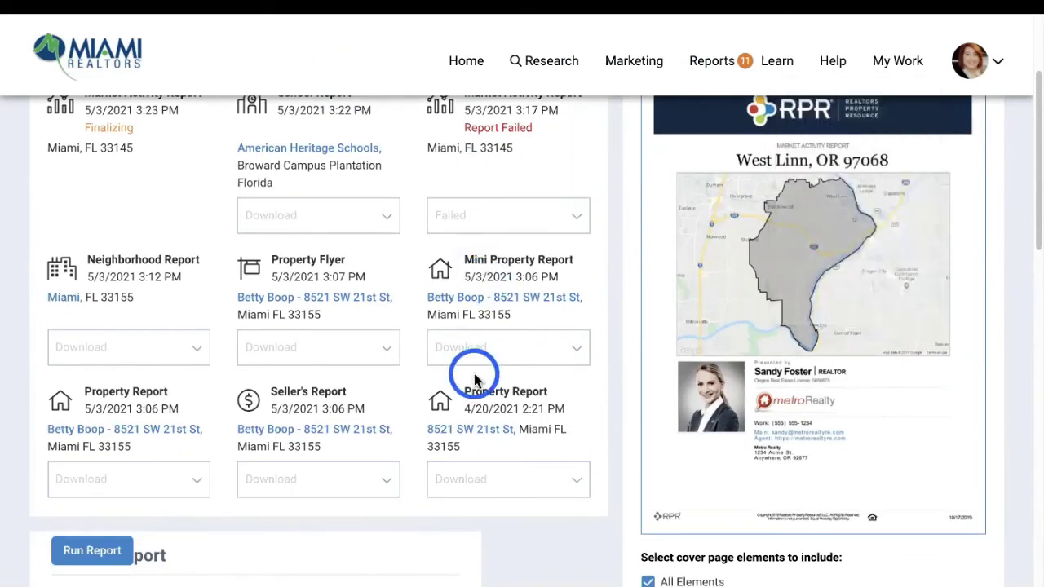
{"action": "scroll", "coordinate": [563, 281], "scroll_direction": "up", "scroll_amount": 1}
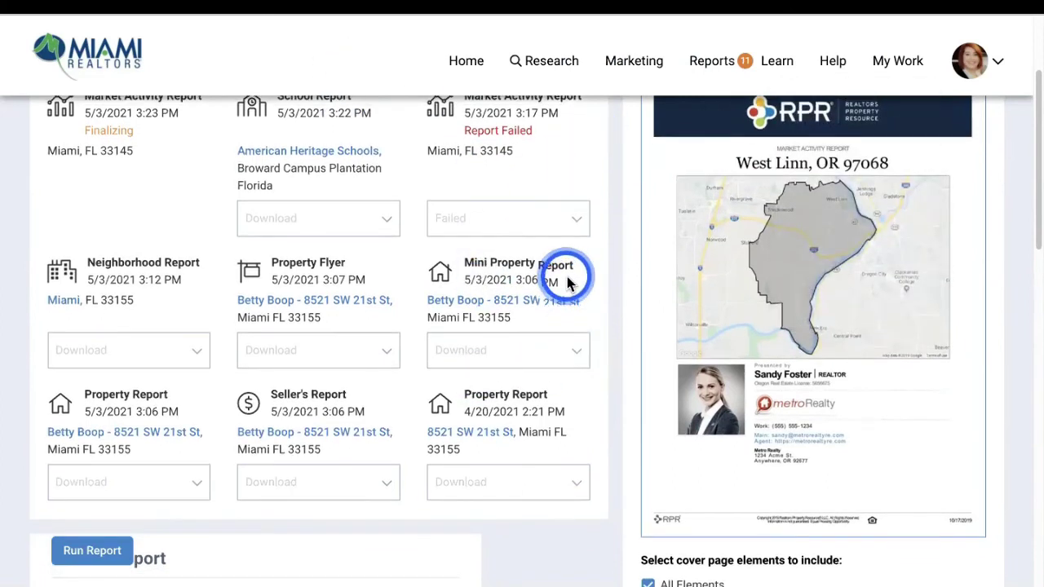
{"action": "left_click", "coordinate": [136, 433]}
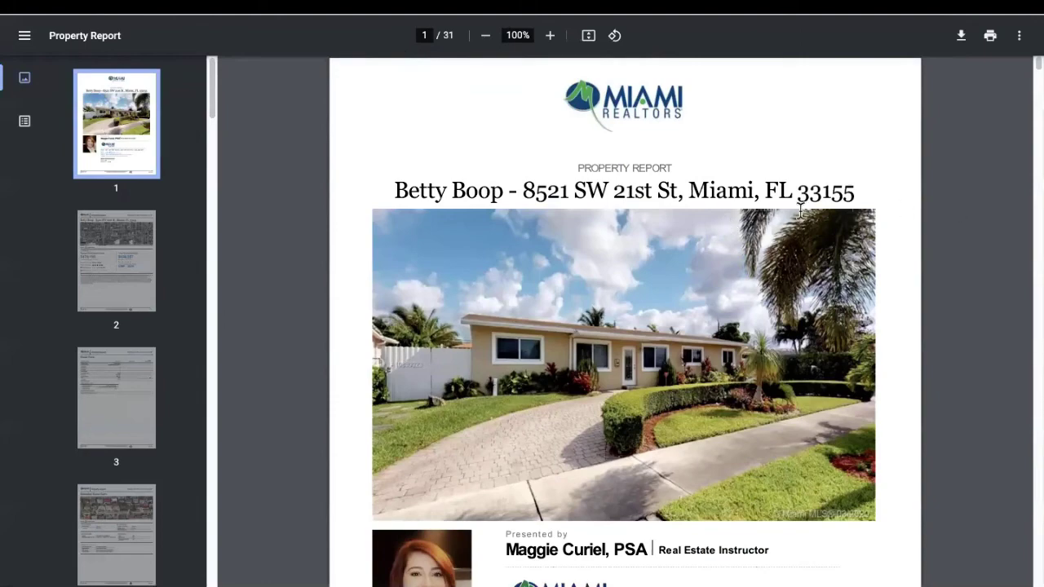
Scroll the Property Report PDF to page 20, then dismiss RPR's success notice
{"action": "scroll", "coordinate": [756, 235], "scroll_direction": "down", "scroll_amount": 8}
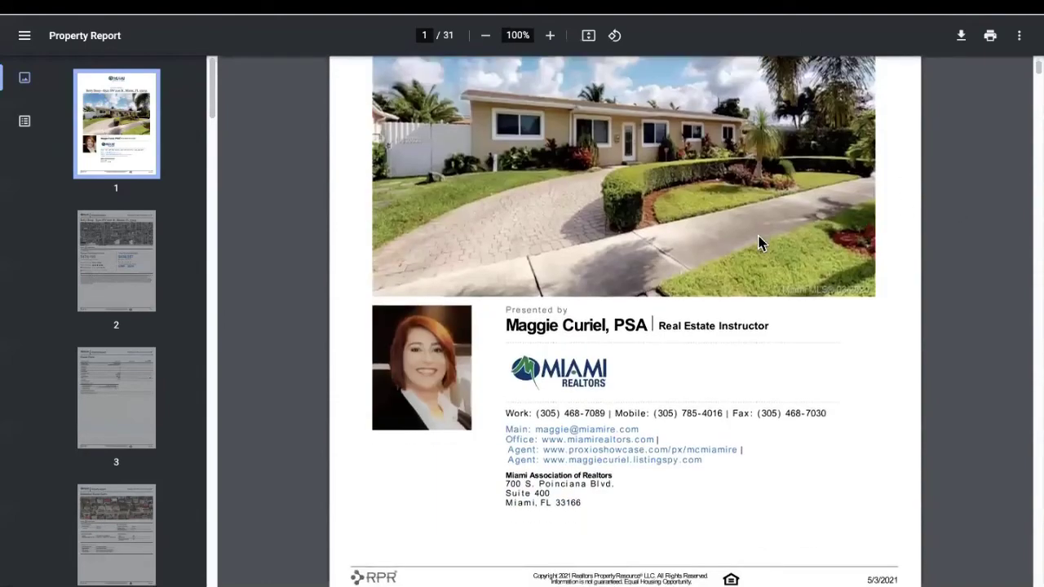
{"action": "scroll", "coordinate": [765, 234], "scroll_direction": "down", "scroll_amount": 8}
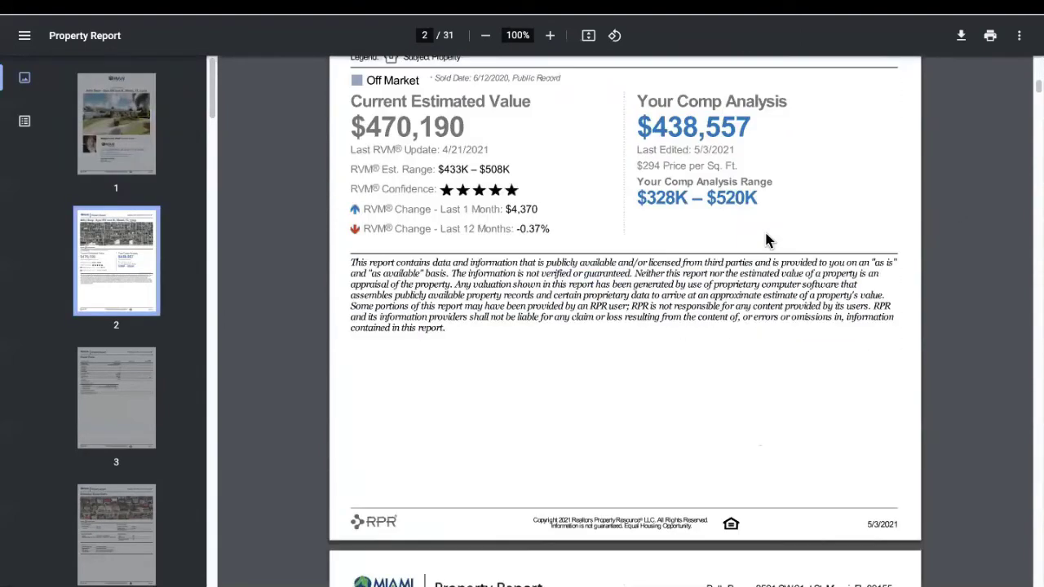
{"action": "scroll", "coordinate": [768, 236], "scroll_direction": "down", "scroll_amount": 1}
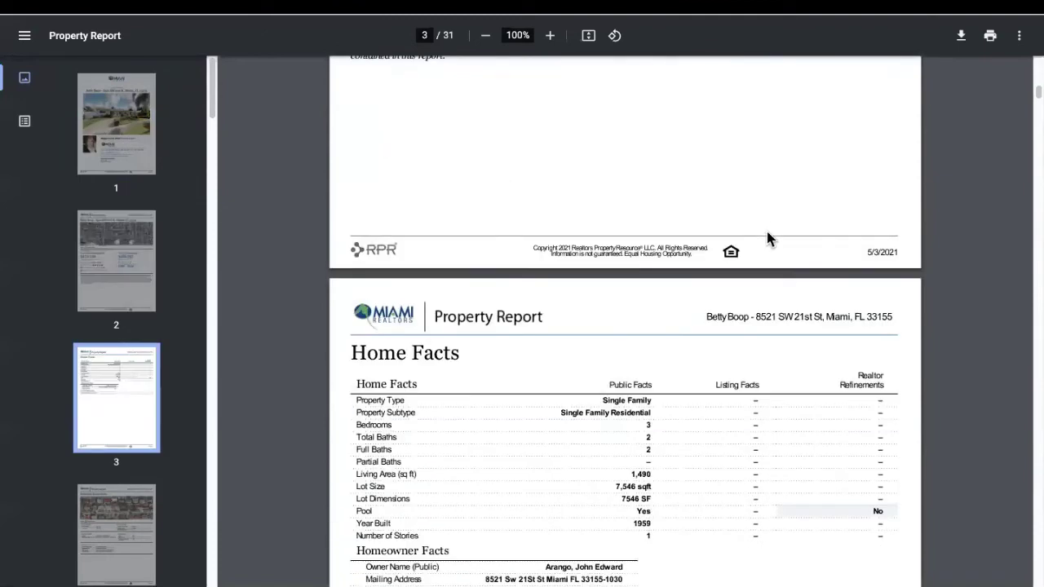
{"action": "scroll", "coordinate": [768, 235], "scroll_direction": "down", "scroll_amount": 1}
{"action": "scroll", "coordinate": [757, 255], "scroll_direction": "down", "scroll_amount": 10}
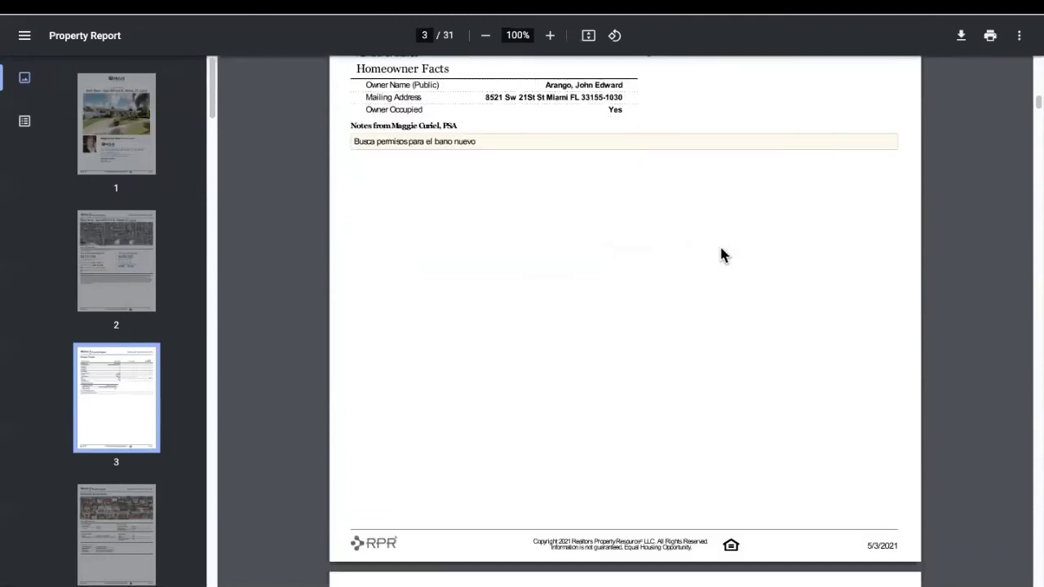
{"action": "scroll", "coordinate": [903, 265], "scroll_direction": "down", "scroll_amount": 10}
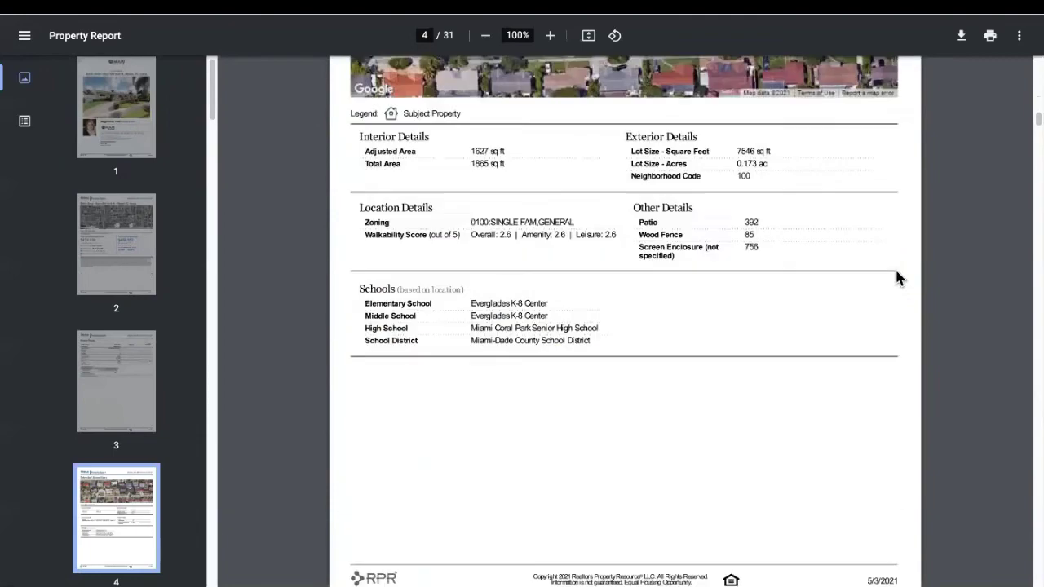
{"action": "scroll", "coordinate": [914, 292], "scroll_direction": "down", "scroll_amount": 20}
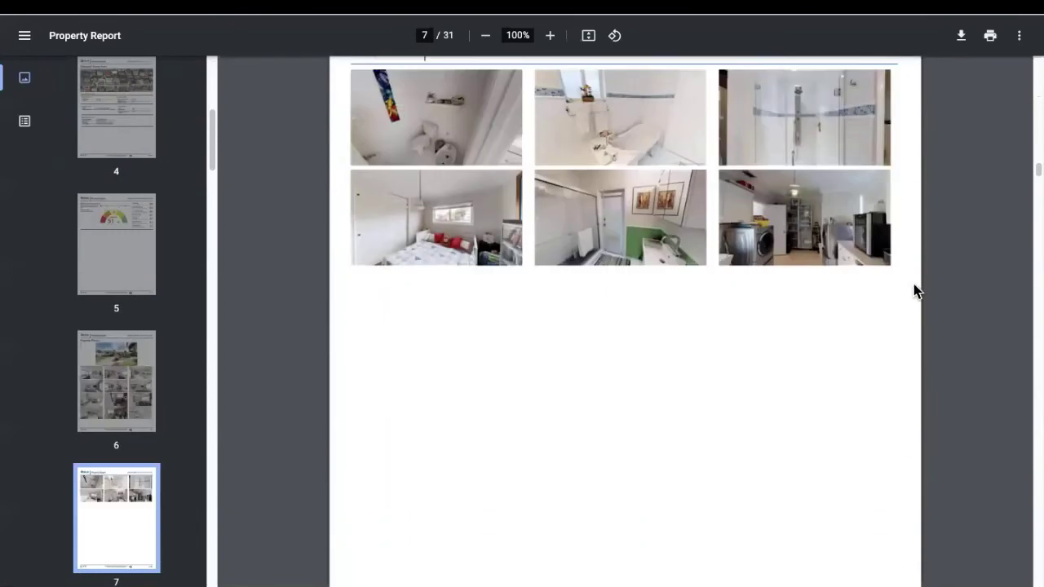
{"action": "scroll", "coordinate": [954, 280], "scroll_direction": "down", "scroll_amount": 20}
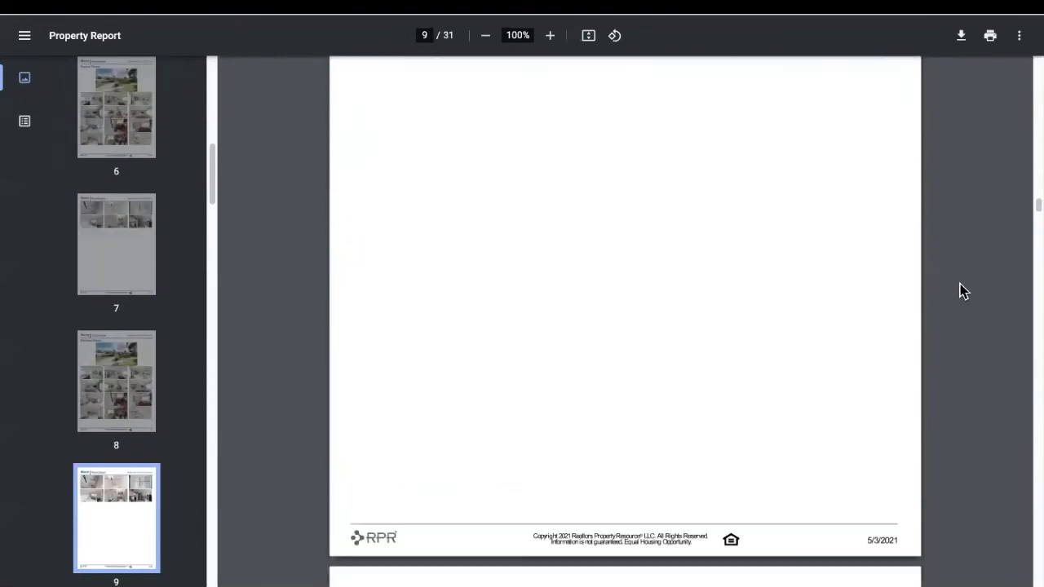
{"action": "scroll", "coordinate": [963, 286], "scroll_direction": "down", "scroll_amount": 20}
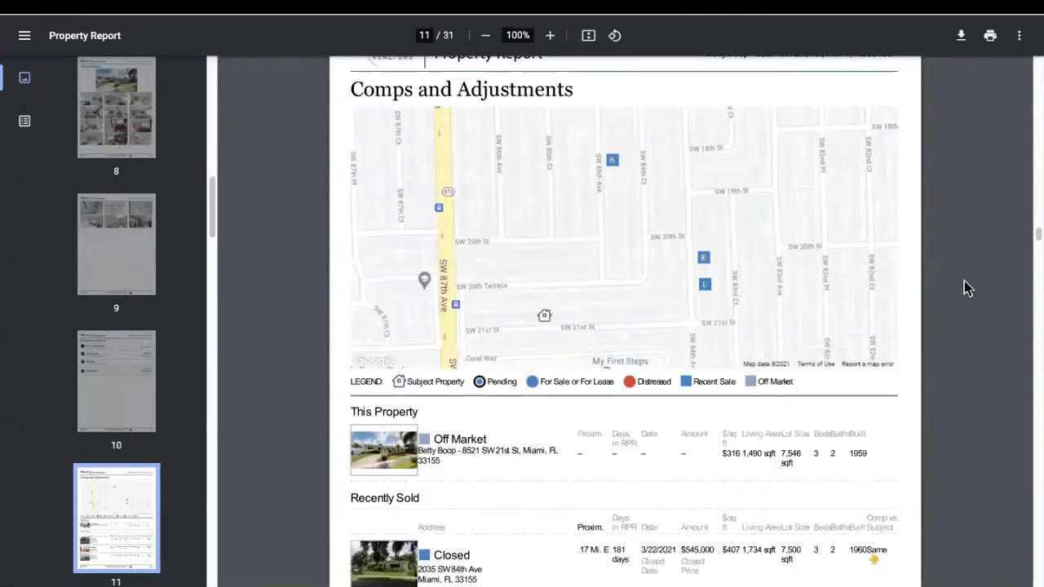
{"action": "scroll", "coordinate": [967, 284], "scroll_direction": "down", "scroll_amount": 20}
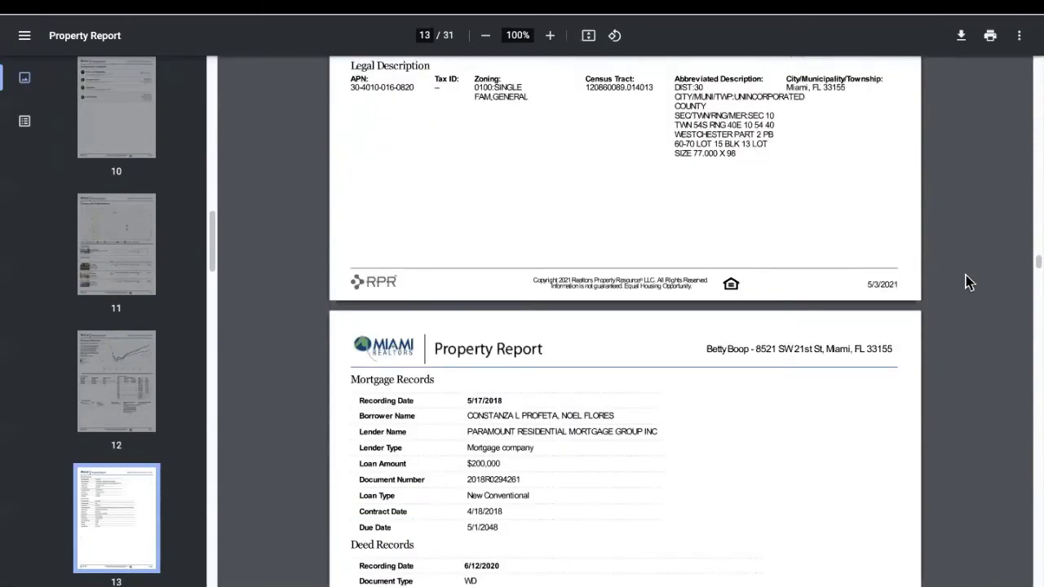
{"action": "scroll", "coordinate": [965, 281], "scroll_direction": "down", "scroll_amount": 20}
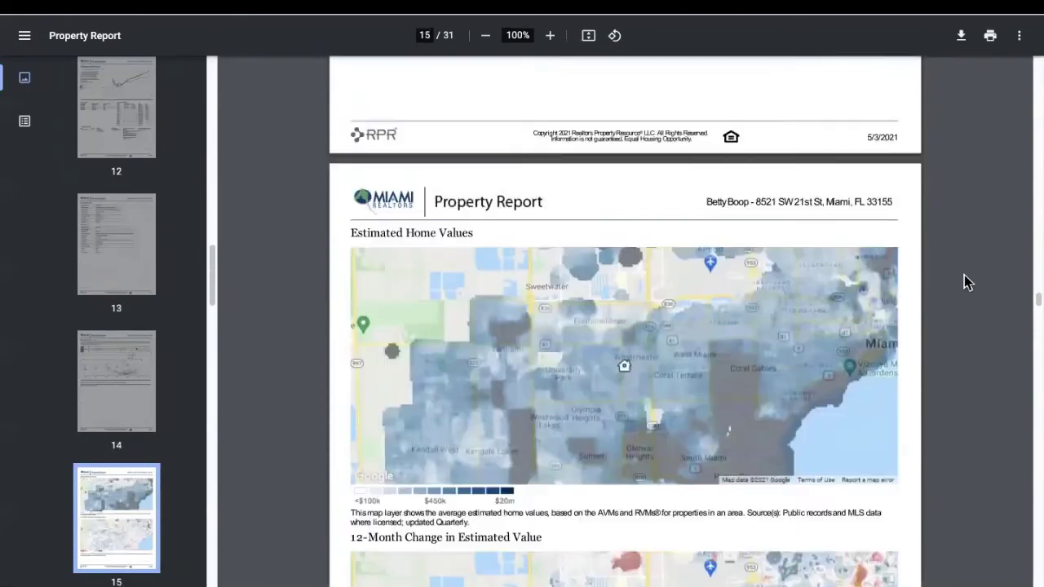
{"action": "scroll", "coordinate": [966, 279], "scroll_direction": "down", "scroll_amount": 10}
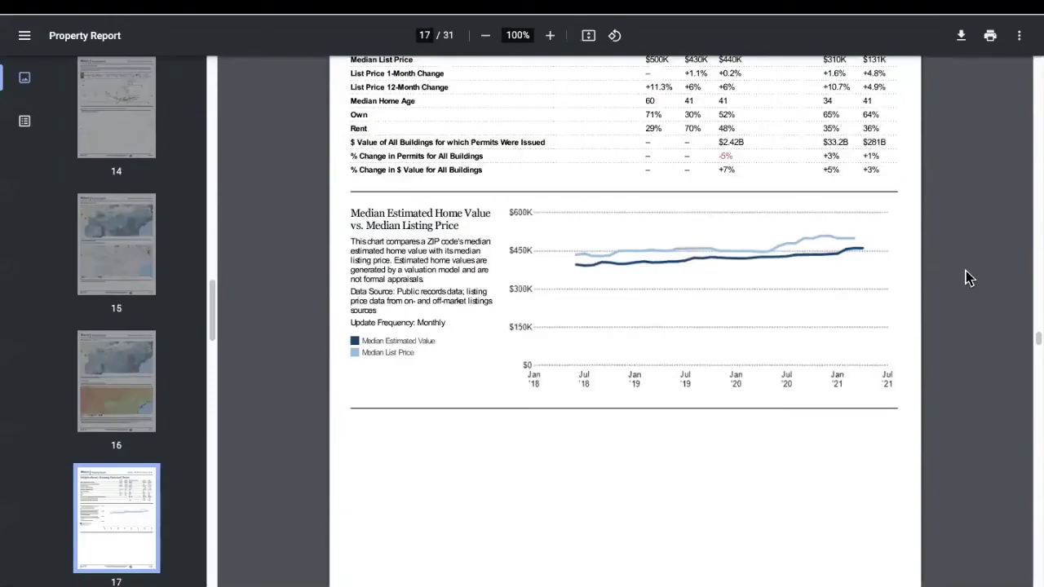
{"action": "scroll", "coordinate": [978, 244], "scroll_direction": "down", "scroll_amount": 20}
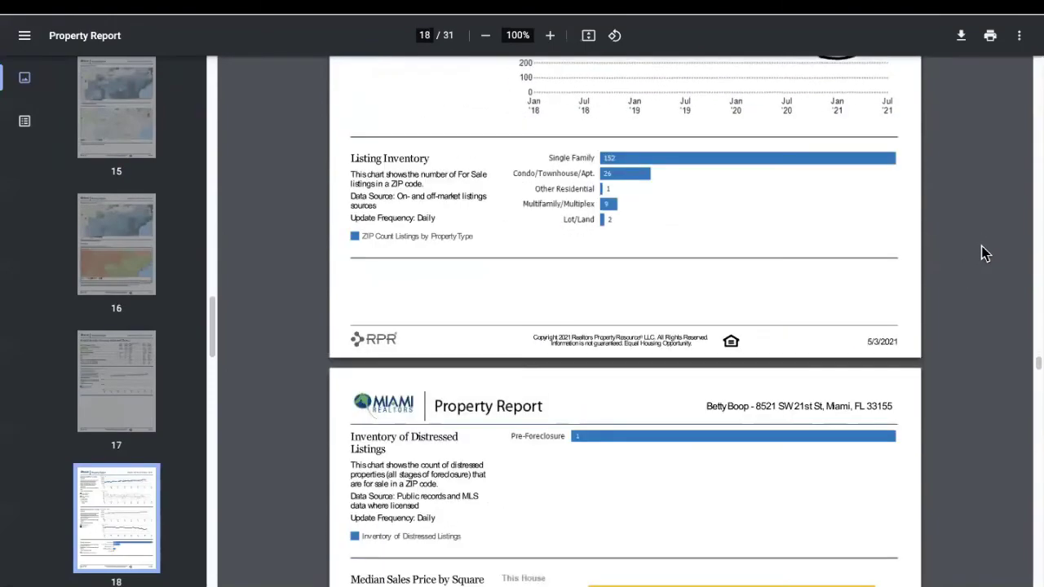
{"action": "scroll", "coordinate": [983, 249], "scroll_direction": "down", "scroll_amount": 20}
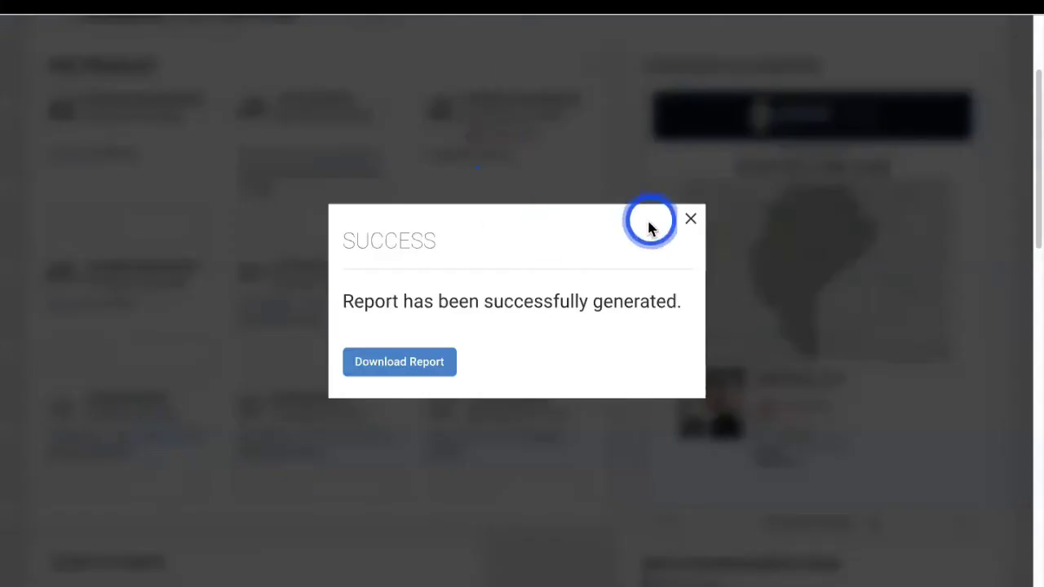
{"action": "left_click", "coordinate": [690, 219]}
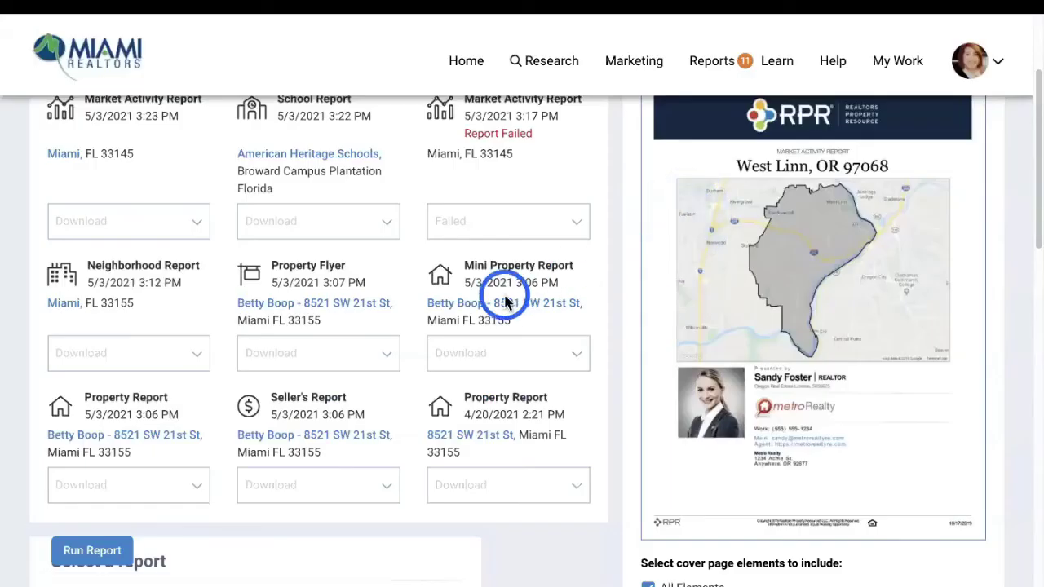
{"action": "left_click", "coordinate": [514, 305]}
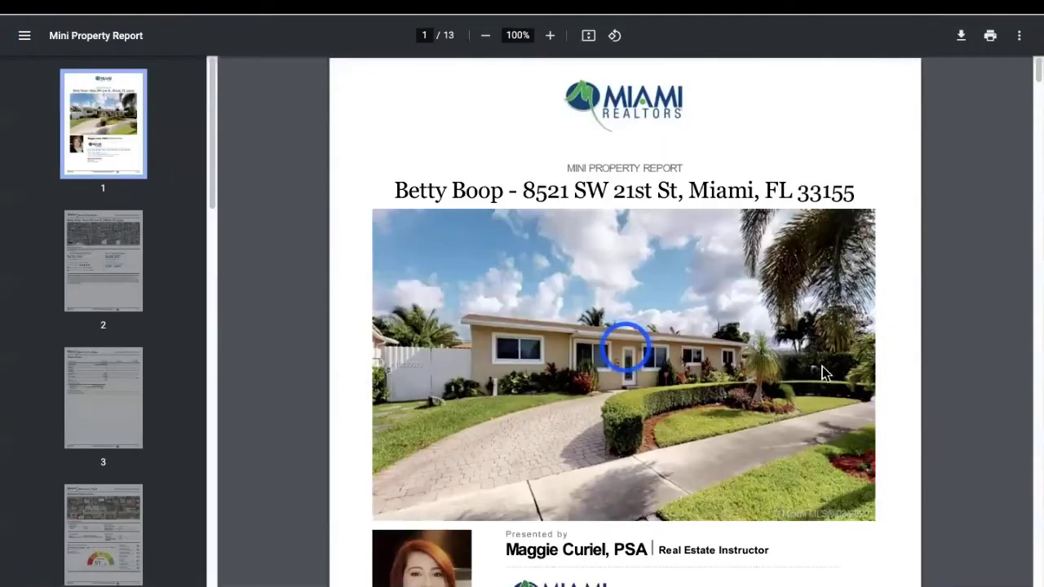
{"action": "scroll", "coordinate": [822, 366], "scroll_direction": "down", "scroll_amount": 15}
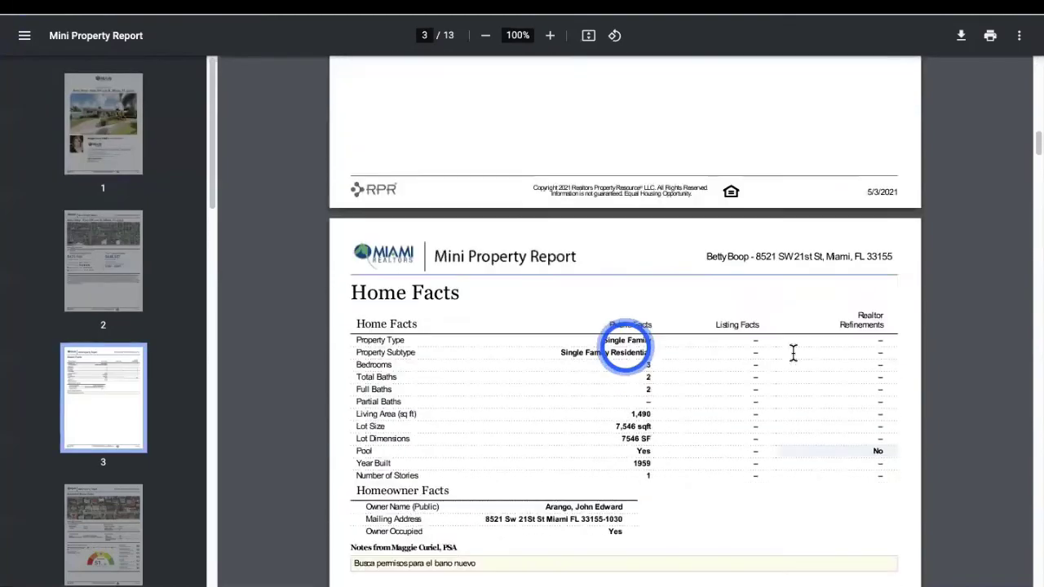
{"action": "scroll", "coordinate": [793, 352], "scroll_direction": "down", "scroll_amount": 12}
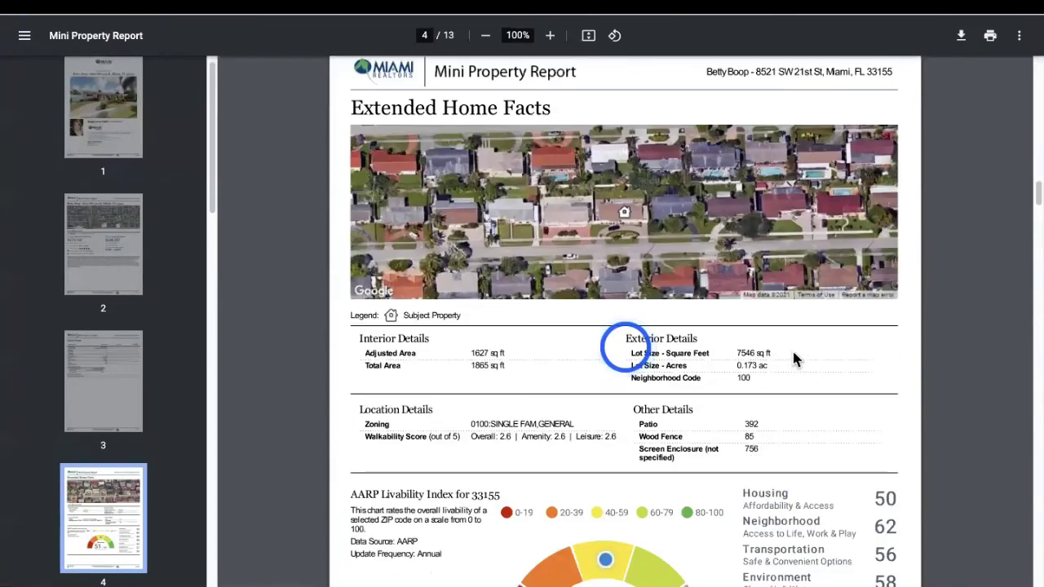
{"action": "scroll", "coordinate": [795, 359], "scroll_direction": "down", "scroll_amount": 6}
{"action": "scroll", "coordinate": [795, 357], "scroll_direction": "down", "scroll_amount": 20}
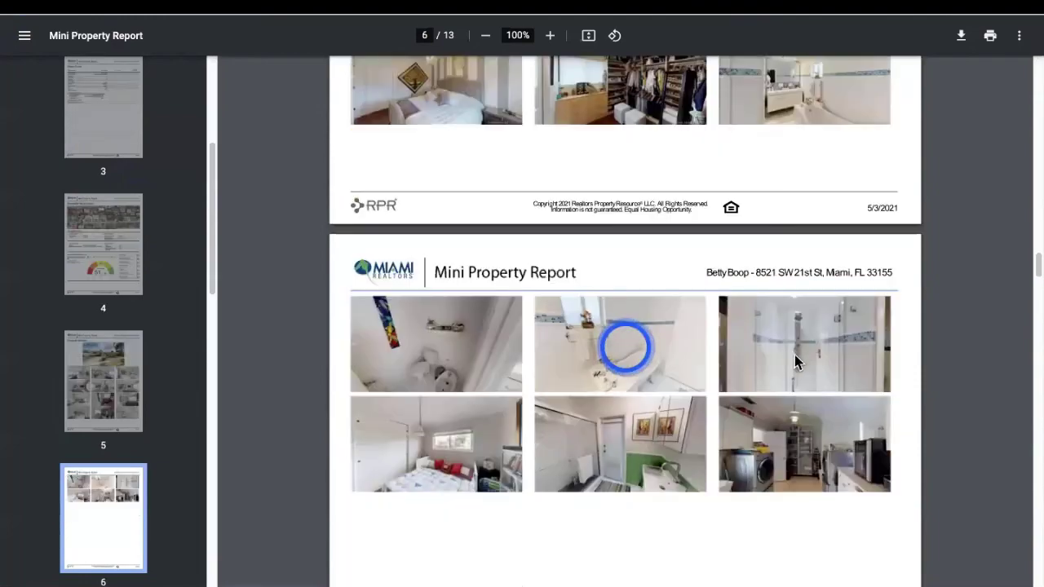
{"action": "scroll", "coordinate": [799, 346], "scroll_direction": "down", "scroll_amount": 1}
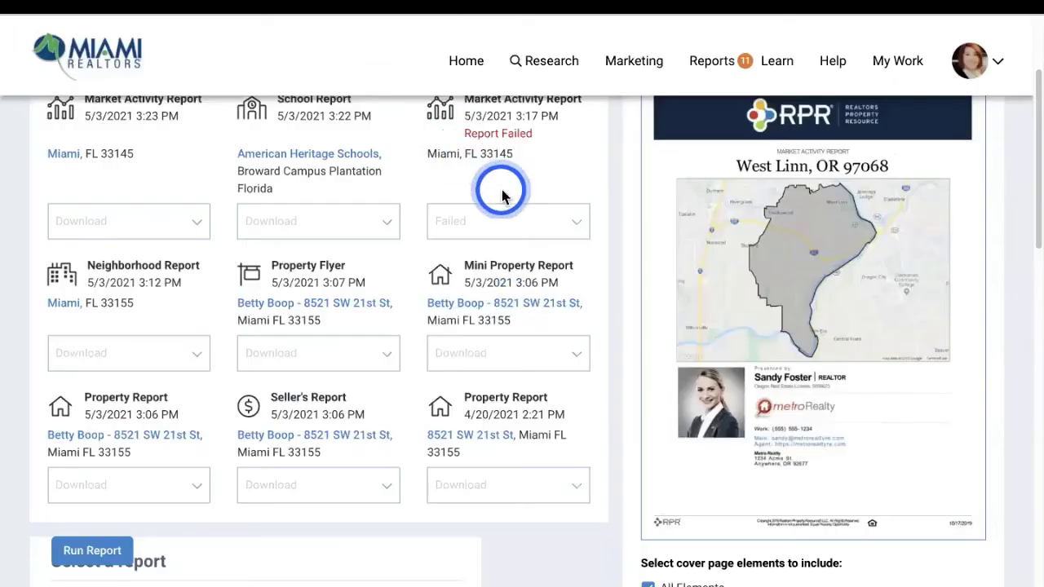
{"action": "left_click", "coordinate": [303, 310]}
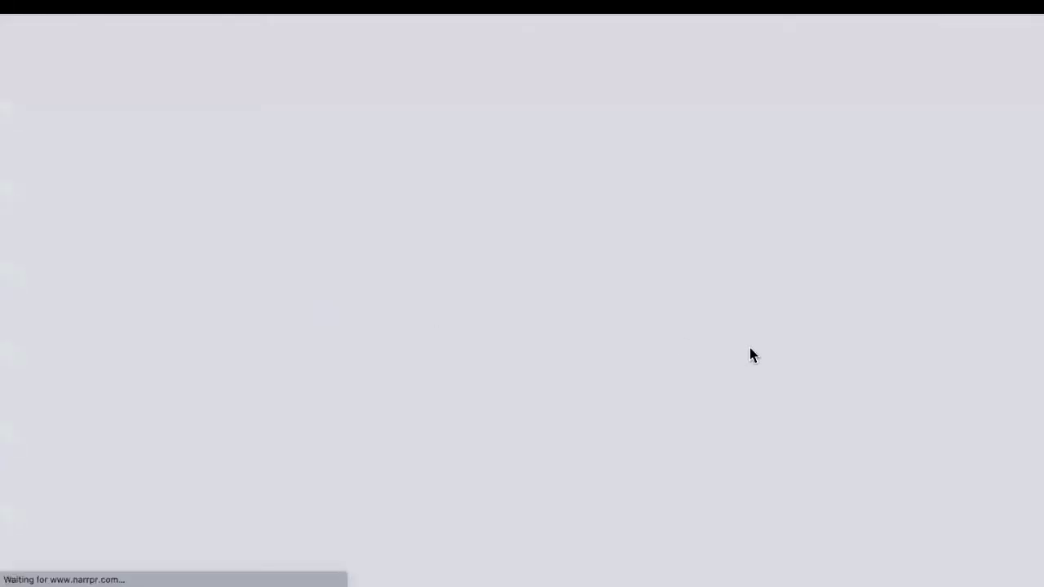
{"action": "left_click", "coordinate": [749, 349]}
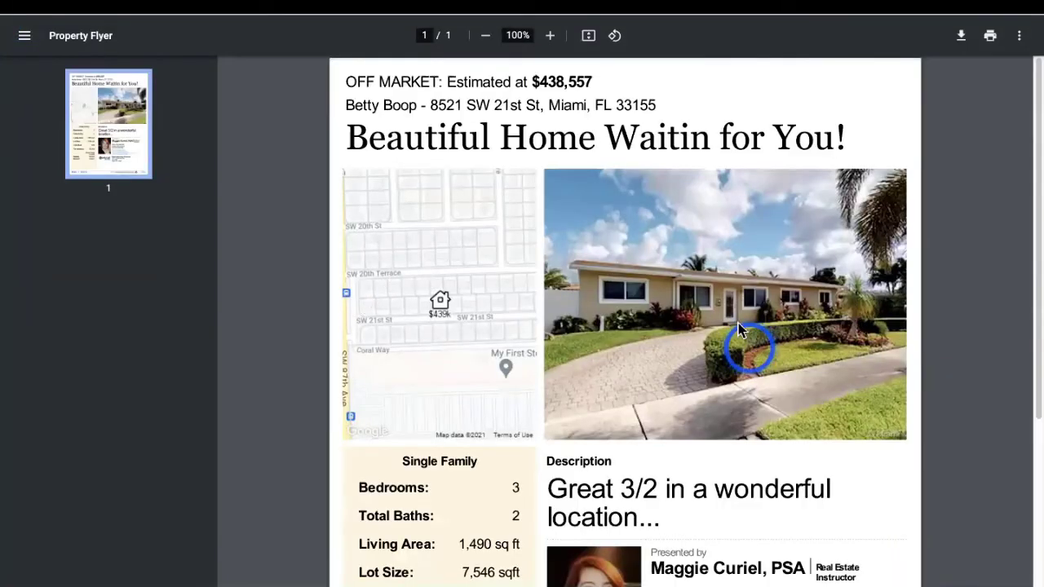
{"action": "scroll", "coordinate": [752, 341], "scroll_direction": "down", "scroll_amount": 3}
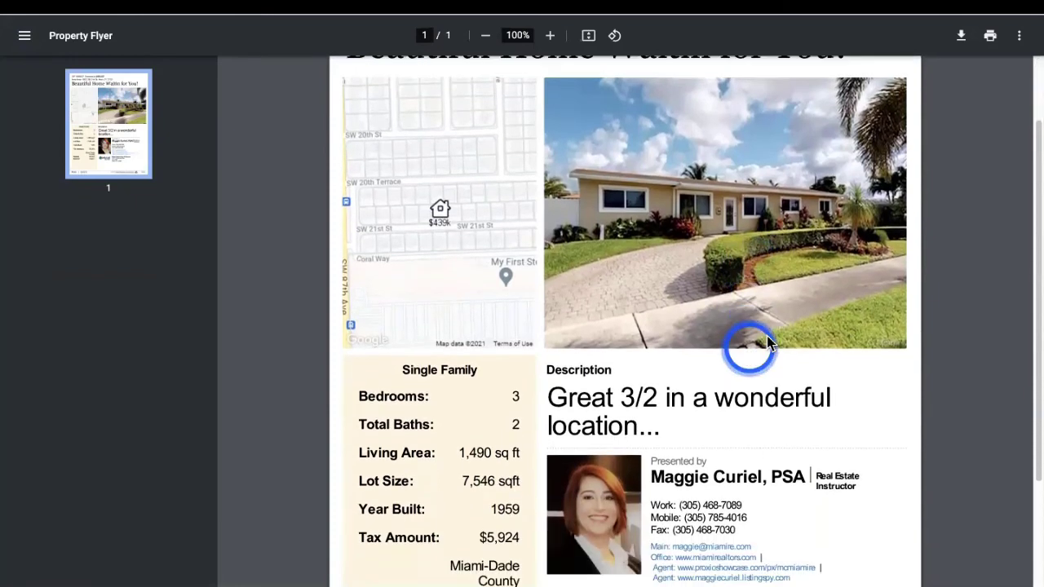
{"action": "scroll", "coordinate": [765, 341], "scroll_direction": "down", "scroll_amount": 2}
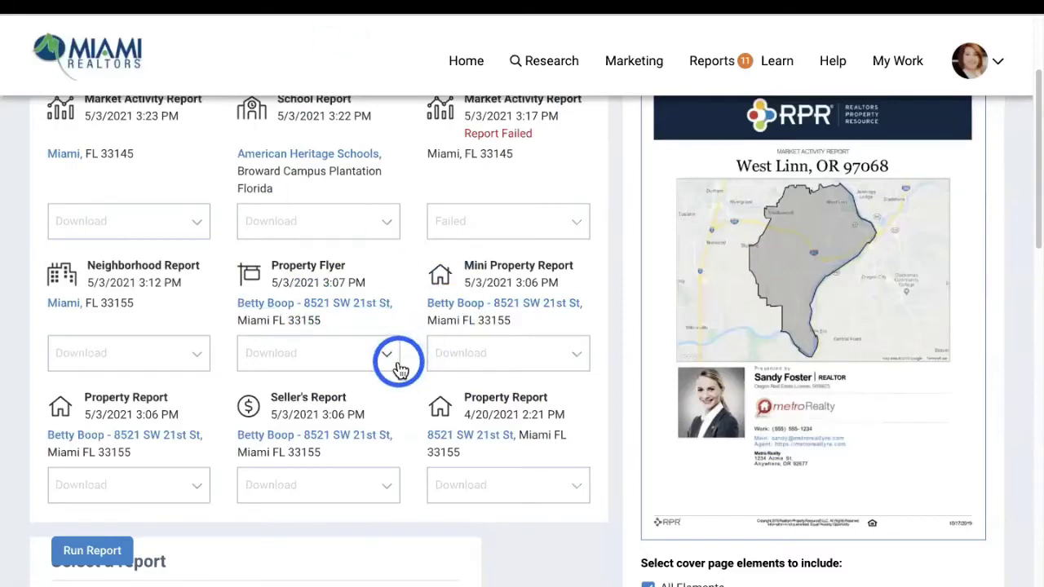
Check the Property Flyer's download options, then open the 78-page Seller's Report PDF
{"action": "left_click", "coordinate": [390, 362]}
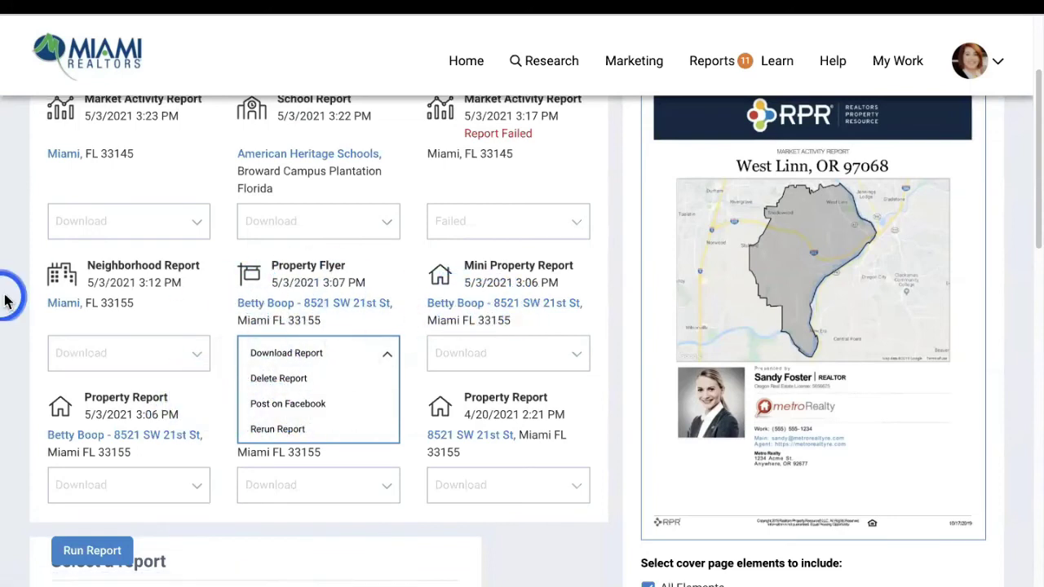
{"action": "scroll", "coordinate": [21, 304], "scroll_direction": "down", "scroll_amount": 1}
{"action": "scroll", "coordinate": [20, 304], "scroll_direction": "up", "scroll_amount": 1}
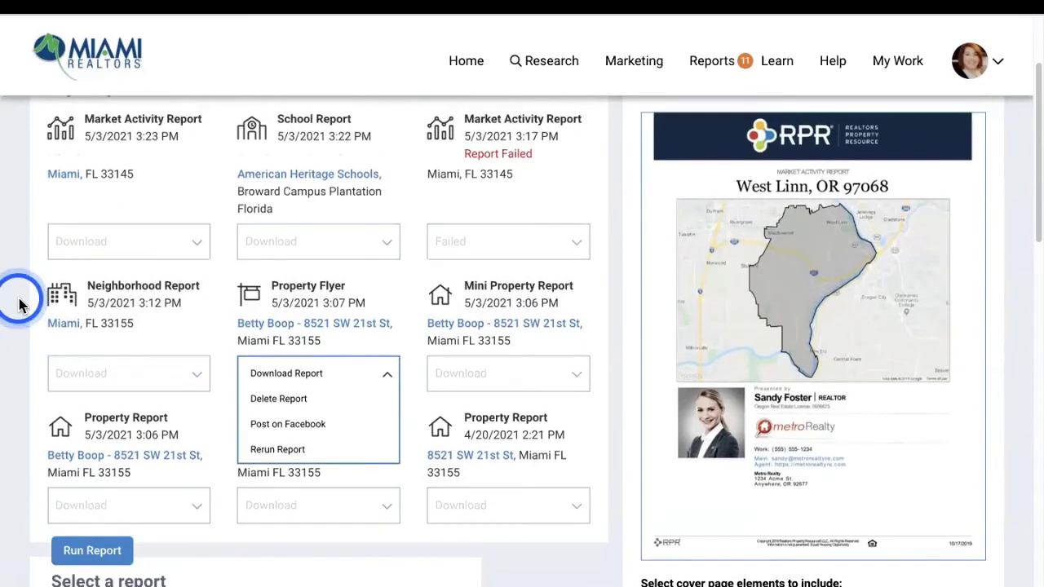
{"action": "left_click", "coordinate": [385, 375]}
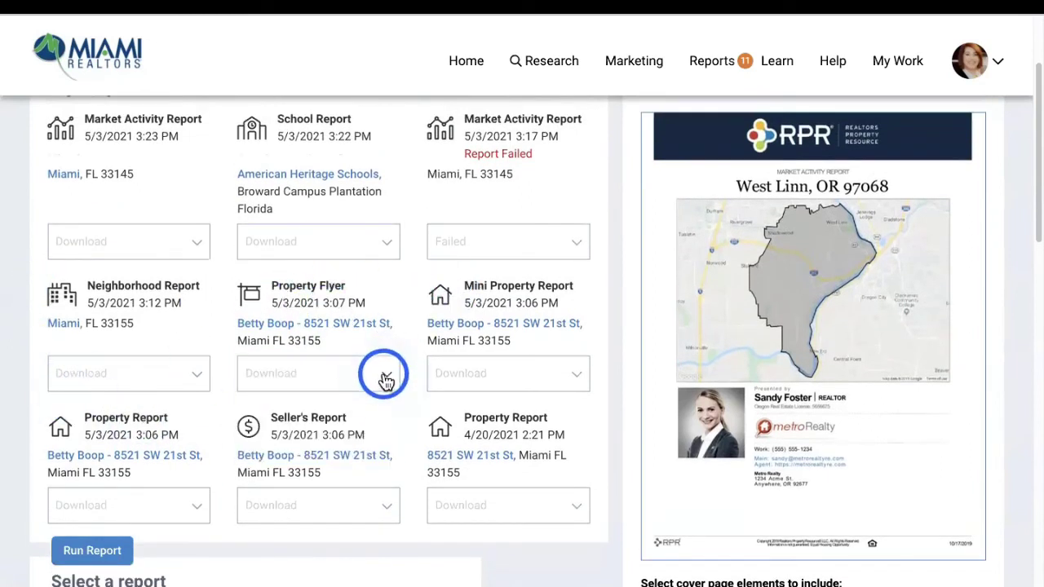
{"action": "left_click", "coordinate": [317, 455]}
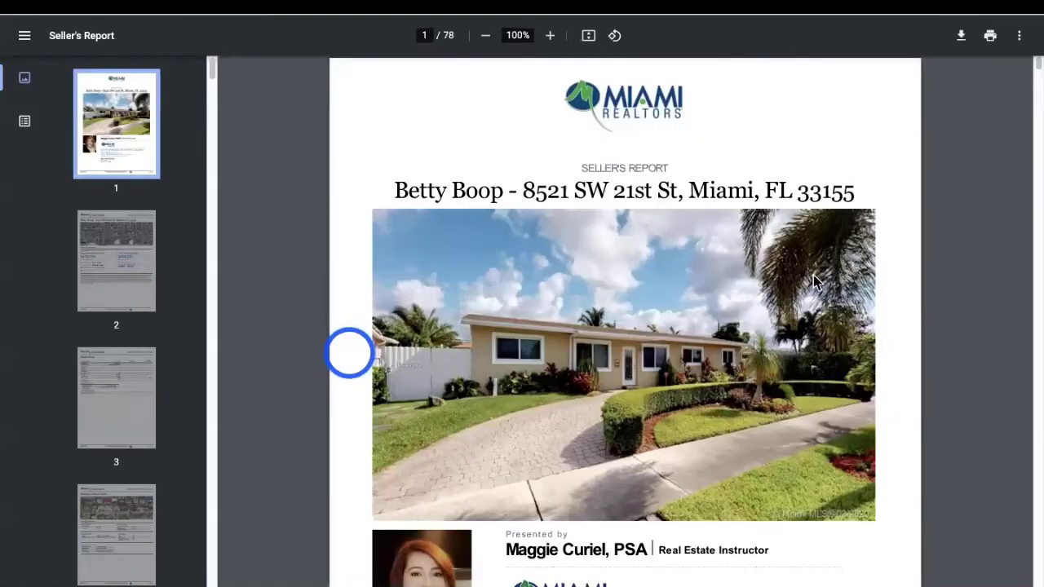
Scroll through the Seller's Report PDF to page 26
{"action": "scroll", "coordinate": [813, 281], "scroll_direction": "down", "scroll_amount": 15}
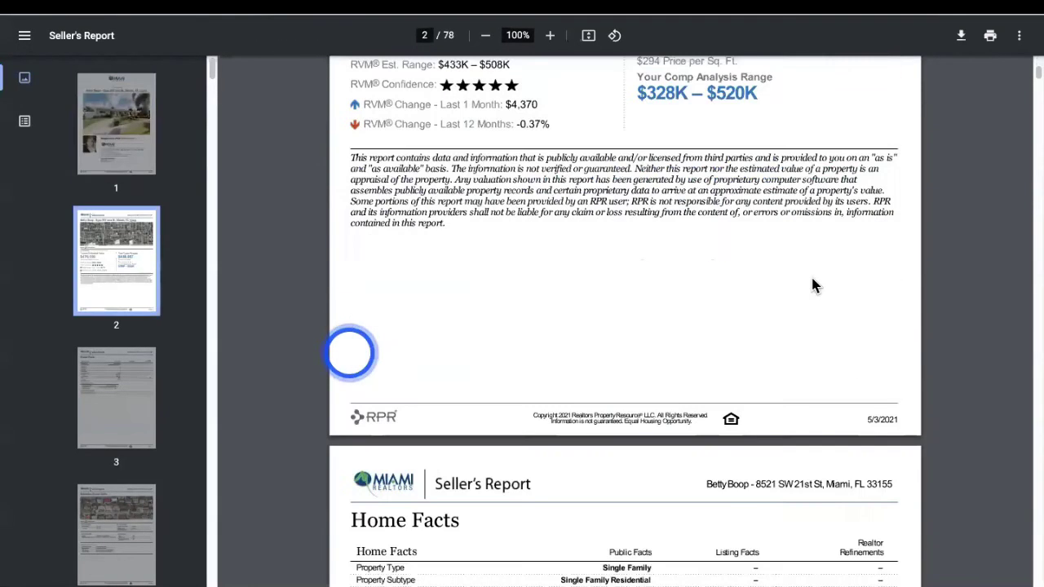
{"action": "scroll", "coordinate": [813, 284], "scroll_direction": "down", "scroll_amount": 20}
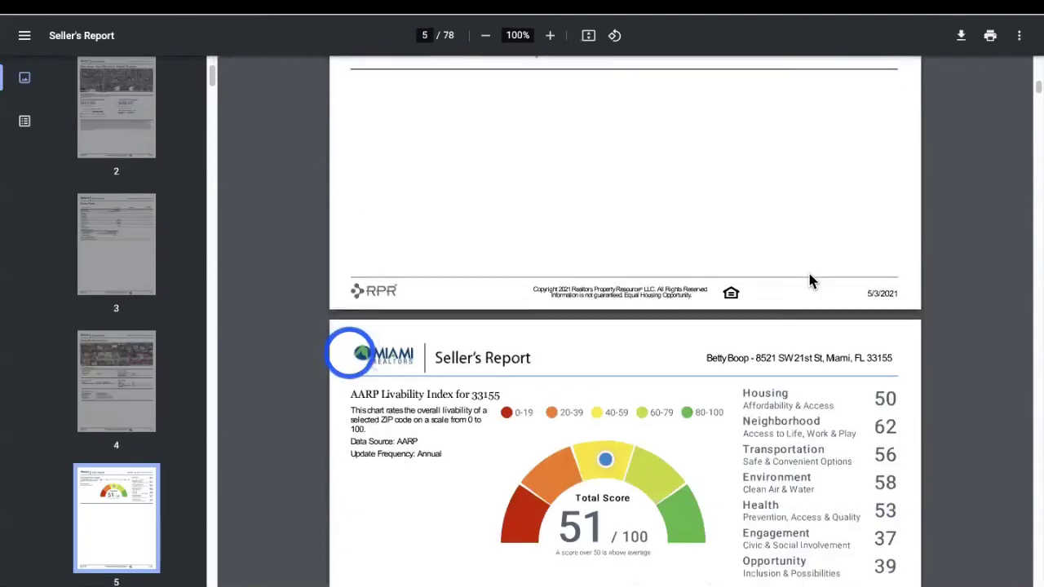
{"action": "scroll", "coordinate": [809, 281], "scroll_direction": "down", "scroll_amount": 10}
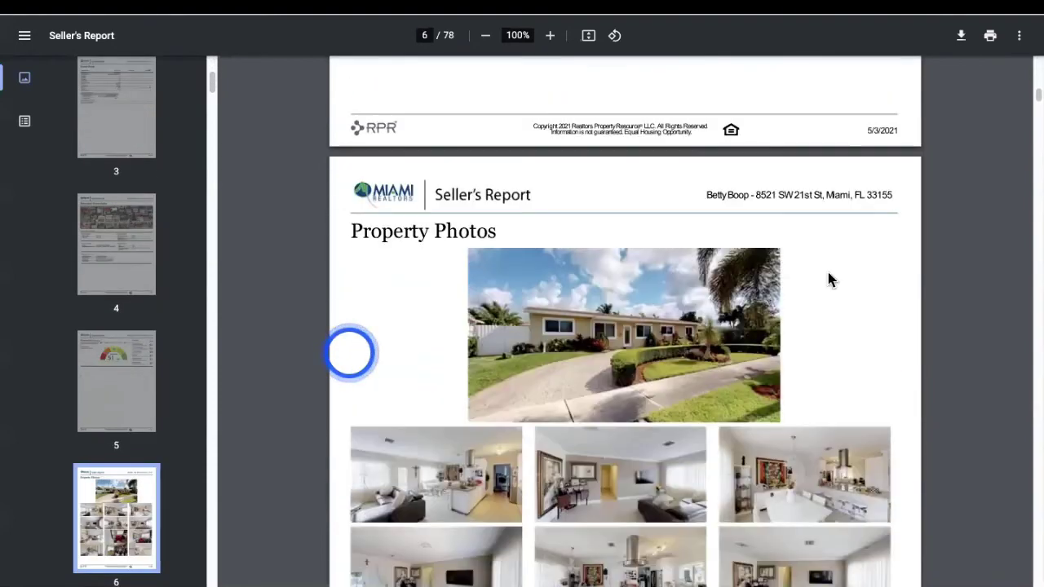
{"action": "scroll", "coordinate": [829, 280], "scroll_direction": "down", "scroll_amount": 10}
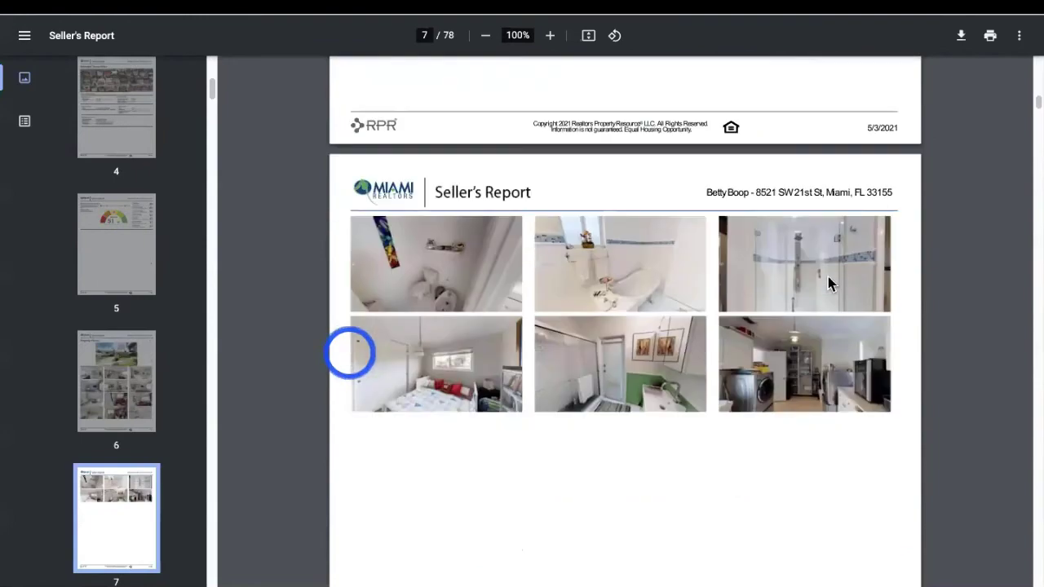
{"action": "scroll", "coordinate": [828, 276], "scroll_direction": "down", "scroll_amount": 10}
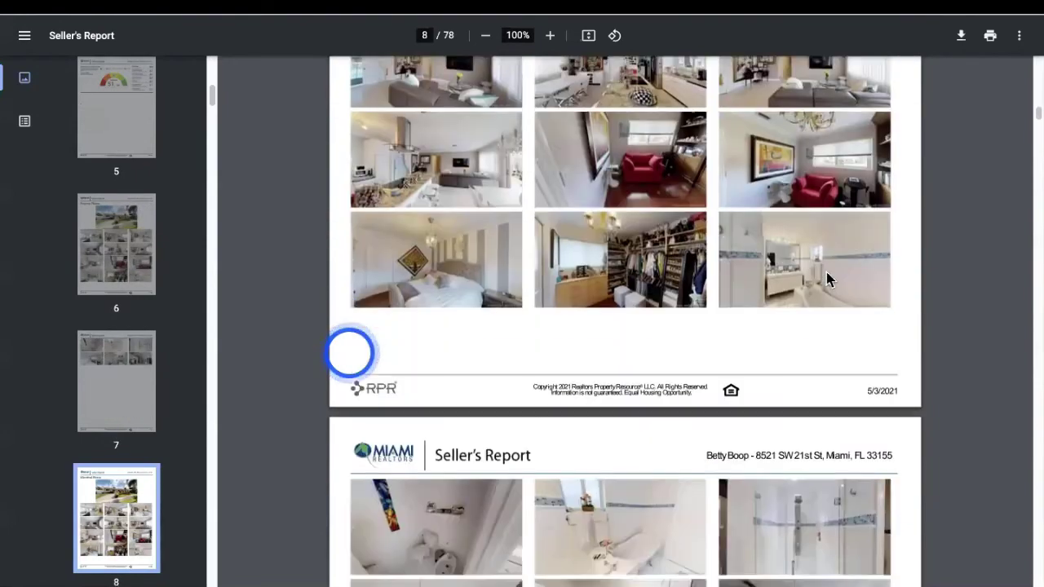
{"action": "scroll", "coordinate": [826, 280], "scroll_direction": "down", "scroll_amount": 10}
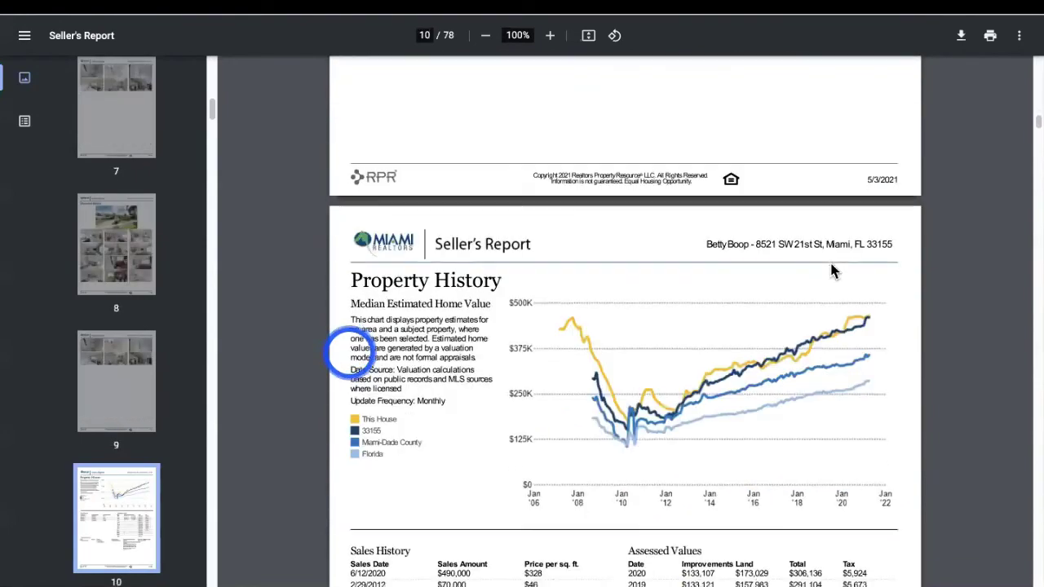
{"action": "scroll", "coordinate": [832, 269], "scroll_direction": "down", "scroll_amount": 6}
{"action": "scroll", "coordinate": [844, 349], "scroll_direction": "down", "scroll_amount": 15}
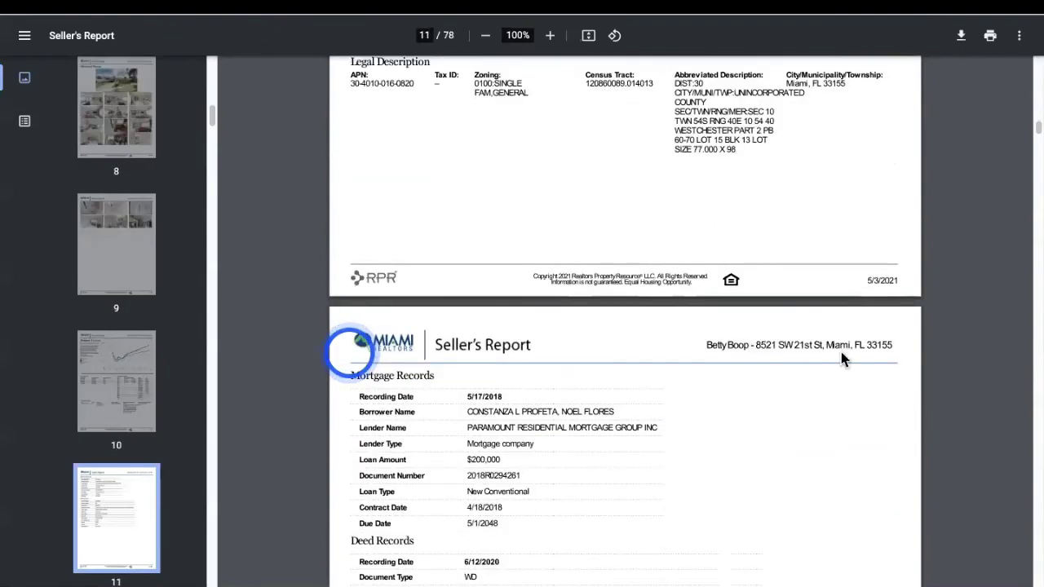
{"action": "scroll", "coordinate": [844, 351], "scroll_direction": "down", "scroll_amount": 15}
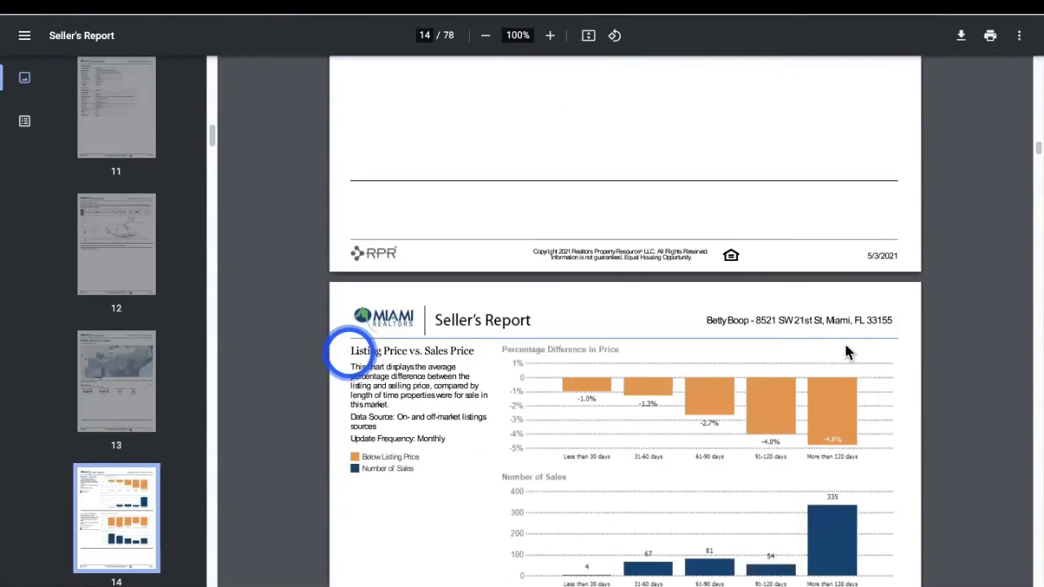
{"action": "scroll", "coordinate": [849, 338], "scroll_direction": "down", "scroll_amount": 10}
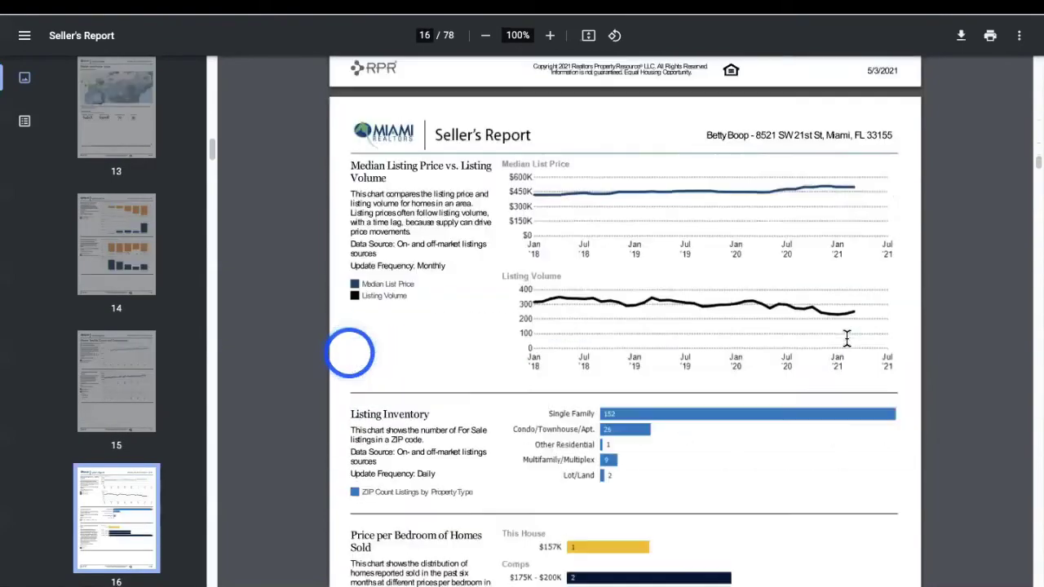
{"action": "scroll", "coordinate": [846, 341], "scroll_direction": "down", "scroll_amount": 10}
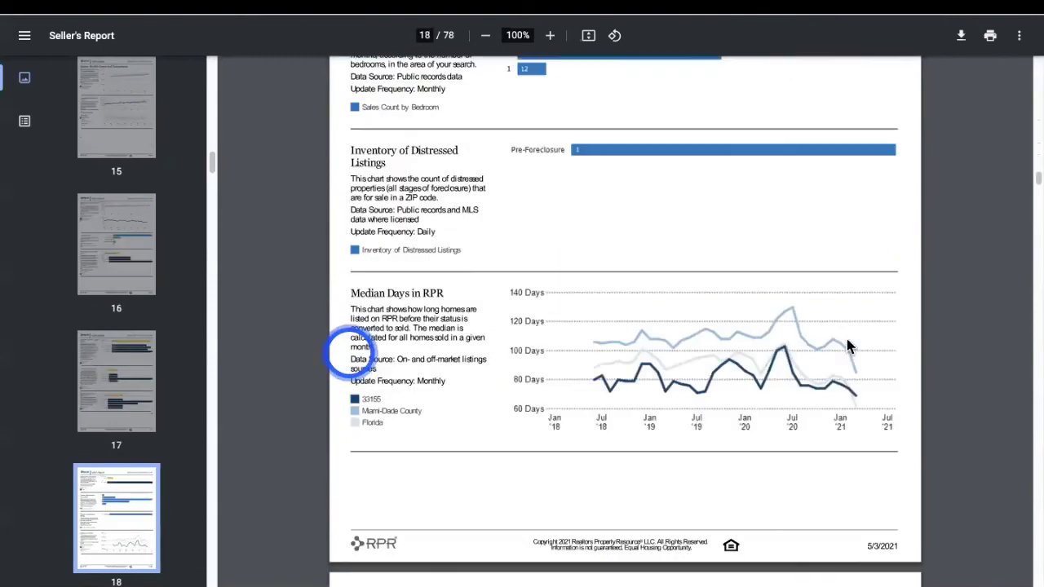
{"action": "scroll", "coordinate": [854, 356], "scroll_direction": "down", "scroll_amount": 12}
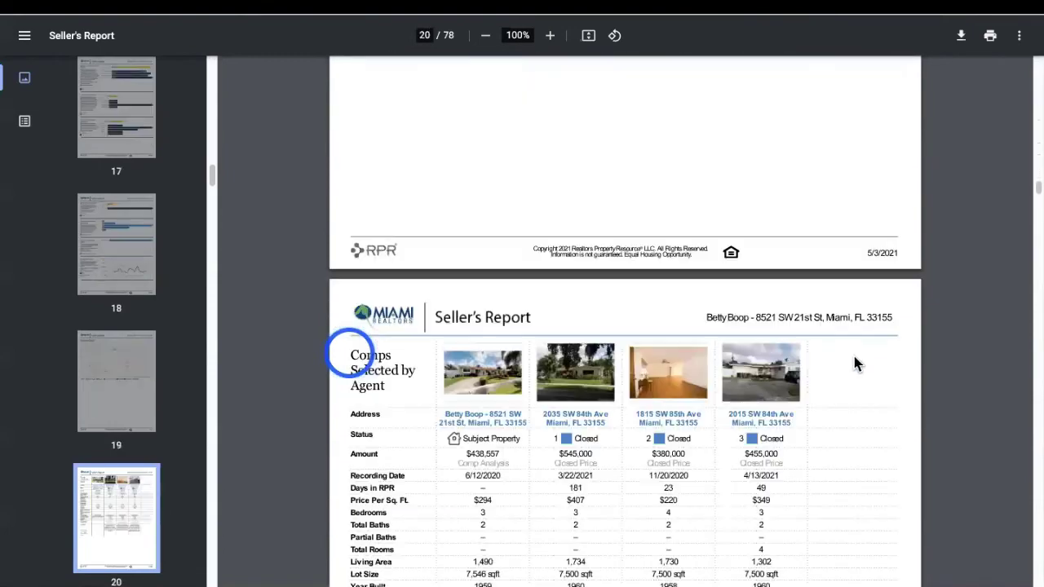
{"action": "scroll", "coordinate": [863, 361], "scroll_direction": "down", "scroll_amount": 12}
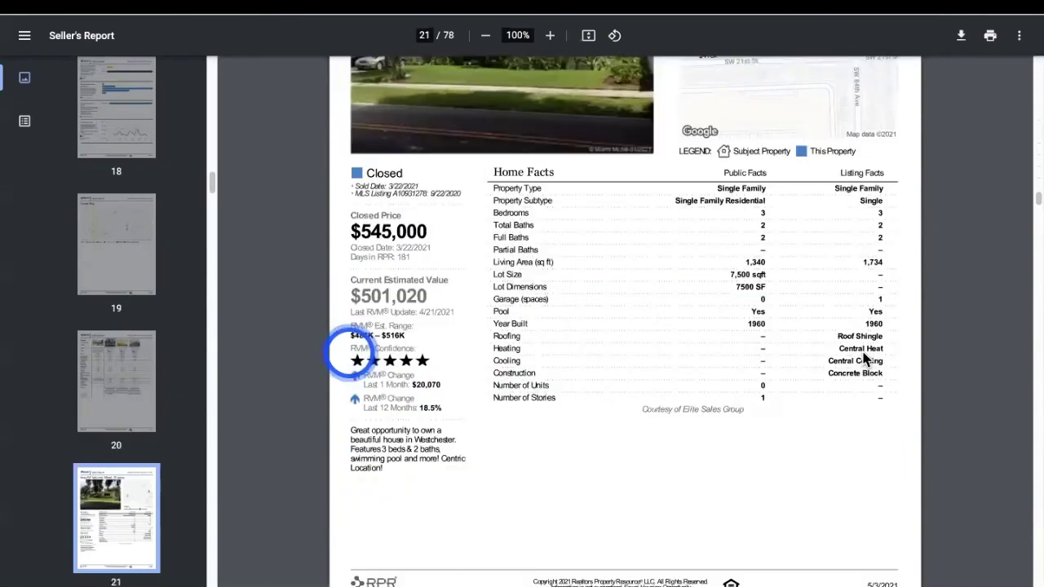
{"action": "scroll", "coordinate": [864, 359], "scroll_direction": "down", "scroll_amount": 12}
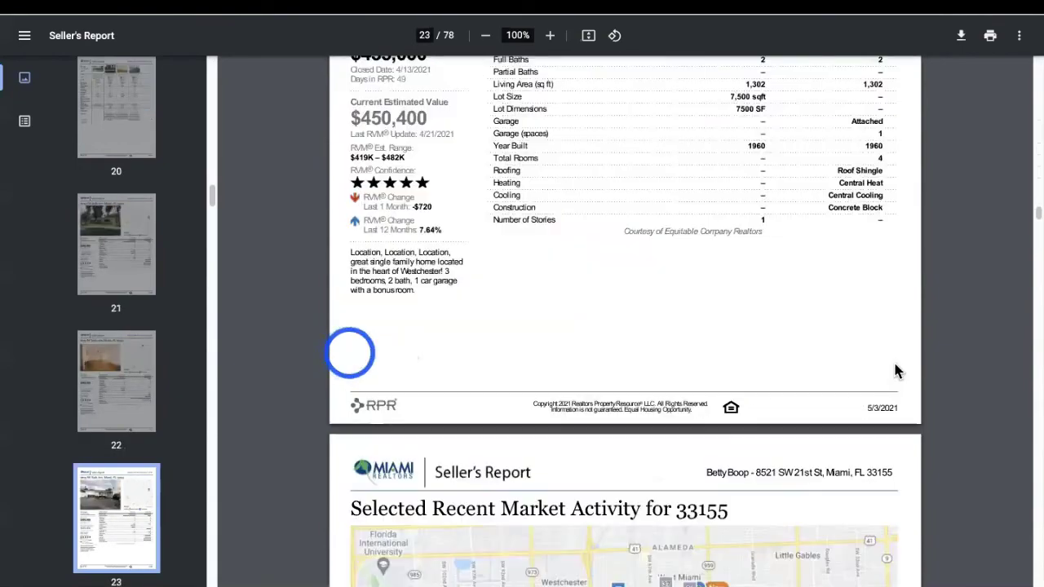
{"action": "scroll", "coordinate": [891, 371], "scroll_direction": "down", "scroll_amount": 6}
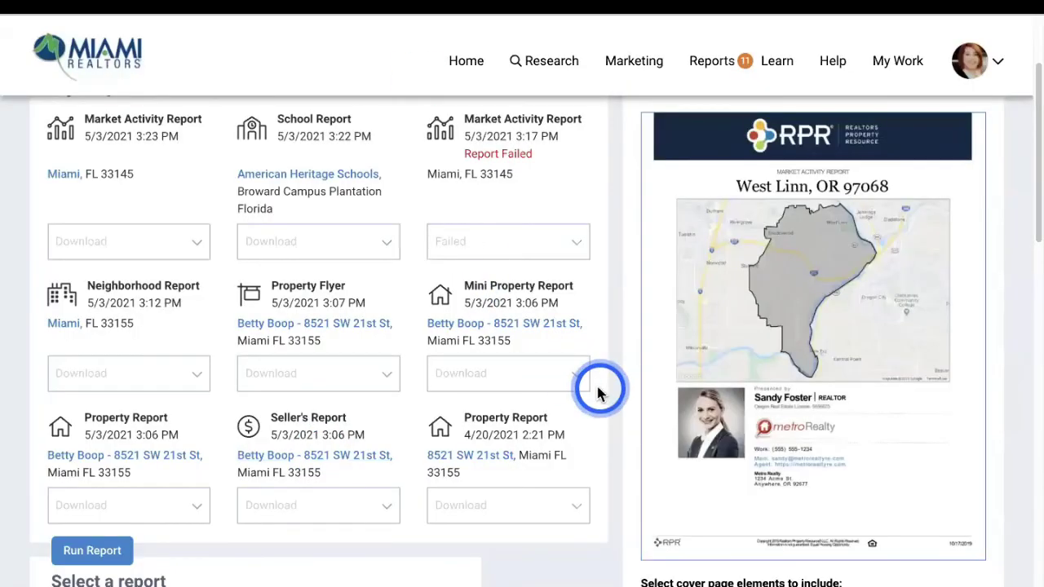
{"action": "scroll", "coordinate": [371, 281], "scroll_direction": "up", "scroll_amount": 3}
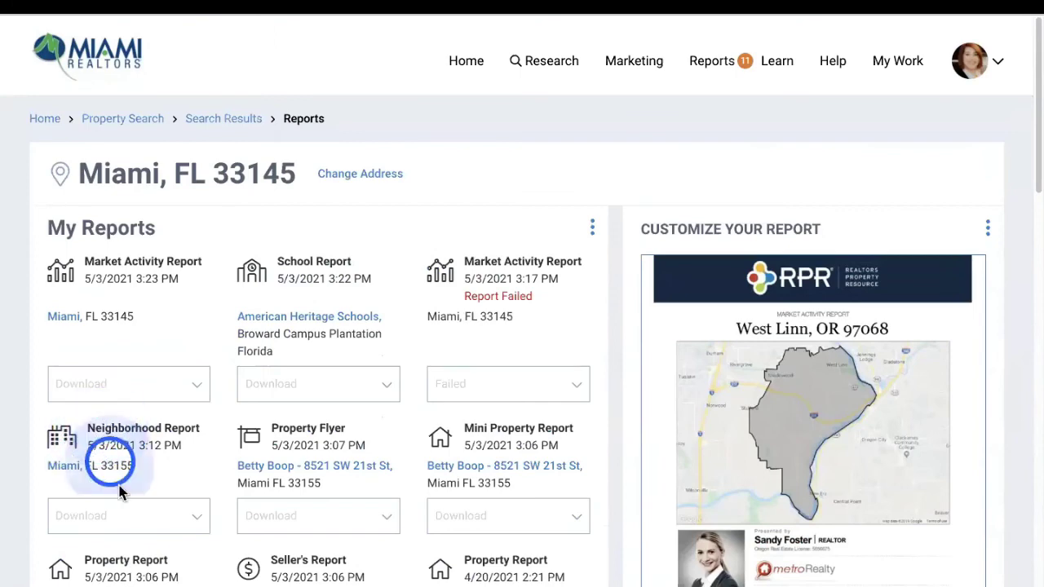
{"action": "left_click", "coordinate": [143, 516]}
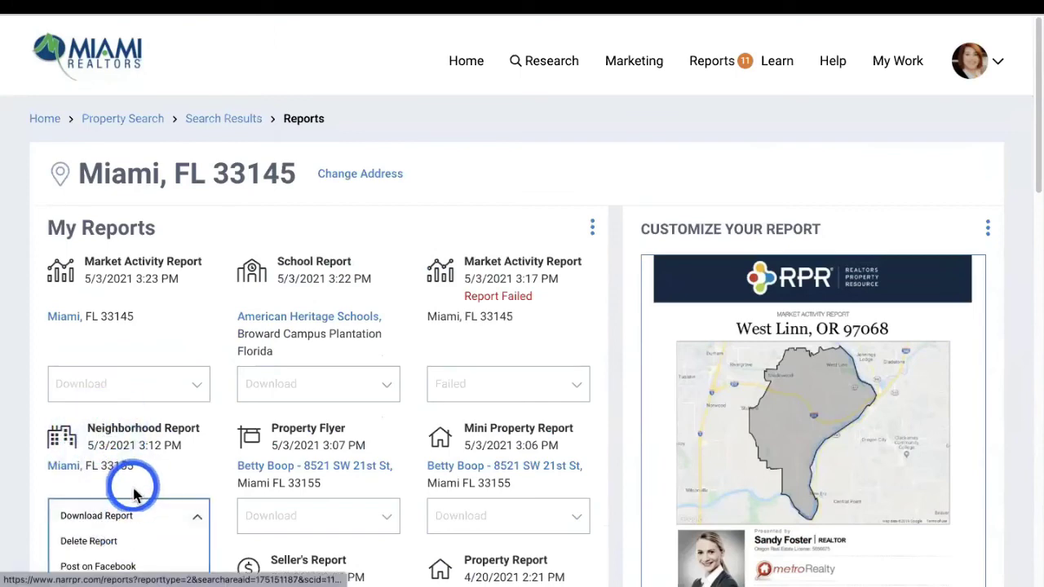
{"action": "scroll", "coordinate": [155, 473], "scroll_direction": "down", "scroll_amount": 2}
{"action": "left_click", "coordinate": [114, 328]}
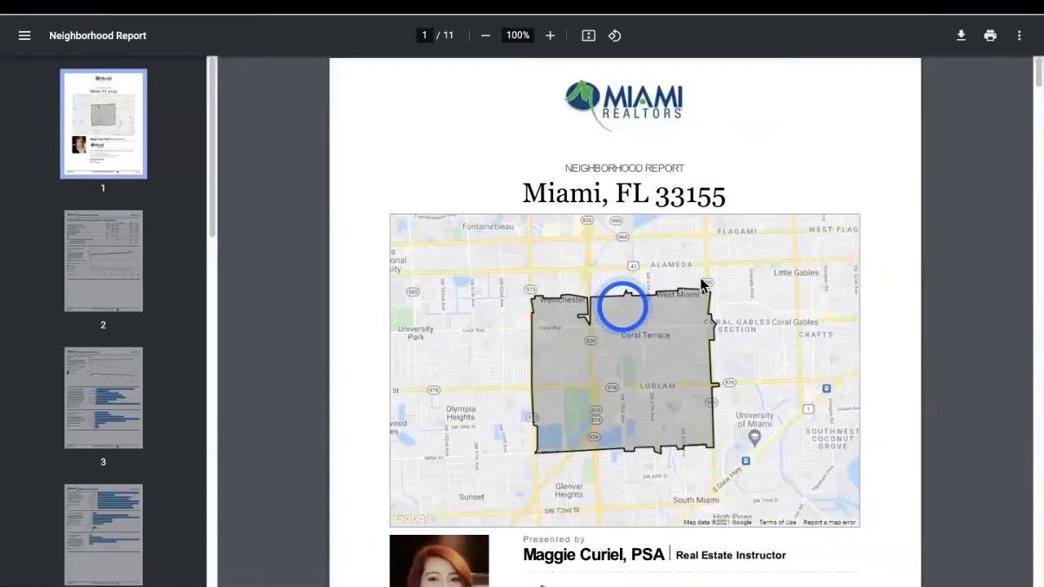
{"action": "scroll", "coordinate": [754, 292], "scroll_direction": "down", "scroll_amount": 9}
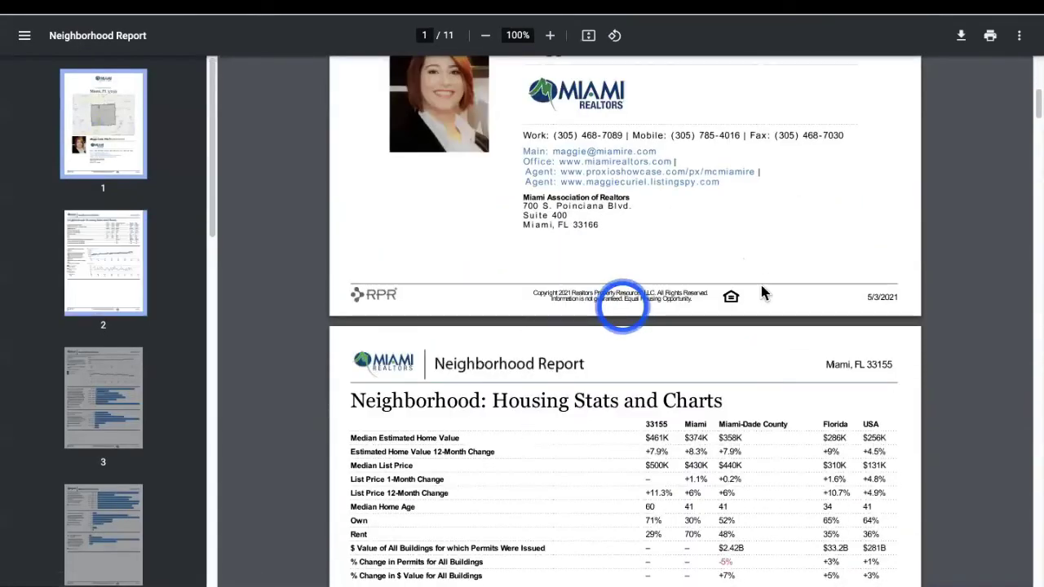
{"action": "scroll", "coordinate": [762, 286], "scroll_direction": "down", "scroll_amount": 10}
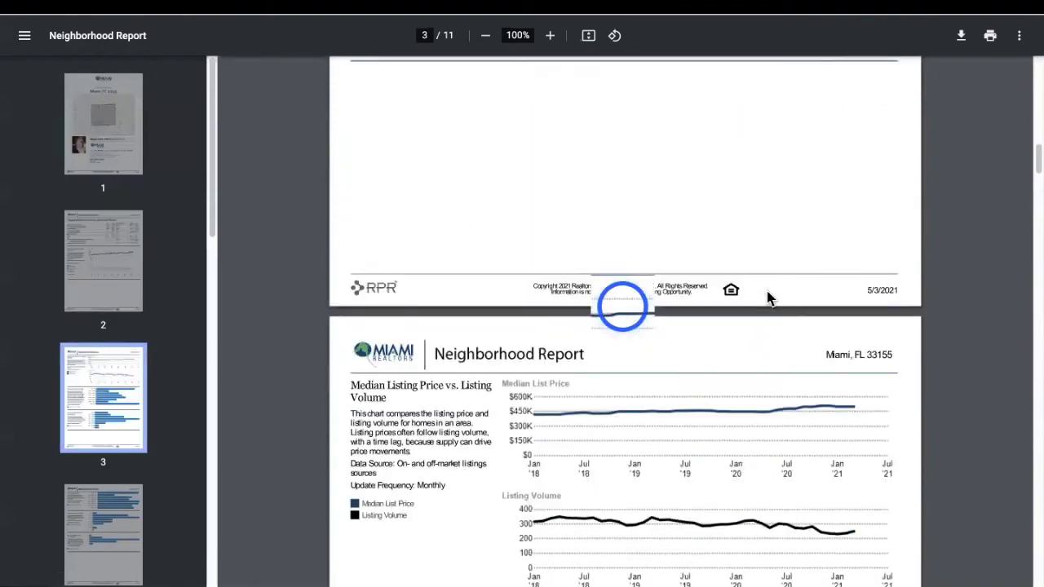
{"action": "scroll", "coordinate": [767, 297], "scroll_direction": "down", "scroll_amount": 15}
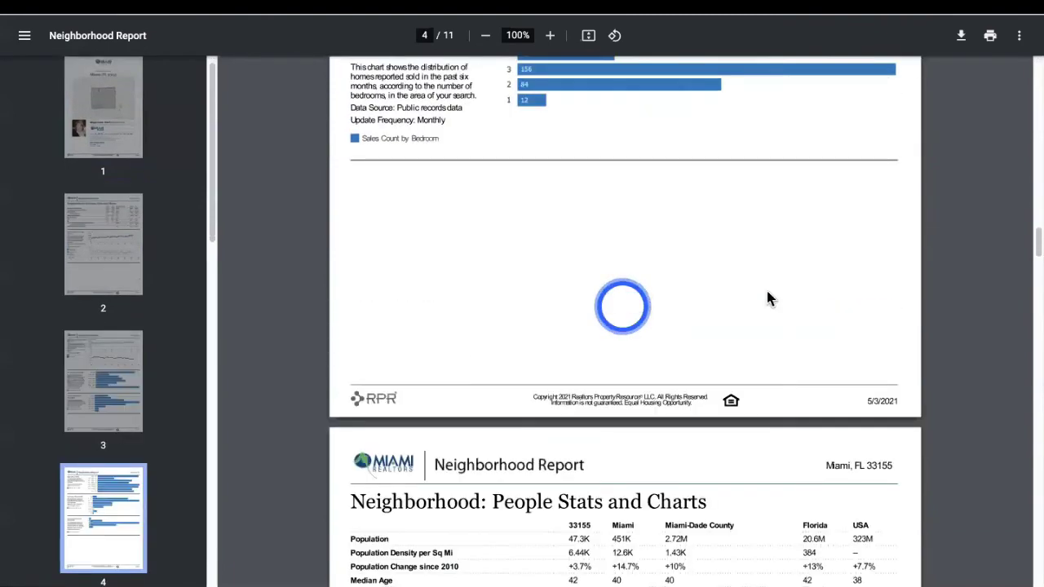
{"action": "scroll", "coordinate": [766, 298], "scroll_direction": "down", "scroll_amount": 11}
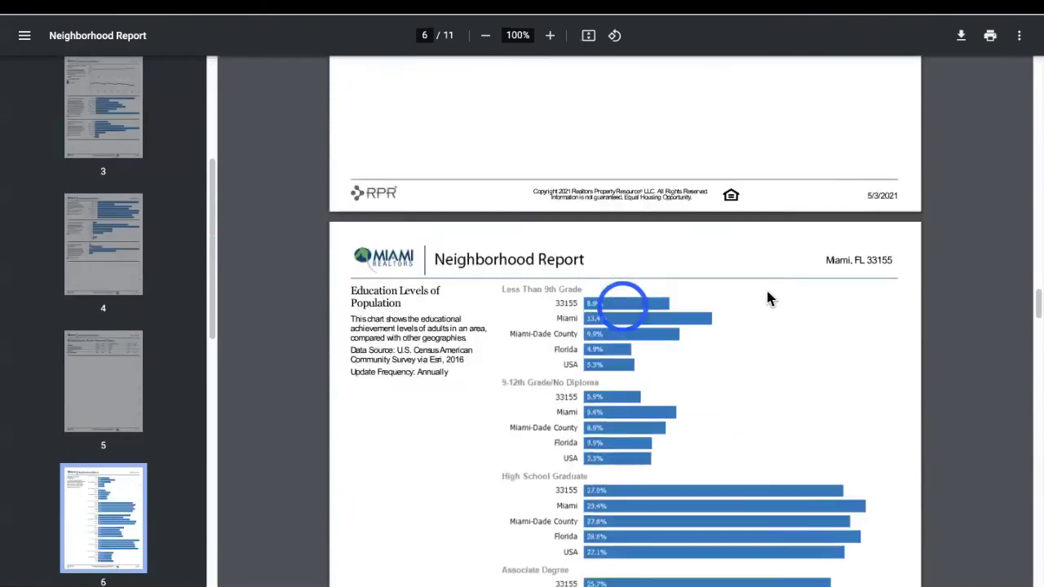
{"action": "scroll", "coordinate": [767, 299], "scroll_direction": "down", "scroll_amount": 12}
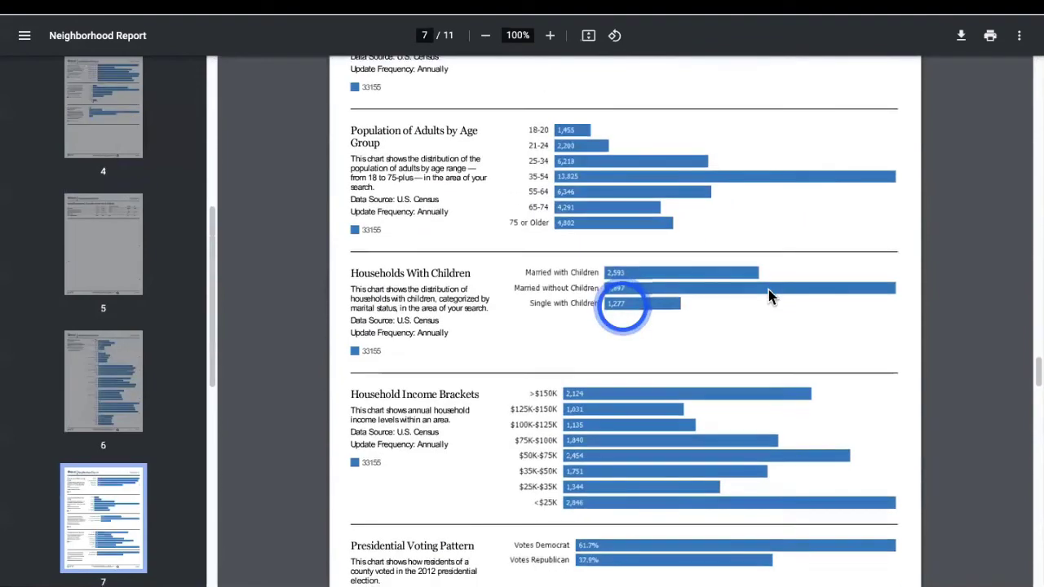
{"action": "scroll", "coordinate": [768, 294], "scroll_direction": "down", "scroll_amount": 20}
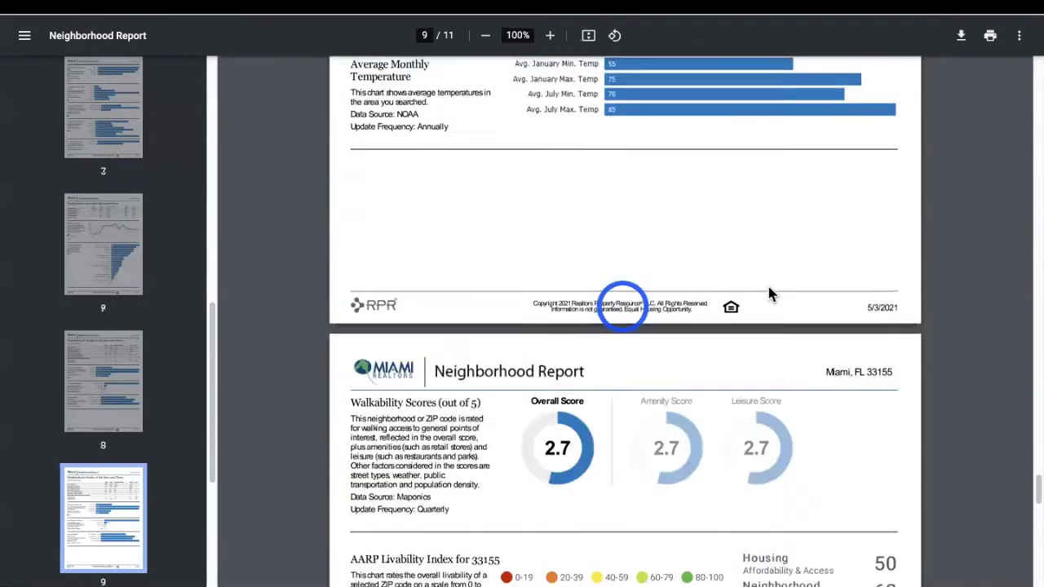
{"action": "scroll", "coordinate": [768, 283], "scroll_direction": "down", "scroll_amount": 7}
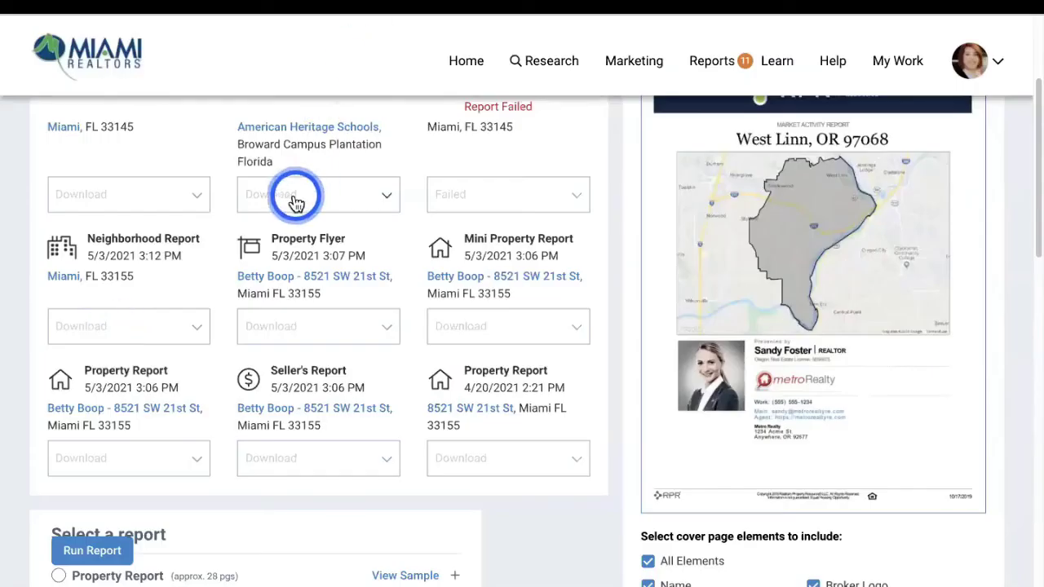
{"action": "scroll", "coordinate": [263, 198], "scroll_direction": "down", "scroll_amount": 1}
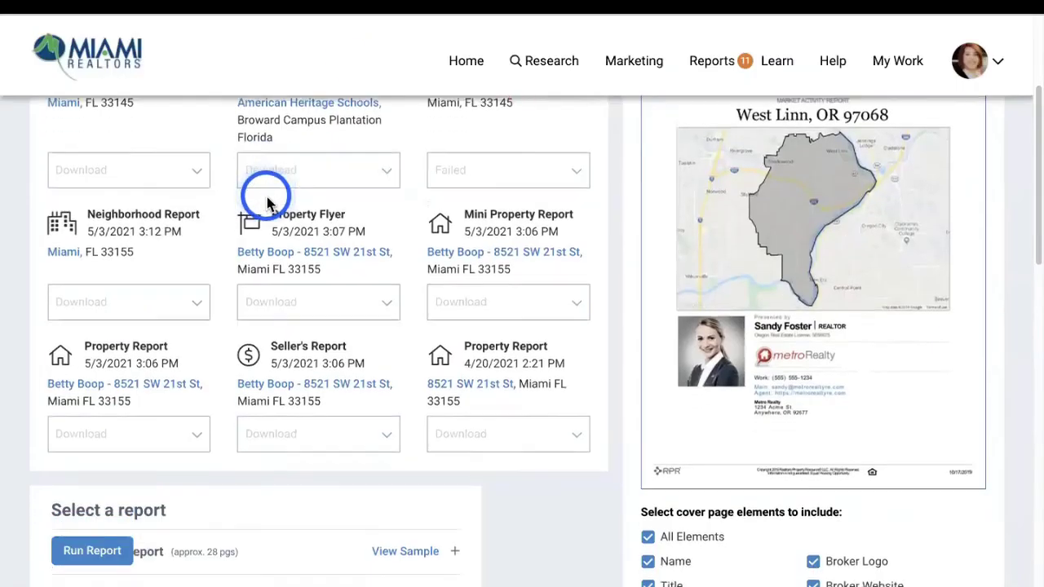
{"action": "scroll", "coordinate": [272, 193], "scroll_direction": "up", "scroll_amount": 5}
{"action": "left_click", "coordinate": [112, 373]}
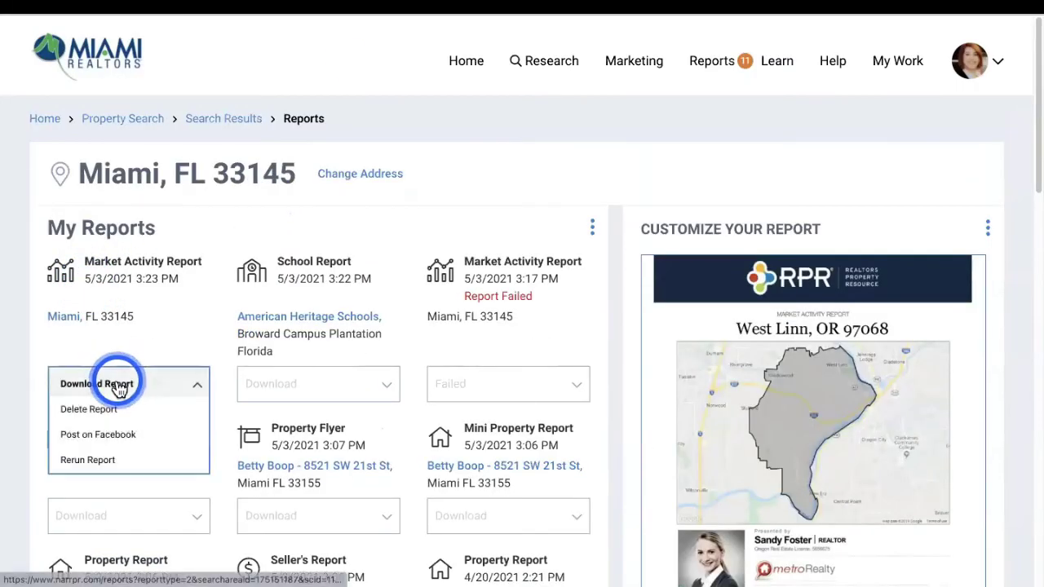
{"action": "left_click", "coordinate": [127, 391]}
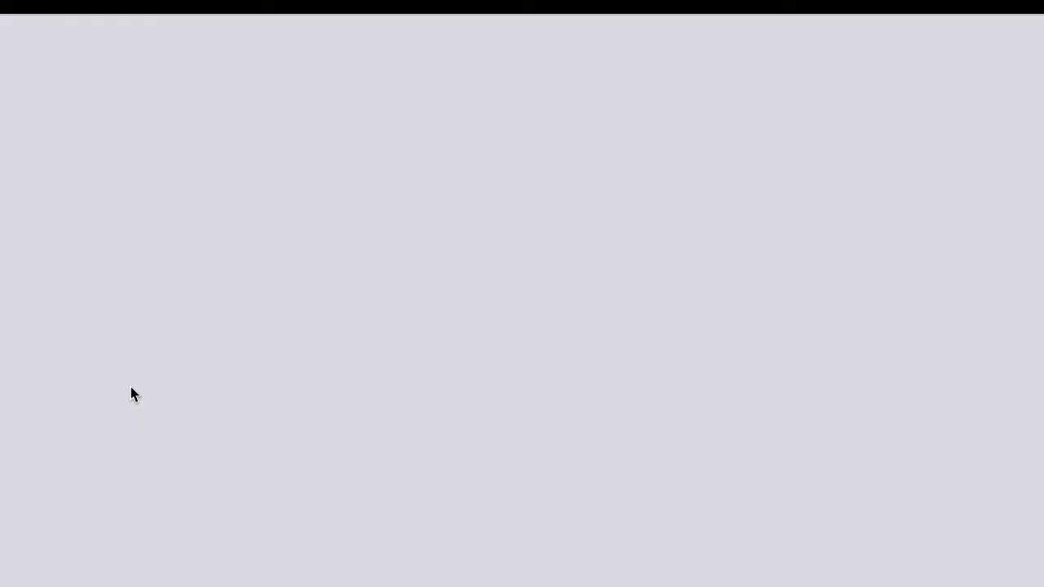
{"action": "scroll", "coordinate": [660, 341], "scroll_direction": "down", "scroll_amount": 15}
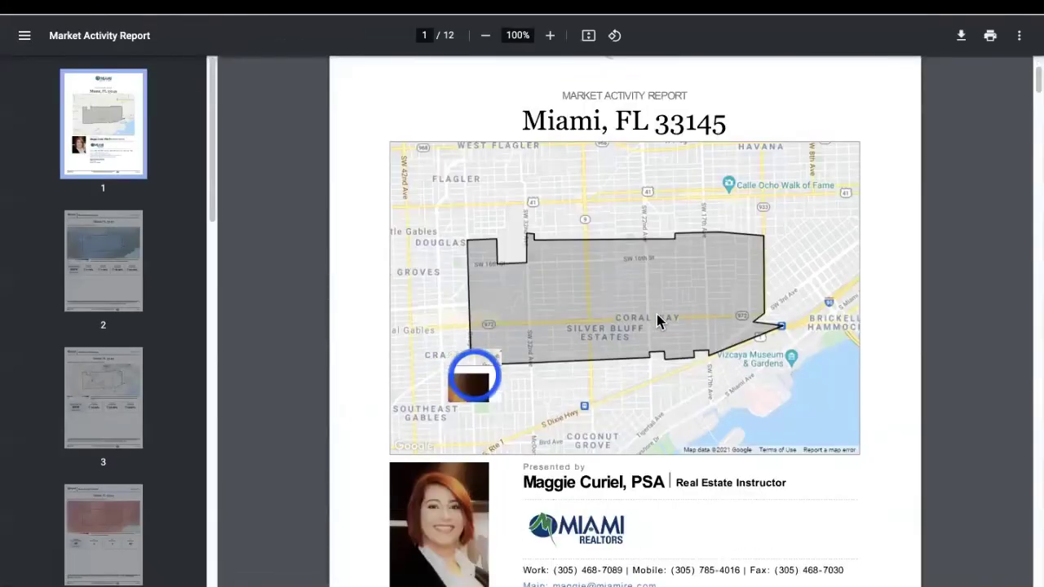
{"action": "scroll", "coordinate": [720, 369], "scroll_direction": "down", "scroll_amount": 12}
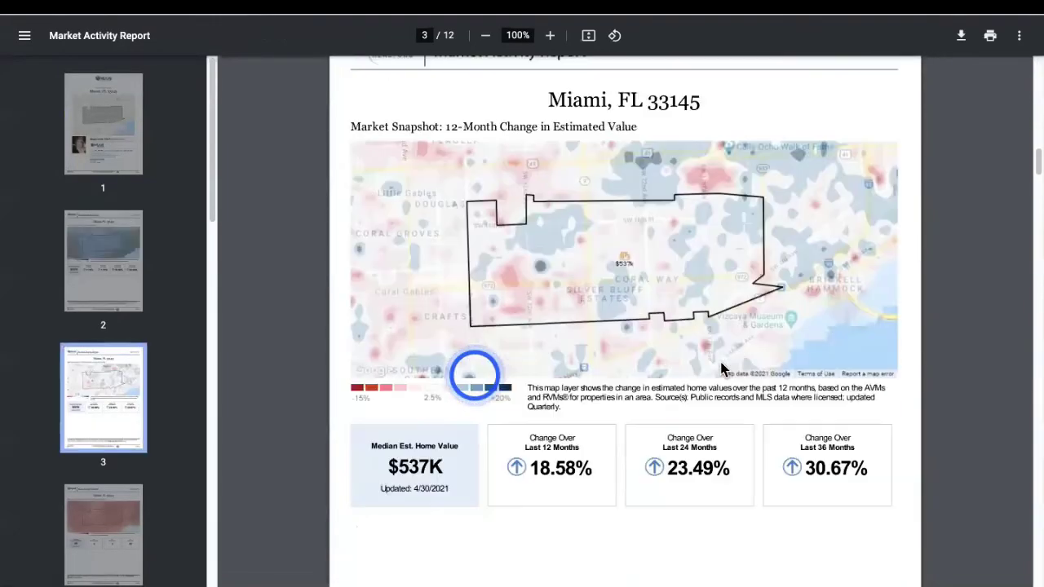
{"action": "scroll", "coordinate": [733, 366], "scroll_direction": "down", "scroll_amount": 12}
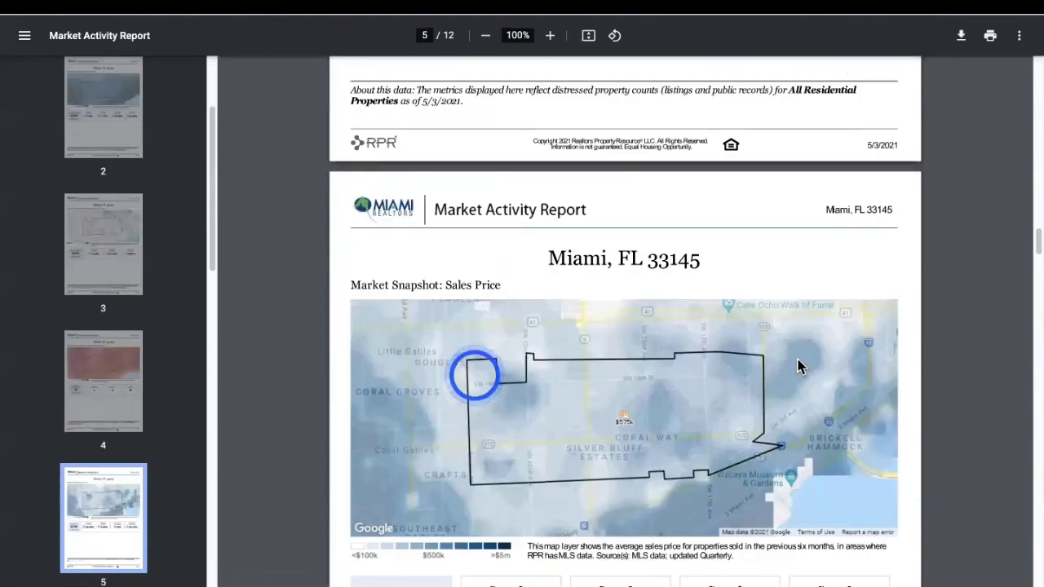
{"action": "scroll", "coordinate": [799, 367], "scroll_direction": "down", "scroll_amount": 12}
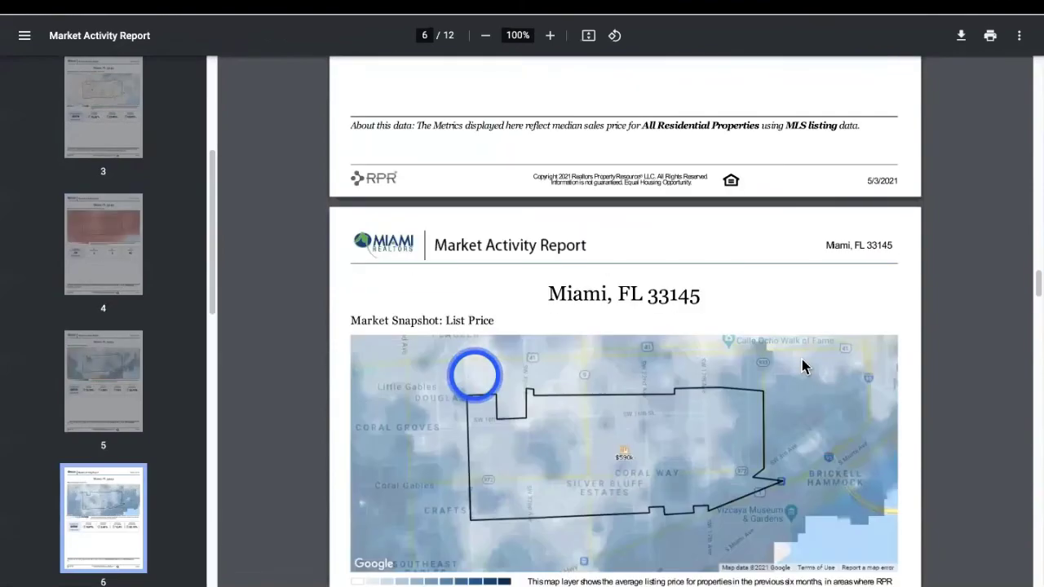
{"action": "scroll", "coordinate": [804, 367], "scroll_direction": "down", "scroll_amount": 14}
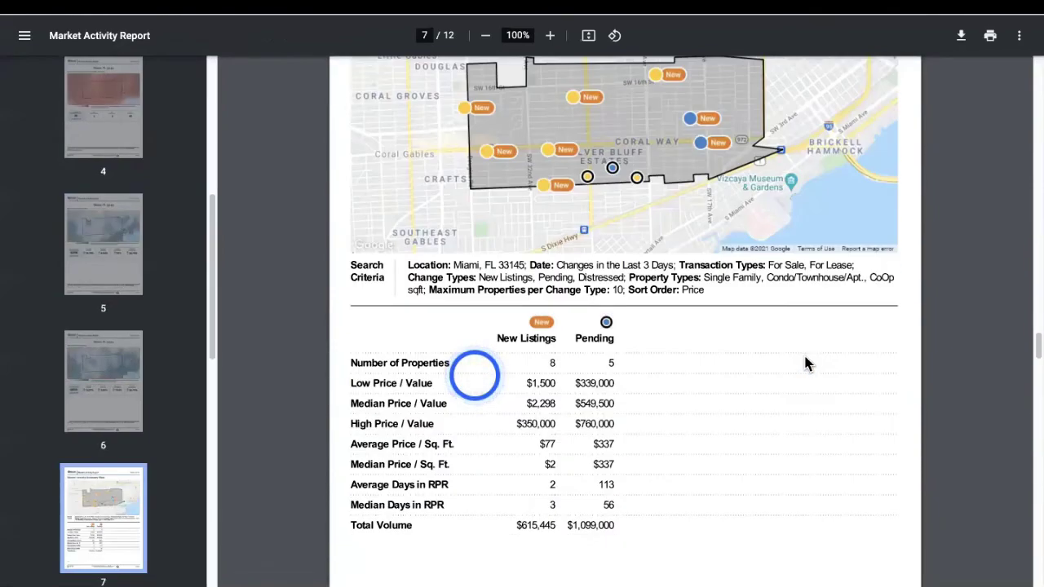
{"action": "scroll", "coordinate": [805, 365], "scroll_direction": "down", "scroll_amount": 10}
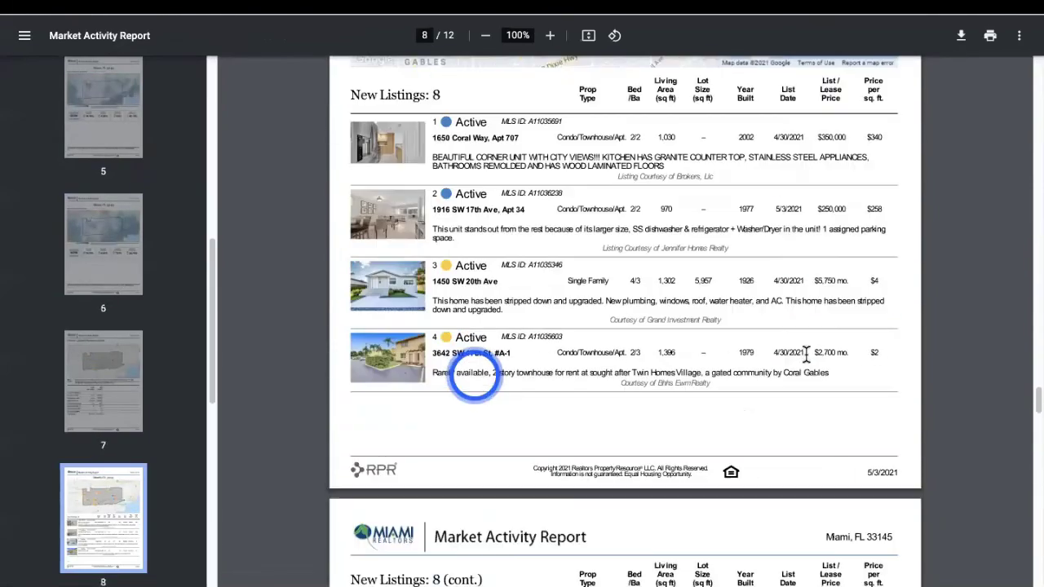
{"action": "scroll", "coordinate": [805, 352], "scroll_direction": "down", "scroll_amount": 15}
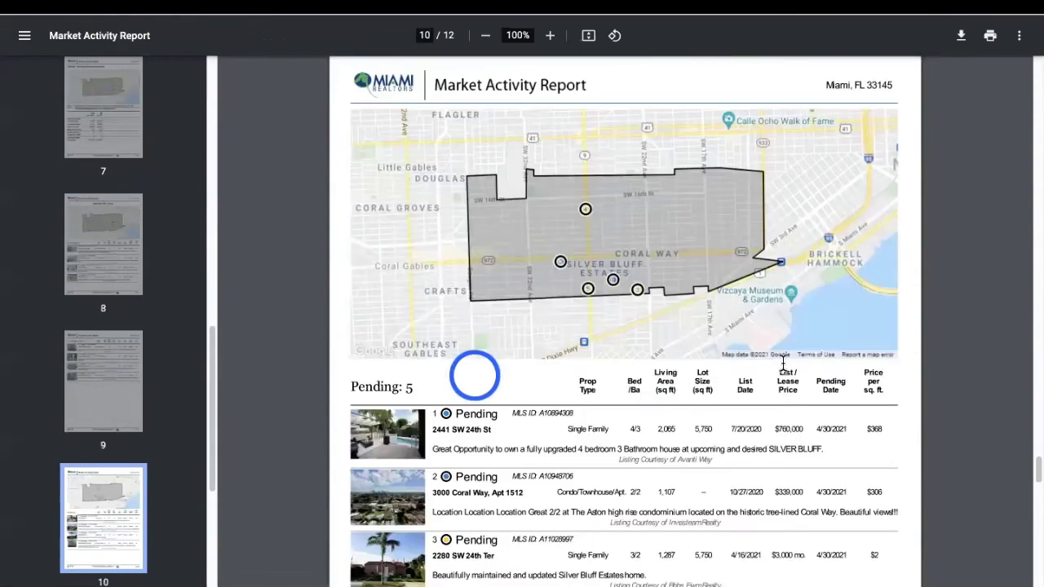
{"action": "scroll", "coordinate": [783, 363], "scroll_direction": "down", "scroll_amount": 15}
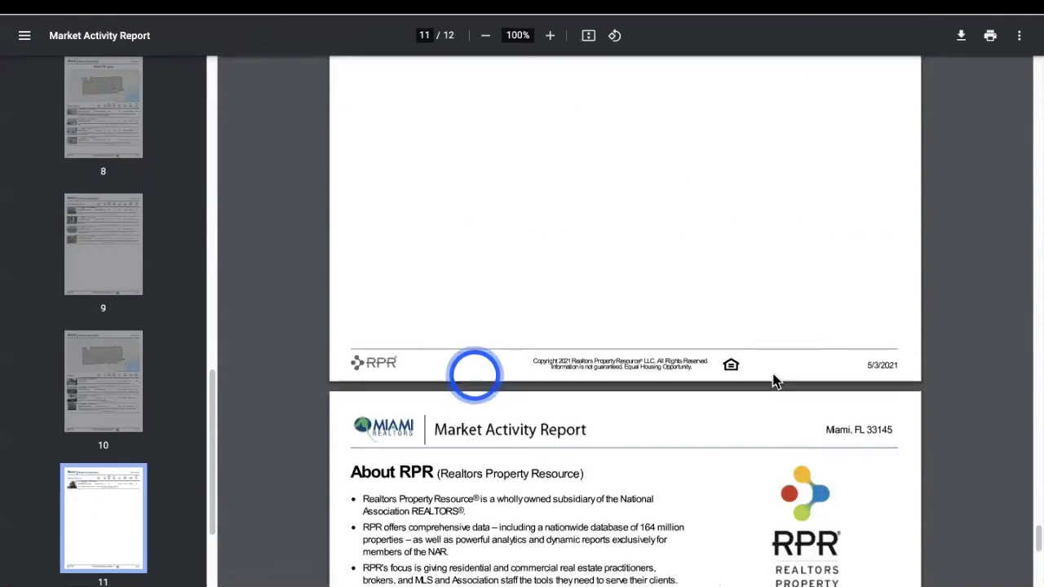
{"action": "scroll", "coordinate": [775, 379], "scroll_direction": "down", "scroll_amount": 10}
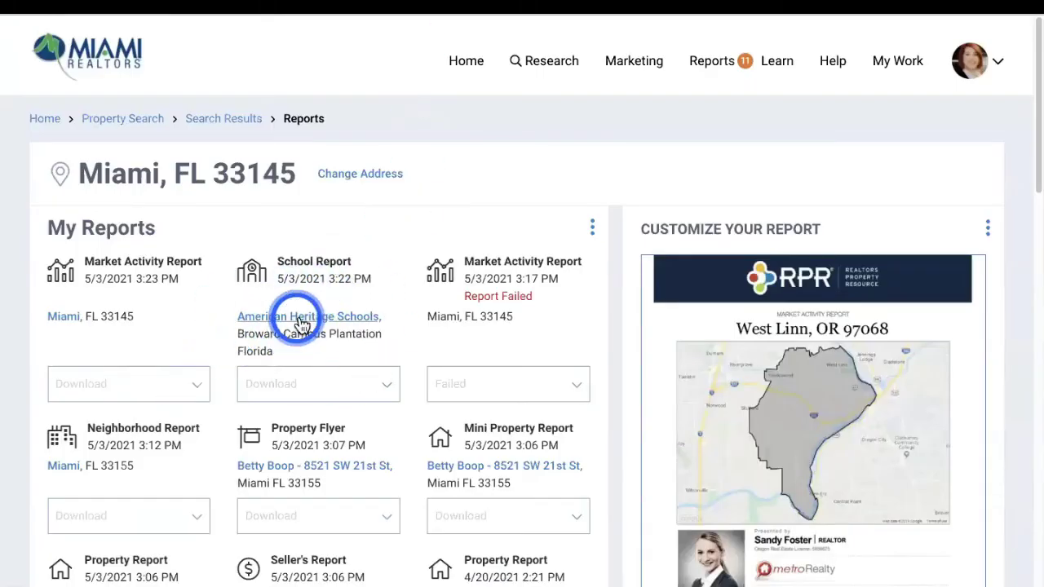
Open the American Heritage Schools School Report PDF and page through it to page 6
{"action": "left_click", "coordinate": [300, 325]}
{"action": "left_click", "coordinate": [471, 363]}
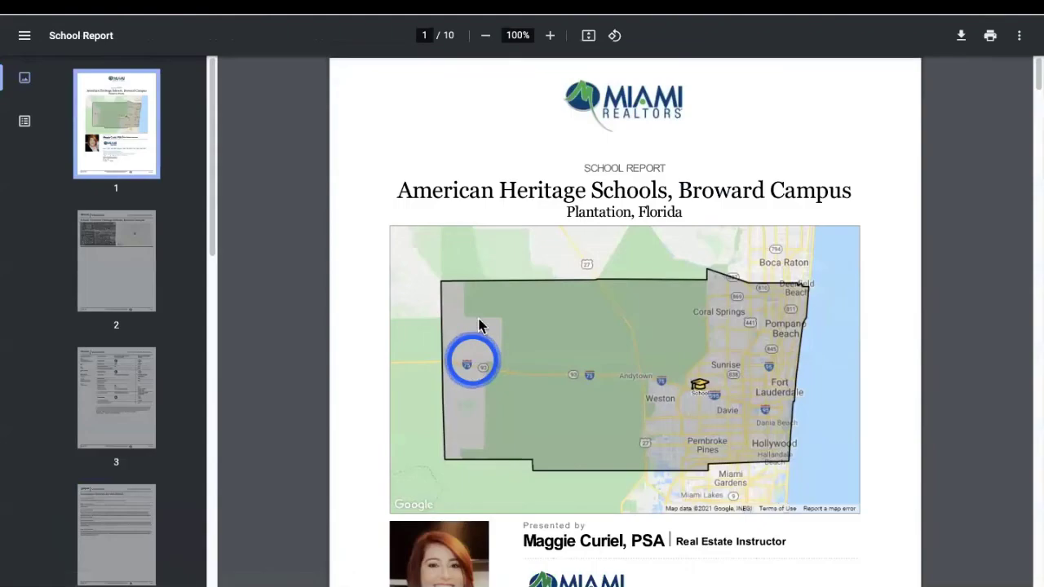
{"action": "scroll", "coordinate": [646, 283], "scroll_direction": "down", "scroll_amount": 6}
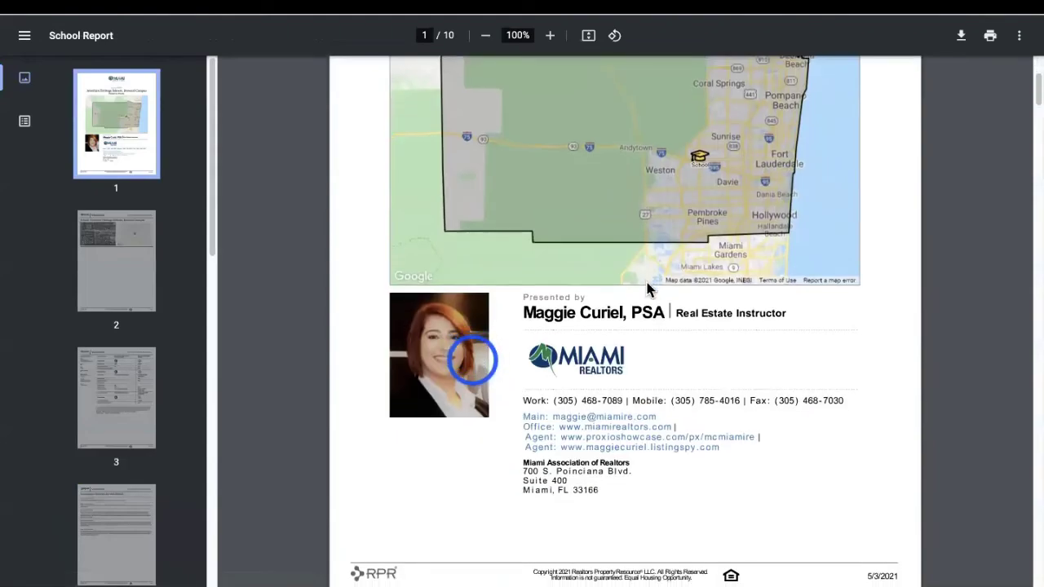
{"action": "scroll", "coordinate": [645, 291], "scroll_direction": "down", "scroll_amount": 10}
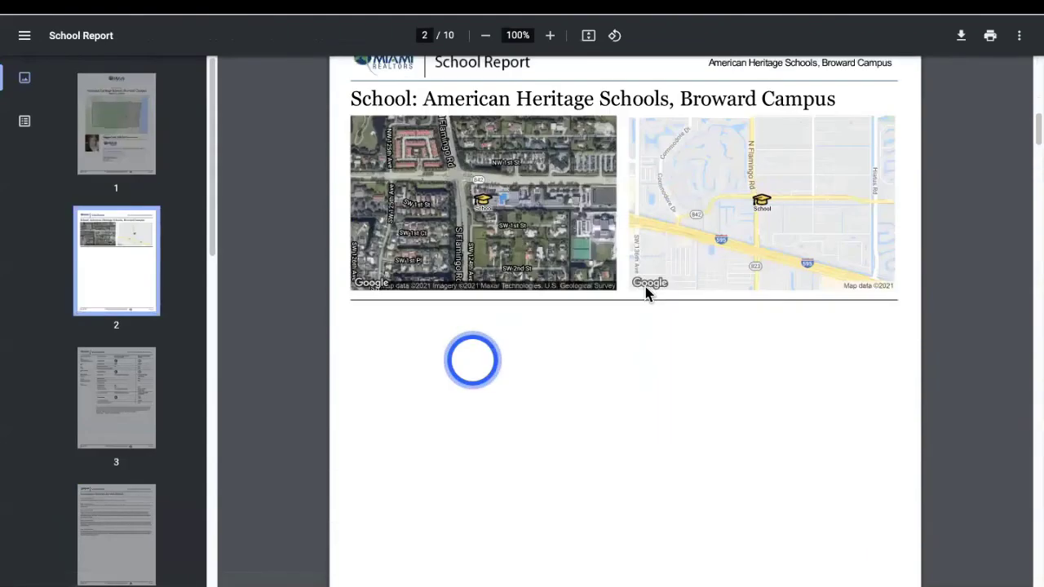
{"action": "scroll", "coordinate": [644, 309], "scroll_direction": "down", "scroll_amount": 5}
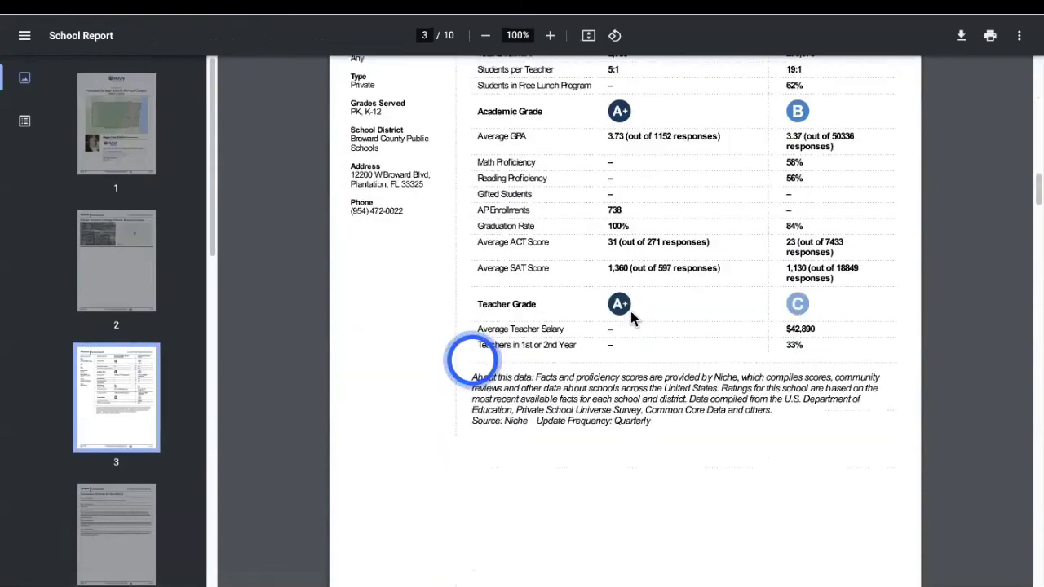
{"action": "scroll", "coordinate": [631, 318], "scroll_direction": "down", "scroll_amount": 7}
{"action": "scroll", "coordinate": [634, 318], "scroll_direction": "down", "scroll_amount": 8}
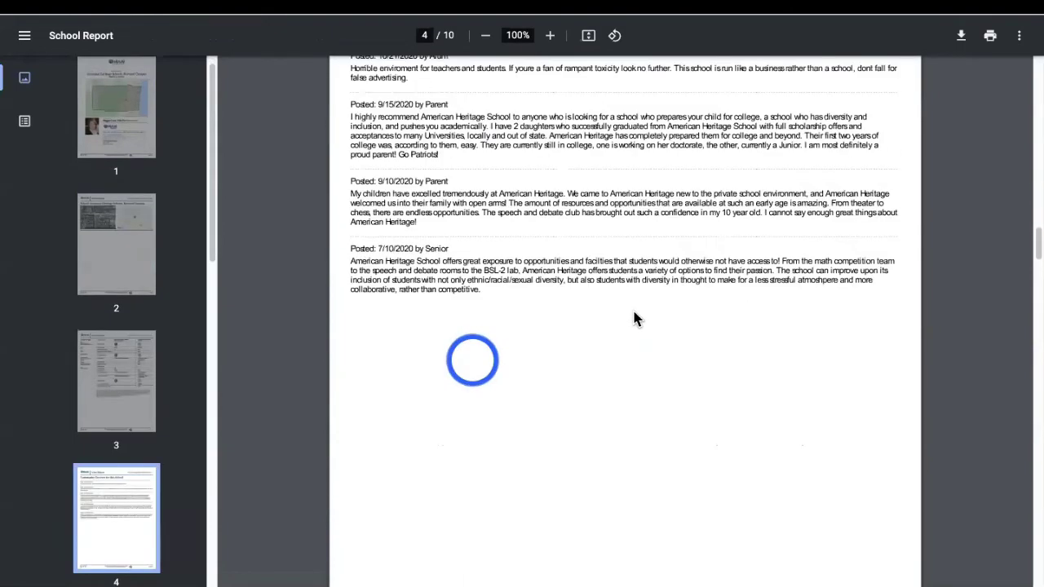
{"action": "scroll", "coordinate": [634, 318], "scroll_direction": "down", "scroll_amount": 2}
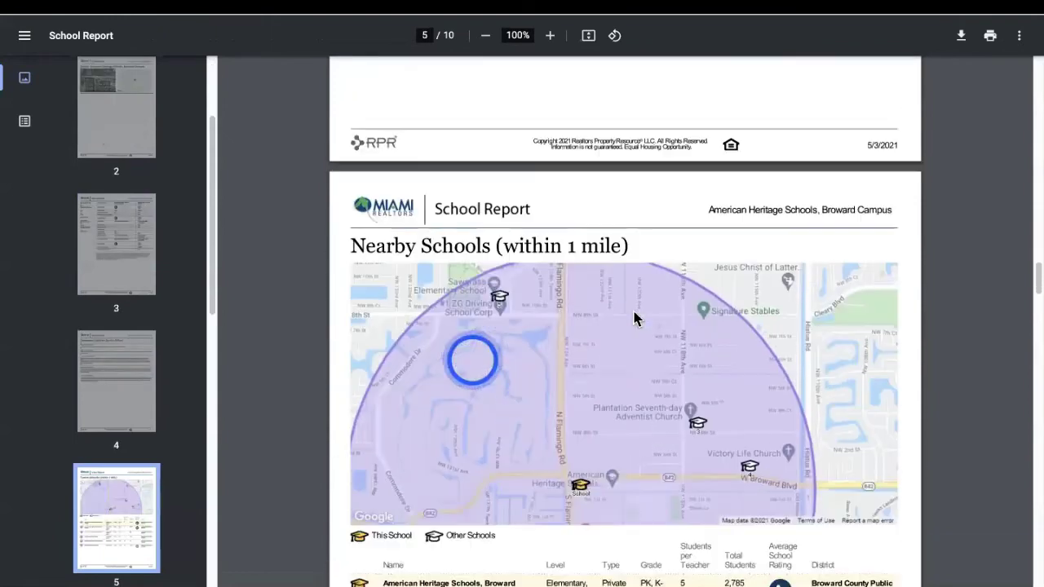
{"action": "scroll", "coordinate": [557, 298], "scroll_direction": "down", "scroll_amount": 5}
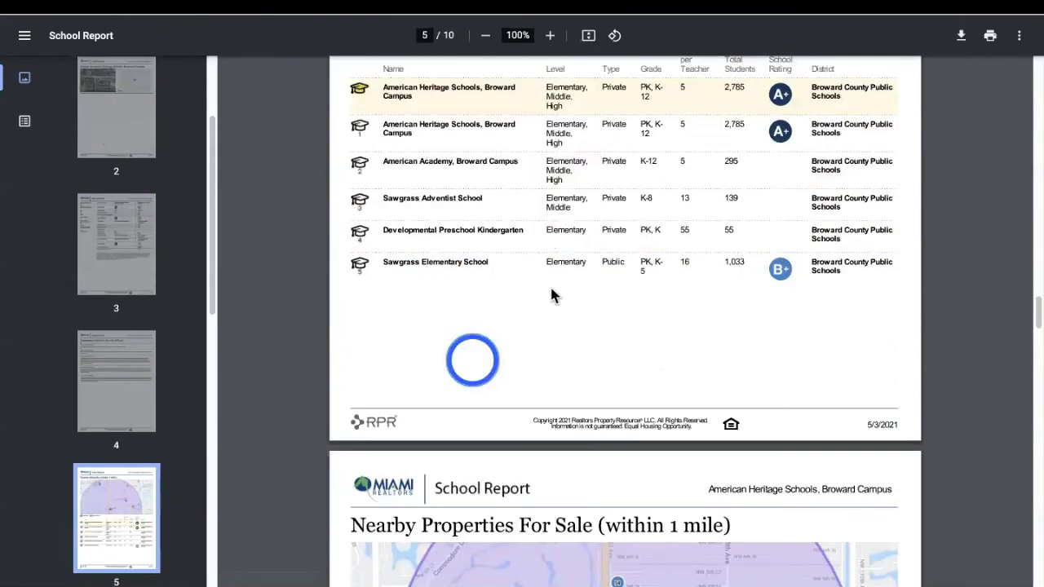
{"action": "scroll", "coordinate": [551, 295], "scroll_direction": "up", "scroll_amount": 1}
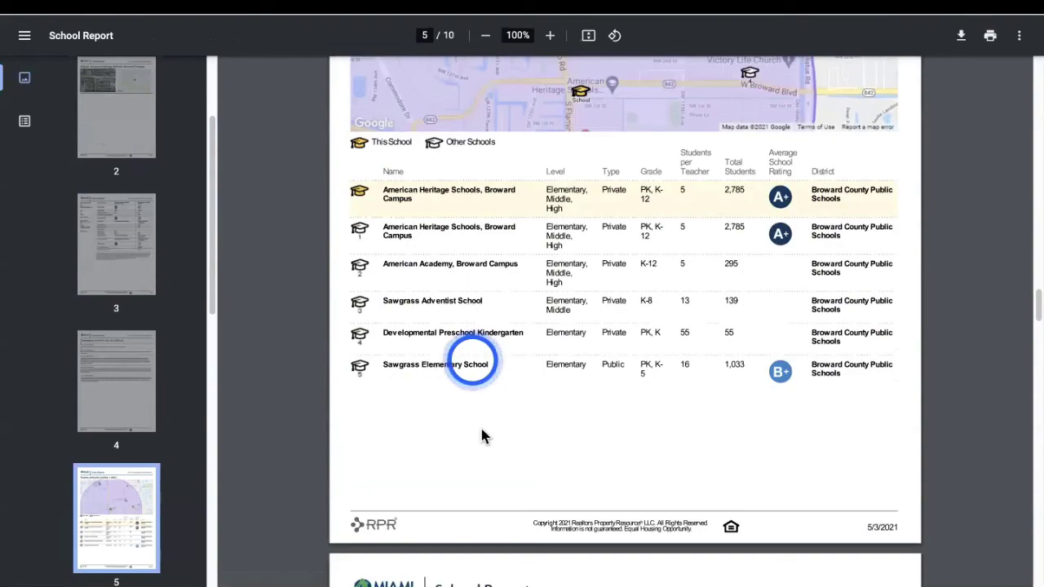
{"action": "scroll", "coordinate": [494, 426], "scroll_direction": "down", "scroll_amount": 8}
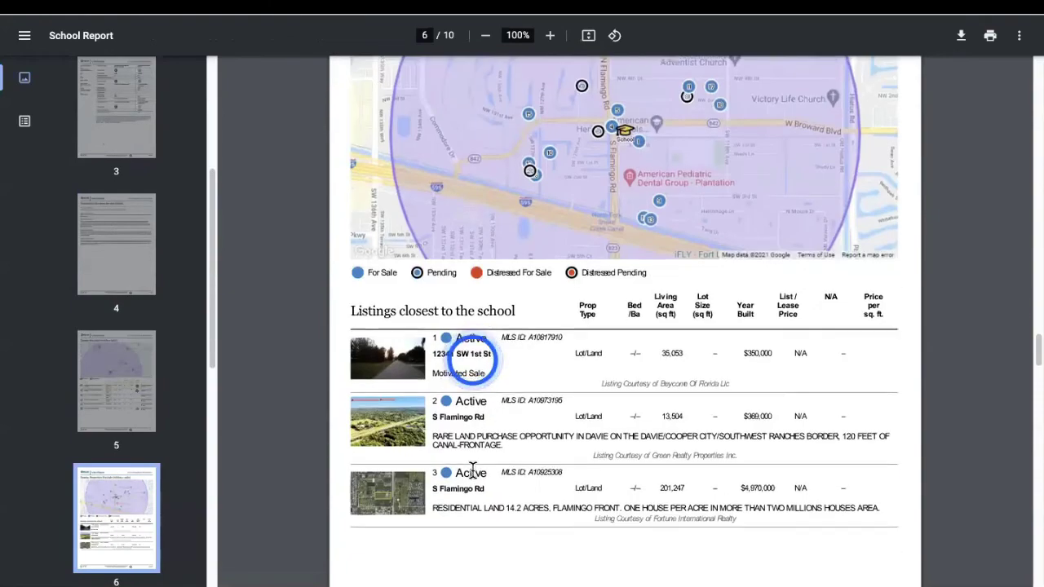
{"action": "scroll", "coordinate": [476, 468], "scroll_direction": "down", "scroll_amount": 3}
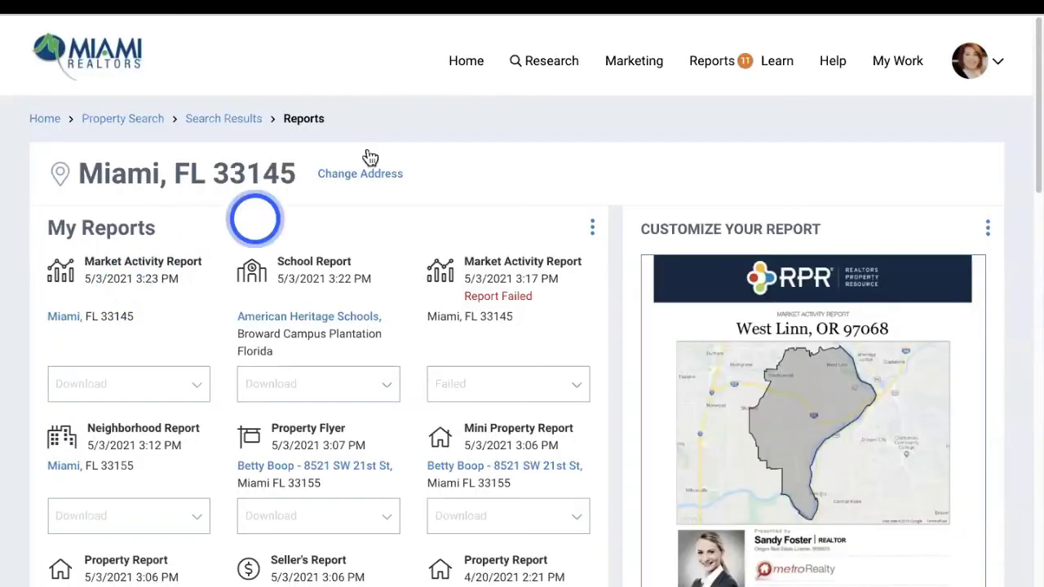
{"action": "left_click", "coordinate": [689, 67]}
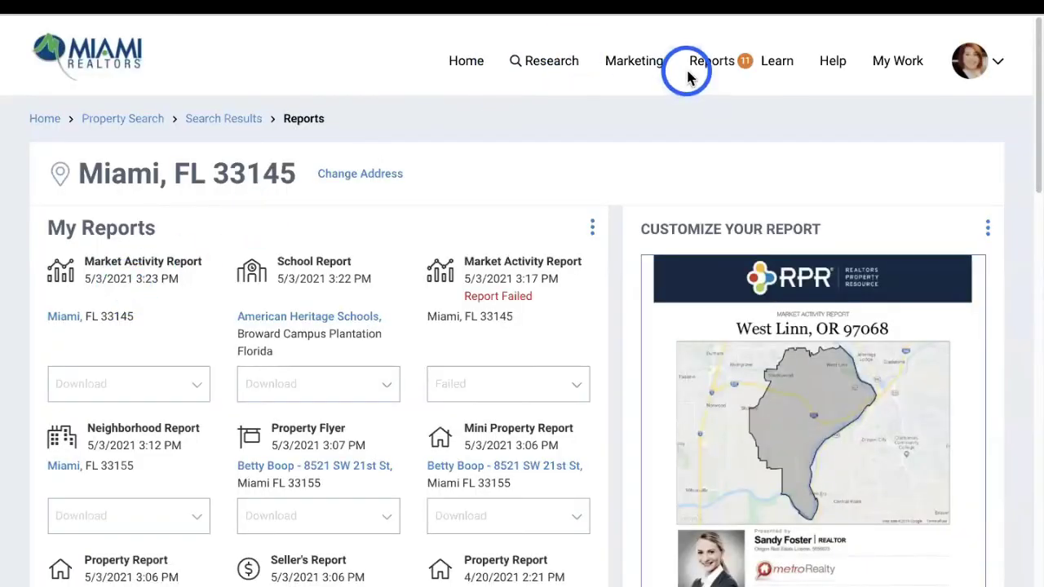
Look over the report types list, then return to the RPR home page
{"action": "left_click", "coordinate": [695, 188]}
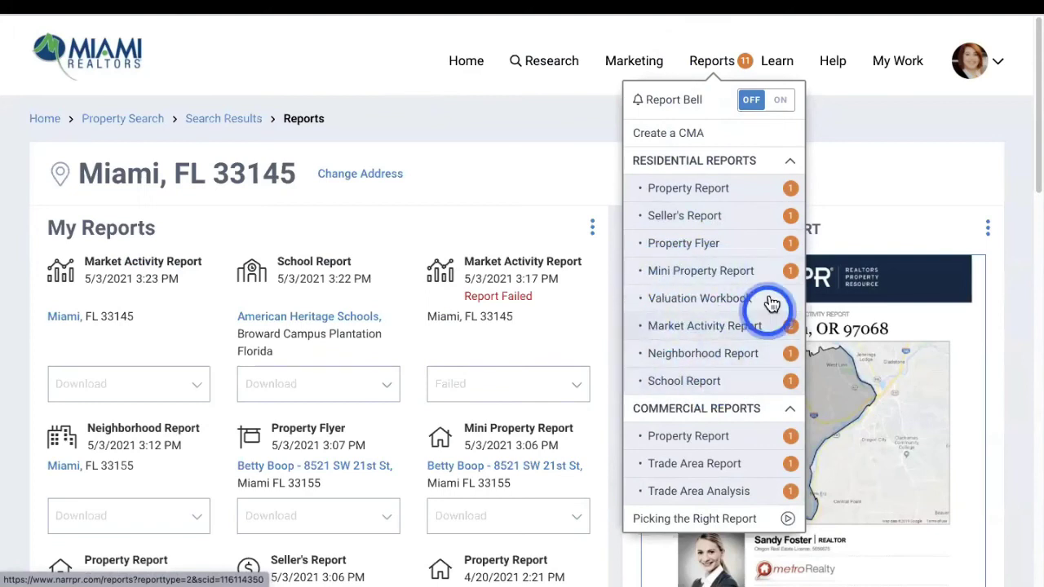
{"action": "left_click", "coordinate": [438, 118]}
{"action": "mouse_move", "coordinate": [555, 7]}
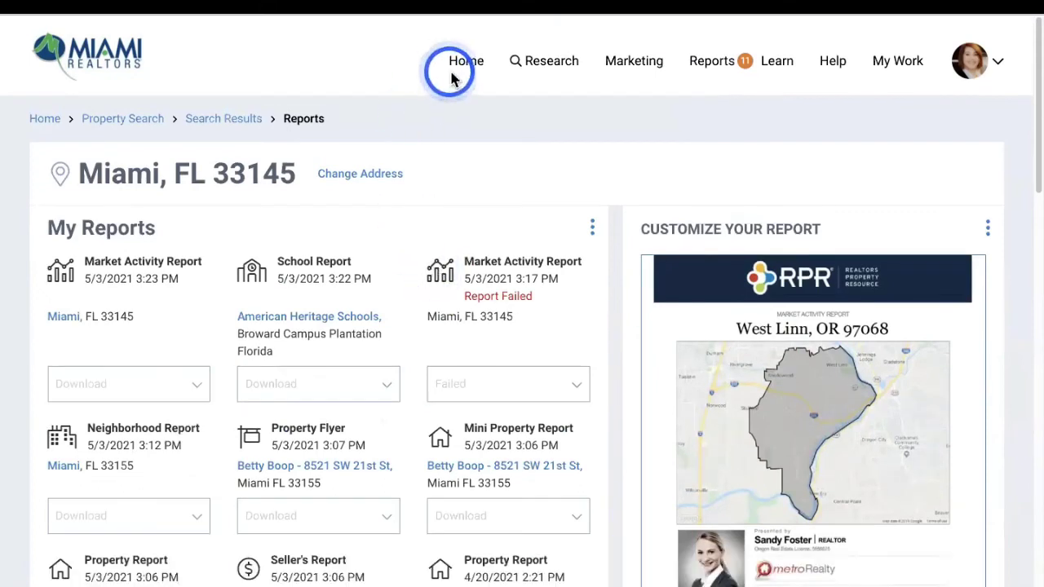
{"action": "left_click", "coordinate": [462, 63]}
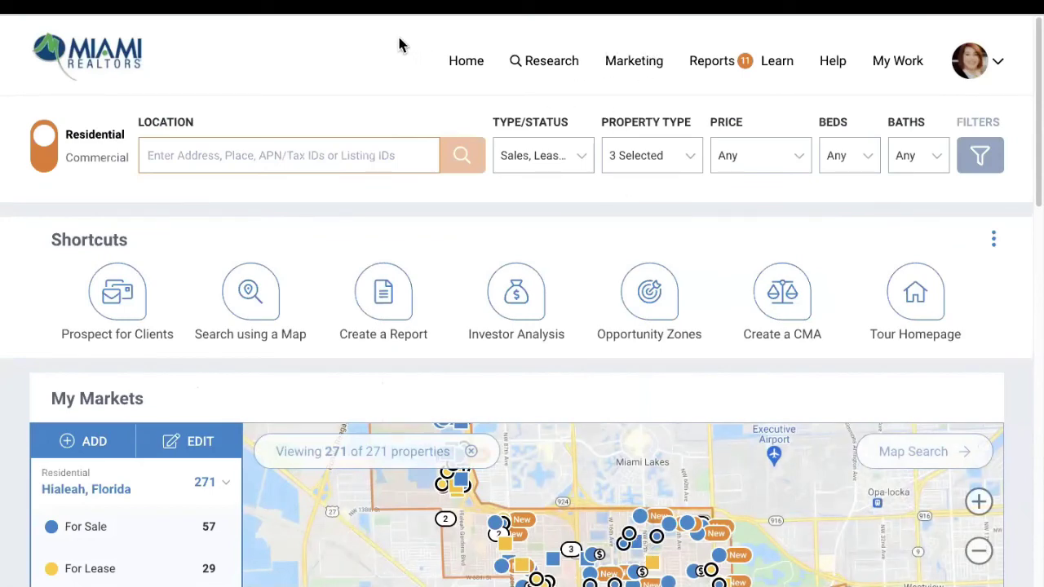
Launch the Marketing > Prospecting for Residential Clients walkthrough and choose to prospect for Sellers
{"action": "left_click", "coordinate": [464, 65]}
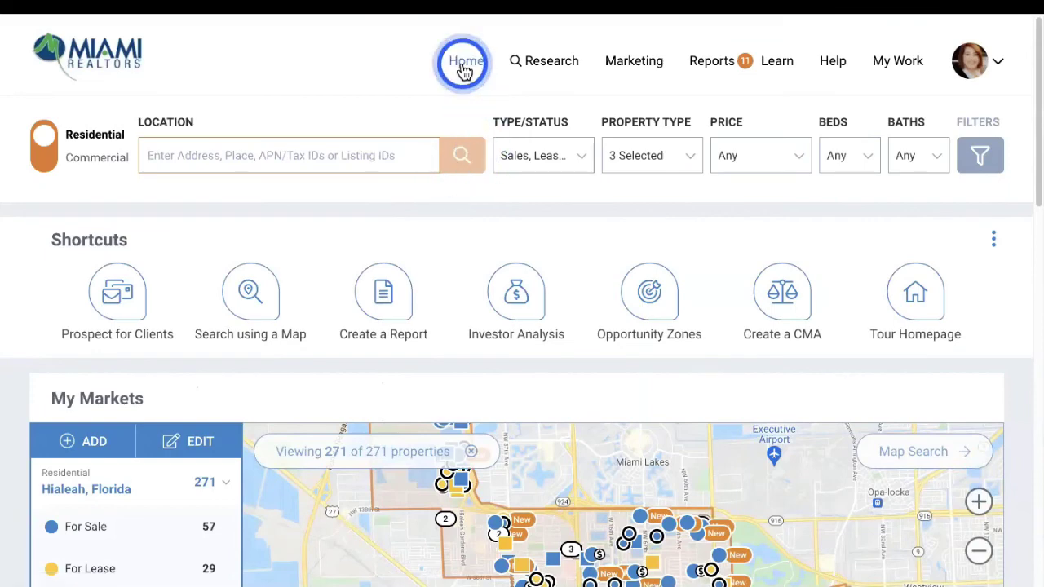
{"action": "left_click", "coordinate": [530, 65]}
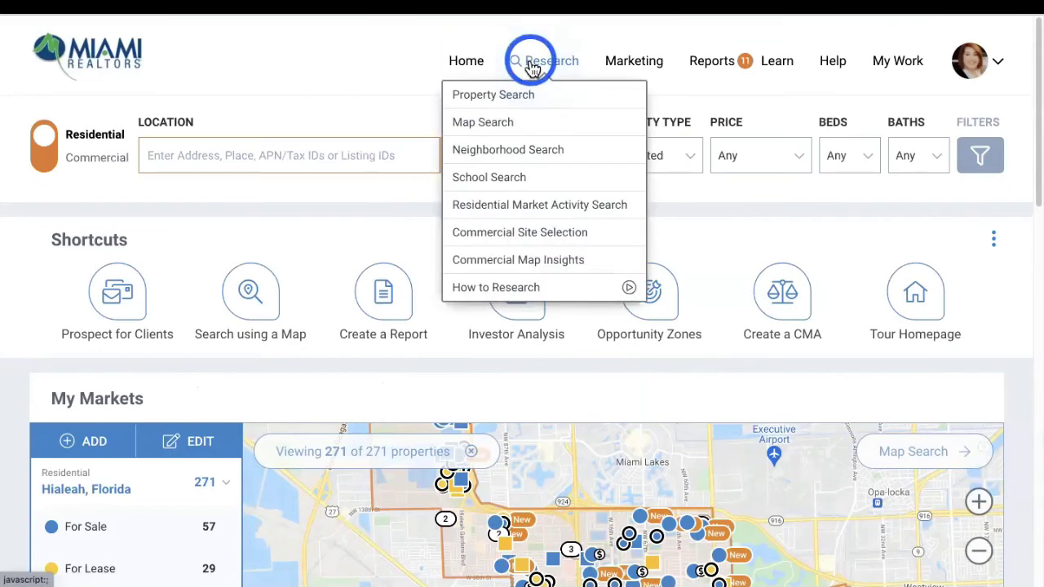
{"action": "left_click", "coordinate": [652, 65]}
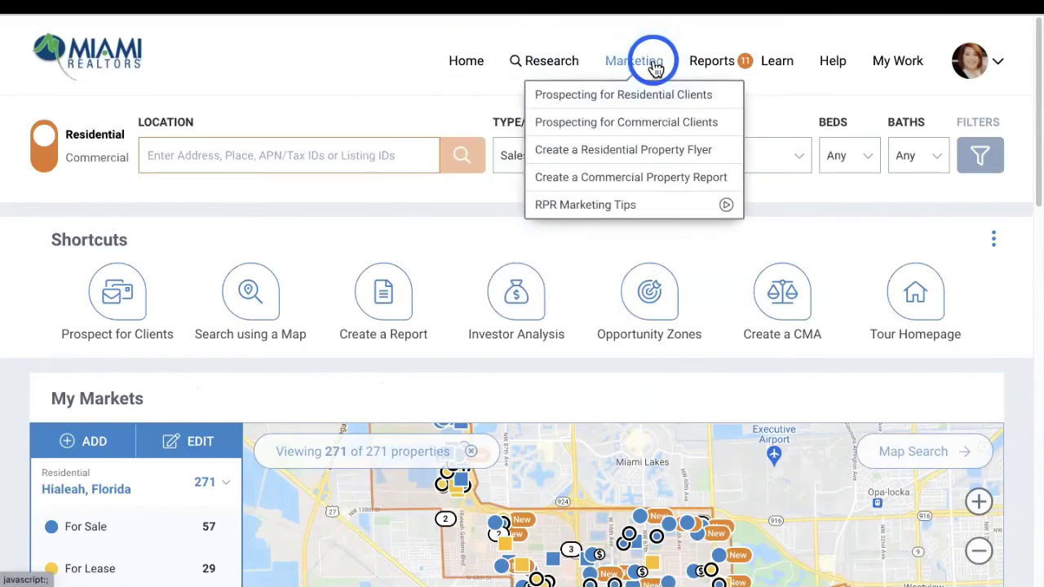
{"action": "left_click", "coordinate": [662, 100]}
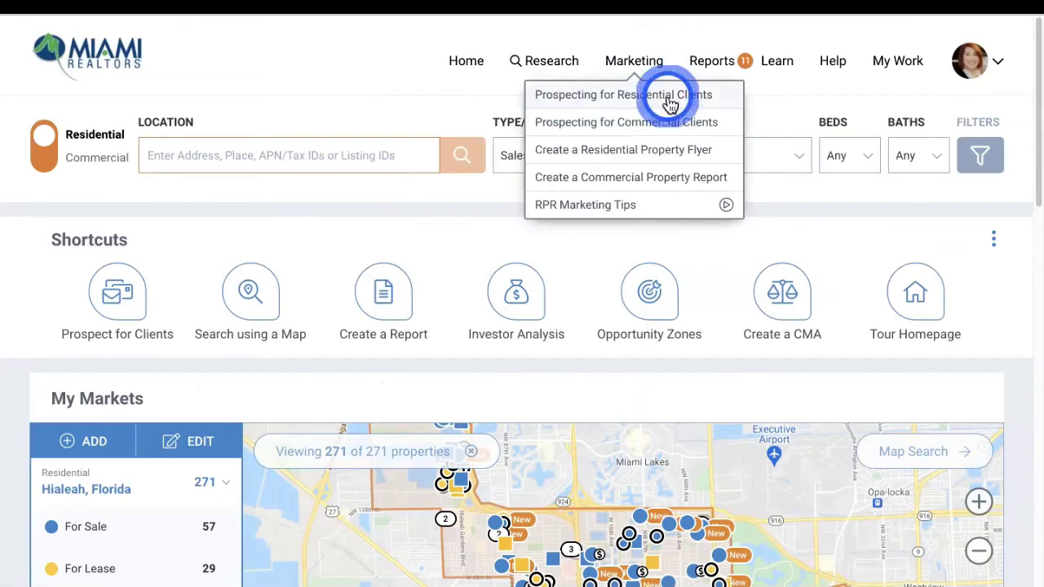
{"action": "left_click", "coordinate": [541, 106]}
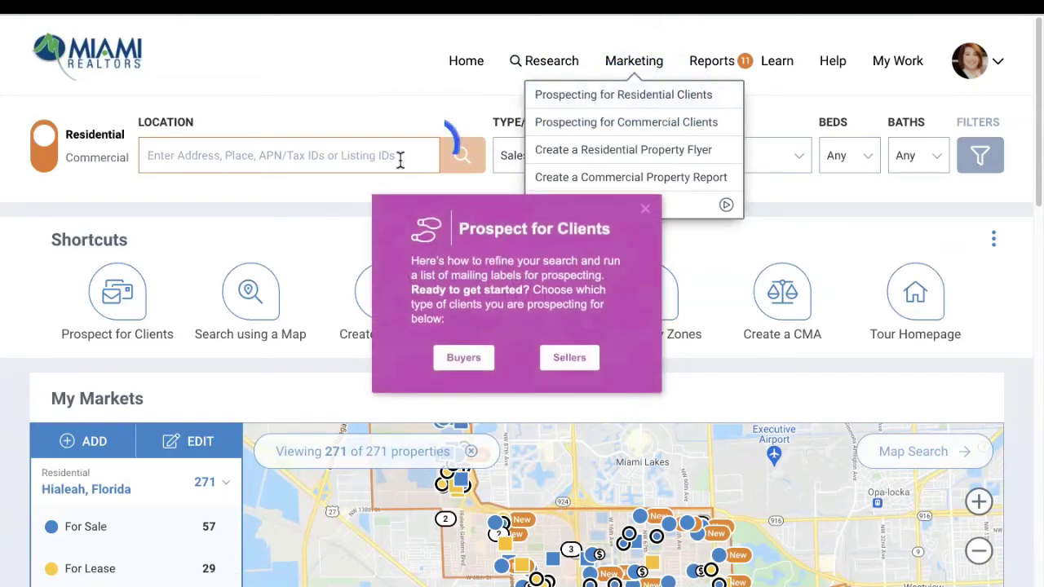
{"action": "left_click", "coordinate": [359, 349]}
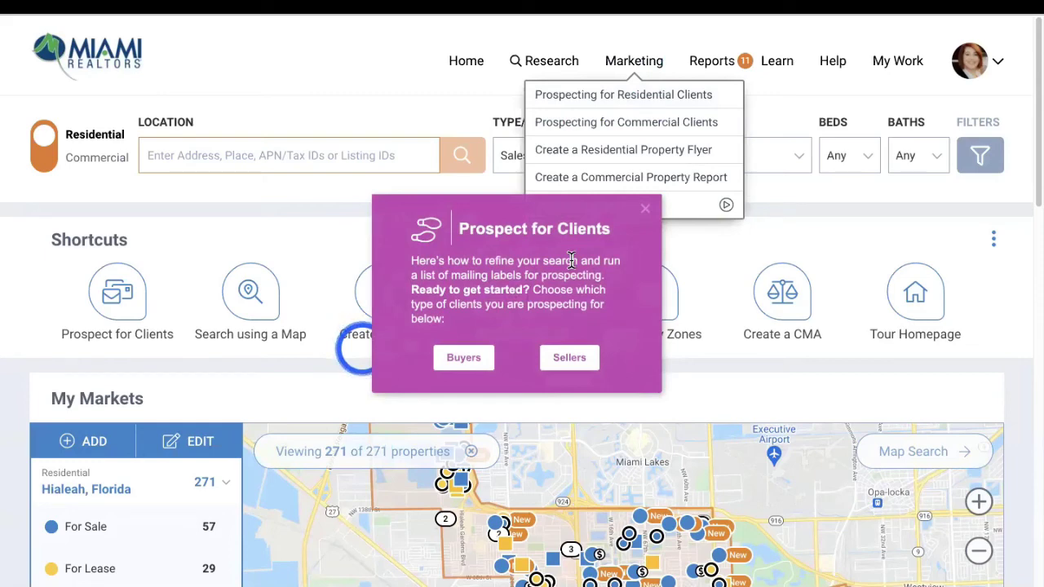
{"action": "left_click", "coordinate": [570, 358]}
{"action": "left_click", "coordinate": [993, 381]}
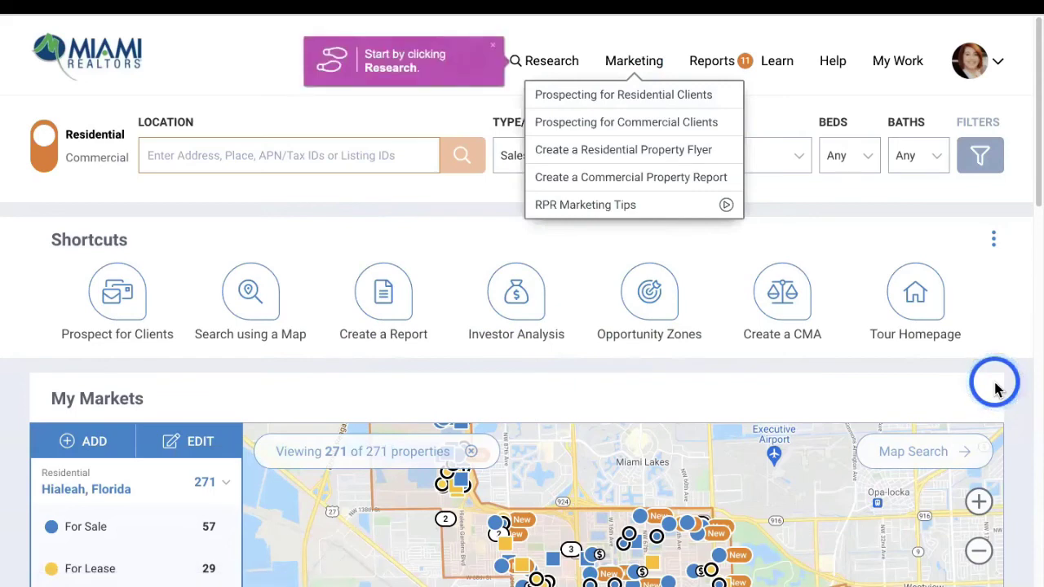
{"action": "left_click", "coordinate": [541, 64]}
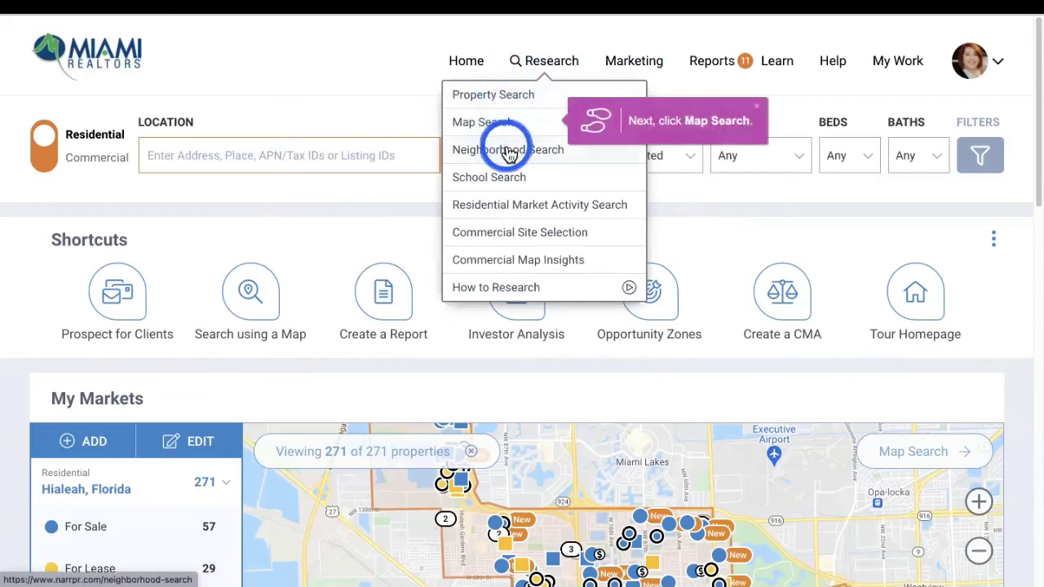
Open Map Search with the Residential type selected and move past the residential tip
{"action": "left_click", "coordinate": [490, 123]}
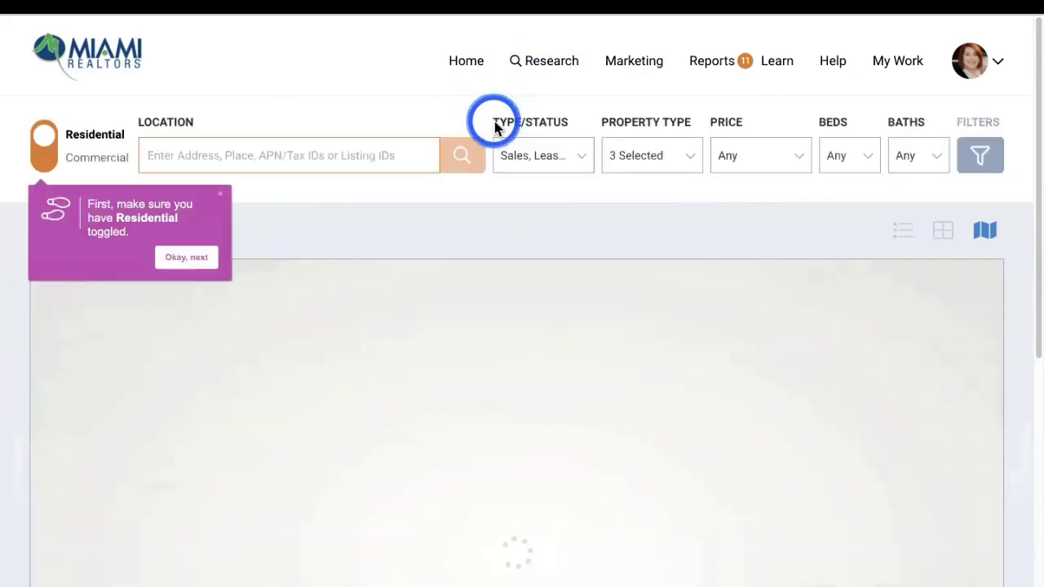
{"action": "left_click", "coordinate": [61, 169]}
{"action": "left_click", "coordinate": [111, 167]}
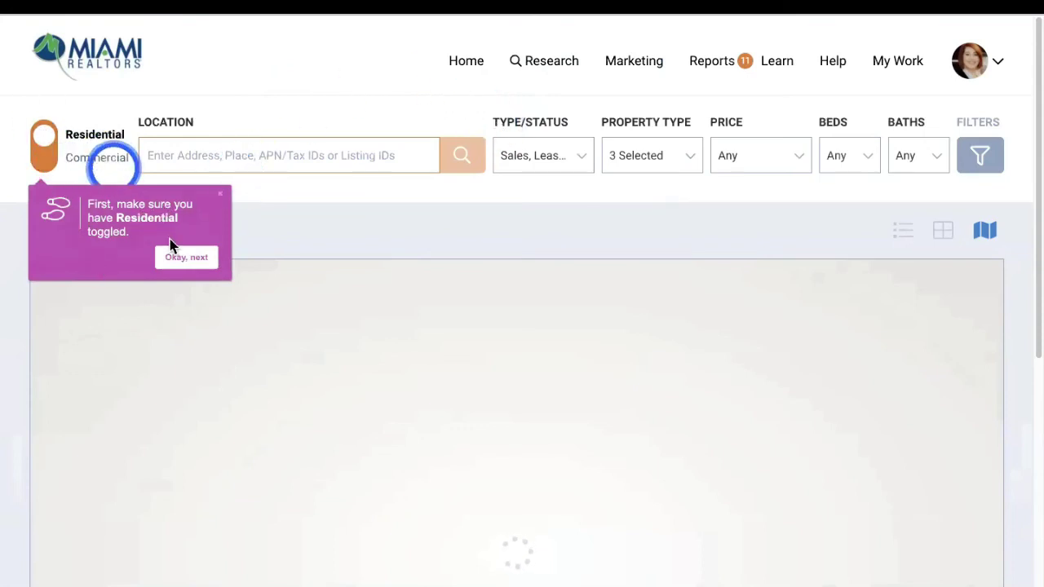
{"action": "left_click", "coordinate": [196, 261]}
{"action": "left_click", "coordinate": [252, 238]}
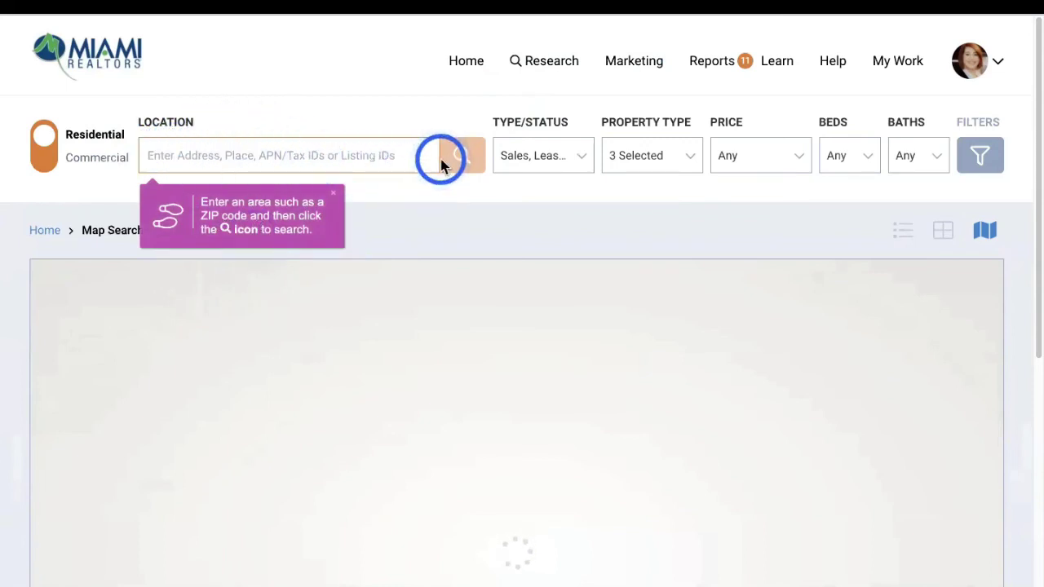
Set the search location to Plantation, Florida from recent searches
{"action": "left_click", "coordinate": [226, 152]}
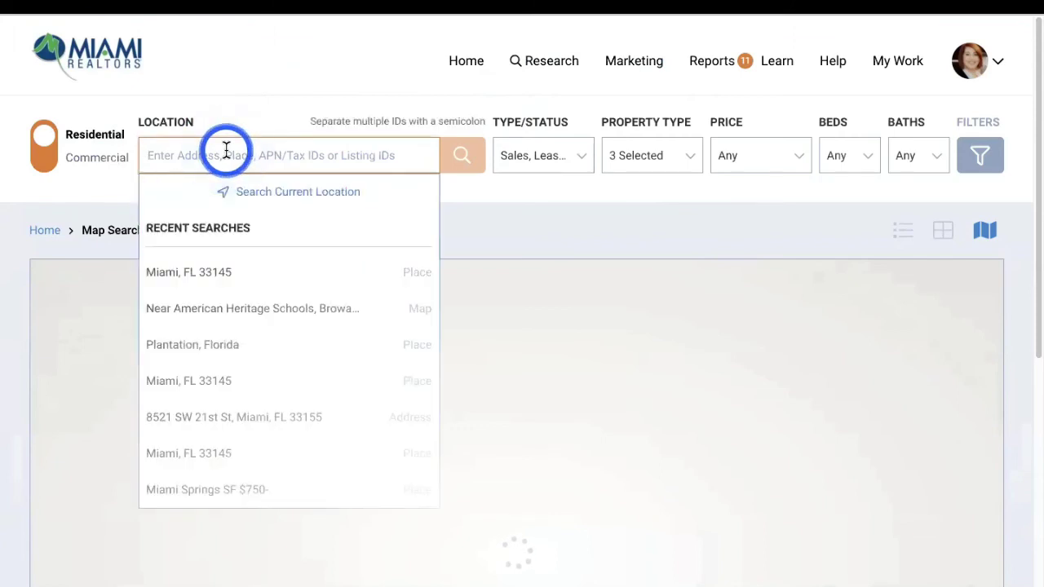
{"action": "left_click", "coordinate": [208, 346]}
{"action": "left_click", "coordinate": [261, 158]}
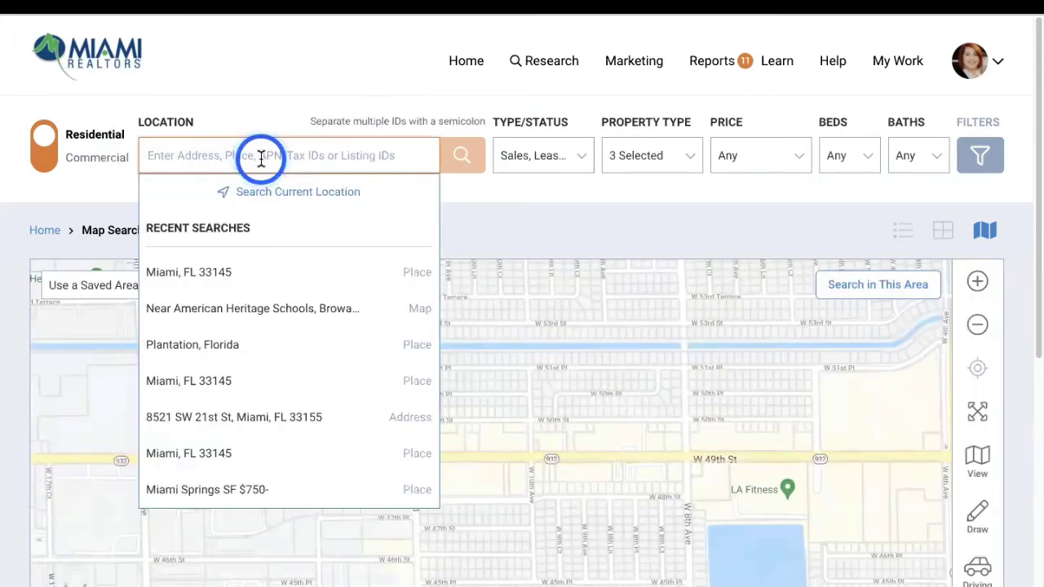
{"action": "left_click", "coordinate": [161, 341]}
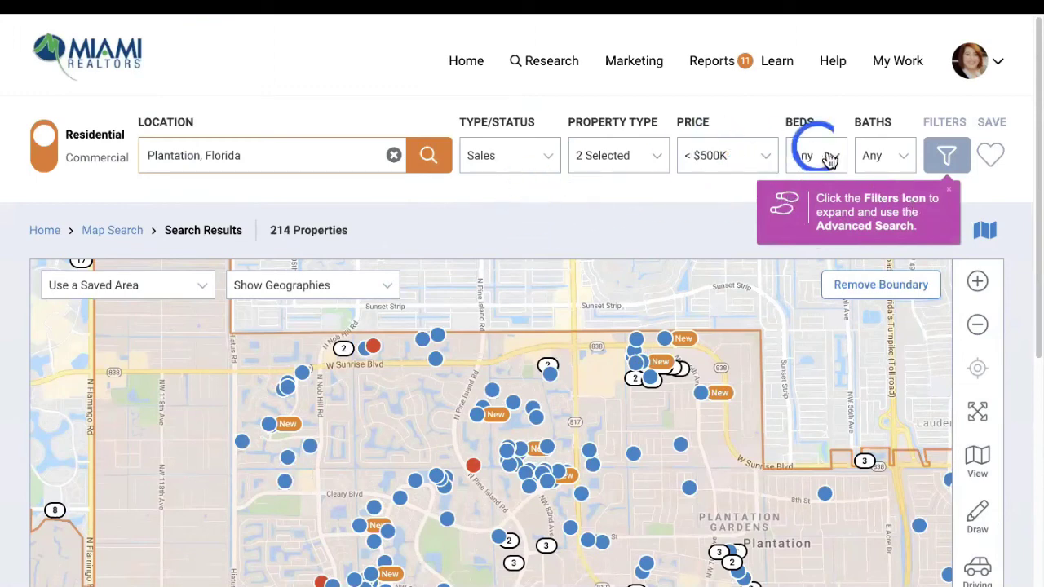
Switch the search type to Public Records in the advanced filters
{"action": "left_click", "coordinate": [947, 158]}
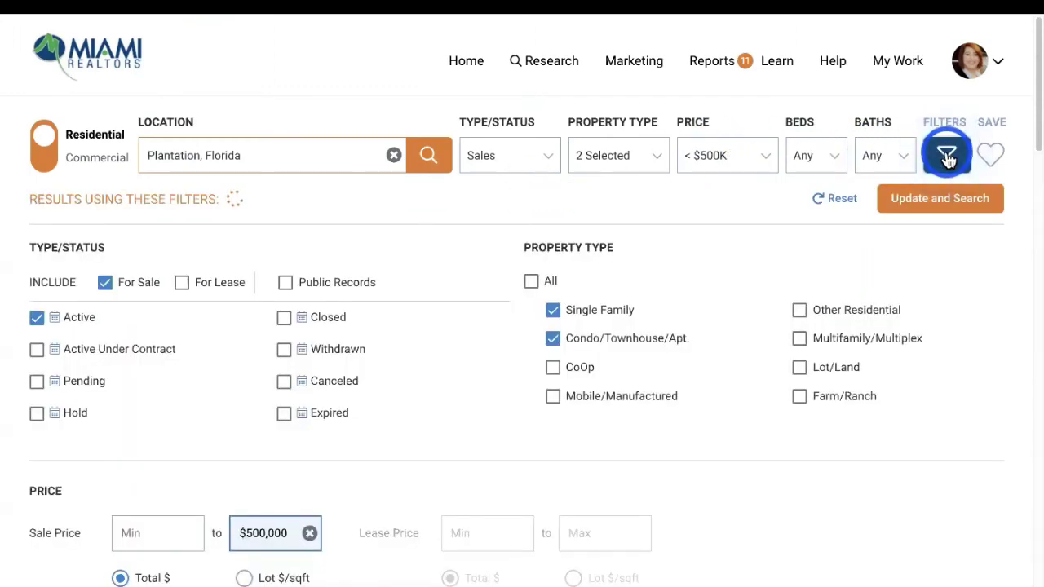
{"action": "left_click", "coordinate": [531, 159]}
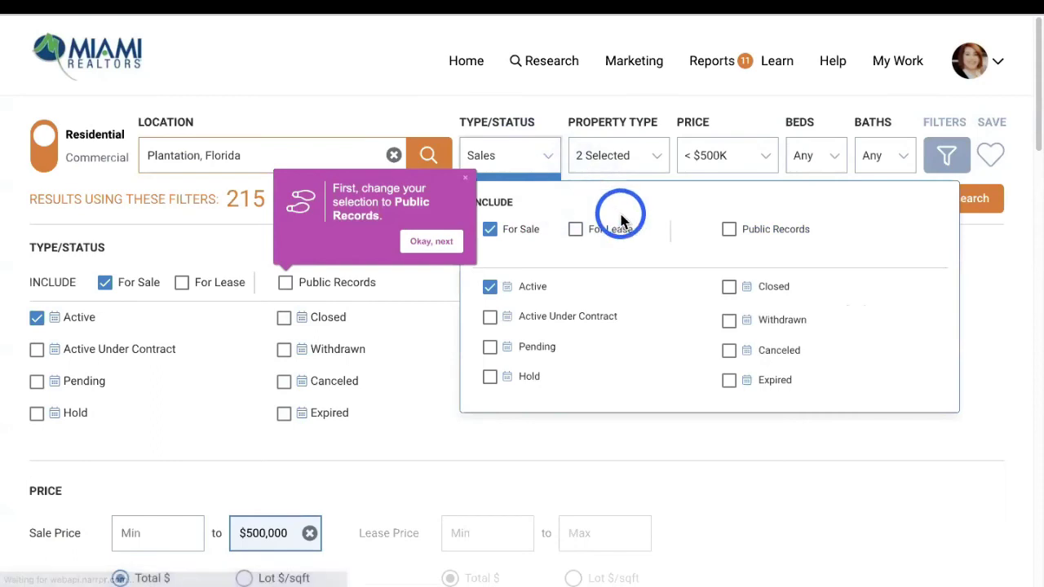
{"action": "left_click", "coordinate": [729, 229]}
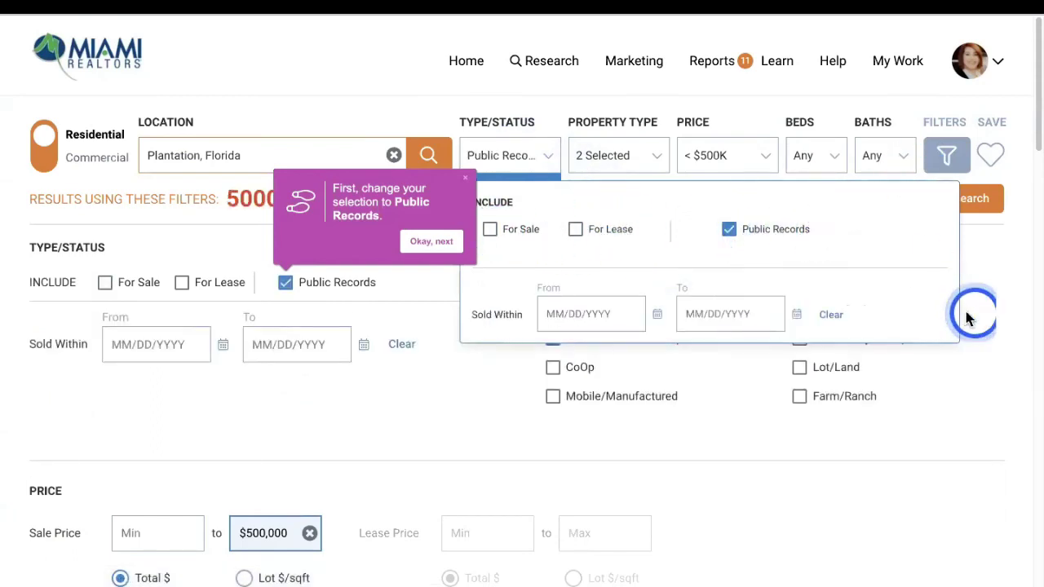
{"action": "left_click", "coordinate": [965, 435]}
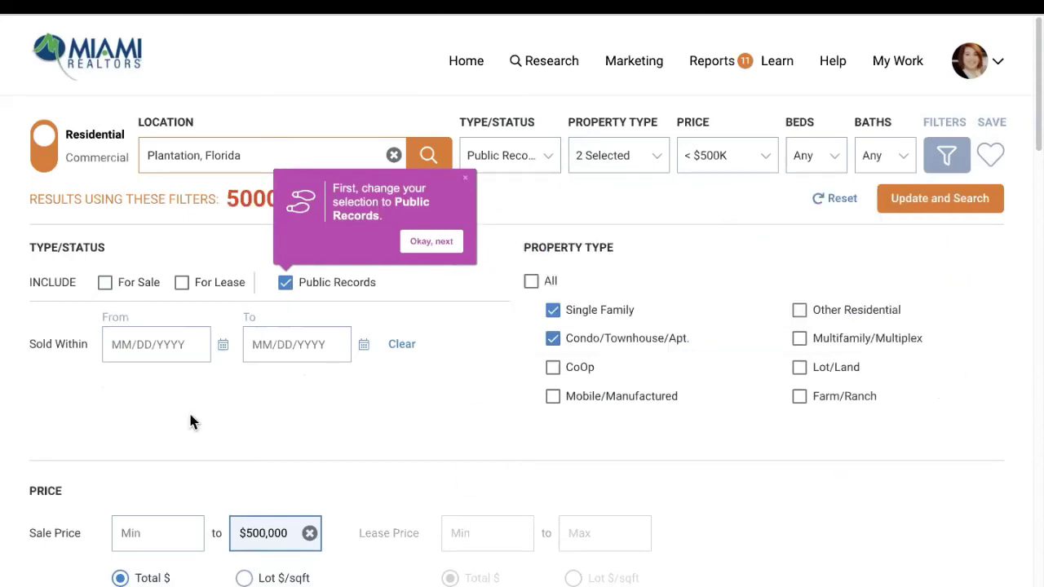
Remove the $500,000 maximum sale price limit
{"action": "left_click", "coordinate": [310, 532]}
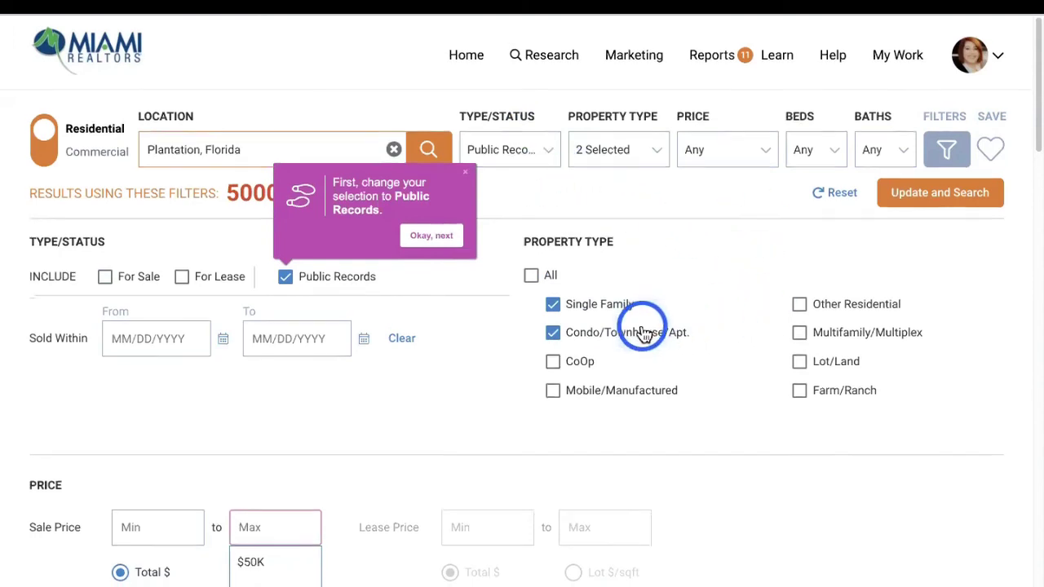
{"action": "scroll", "coordinate": [534, 318], "scroll_direction": "down", "scroll_amount": 1}
{"action": "scroll", "coordinate": [521, 329], "scroll_direction": "down", "scroll_amount": 2}
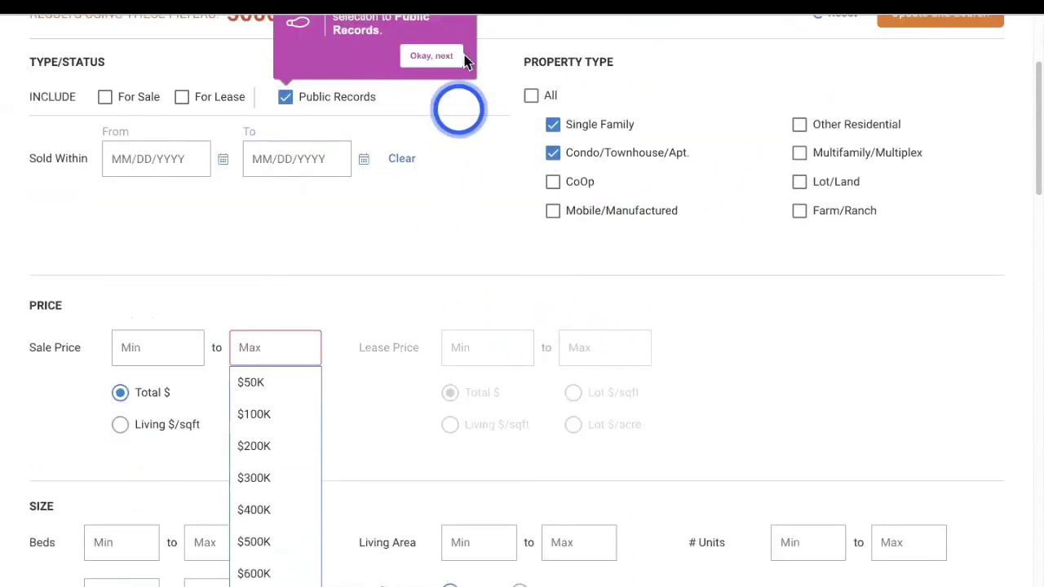
{"action": "left_click", "coordinate": [430, 60]}
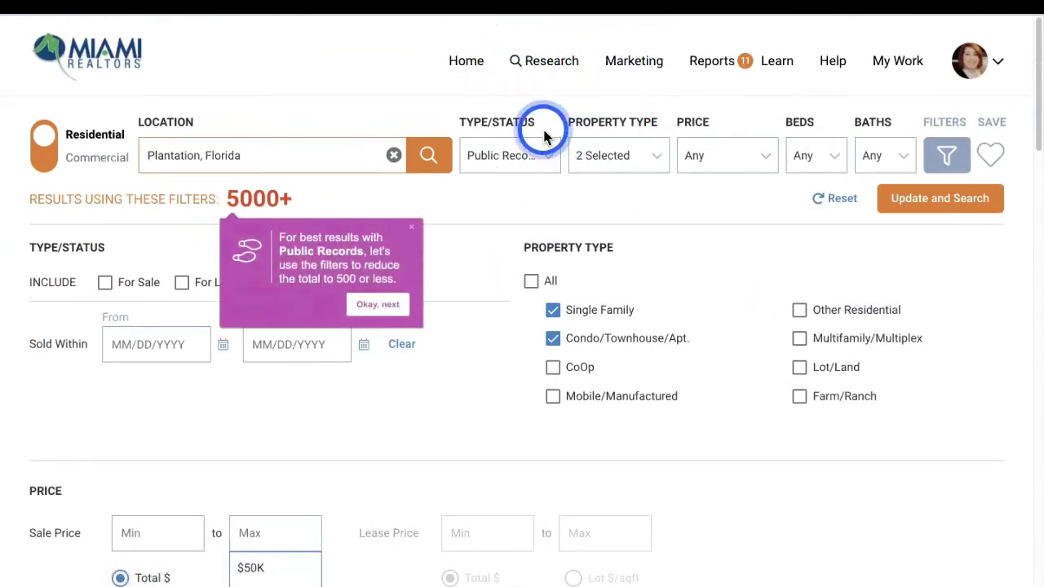
Filter to owner-occupied homes with Time Owned of 10-15, 15-20 and 20+ years
{"action": "left_click", "coordinate": [394, 308]}
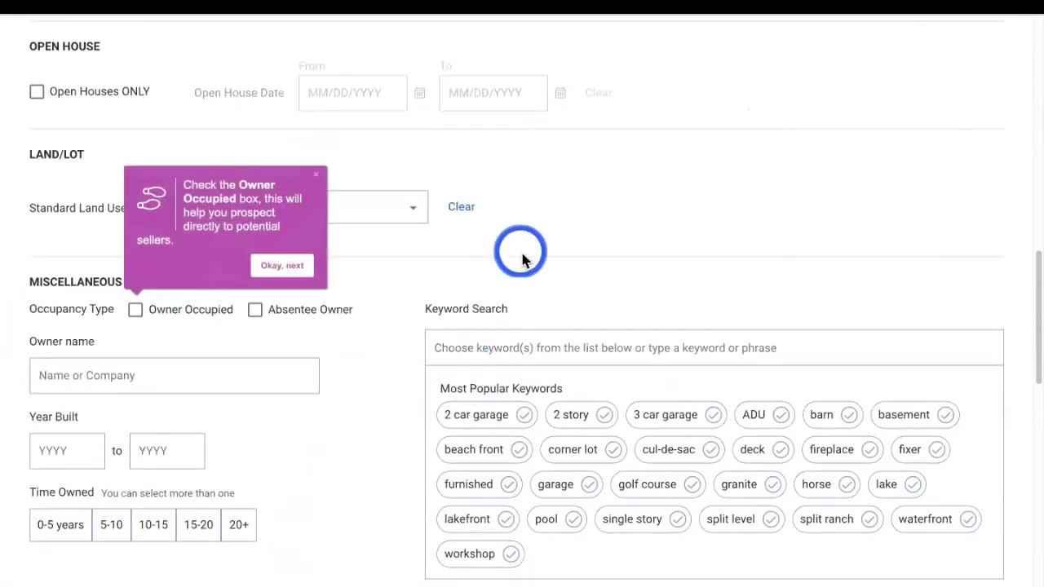
{"action": "scroll", "coordinate": [523, 259], "scroll_direction": "up", "scroll_amount": 1}
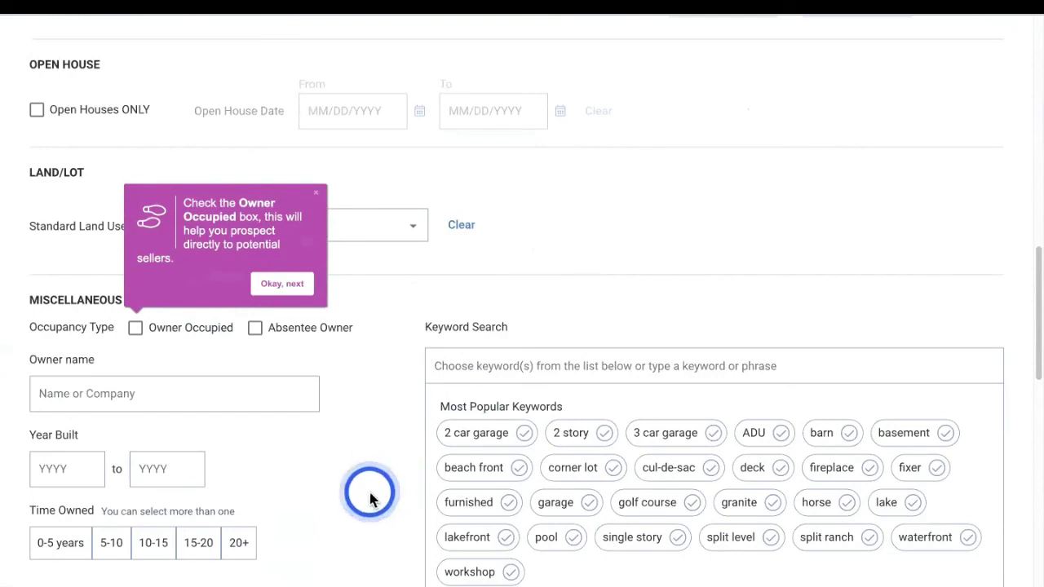
{"action": "scroll", "coordinate": [319, 489], "scroll_direction": "down", "scroll_amount": 1}
{"action": "scroll", "coordinate": [318, 489], "scroll_direction": "down", "scroll_amount": 3}
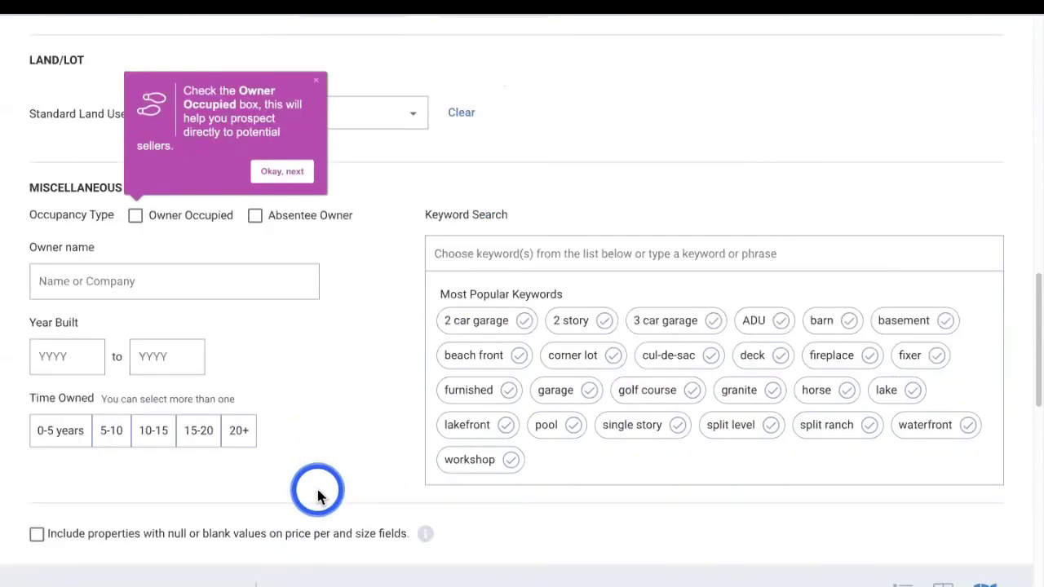
{"action": "left_click_drag", "start_coordinate": [29, 375], "coordinate": [284, 372]}
{"action": "left_click", "coordinate": [275, 457]}
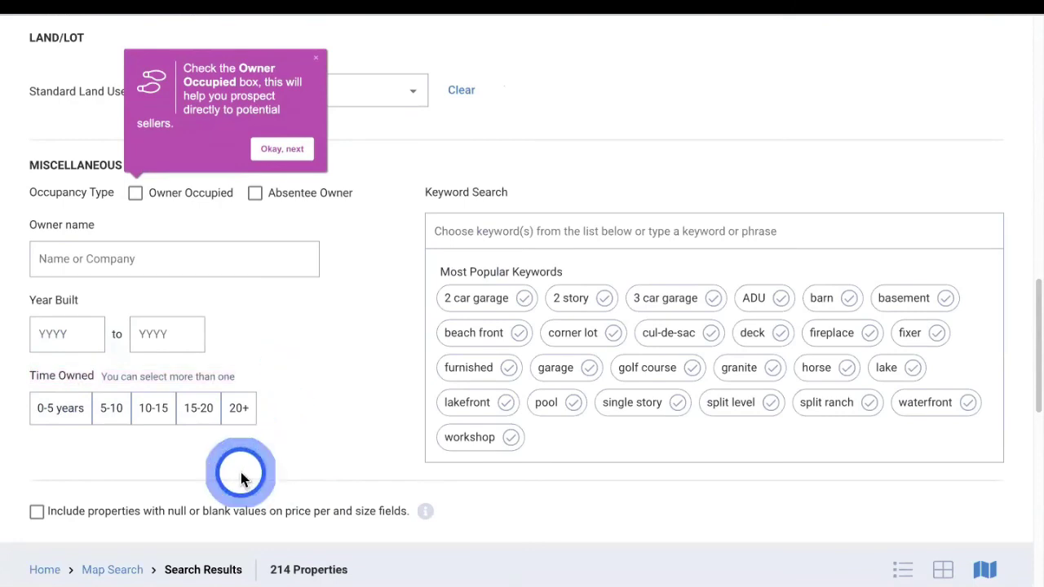
{"action": "left_click", "coordinate": [156, 412]}
{"action": "left_click", "coordinate": [201, 418]}
{"action": "left_click", "coordinate": [243, 415]}
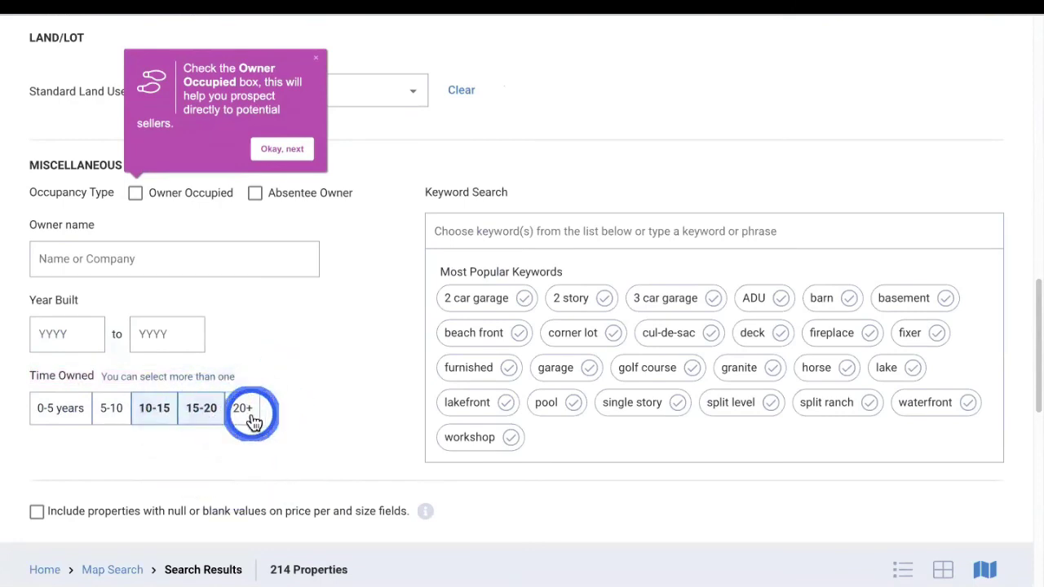
{"action": "left_click", "coordinate": [311, 414]}
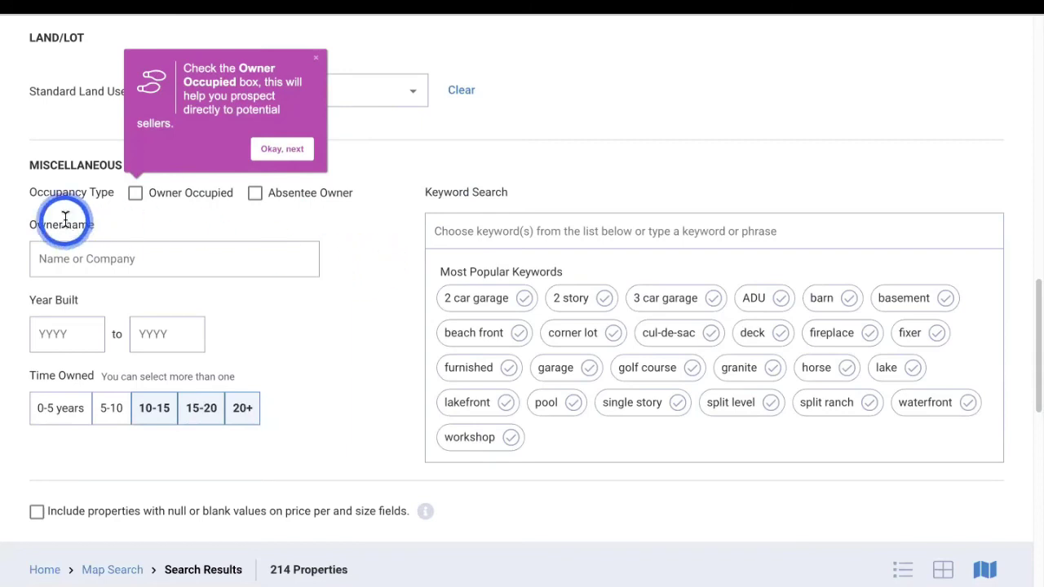
{"action": "left_click", "coordinate": [137, 196]}
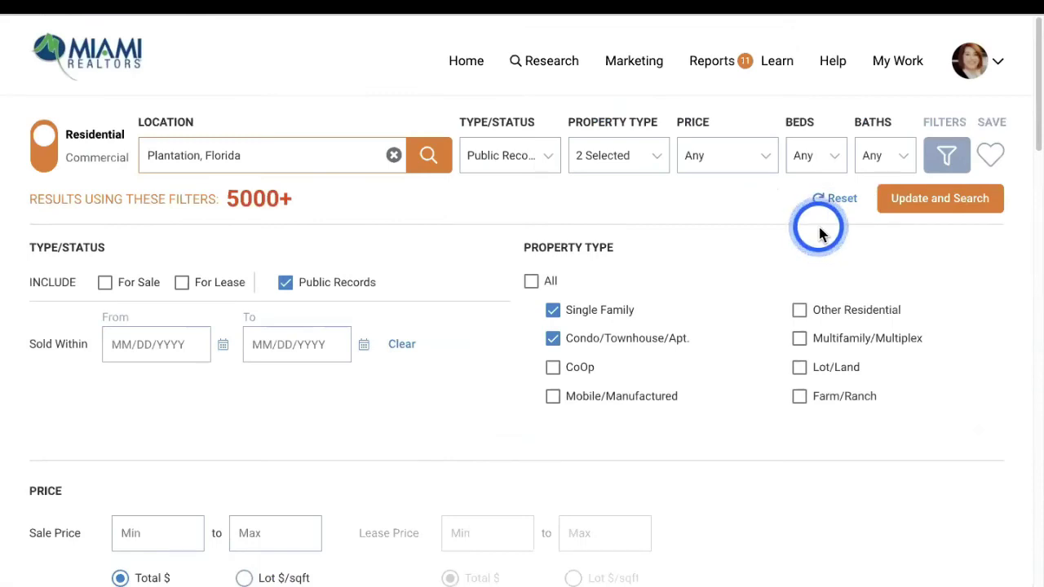
Run Update and Search with the new filters and dismiss the too-many-results warning
{"action": "left_click", "coordinate": [972, 206]}
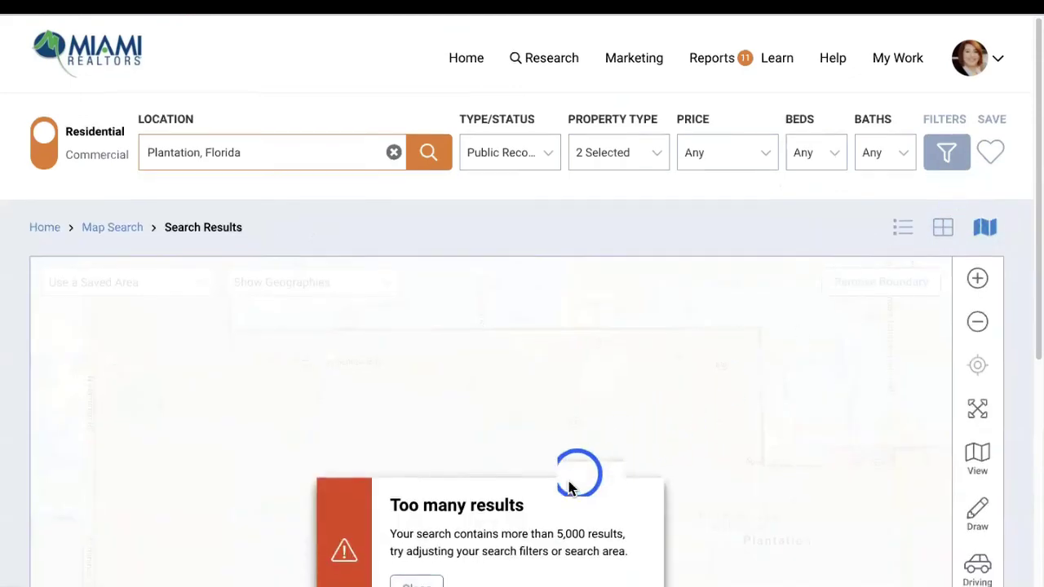
{"action": "scroll", "coordinate": [489, 497], "scroll_direction": "down", "scroll_amount": 1}
{"action": "left_click", "coordinate": [420, 522]}
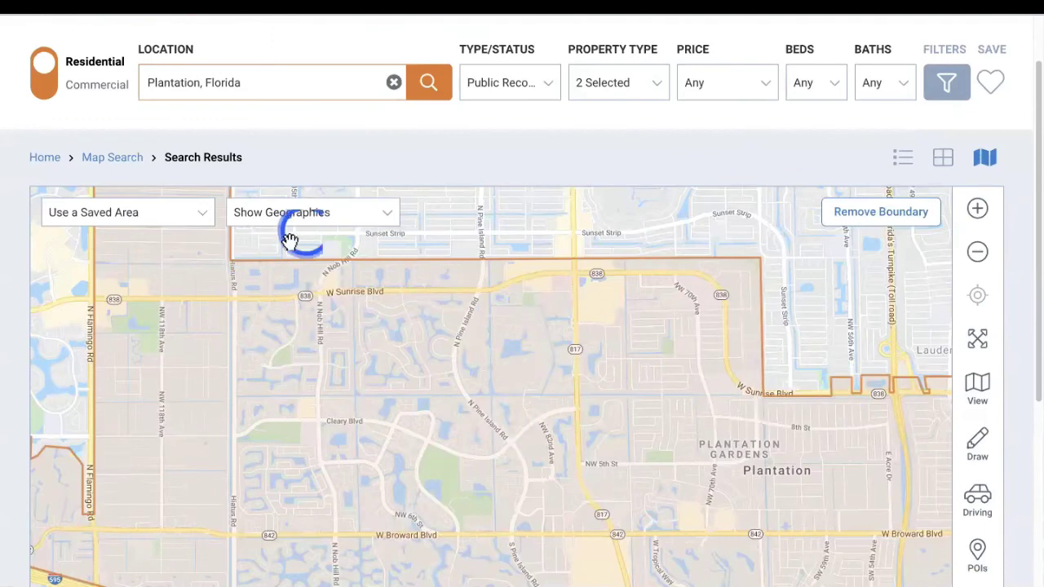
{"action": "scroll", "coordinate": [1029, 320], "scroll_direction": "down", "scroll_amount": 1}
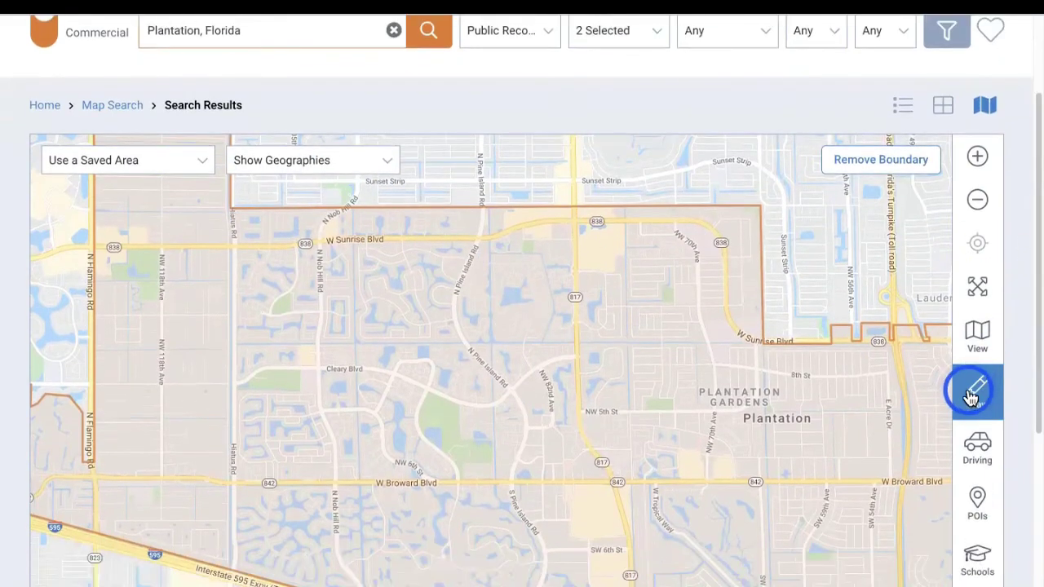
Draw a freehand boundary around central Plantation from Hiatus Rd to Broward Blvd
{"action": "left_click", "coordinate": [975, 387]}
{"action": "mouse_move", "coordinate": [248, 369]}
{"action": "left_mouse_down"}
{"action": "mouse_move", "coordinate": [249, 412]}
{"action": "mouse_move", "coordinate": [276, 273]}
{"action": "left_mouse_up"}
{"action": "left_click", "coordinate": [998, 383]}
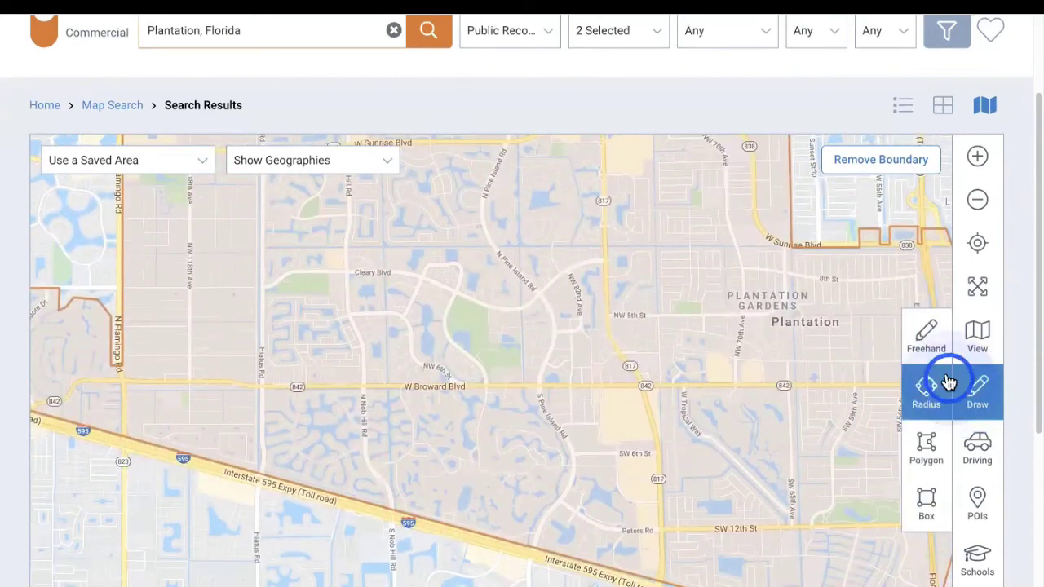
{"action": "left_click", "coordinate": [927, 331]}
{"action": "mouse_move", "coordinate": [267, 254]}
{"action": "left_mouse_down"}
{"action": "mouse_move", "coordinate": [433, 381]}
{"action": "mouse_move", "coordinate": [580, 255]}
{"action": "mouse_move", "coordinate": [372, 229]}
{"action": "mouse_move", "coordinate": [258, 253]}
{"action": "left_mouse_up"}
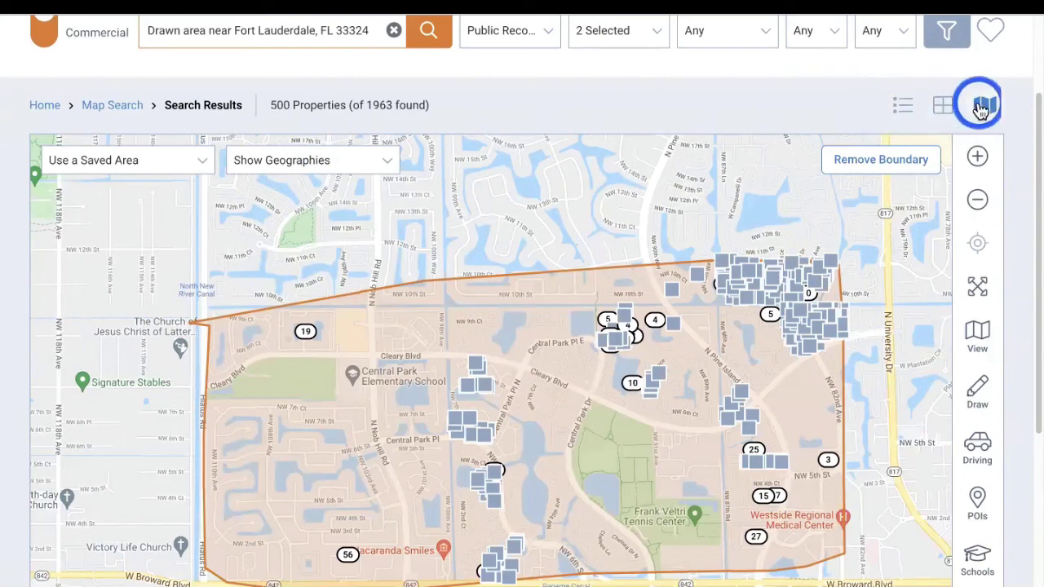
Show the search results in list view
{"action": "left_click", "coordinate": [901, 110]}
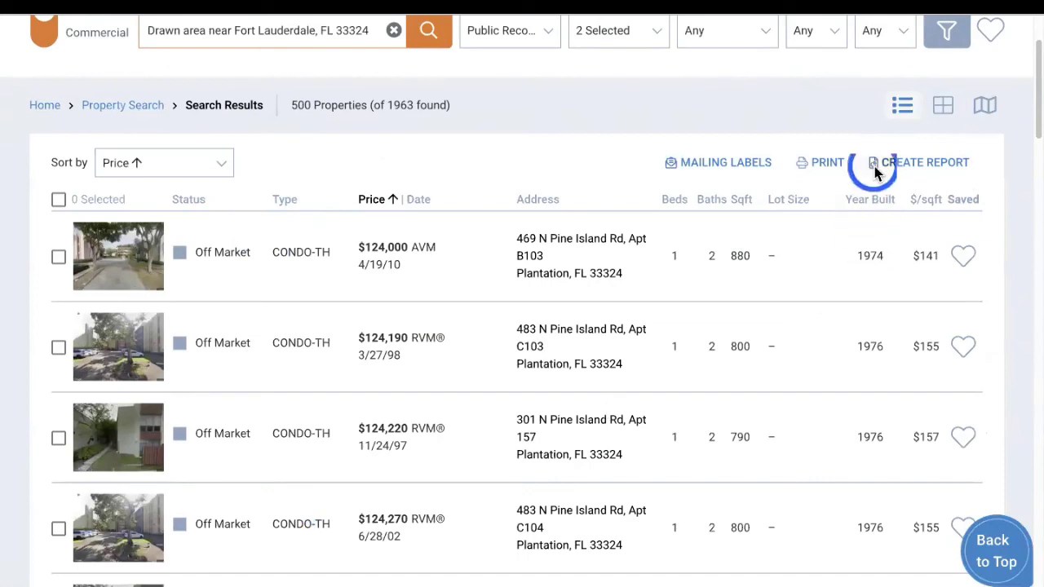
{"action": "left_click", "coordinate": [944, 109]}
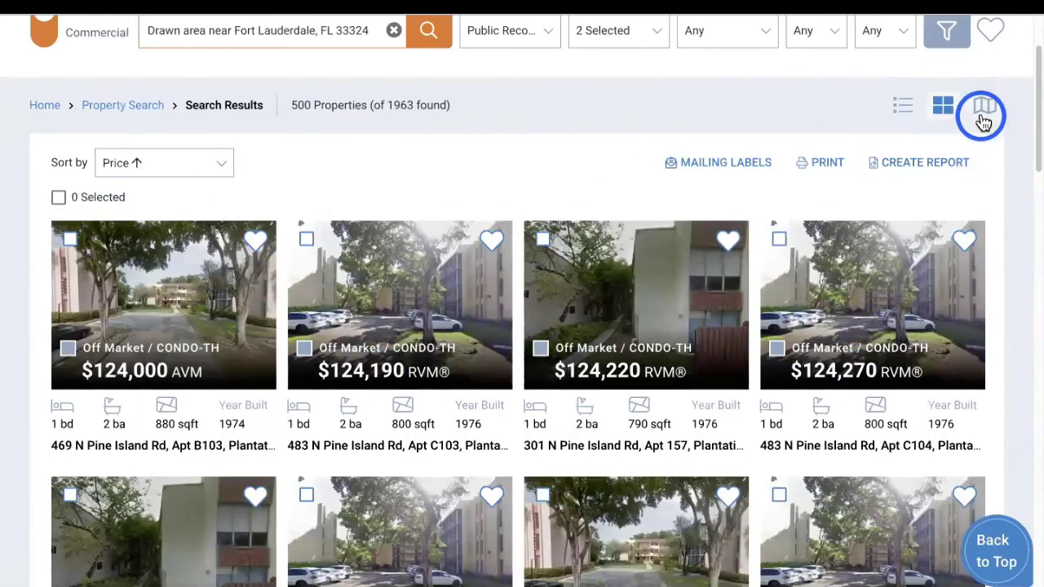
{"action": "left_click", "coordinate": [984, 107]}
{"action": "left_click", "coordinate": [903, 108]}
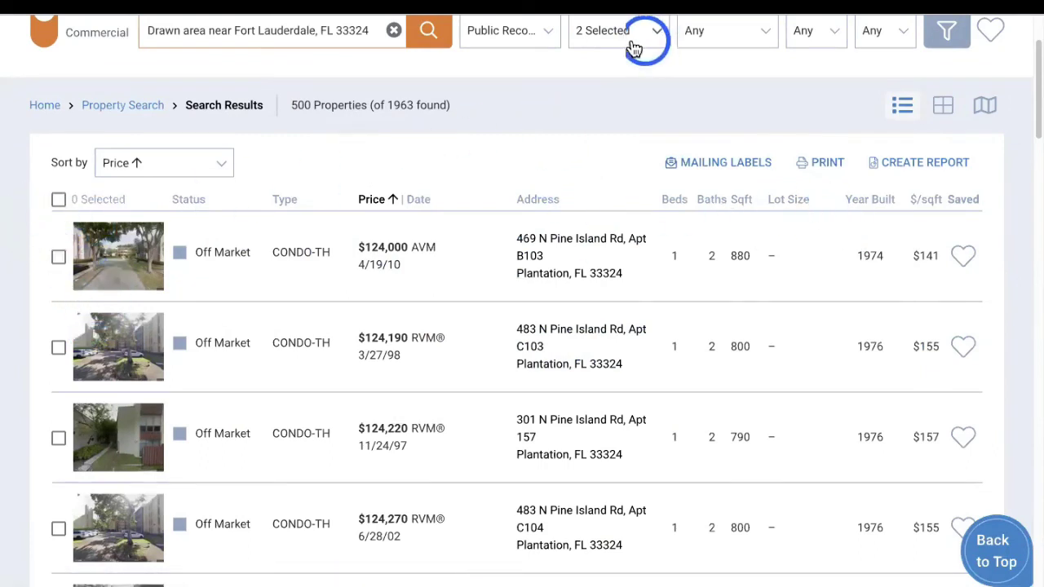
Uncheck Condo/Townhouse/Apt. so only Single Family homes remain, and rerun the search
{"action": "left_click", "coordinate": [608, 34]}
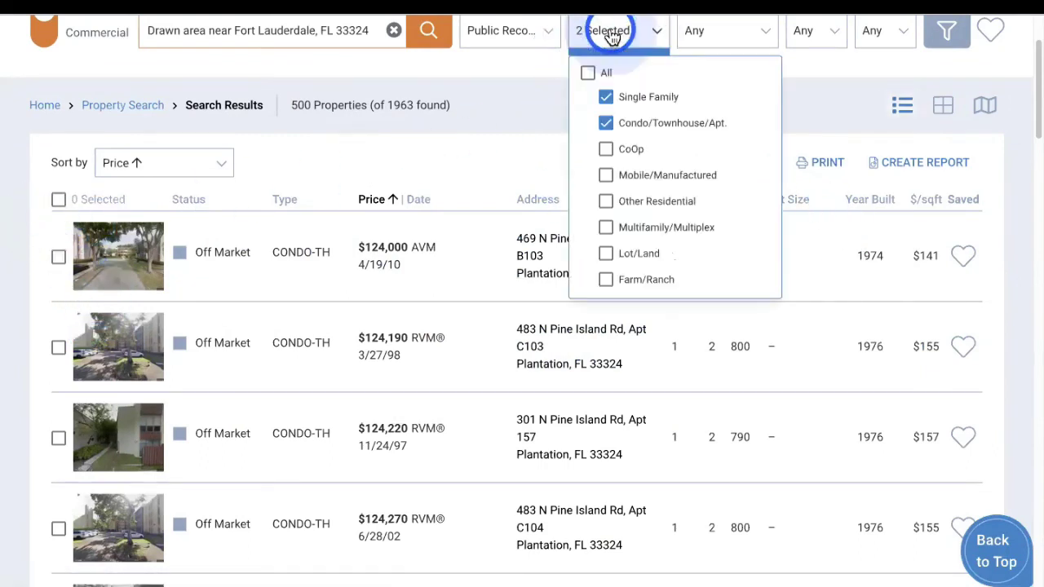
{"action": "left_click", "coordinate": [605, 123]}
{"action": "left_click", "coordinate": [958, 36]}
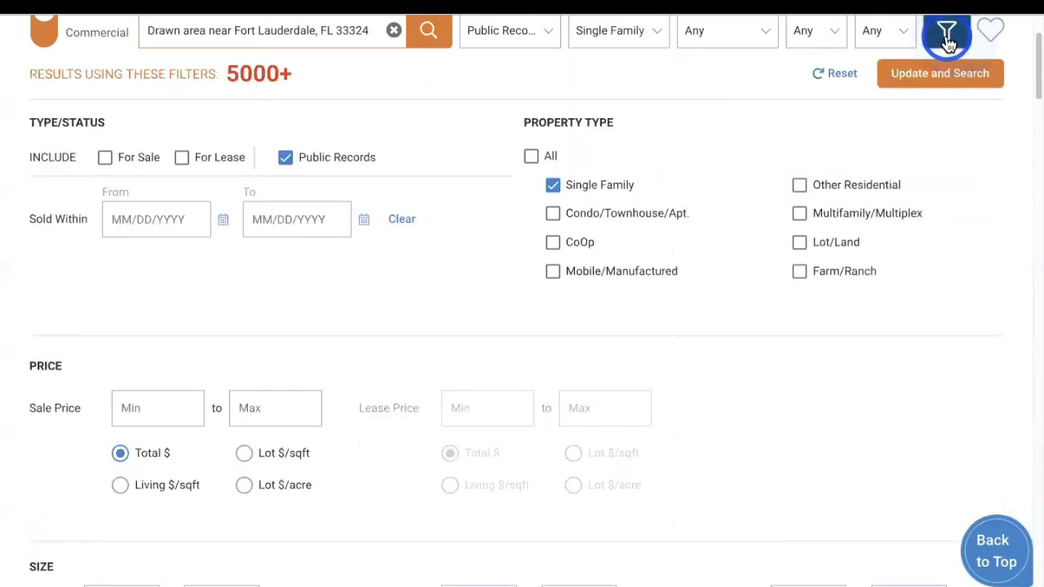
{"action": "left_click", "coordinate": [427, 30]}
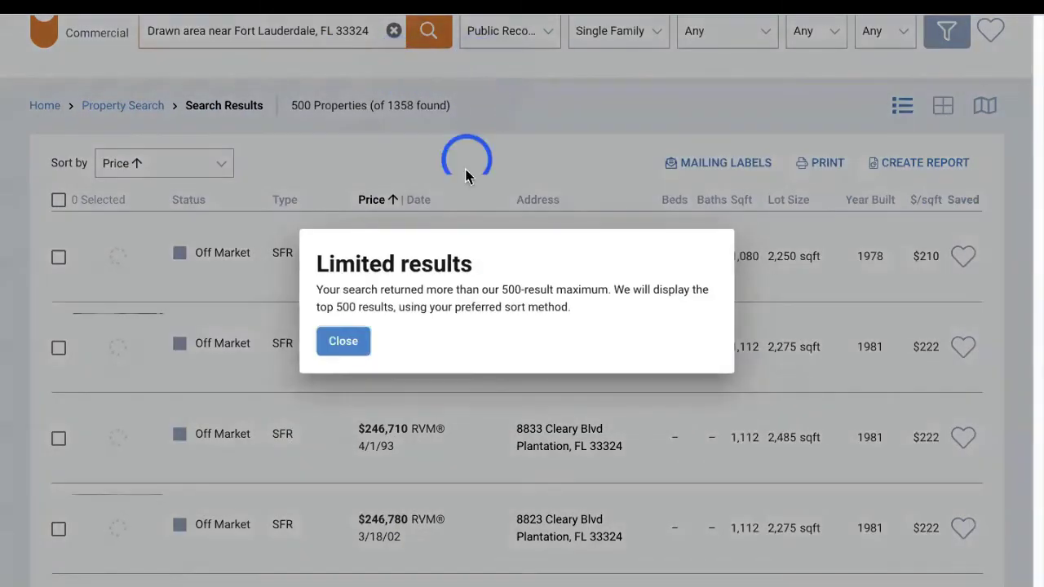
{"action": "left_click", "coordinate": [343, 340]}
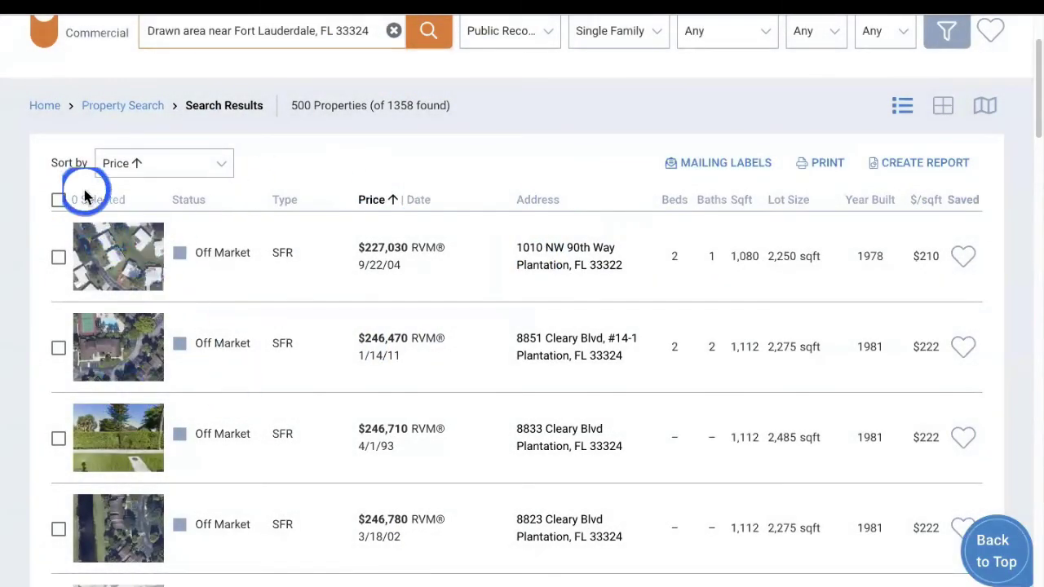
Select all listed Single Family properties and open the Mailing Labels export
{"action": "left_click", "coordinate": [59, 201]}
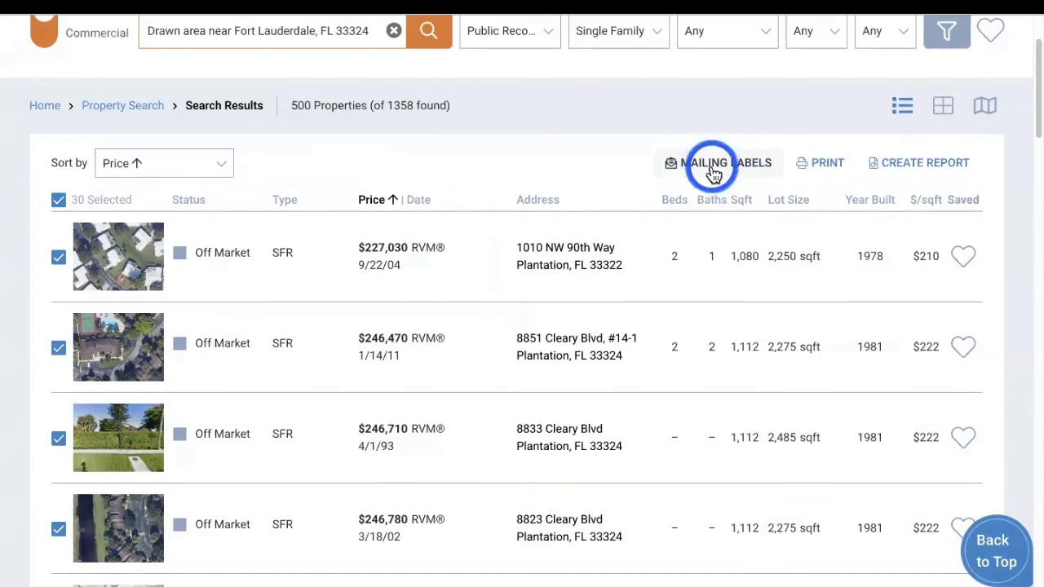
{"action": "left_click", "coordinate": [713, 171]}
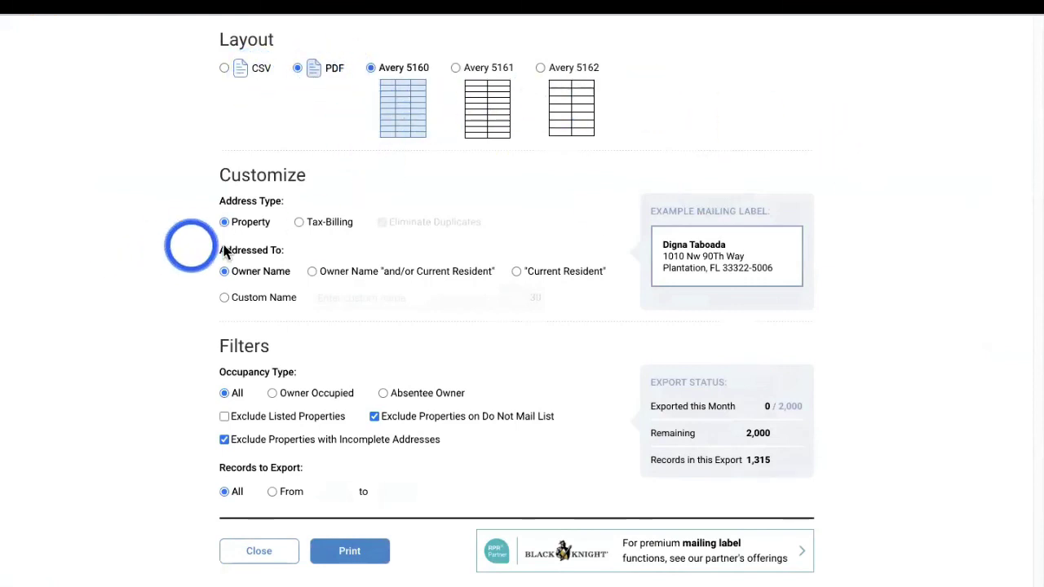
Print PDF labels for records 1 to 25 using Tax Billing addresses and Owner Occupied only
{"action": "left_click", "coordinate": [299, 222]}
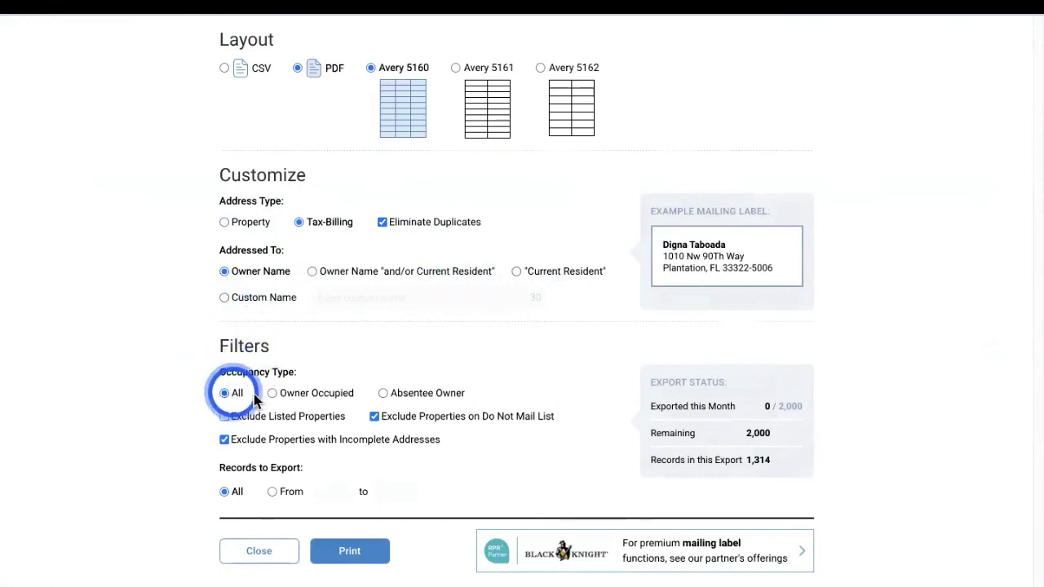
{"action": "left_click", "coordinate": [274, 396]}
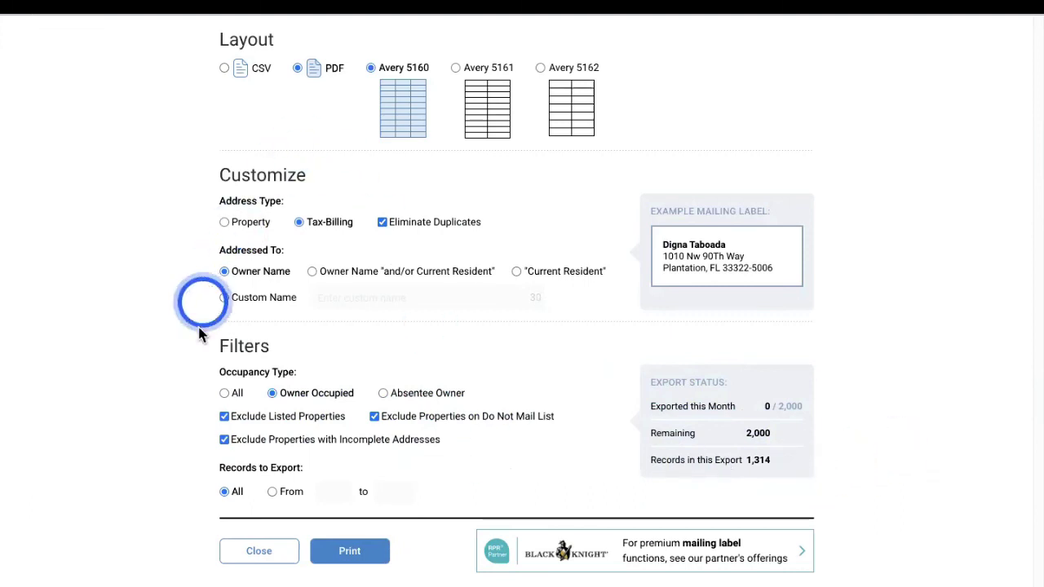
{"action": "left_click", "coordinate": [274, 493]}
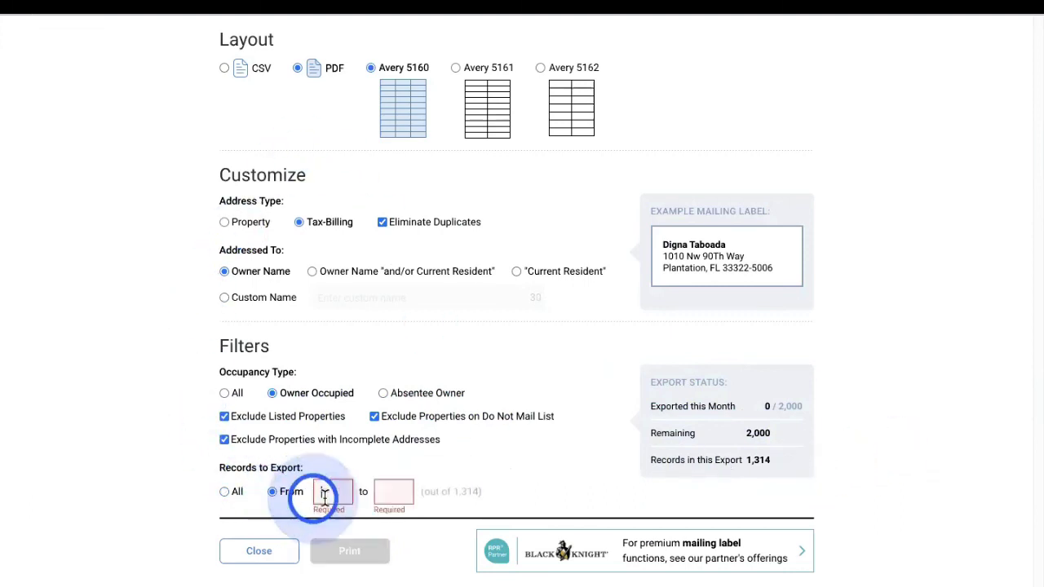
{"action": "type", "text": "1"}
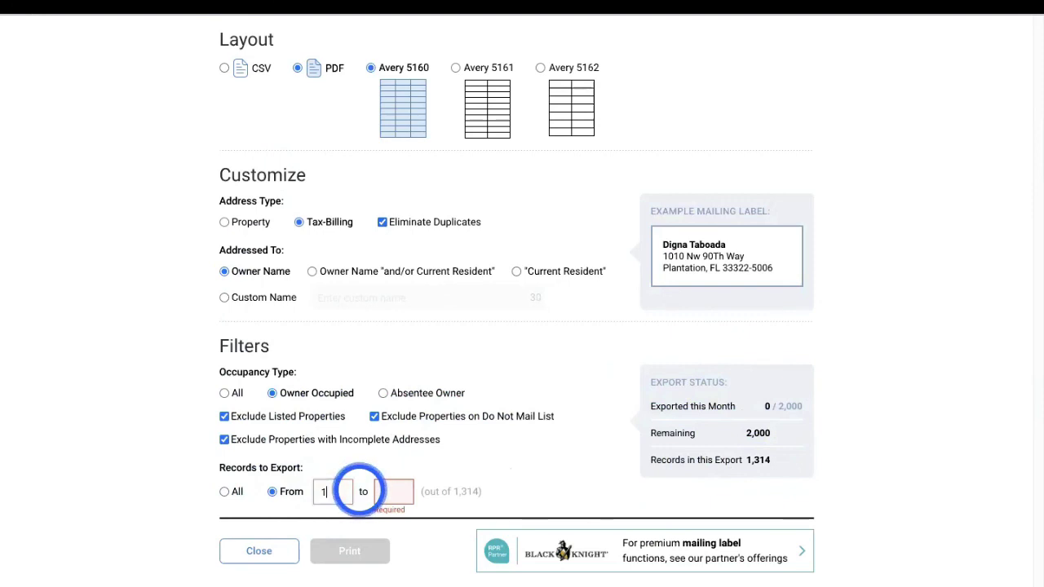
{"action": "left_click", "coordinate": [400, 493]}
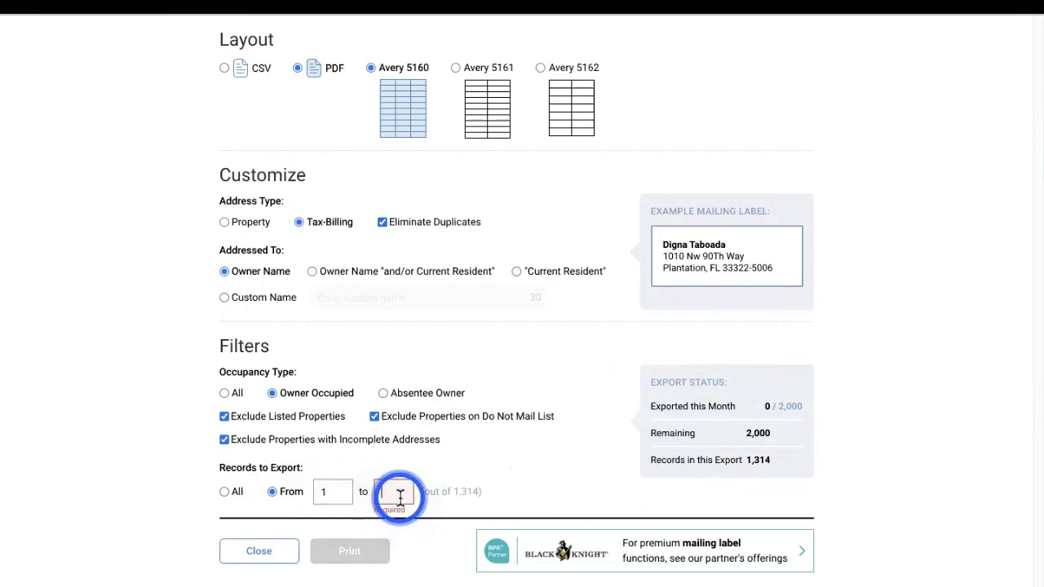
{"action": "type", "text": "25"}
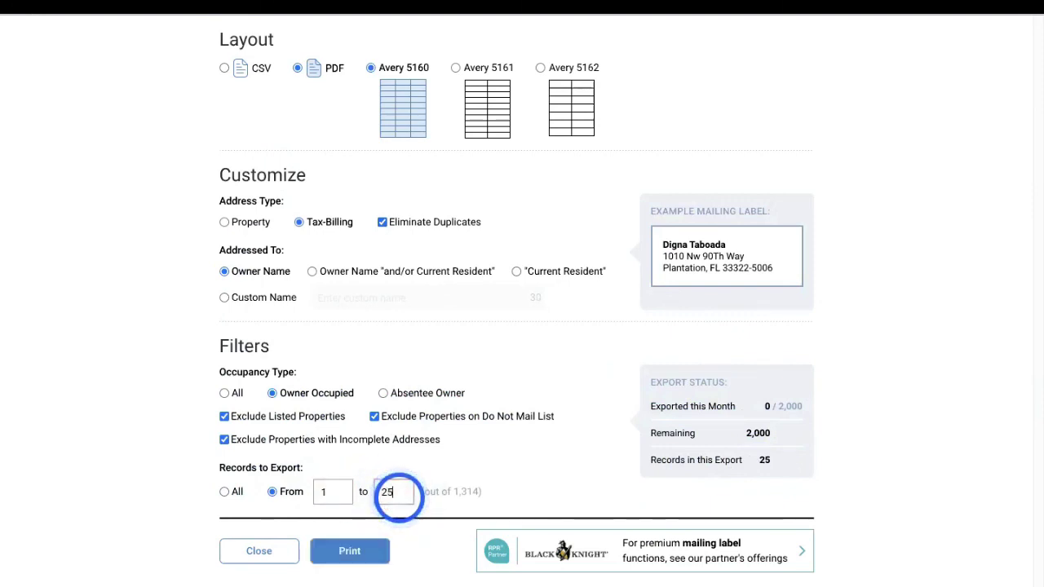
{"action": "left_click", "coordinate": [349, 552]}
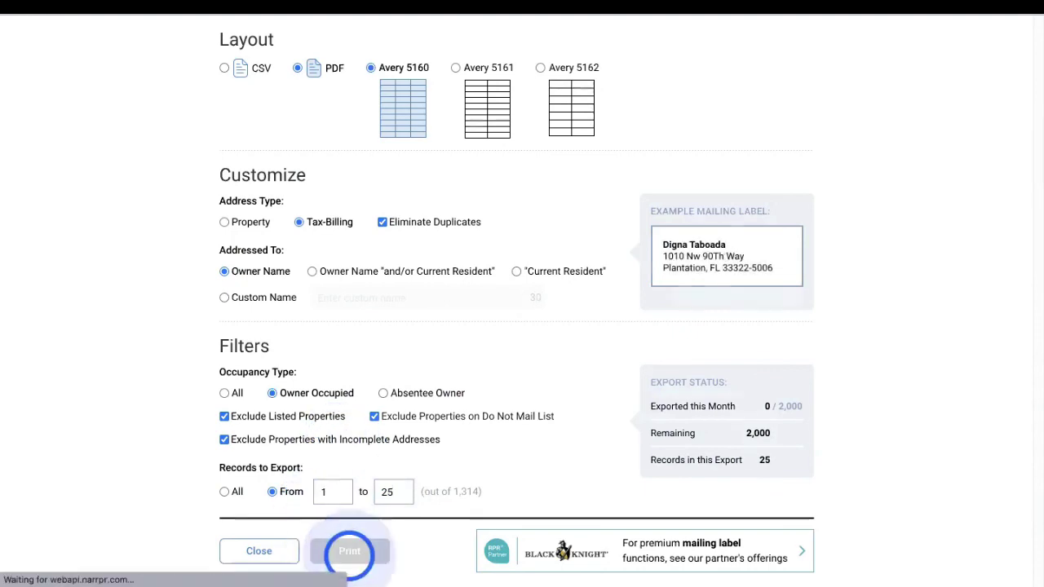
Open the downloaded Mailing Labels.pdf and scroll through the 25 owner labels
{"action": "left_click", "coordinate": [152, 566]}
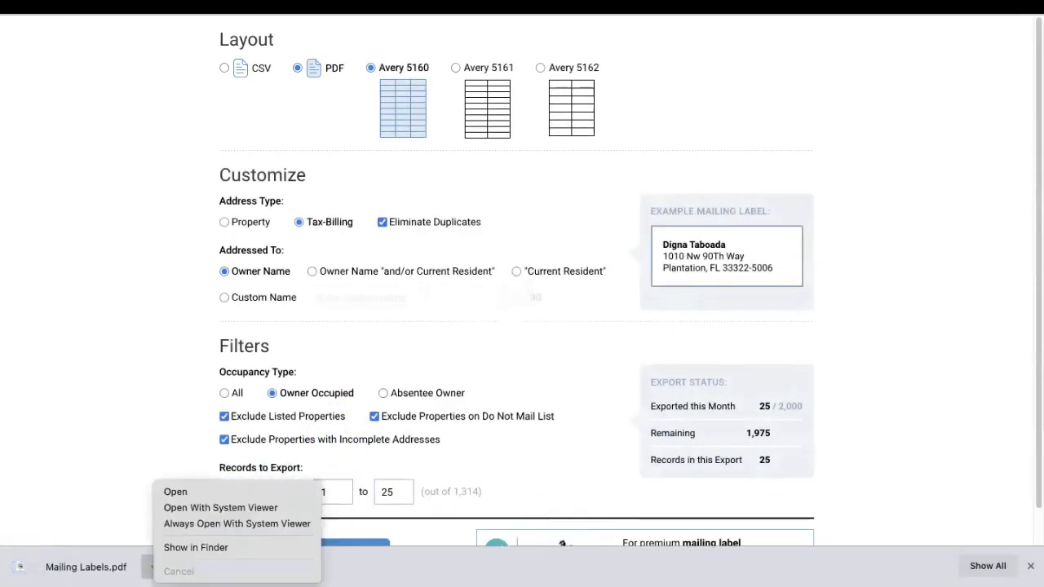
{"action": "left_click", "coordinate": [303, 547]}
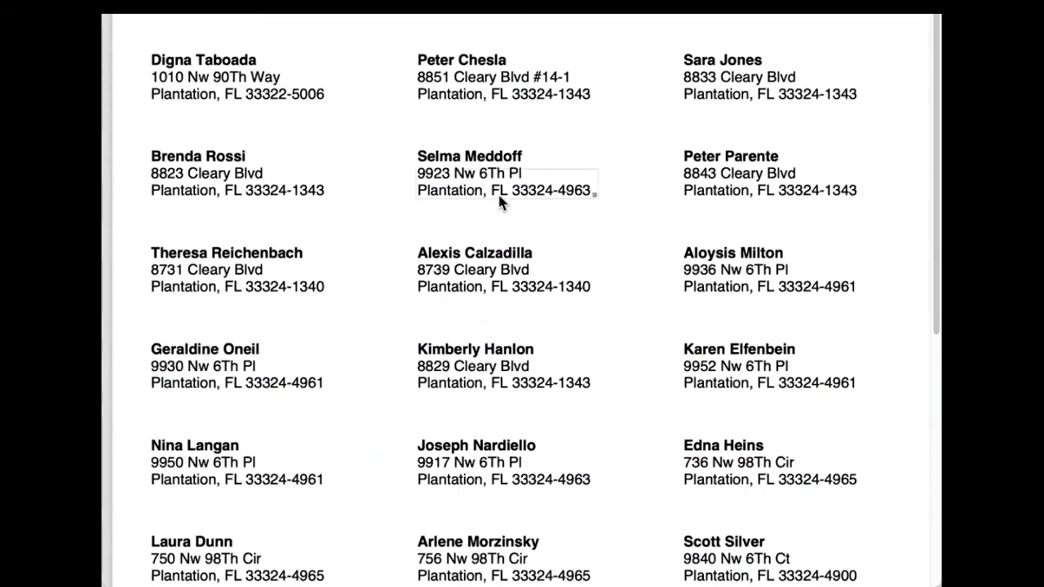
{"action": "scroll", "coordinate": [538, 200], "scroll_direction": "down", "scroll_amount": 10}
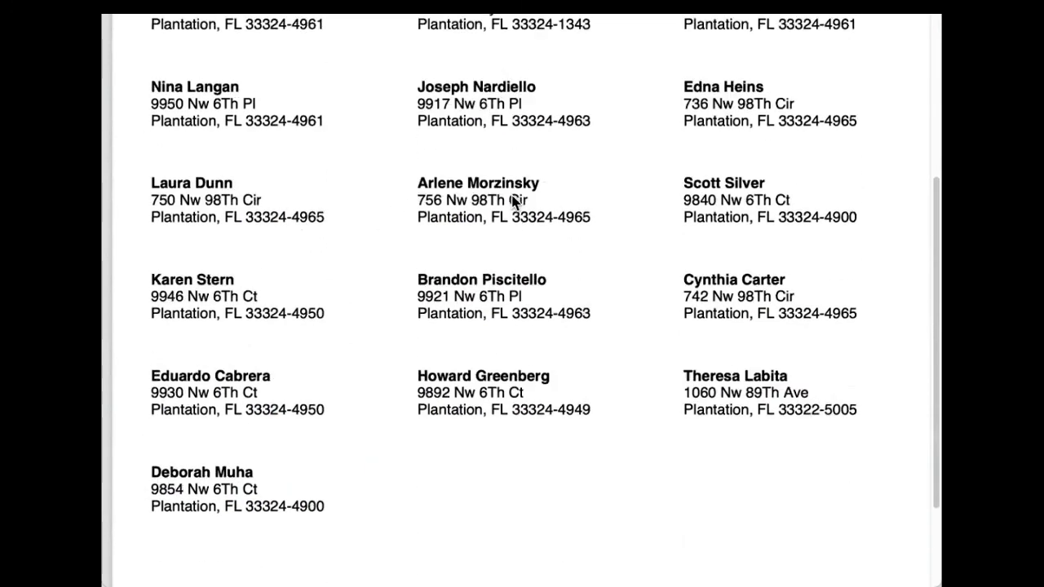
{"action": "scroll", "coordinate": [514, 199], "scroll_direction": "up", "scroll_amount": 10}
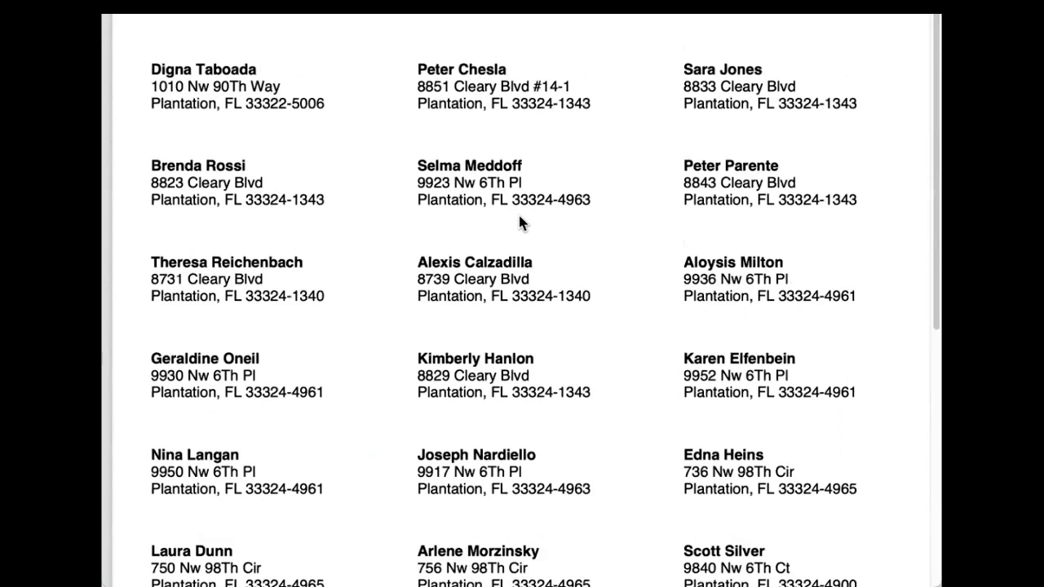